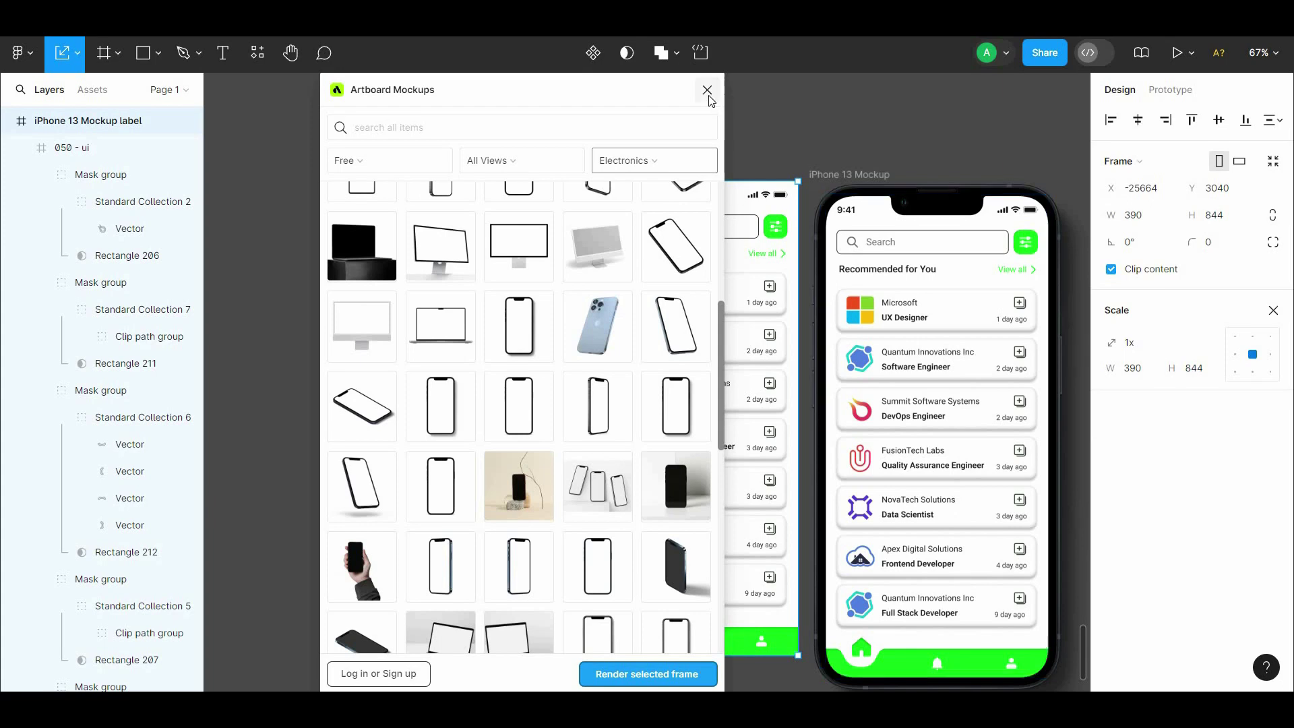
Close the Artboard Mockups plugin, deselect the iPhone mockup frames, and pan to empty canvas
left_click(707, 90)
left_click(780, 116)
left_click_drag(810, 144, 663, 130)
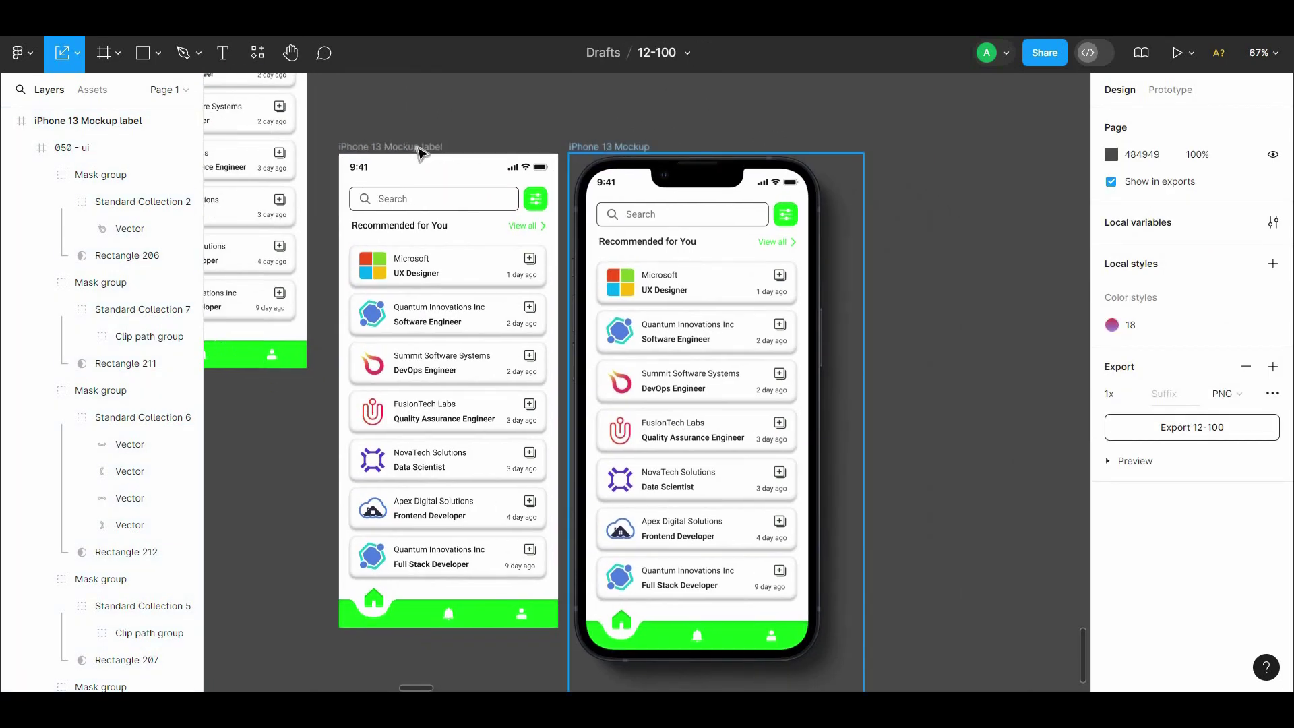
left_click_drag(421, 152, 826, 228)
scroll(876, 230, "right", 2)
scroll(876, 229, "down", 1)
left_click(971, 233)
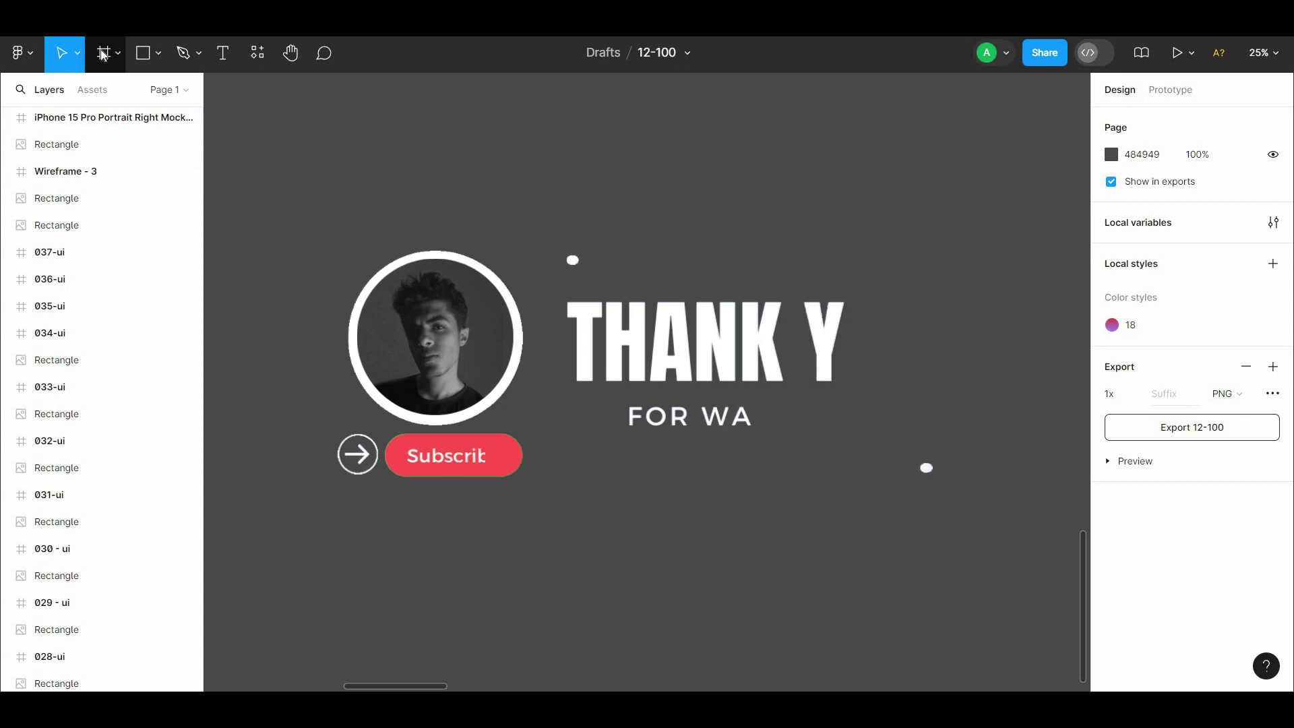
Add a 375×812 iPhone 13 mini frame named '050 - ui' and zoom to 100%
key("f")
left_click(1139, 281)
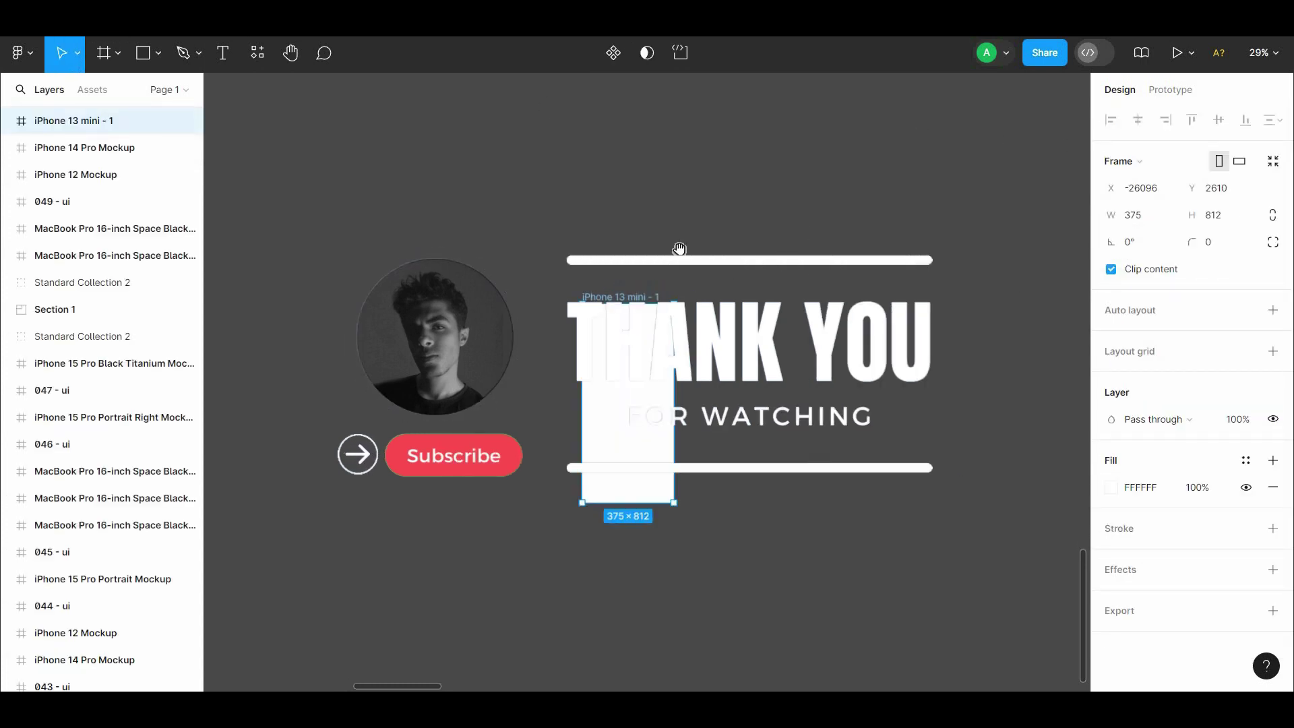
key("ctrl+plus")
type("050 - ui")
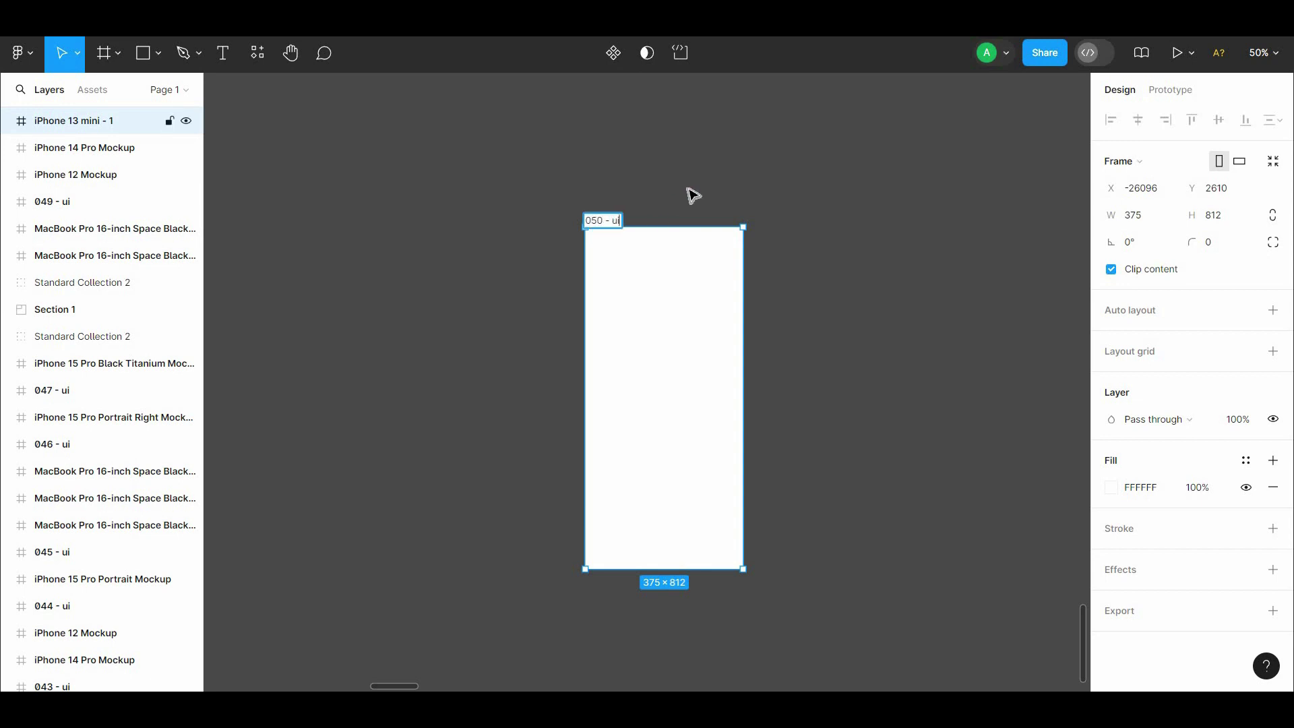
left_click(692, 196)
key("shift+0")
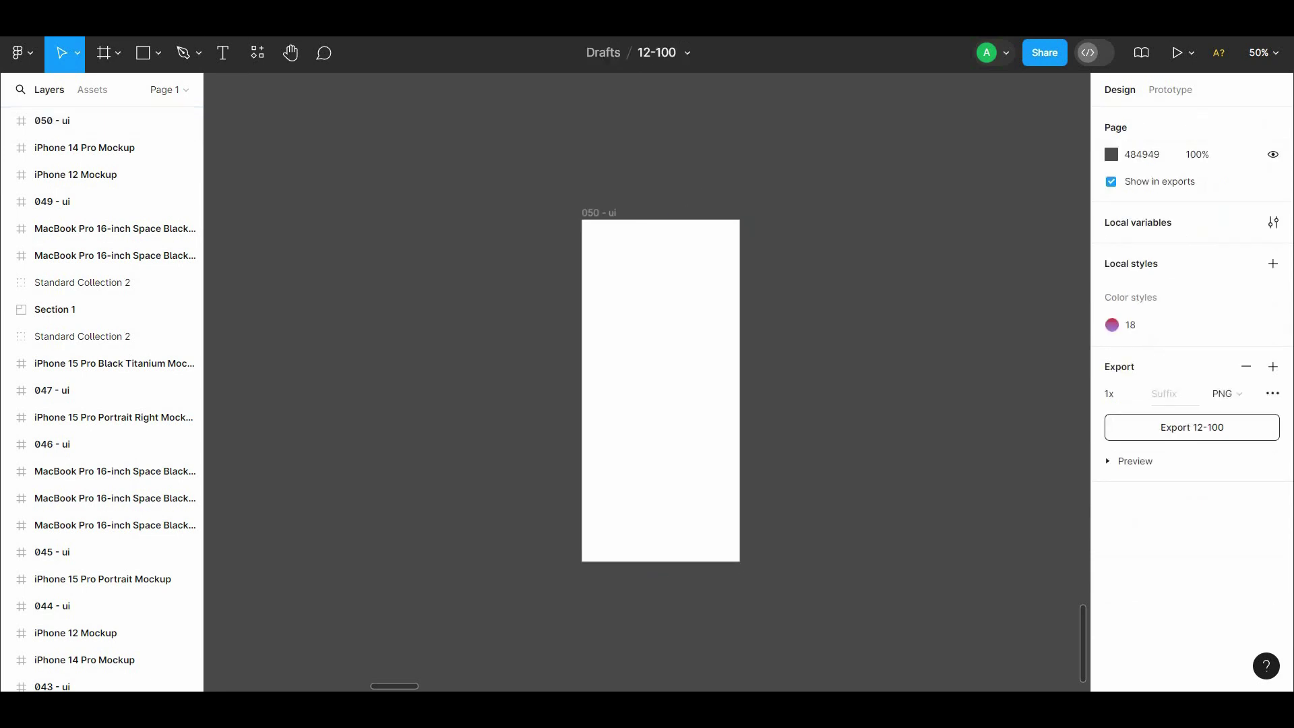
Find the Iconify plugin under Resources > Plugins and launch it
left_click(258, 54)
left_click(340, 91)
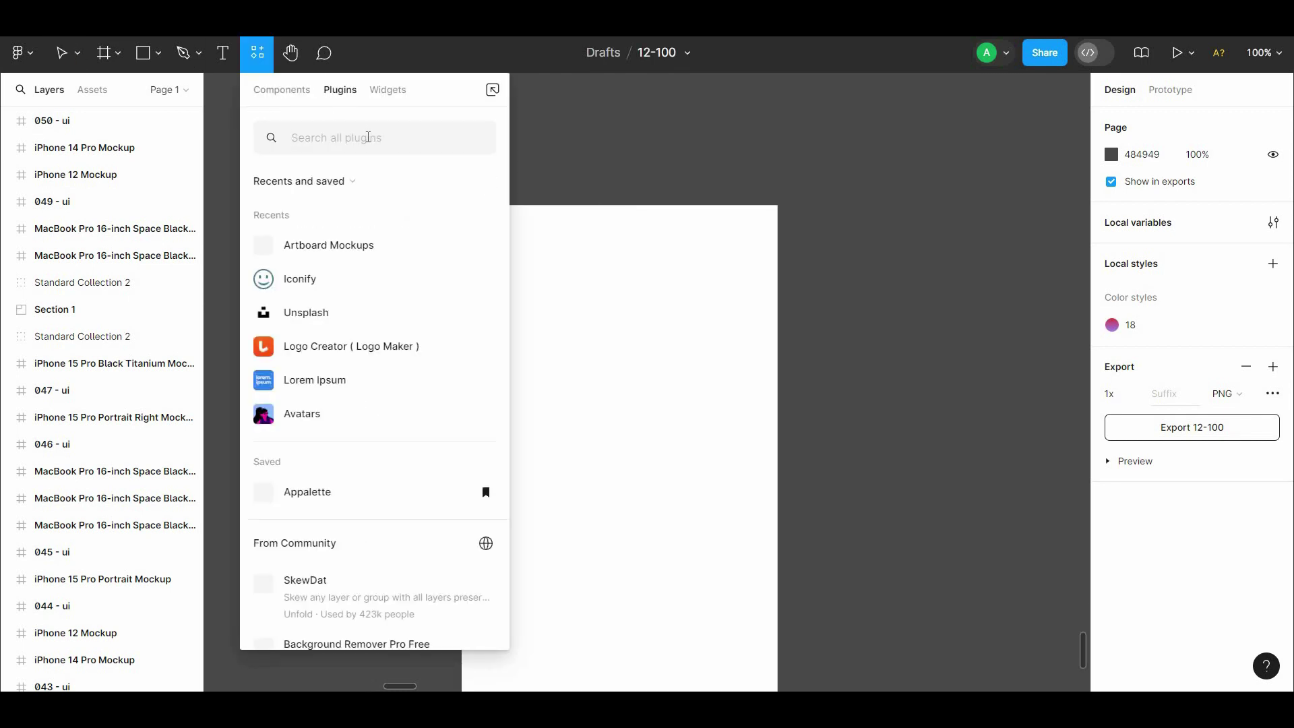
type("home")
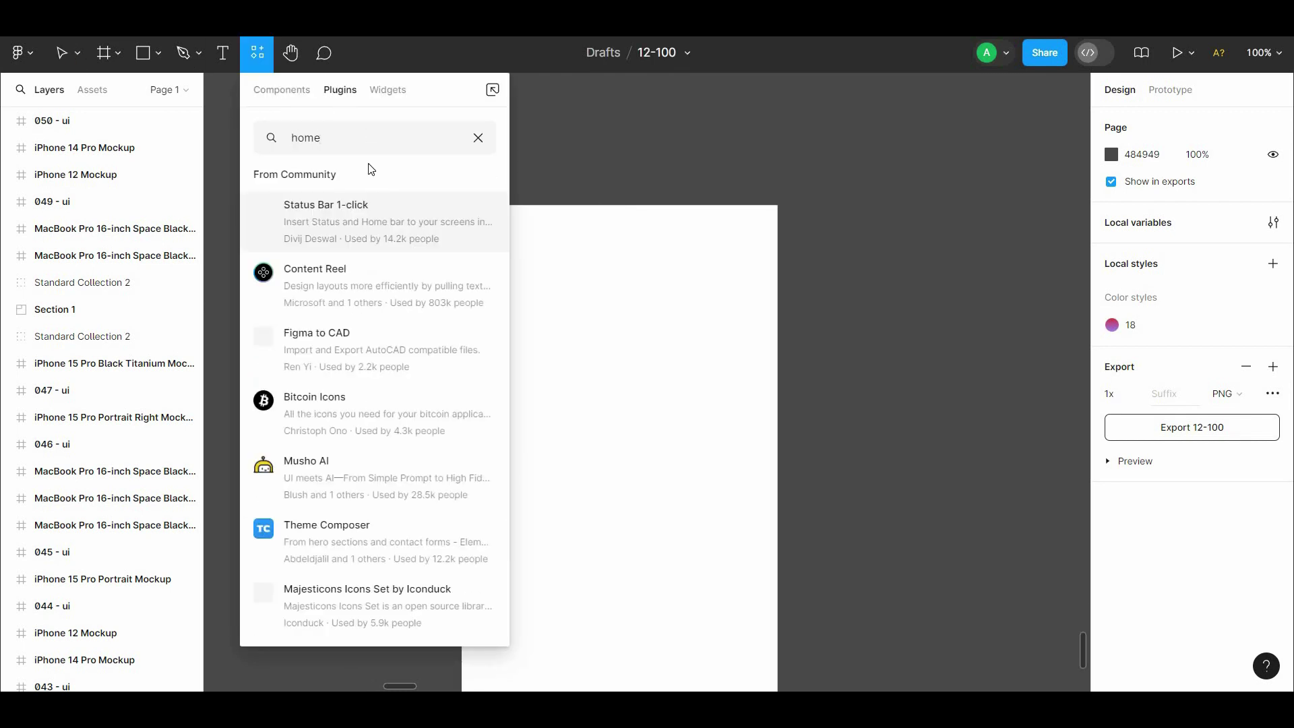
key("BackSpace")
type("icon")
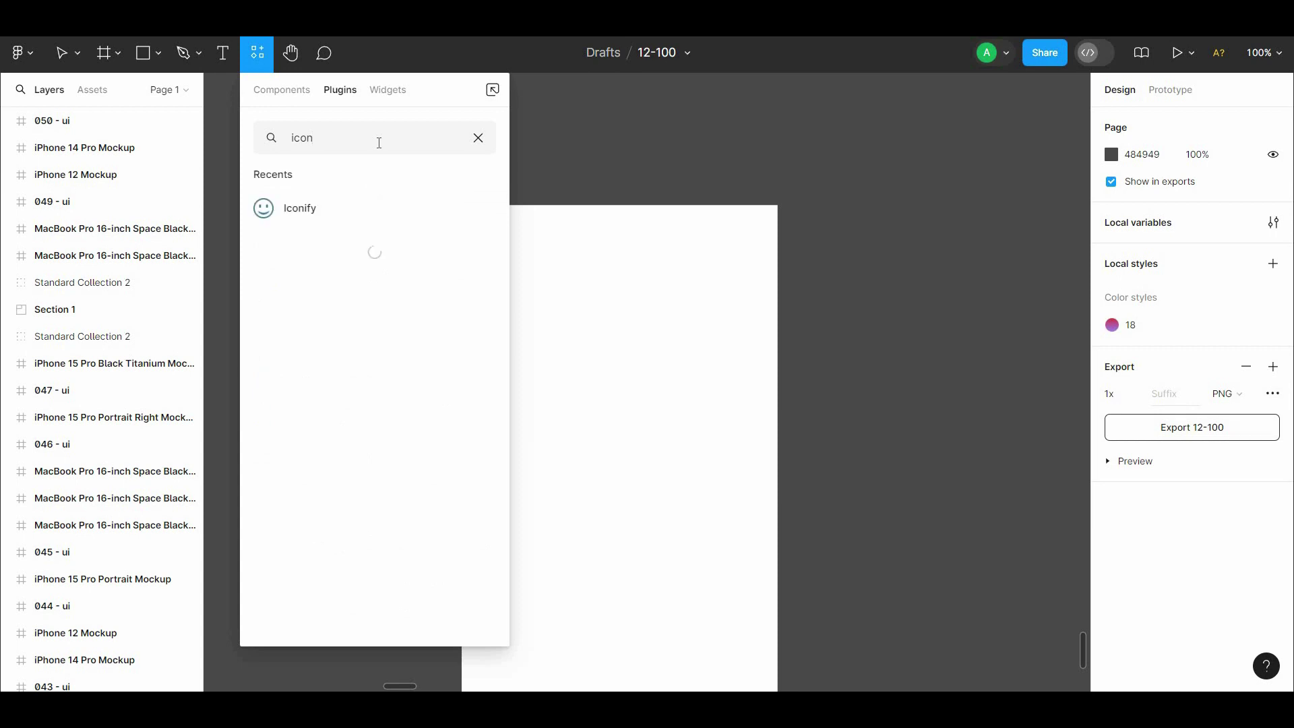
left_click(366, 210)
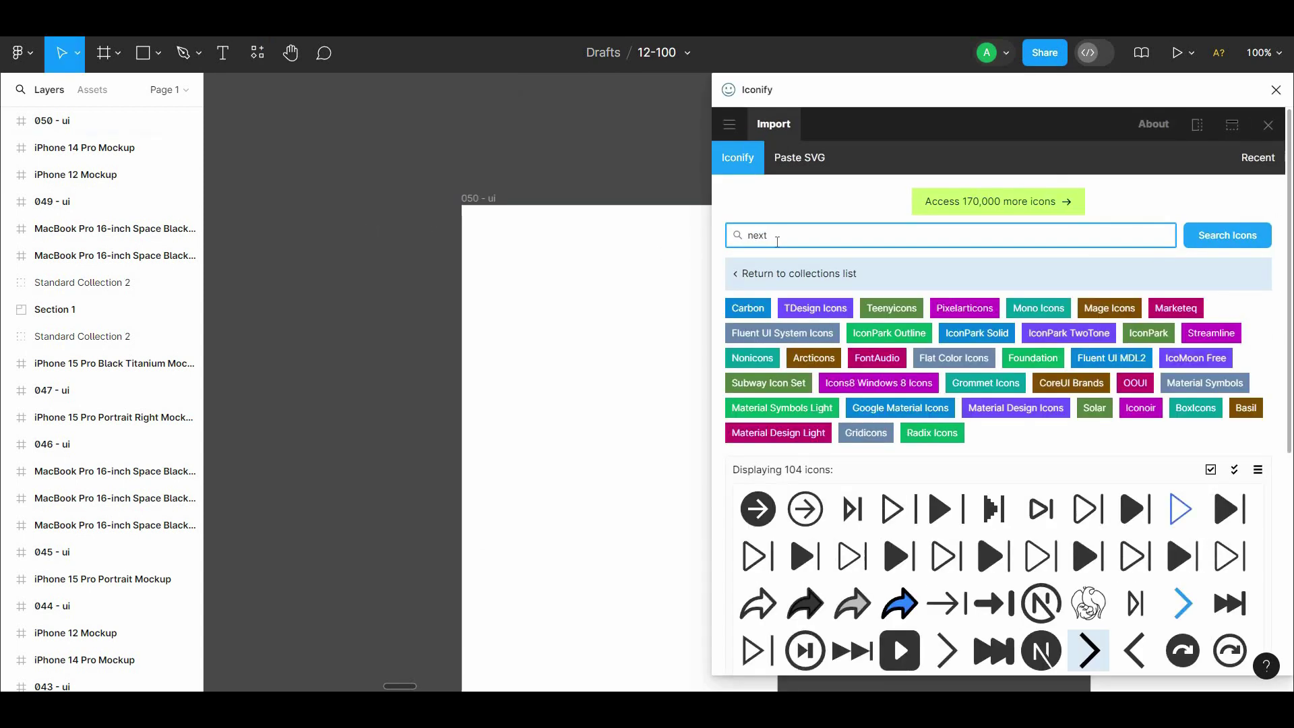
Import the solid home icon into the 050 - ui frame
type("home")
left_click(465, 229)
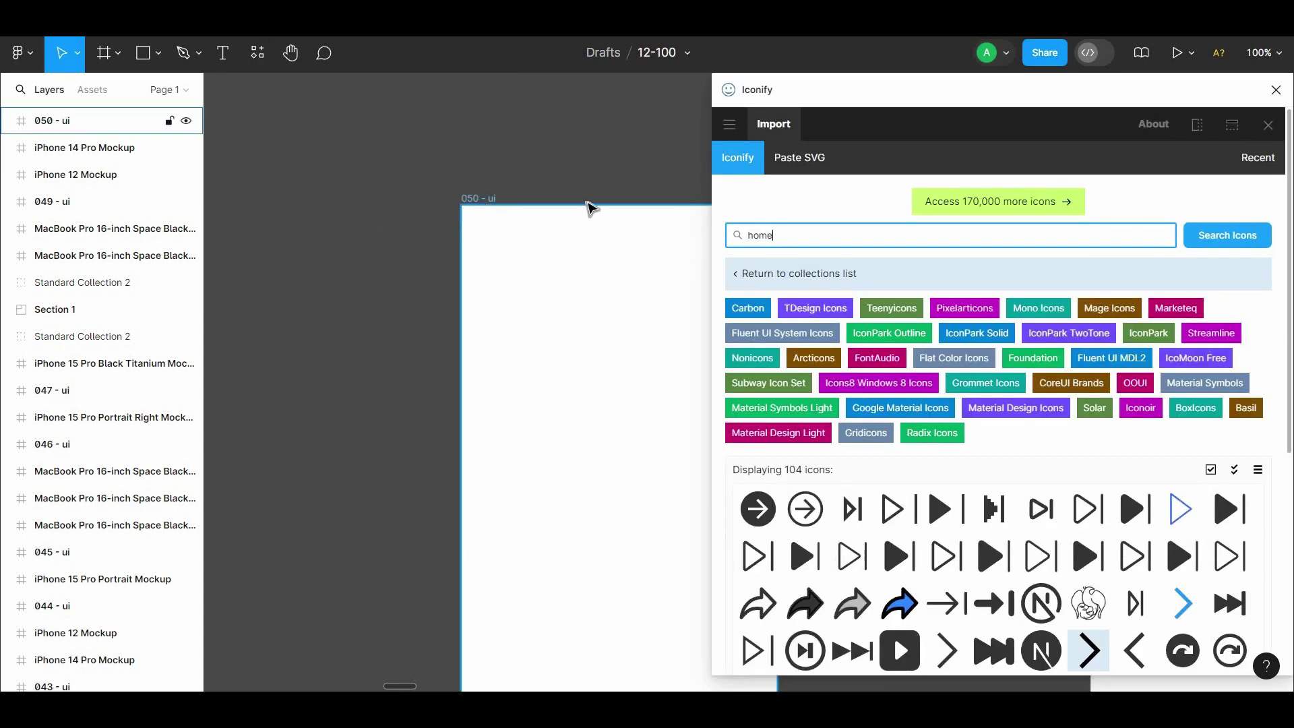
key("Return")
scroll(770, 420, "down", 2)
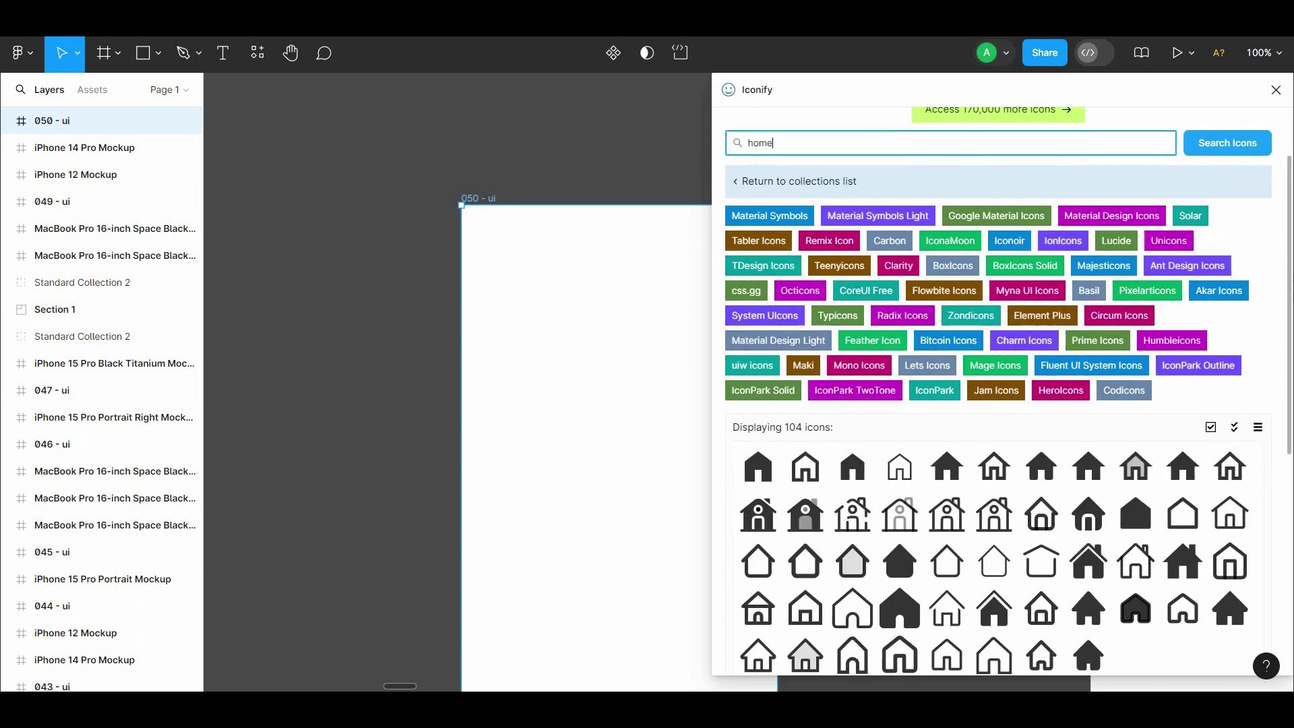
scroll(771, 420, "down", 5)
left_click(900, 202)
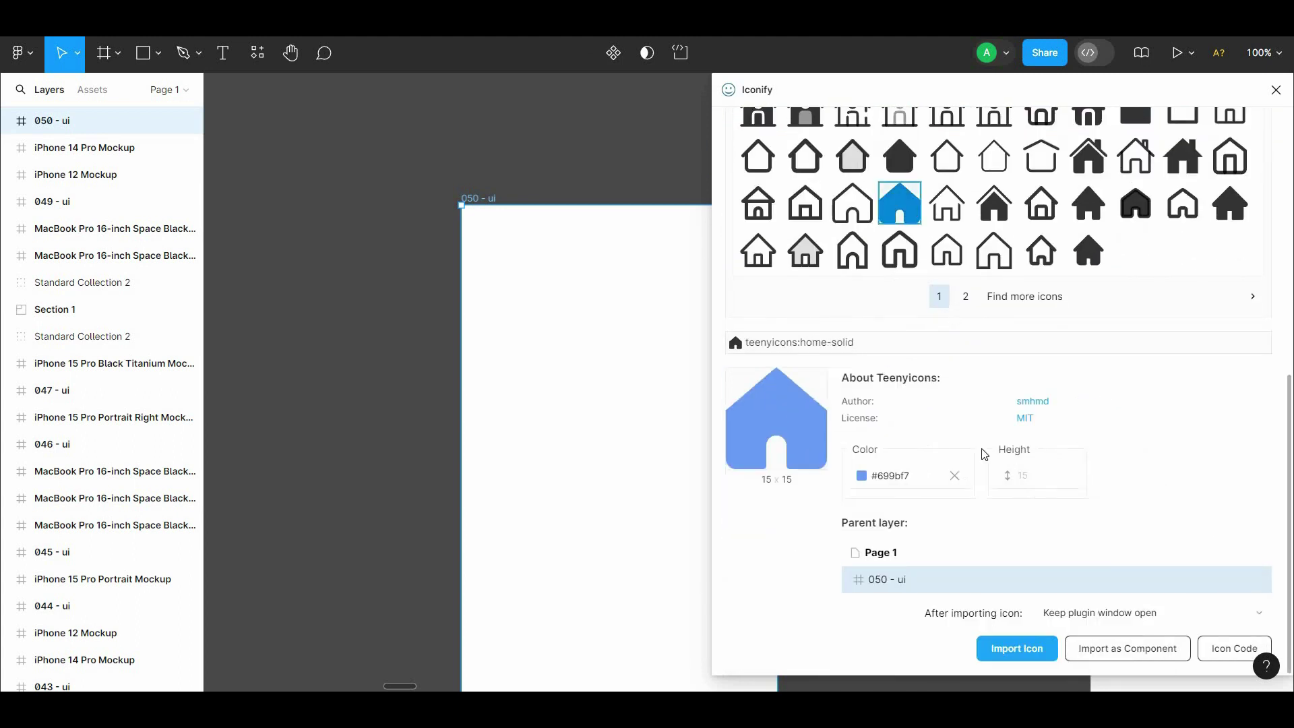
left_click(1017, 649)
Search Iconify for bell icons and import the solid bell into 050 - ui
scroll(1267, 483, "up", 5)
scroll(1267, 483, "up", 5)
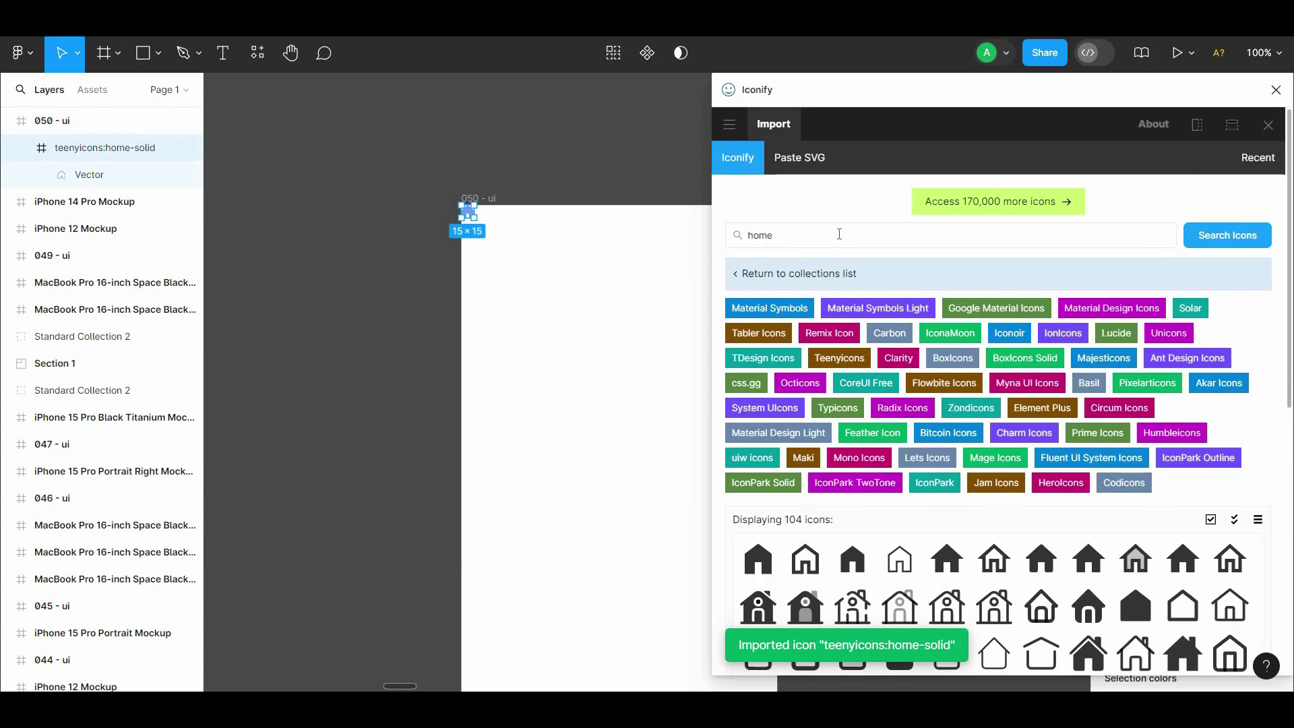
left_click(839, 234)
key("Return")
scroll(1282, 256, "down", 3)
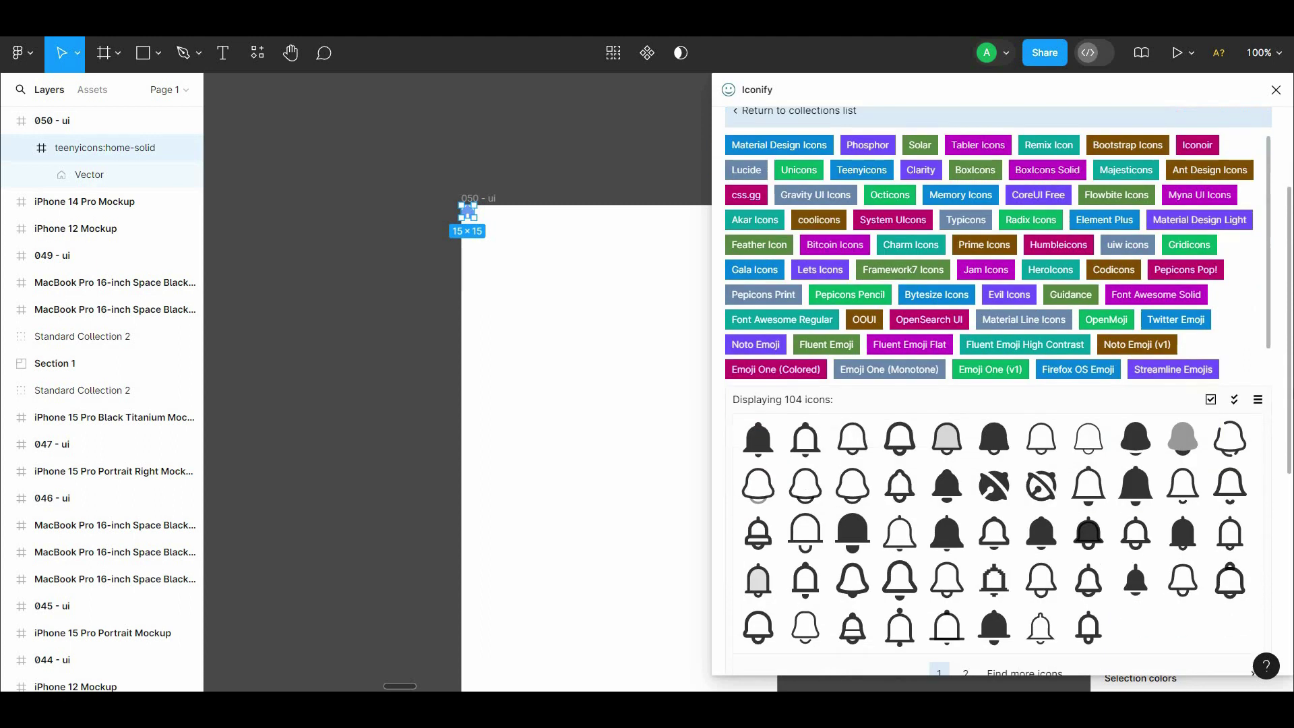
scroll(1283, 256, "down", 2)
left_click(759, 268)
scroll(758, 268, "down", 3)
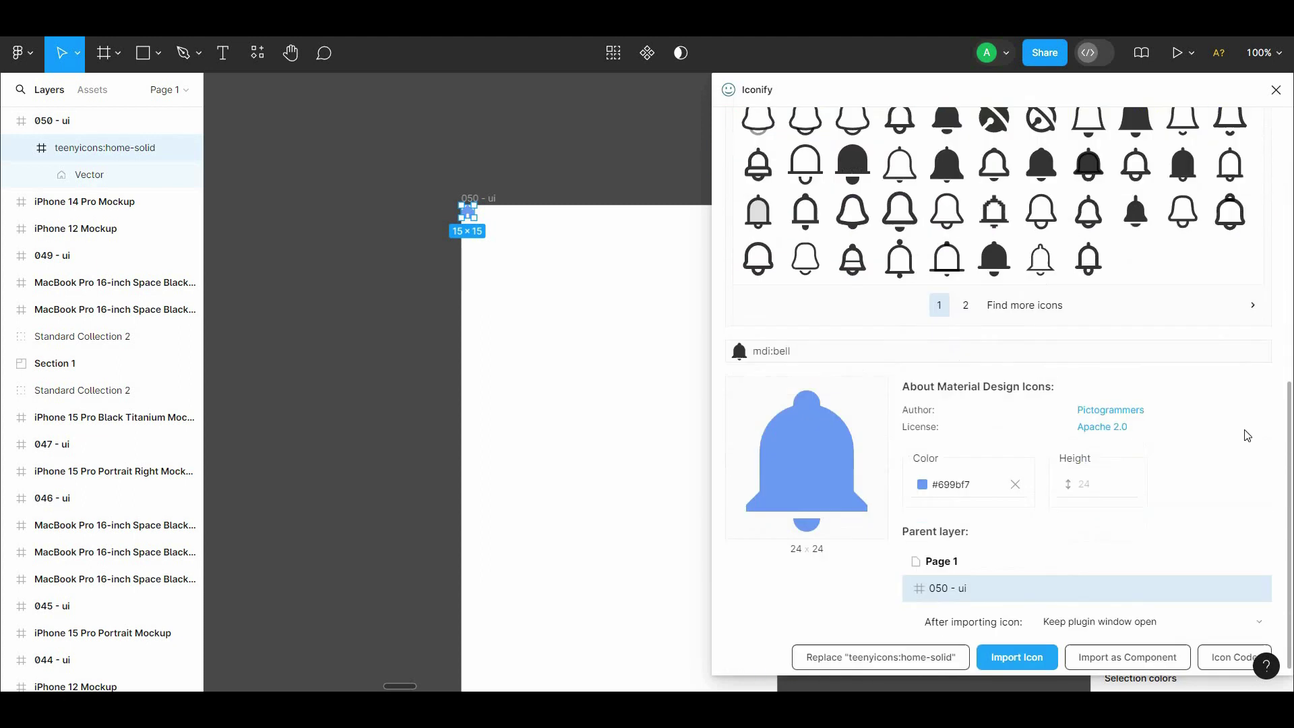
left_click(1016, 648)
Search for profile icons and import the filled profile icon into 050 - ui
scroll(1272, 552, "up", 3)
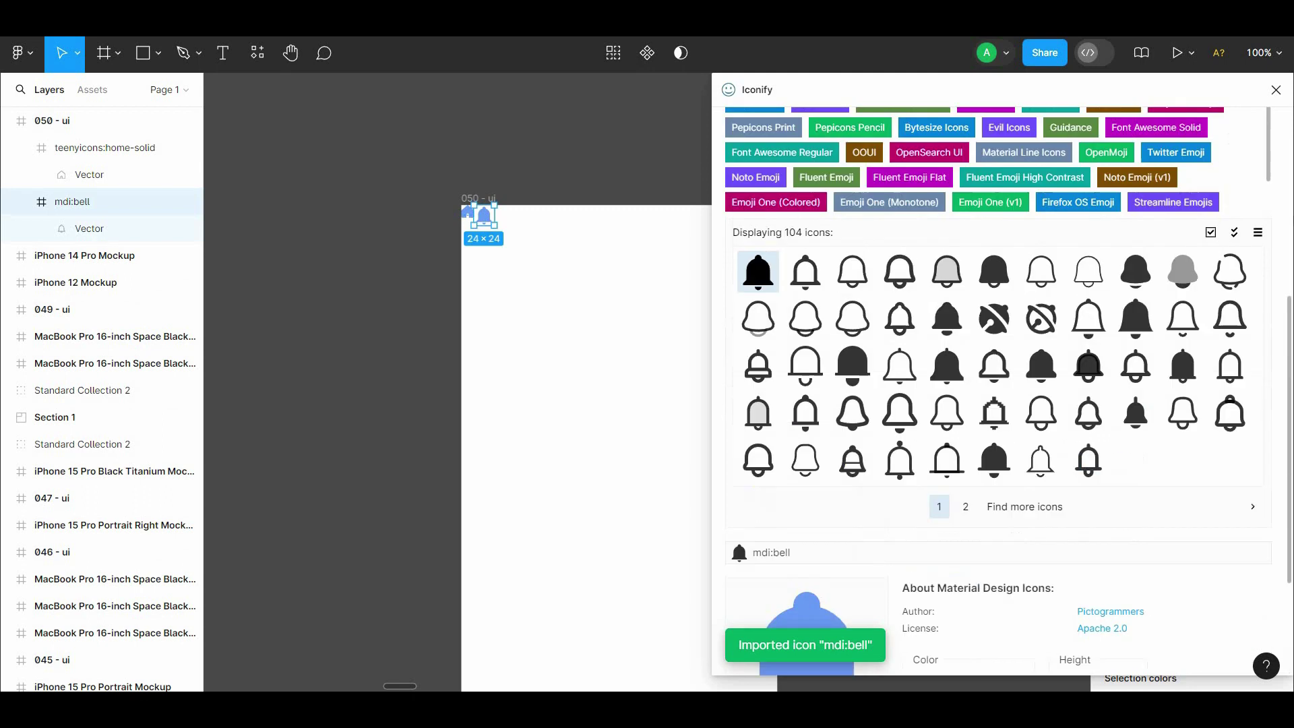
scroll(898, 229, "up", 5)
type("profi")
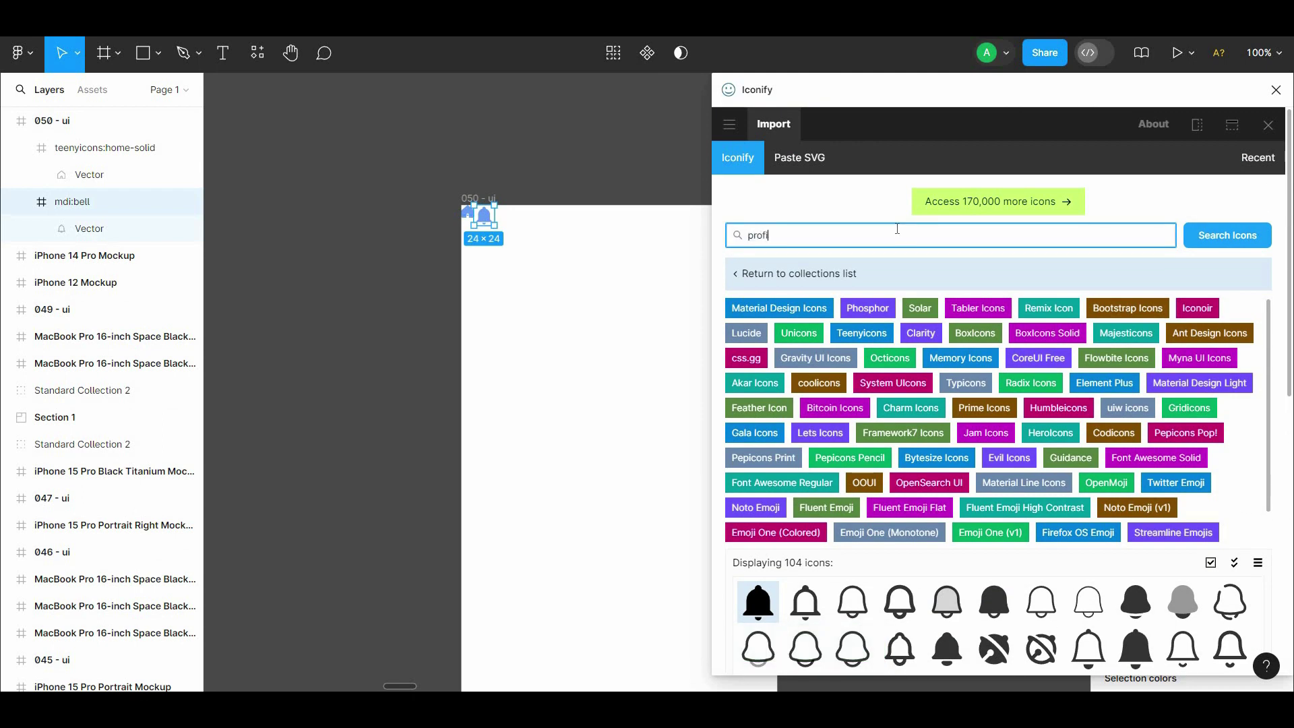
type("le")
key("Return")
left_click(1100, 464)
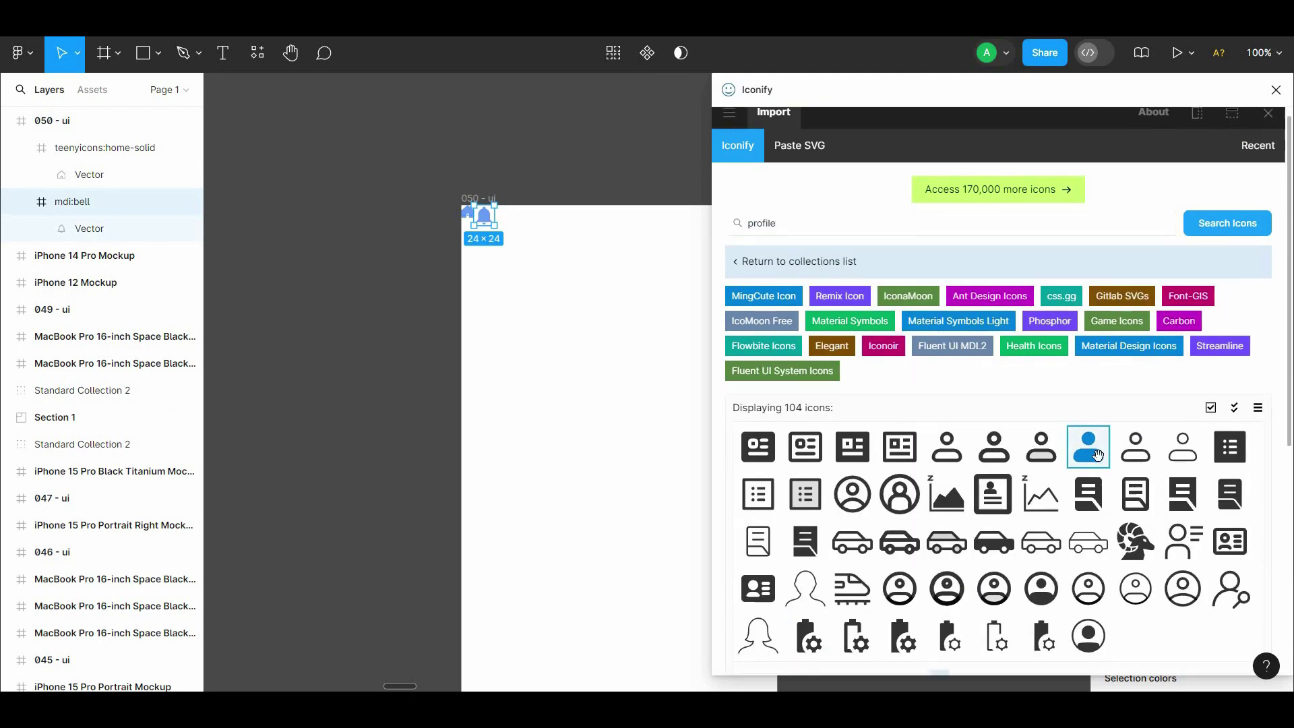
scroll(1045, 539, "down", 5)
left_click(1016, 649)
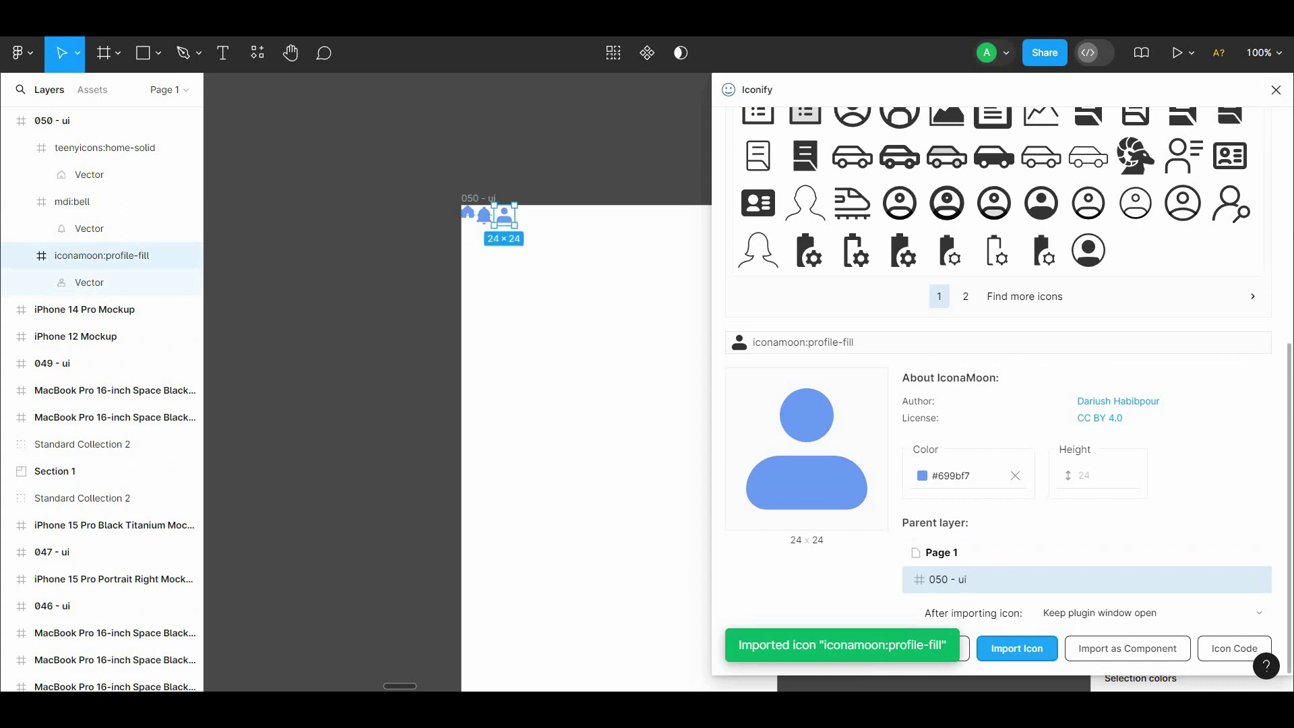
Search for 'search' icons and import the tabler search icon into 050 - ui
scroll(898, 182, "up", 10)
double_click(899, 184)
type("rch")
key("Return")
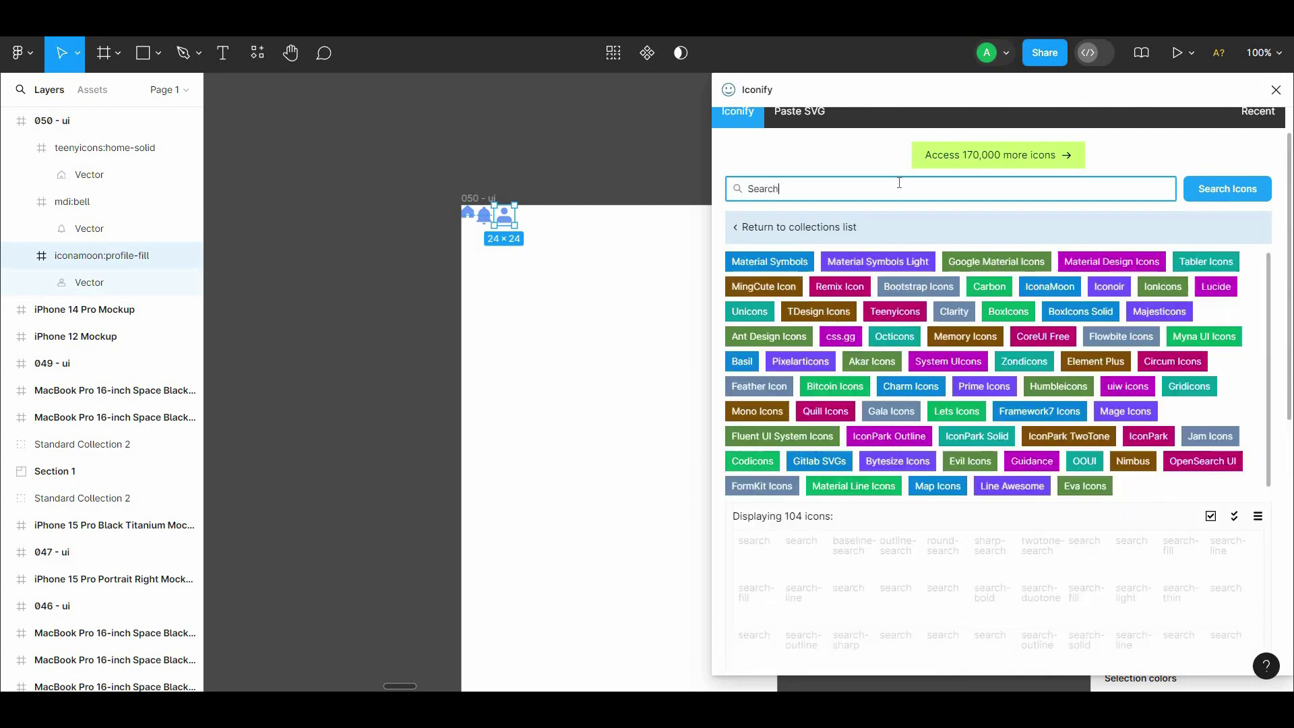
scroll(1128, 426, "down", 3)
left_click(1129, 426)
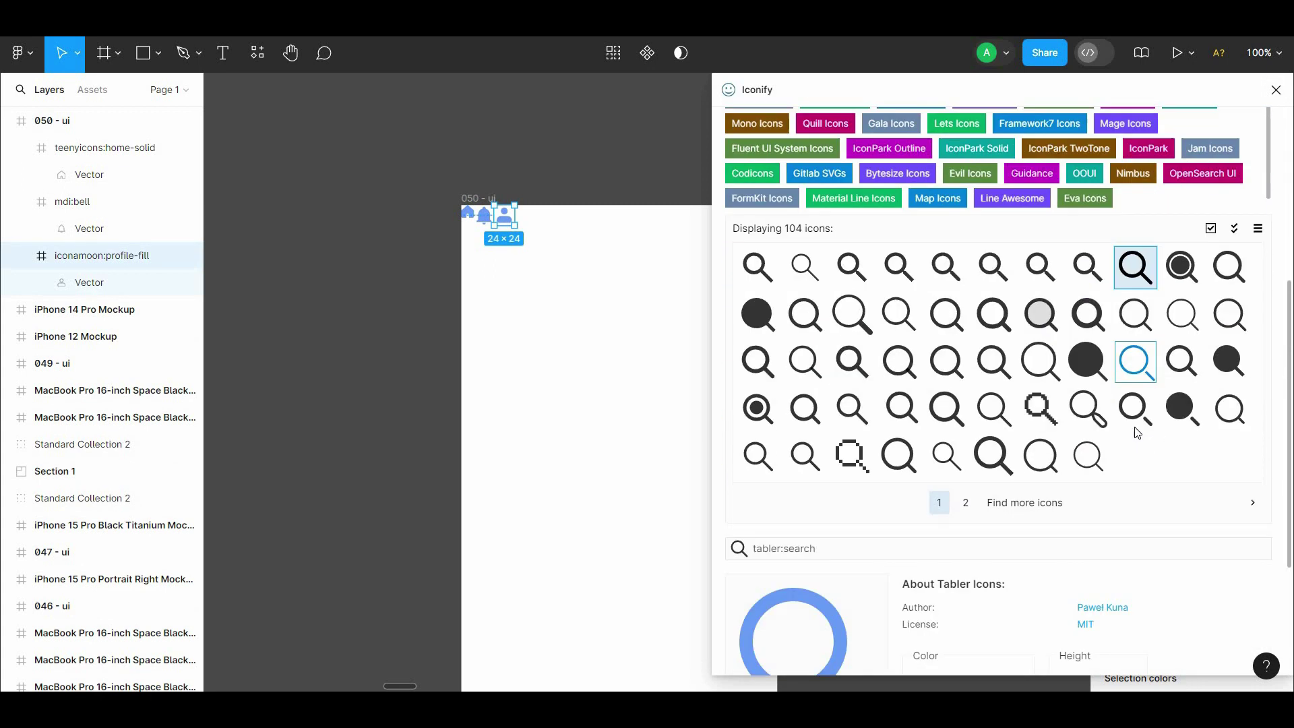
scroll(1128, 427, "down", 5)
left_click(1015, 648)
Close Iconify, select the parent 050 - ui frame, and reopen Resources
left_click(1275, 89)
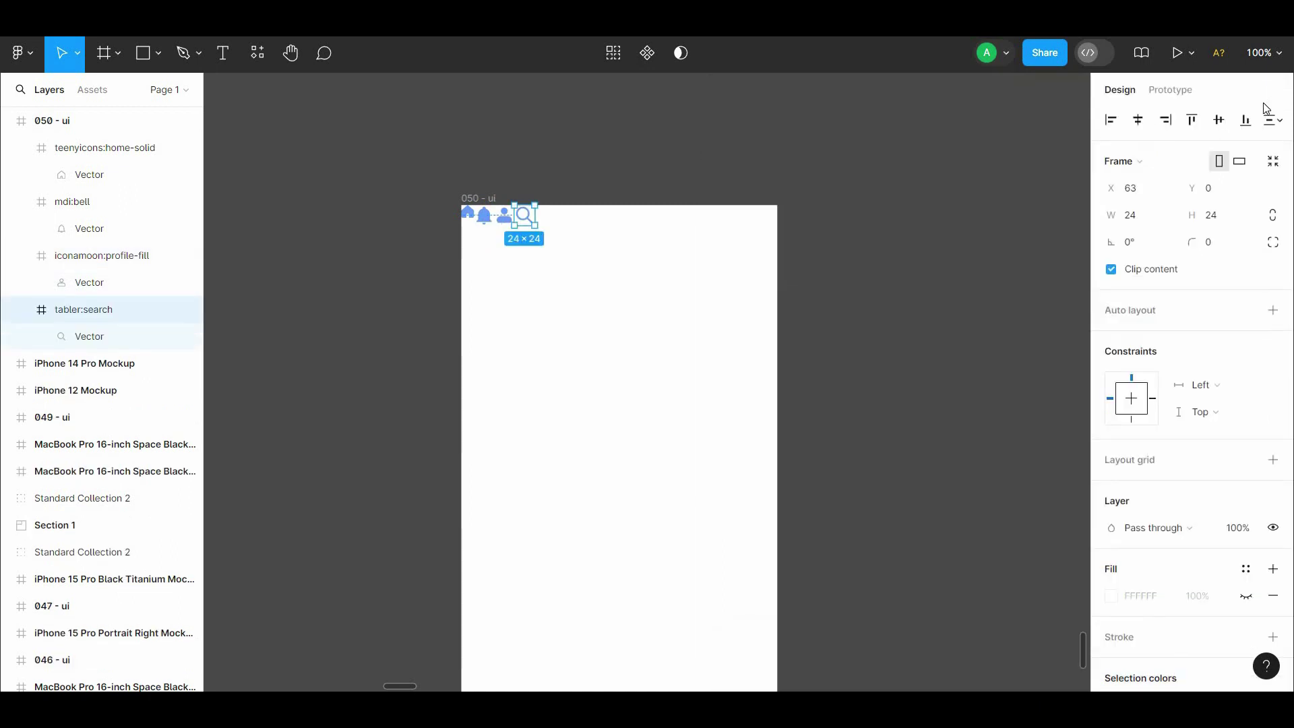
right_click(661, 303)
key("Escape")
left_click(259, 54)
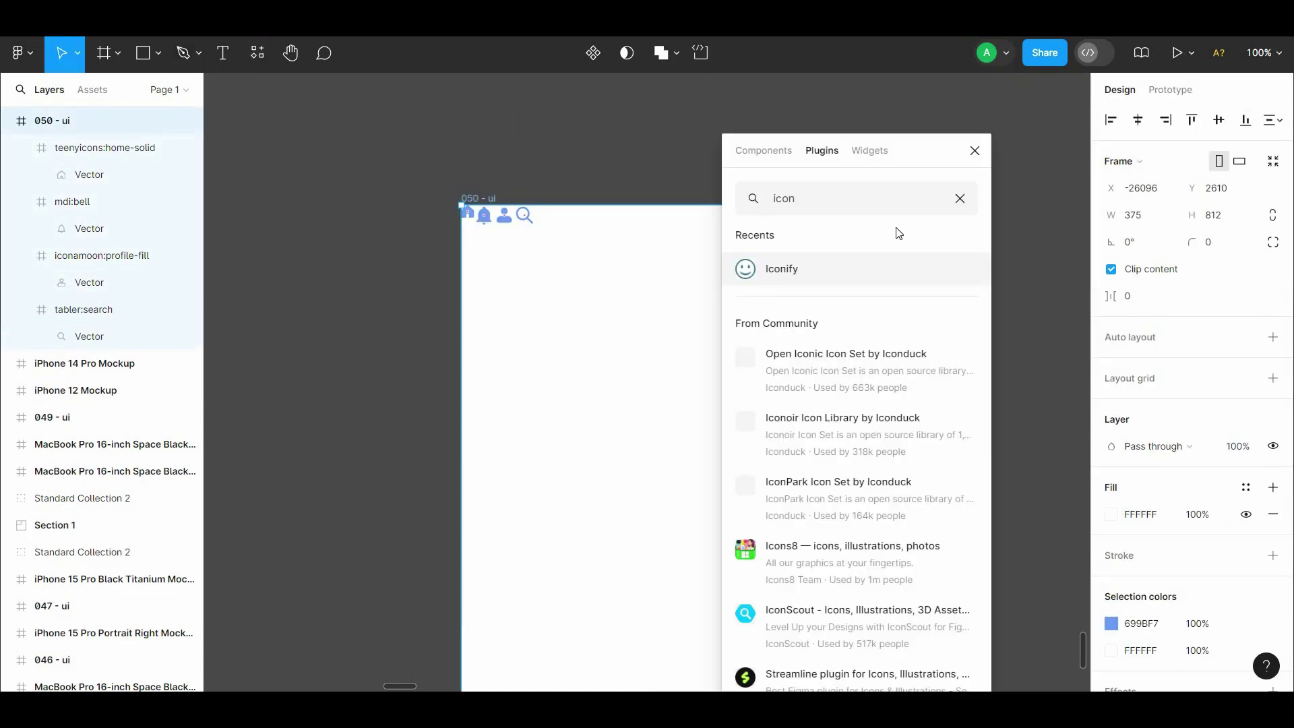
Relaunch Iconify and import the mage:filter-fill icon from the second results page
left_click(908, 270)
type("filte")
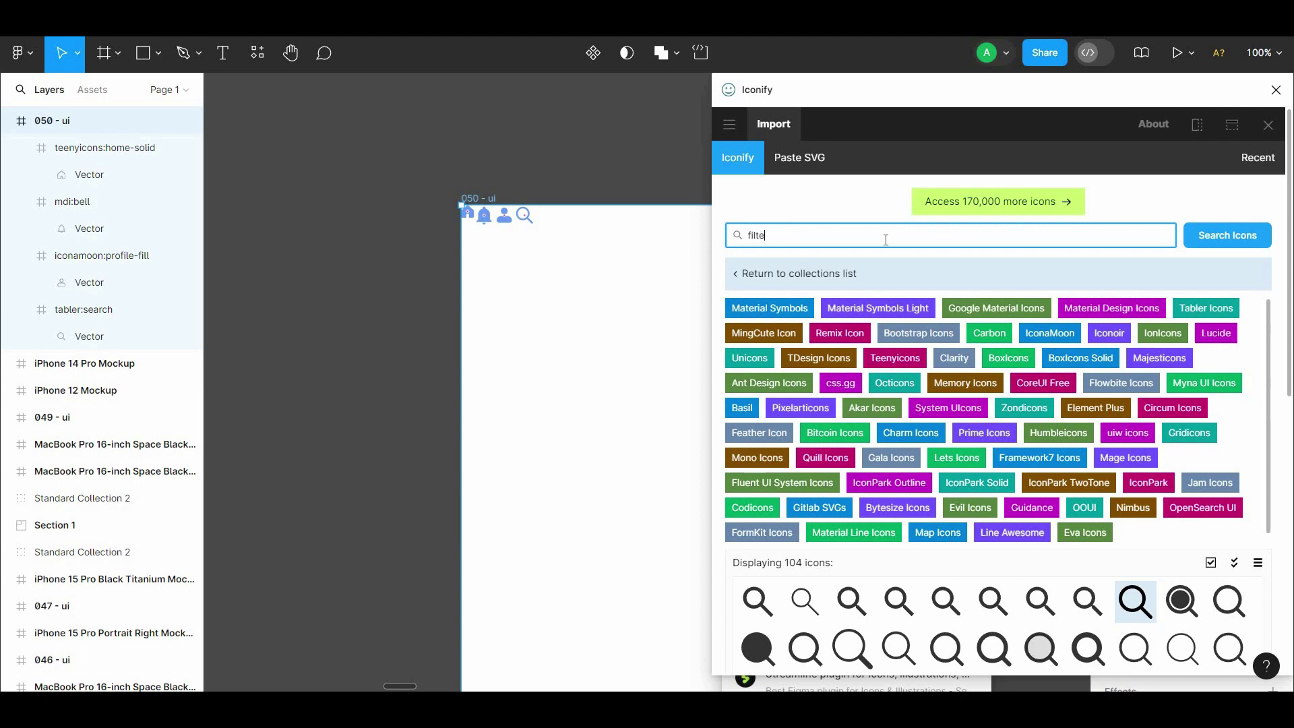
type("r")
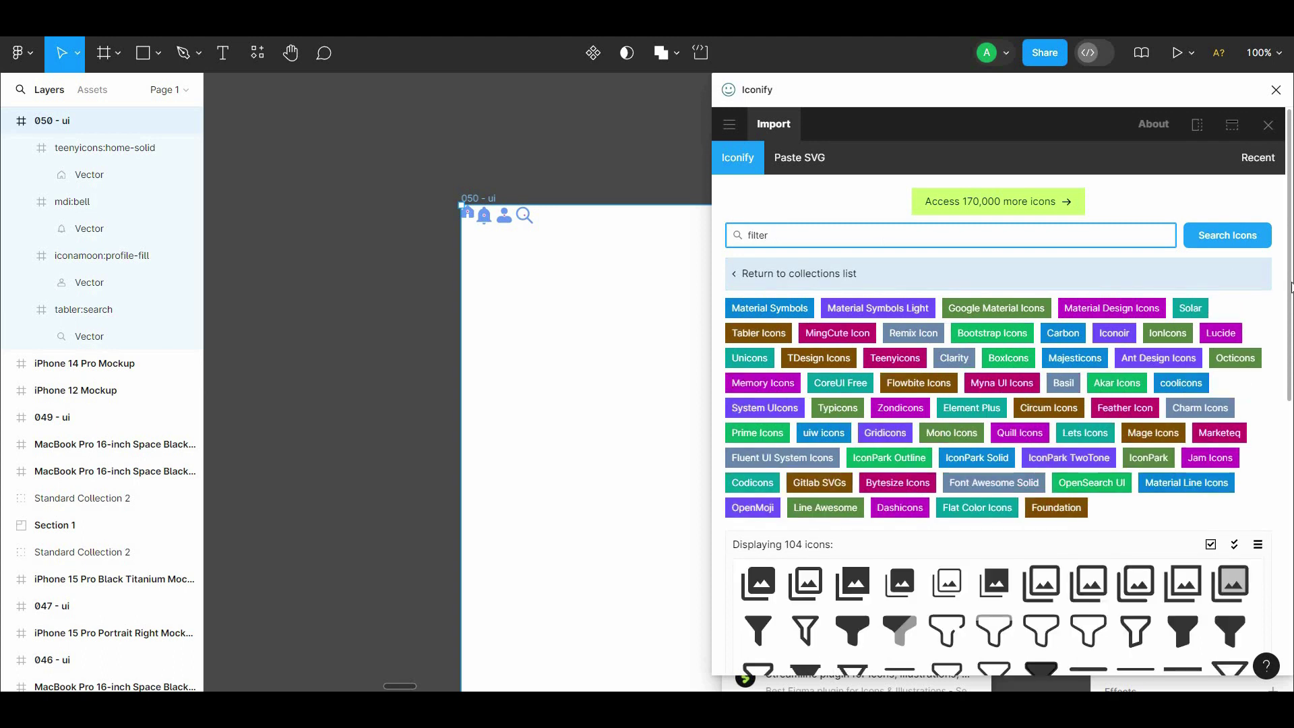
scroll(982, 547, "down", 5)
left_click(967, 558)
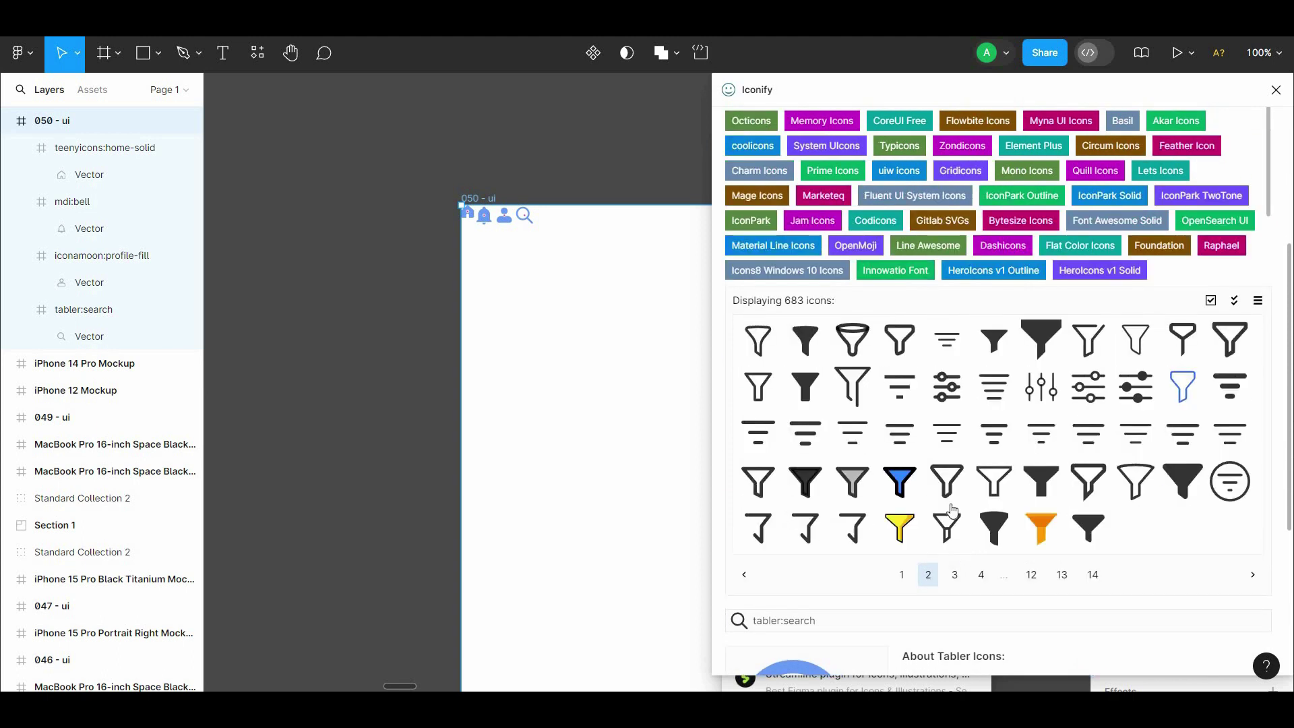
left_click(1129, 393)
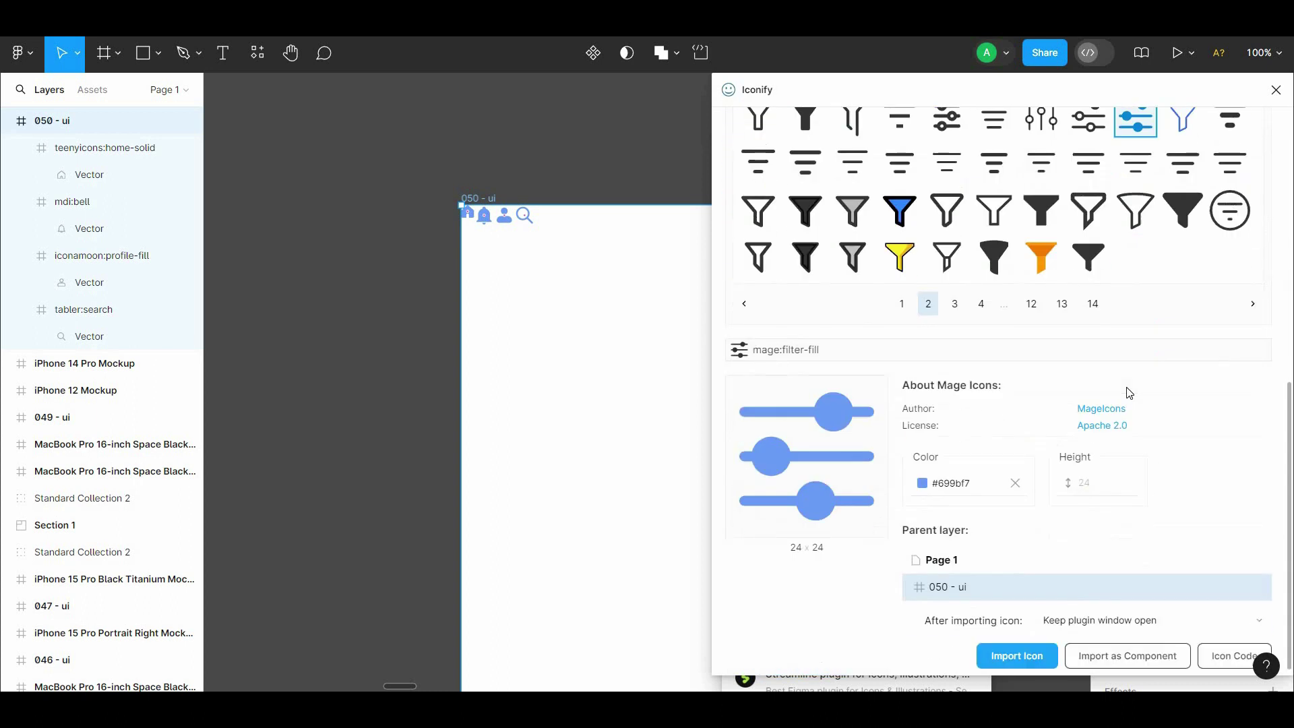
left_click(1002, 649)
Search for save icons, browse the result pages, and import fluent:save-copy-24-regular
scroll(936, 226, "up", 10)
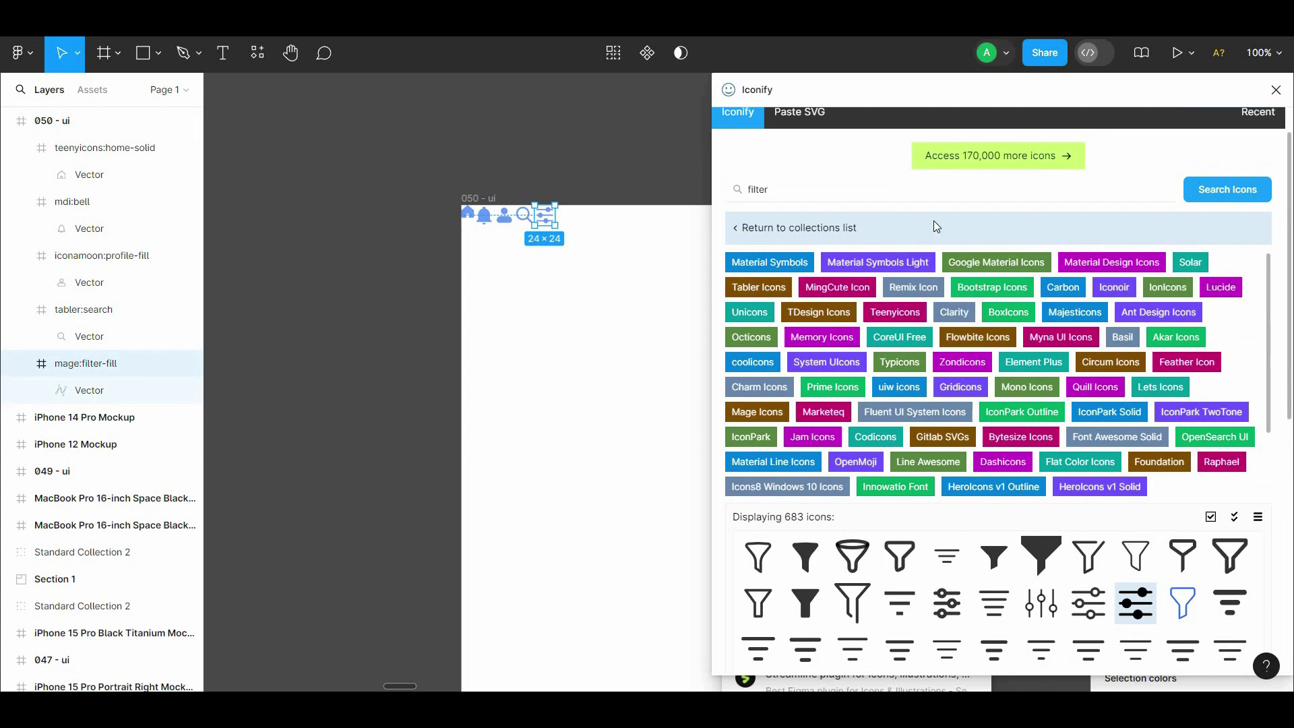
triple_click(922, 197)
type("Save")
key("Return")
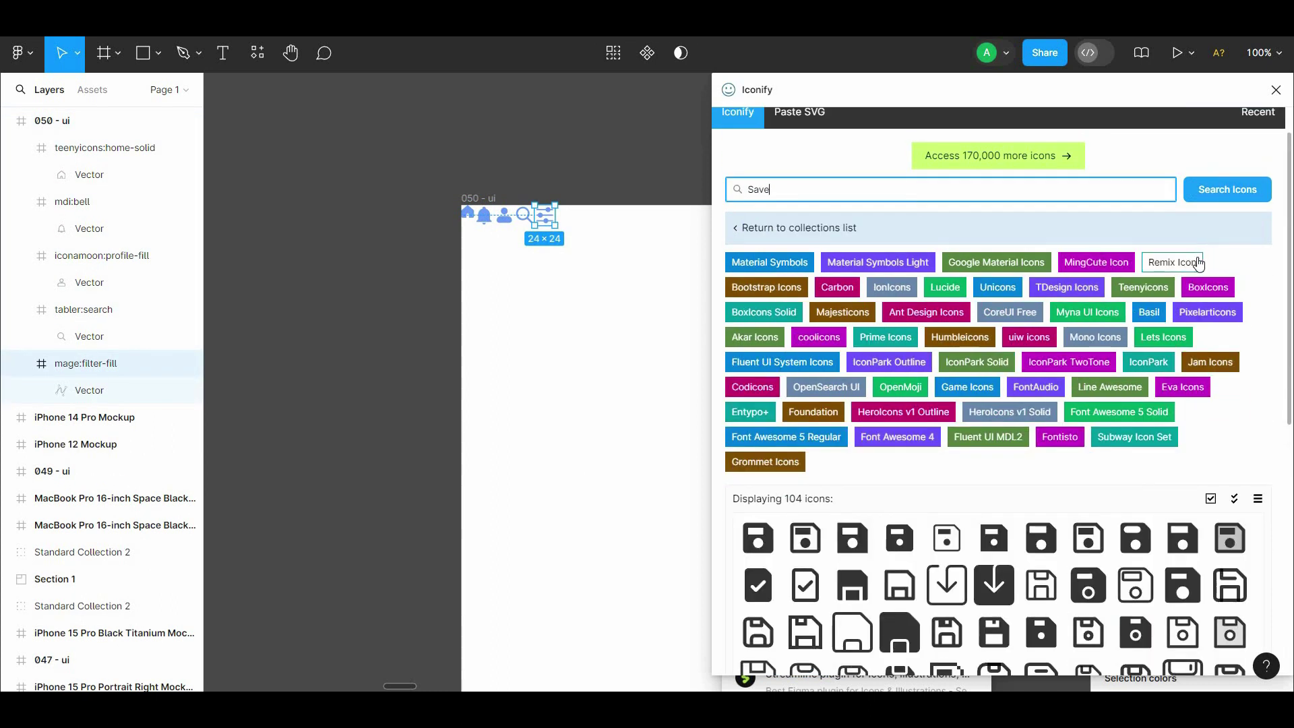
scroll(1288, 428, "down", 3)
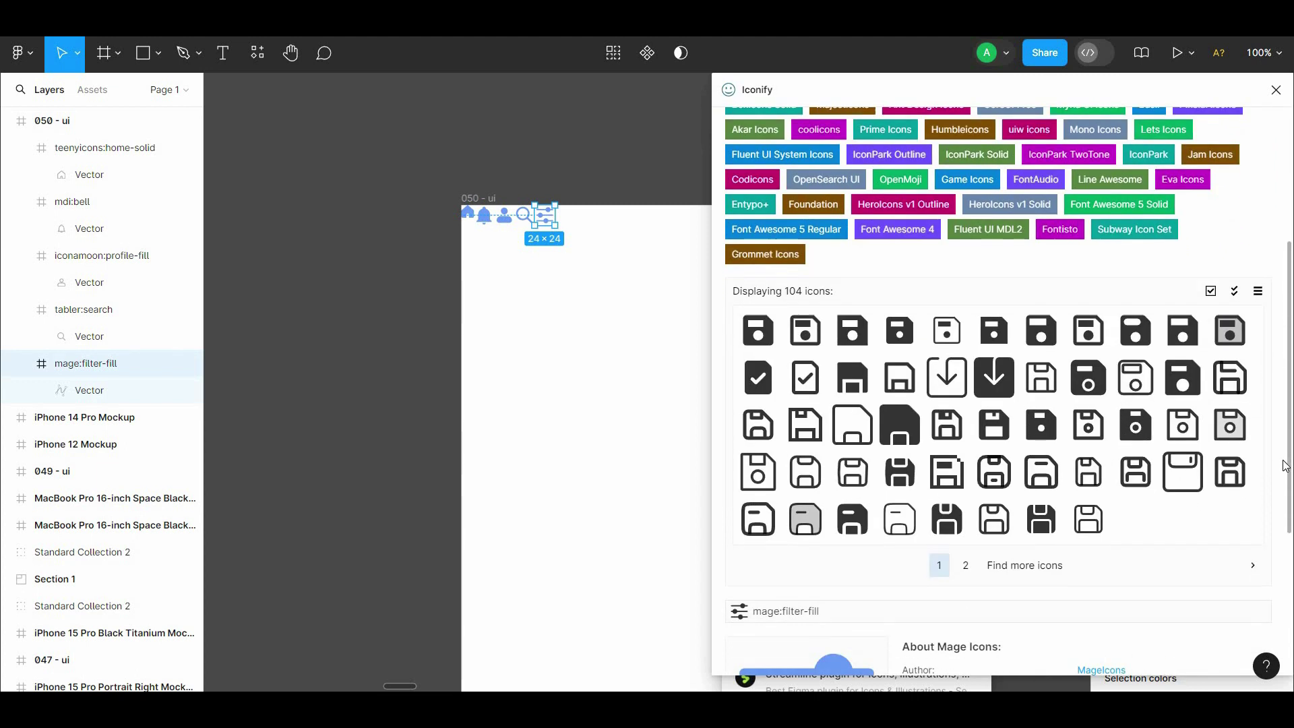
left_click(964, 575)
left_click(983, 584)
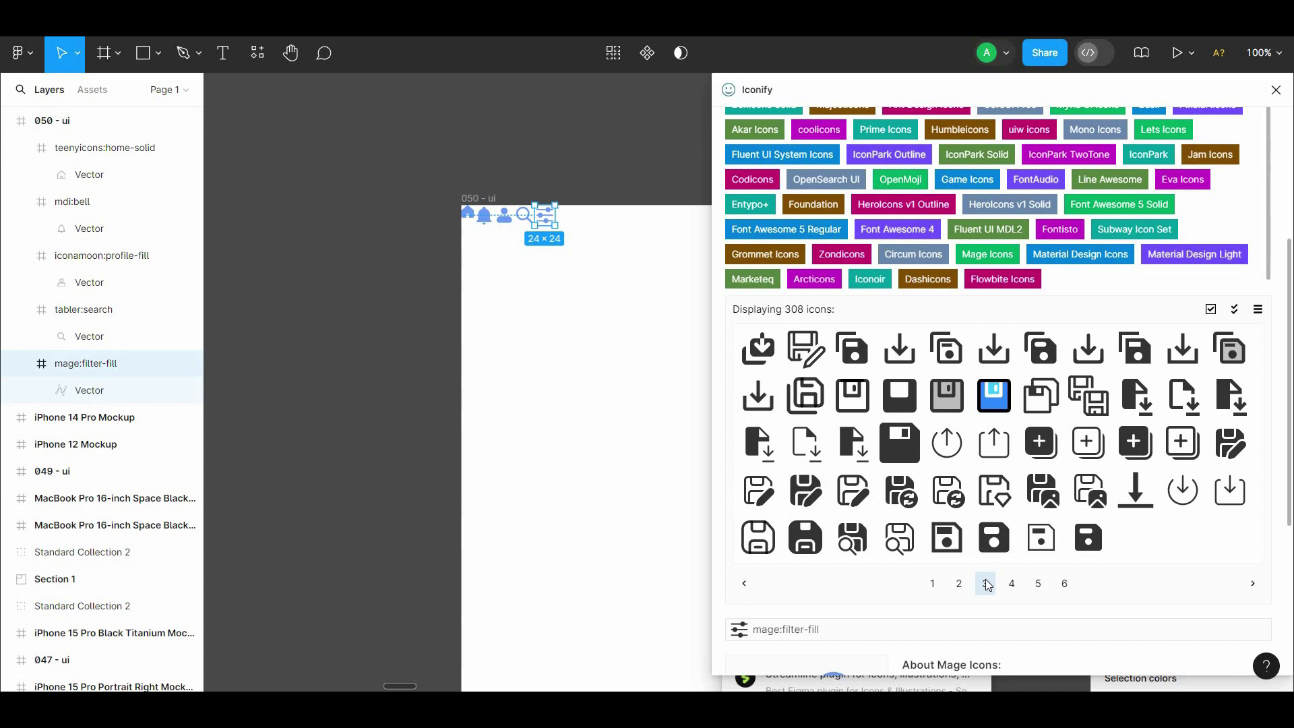
left_click(1013, 585)
left_click(1034, 586)
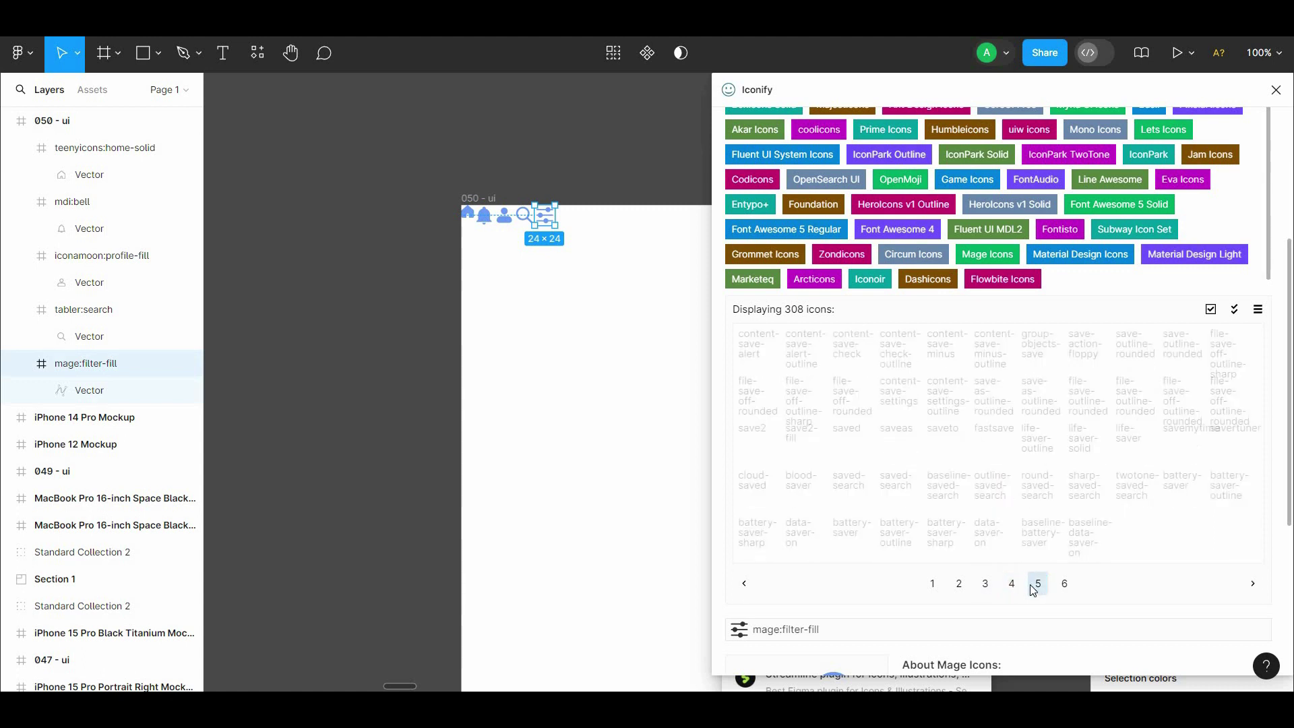
left_click(1063, 585)
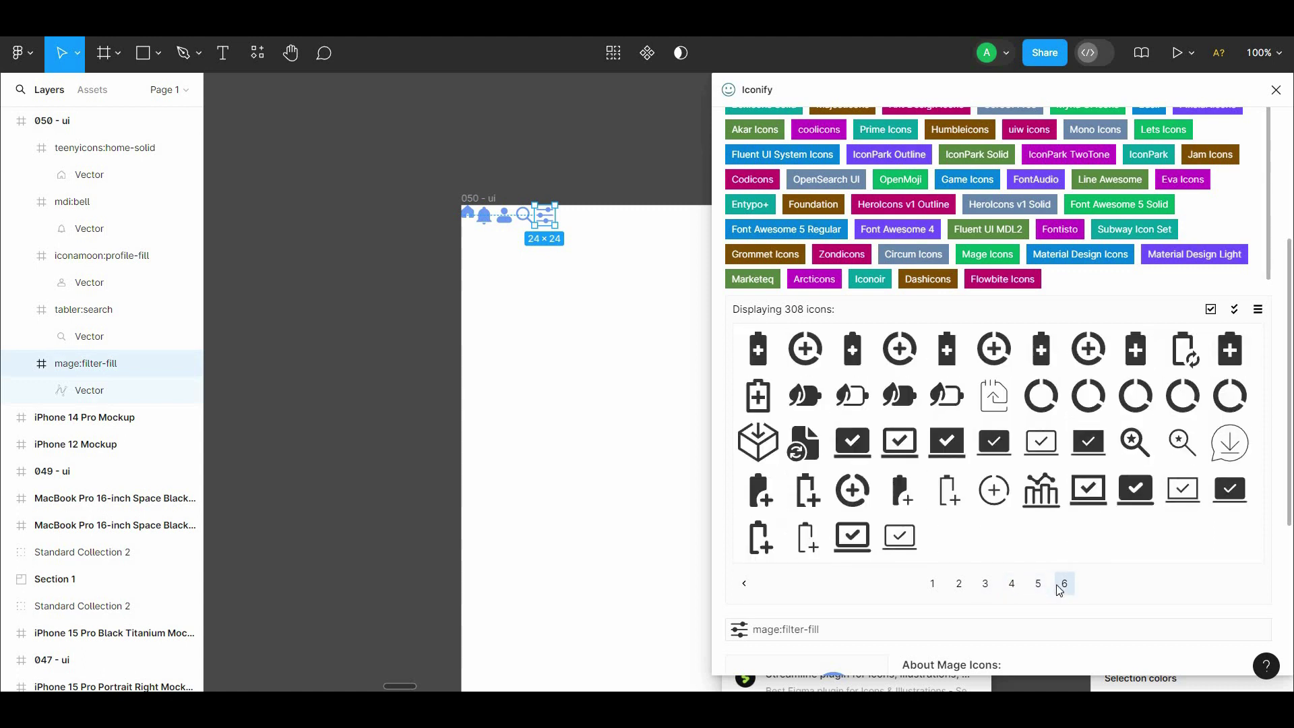
left_click(958, 585)
left_click(984, 587)
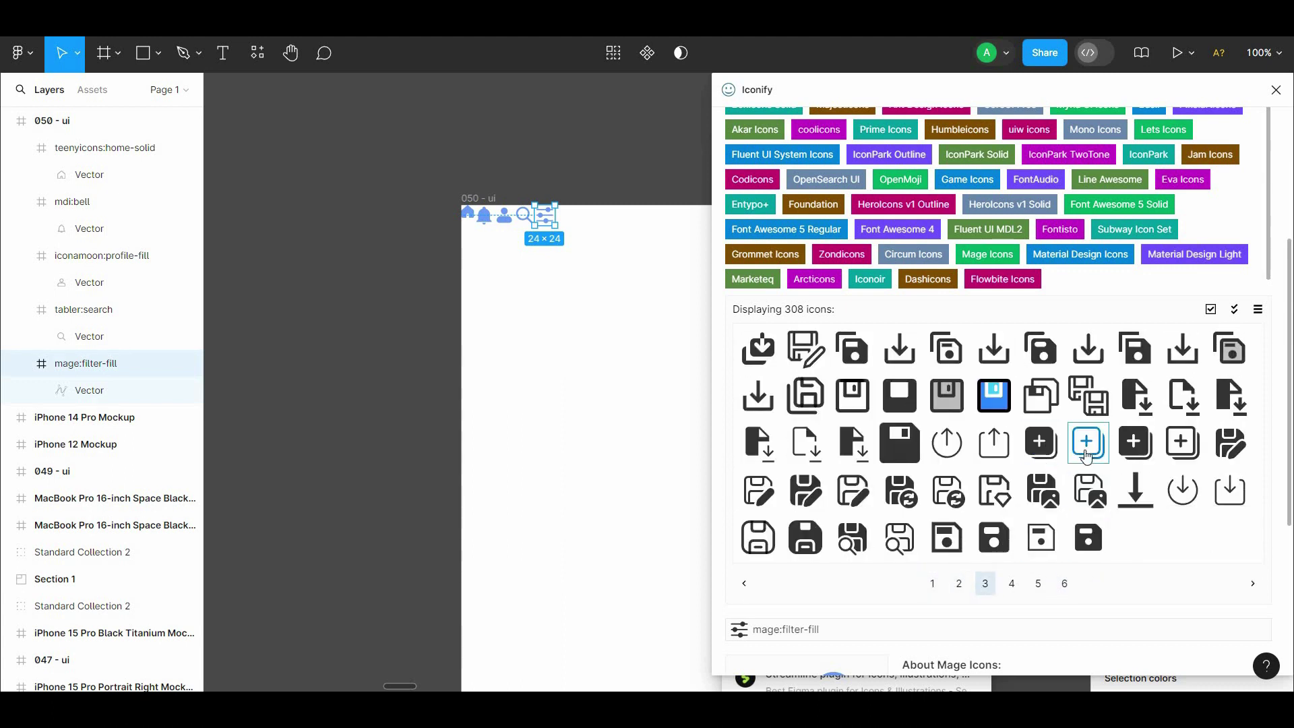
left_click(1182, 457)
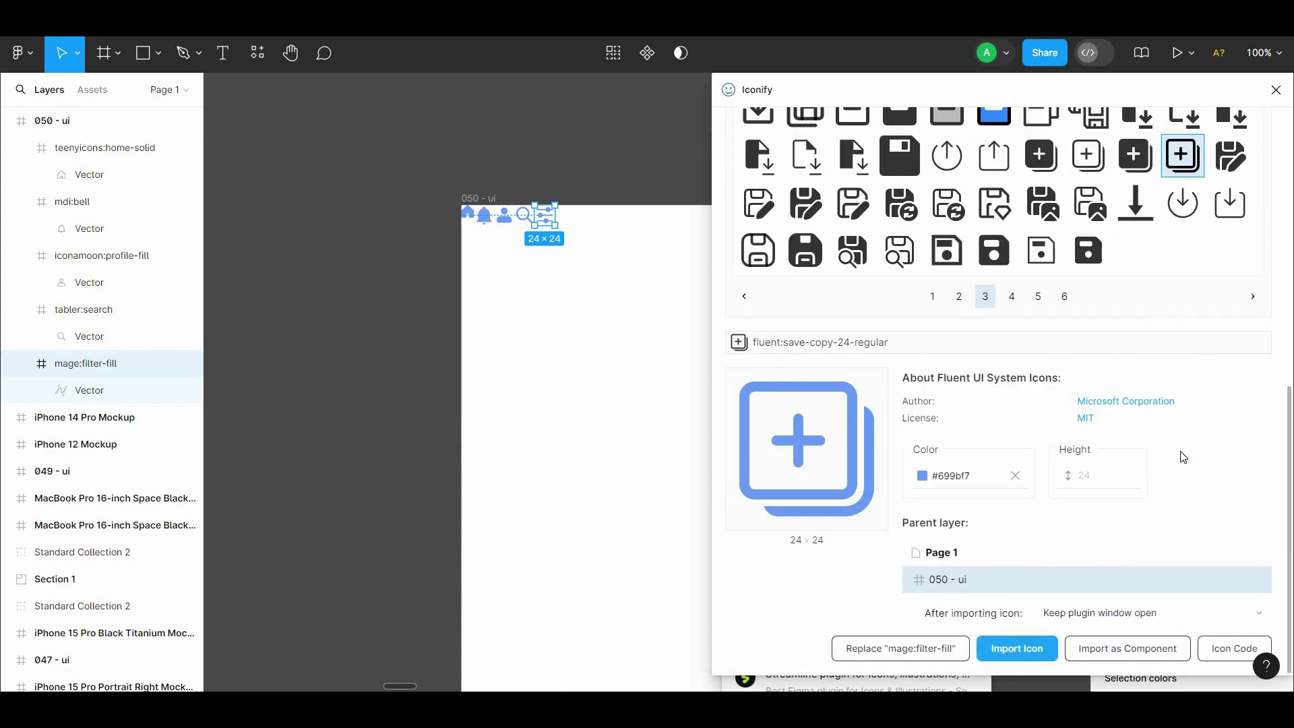
left_click(1019, 651)
Close Iconify and the plugin browser, then select the icon row
left_click(1276, 90)
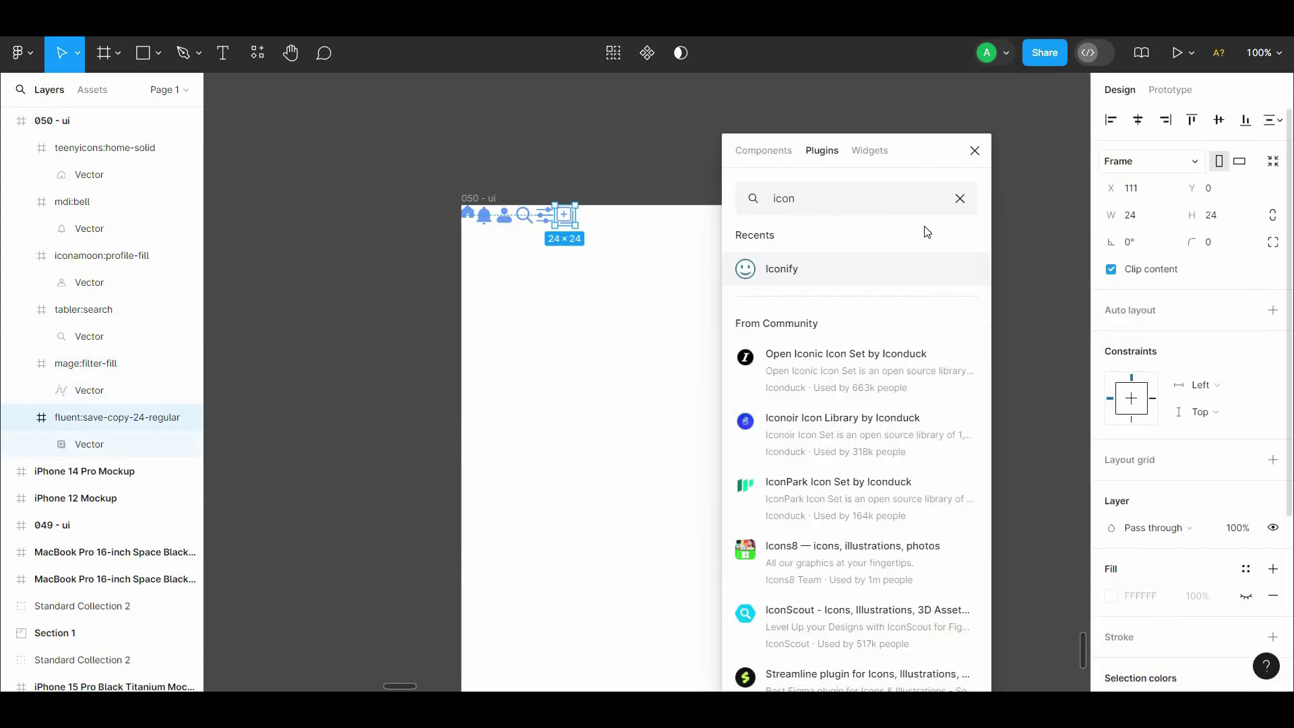
left_click(636, 246)
left_click(975, 147)
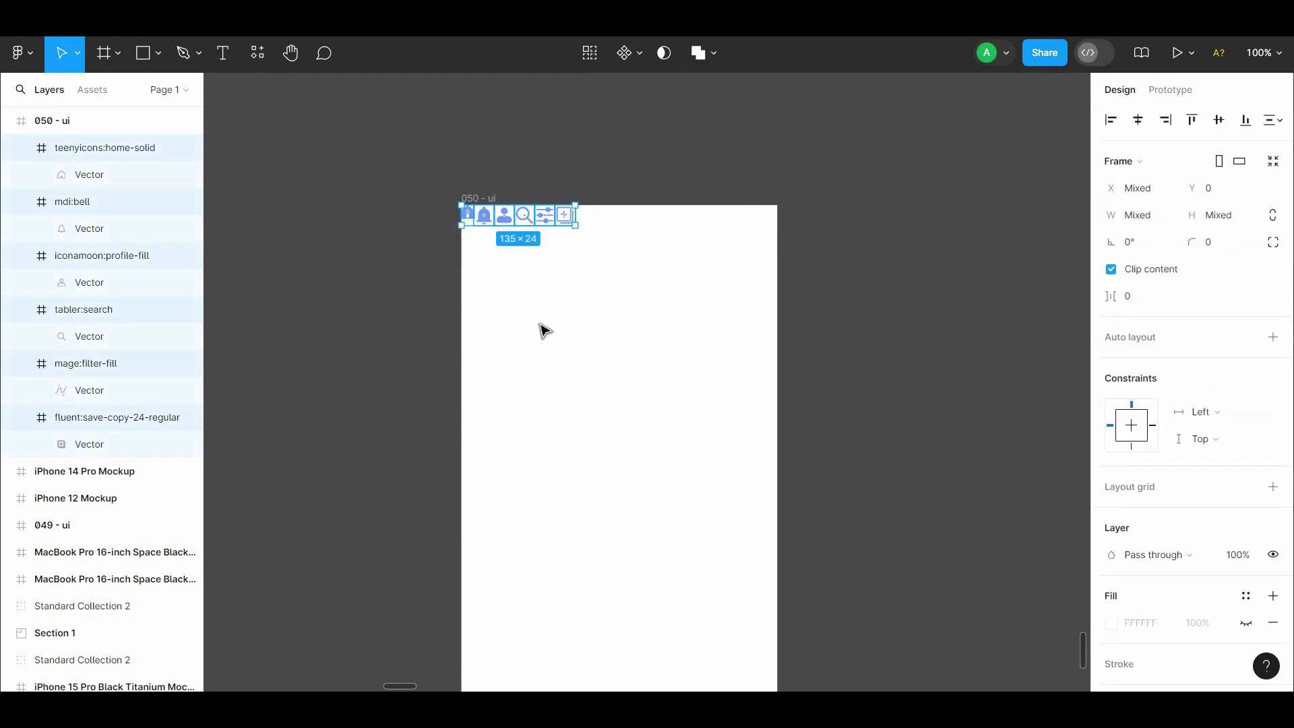
Set the home icon to 24 and arrange home, bell and profile along the frame bottom
left_click_drag(512, 216, 593, 498)
scroll(601, 364, "down", 5)
mouse_move(634, 364)
left_mouse_down()
mouse_move(579, 303)
mouse_move(612, 523)
left_mouse_up()
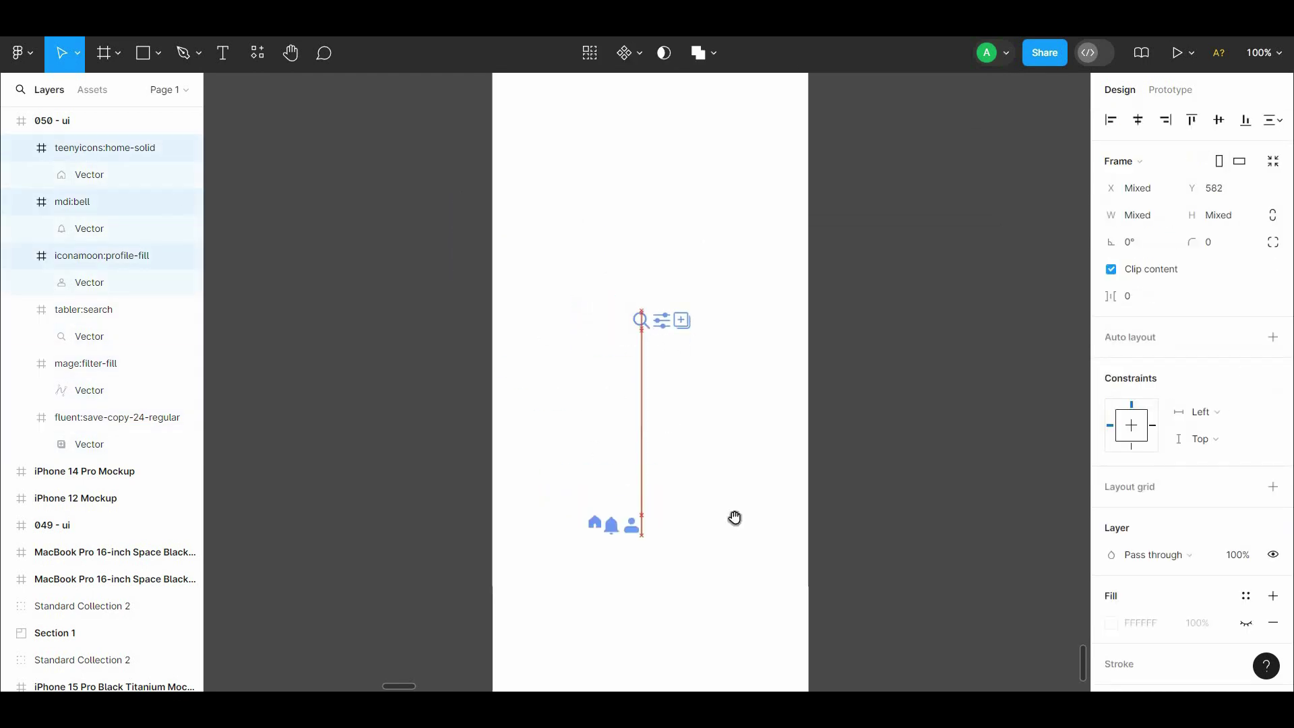
left_click_drag(583, 317, 645, 398)
type("2")
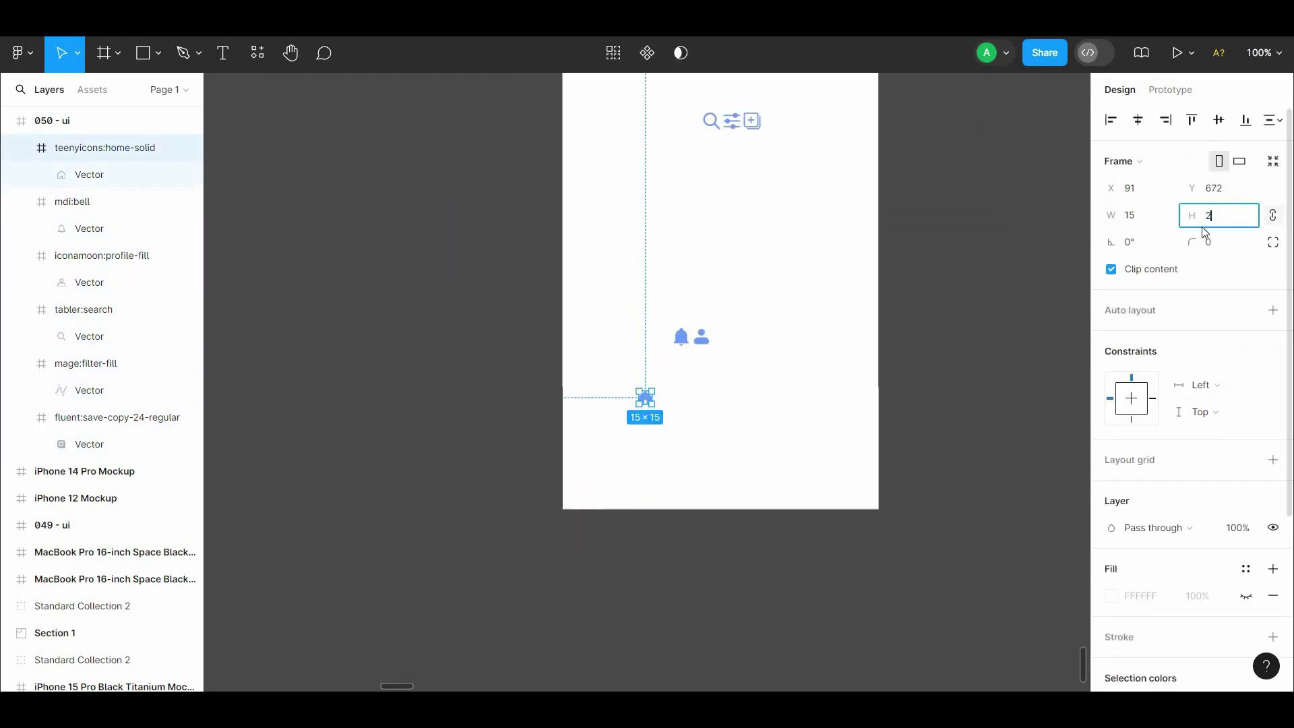
type("4")
key("Return")
left_click(680, 336)
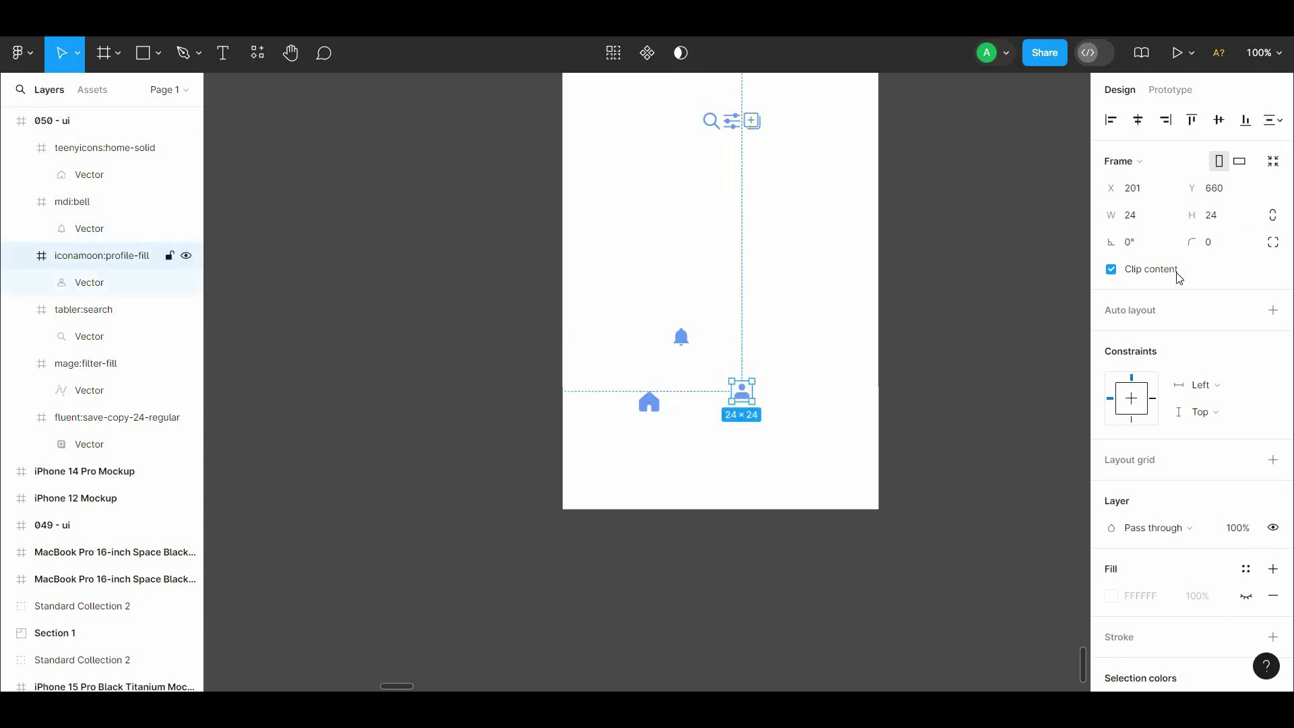
left_click_drag(713, 347, 832, 481)
mouse_move(667, 417)
left_mouse_down()
mouse_move(657, 454)
mouse_move(628, 482)
left_mouse_up()
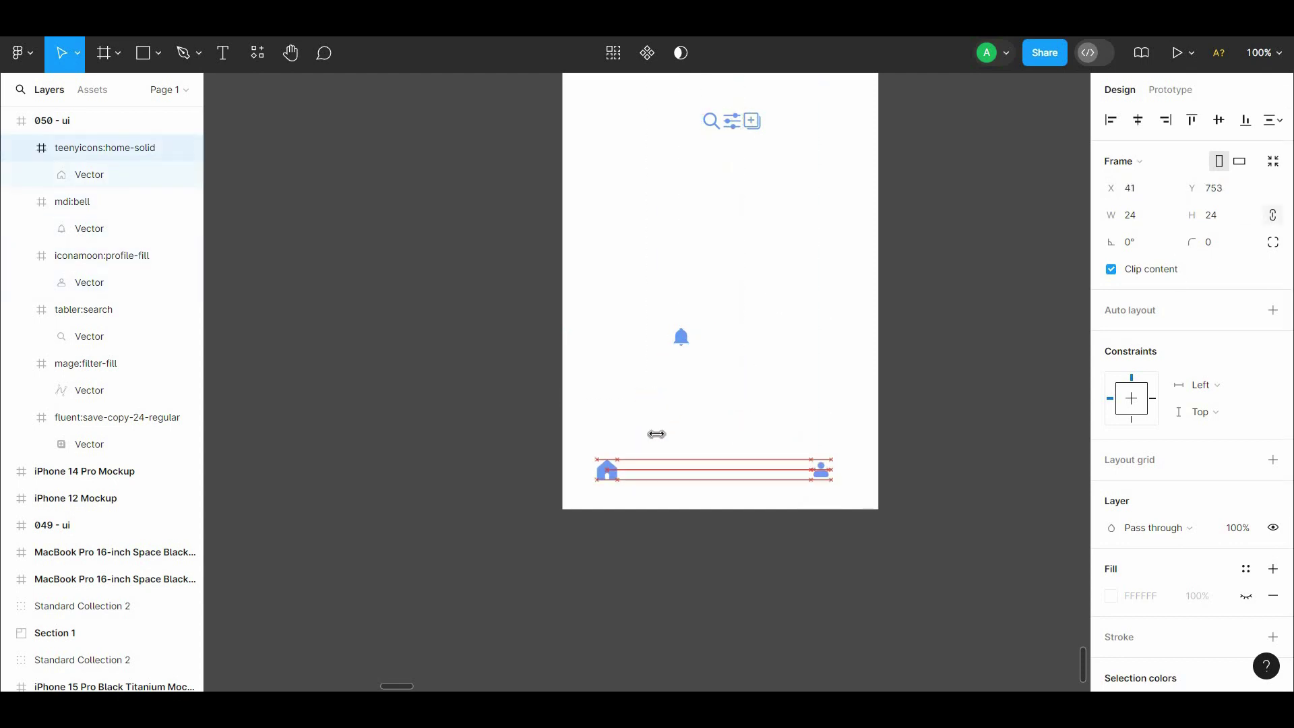
left_click_drag(681, 337, 719, 462)
Wrap the three icons in a centred, 375-wide auto-layout bar and make it taller
left_click_drag(896, 404, 593, 485)
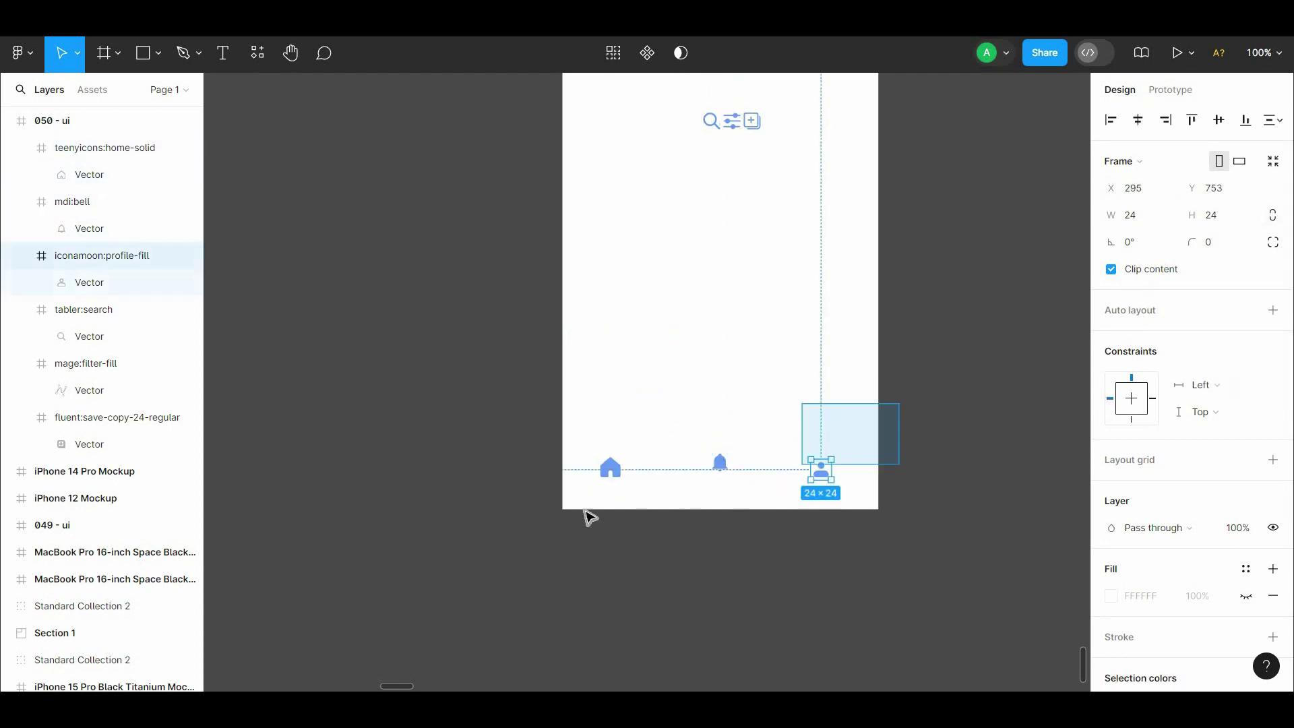
scroll(822, 465, "up", 2, "ctrl")
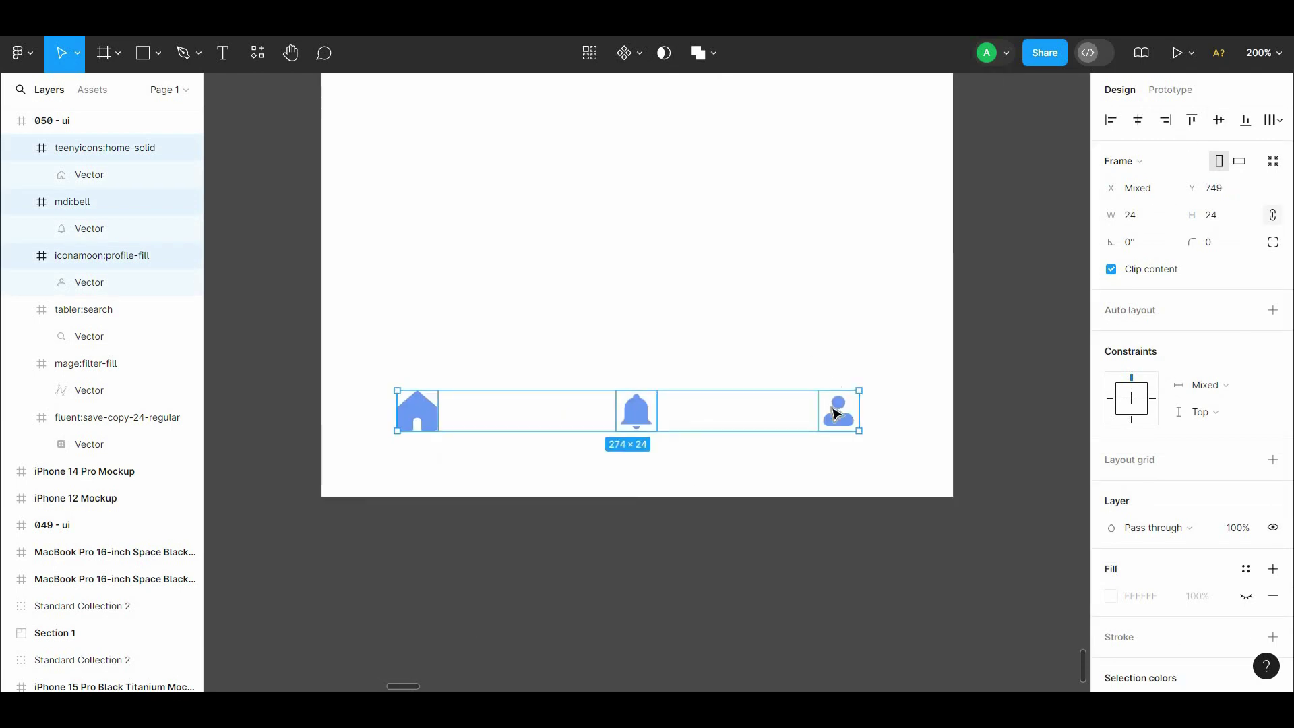
scroll(829, 431, "up", 1)
right_click(834, 458)
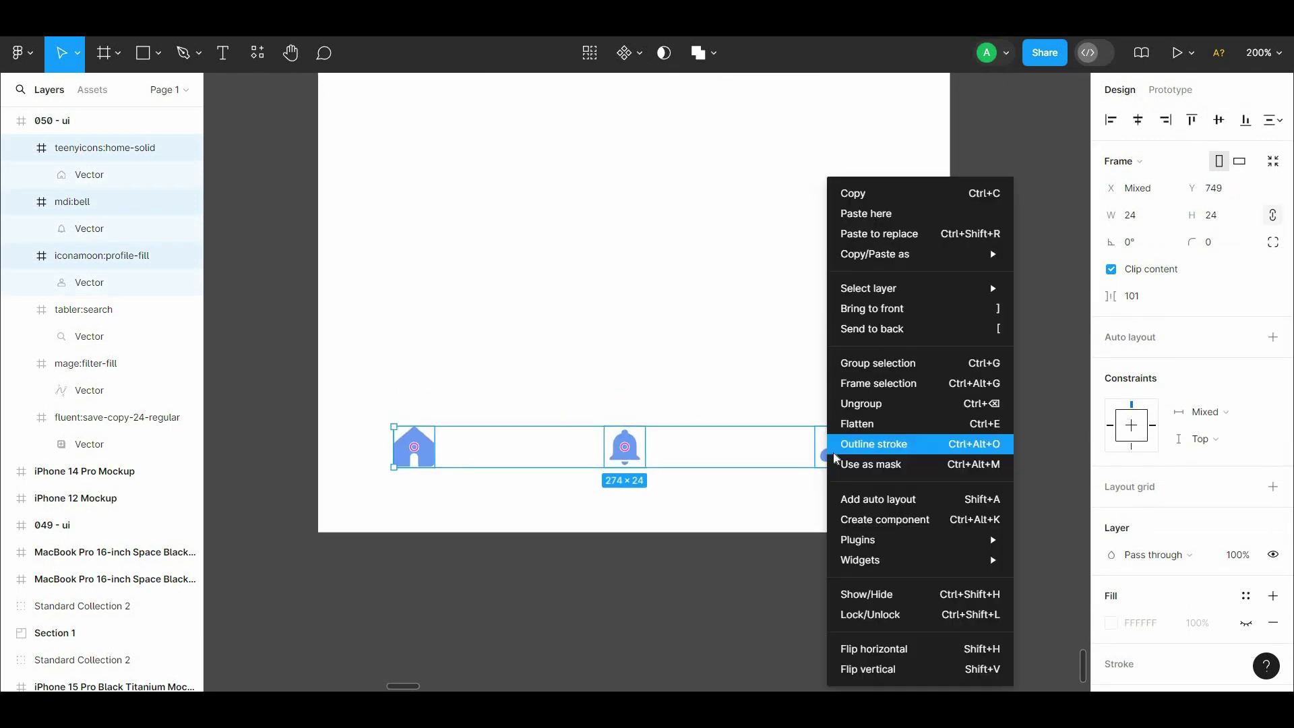
left_click(952, 500)
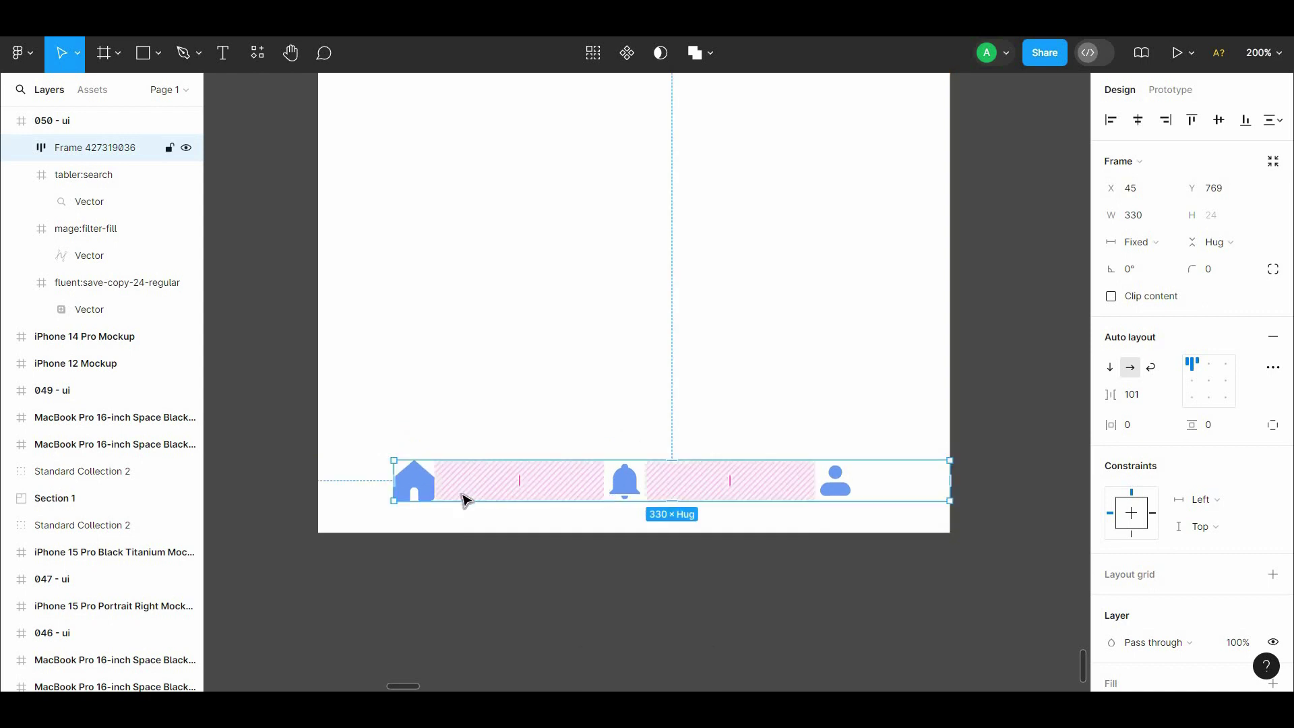
left_click_drag(379, 480, 318, 480)
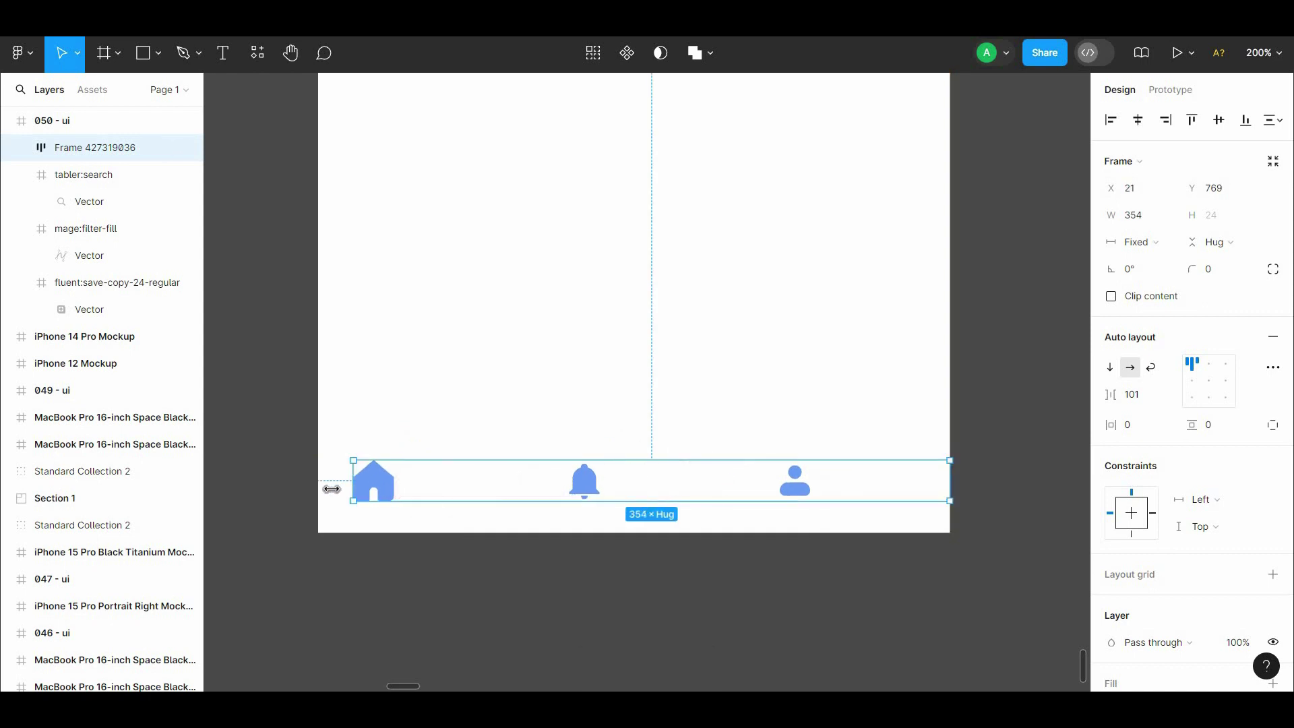
left_click(1210, 381)
left_click_drag(713, 518, 711, 534)
Recolour the nav bar's icons to black (1B1F26)
scroll(726, 445, "up", 1)
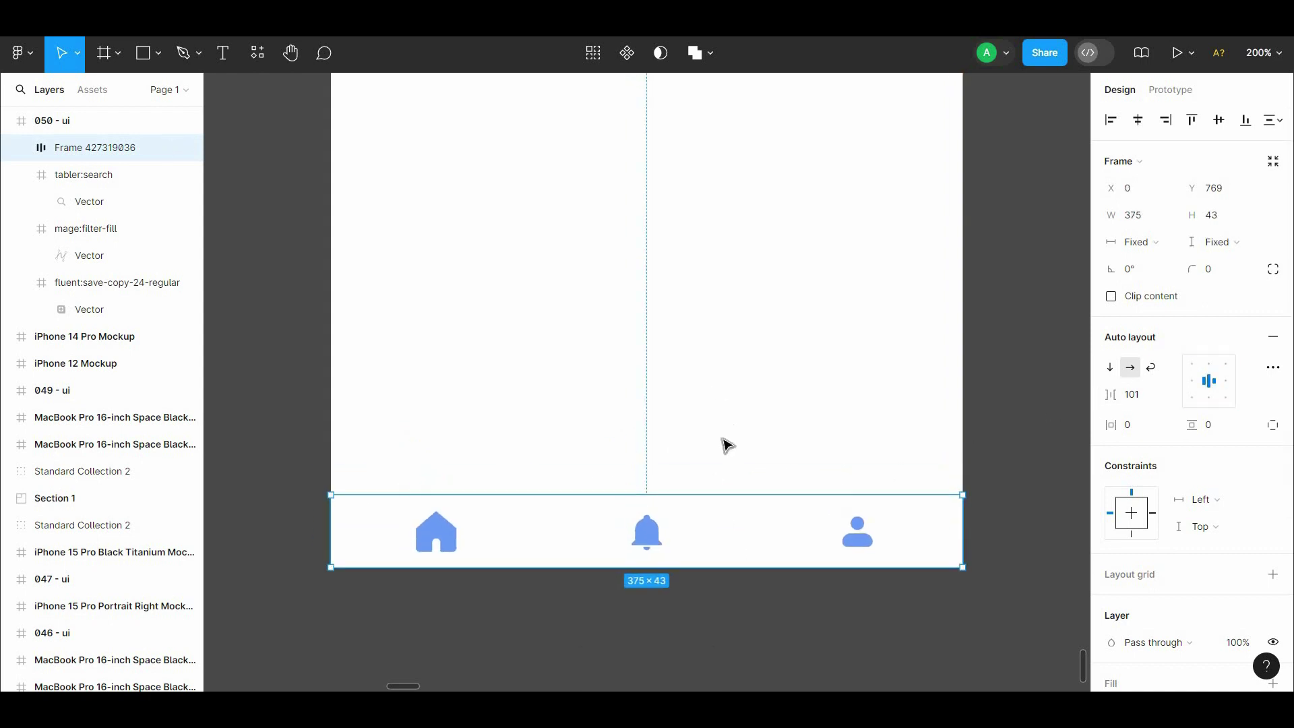
left_click(437, 538)
left_click(538, 519)
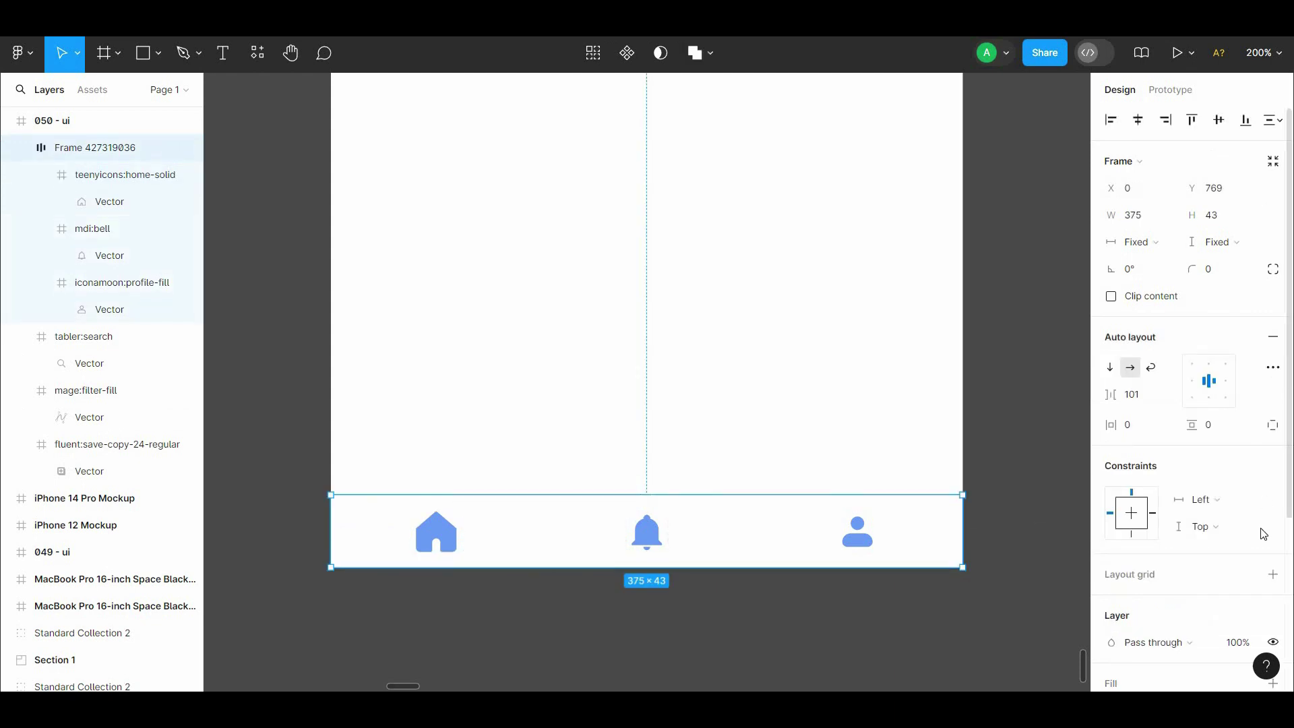
scroll(1262, 534, "down", 4)
left_click(1112, 547)
left_click_drag(930, 418, 875, 462)
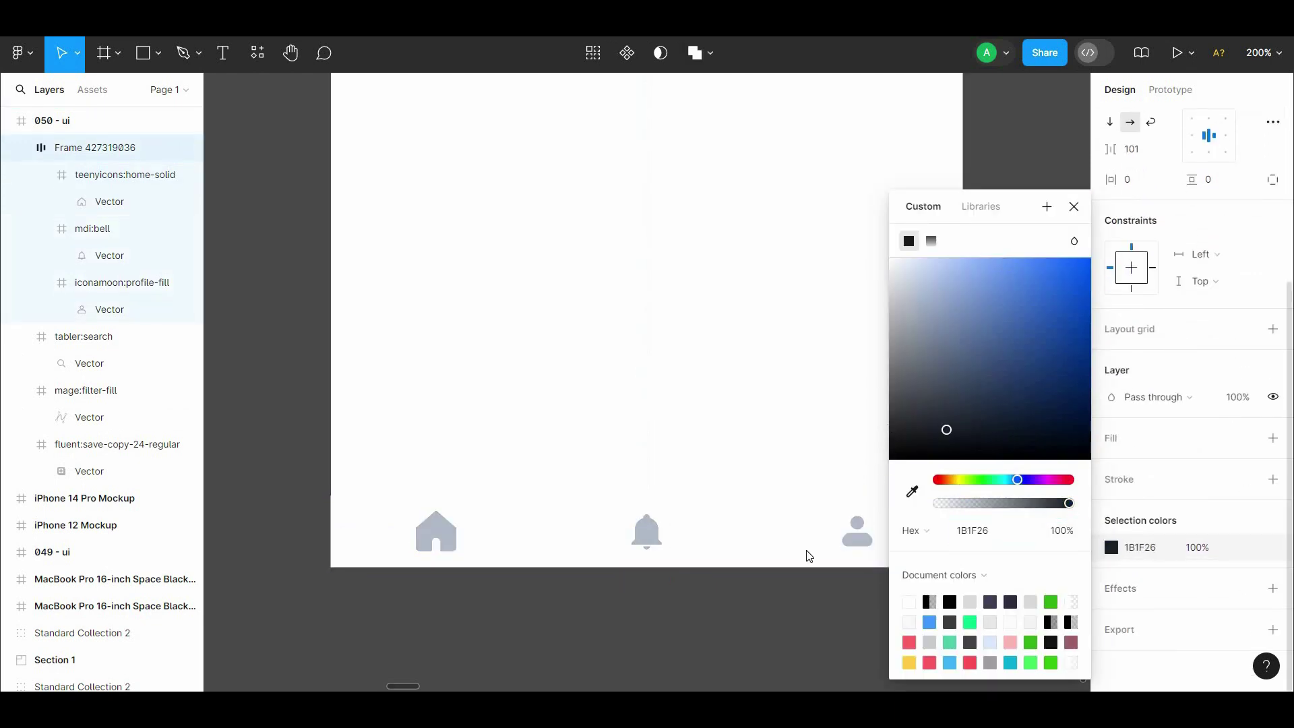
Make the home icon bright green
left_click(439, 543)
left_click(1112, 624)
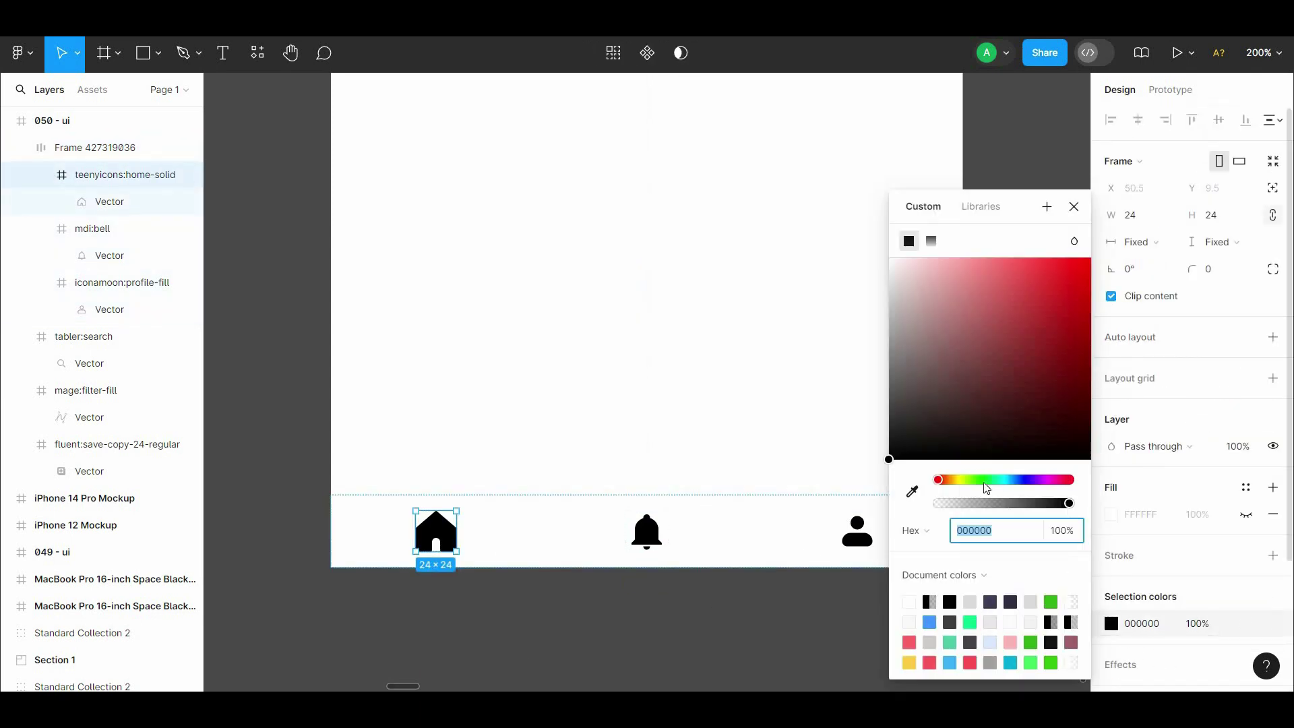
left_click(986, 480)
left_click(1079, 257)
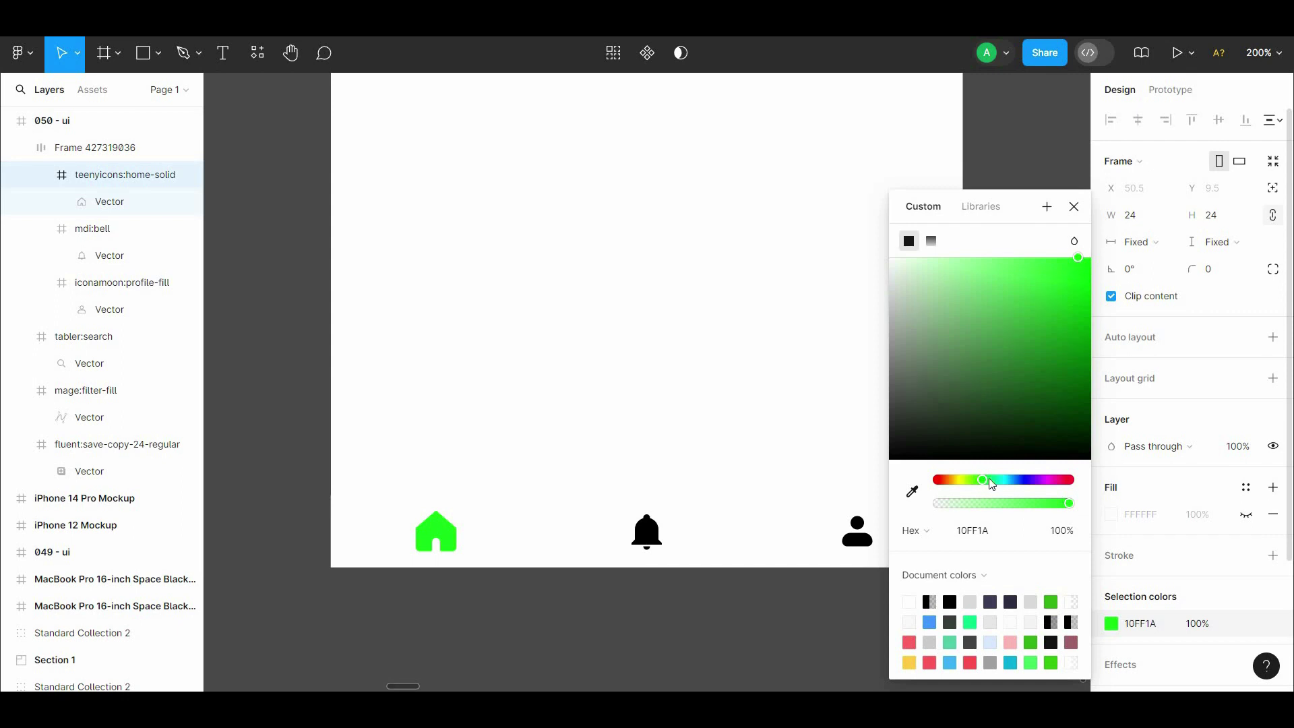
Give the nav bar a fill sampled from the home icon's green
left_click_drag(708, 505, 504, 401)
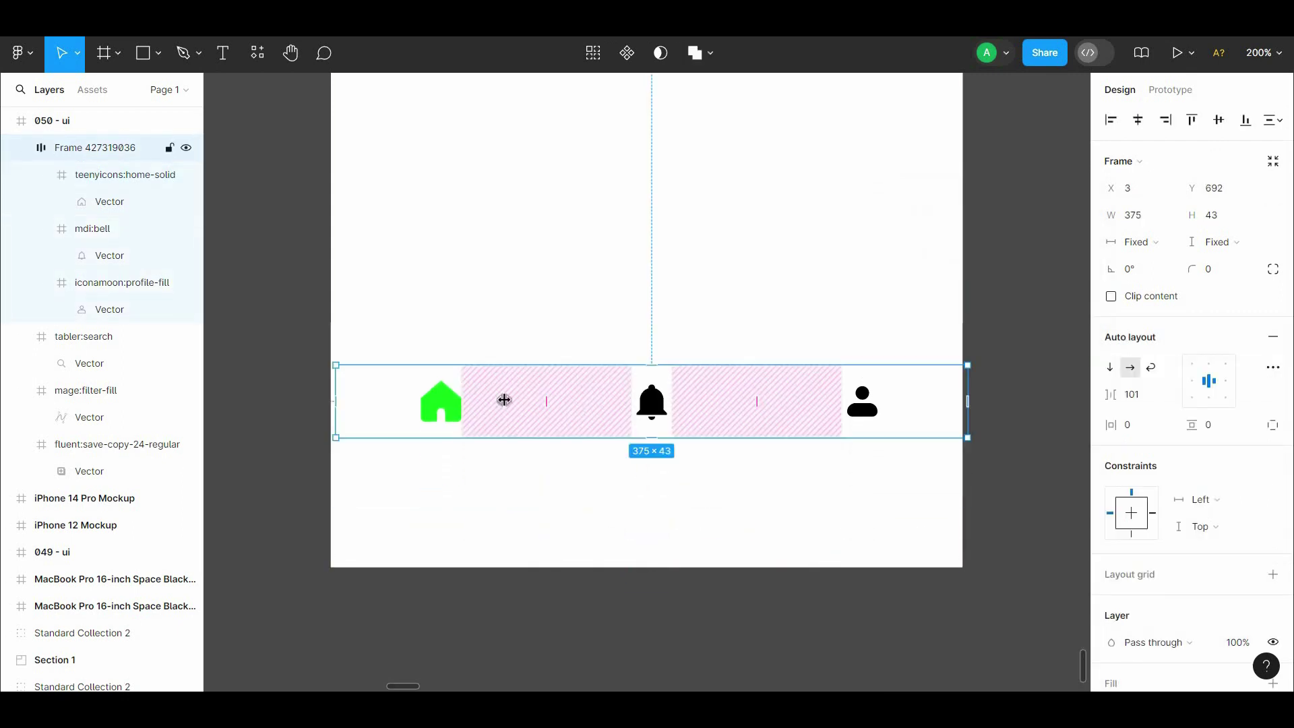
key("Left")
key("Left")
key("Left")
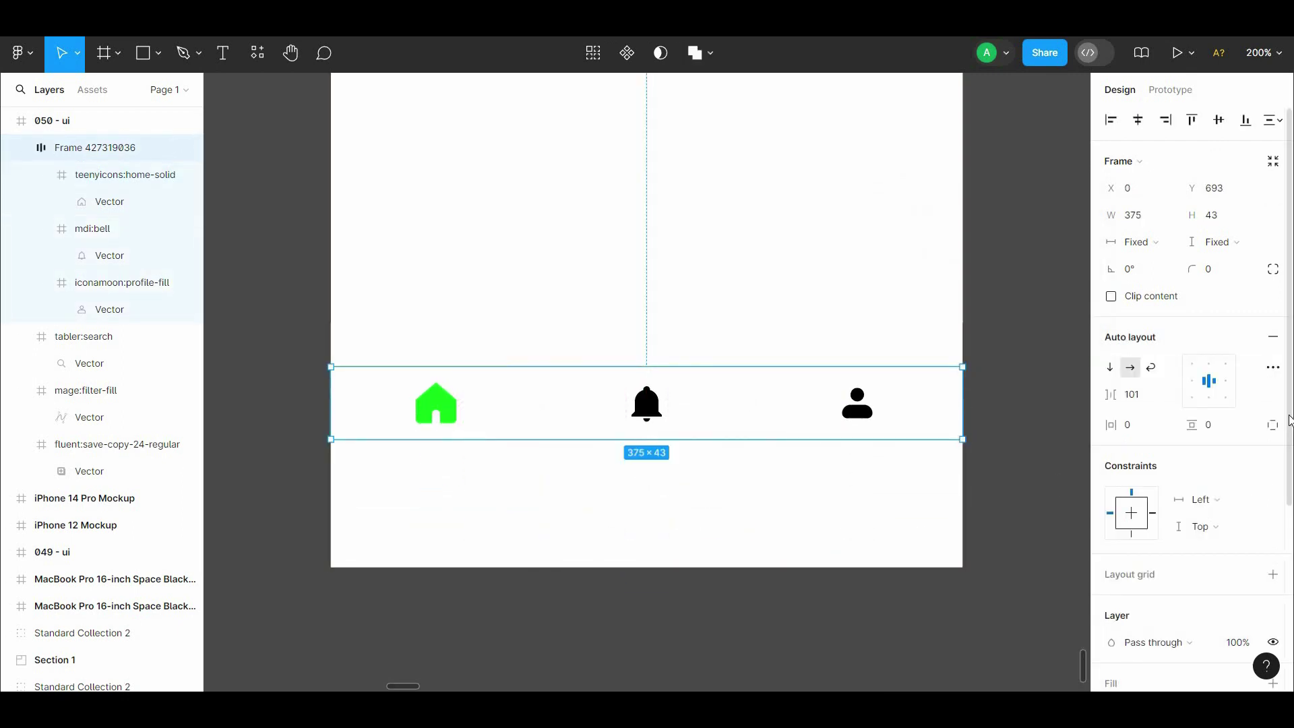
scroll(1153, 586, "down", 5)
left_click(1273, 411)
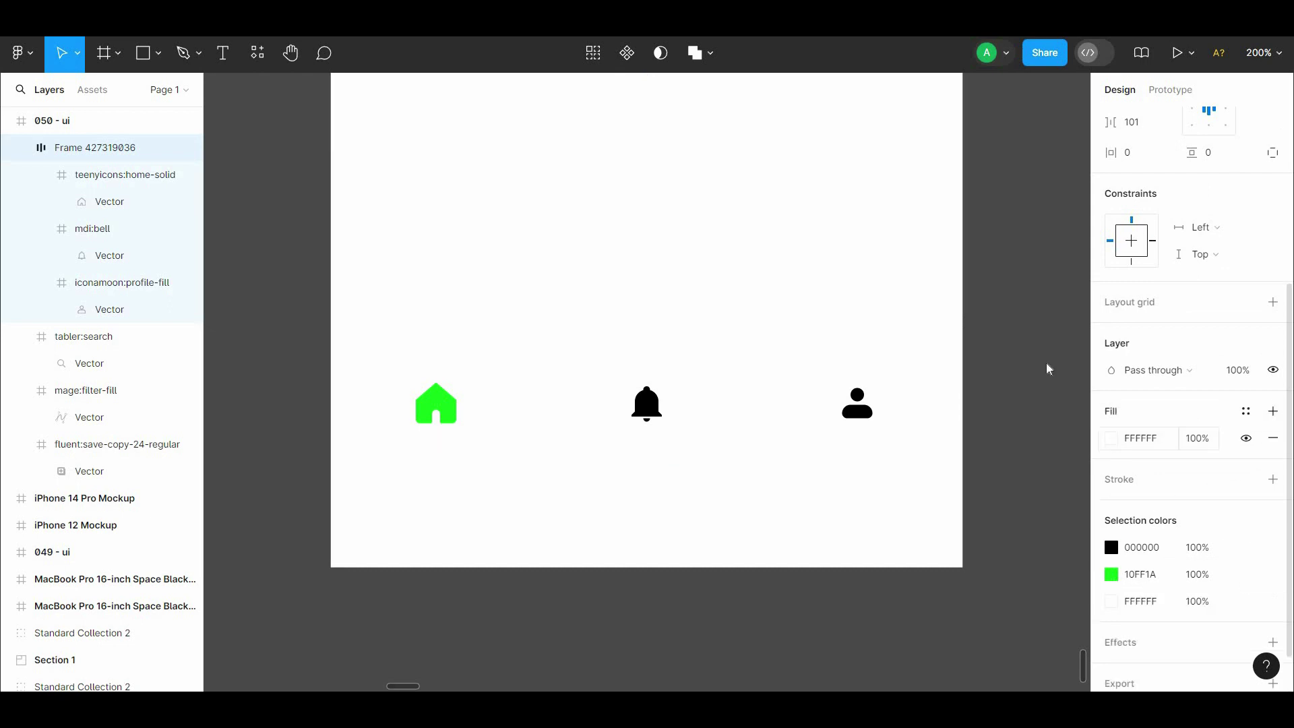
left_click(1111, 438)
mouse_move(950, 407)
left_mouse_down()
mouse_move(856, 299)
mouse_move(861, 310)
left_mouse_up()
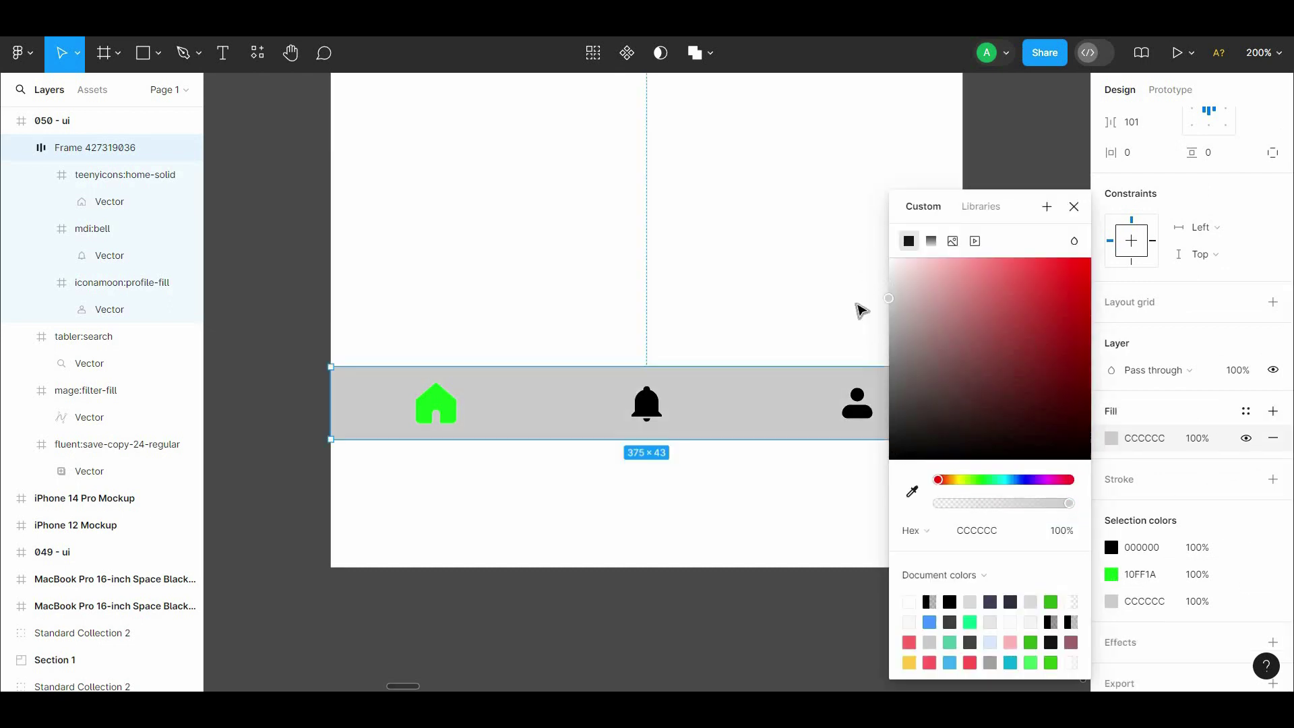
left_click(921, 494)
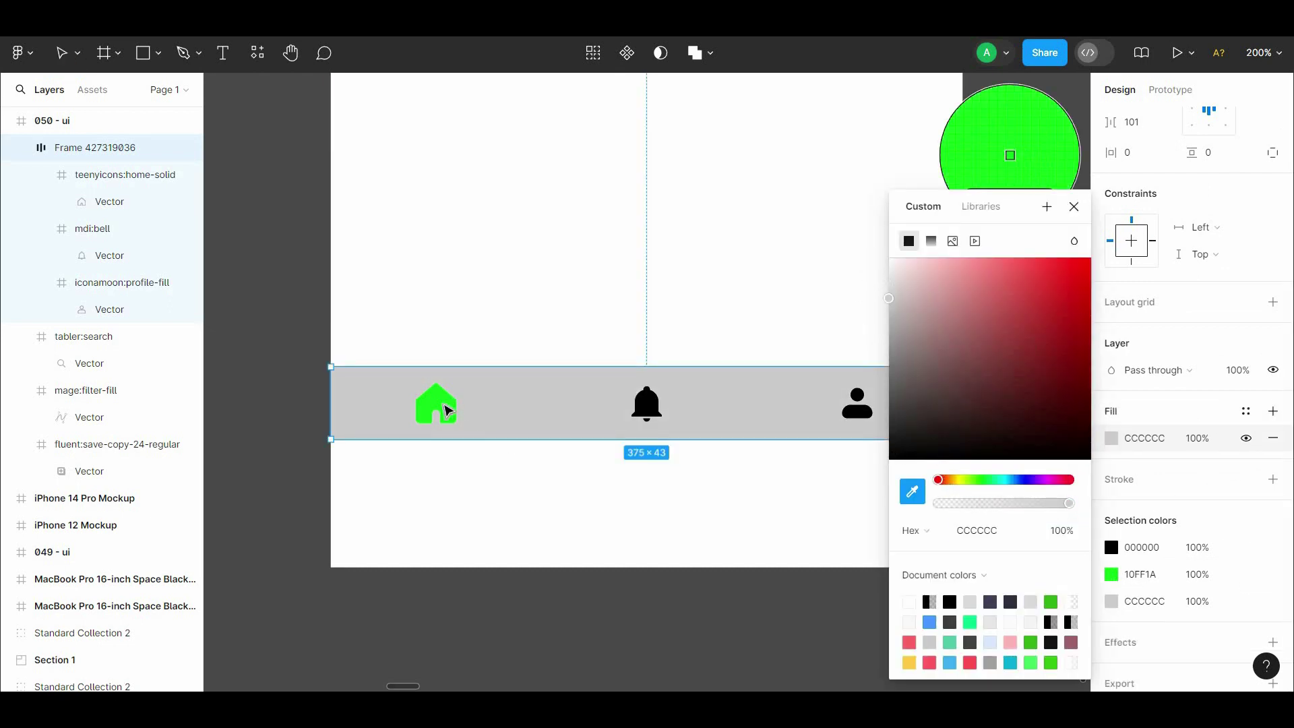
left_click(440, 405)
key("Escape")
Place the home icon above the bar, pad the green bar, and move it to the screen bottom
left_click_drag(454, 413, 464, 285)
left_click_drag(647, 467, 647, 540)
left_click(404, 486)
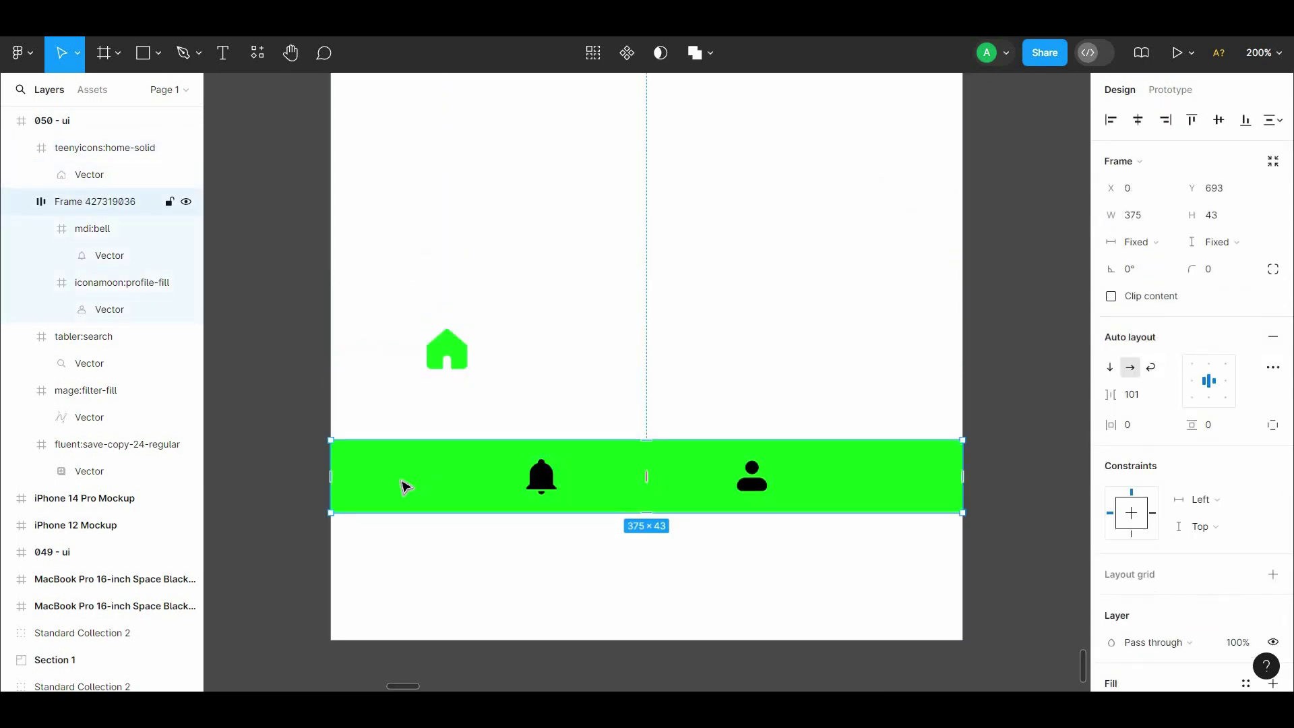
left_click_drag(404, 477, 553, 486)
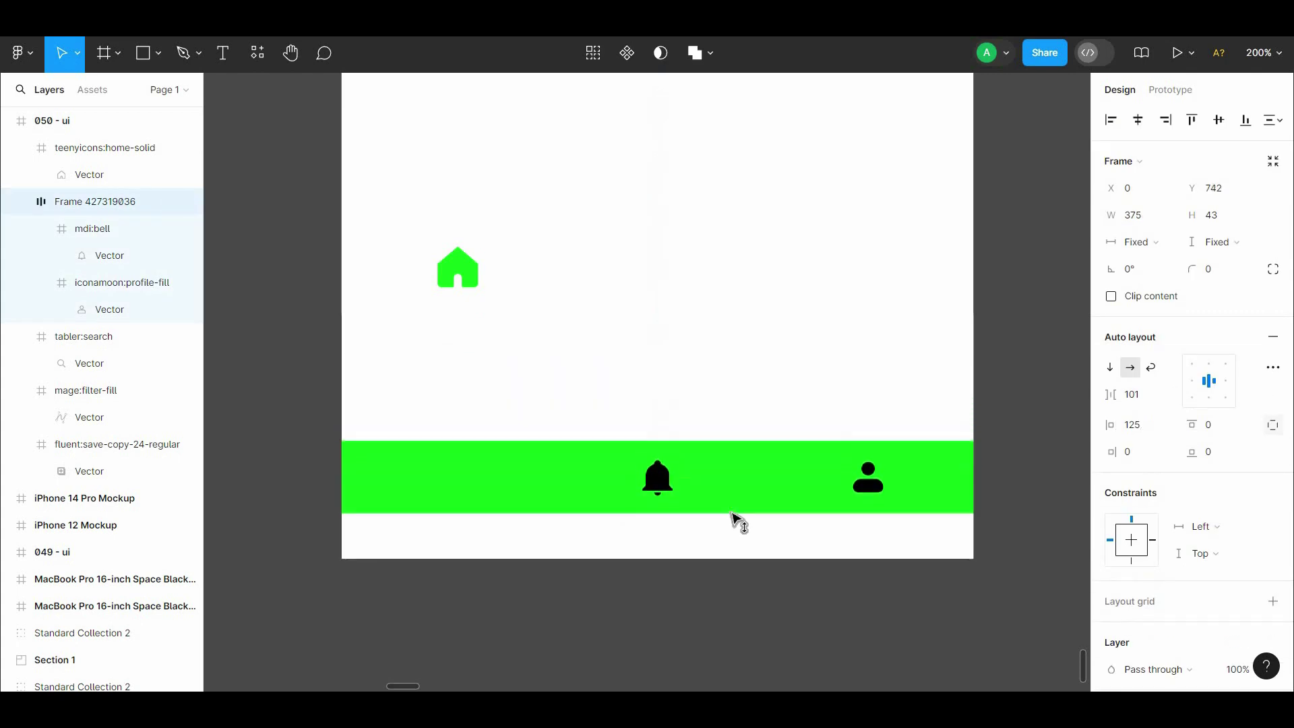
left_click_drag(735, 492, 731, 539)
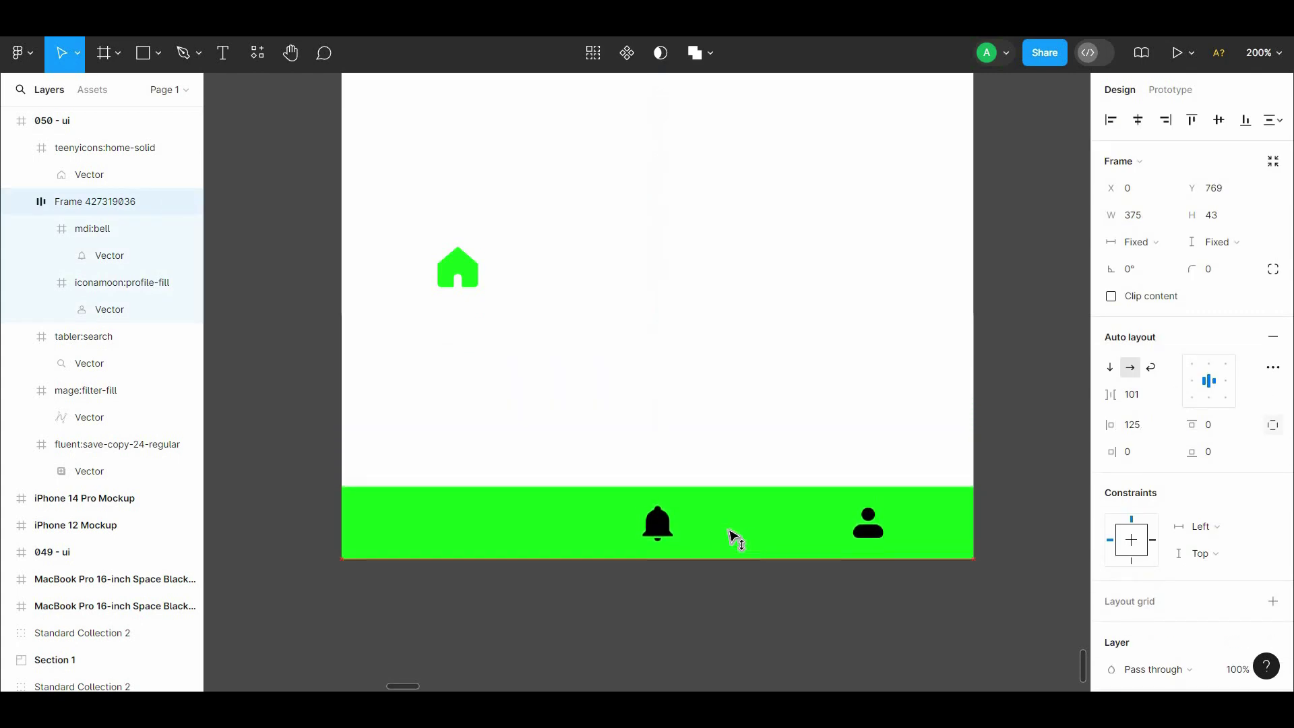
left_click(730, 604)
left_click_drag(537, 337, 721, 554)
Try a new colour on the bell and profile icons, then undo it
left_click(719, 554)
double_click(941, 569)
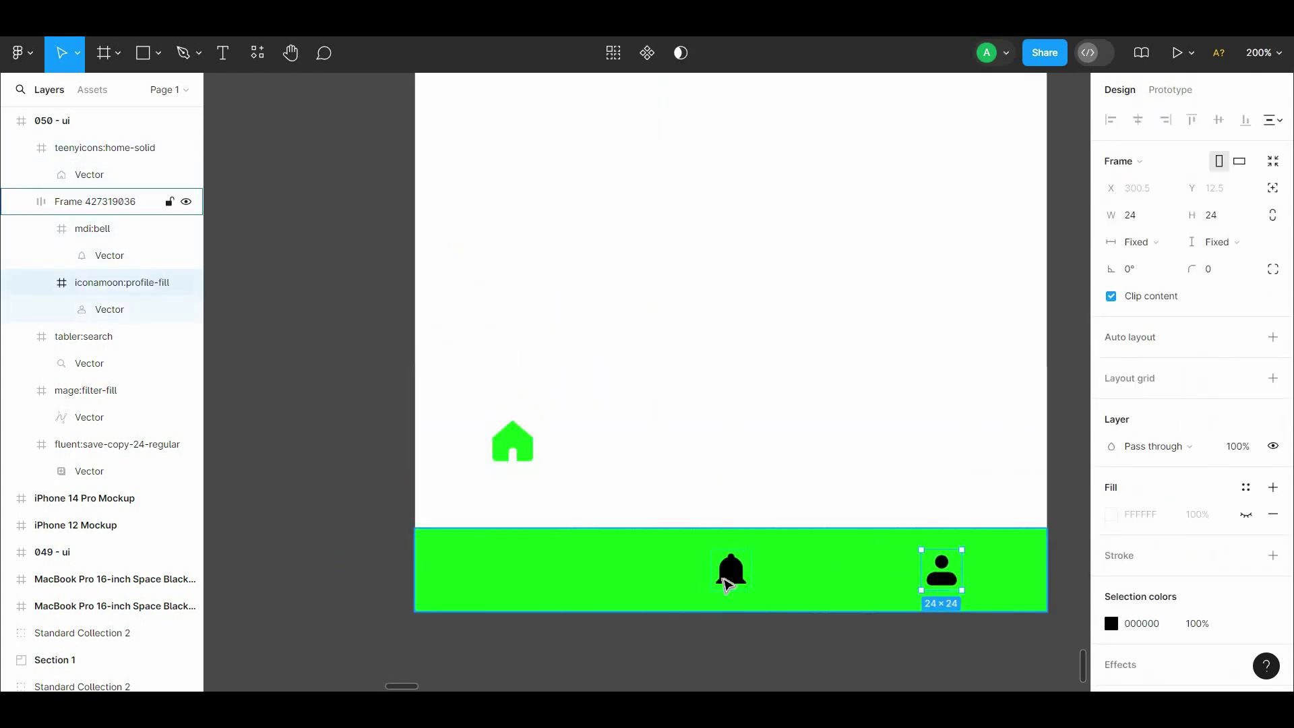
left_click(731, 569, "shift")
left_click(1112, 623)
left_click(960, 373)
key("ctrl+z")
left_click(843, 300)
scroll(908, 277, "left", 2)
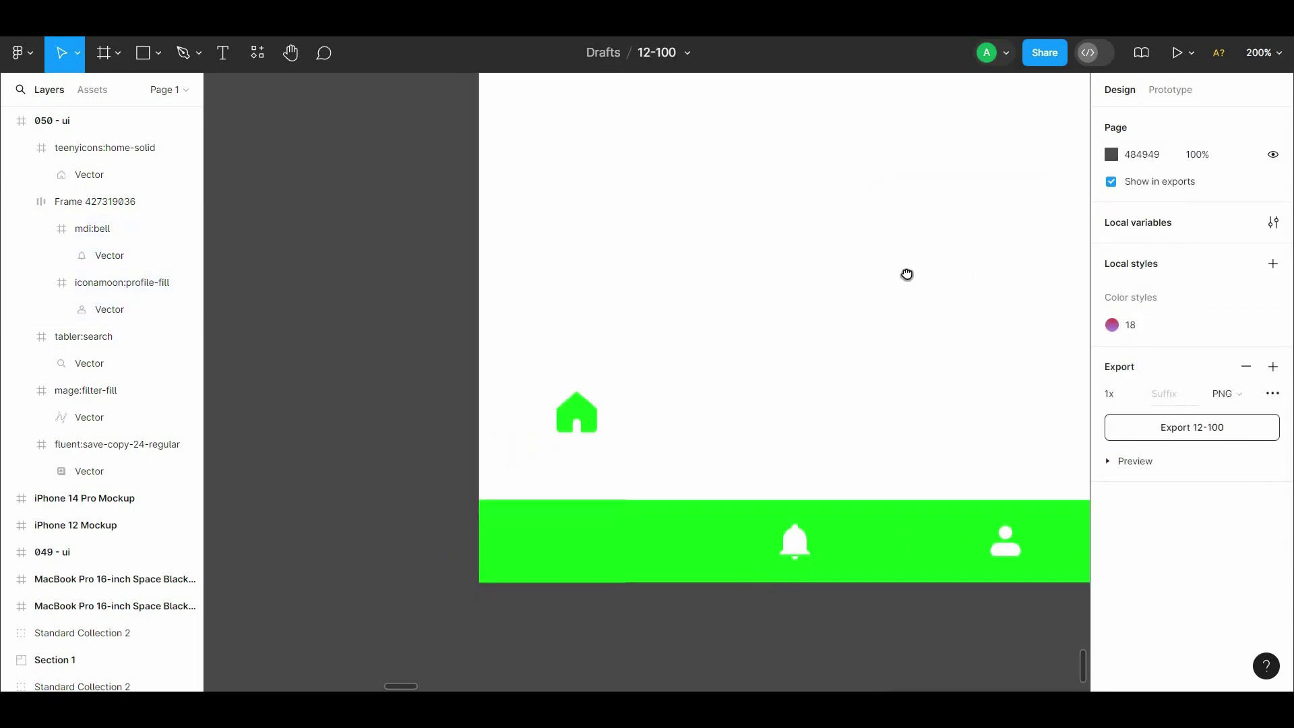
Draw an ellipse over the home icon and send it to the back
left_click(158, 52)
left_click(108, 153)
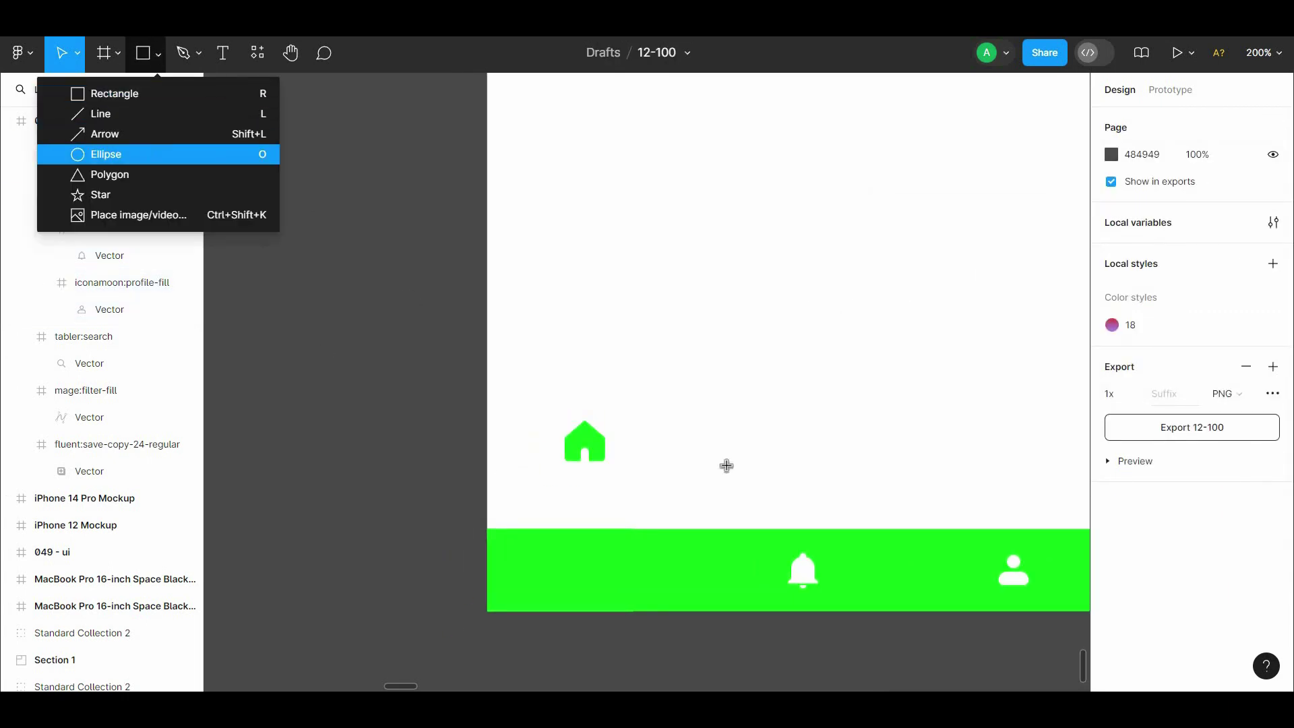
mouse_move(660, 355)
left_mouse_down()
mouse_move(747, 441)
mouse_move(588, 451)
left_mouse_up()
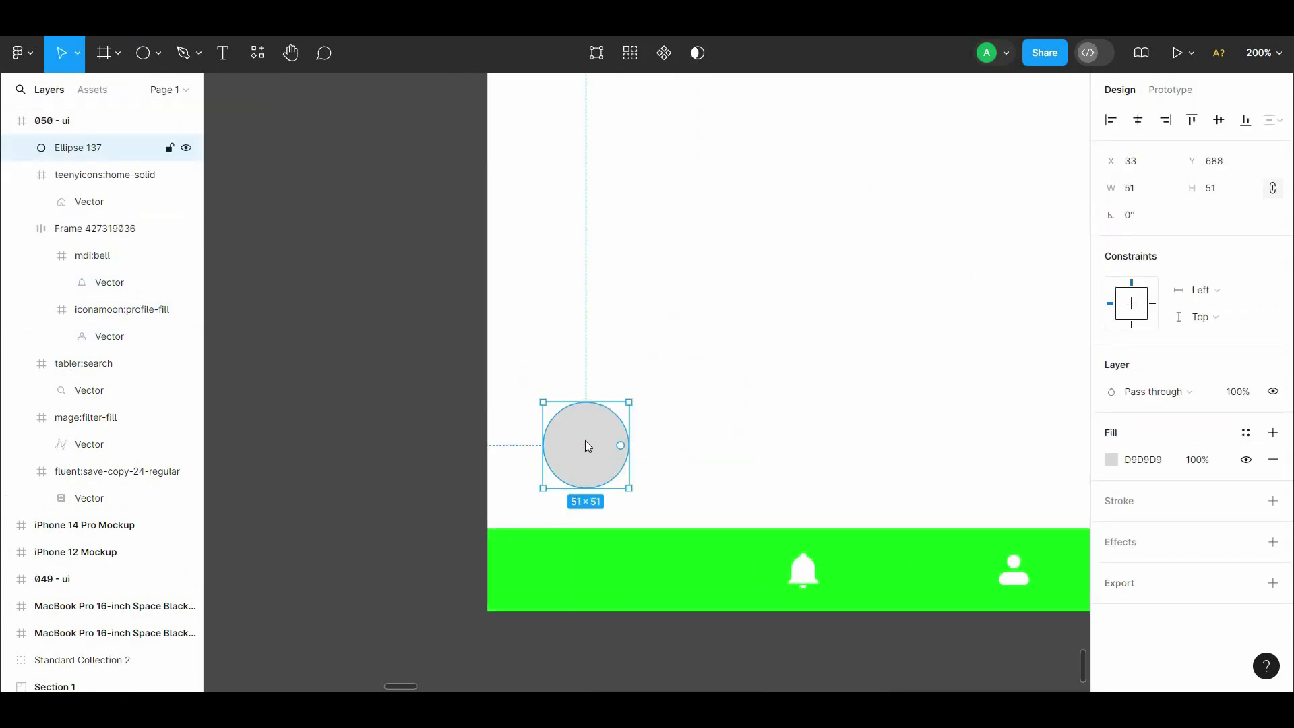
right_click(585, 445)
left_click(623, 347)
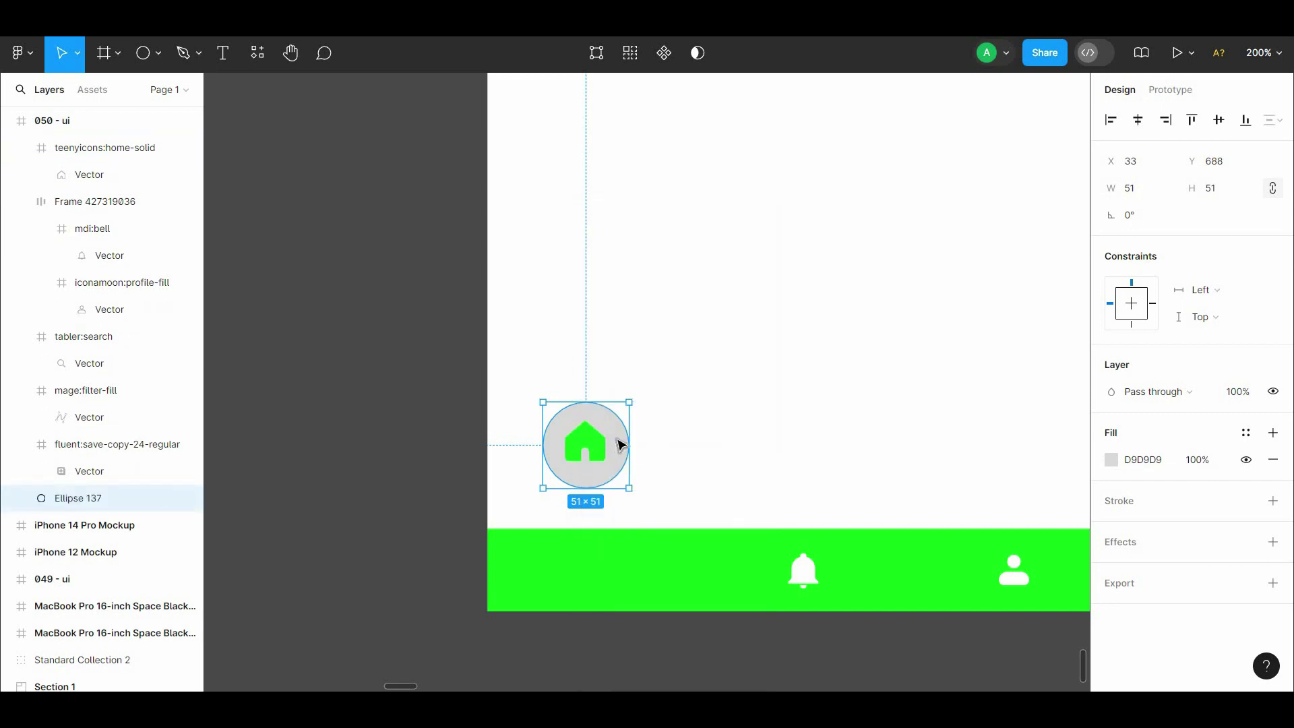
Make the home icon white and fill the circle with green sampled from the bottom bar
left_click(607, 445)
scroll(1186, 405, "down", 3)
left_click(1112, 513)
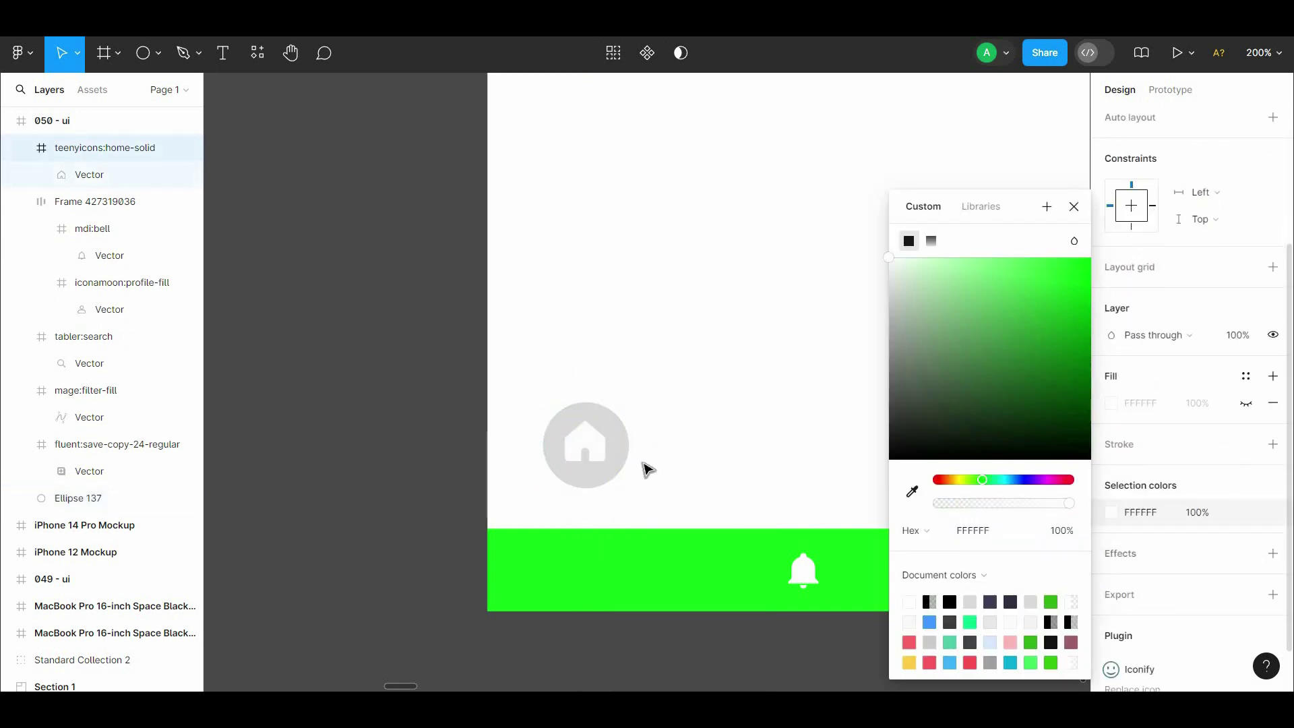
left_click(624, 465)
left_click(1111, 478)
left_click(912, 492)
left_click(841, 557)
key("Escape")
key("Escape")
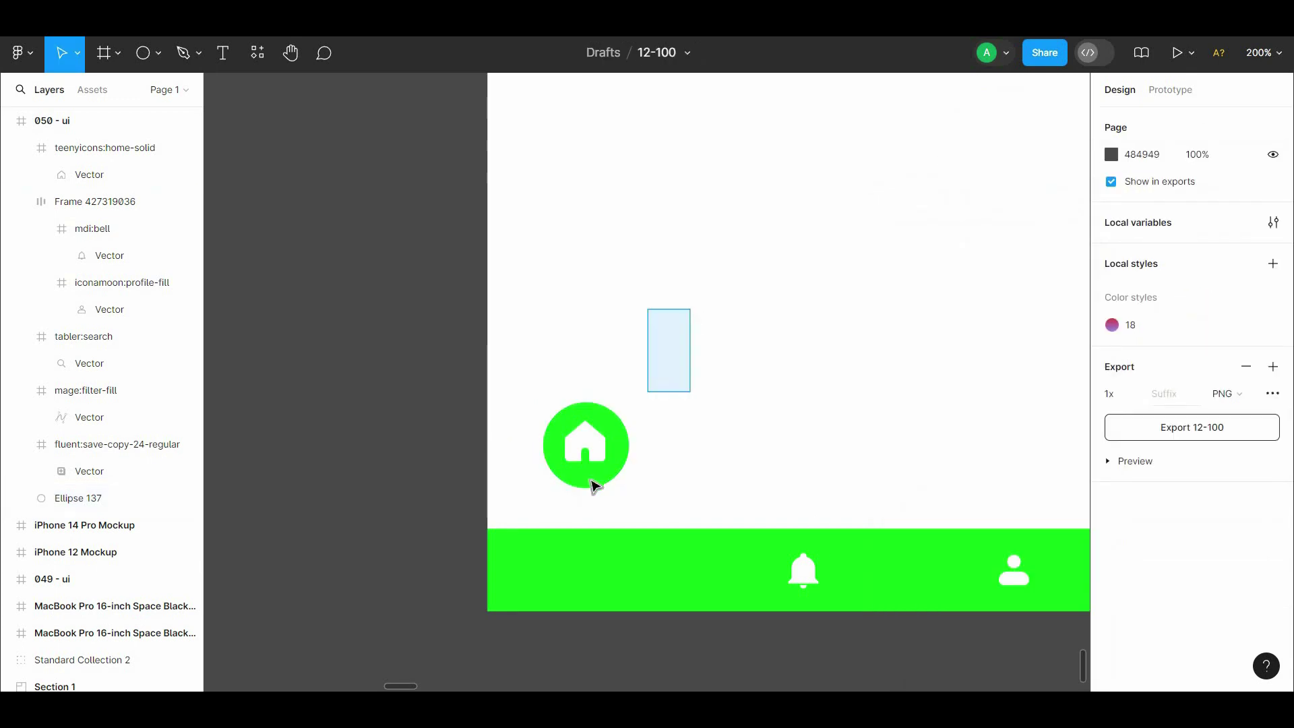
Move the home icon and circle together, then make the circle white
mouse_move(593, 485)
left_mouse_down()
mouse_move(592, 447)
mouse_move(619, 467)
left_mouse_up()
key("Escape")
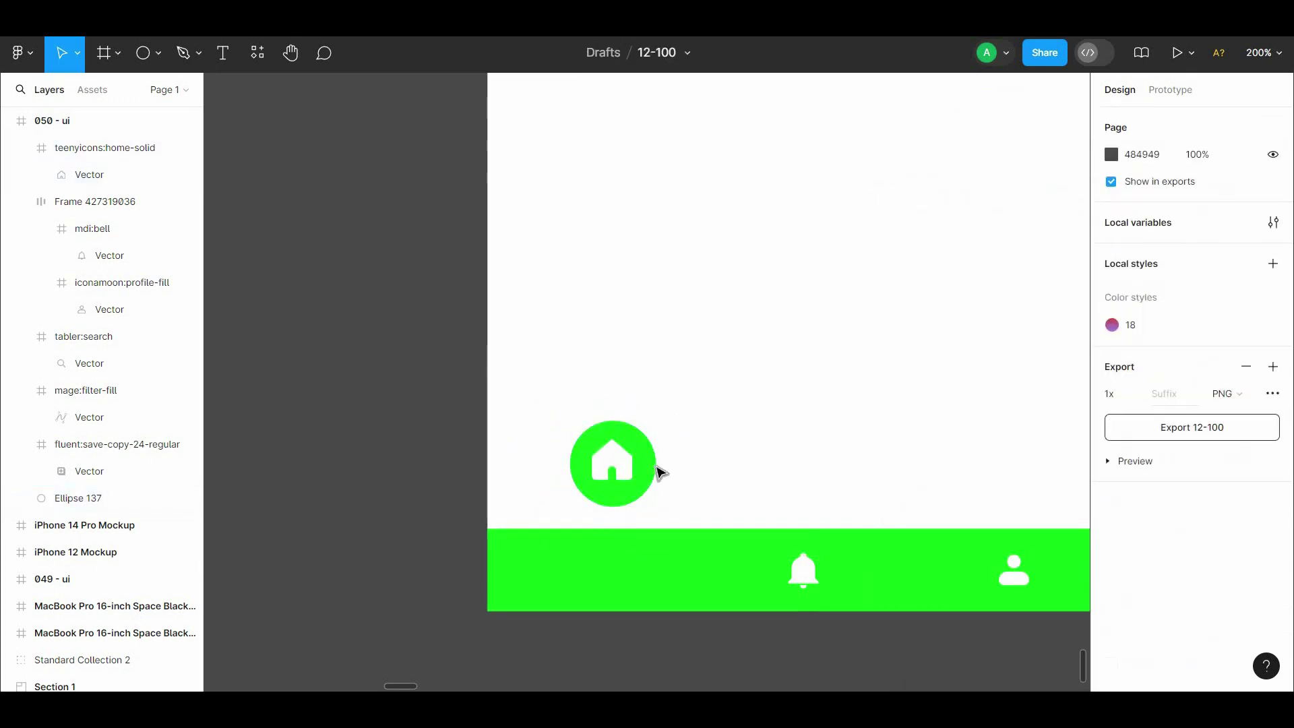
left_click(653, 469)
left_click(1111, 459)
left_click(613, 461)
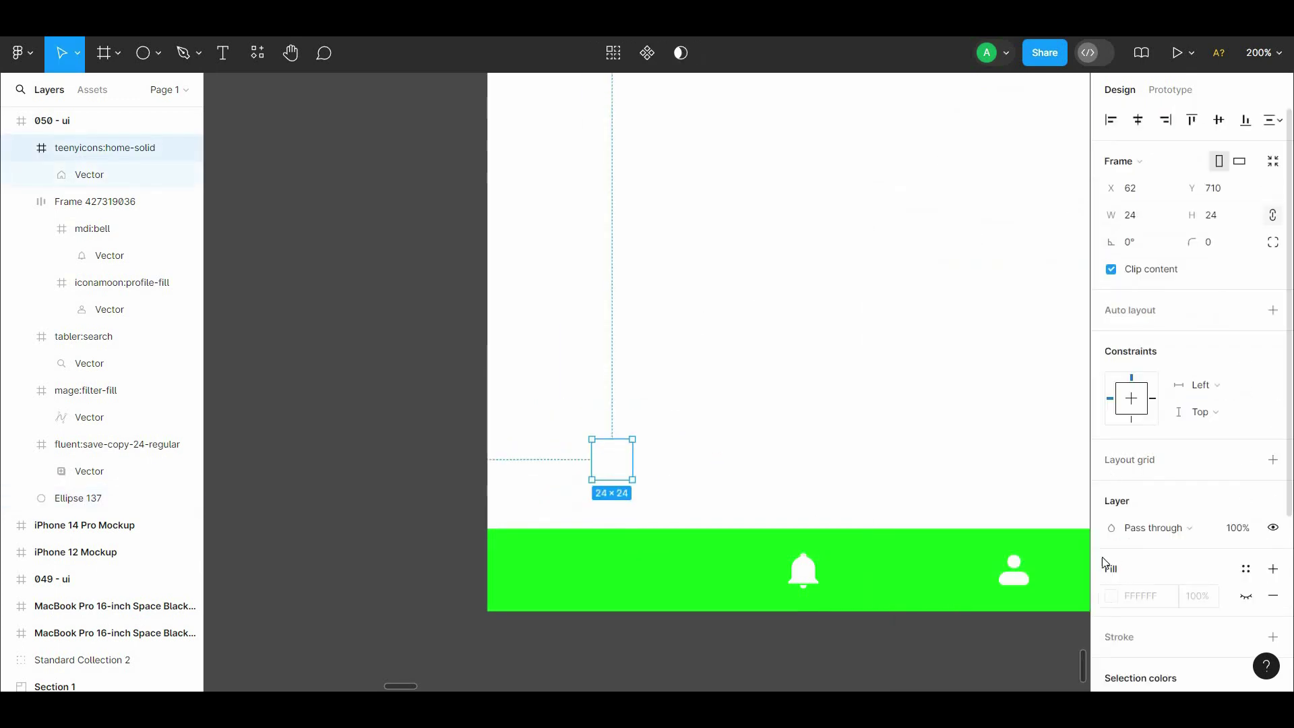
Recolour the home icon with the bar's green and move icon and circle onto the bar
left_click(1111, 596)
scroll(1131, 567, "down", 3)
left_click(911, 494)
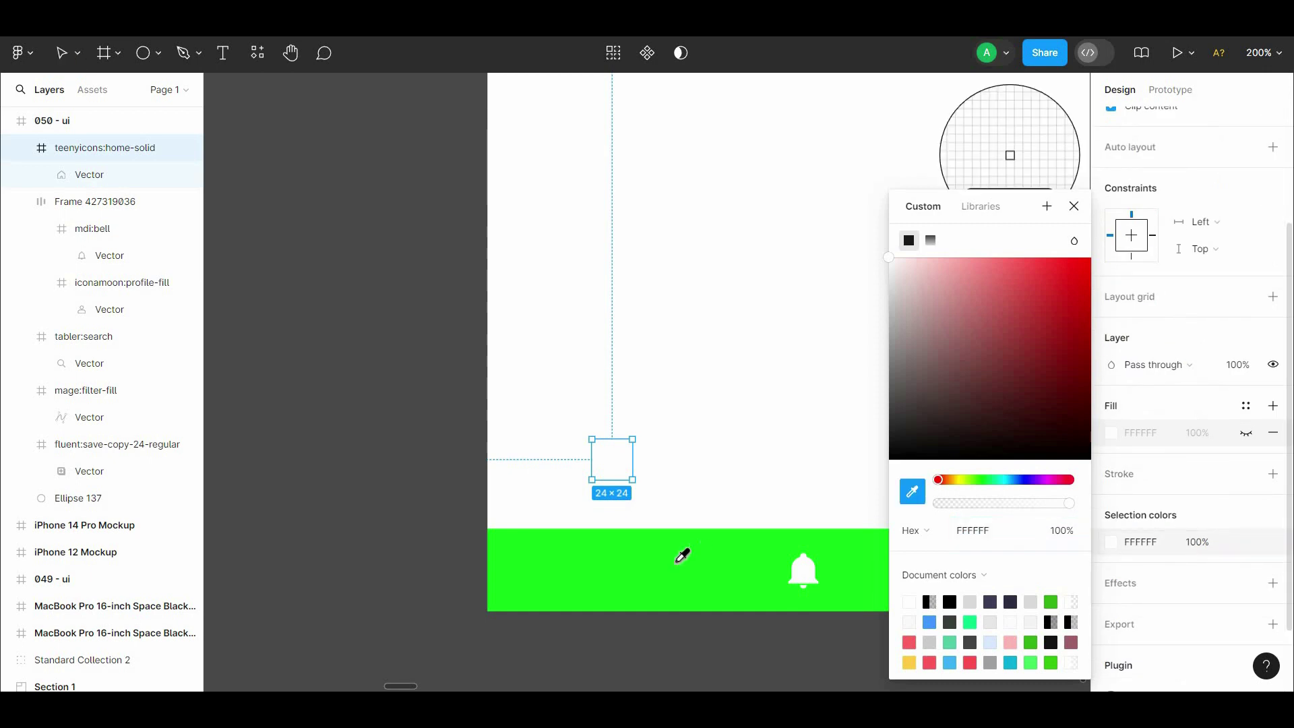
left_click(685, 549)
mouse_move(598, 477)
left_mouse_down()
mouse_move(589, 520)
mouse_move(612, 514)
left_mouse_up()
Bring the white circle in front of the bar and enlarge it to 62 × 62
right_click(611, 513)
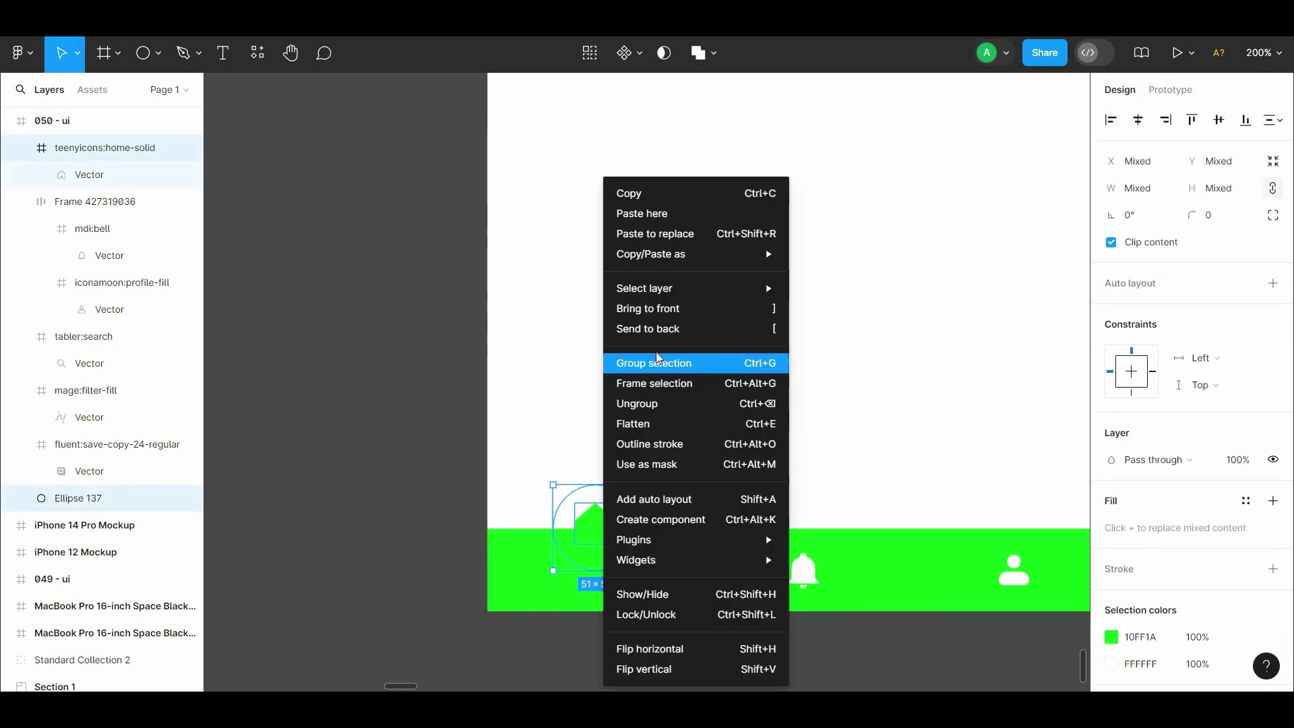
left_click(664, 329)
left_click(705, 476)
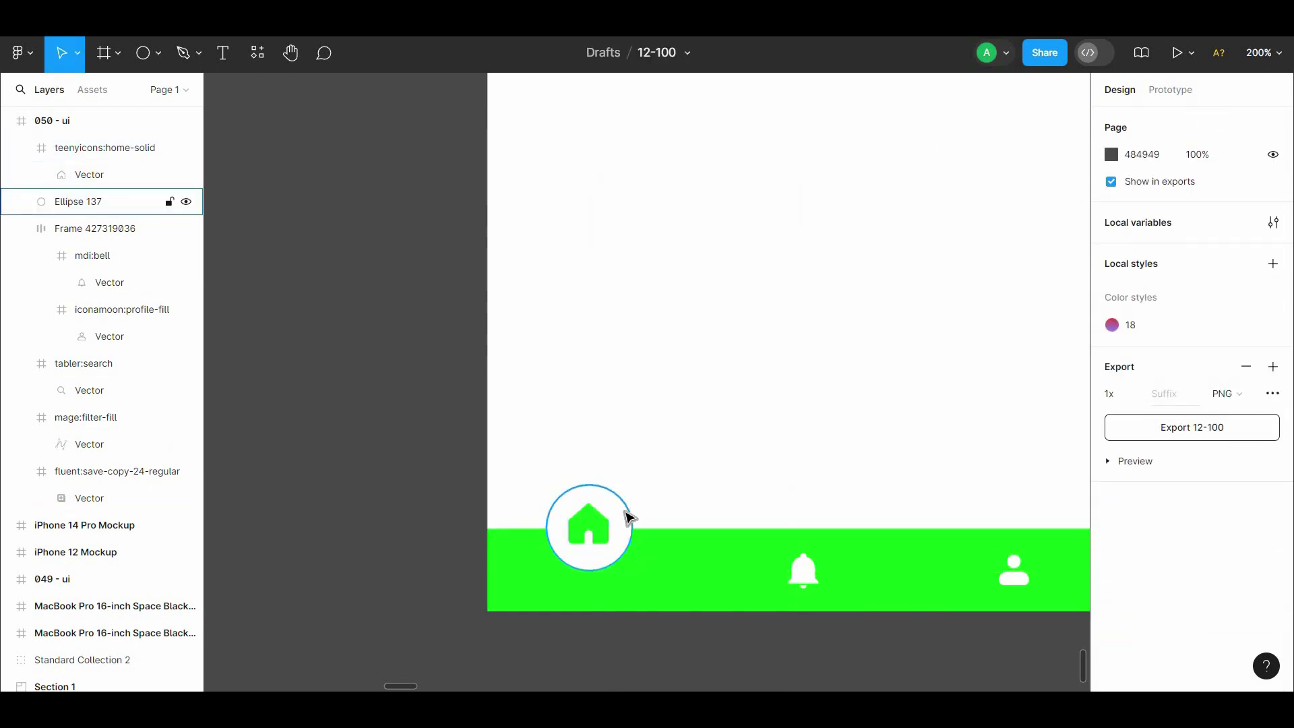
left_click(630, 565)
mouse_move(632, 571)
left_mouse_down()
mouse_move(648, 591)
mouse_move(645, 581)
left_mouse_up()
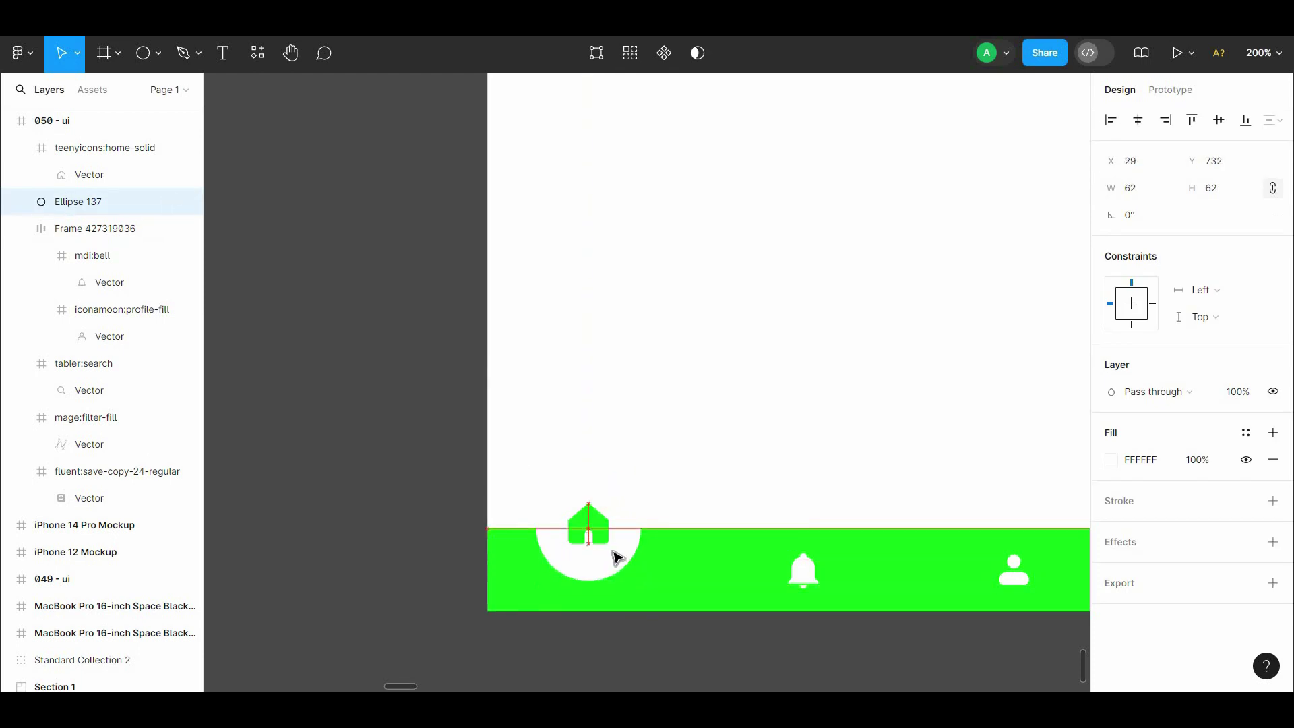
Scale the home icon proportionally to 32×32 with the K tool
left_click(593, 533)
key("k")
left_click_drag(608, 545, 616, 552)
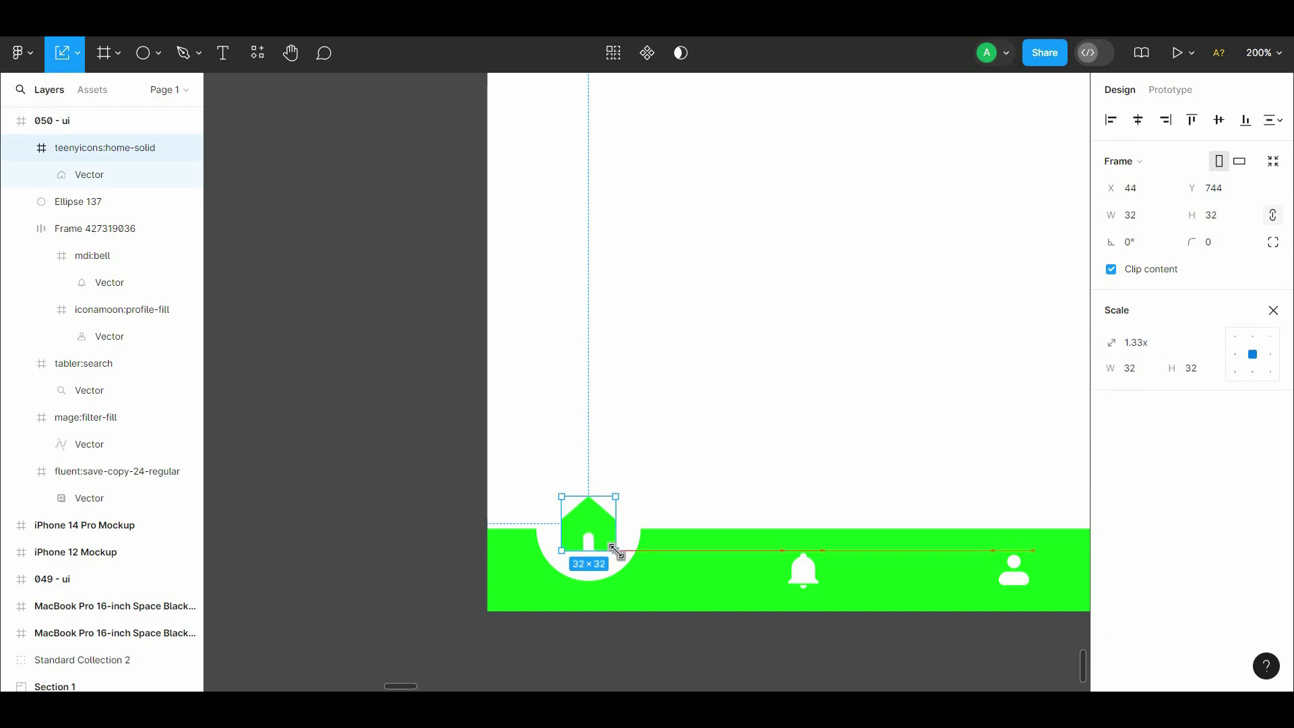
key("Escape")
Edit the white circle's points, undoing a distorted curve-handle drag
left_click_drag(444, 529, 358, 460)
left_click(101, 202)
key("Return")
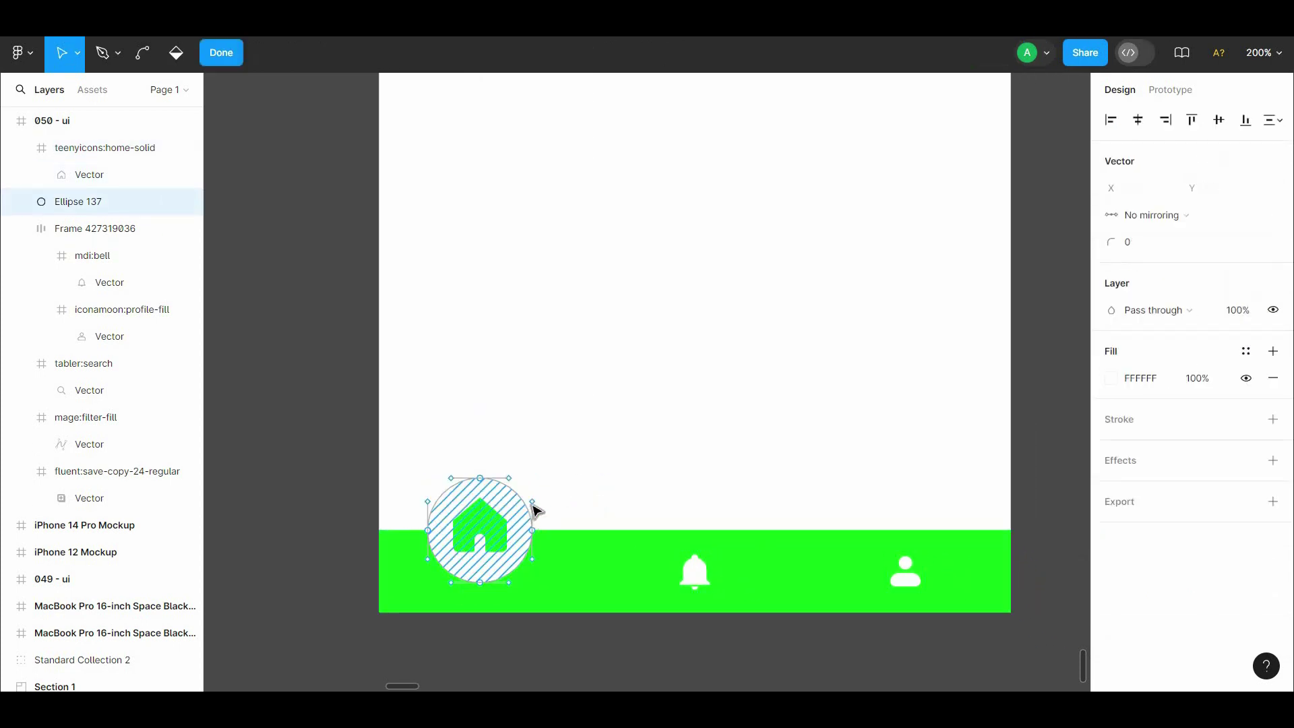
left_click_drag(534, 507, 565, 515)
key("ctrl+z")
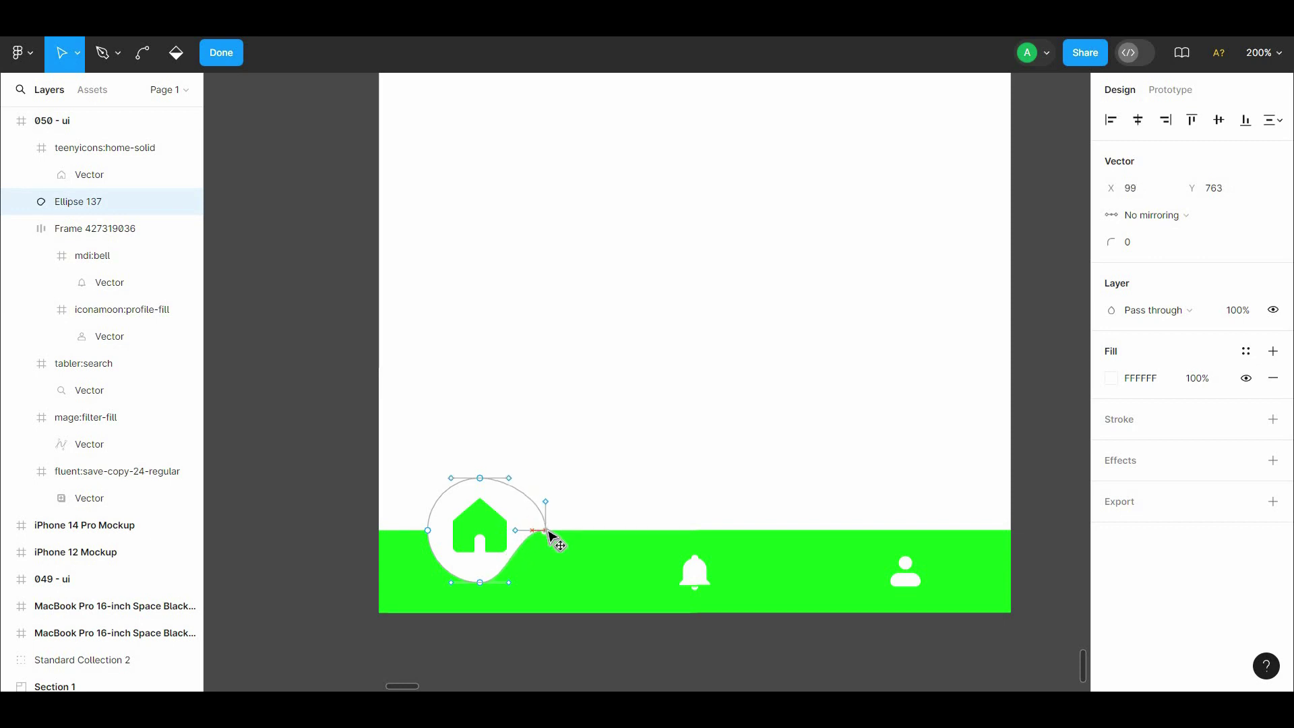
left_click(427, 530)
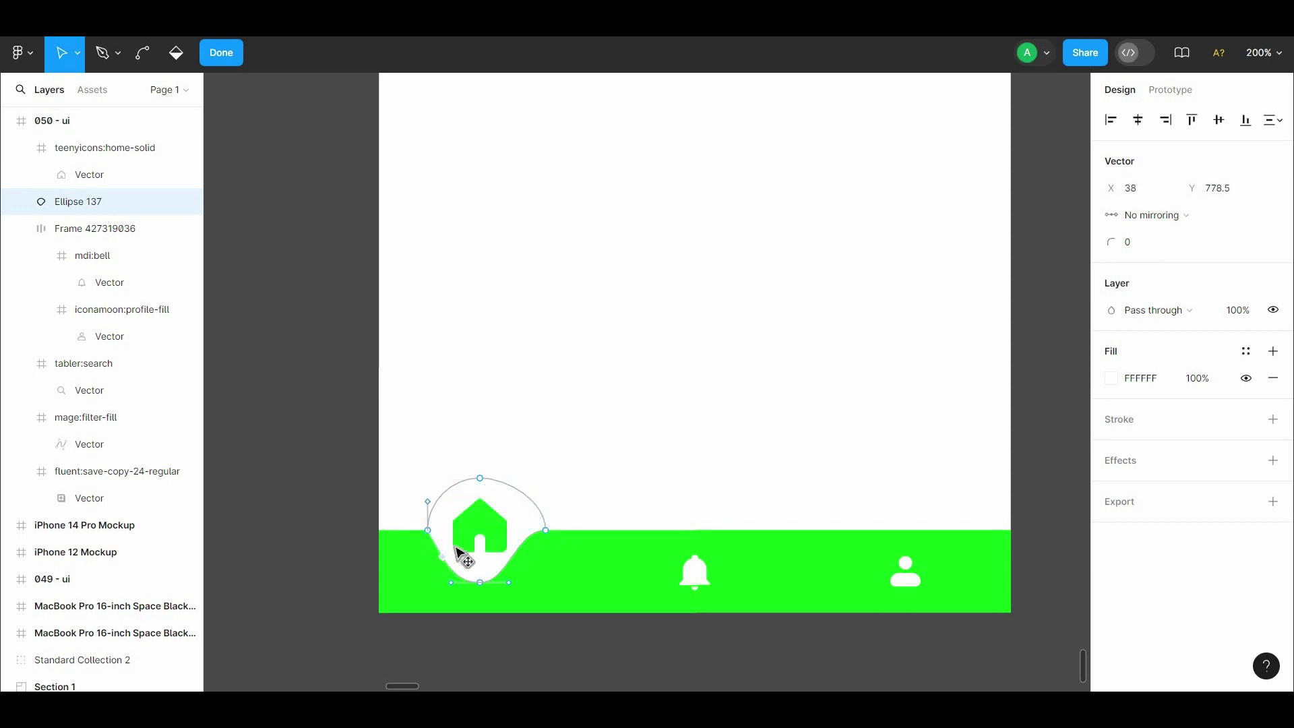
left_click(509, 582)
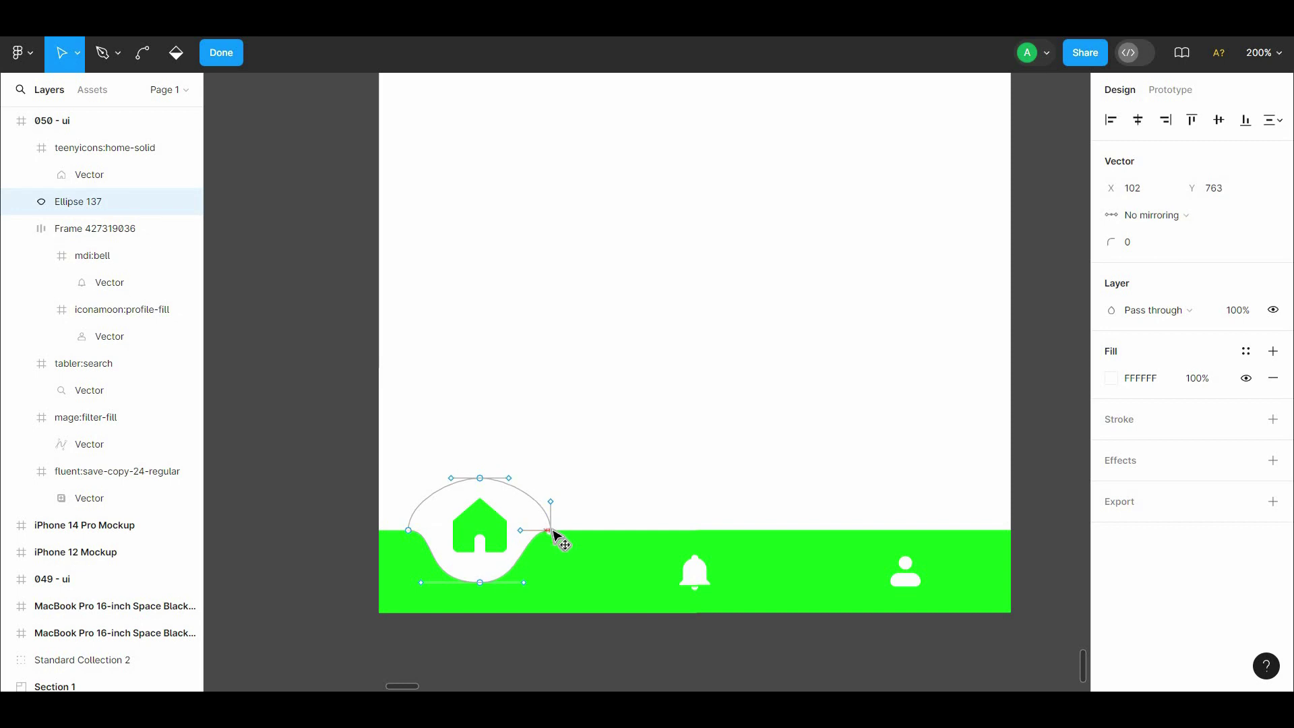
key("Escape")
Re-edit Ellipse 137, deleting points to leave a smooth notch dipping into the bar
left_click(509, 550)
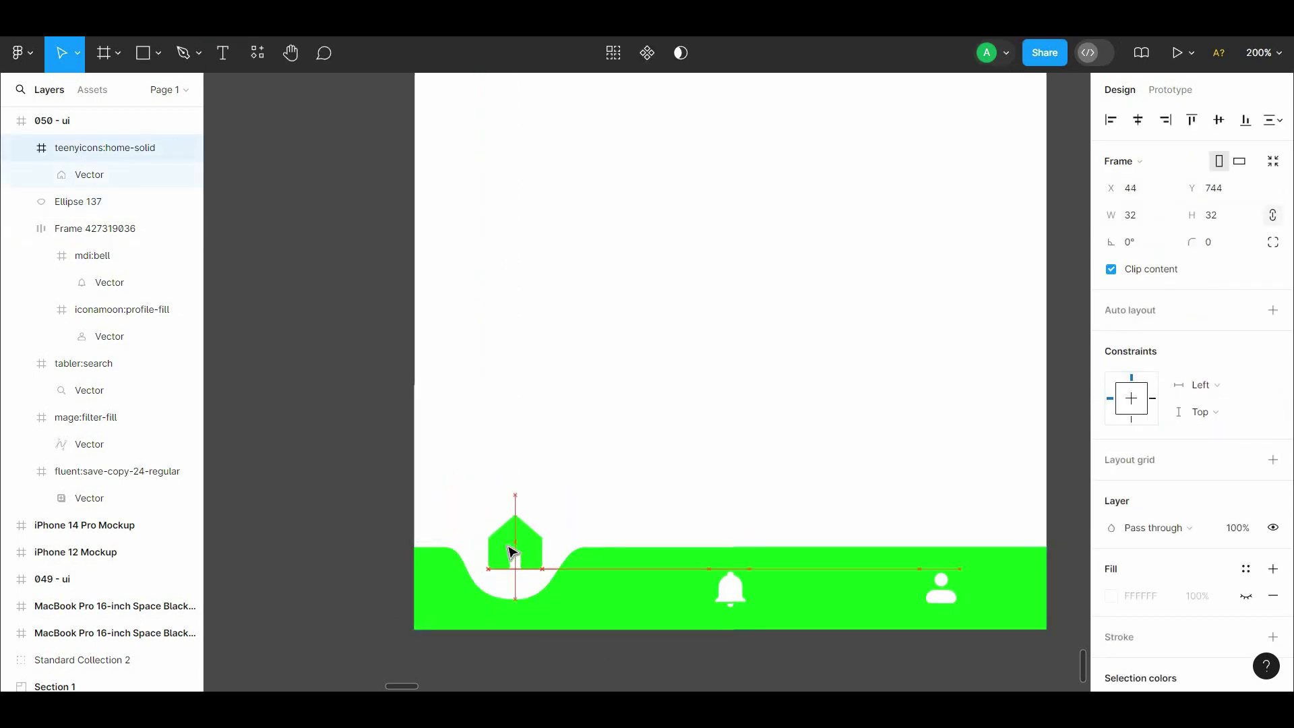
left_click(419, 507)
scroll(419, 507, "down", 2)
left_click(518, 497)
key("Return")
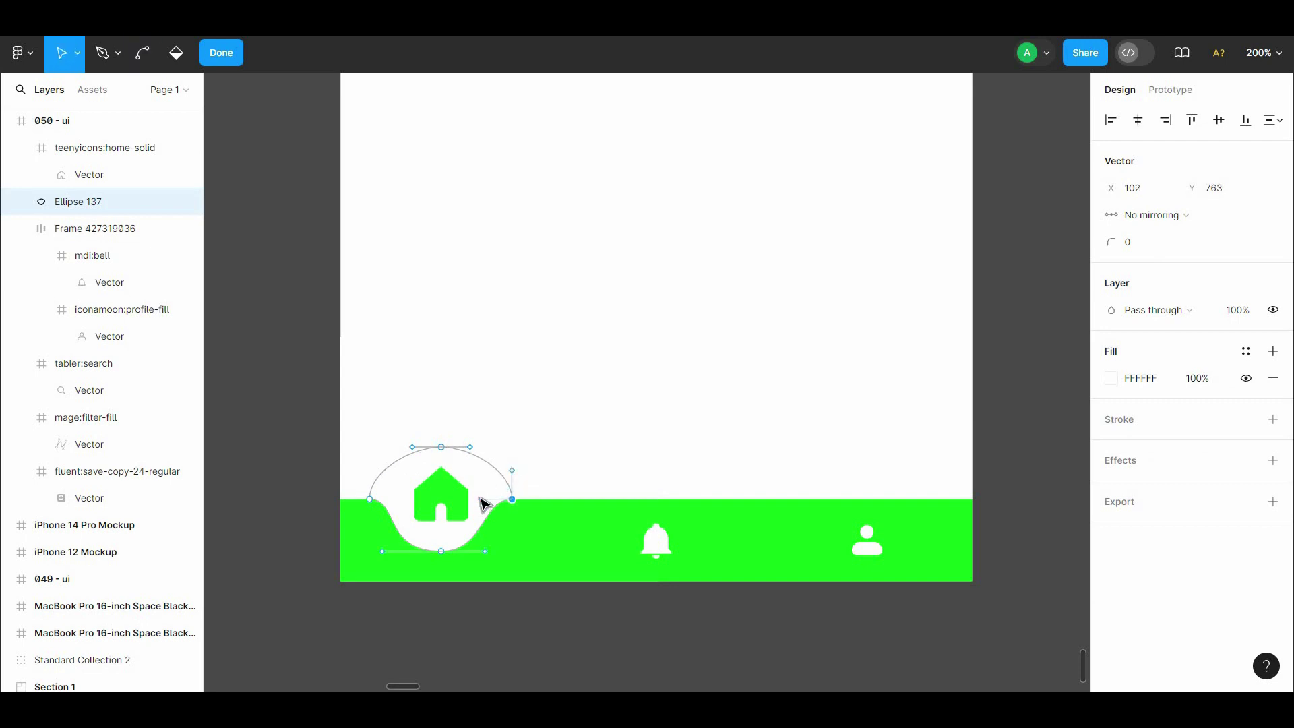
left_click(513, 499)
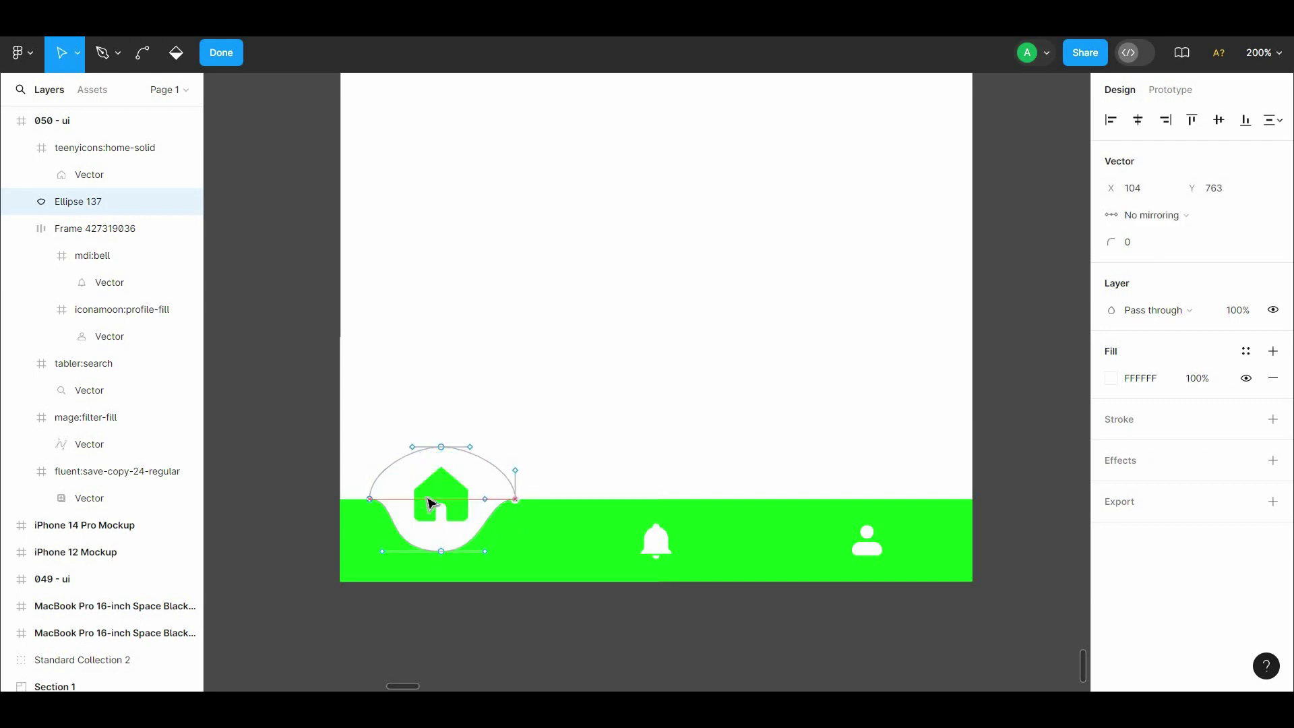
key("Delete")
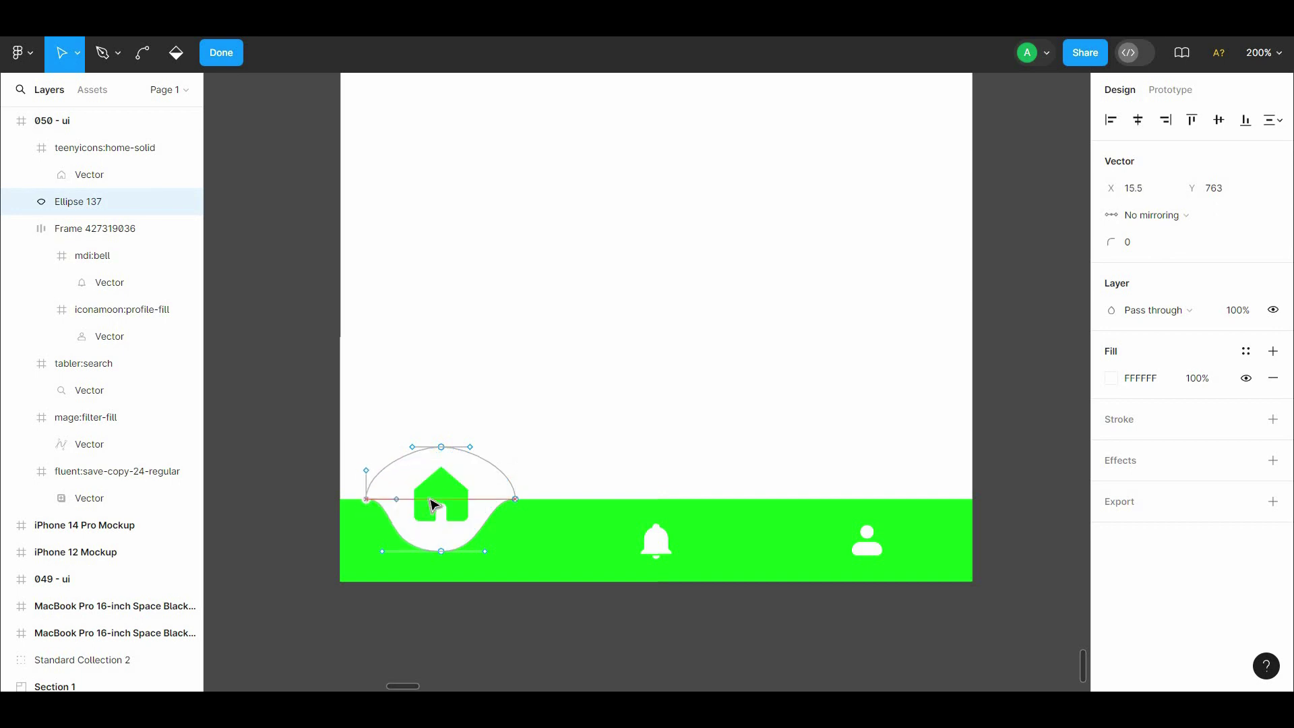
key("Delete")
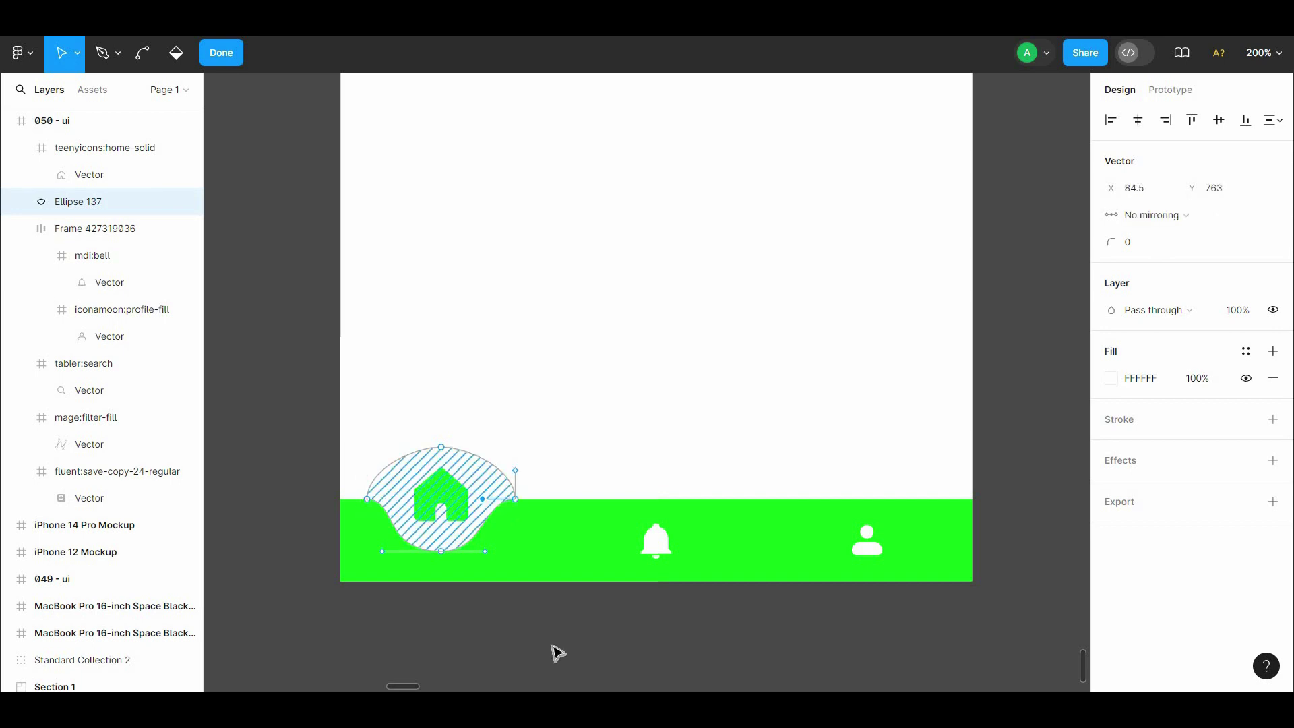
left_click(557, 652)
scroll(607, 525, "up", 2)
scroll(584, 558, "down", 3)
Recolour the search icon black and move it to the top-left of the screen
scroll(742, 549, "up", 2)
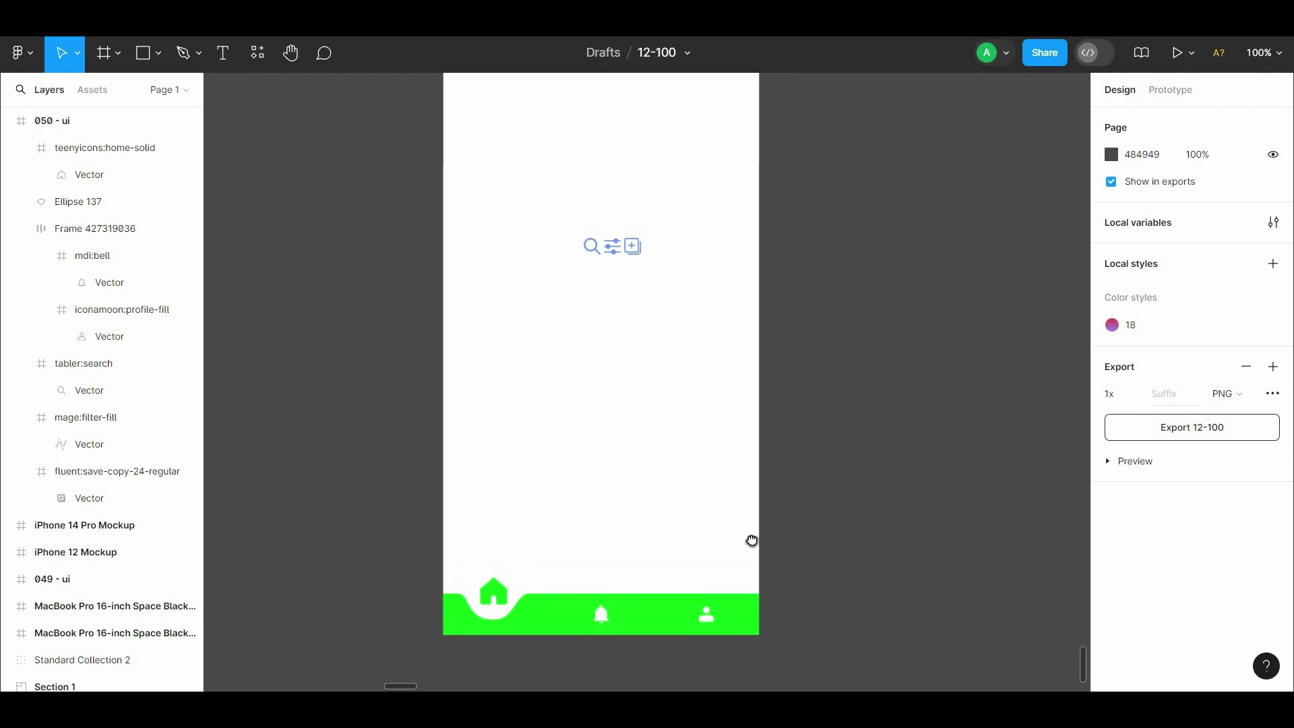
scroll(735, 595, "up", 3)
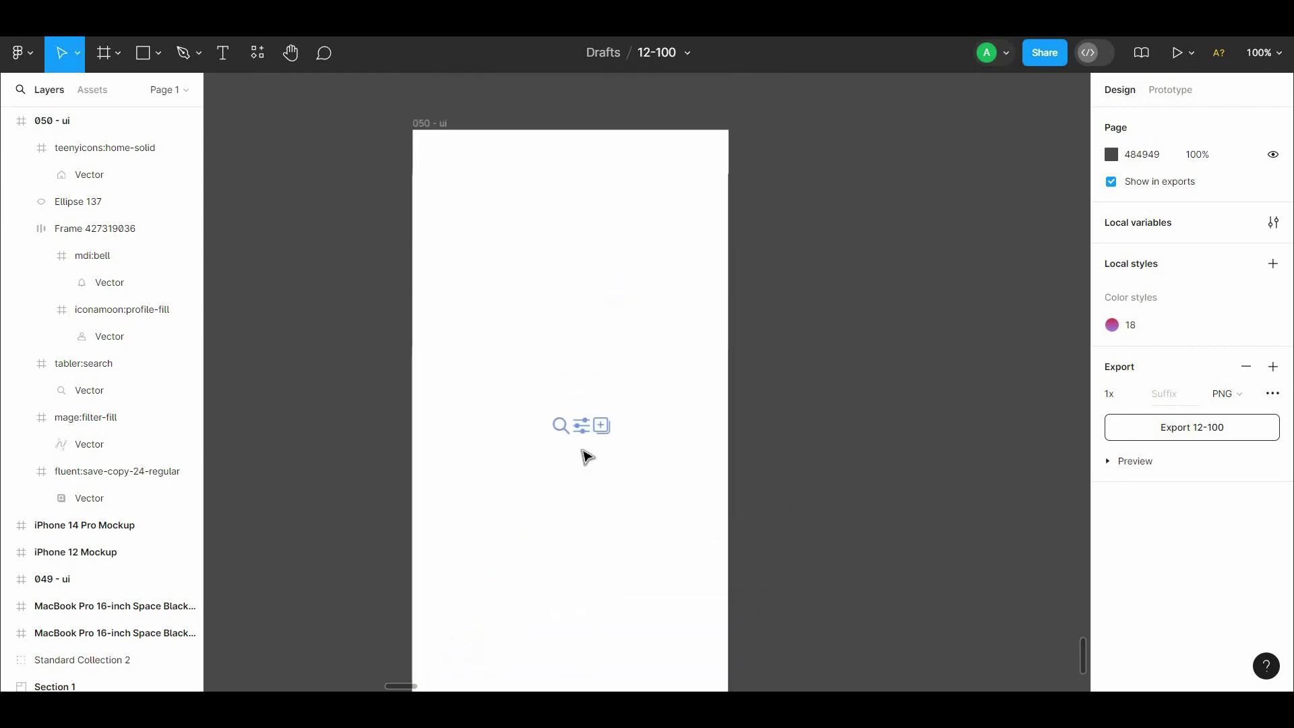
left_click(561, 425)
scroll(1290, 472, "down", 5)
left_click(1111, 482)
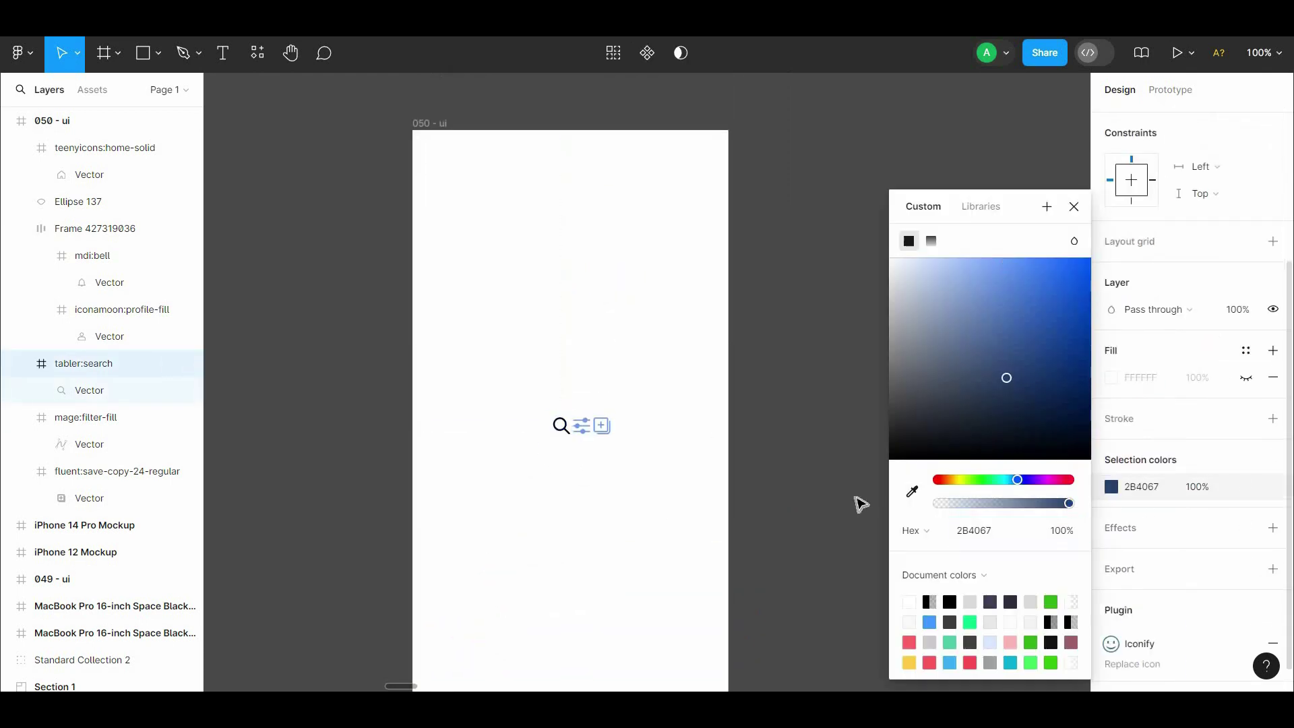
left_click(858, 503)
left_click_drag(561, 425, 504, 200)
Add a 'Search' text label beside the search icon
left_click(382, 141)
key("t")
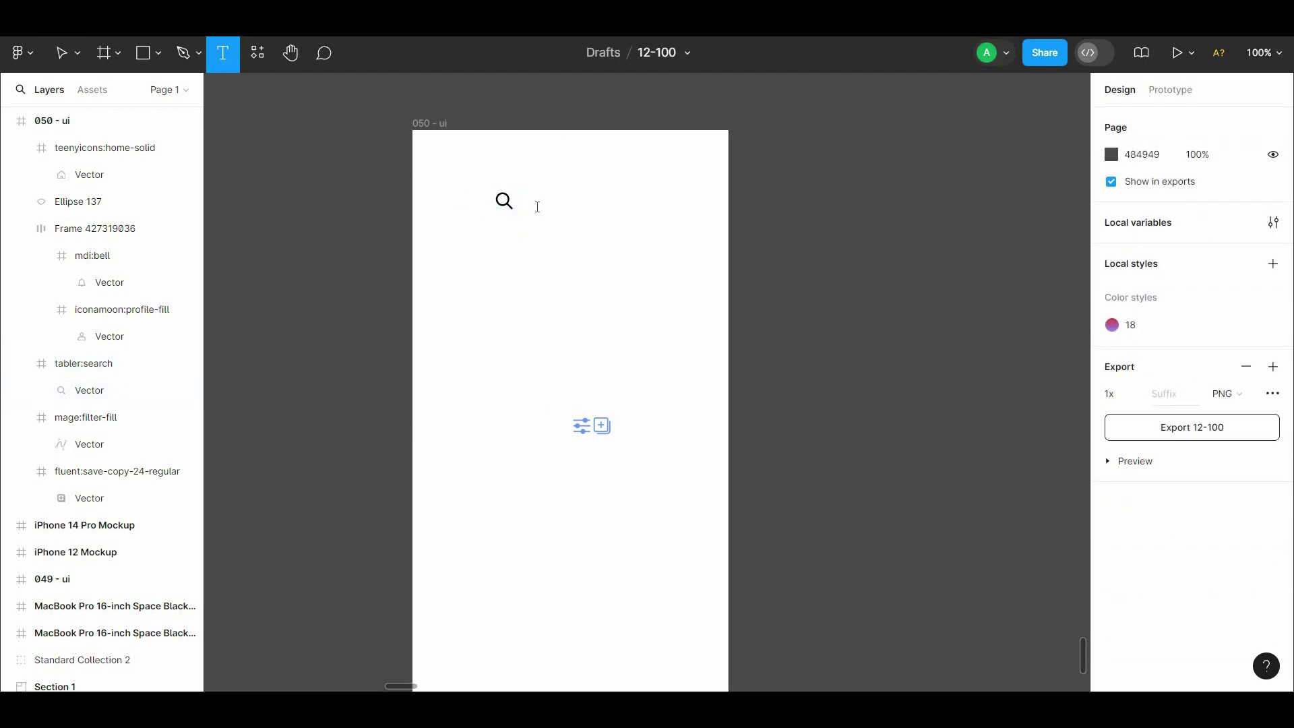
left_click(537, 207)
type("Search")
key("Escape")
Set the Search label's font to Roboto Medium, size 16
left_click(1114, 459)
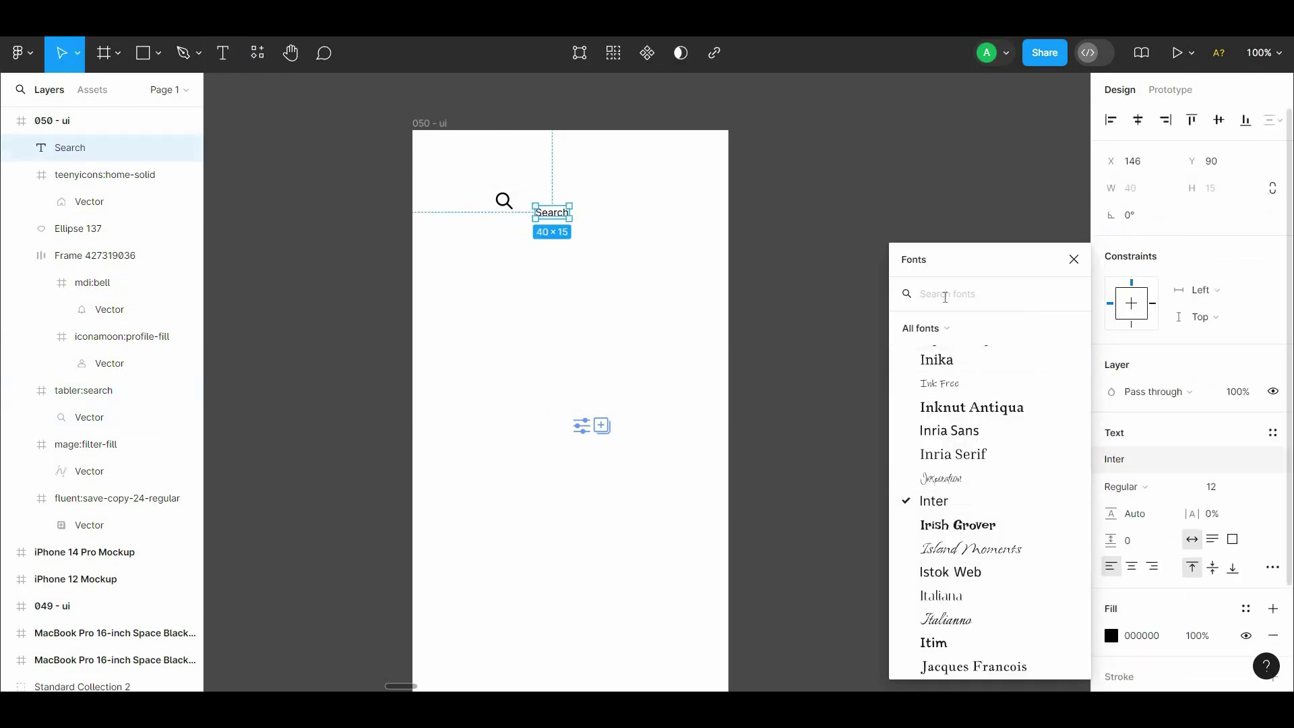
type("roboto")
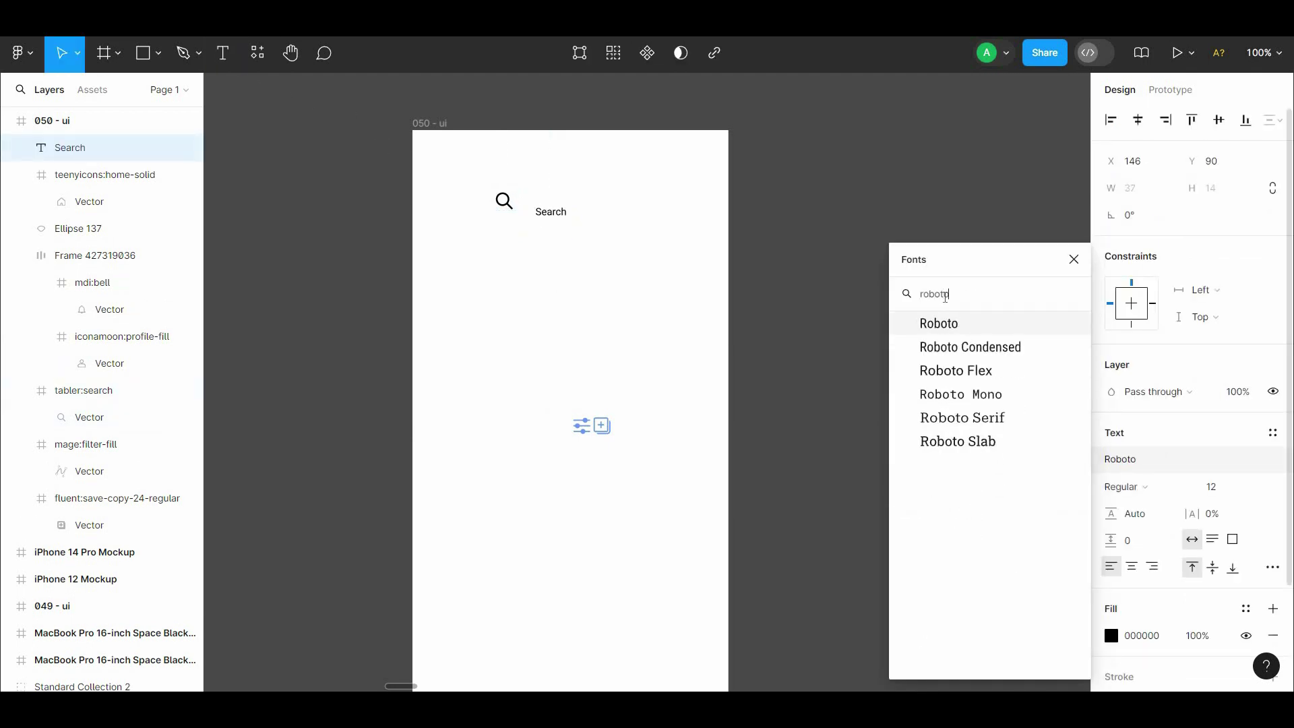
left_click(943, 324)
left_click(1126, 486)
left_click(1146, 376)
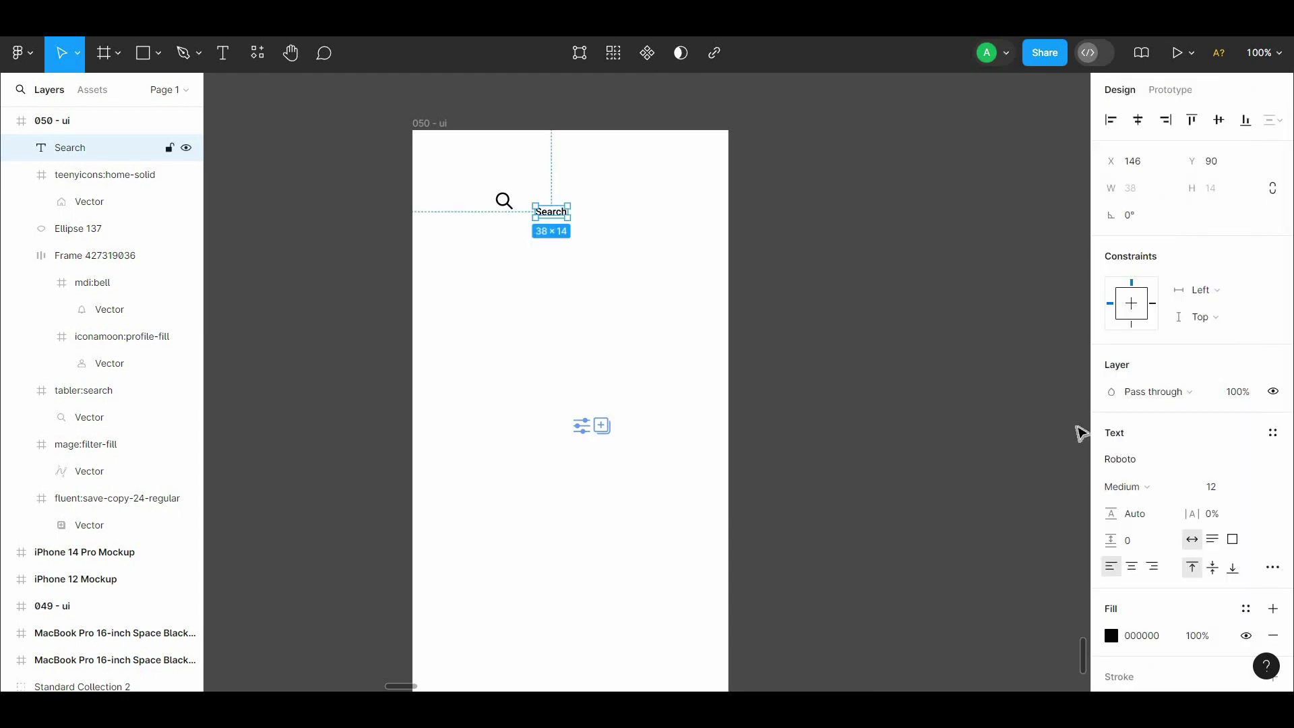
left_click(1224, 487)
key("Return")
Wrap the search icon and Search text together in an auto layout frame
left_click_drag(556, 214, 560, 201)
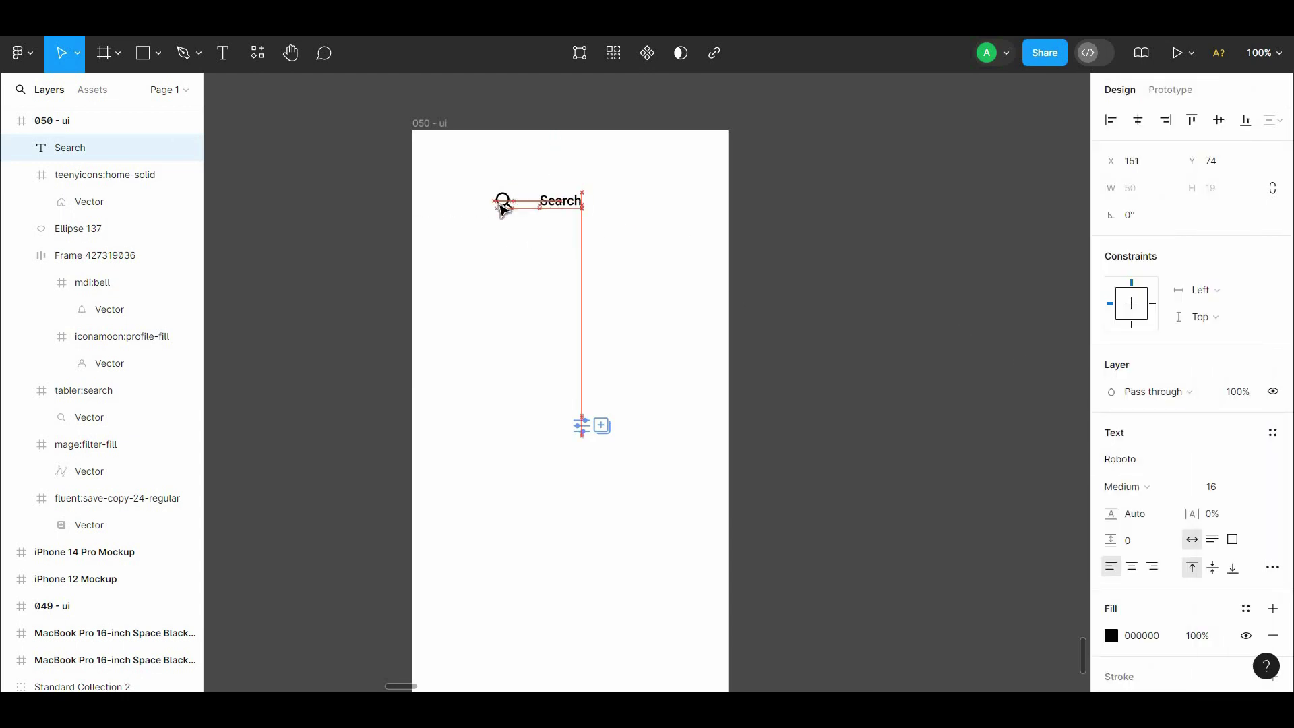
left_click(605, 269)
mouse_move(597, 253)
left_mouse_down()
mouse_move(478, 188)
mouse_move(519, 196)
left_mouse_up()
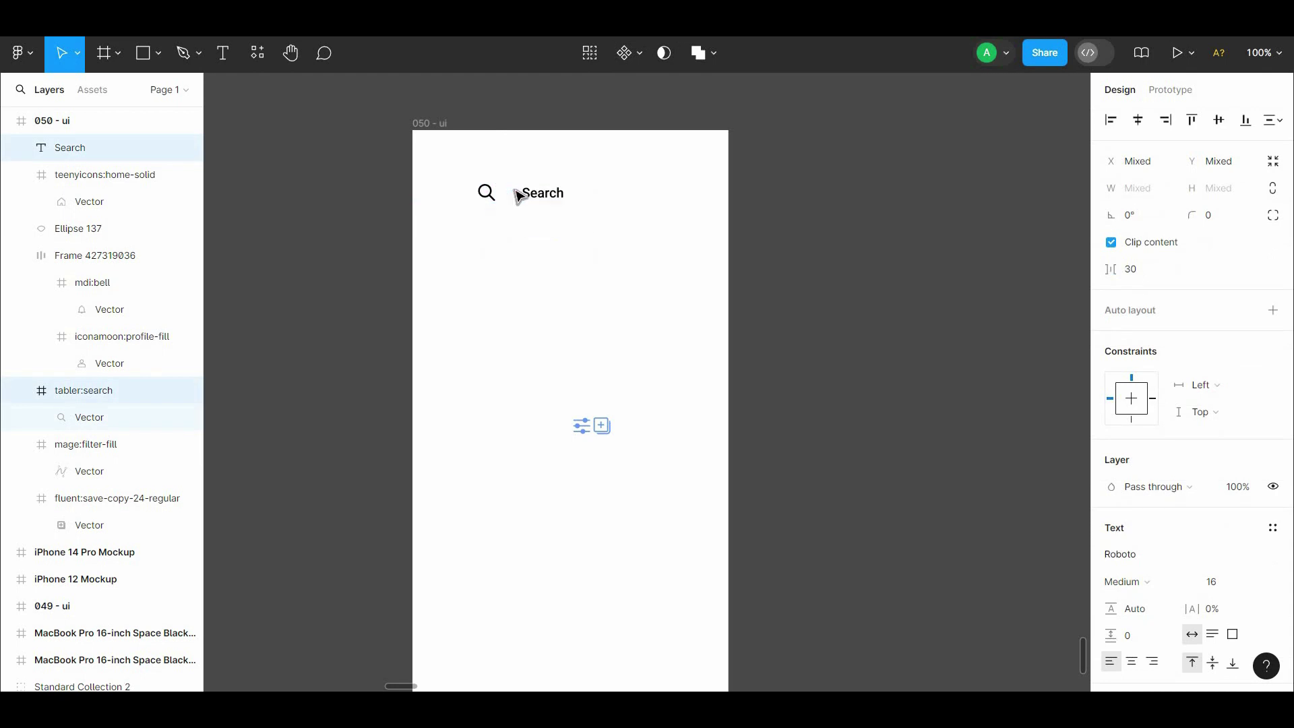
right_click(500, 191)
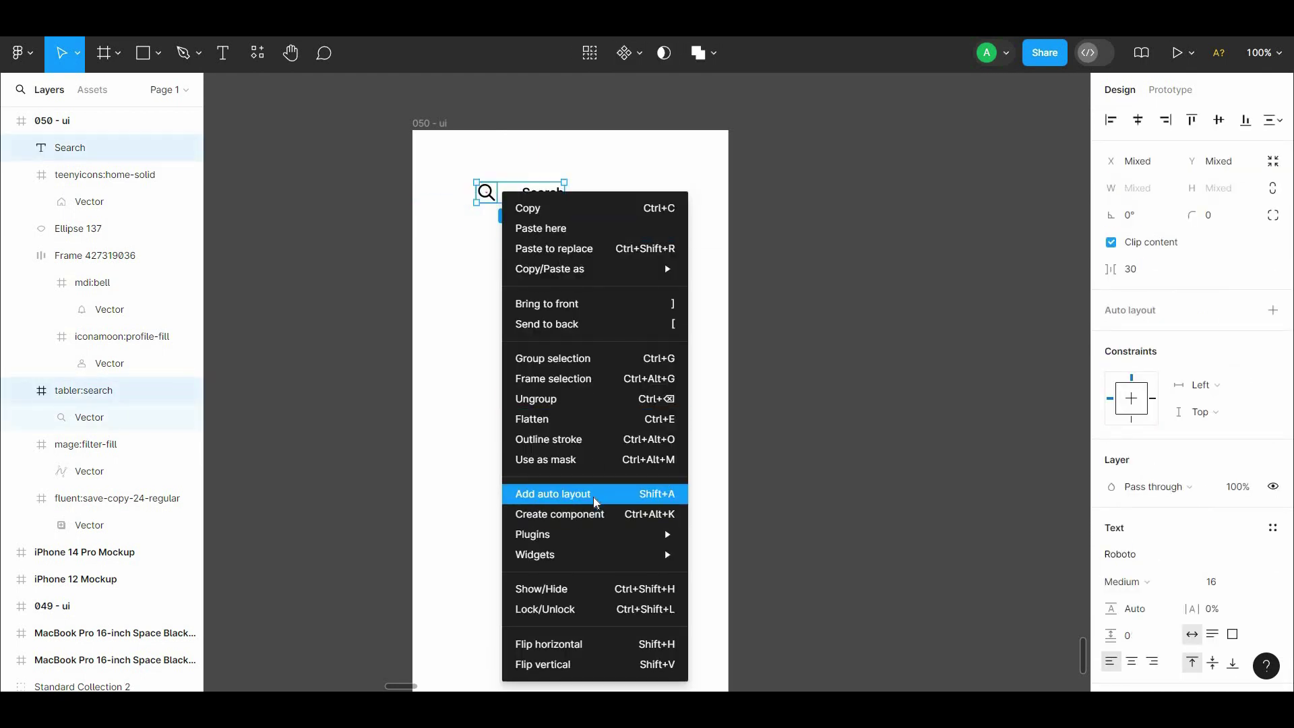
left_click(549, 491)
left_click(514, 169)
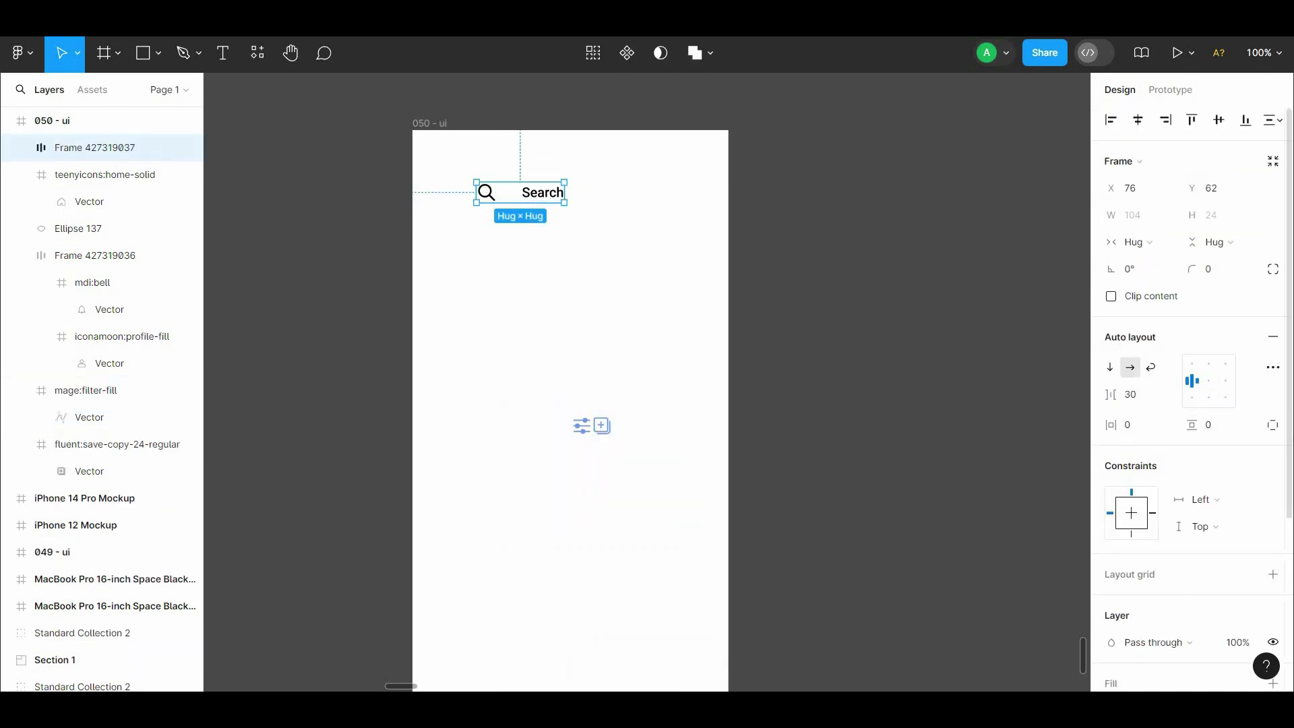
Give the search frame a light grey fill (E2E2E2)
scroll(1237, 396, "down", 3)
left_click(1274, 461)
left_click(1112, 488)
type("333333")
key("Return")
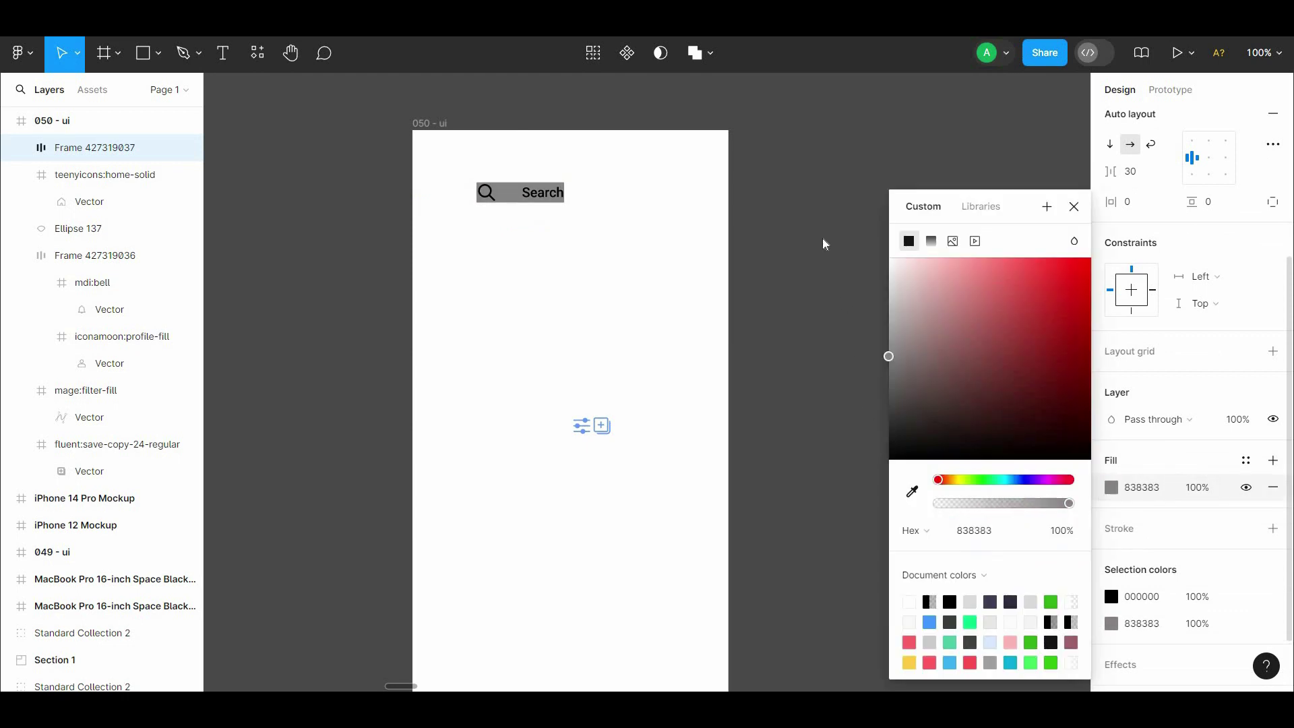
key("ctrl+z")
key("ctrl+shift+z")
key("ctrl+z")
key("ctrl+shift+z")
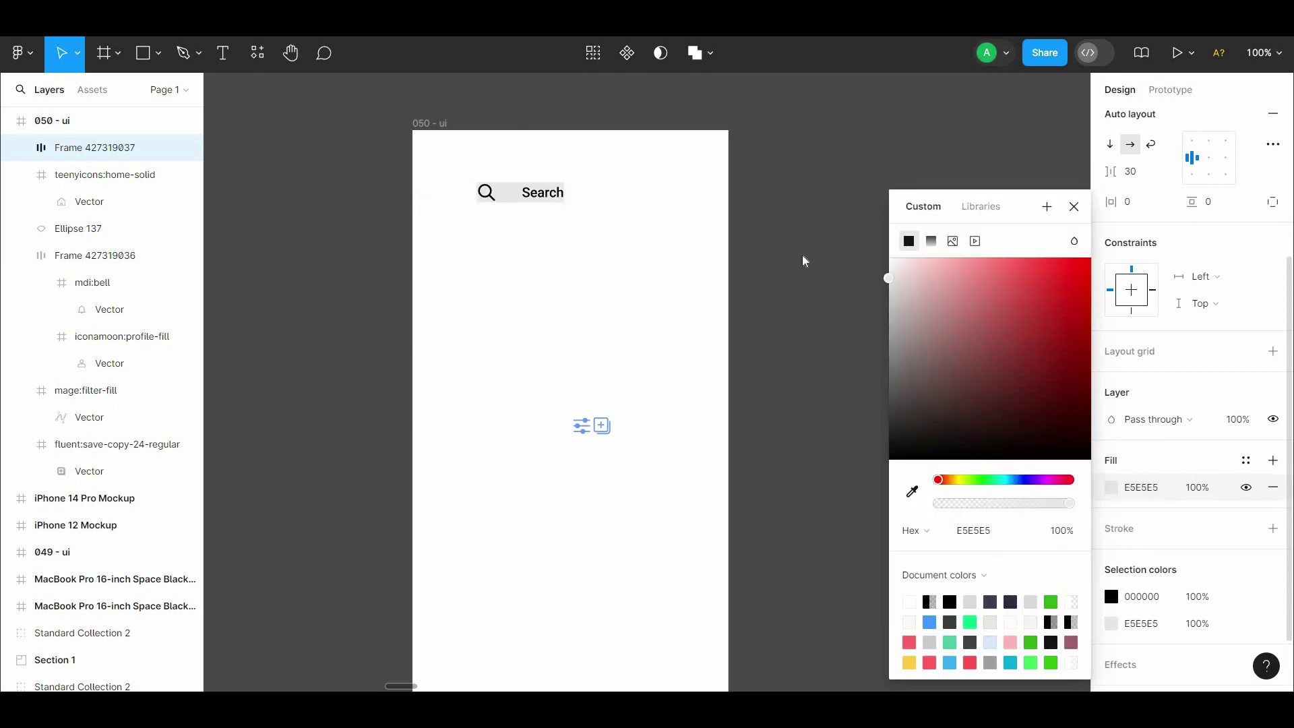
key("ctrl+z")
key("ctrl+shift+z")
Switch the search frame to a fixed width of about 245
left_click_drag(565, 192, 659, 193)
left_click_drag(462, 192, 465, 200)
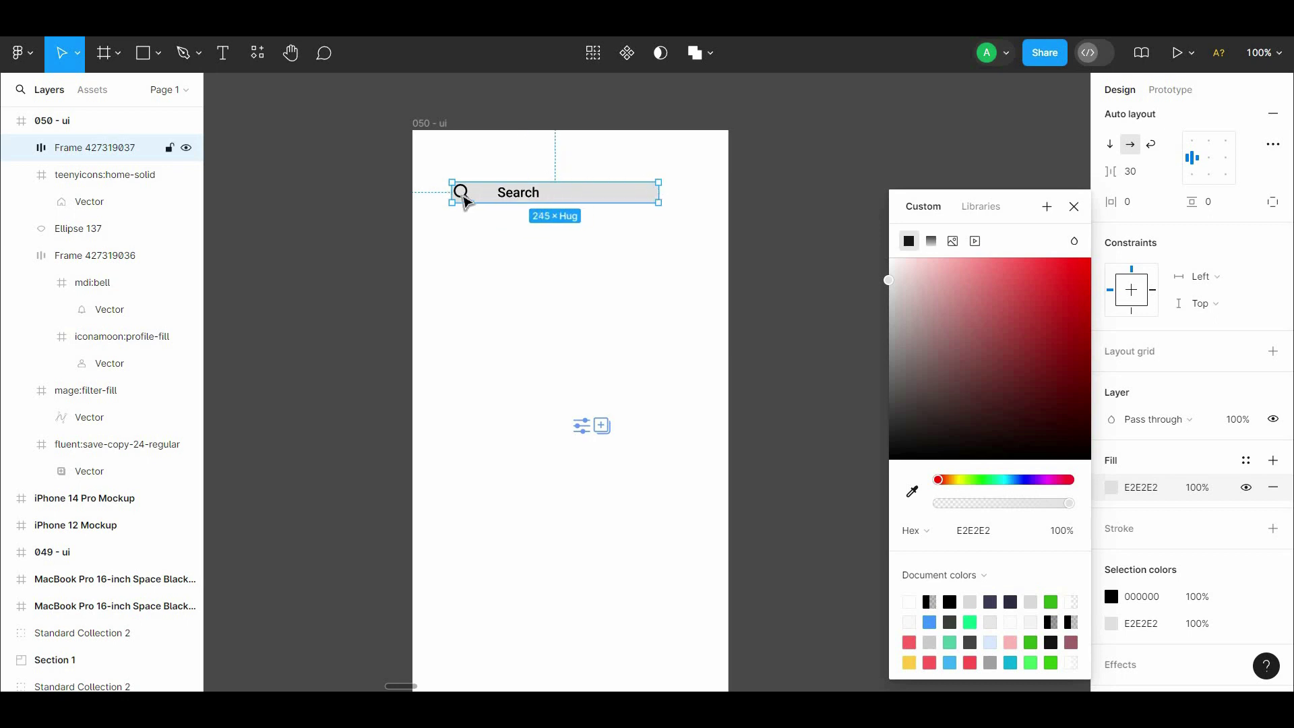
key("ctrl+equal")
key("ctrl+equal")
key("Escape")
key("Escape")
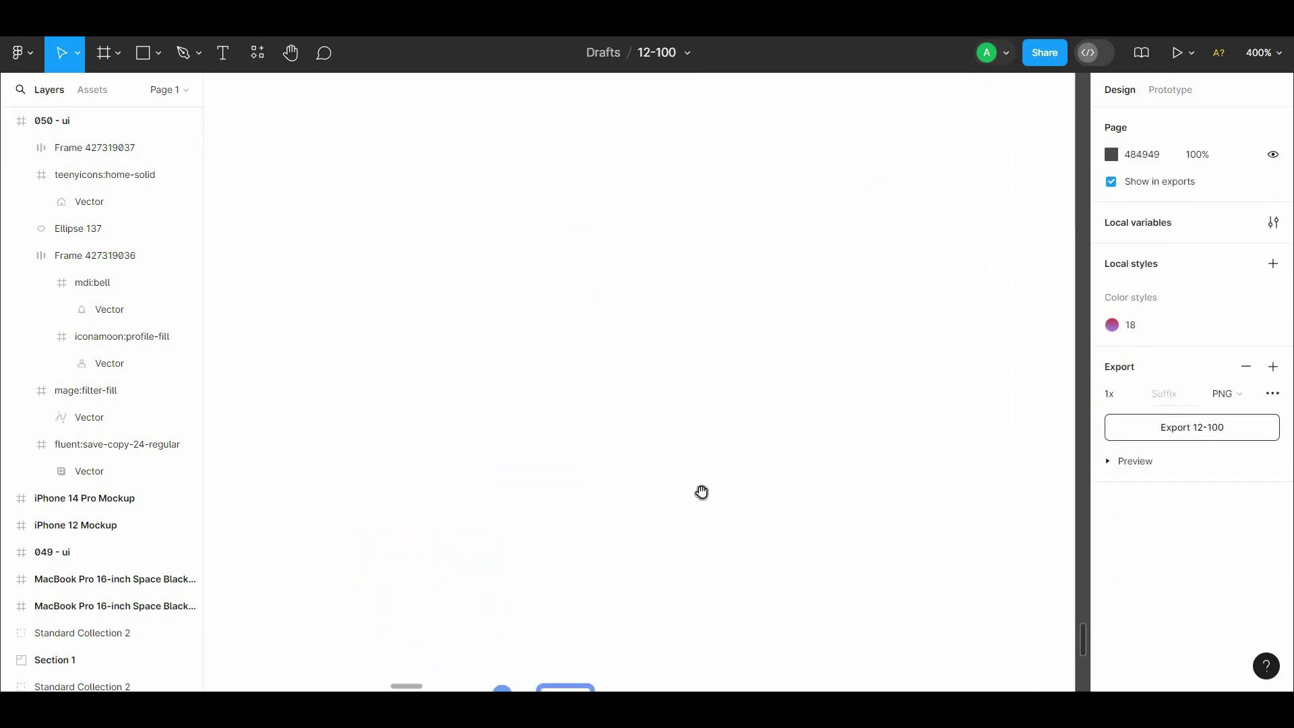
scroll(815, 543, "up", 5)
Set 16 padding inside the search bar
left_click(941, 362)
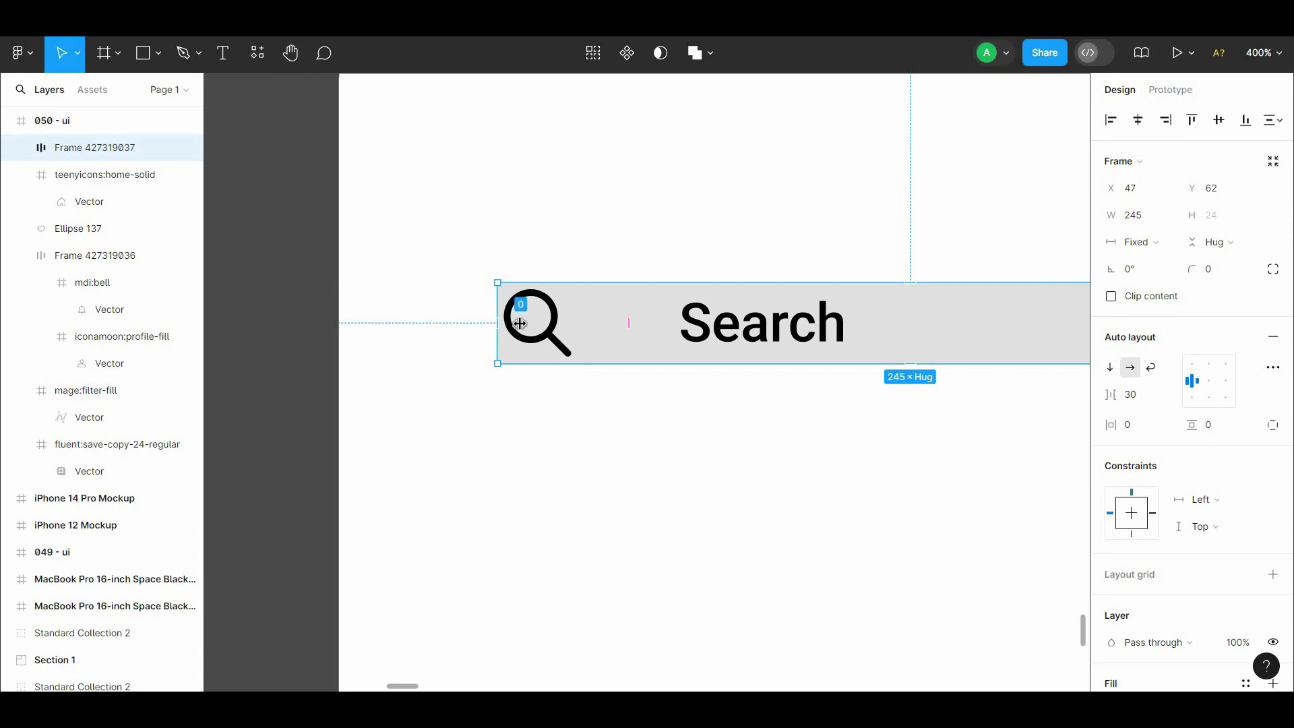
left_click_drag(520, 324, 560, 329)
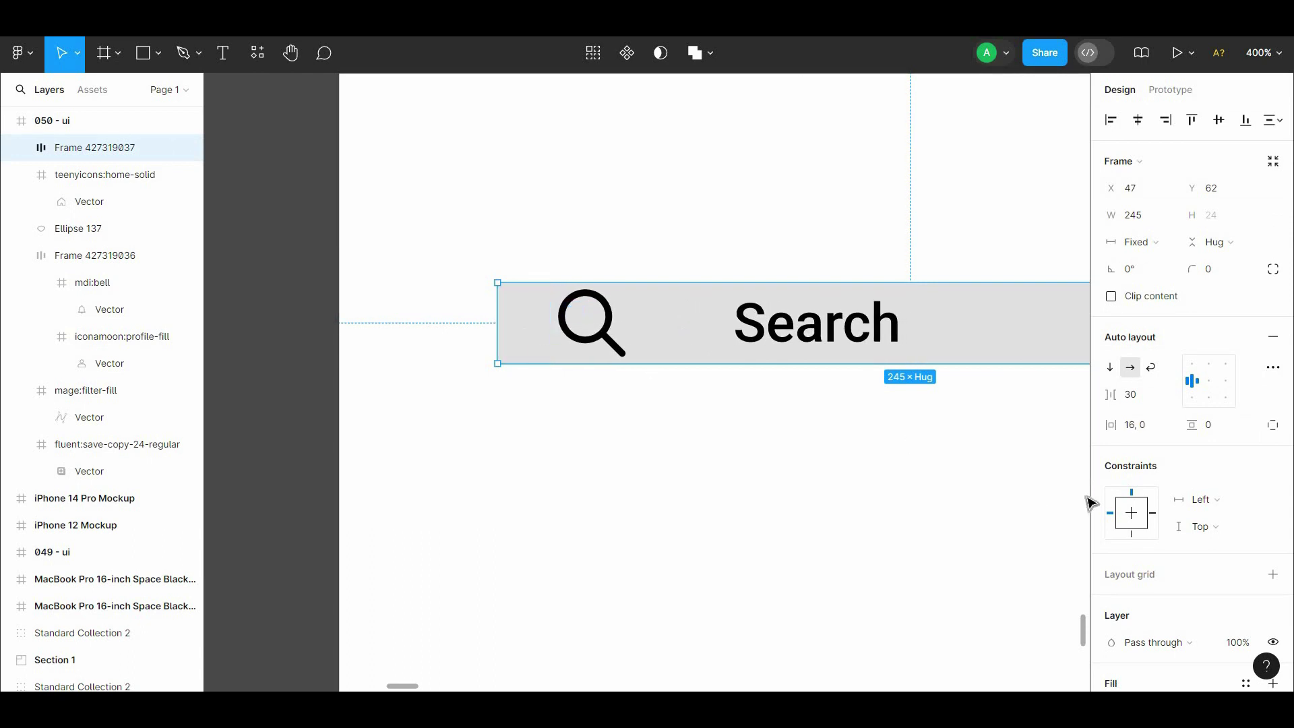
type("24")
key("Return")
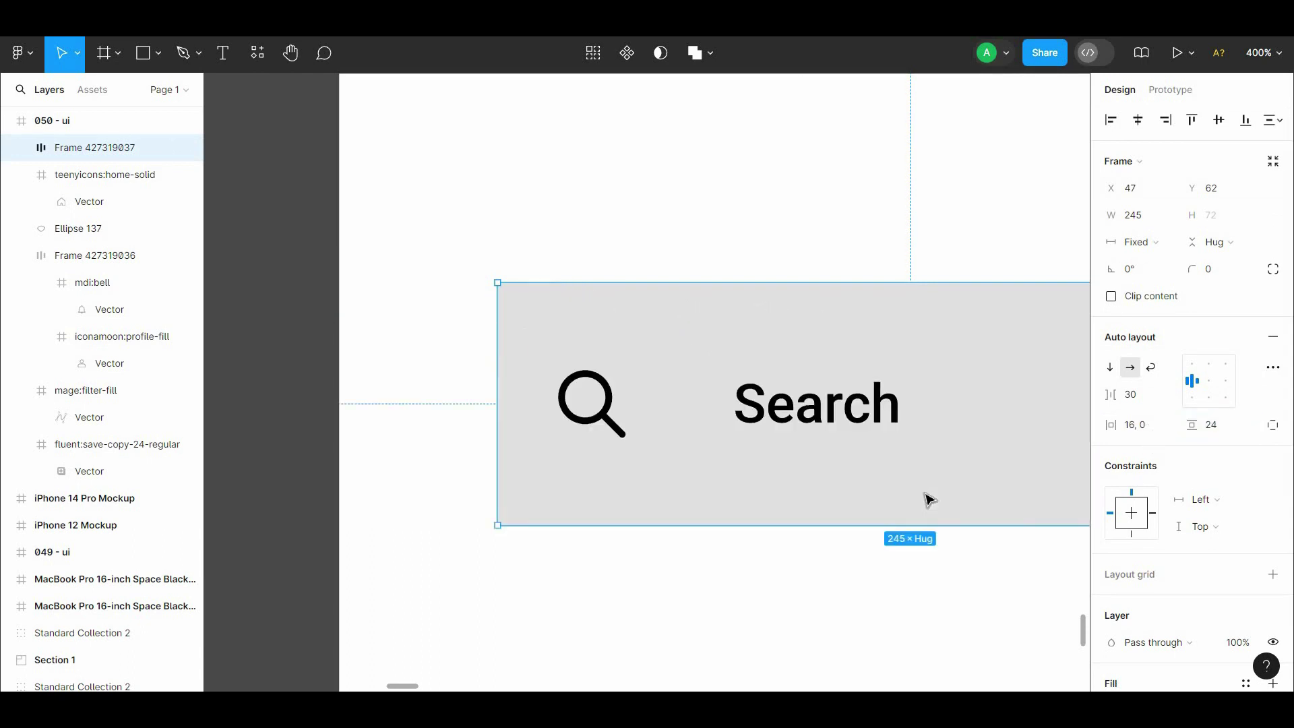
left_click(1220, 425)
type("16")
key("Return")
Round the search bar's corners to 16, widen it to 264 and move it up-left
left_click(612, 429)
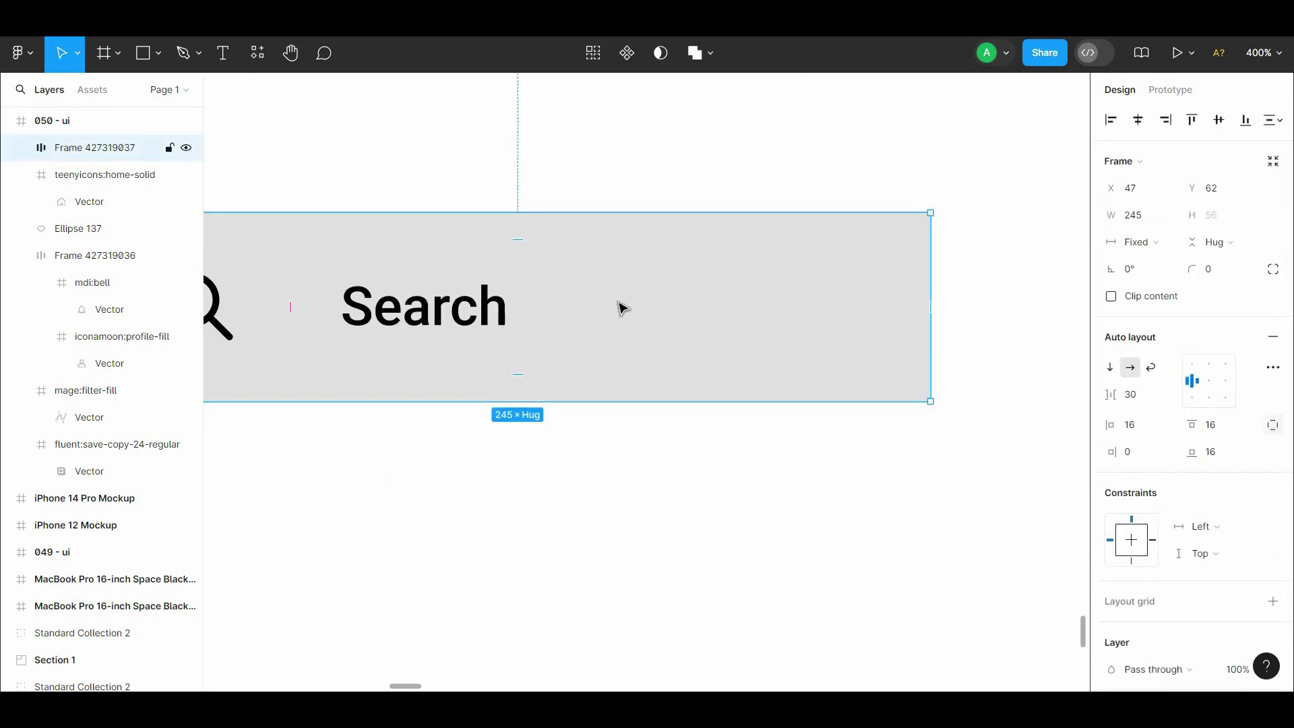
scroll(630, 240, "down", 3)
left_click(1211, 278)
type("2")
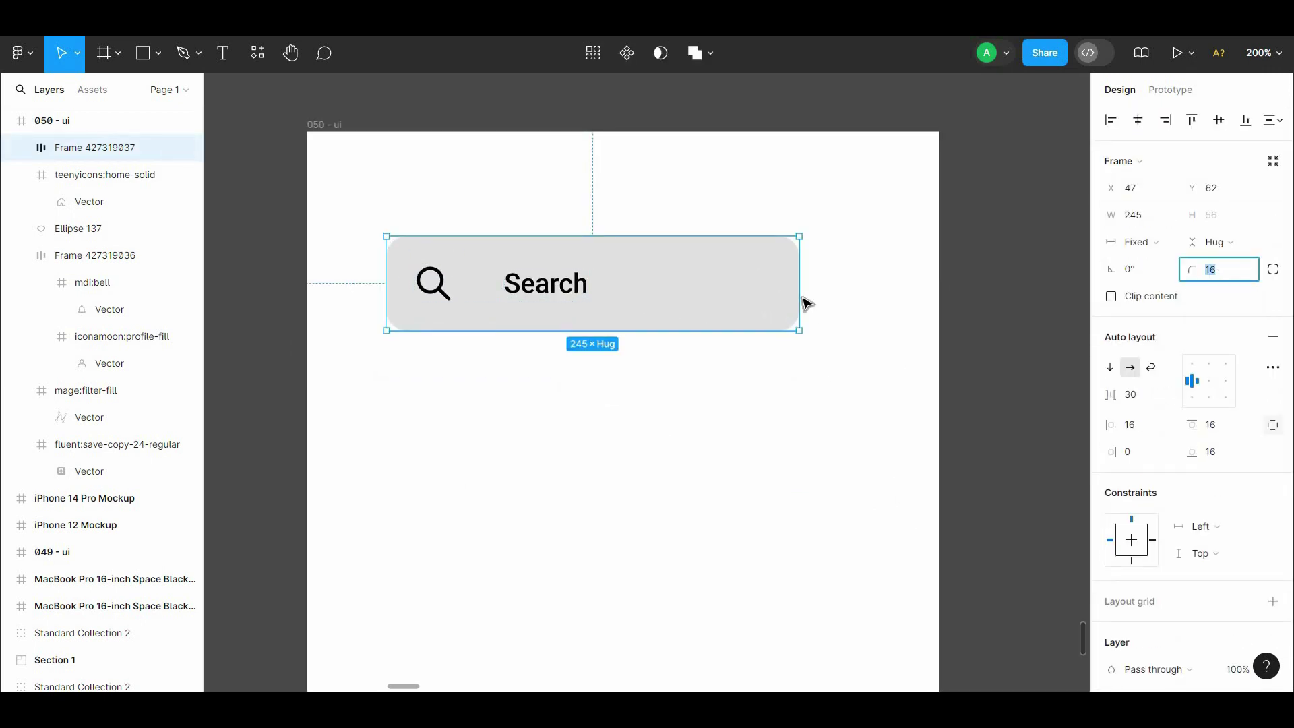
left_click_drag(800, 290, 831, 290)
left_click_drag(737, 291, 689, 270)
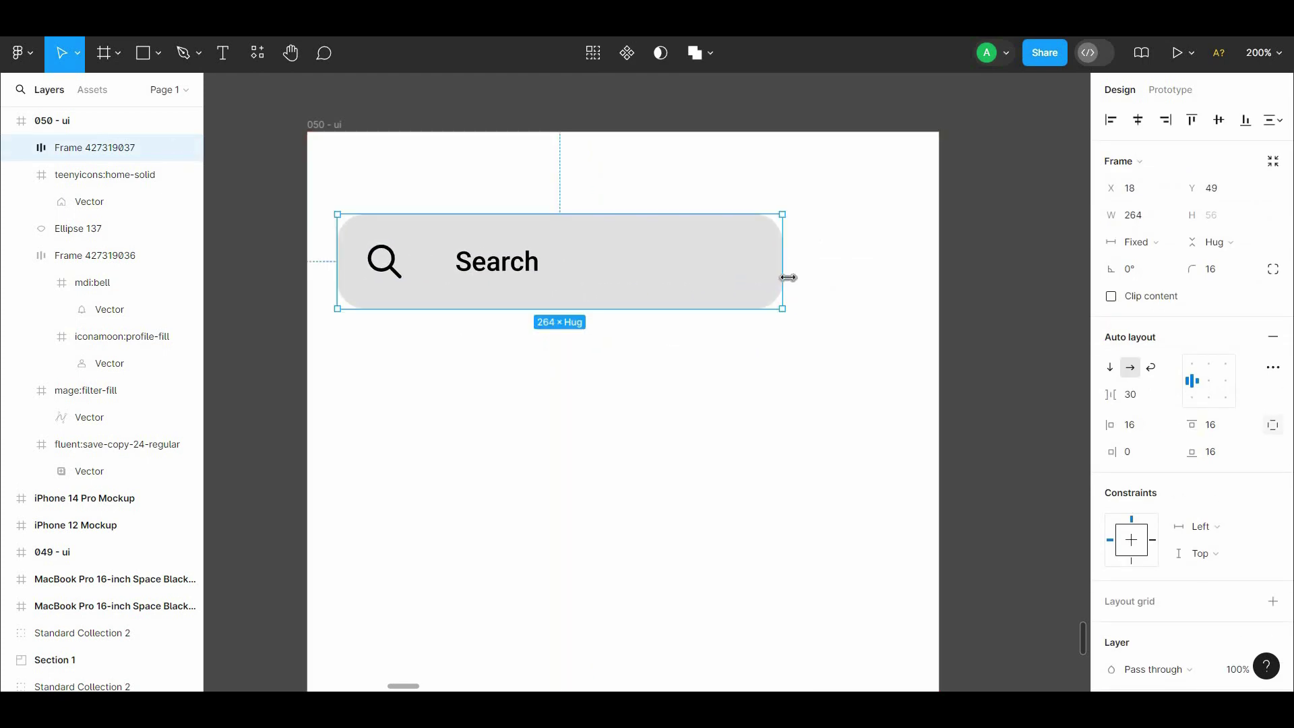
left_click_drag(780, 274, 831, 222)
Wrap the filter icon in auto layout and reposition it
scroll(767, 455, "up", 4)
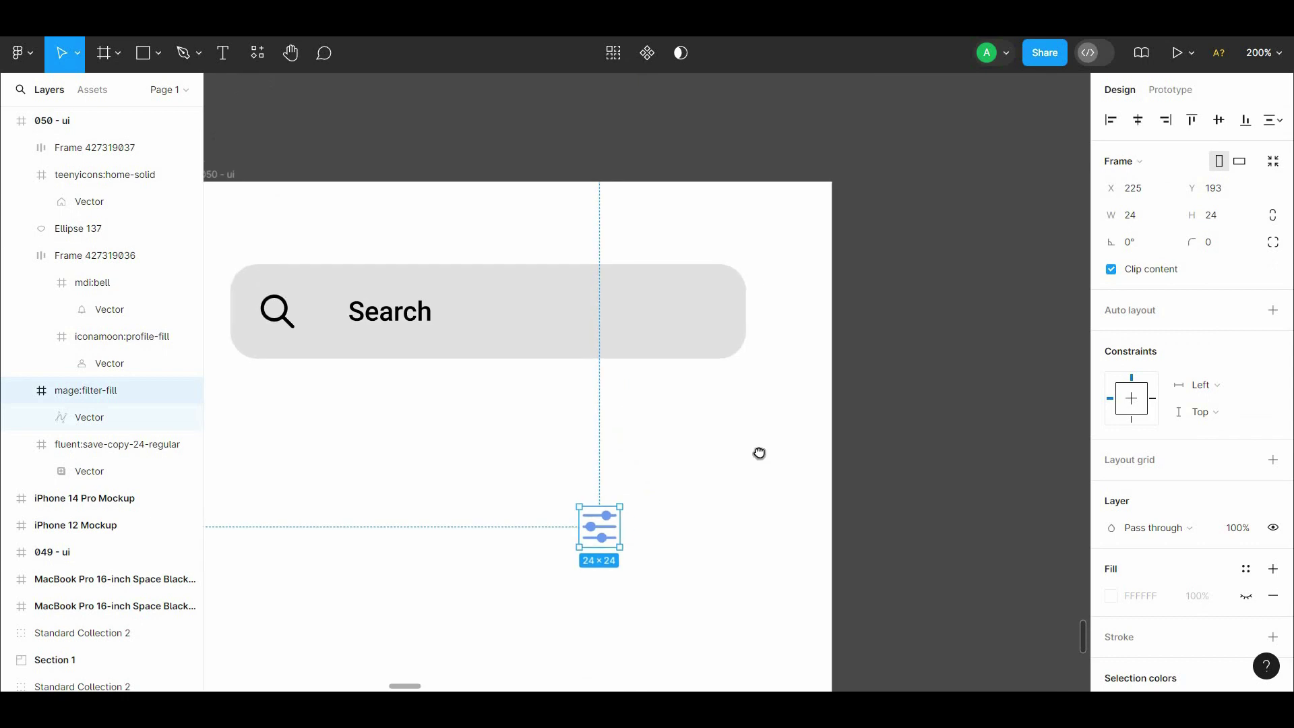
right_click(588, 560)
mouse_move(619, 540)
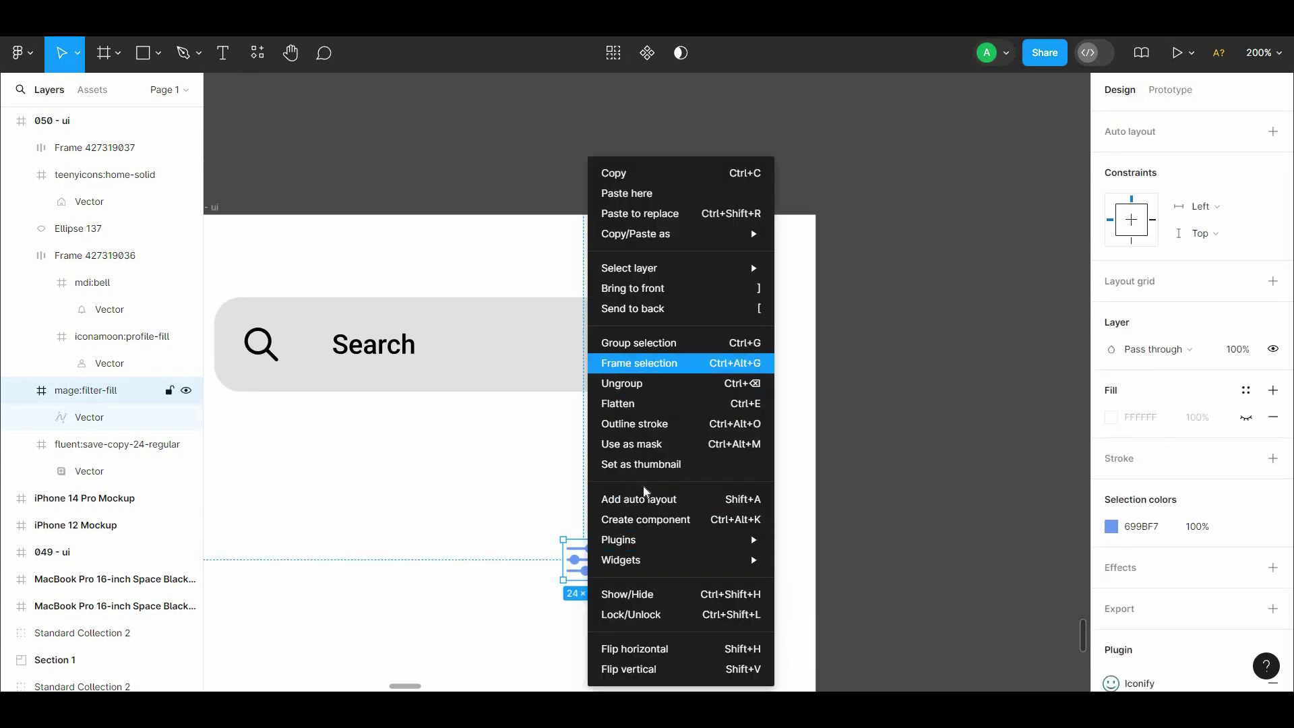
left_click(634, 499)
left_click(915, 586)
scroll(696, 442, "down", 5)
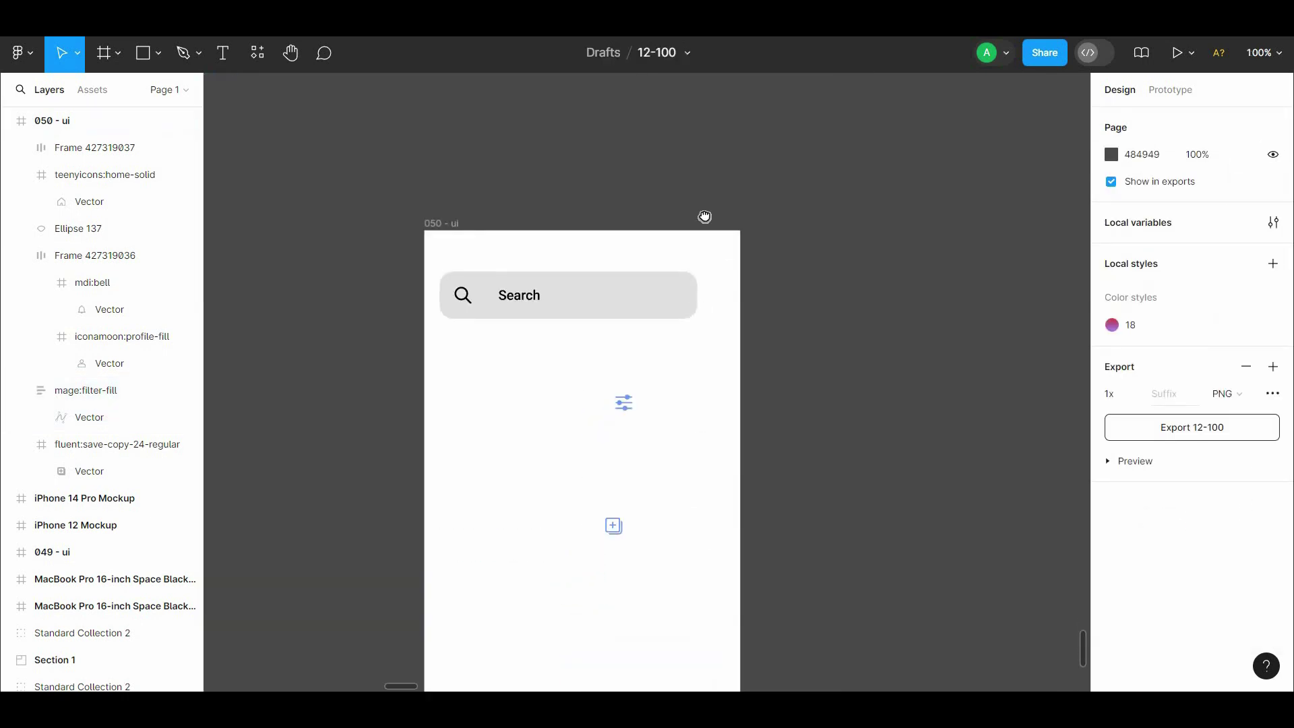
left_click(621, 403)
scroll(665, 292, "down", 4)
left_click_drag(676, 353, 674, 350)
scroll(1194, 404, "down", 2)
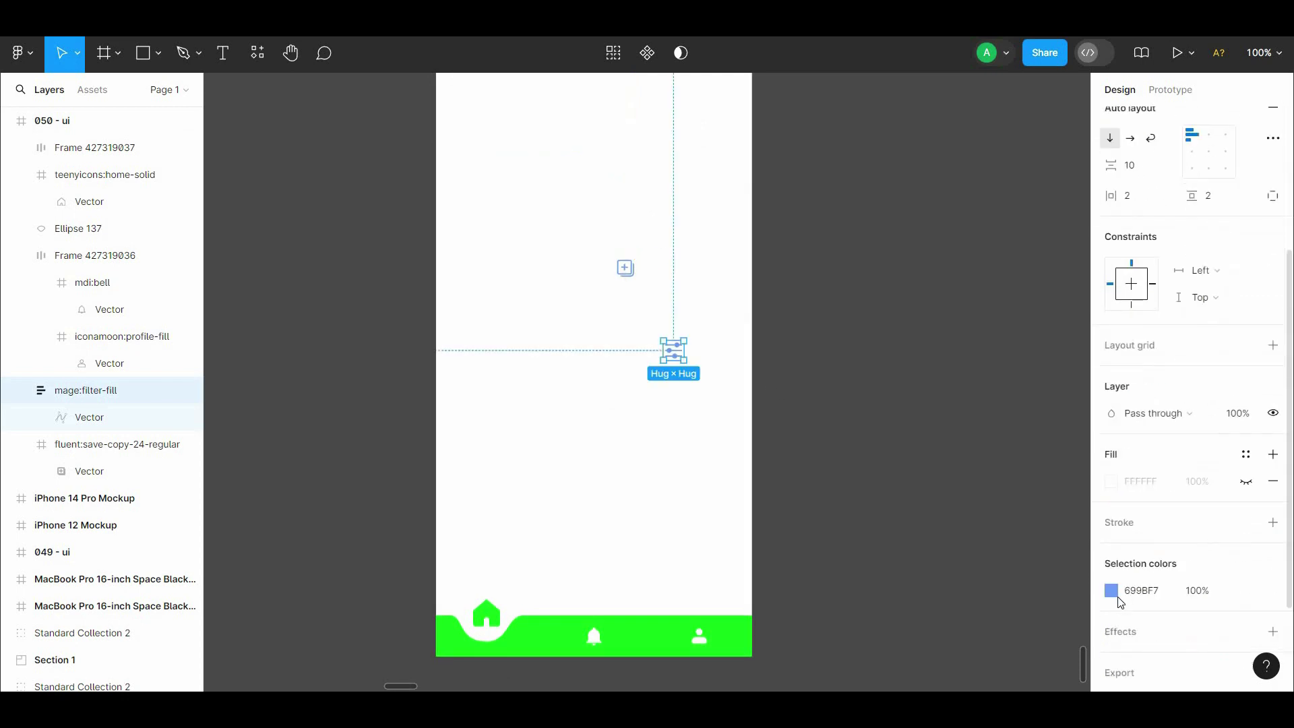
Colour the filter icon with green sampled from the bottom nav bar
left_click(1111, 590)
left_click(912, 492)
left_click(677, 626)
scroll(694, 476, "up", 3)
left_click_drag(693, 472, 688, 307)
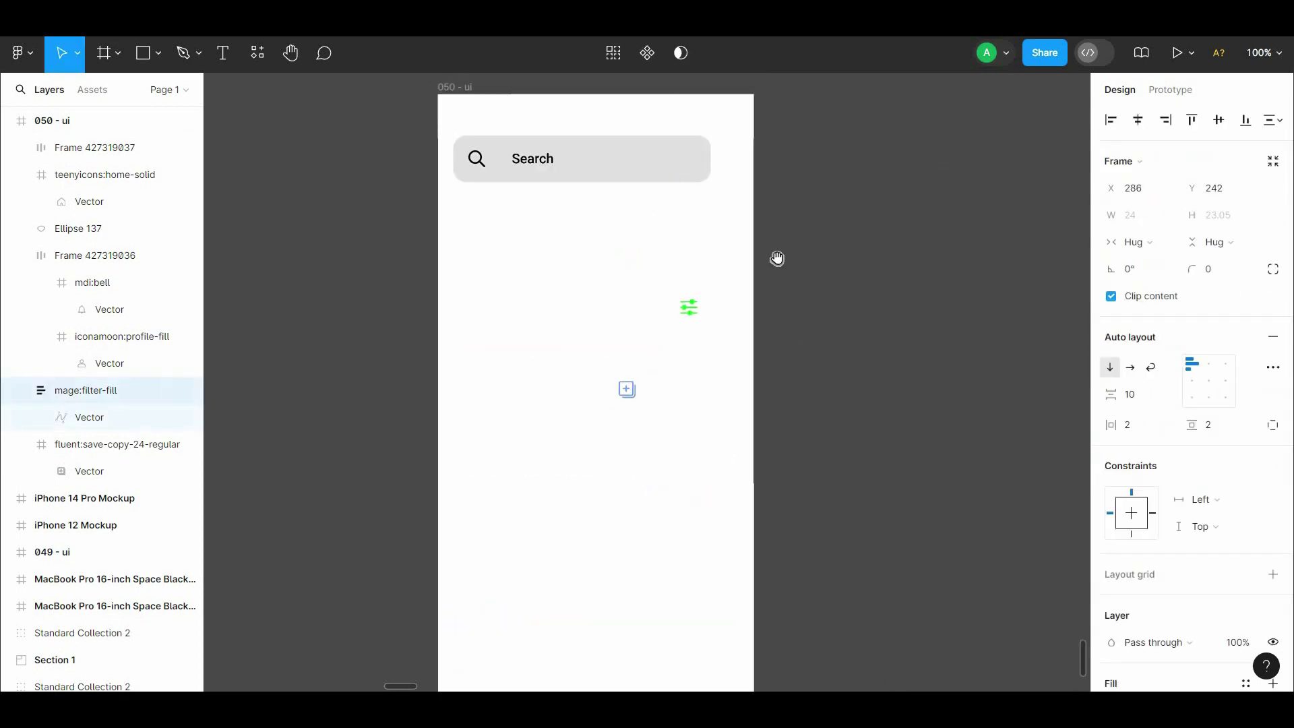
scroll(742, 337, "up", 3)
scroll(1228, 440, "down", 3)
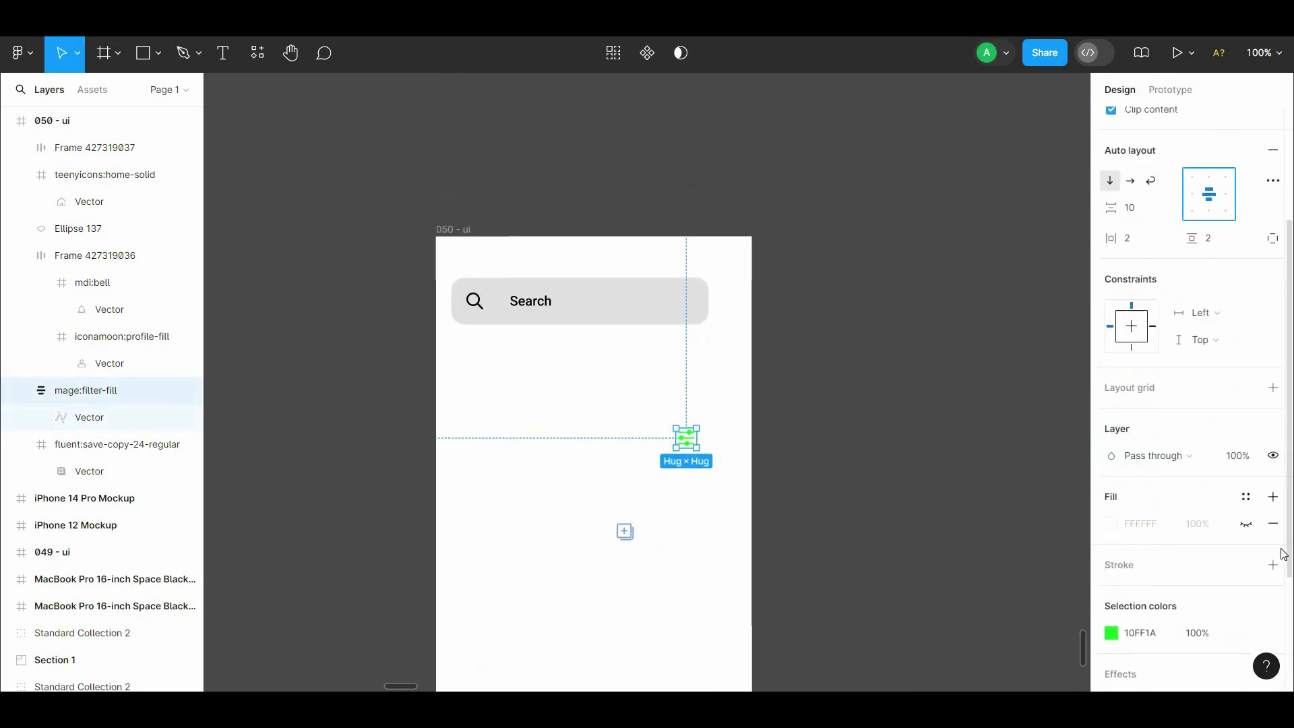
scroll(1228, 440, "down", 2)
Add a background fill to the filter button using the sampled green
left_click(1273, 402)
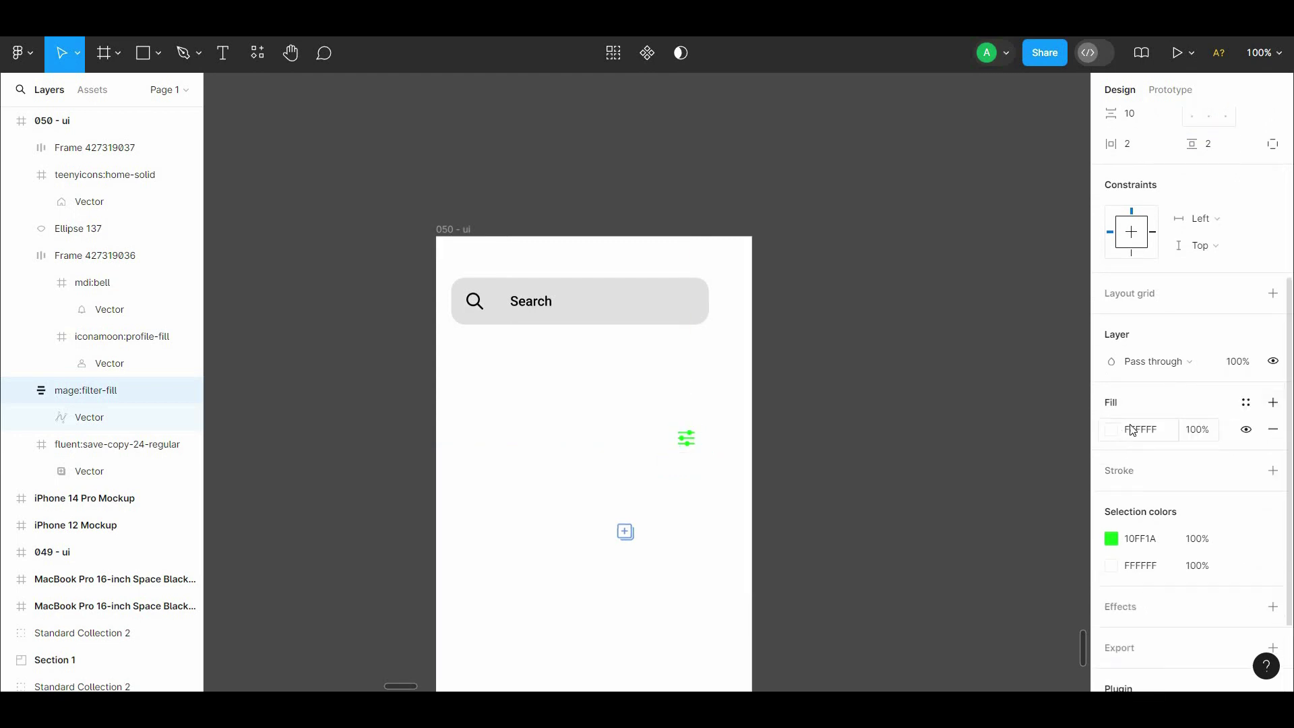
left_click(1111, 429)
left_click(912, 492)
left_click(686, 438)
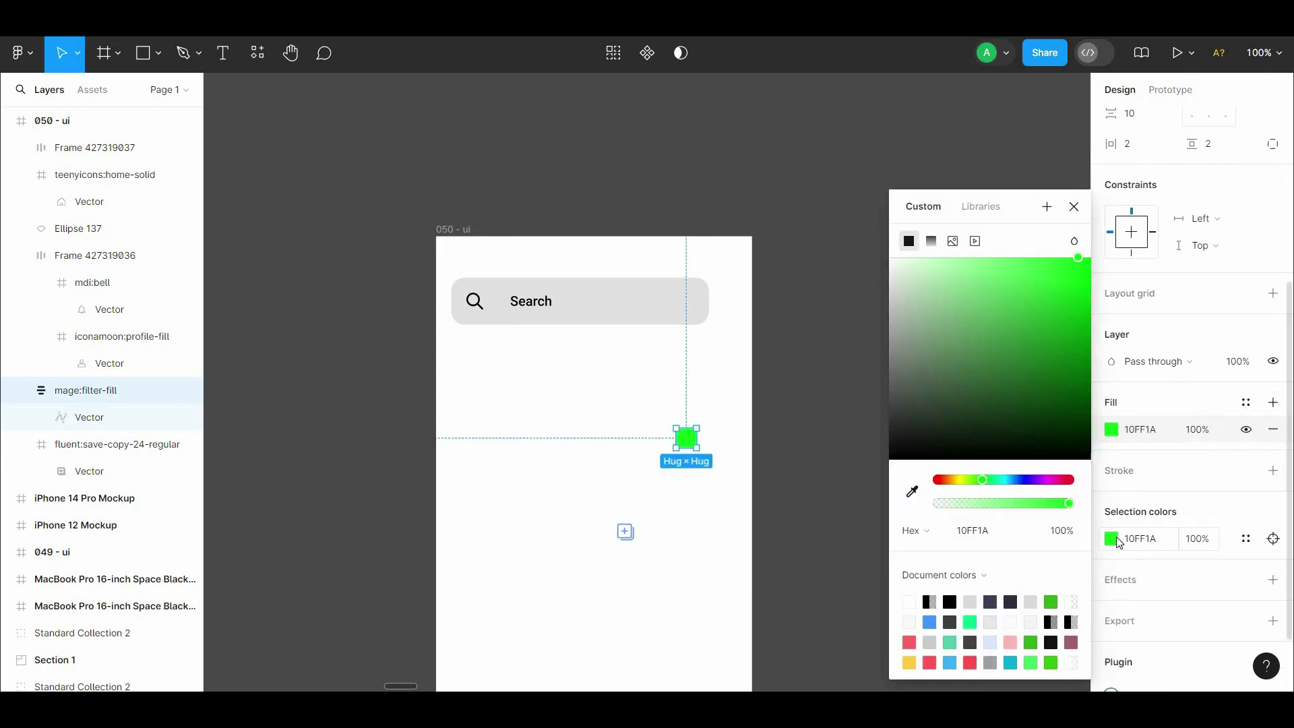
left_click(686, 439)
left_click(1111, 380)
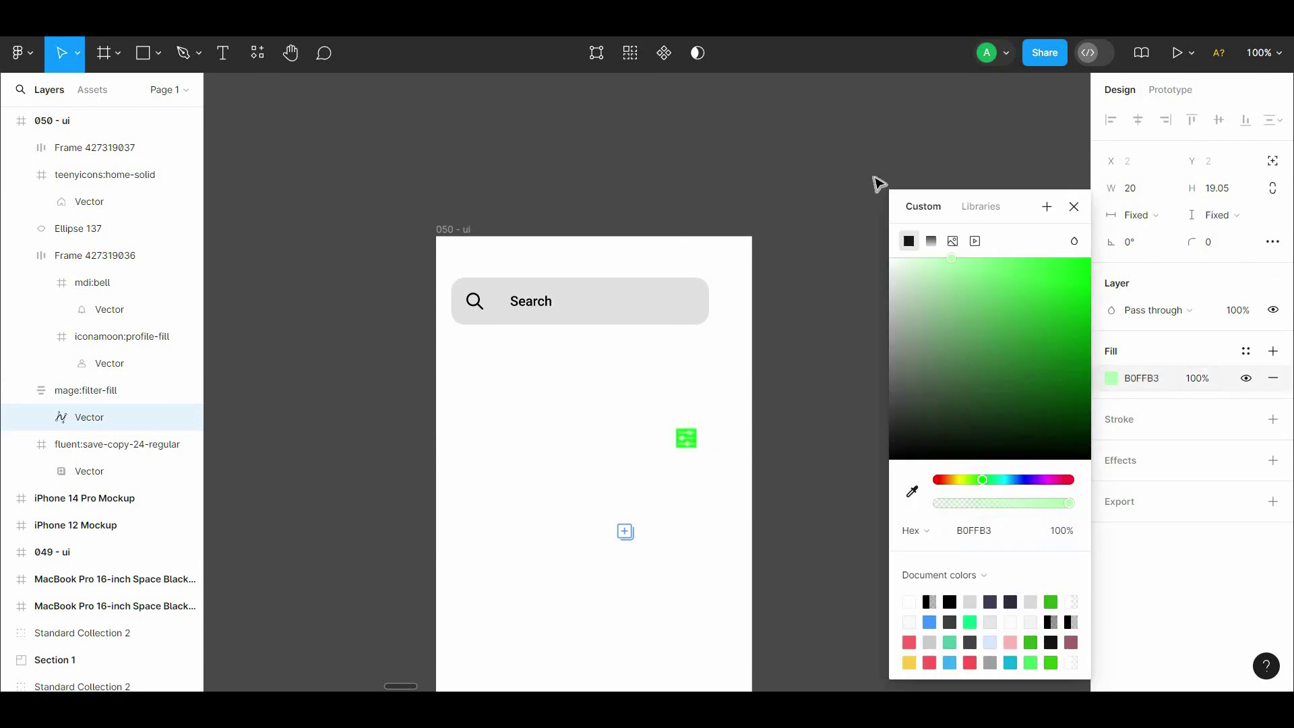
key("Escape")
Give the filter button 8 padding and rounded corners
left_click(688, 436)
key("shift+2")
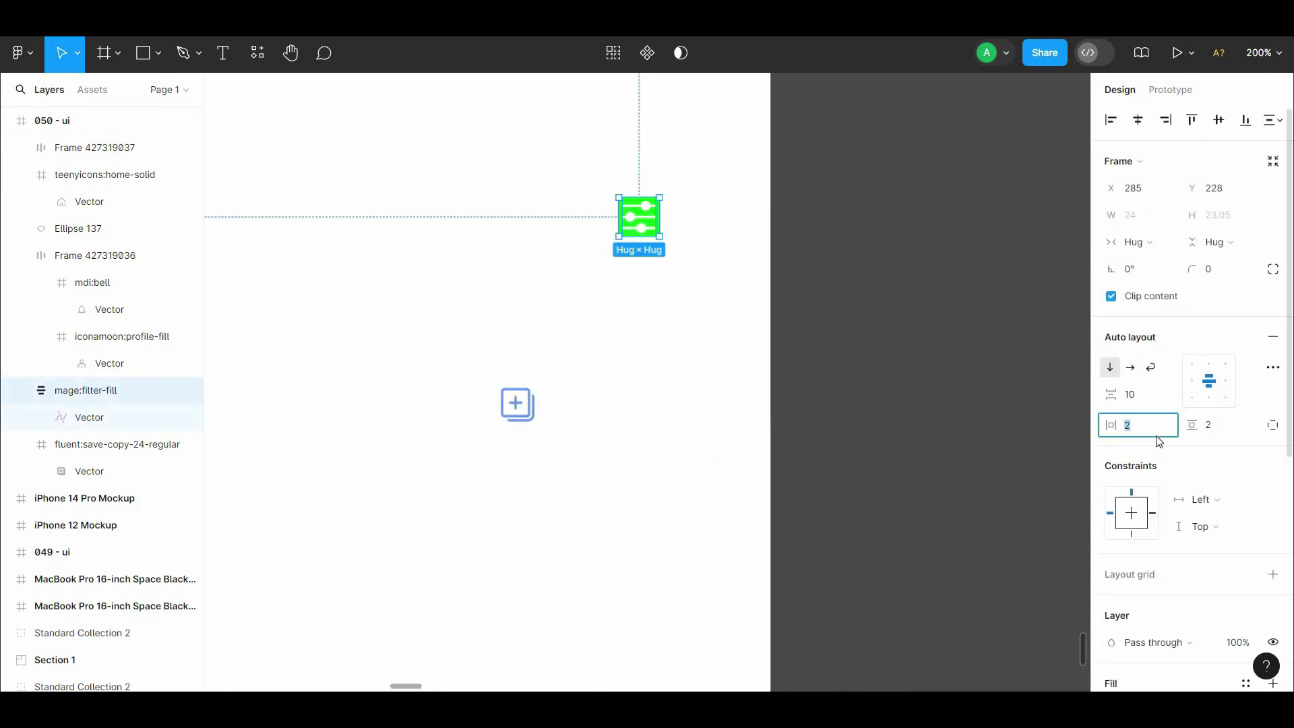
type("8")
key("Return")
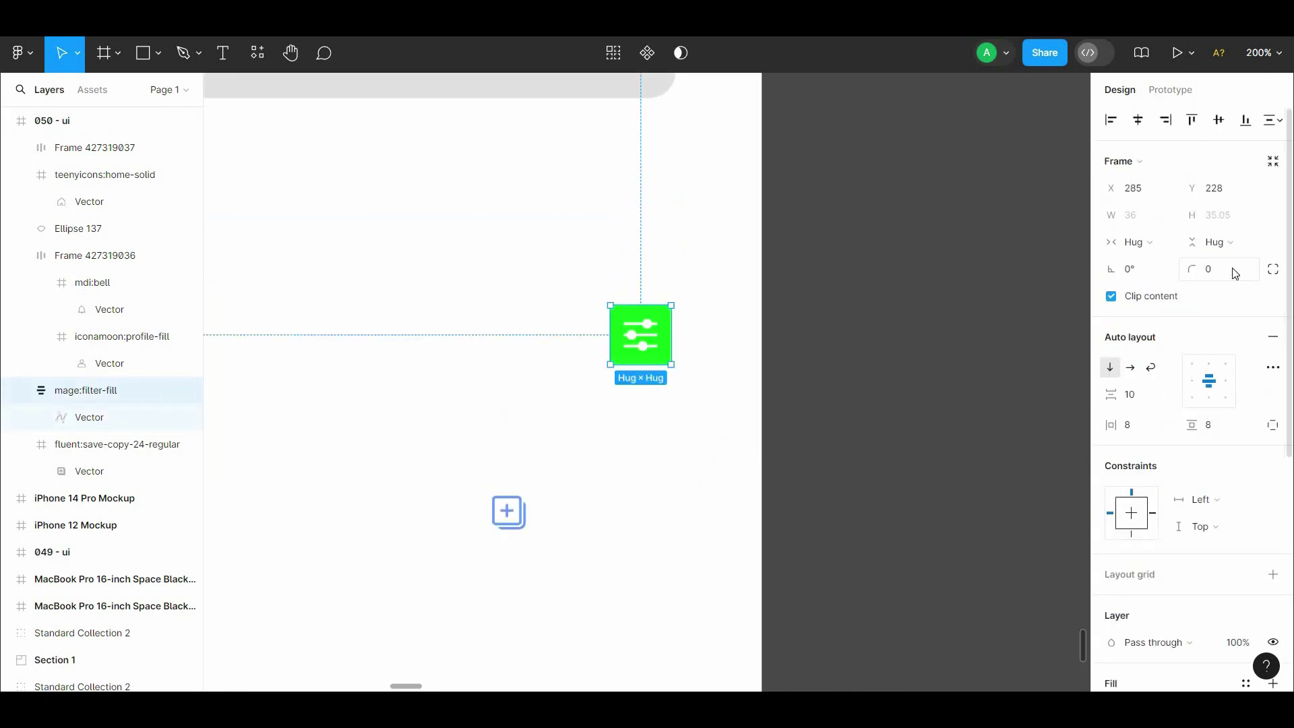
type("16")
key("Return")
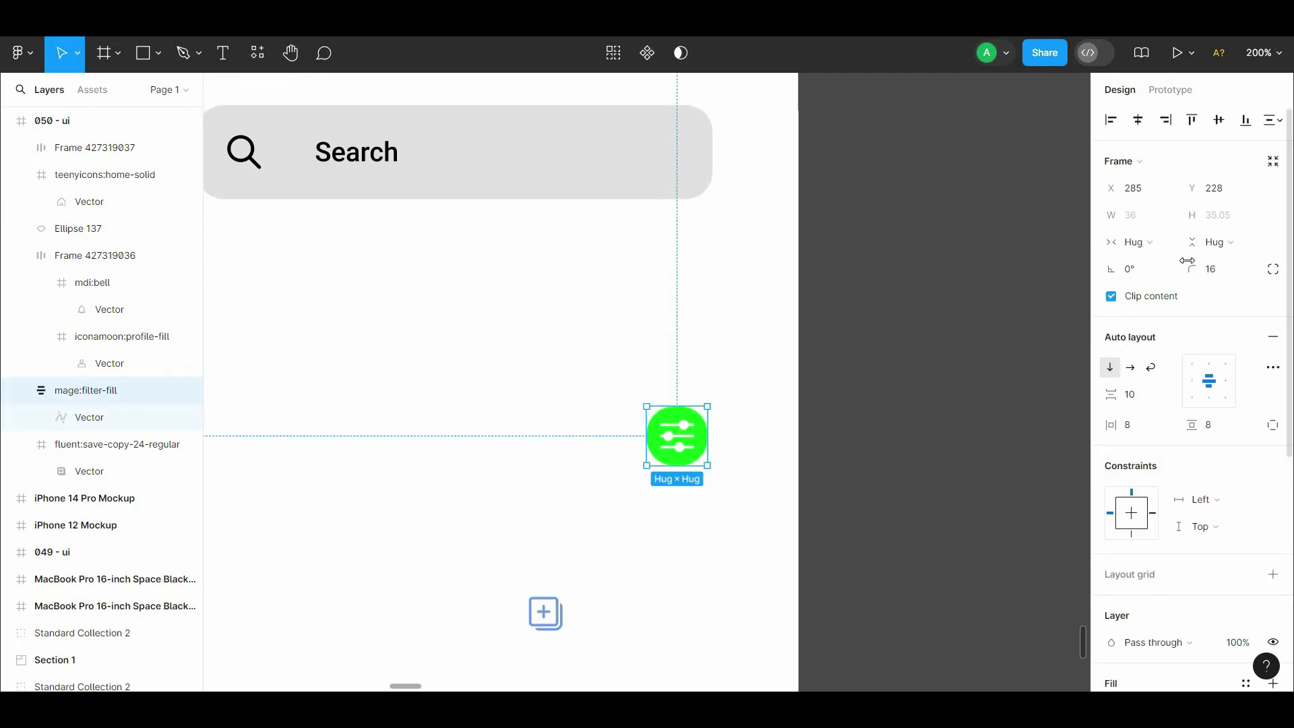
left_click(751, 275)
Align the filter button beside the search bar, resizing the bar to 275 × 45
left_click(701, 331)
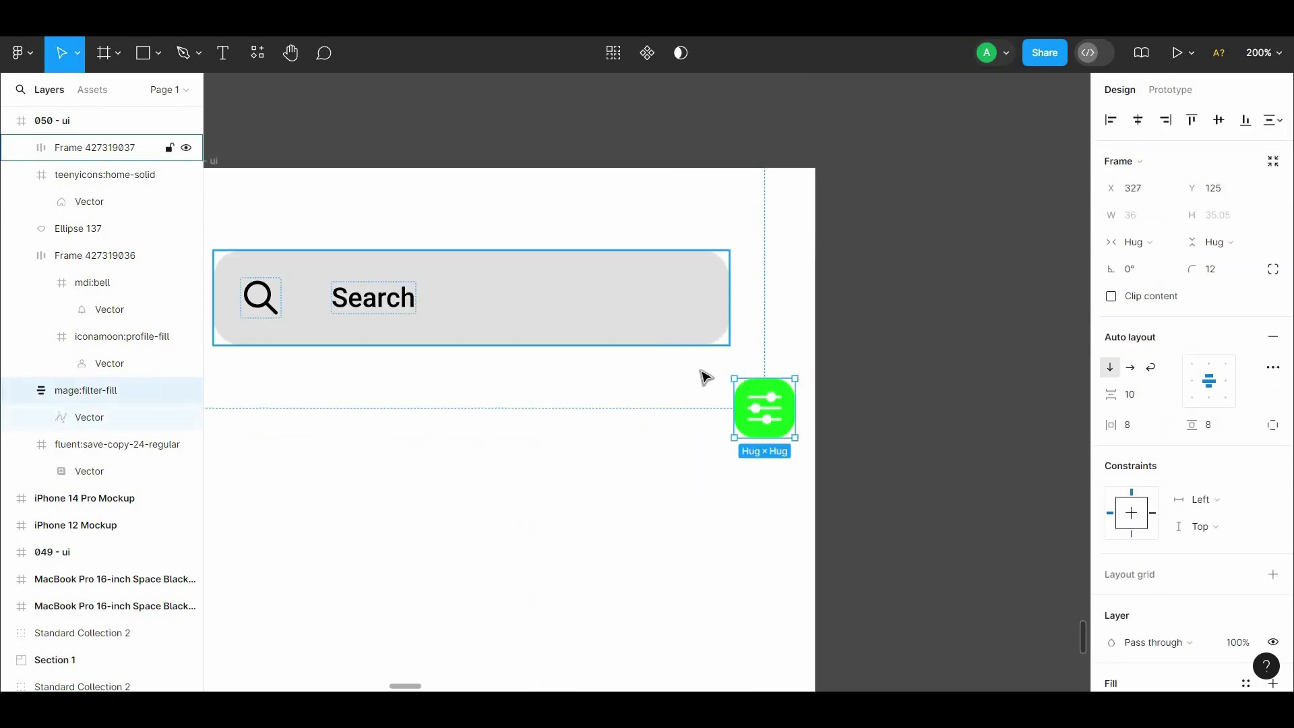
left_click_drag(887, 464, 886, 362)
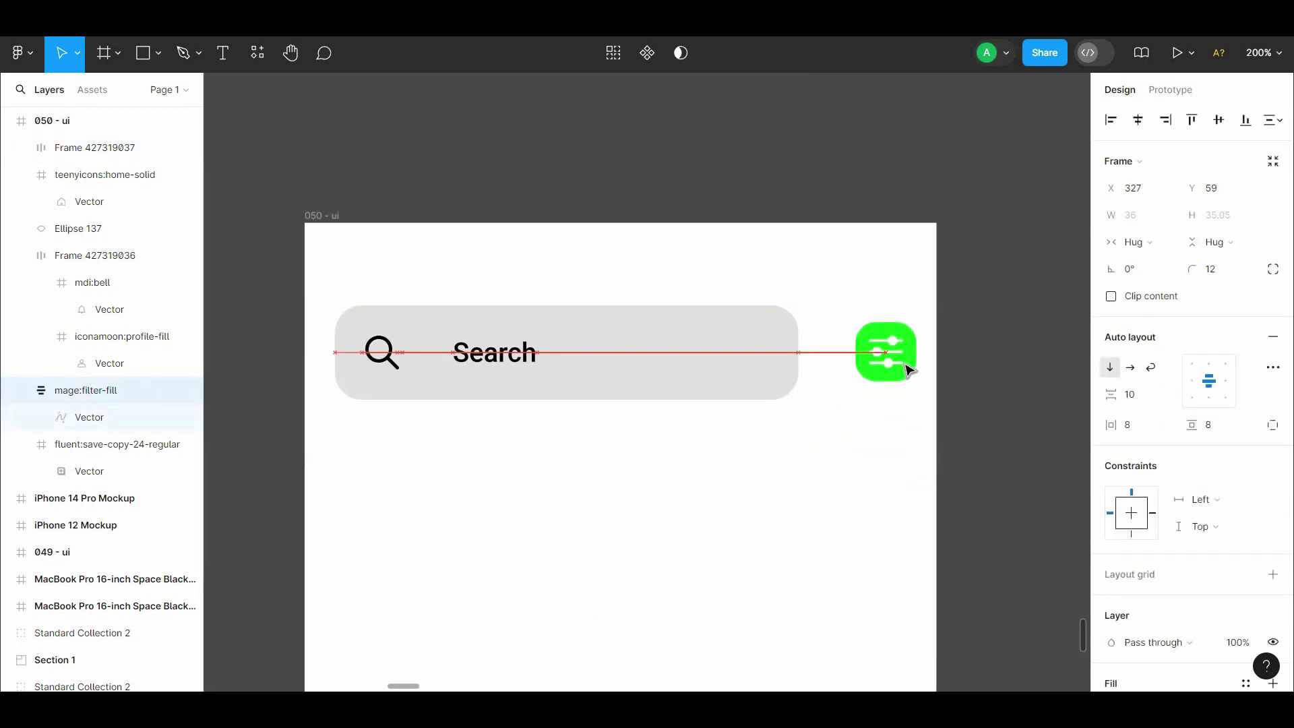
left_click(714, 362)
Shrink the search bar's height by dragging its bottom and top edges
left_click_drag(687, 398, 682, 381)
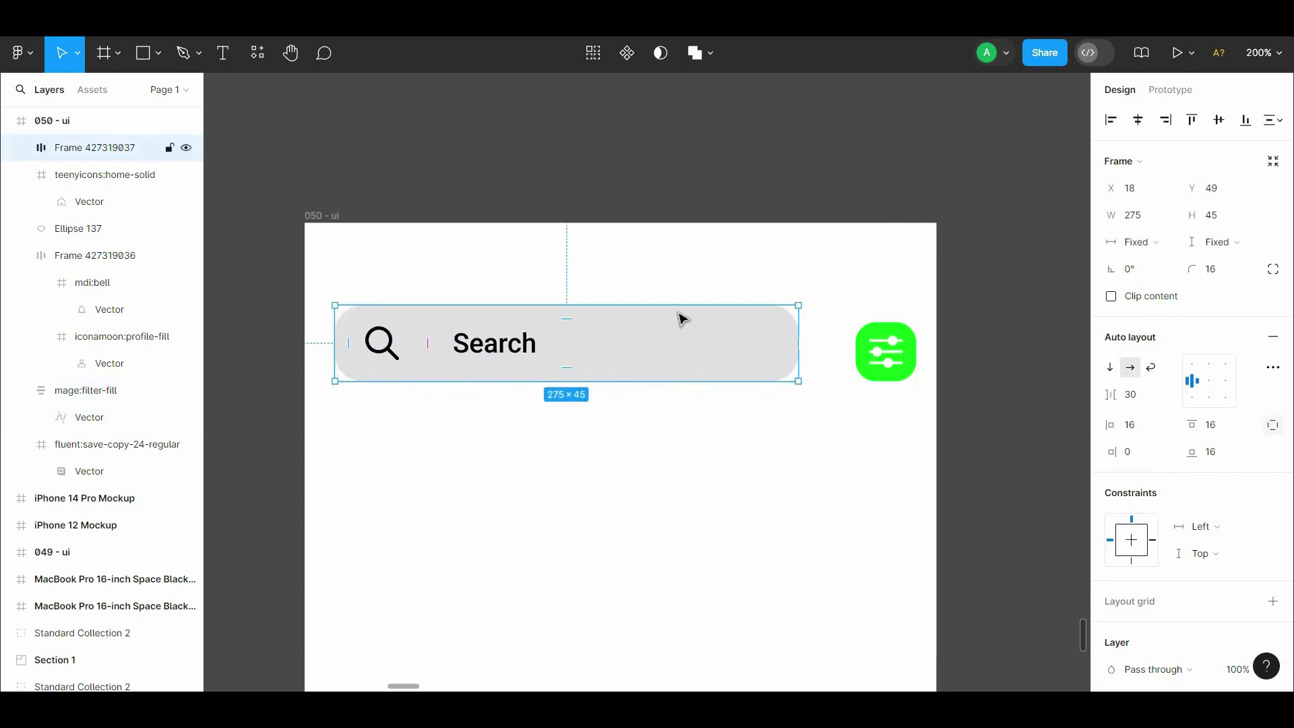
left_click_drag(677, 305, 676, 322)
left_click(540, 283)
double_click(385, 356)
key("Tab")
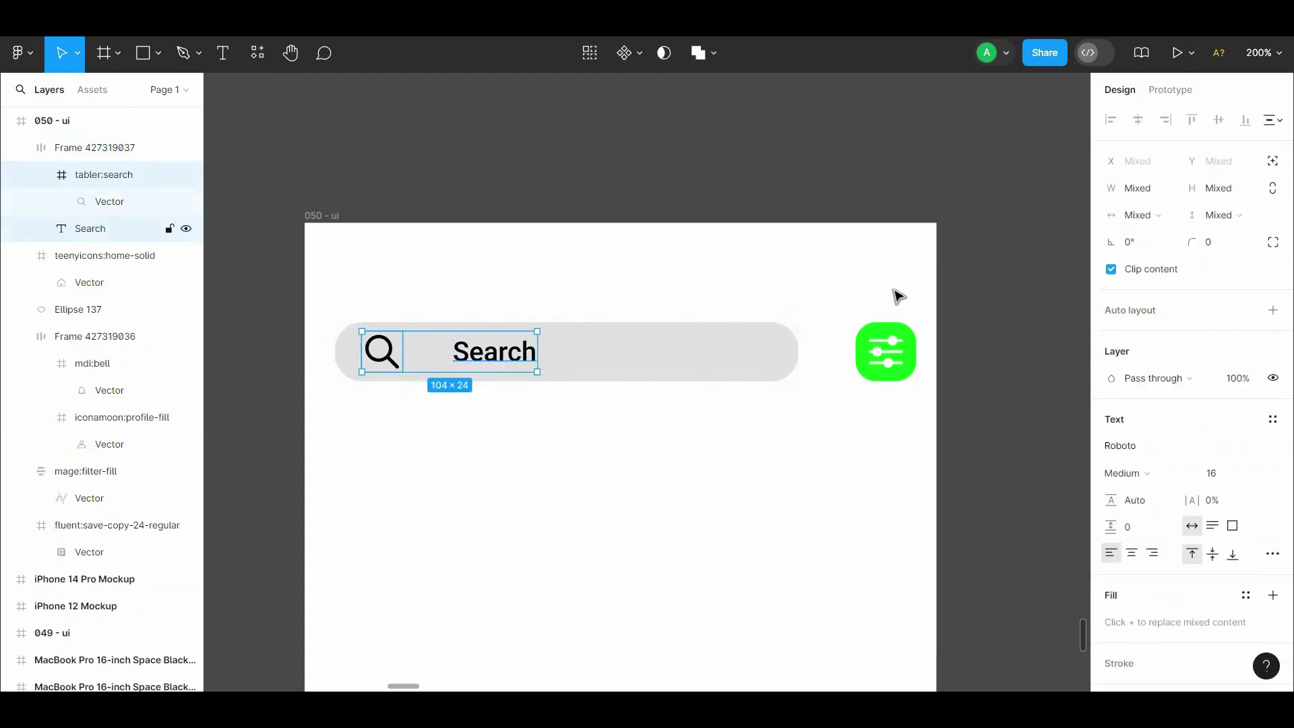
left_click(388, 364)
left_click(1251, 215)
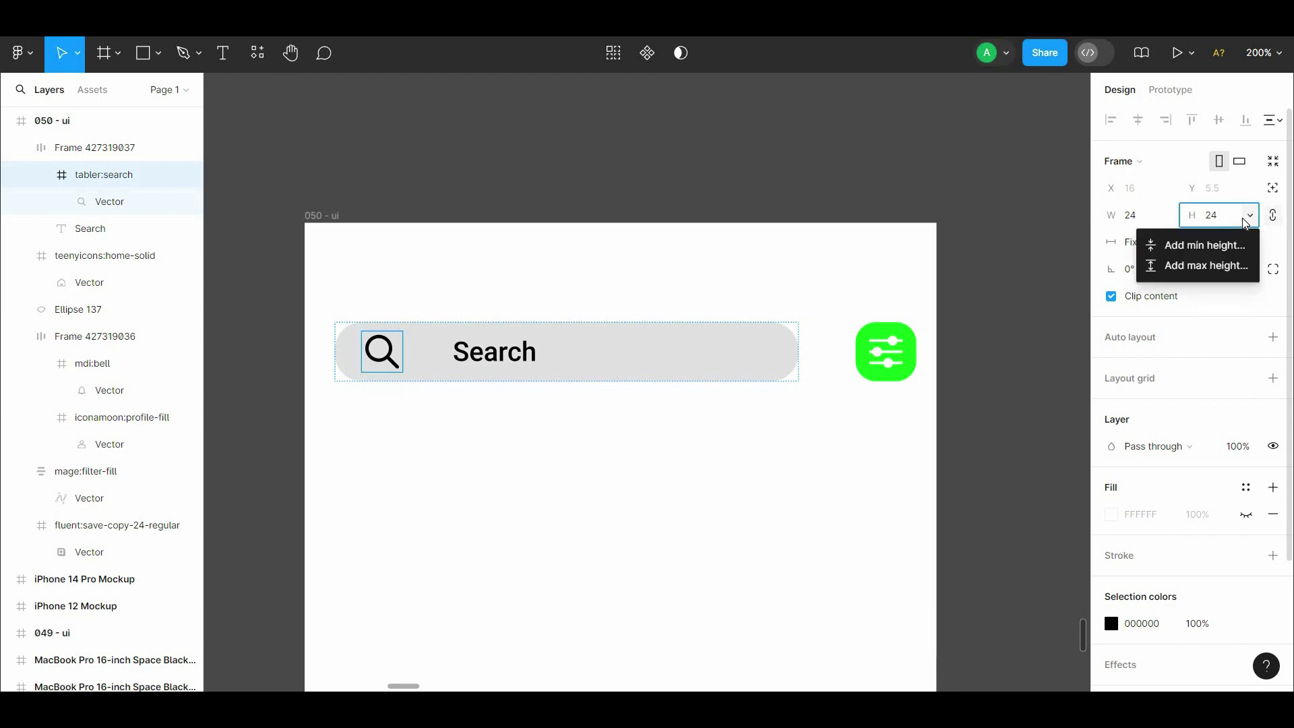
key("Escape")
Reduce the auto-layout gap between the magnifier icon and Search text to 13
left_click(825, 351)
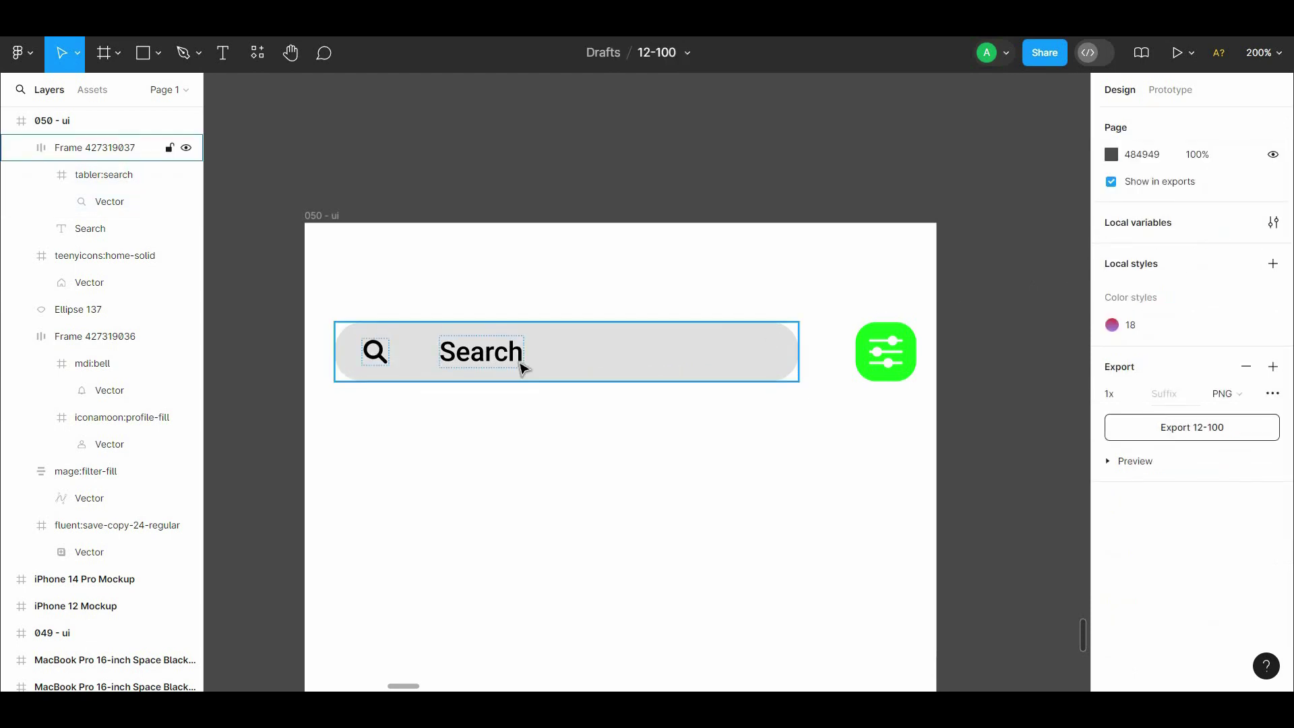
double_click(492, 352)
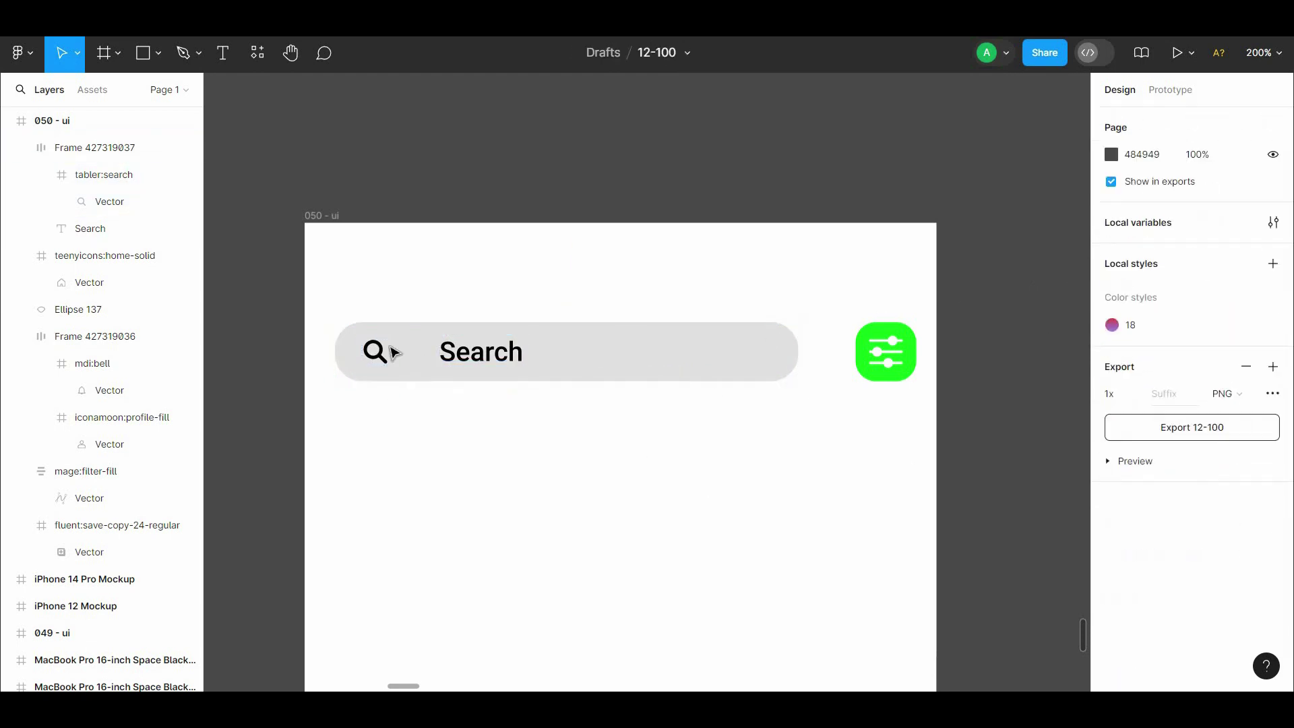
left_click(404, 351)
left_click_drag(410, 351, 400, 351)
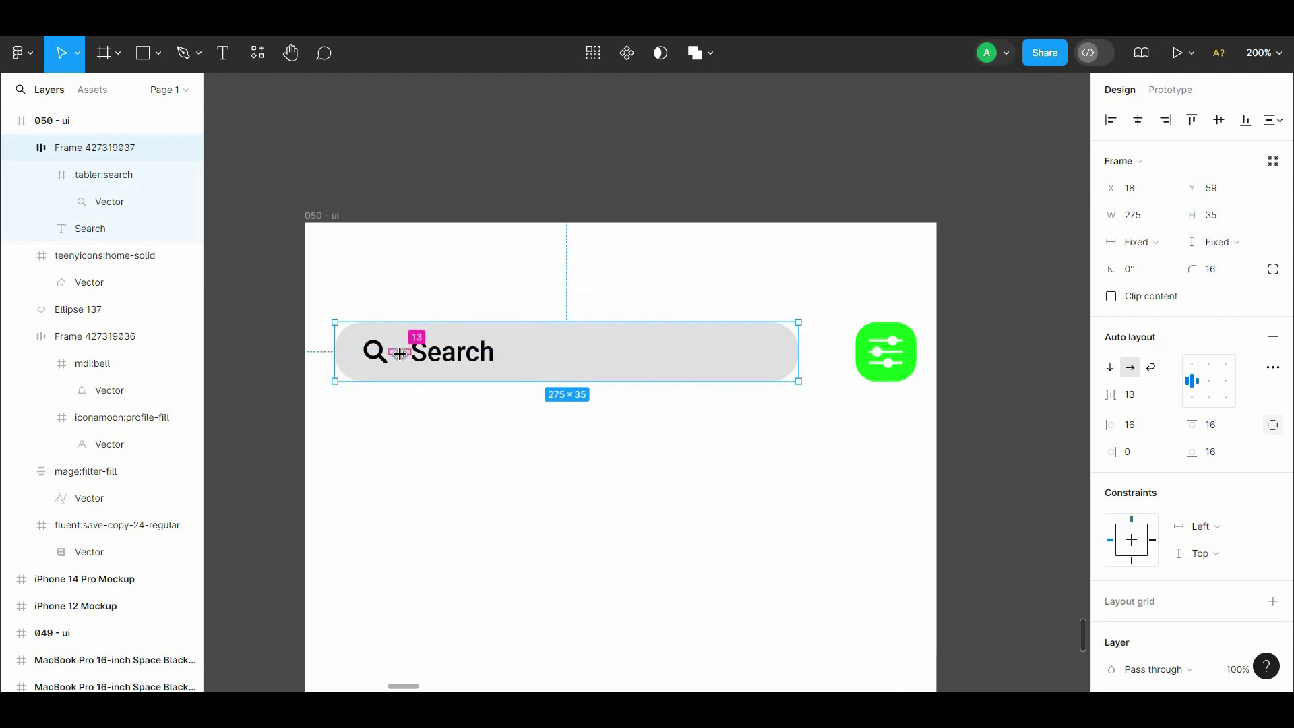
left_click_drag(400, 353, 398, 353)
left_click(375, 352)
left_click(819, 374)
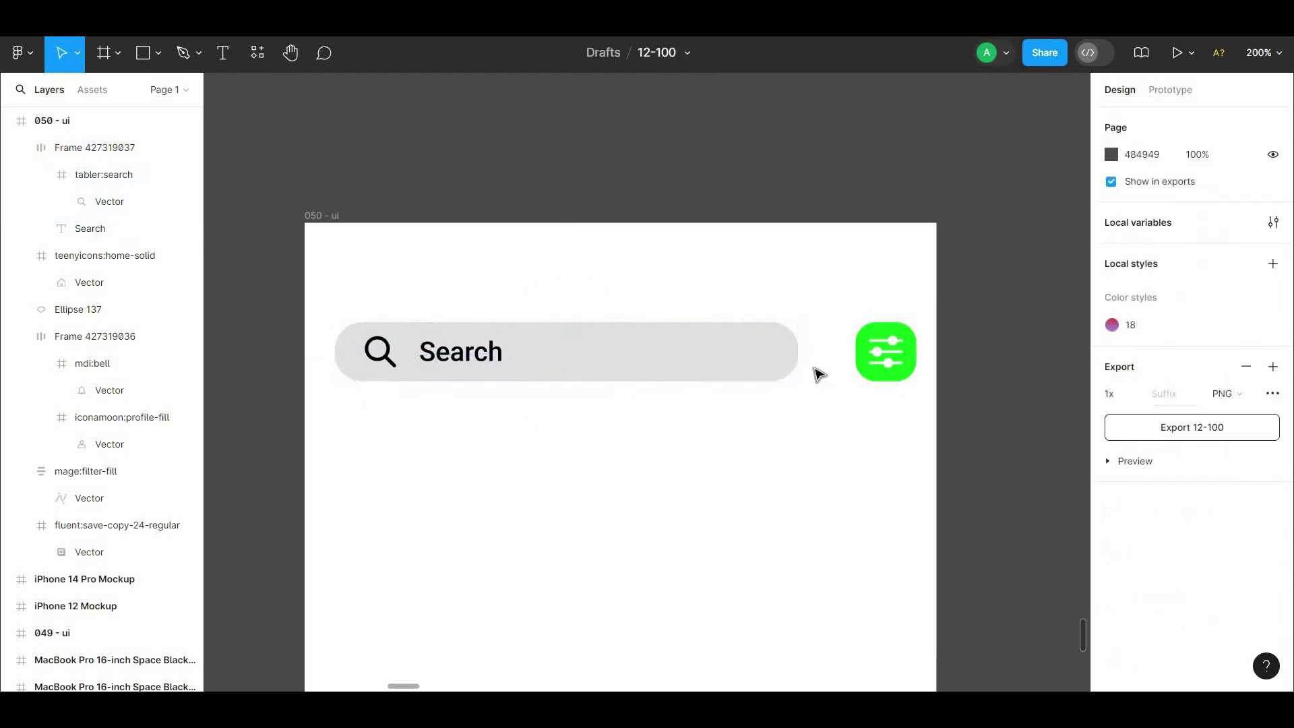
scroll(674, 337, "down", 2)
Lower the search bar's corner radius and nudge the filter button left
left_click(578, 312)
left_click_drag(1189, 269, 47, 271)
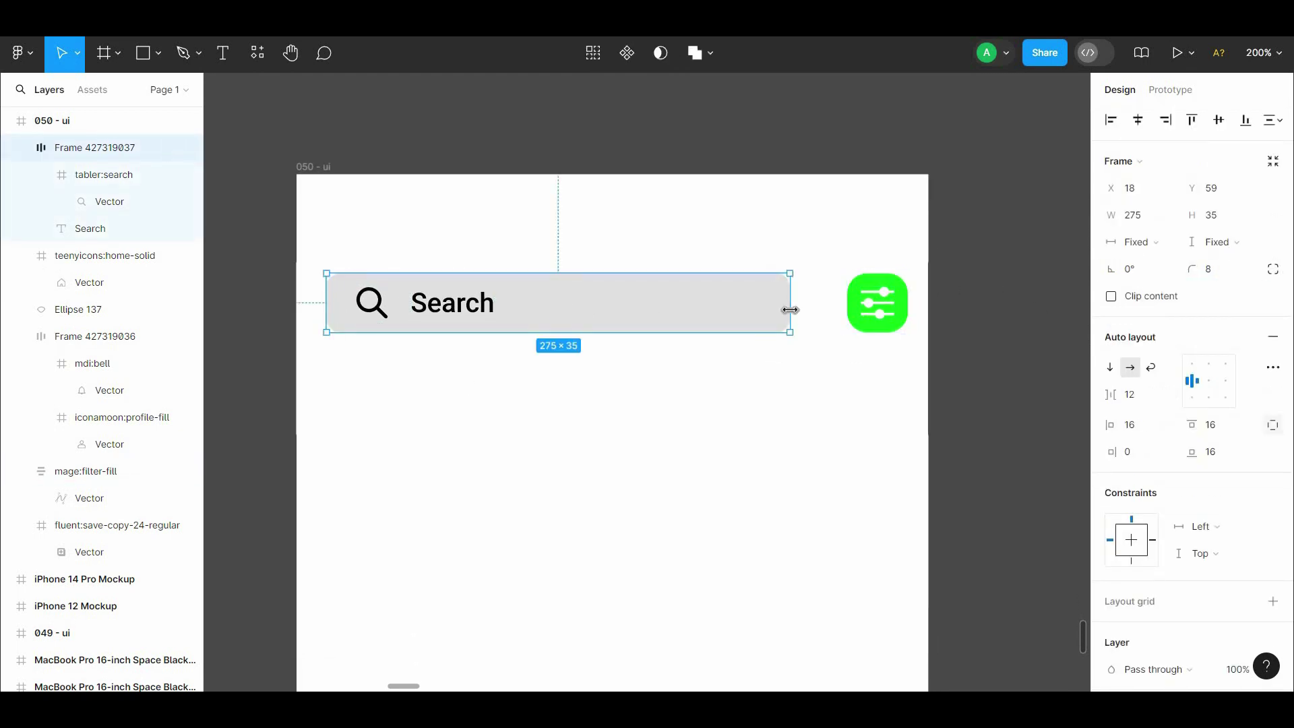
left_click(904, 325)
key("Left")
key("Left")
key("Left")
key("Left")
key("Left")
key("Left")
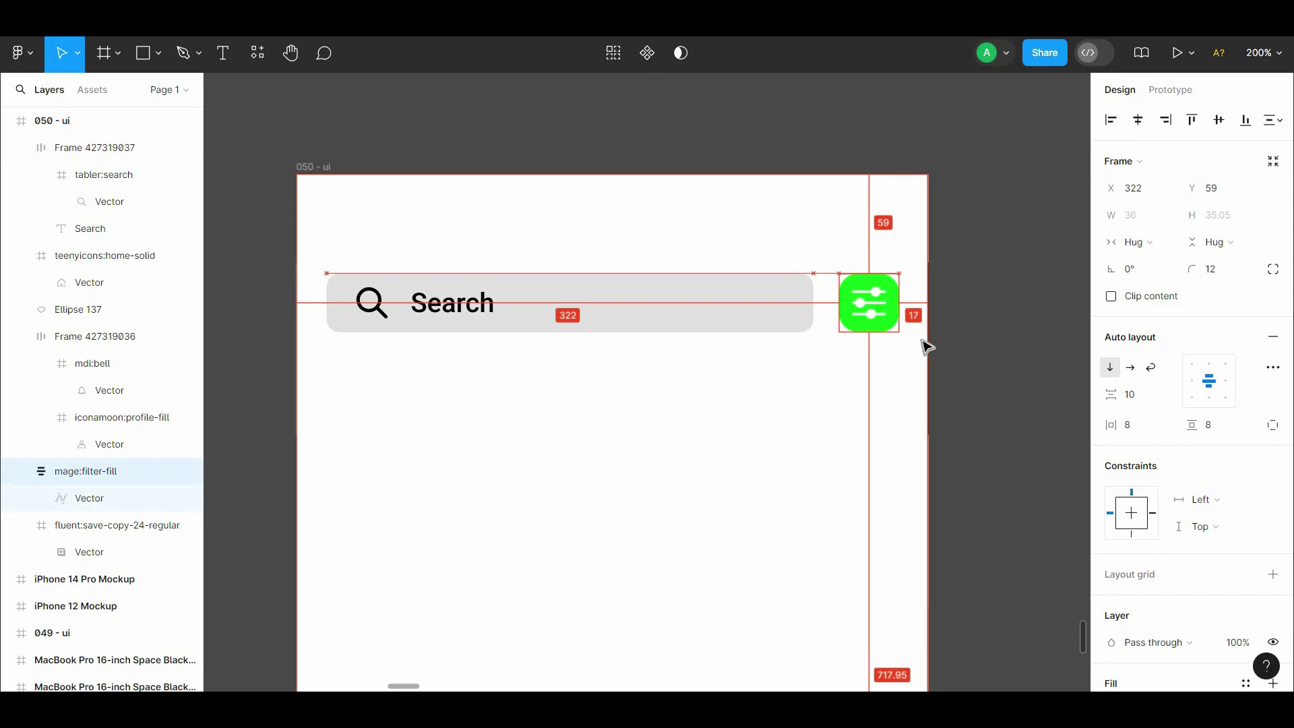
Widen the search bar toward the filter button to a width of 291
left_click(813, 313)
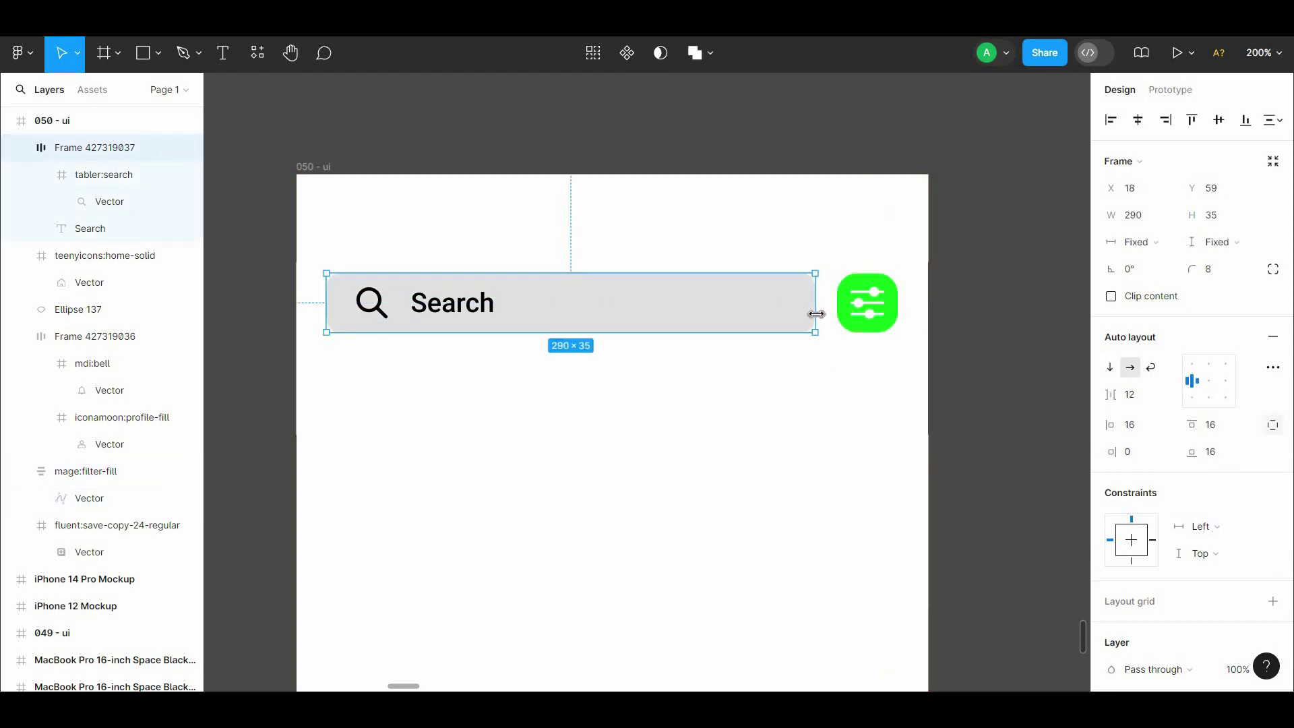
scroll(817, 314, "down", 2)
left_click(794, 257)
left_click_drag(824, 249, 835, 248)
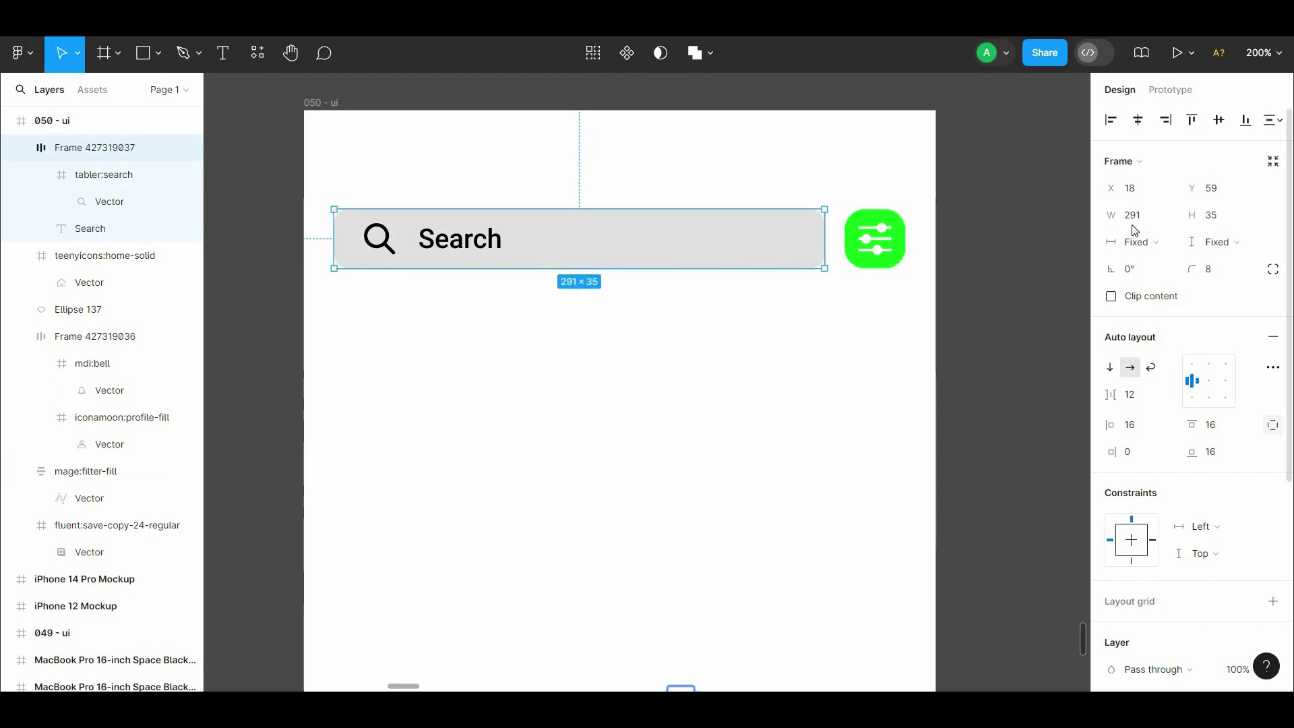
key("Escape")
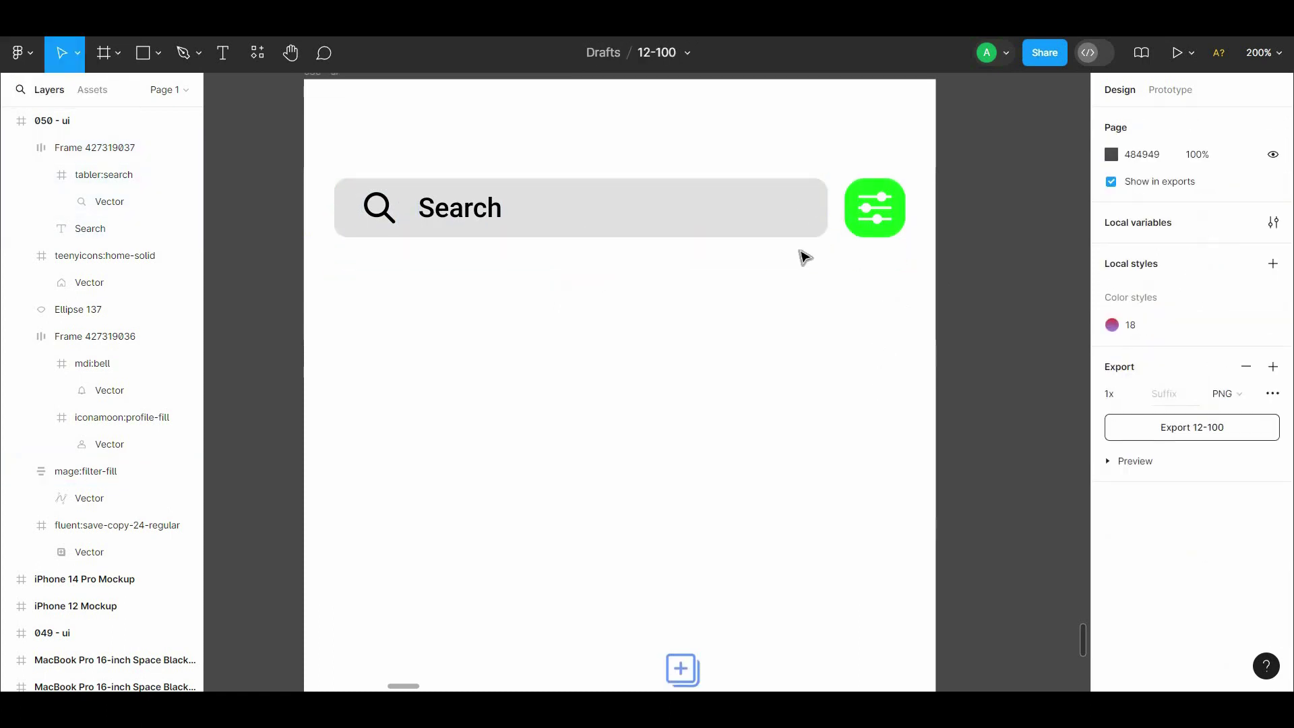
Give the search bar a white ffffff fill and an inner shadow with increased blur
scroll(1289, 372, "down", 4)
left_click(1112, 486)
type("ffffff")
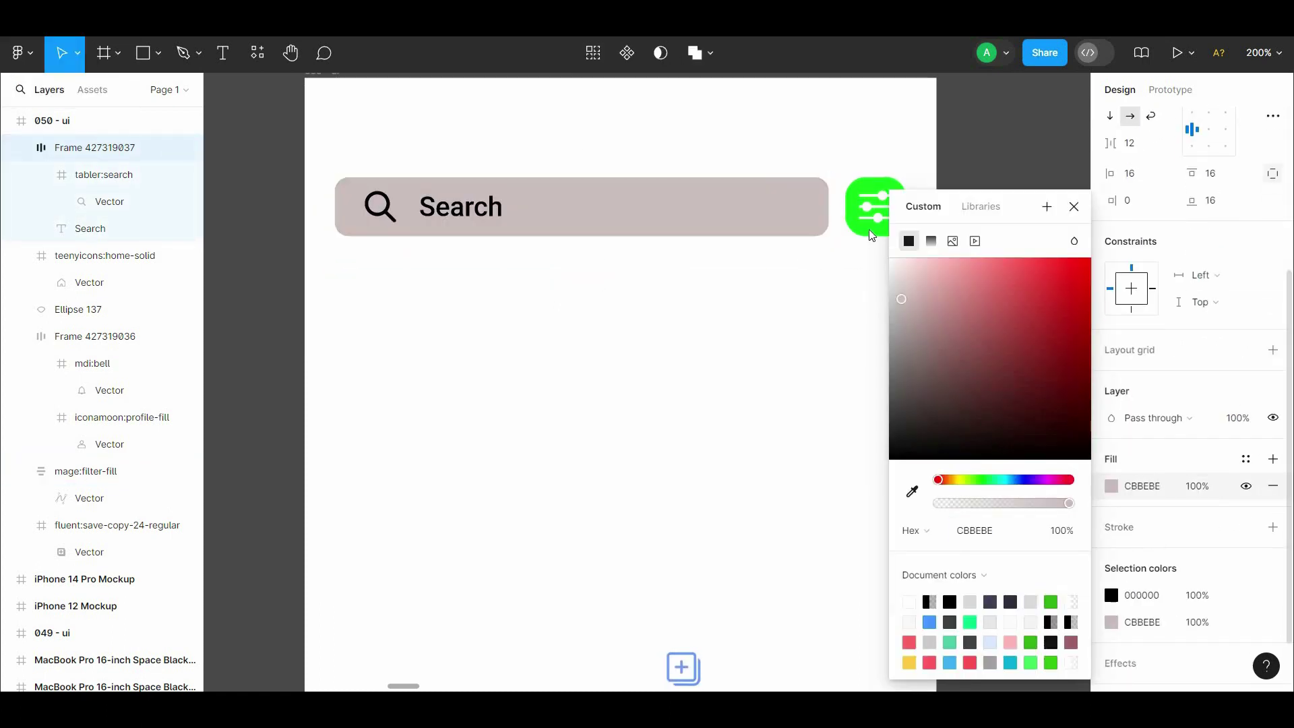
key("Return")
scroll(1252, 494, "down", 2)
left_click(1273, 588)
left_click(1111, 615)
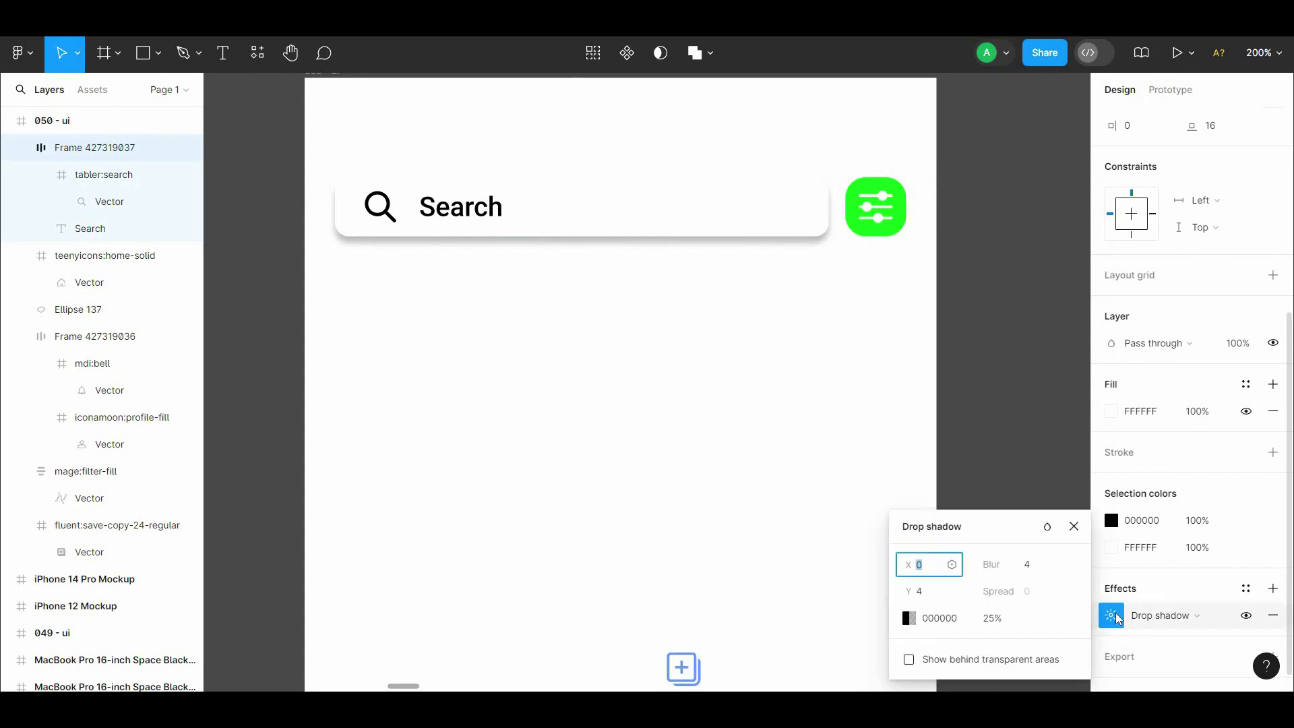
left_click(1179, 616)
left_click(1151, 592)
left_click_drag(910, 605, 1120, 605)
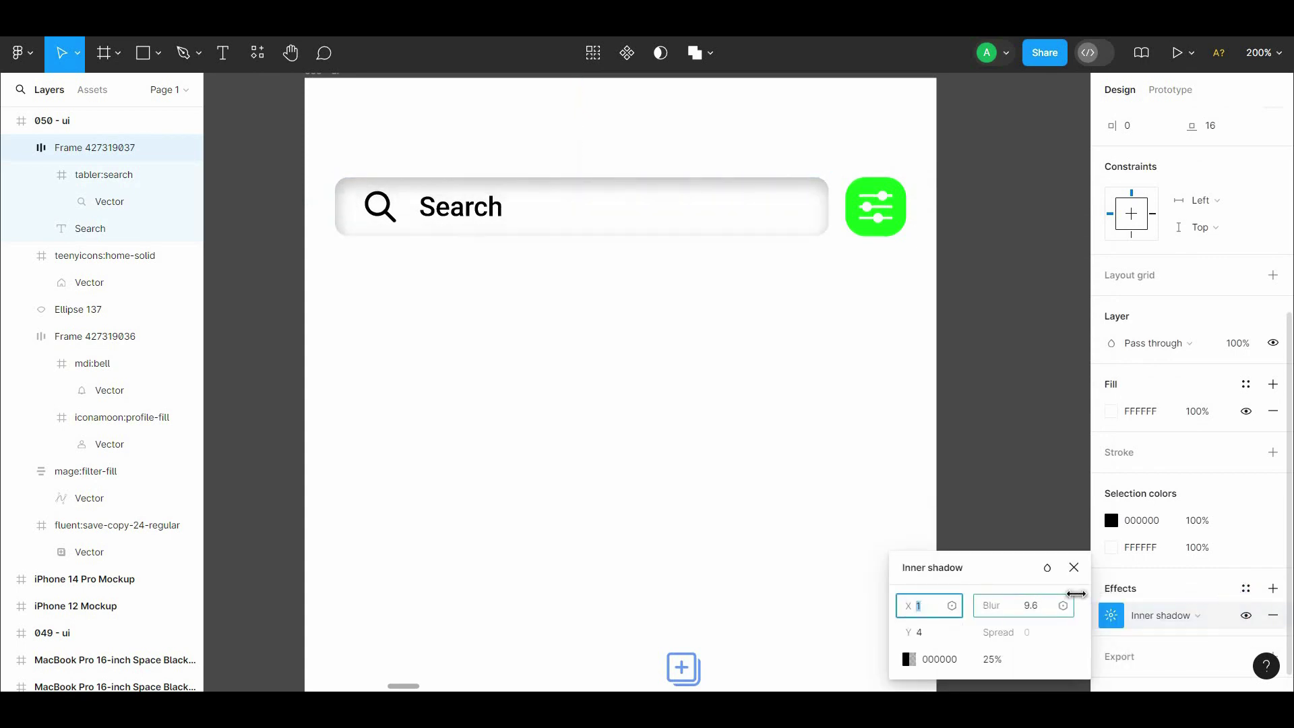
Change the search bar fill to pale green and recolour the icon and Search text grey
left_click(1112, 548)
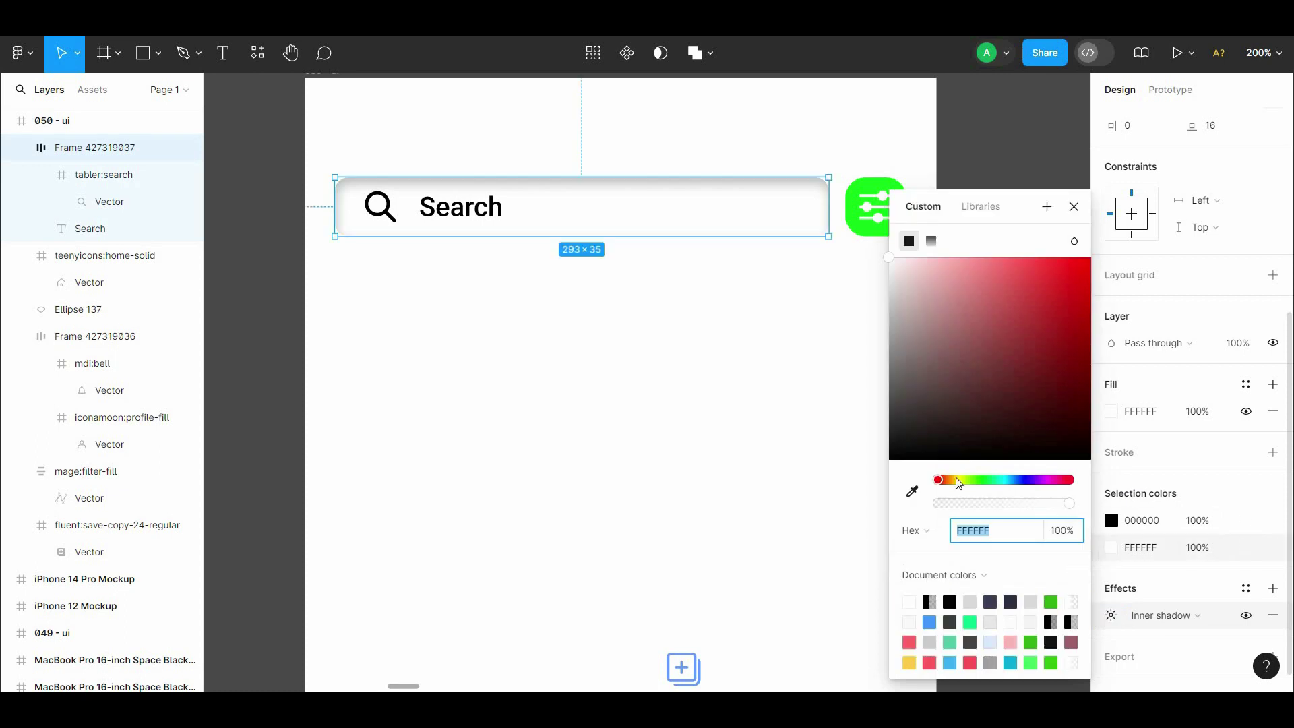
left_click(910, 488)
left_click(922, 255)
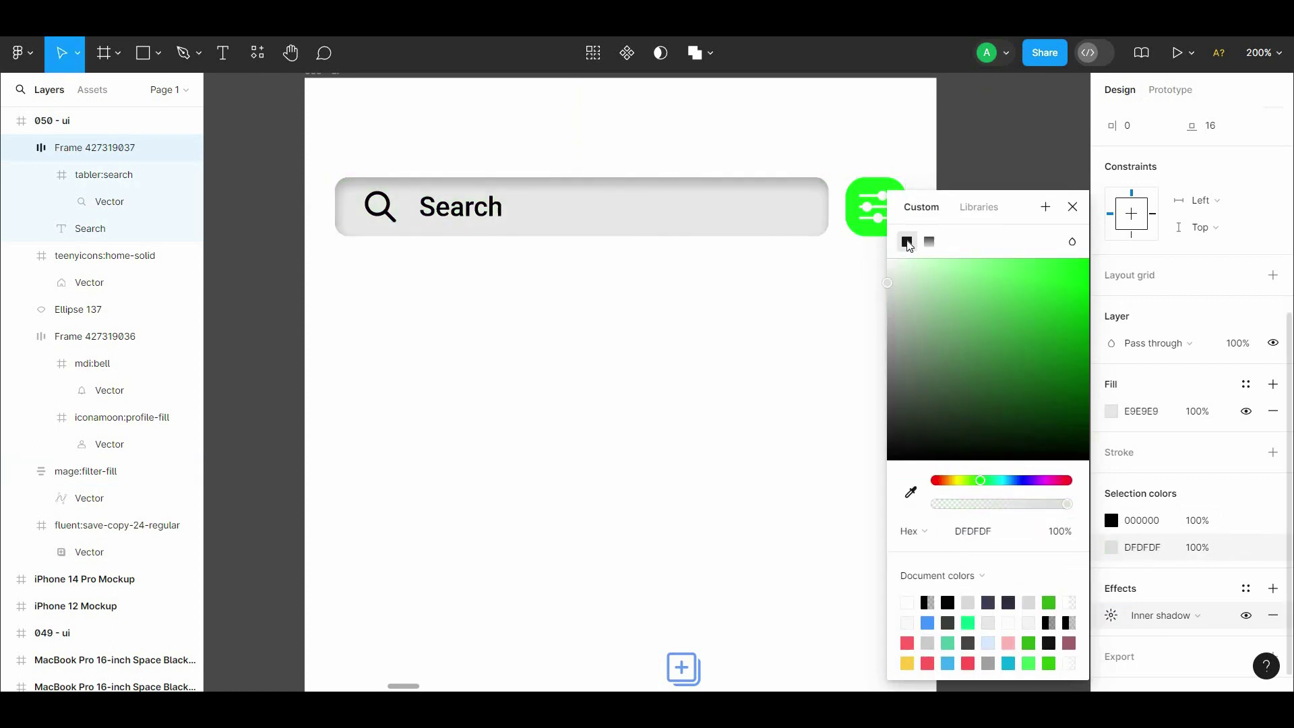
left_click(465, 212)
left_click(379, 216, "shift")
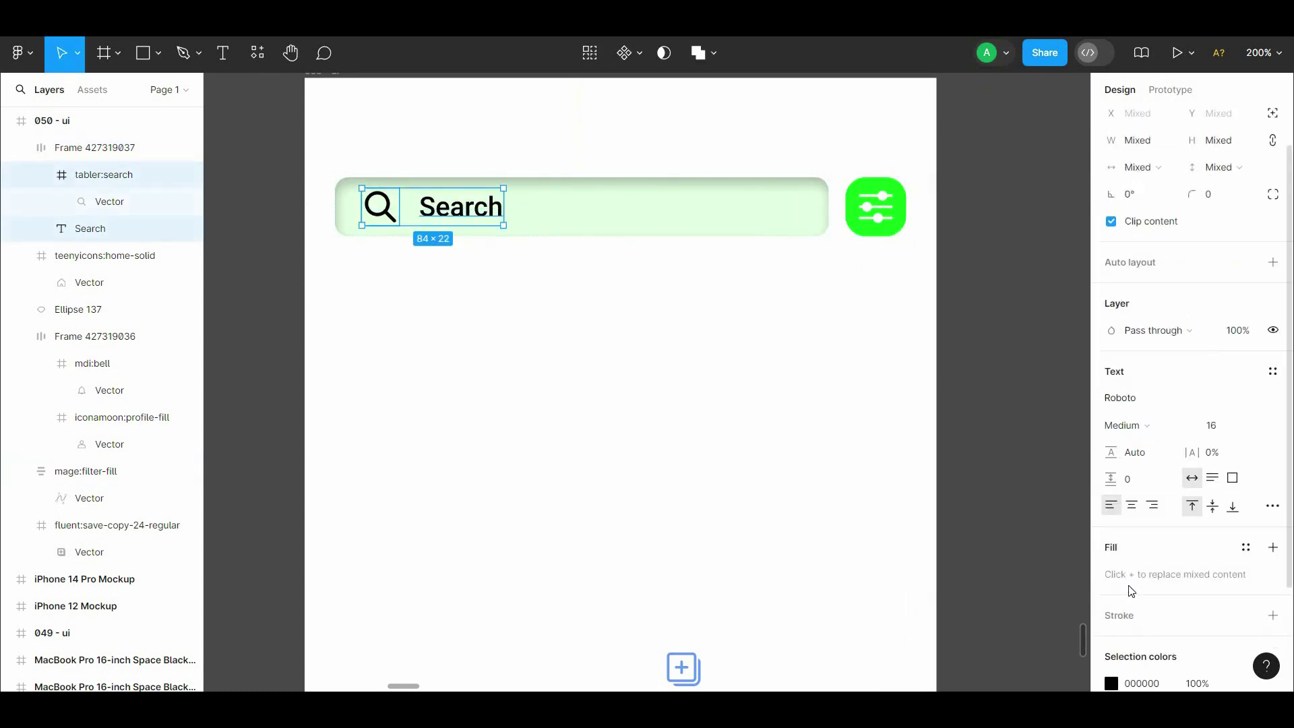
left_click(1112, 684)
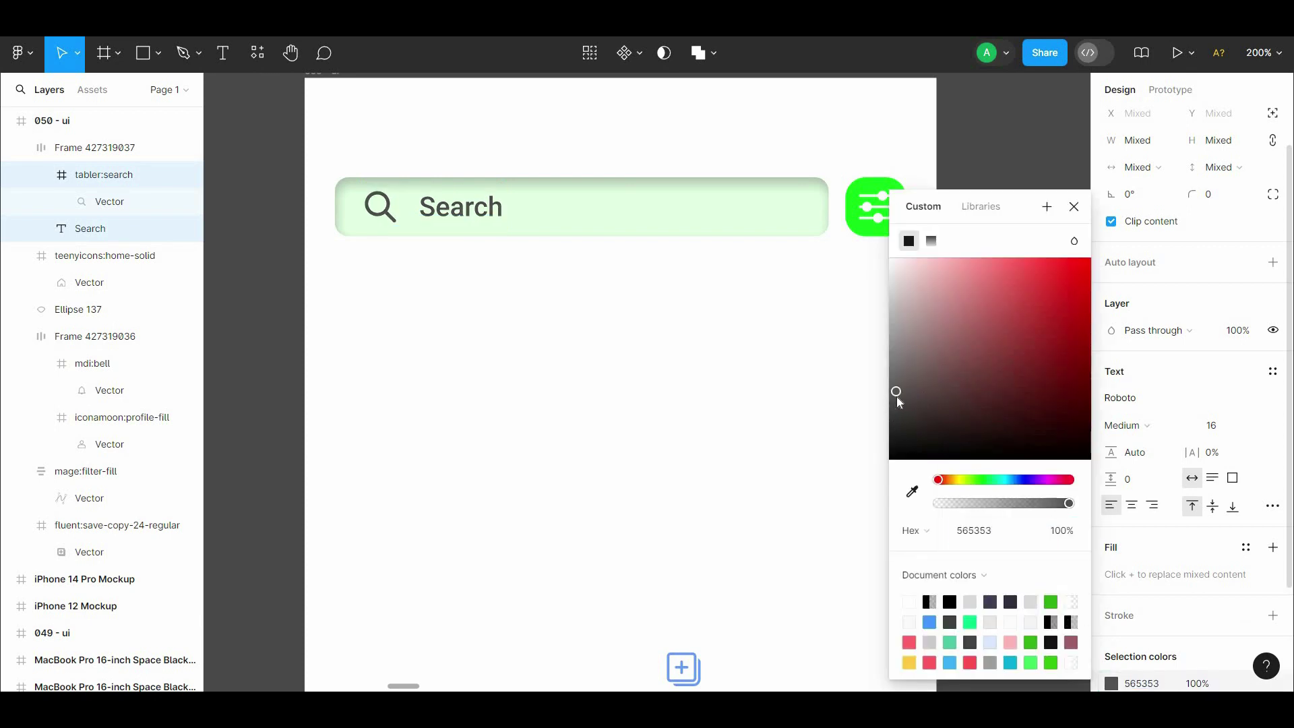
left_click(717, 374)
Resize the search bar and green filter button to a height of 41
left_click(722, 229)
left_click_drag(723, 239, 722, 246)
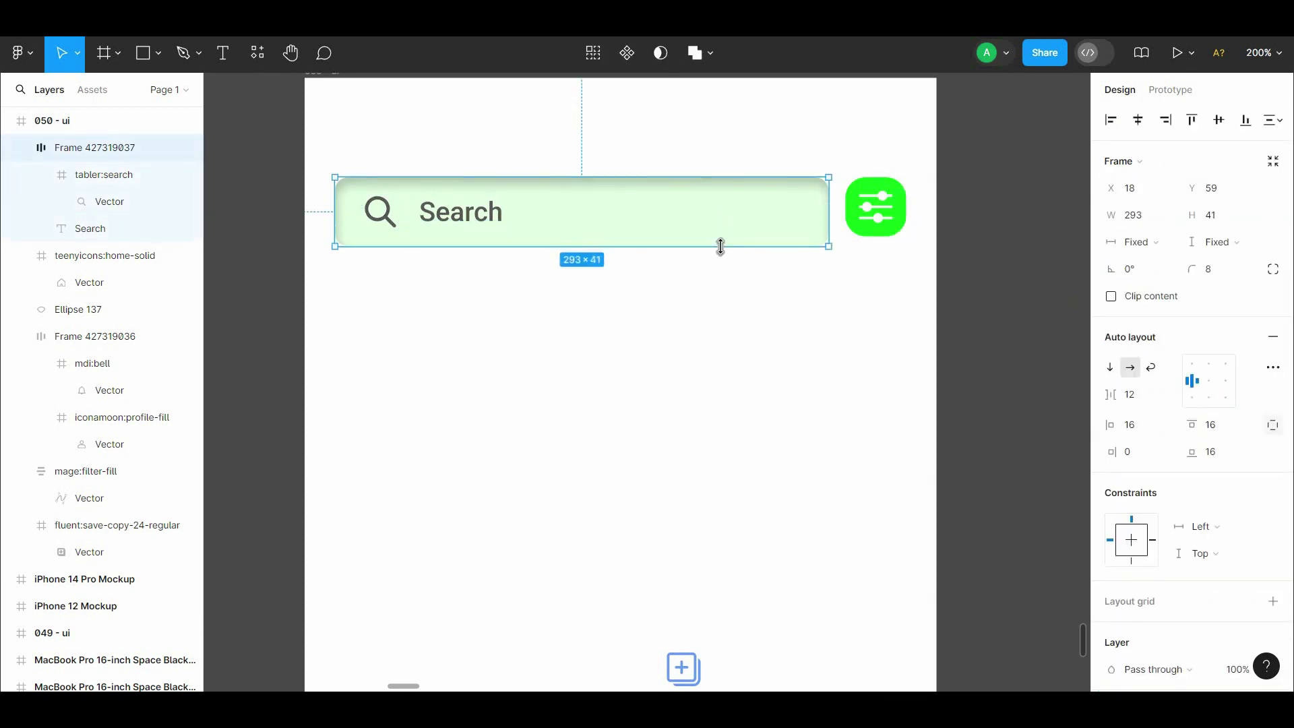
left_click(875, 209)
left_click_drag(864, 237, 838, 218)
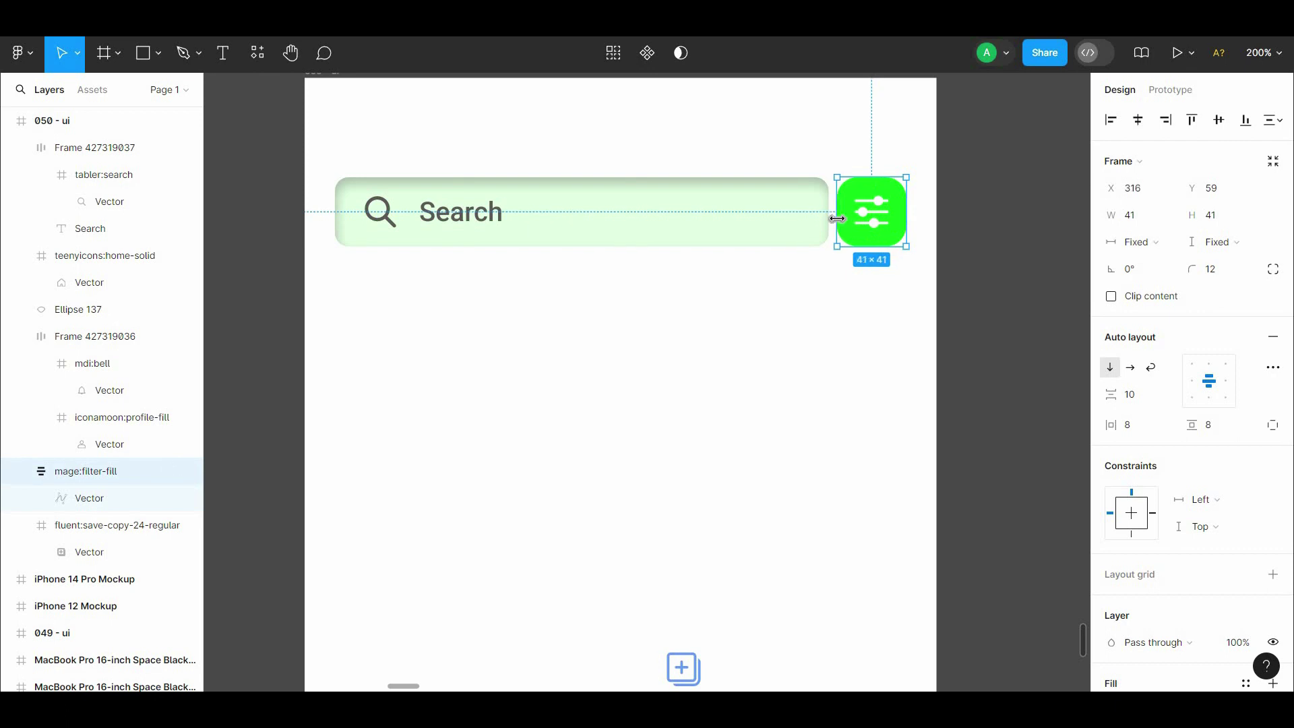
scroll(863, 270, "down", 2)
left_click(719, 203)
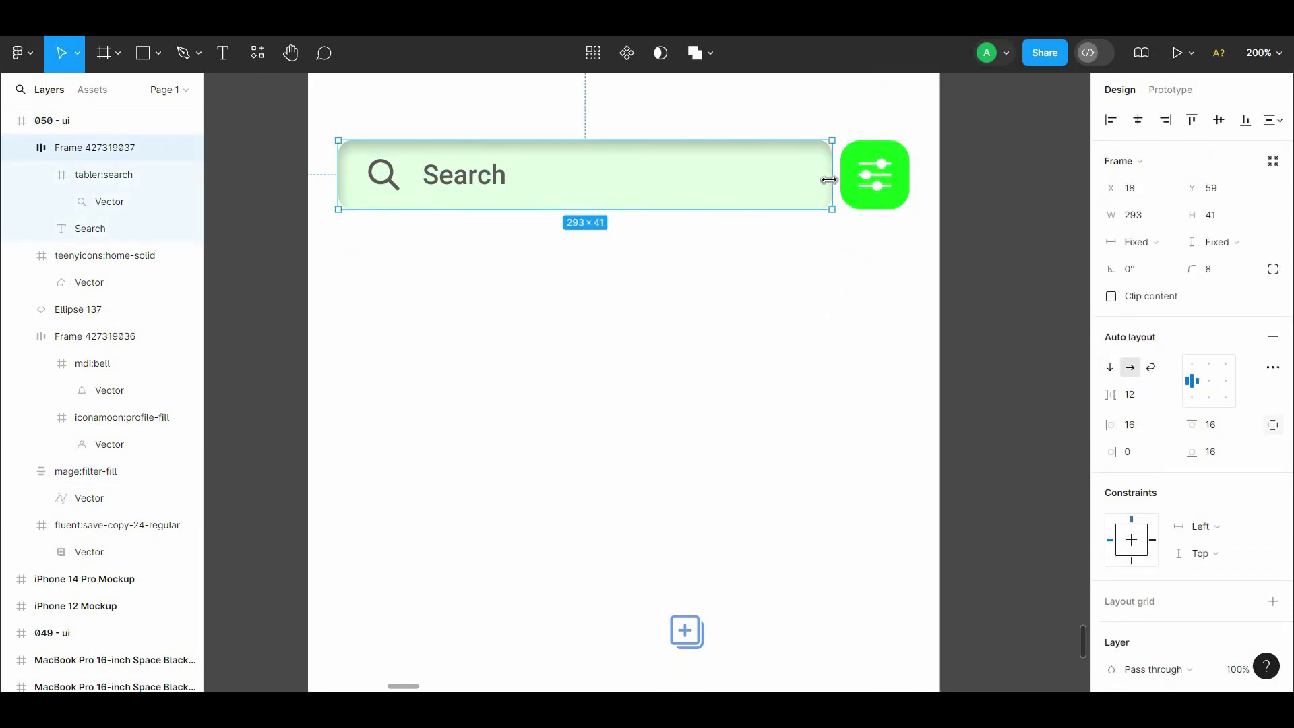
left_click(832, 285)
scroll(808, 276, "up", 2)
left_click(740, 263)
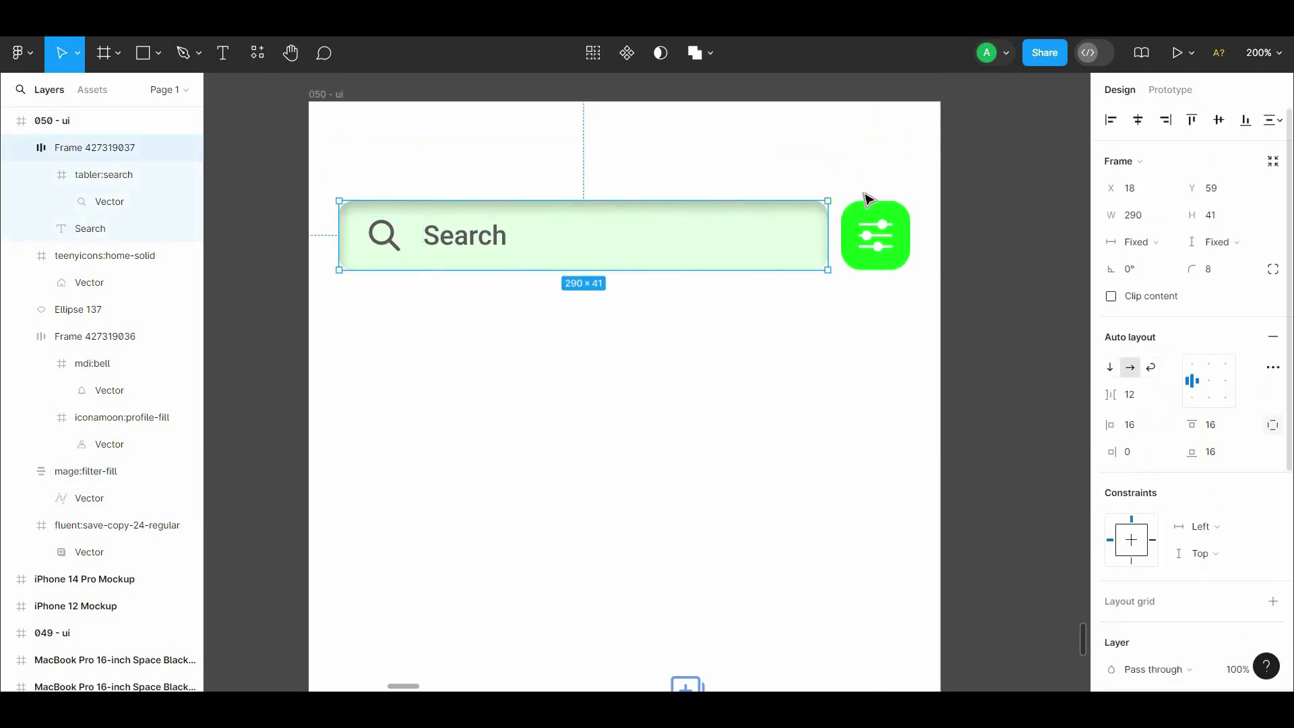
Add an inner shadow with X offset 2 to the filter button
left_click(866, 216)
scroll(1186, 405, "down", 5)
left_click(1273, 524)
left_click(1160, 551)
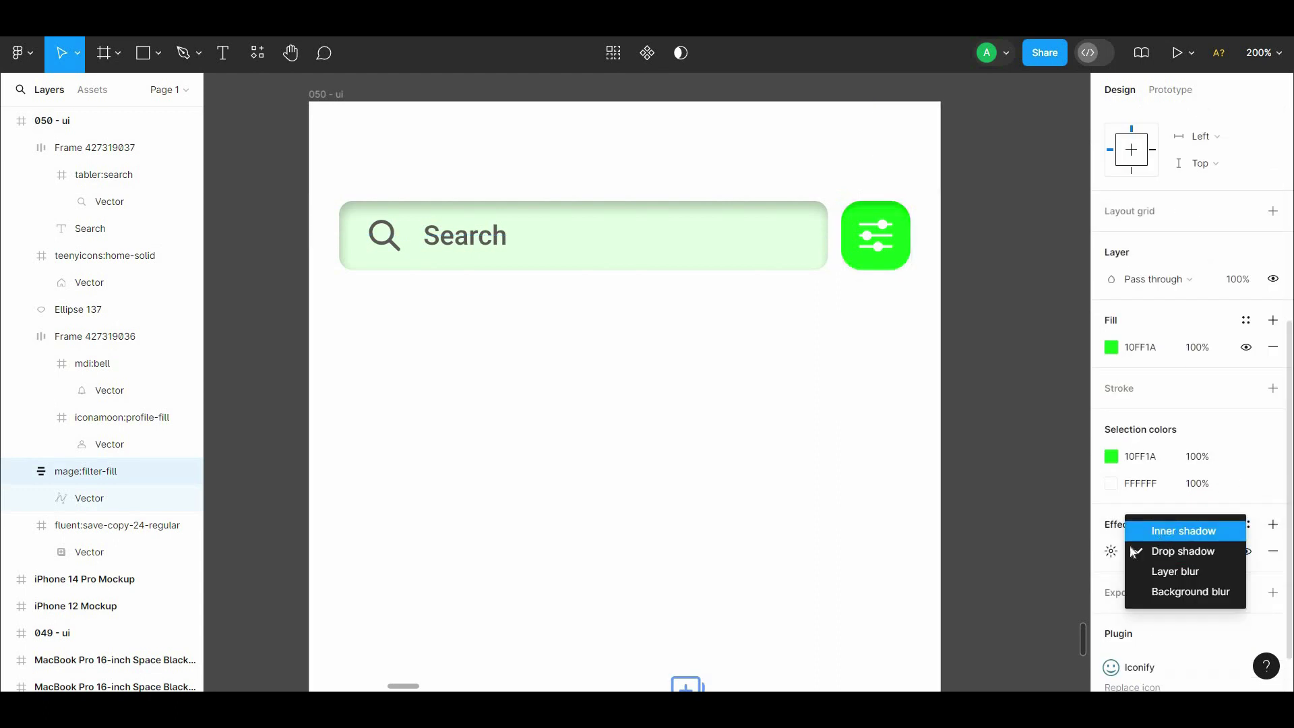
left_click(1184, 528)
left_click(1112, 551)
left_click(950, 593)
type("2")
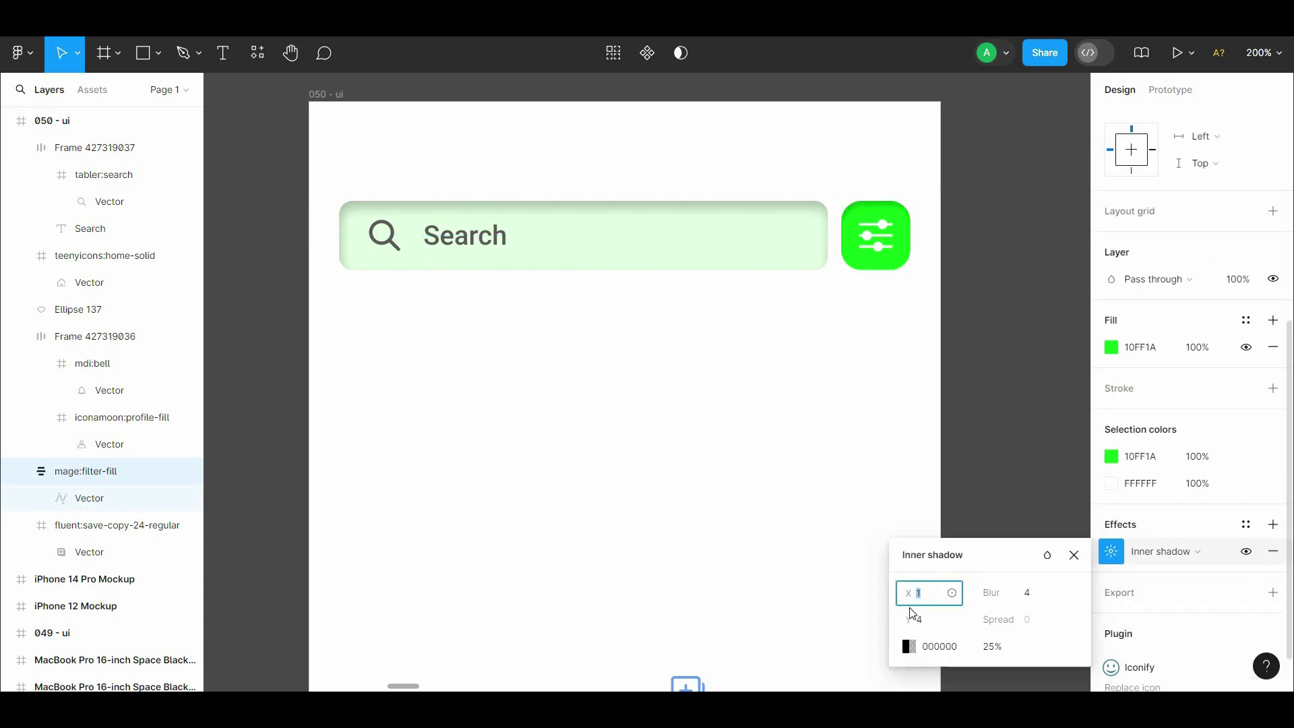
left_click(1020, 443)
Add an outline to the search bar and keep its fill white after undoing a green trial
key("shift+0")
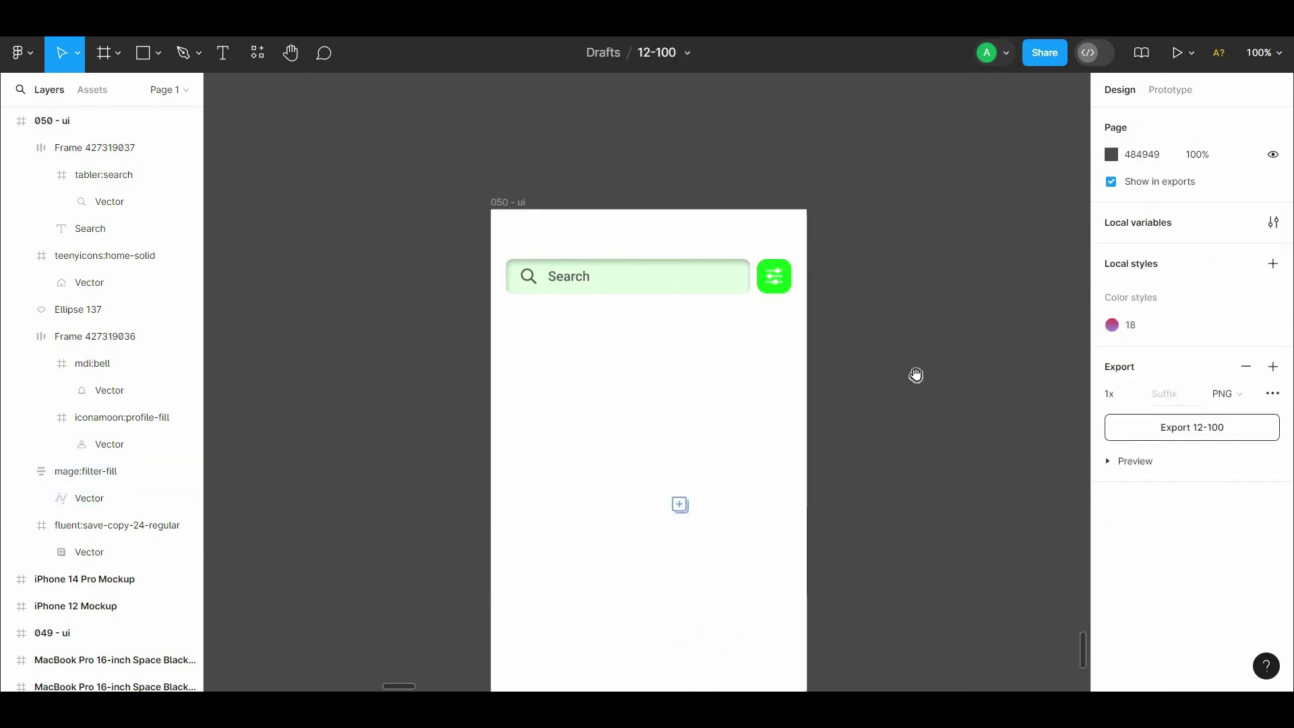
scroll(917, 337, "down", 3)
left_click(700, 164)
scroll(1274, 417, "down", 4)
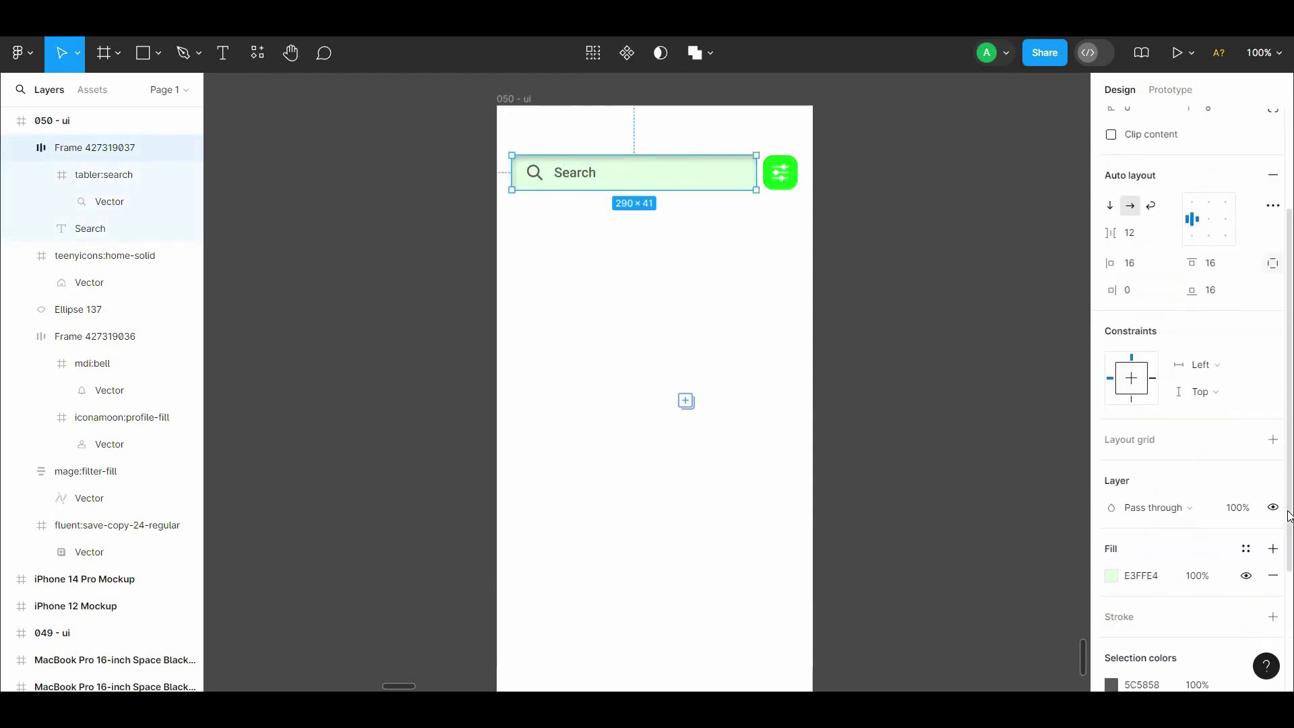
scroll(1284, 545, "down", 1)
left_click(1272, 569)
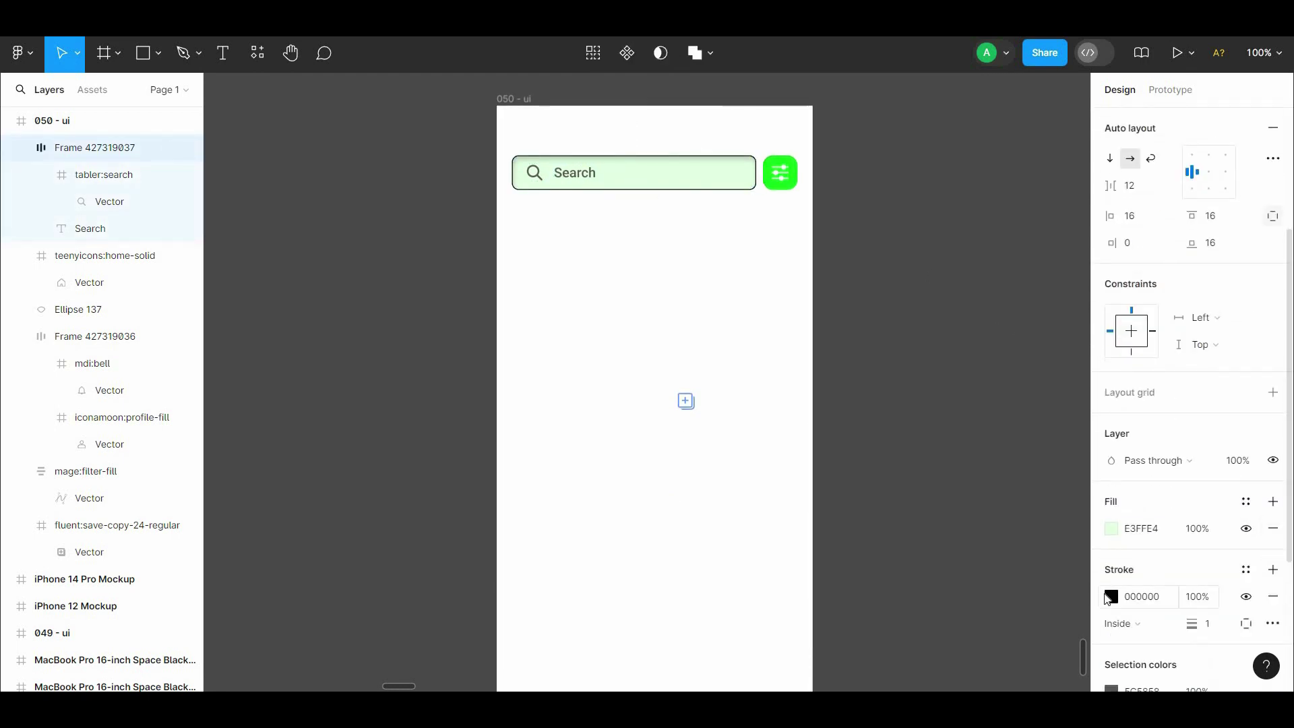
left_click(1111, 529)
left_click(890, 259)
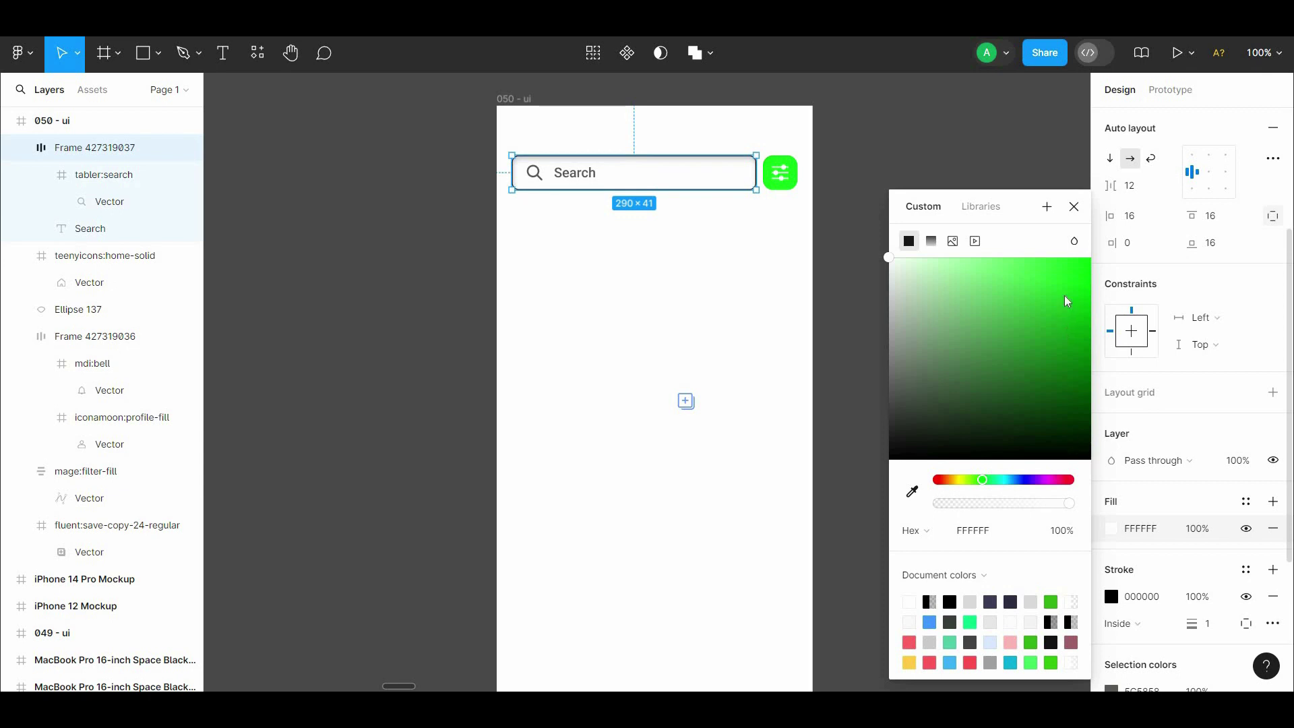
left_click_drag(1067, 301, 1106, 240)
key("ctrl+z")
Set the search icon and Search text colour to FFFFFF
left_click(575, 172)
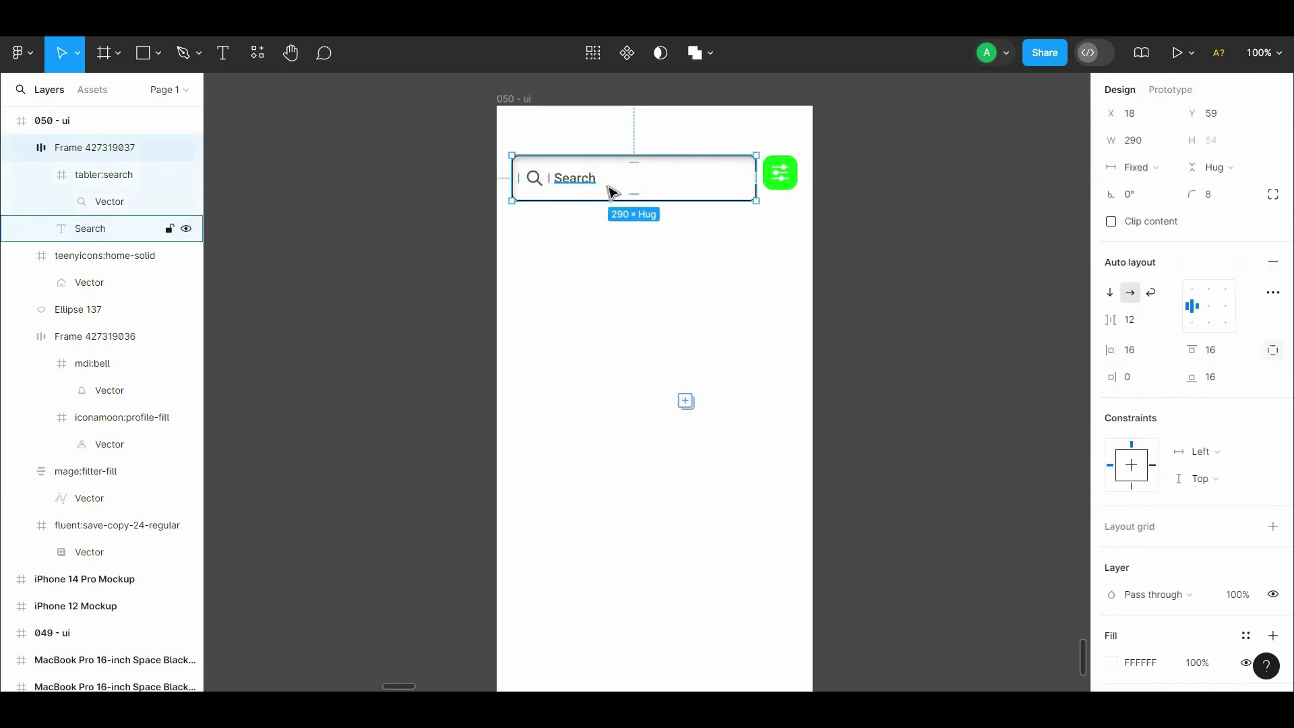
left_click(535, 172, "shift")
left_click(1111, 683)
type("FFFFFF")
key("Return")
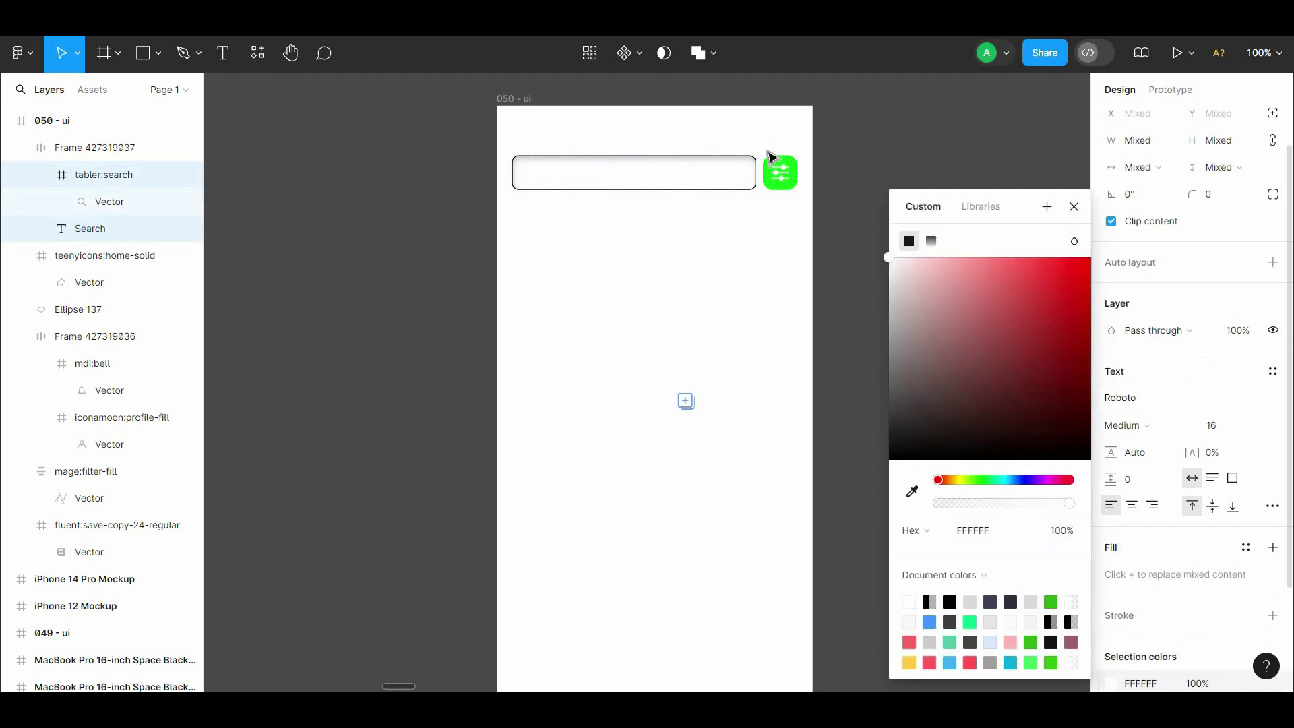
key("Escape")
Try a 5B5B5B fill and FFFFFF outline on the search bar, then remove the outline
scroll(1283, 535, "down", 3)
left_click(1112, 462)
type("5B5B5B")
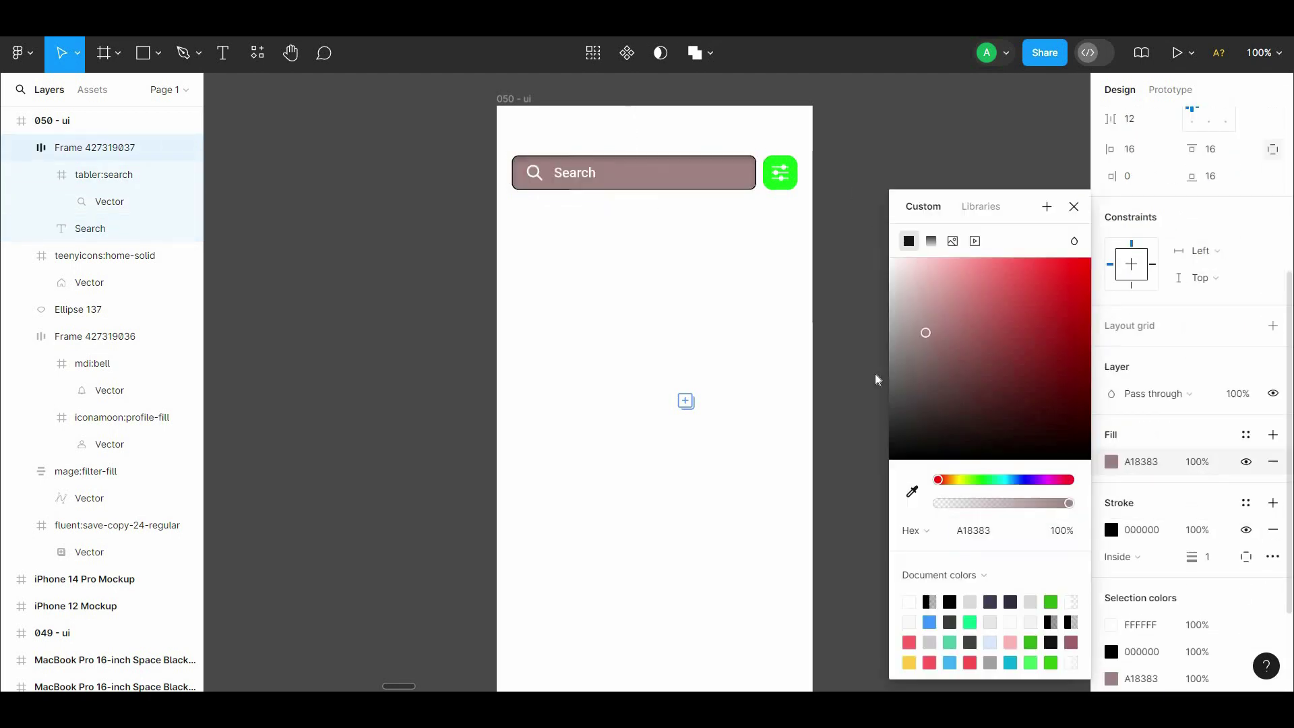
key("Return")
left_click(1121, 531)
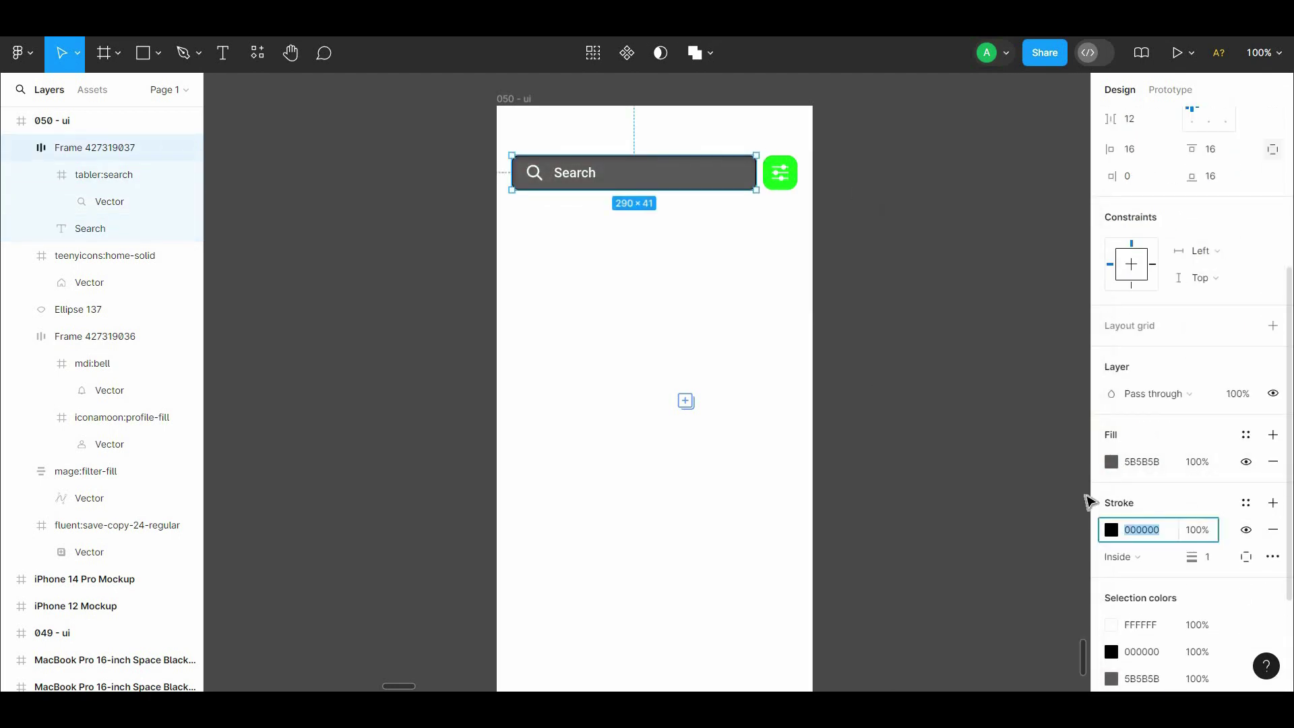
type("FFFFFF")
key("Return")
left_click(1112, 530)
left_click(1273, 530)
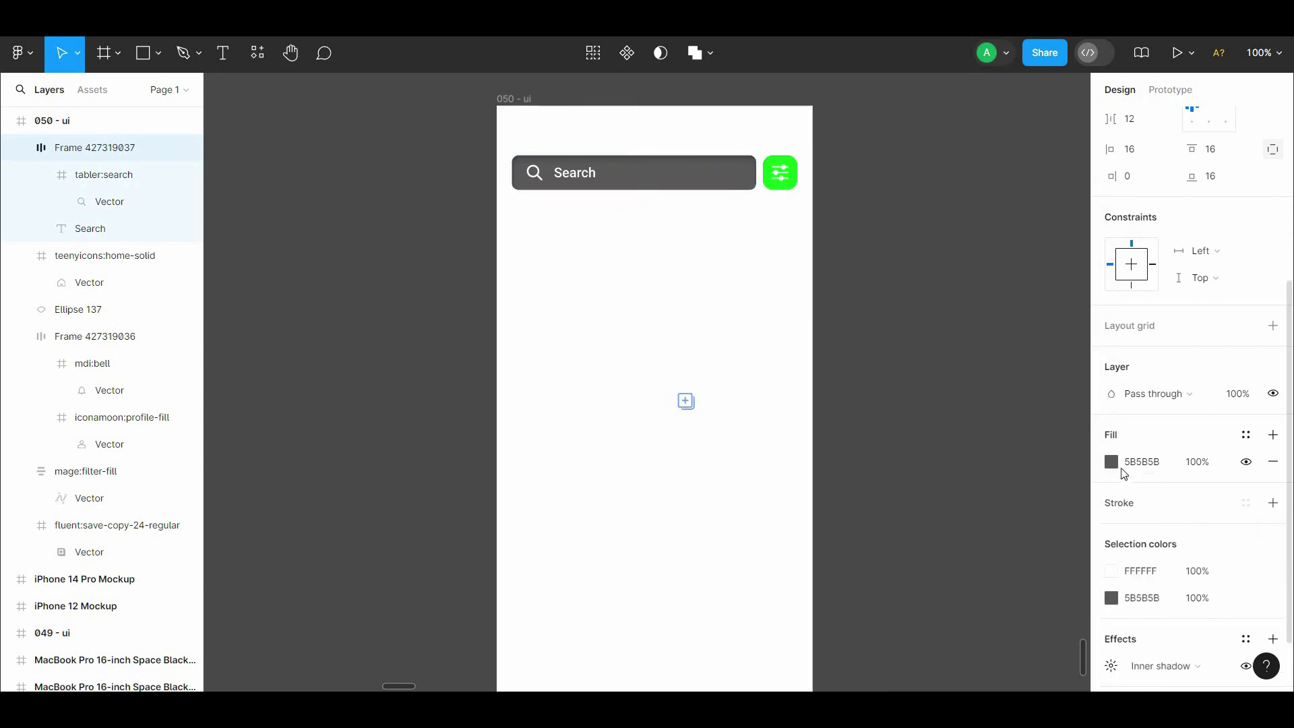
Try light grey and sampled green fills, then remove the search bar's fill entirely
left_click(1112, 462)
mouse_move(941, 367)
left_mouse_down()
mouse_move(889, 294)
mouse_move(889, 322)
left_mouse_up()
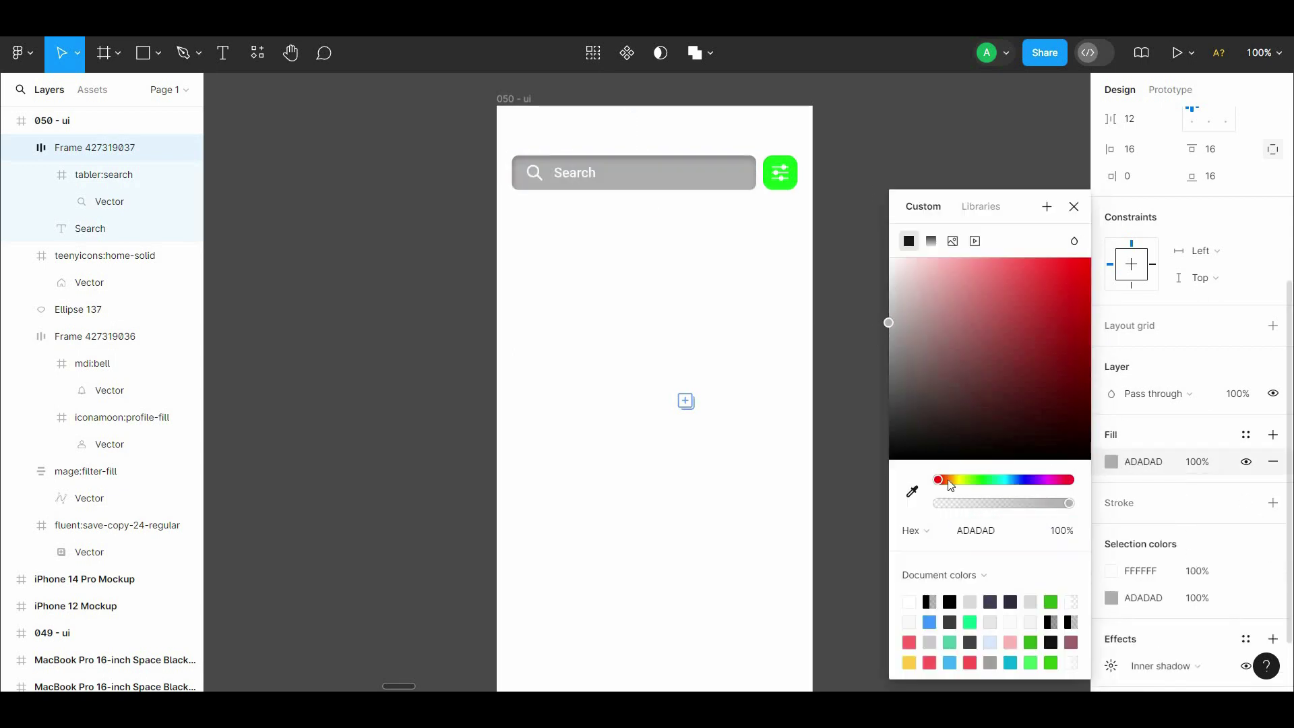
left_click(912, 491)
left_click(796, 170)
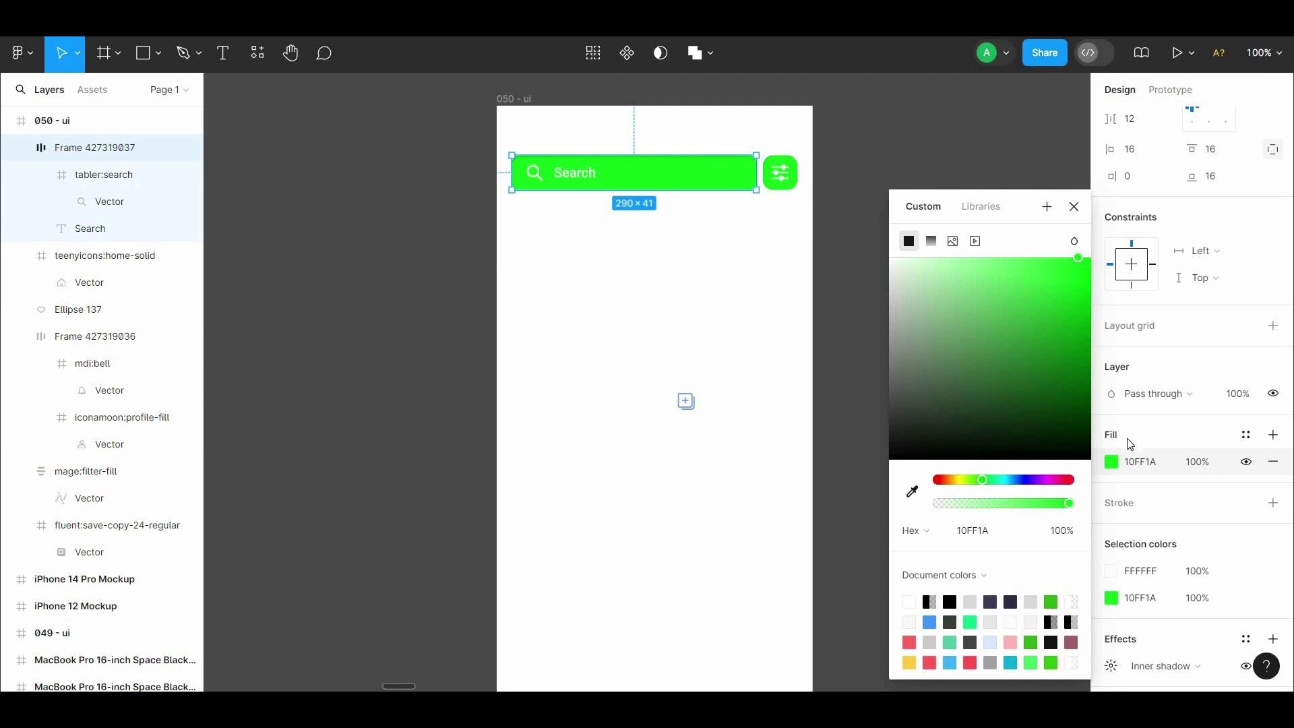
left_click_drag(1010, 258, 946, 368)
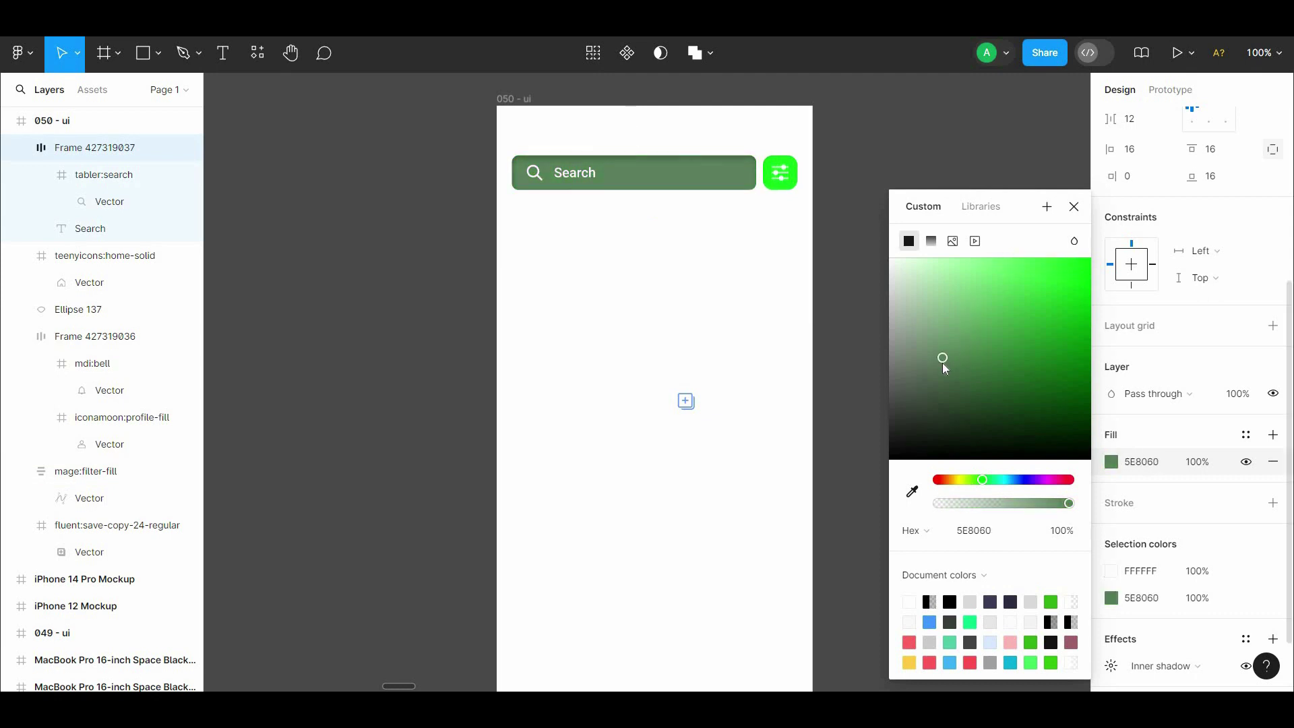
left_click(1274, 463)
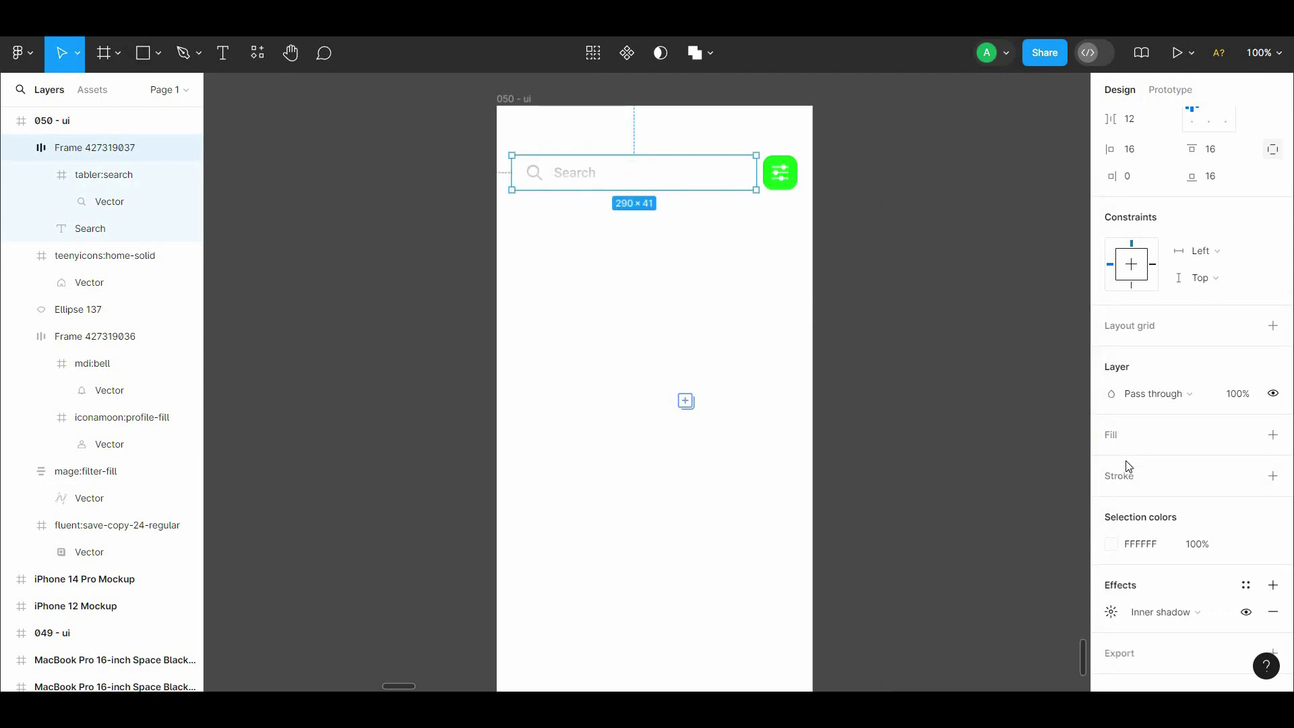
Recolour the icon and Search text grey 888888 and check the black outline colour
key("Return")
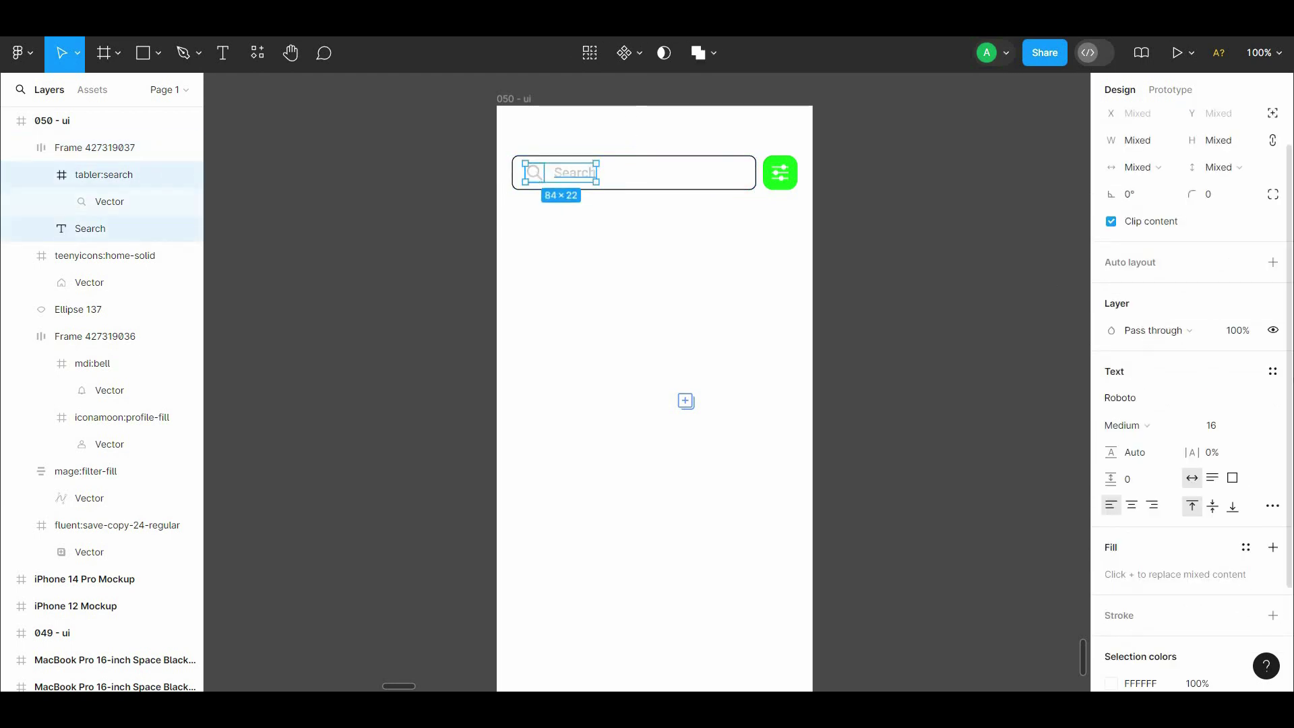
scroll(1187, 491, "down", 2)
left_click(1111, 547)
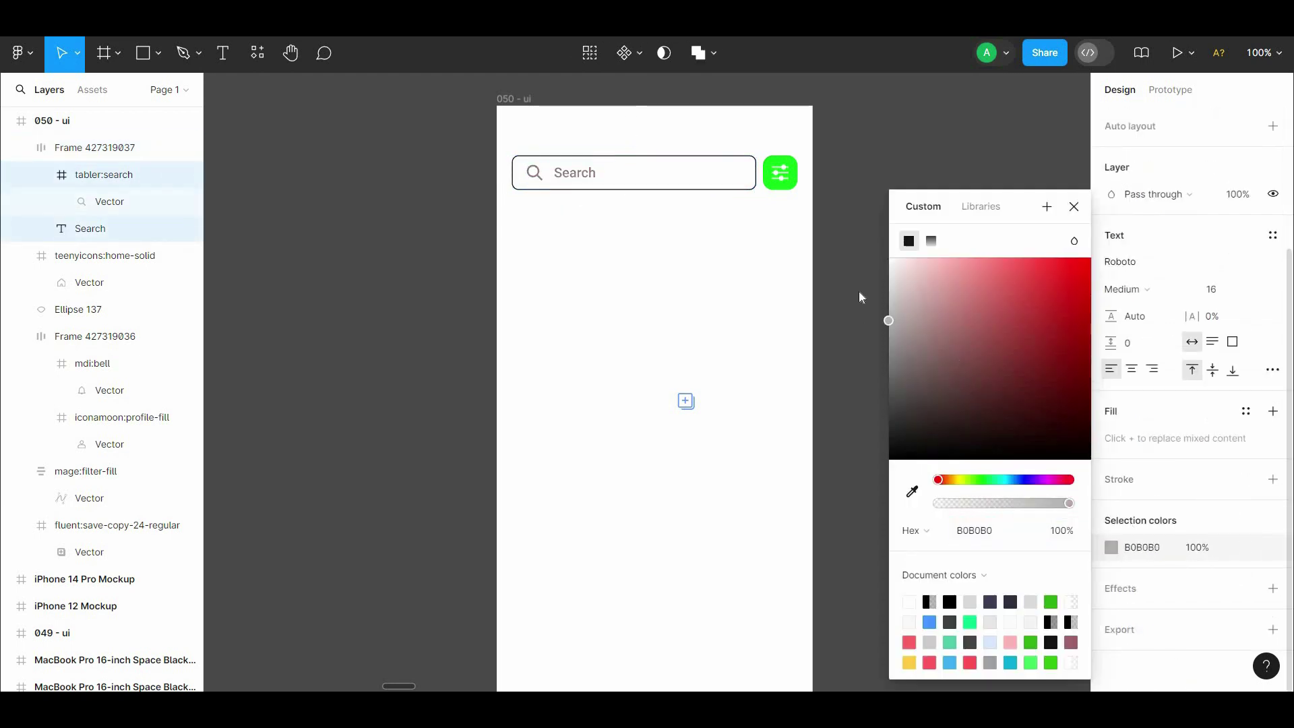
left_click_drag(871, 347, 862, 358)
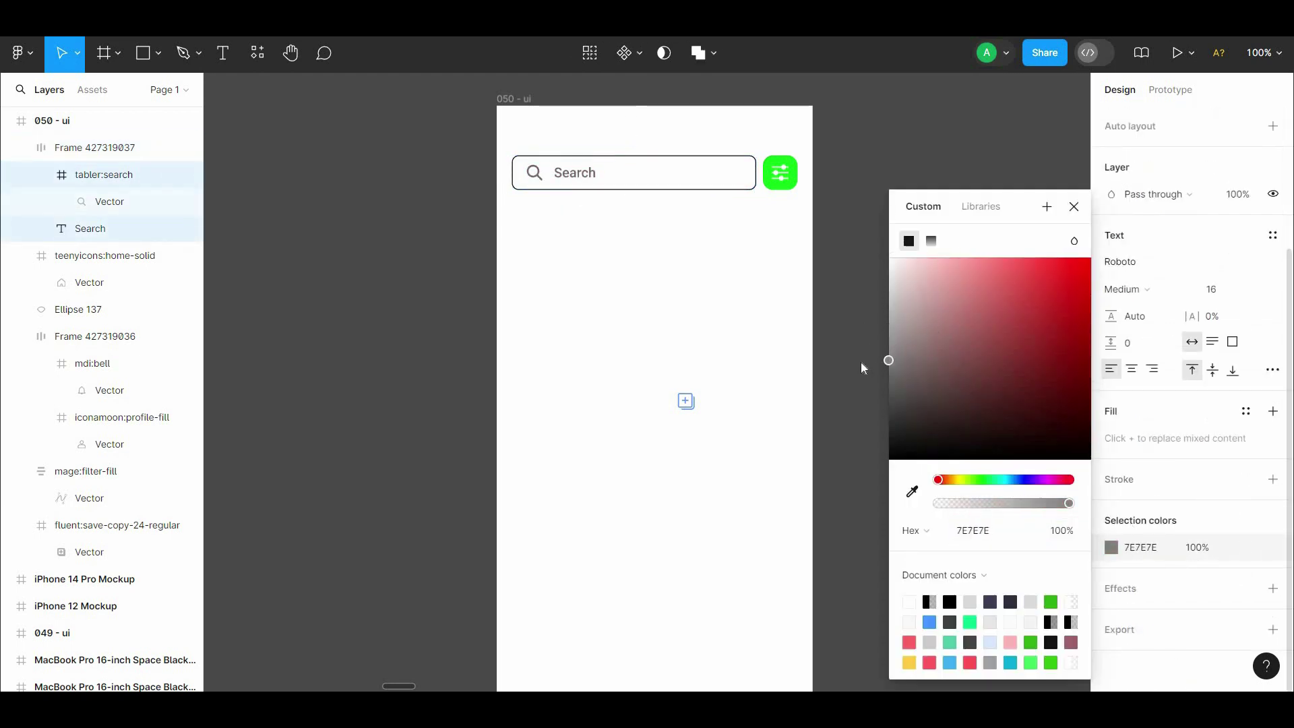
key("Escape")
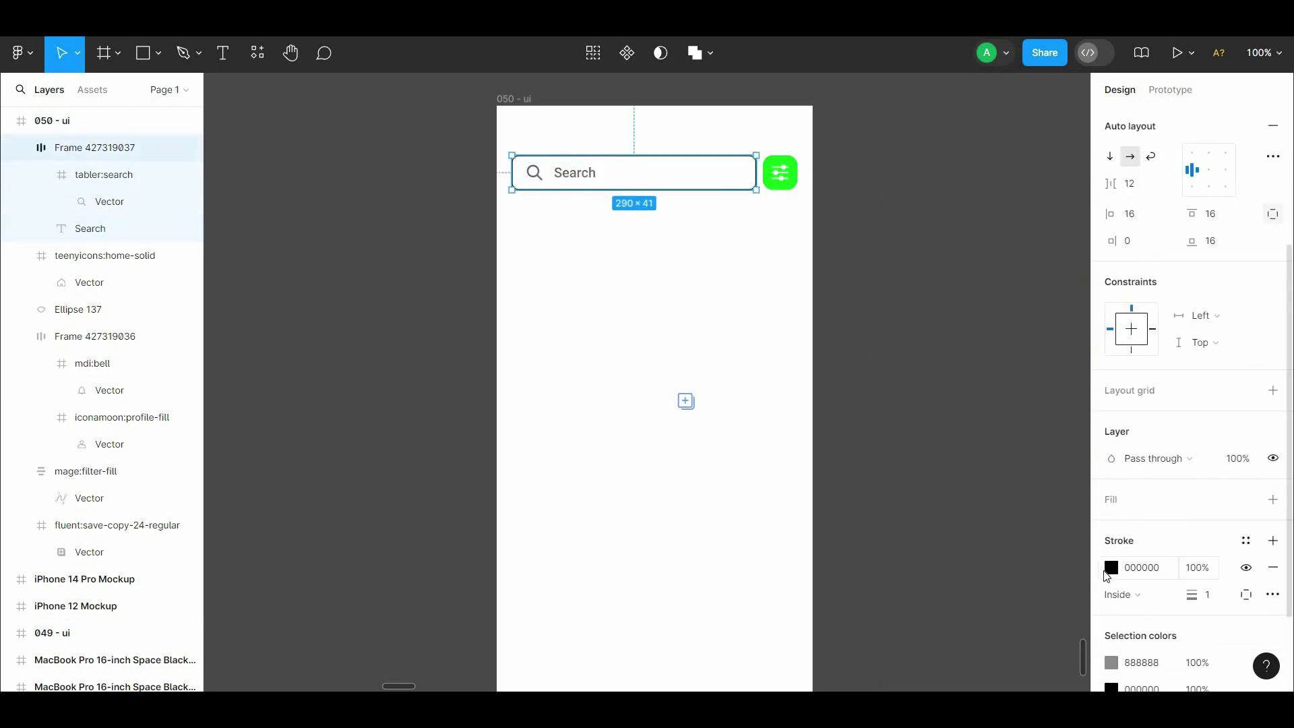
left_click(1112, 567)
left_click(833, 367)
Move the save-copy icon further down the blank phone screen
scroll(701, 362, "down", 1)
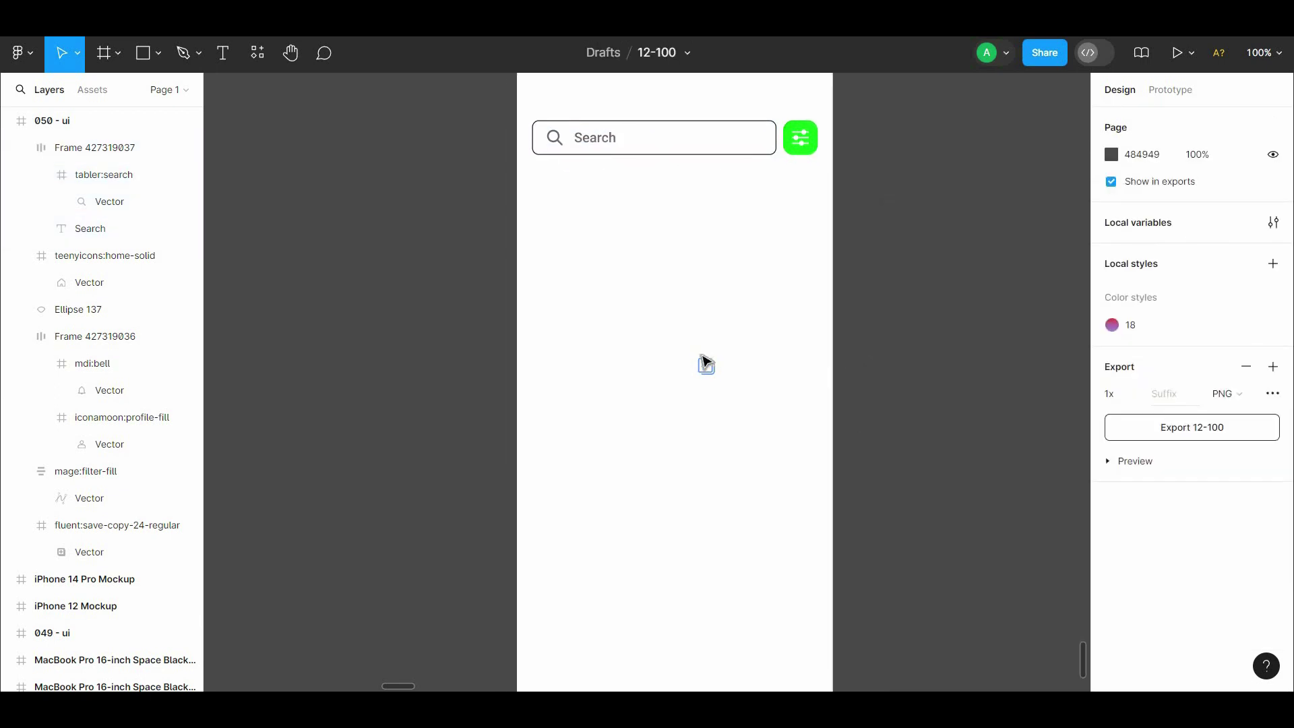
left_click_drag(704, 365, 712, 501)
left_click_drag(878, 508, 906, 327)
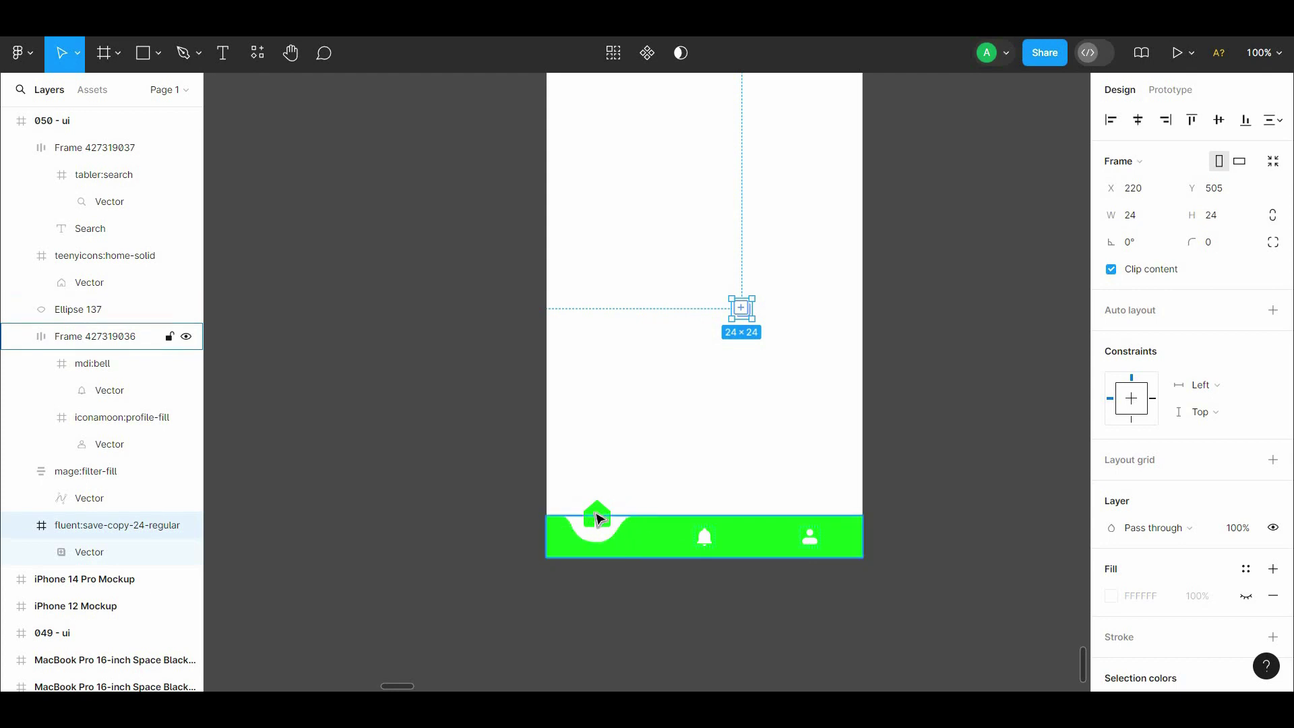
Inspect the notch ellipse's vector points in the nav bar, then exit without changes
double_click(612, 537)
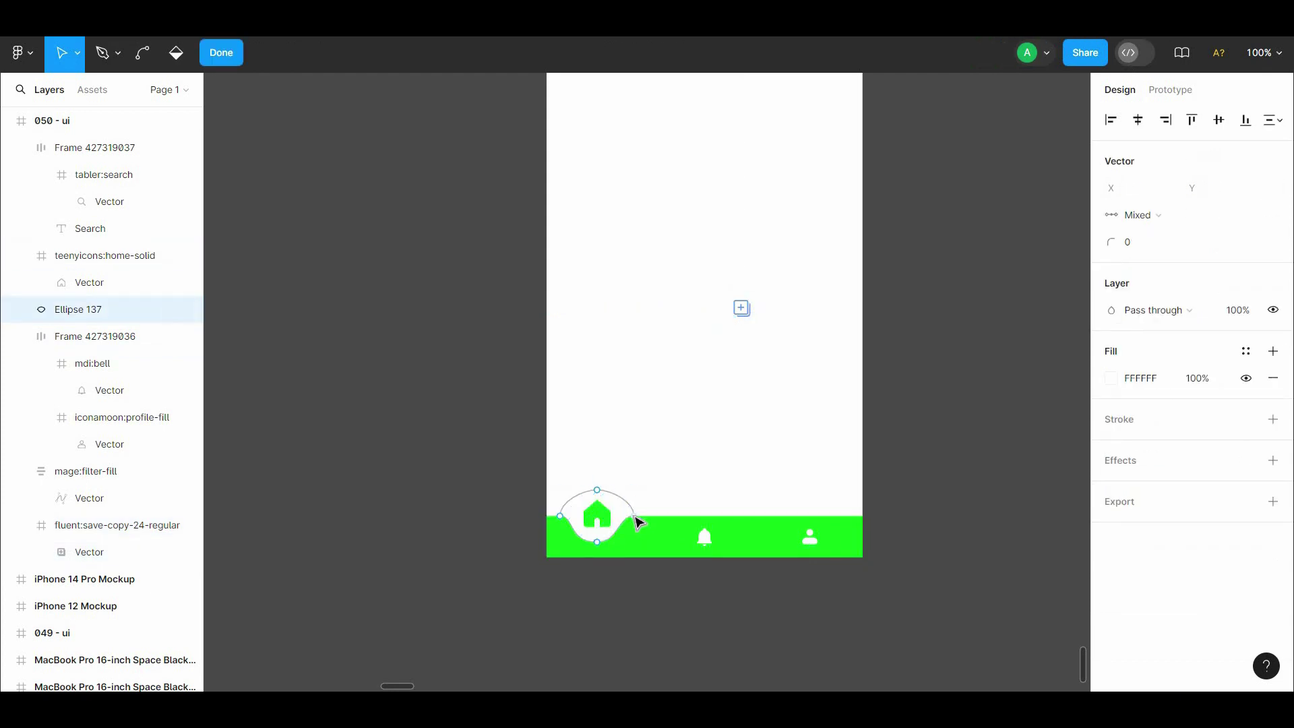
key("Escape")
left_click(913, 405)
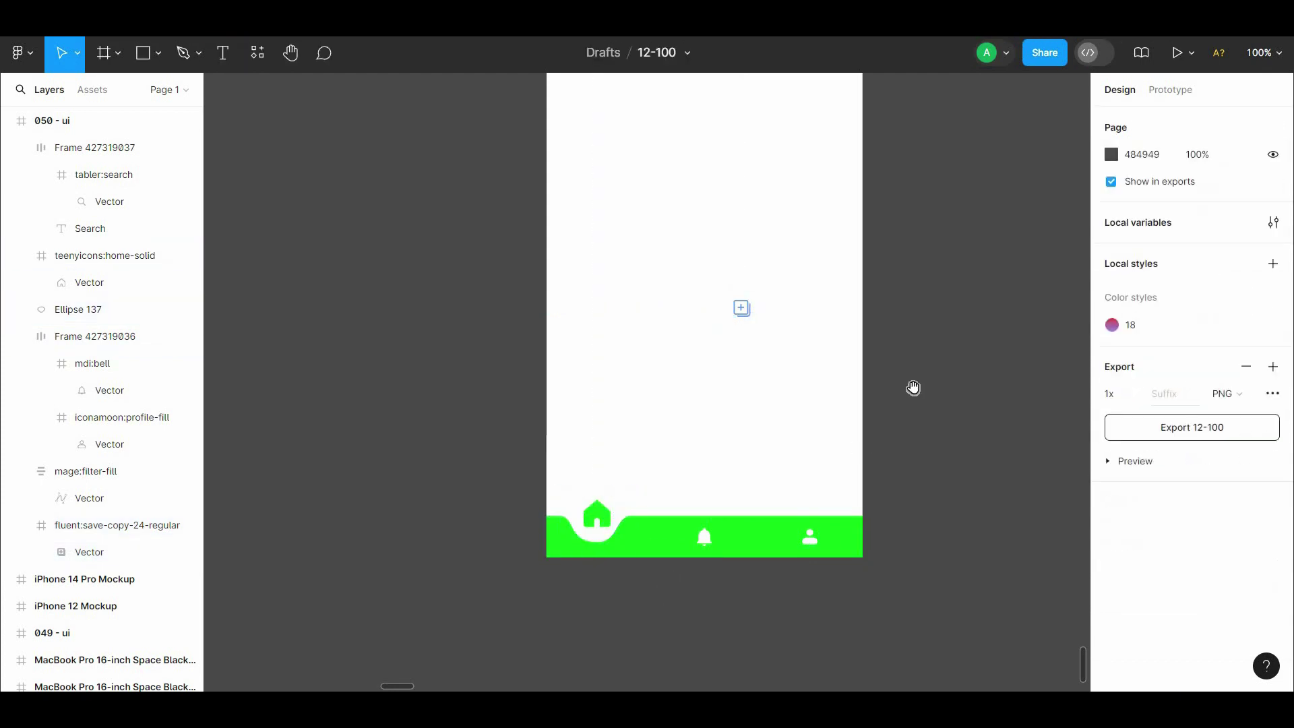
scroll(877, 472, "up", 1)
double_click(642, 575)
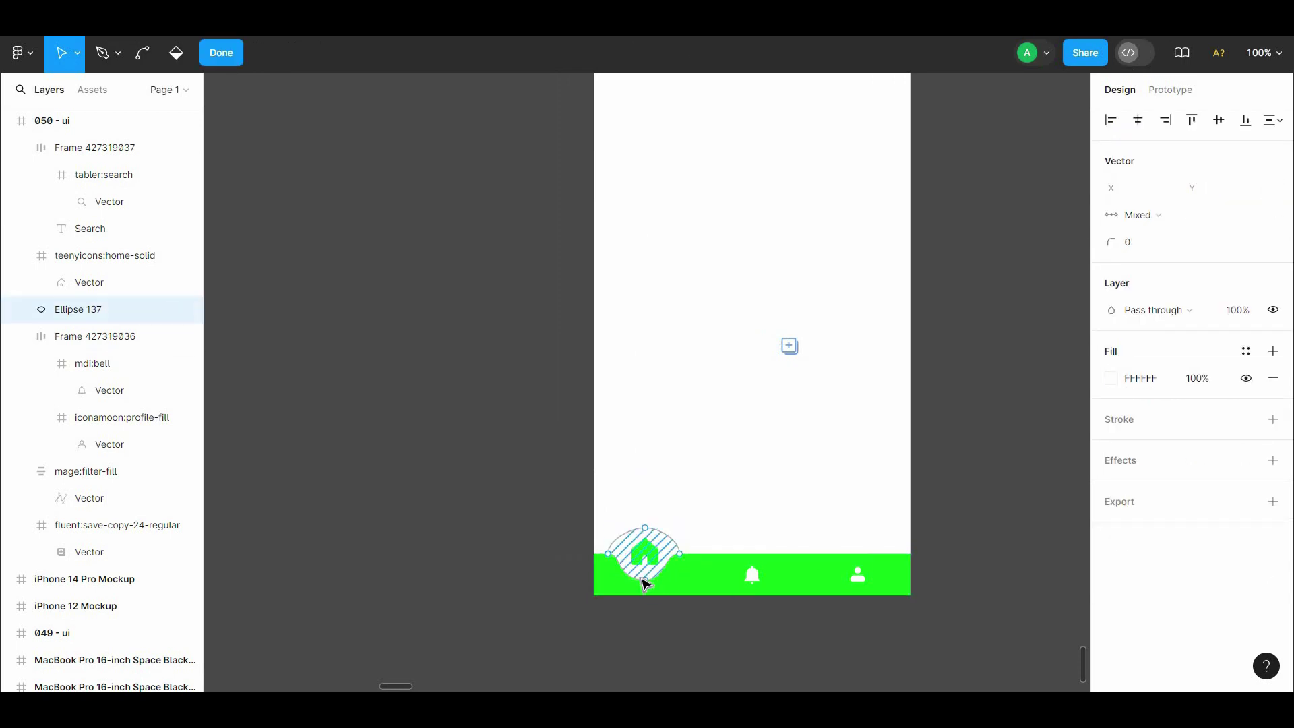
key("Escape")
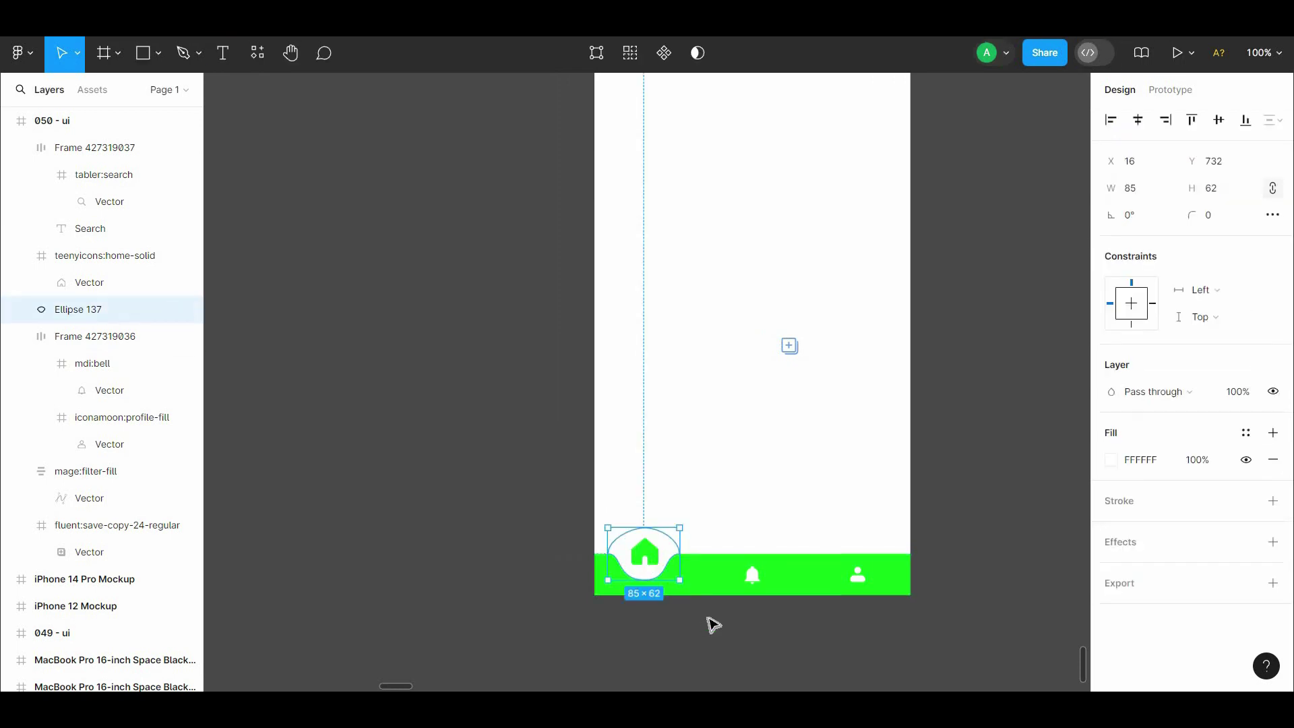
left_click(895, 525)
scroll(870, 593, "up", 5)
Change the status bar group's stroke colour from FFFFFF to dark 141414
scroll(506, 119, "right", 1)
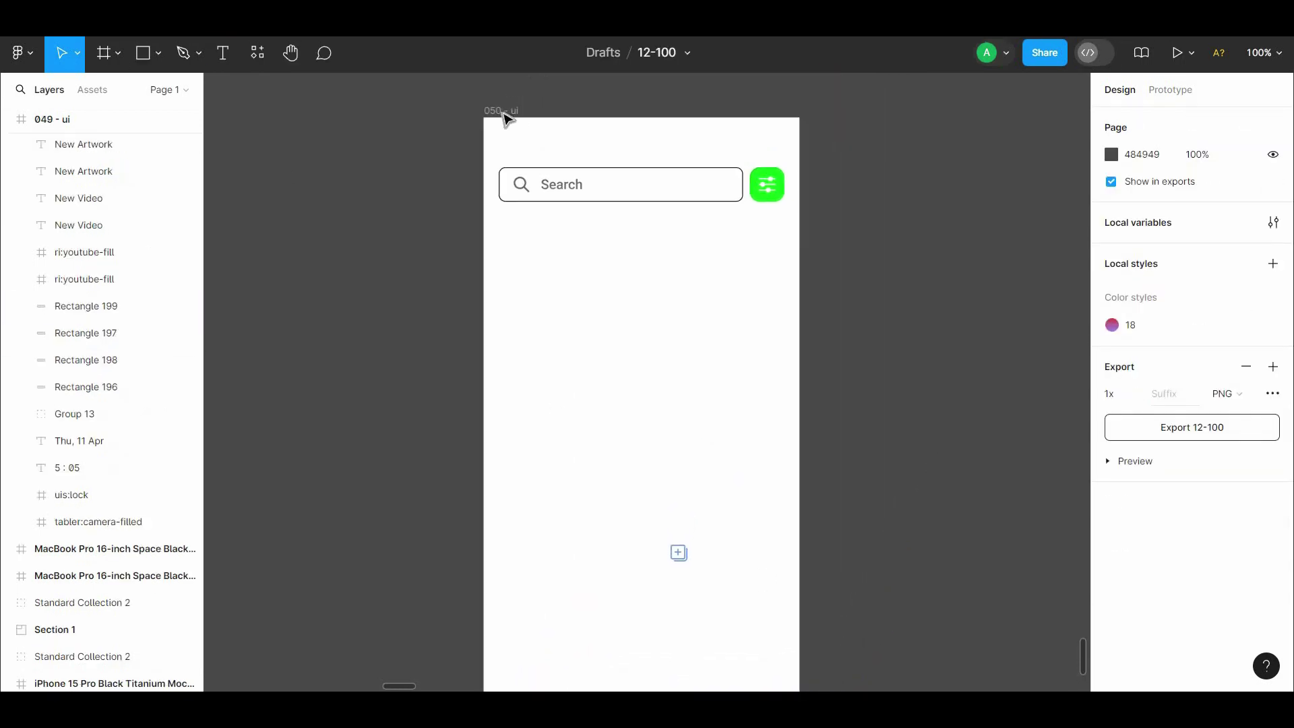
left_click(505, 119)
key("Return")
scroll(1186, 526, "up", 2)
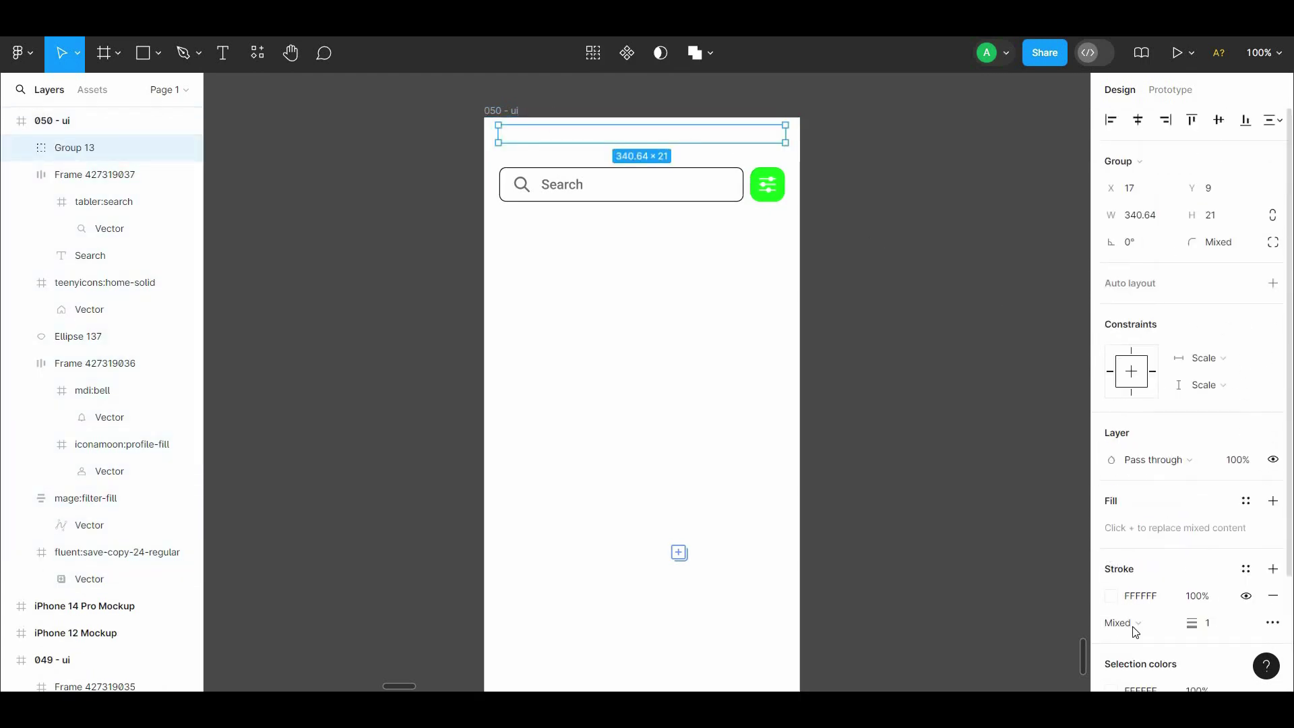
scroll(1186, 539, "down", 3)
left_click(1110, 551)
left_click(951, 367)
left_click(826, 332)
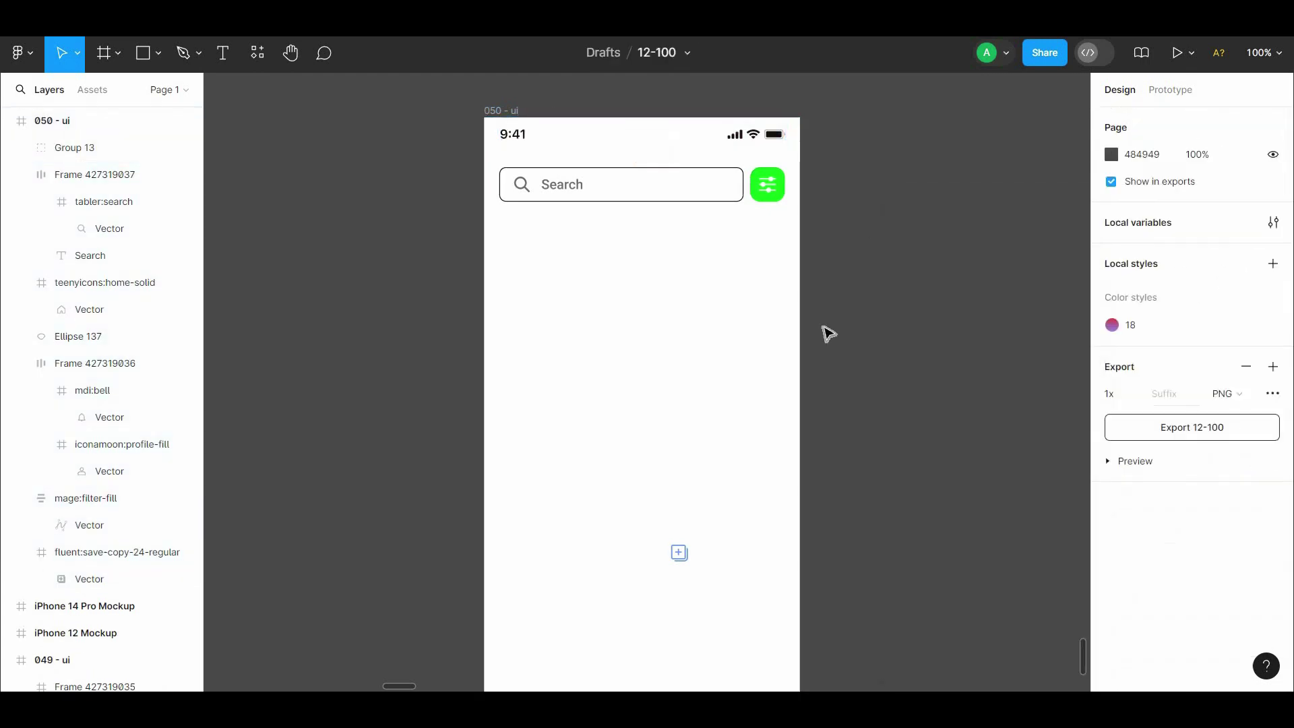
Check the search bar and filter button's spacing from the frame and status bar
left_click_drag(798, 206, 545, 176)
key("alt")
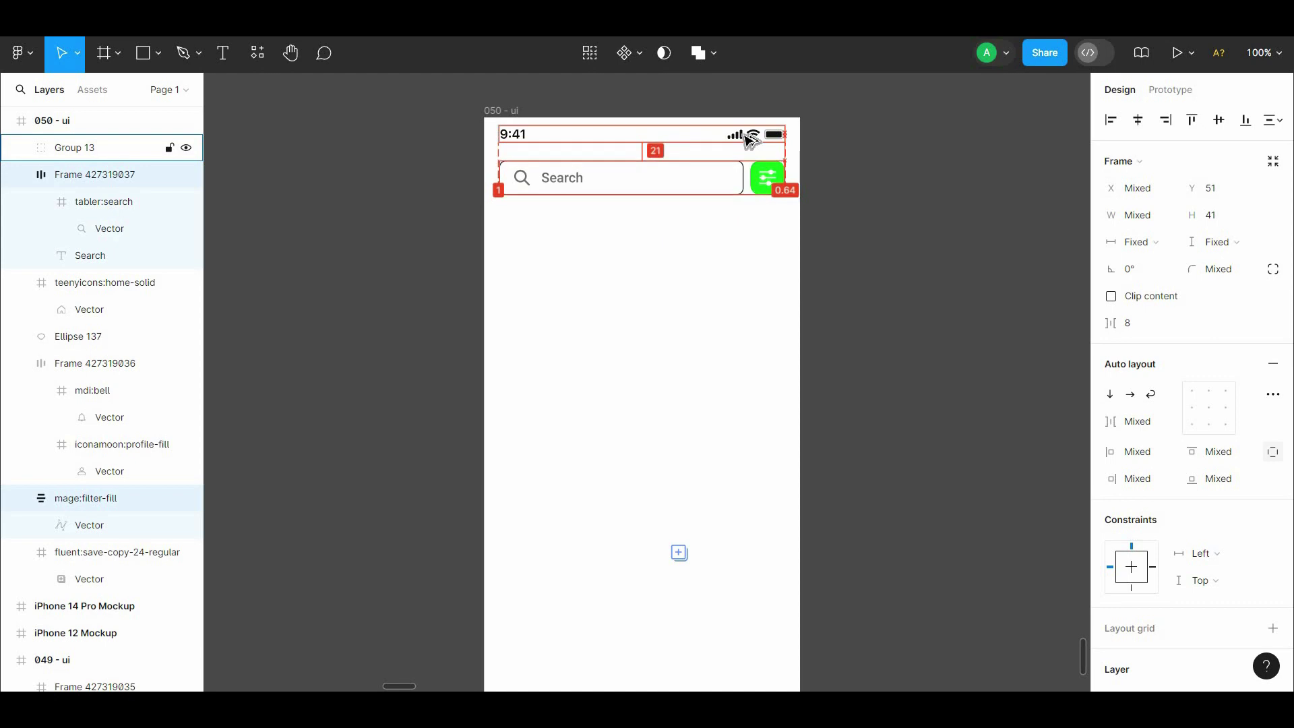
left_click(812, 132)
scroll(874, 176, "down", 1)
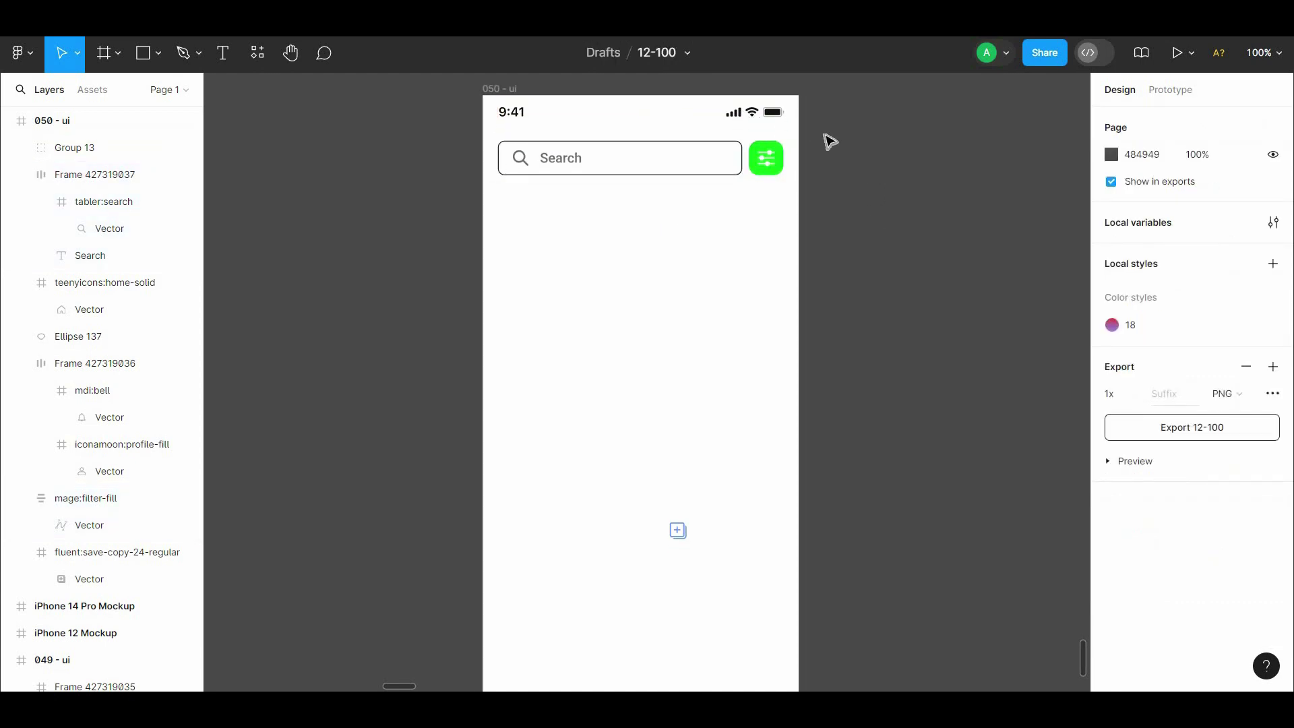
left_click(780, 112)
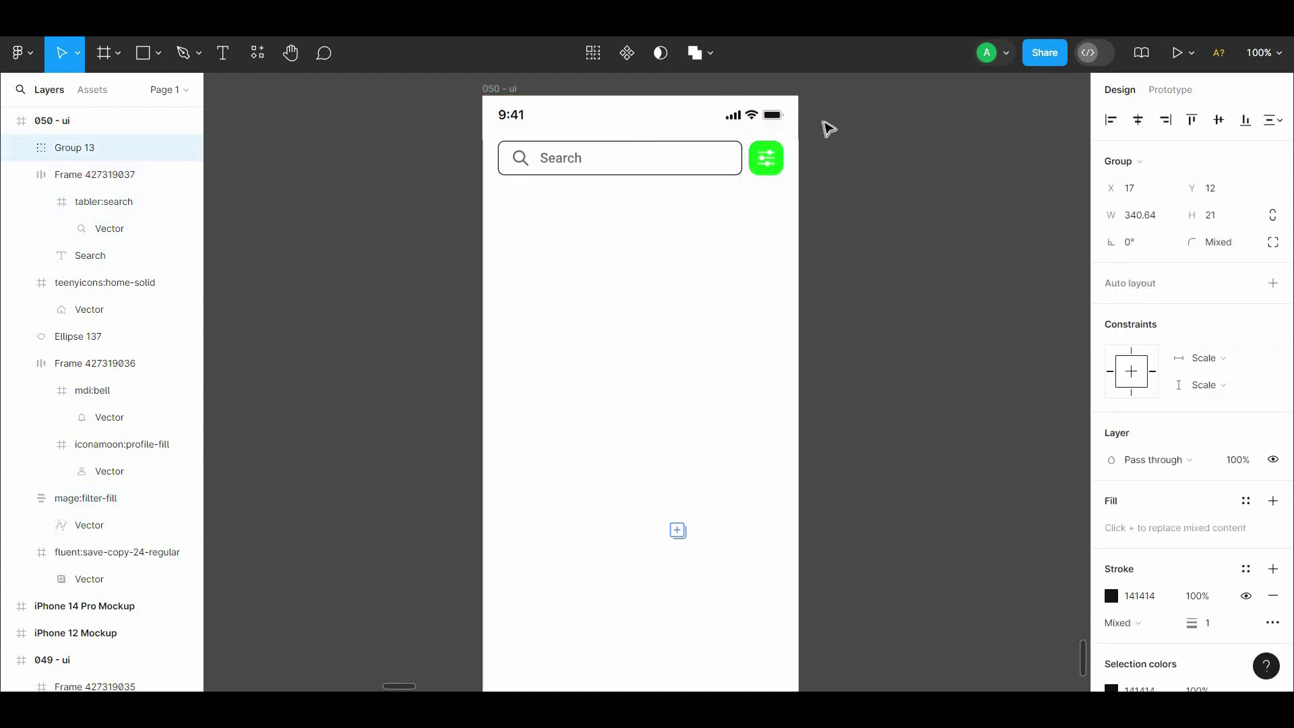
left_click(766, 158)
left_click(513, 158, "shift")
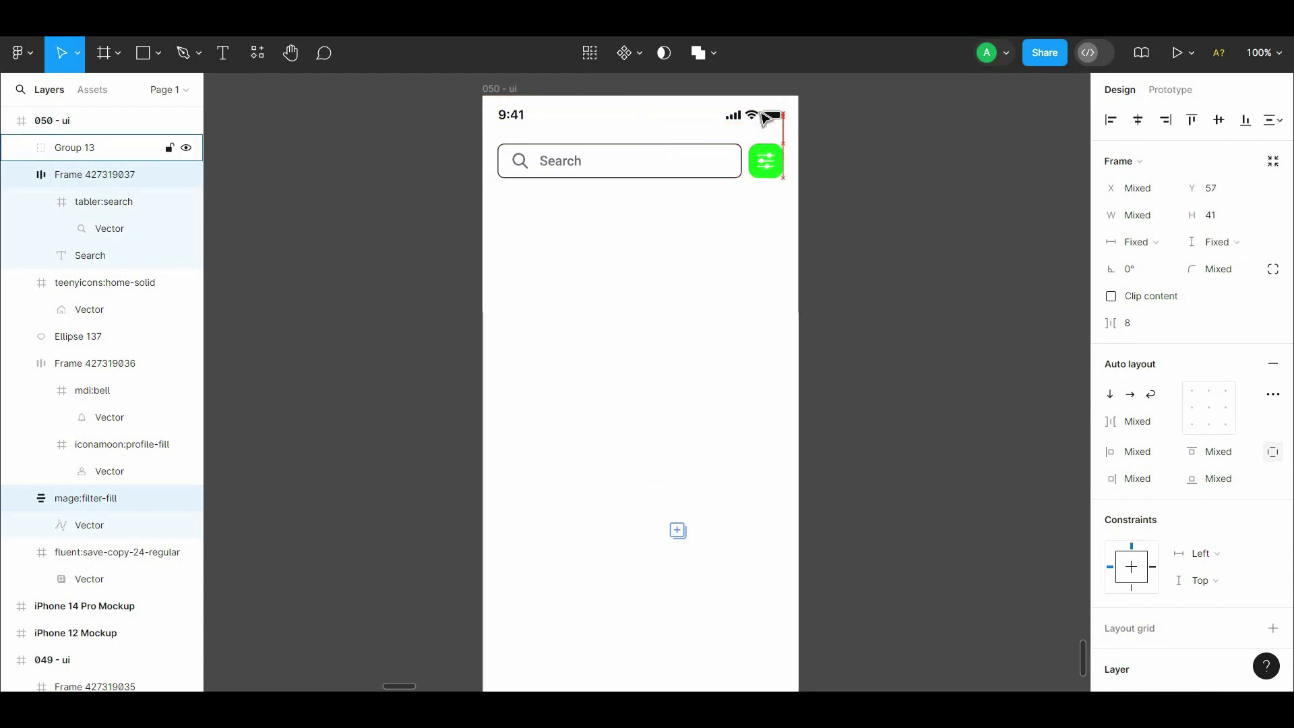
left_click(870, 139)
scroll(870, 139, "down", 1)
scroll(883, 155, "down", 3)
Give the green bottom navigation bar an inner shadow (Y 4, blur 4, 000000 at 25%)
scroll(889, 161, "down", 3)
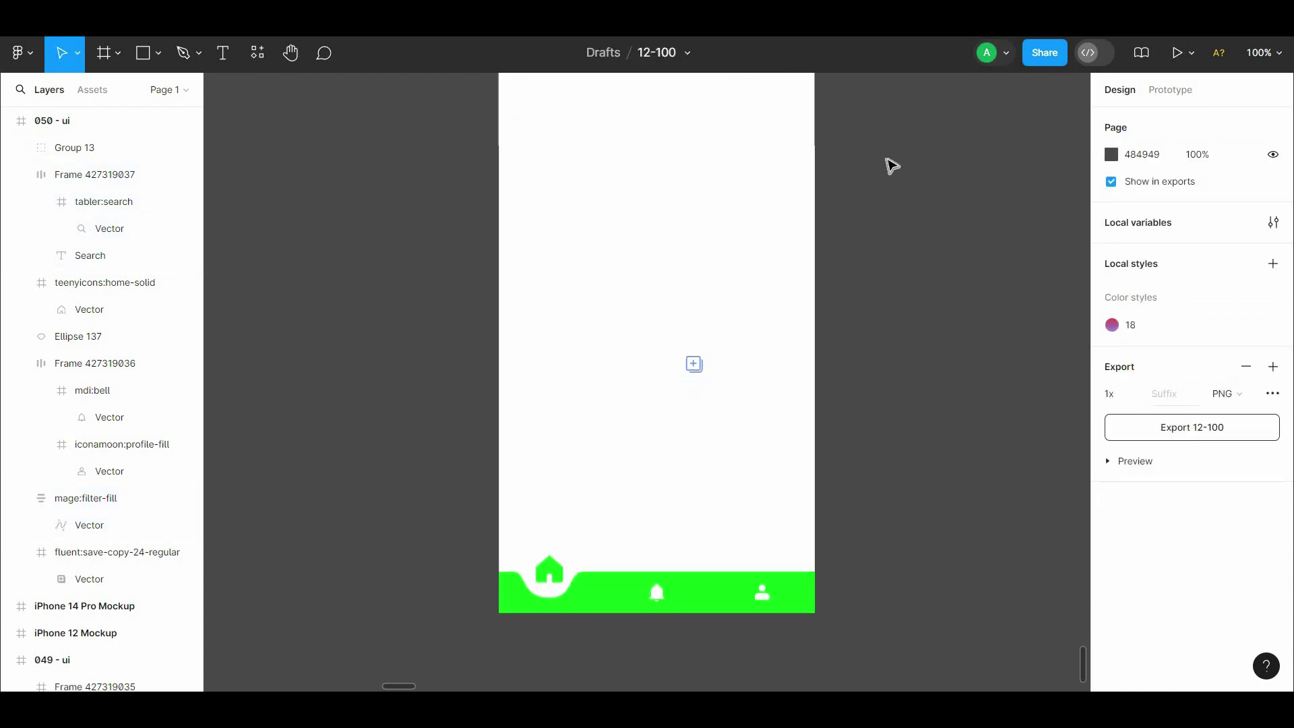
left_click(549, 570)
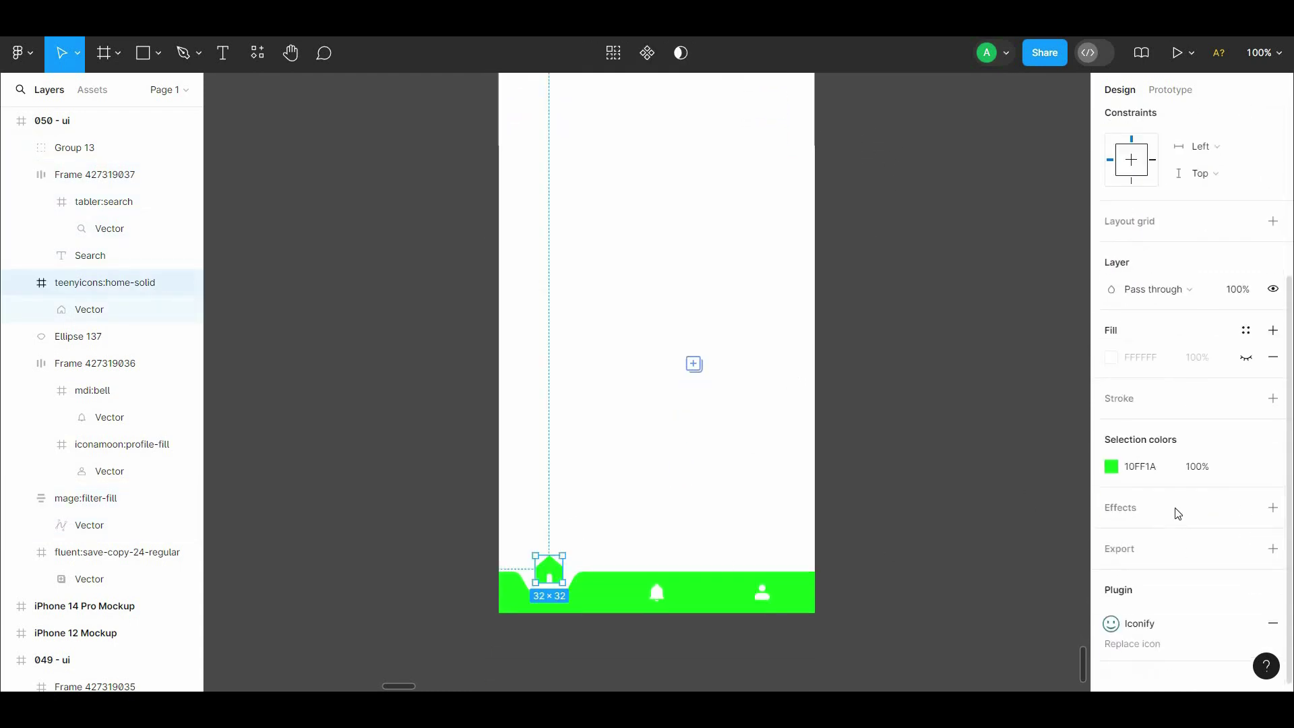
left_click(705, 580)
left_click(1273, 656)
scroll(1188, 649, "down", 2)
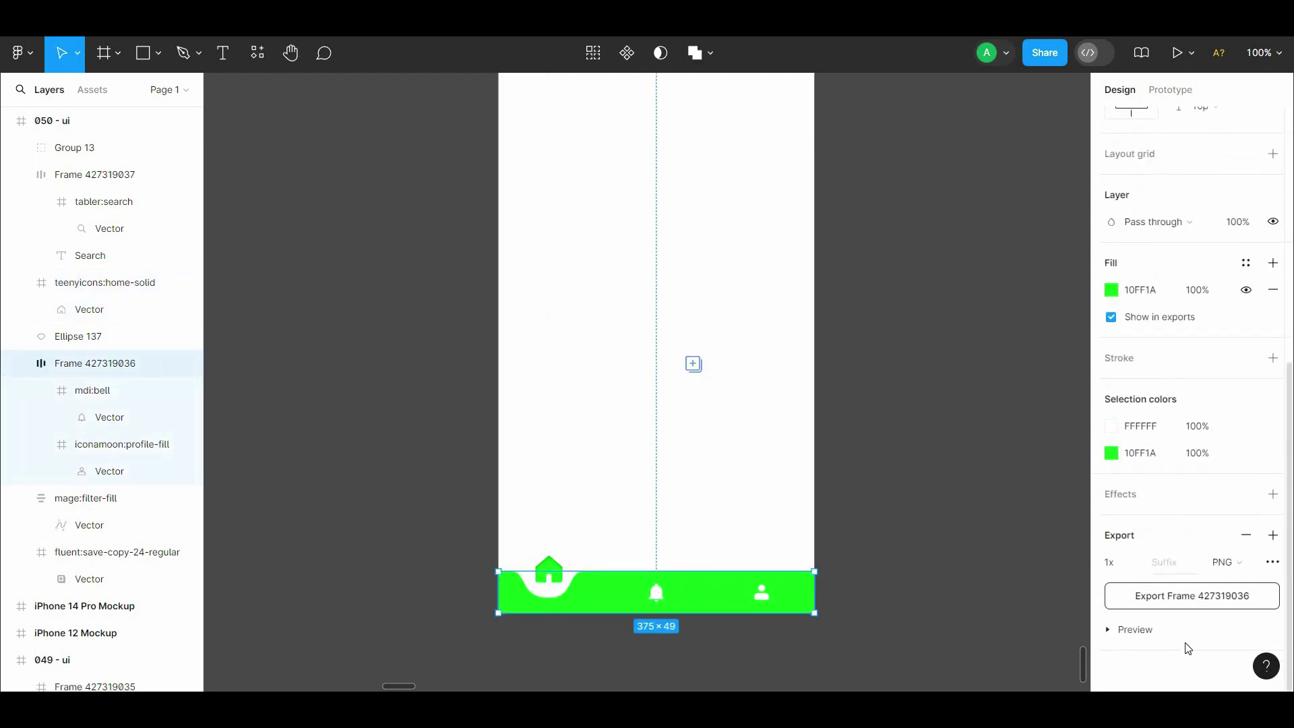
left_click(1273, 536)
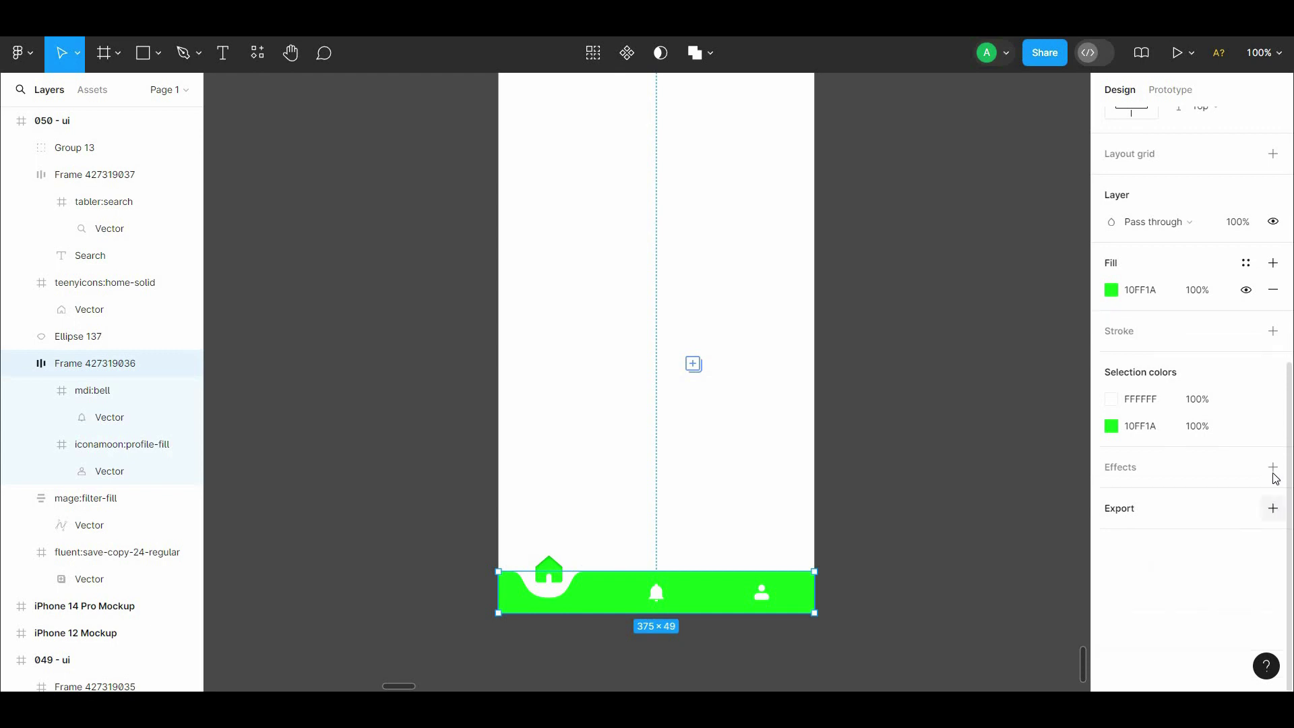
left_click(1273, 466)
left_click(1146, 494)
left_click(1111, 494)
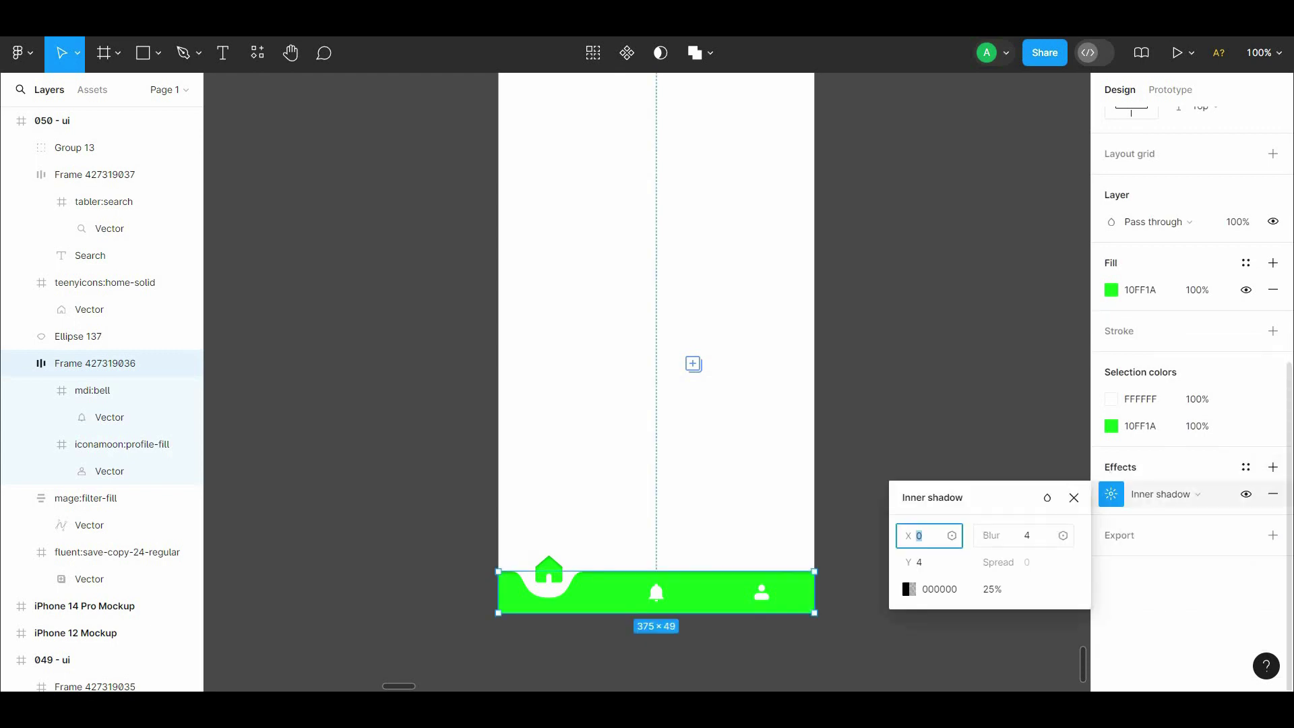
left_click(910, 304)
Check the font weight of the Search placeholder text in the search bar
left_click_drag(911, 304, 867, 508)
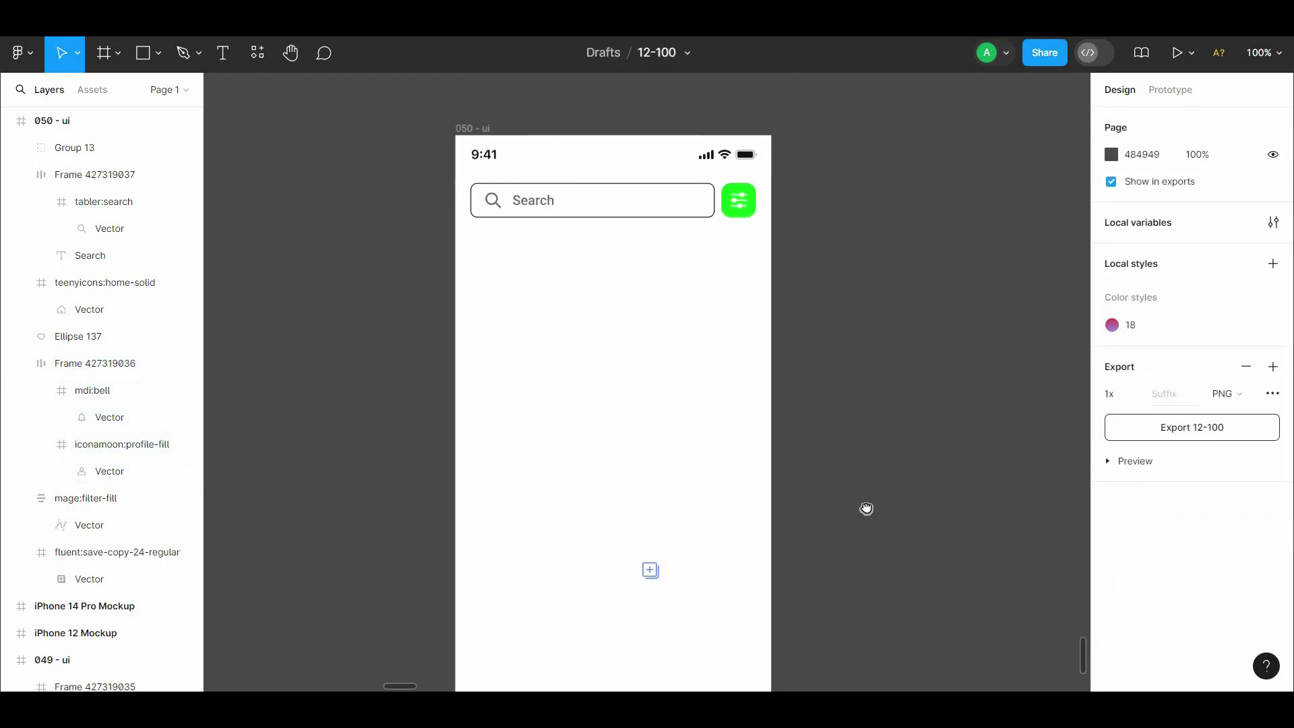
left_click_drag(814, 443, 809, 430)
double_click(550, 201)
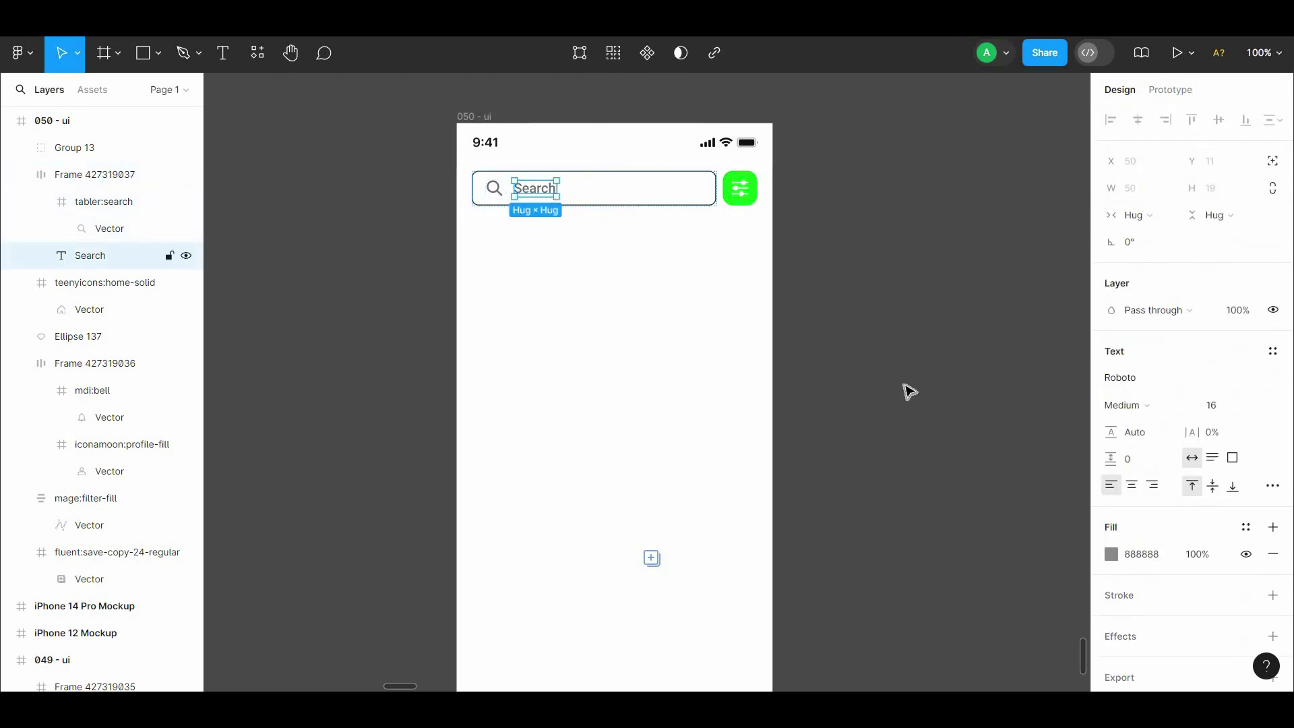
left_click(1132, 406)
left_click(829, 321)
Draw a text box for the heading just below the search bar
left_click_drag(829, 321, 834, 293)
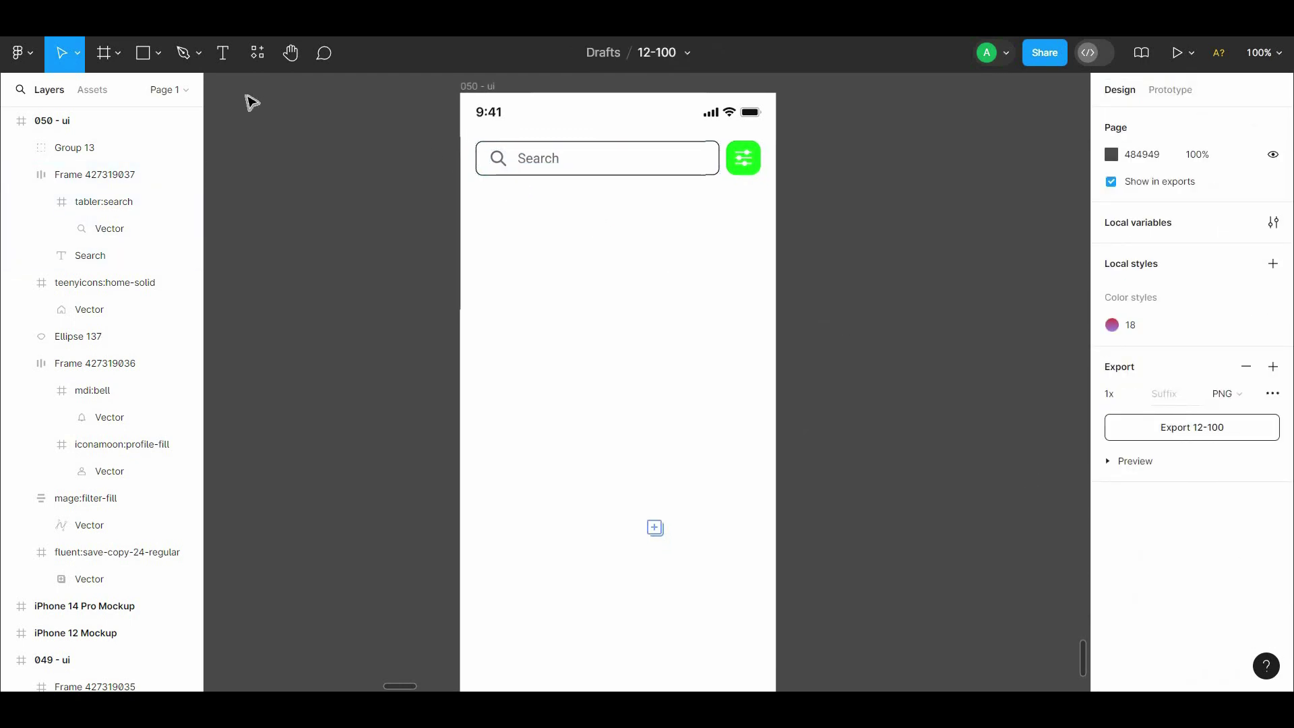
left_click(222, 53)
key("ctrl+equal")
left_click_drag(625, 213, 714, 383)
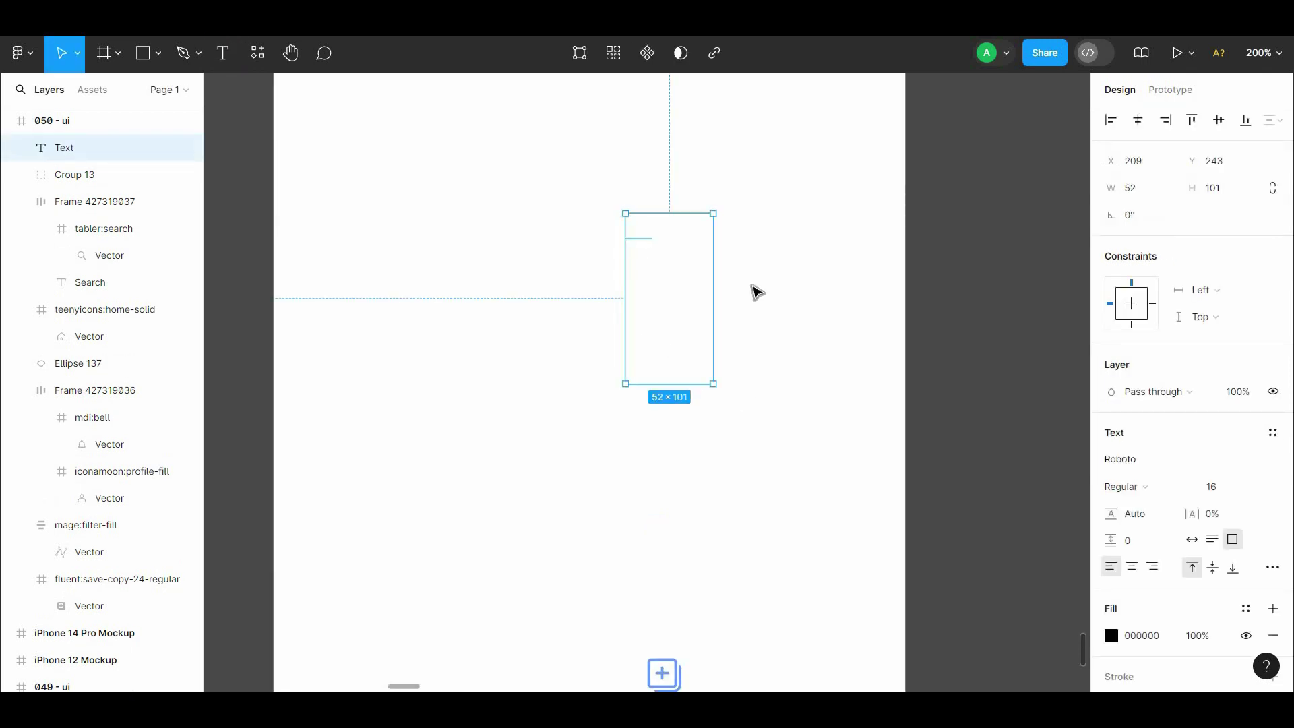
key("Escape")
scroll(388, 172, "up", 3)
scroll(388, 172, "left", 3)
left_click(231, 58)
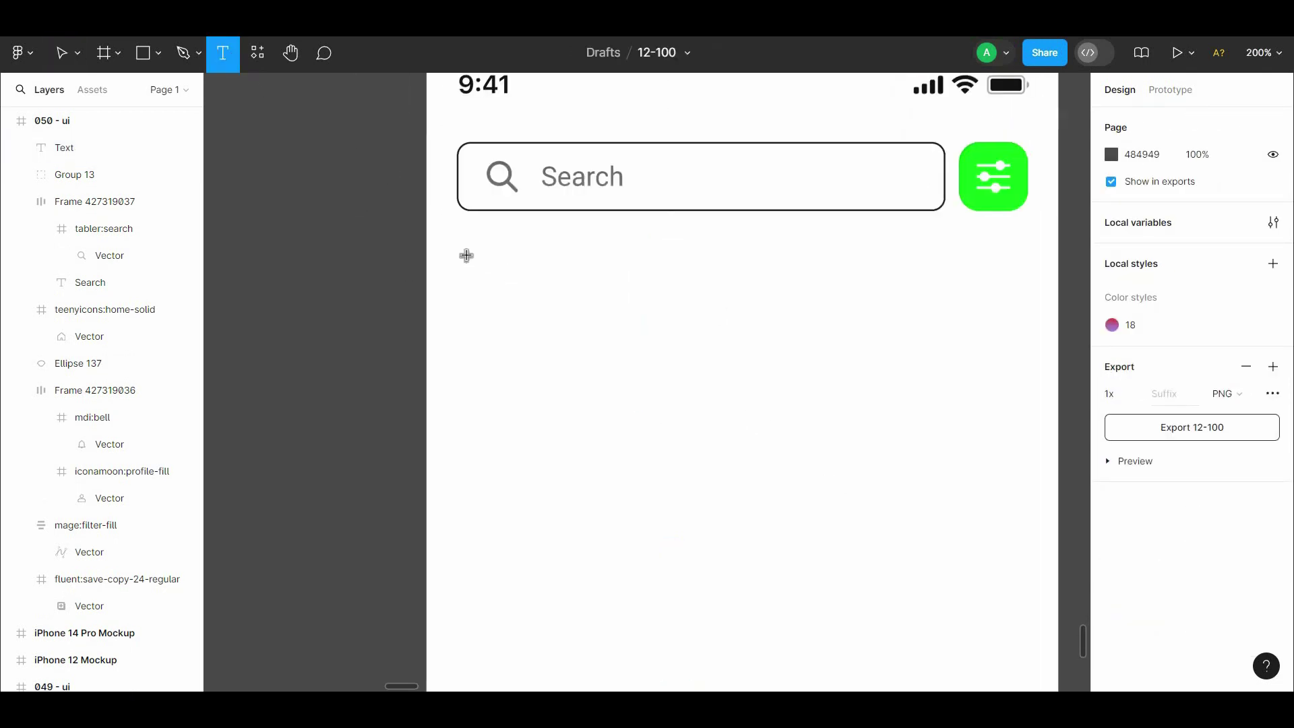
mouse_move(464, 255)
left_mouse_down()
mouse_move(635, 306)
mouse_move(690, 305)
left_mouse_up()
type("jobs for you")
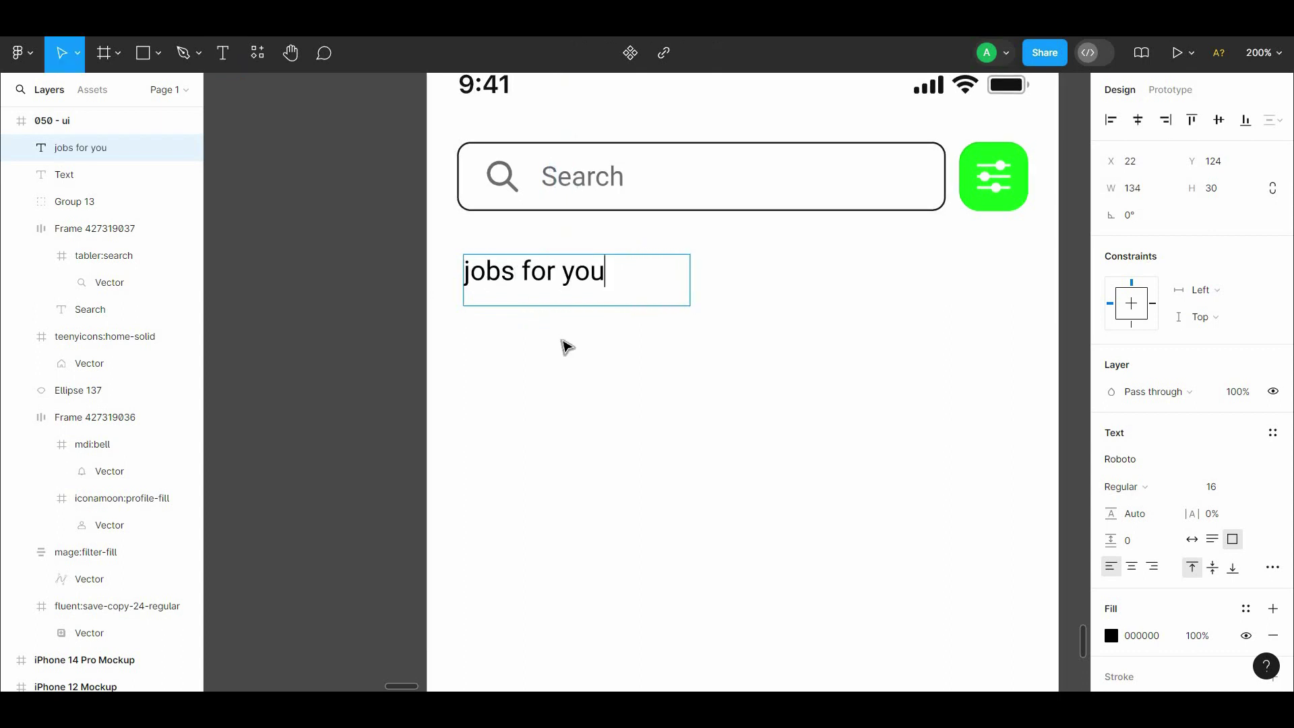
Enter 'Recommended for You' as the heading and widen it to fit one line
key("Escape")
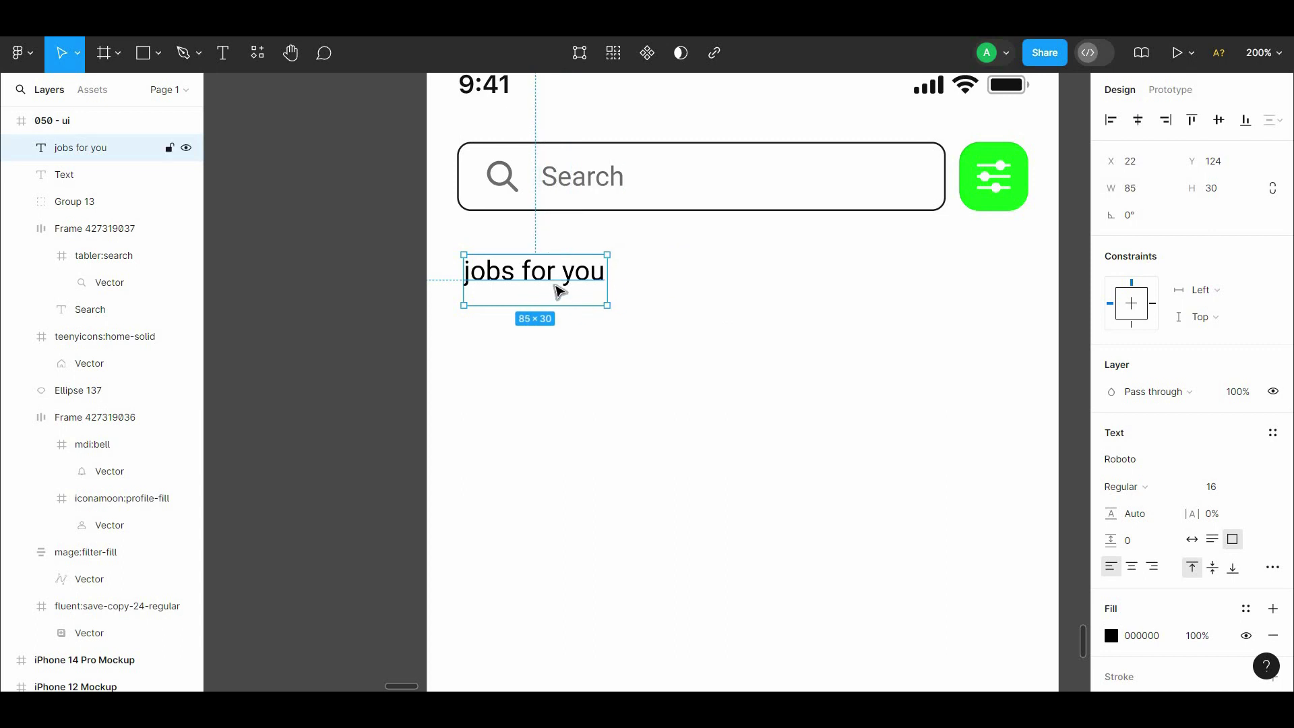
key("Return")
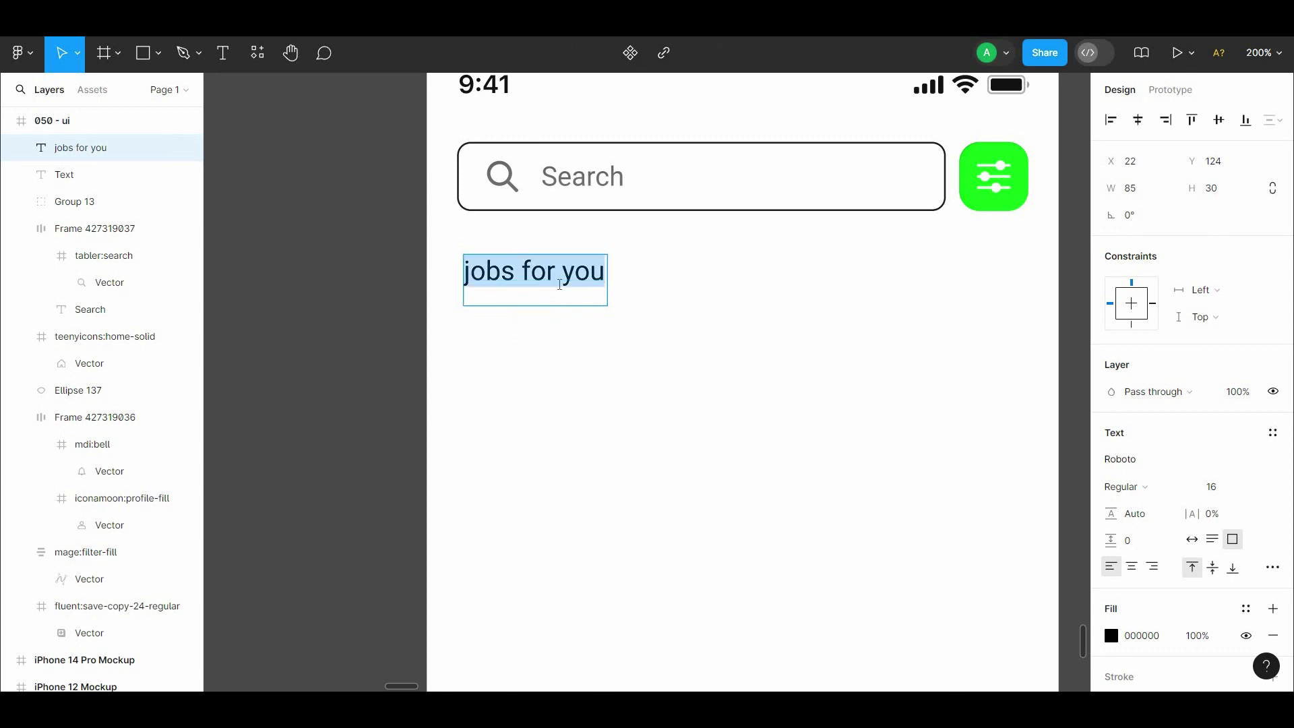
type("Recommended")
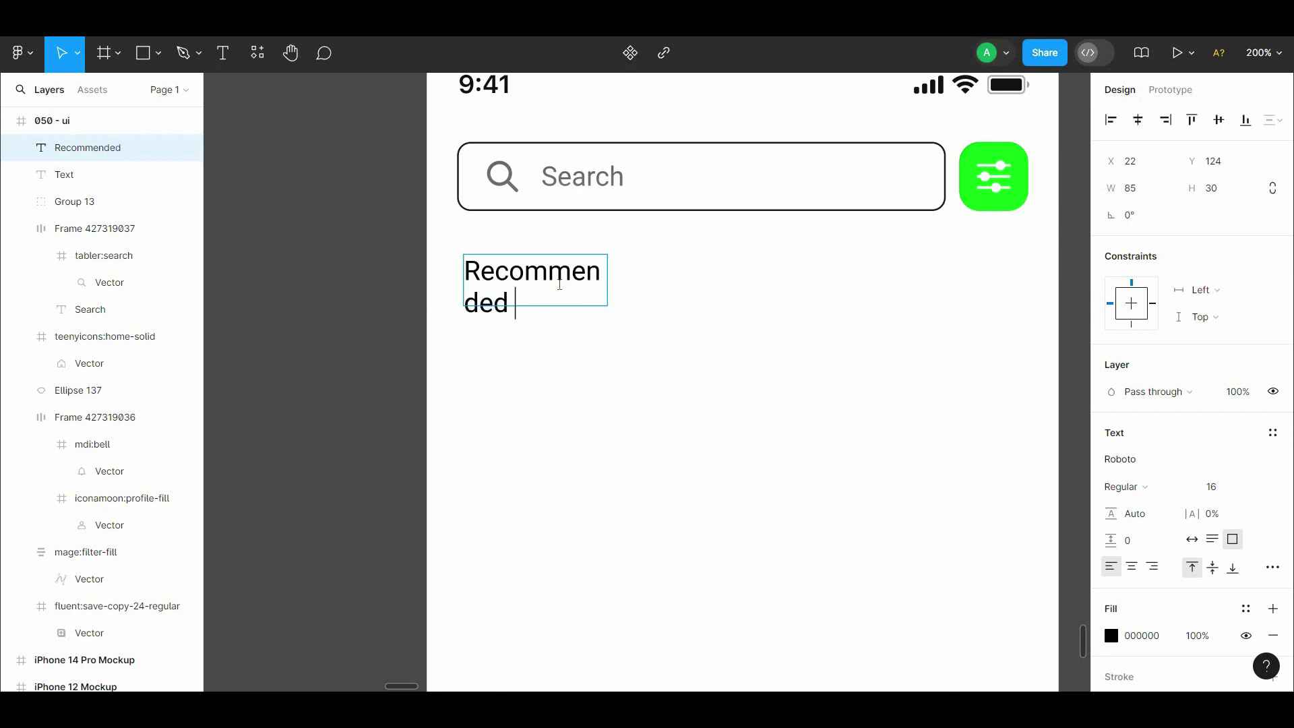
key("Escape")
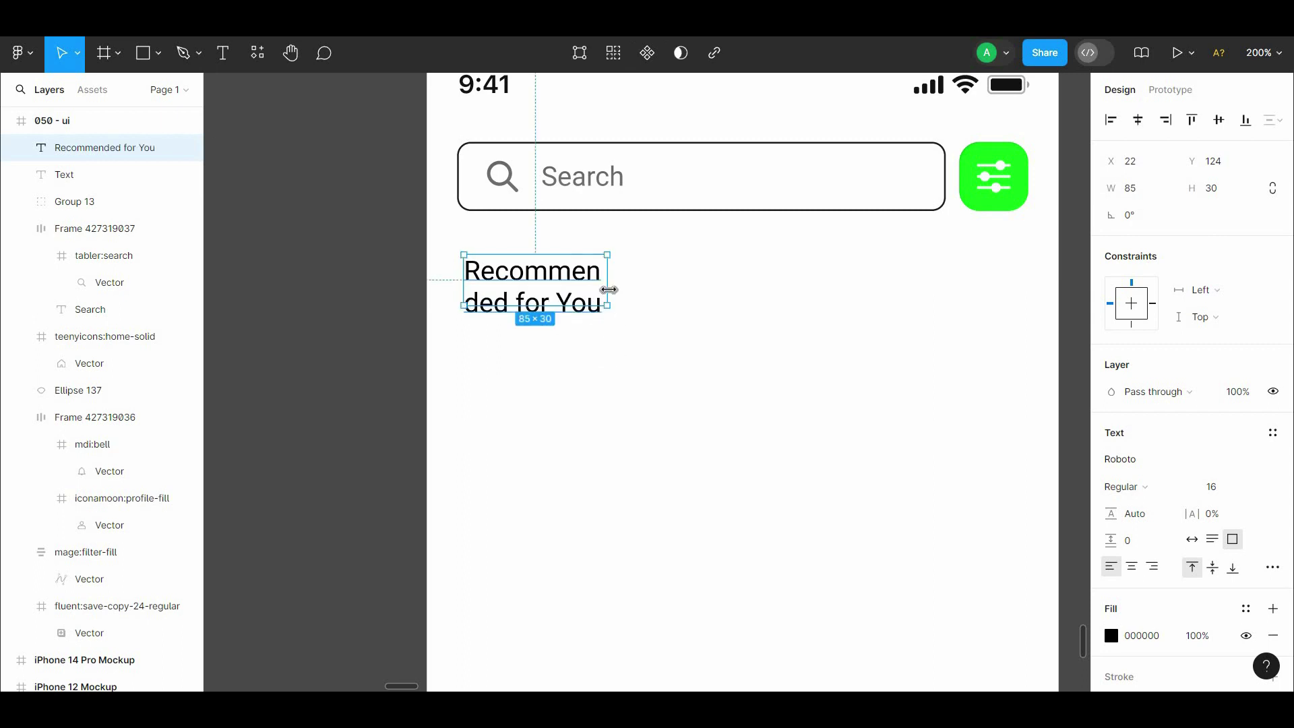
left_click_drag(608, 282, 749, 280)
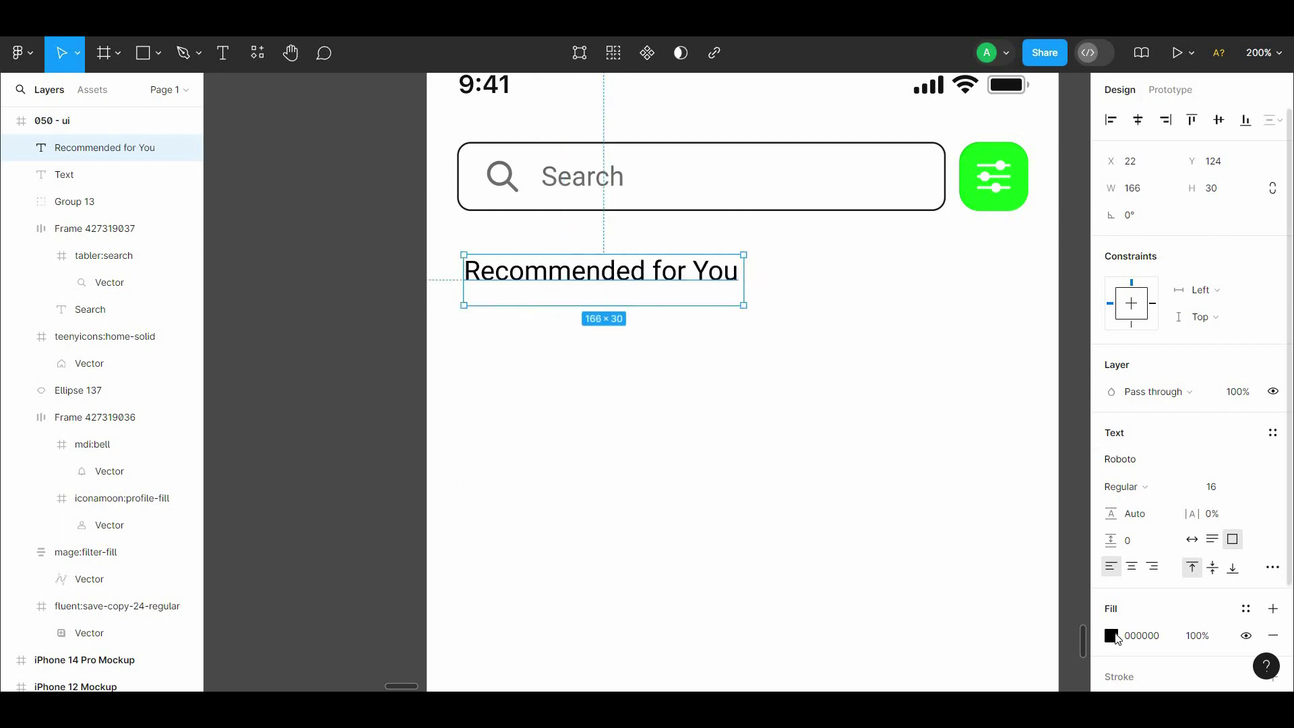
Colour the heading 1D1C1C from the canvas, set it to Medium, and nudge it up
left_click(1111, 635)
left_click(912, 491)
key("Escape")
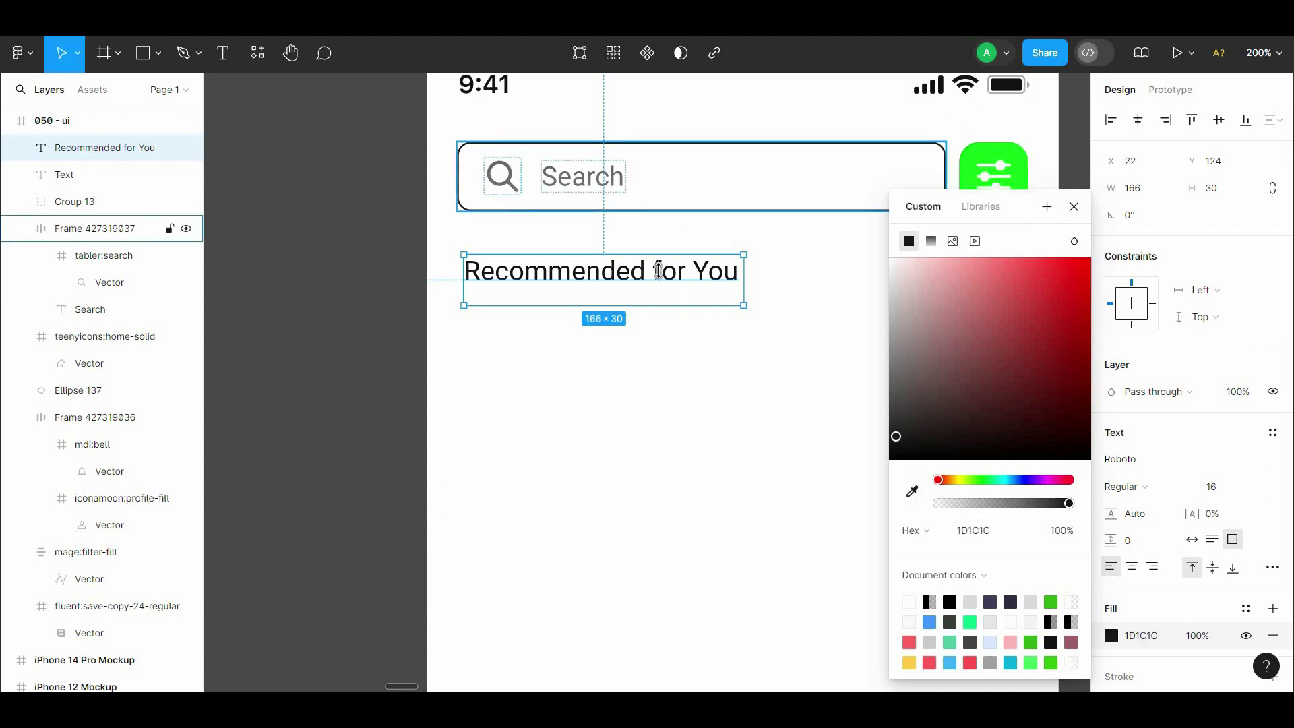
left_click(749, 396)
left_click(603, 288)
left_click(1125, 486)
left_click(1144, 372)
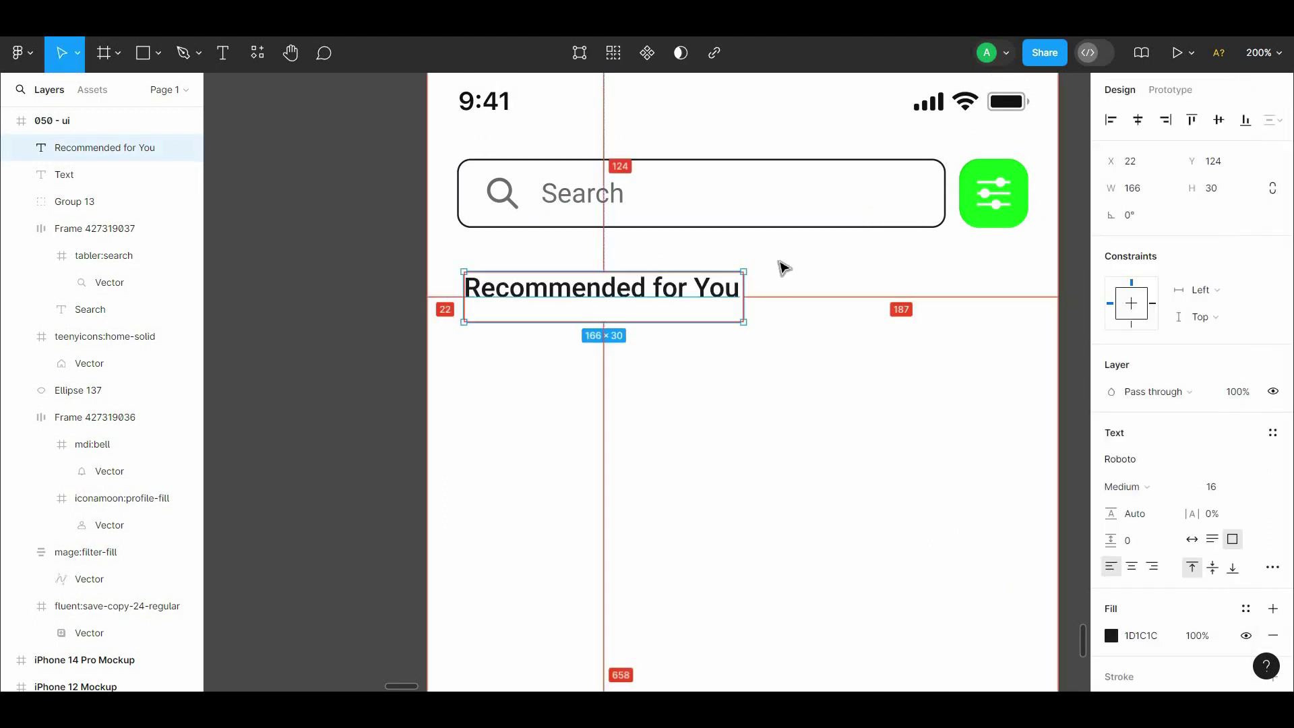
key("shift+Up")
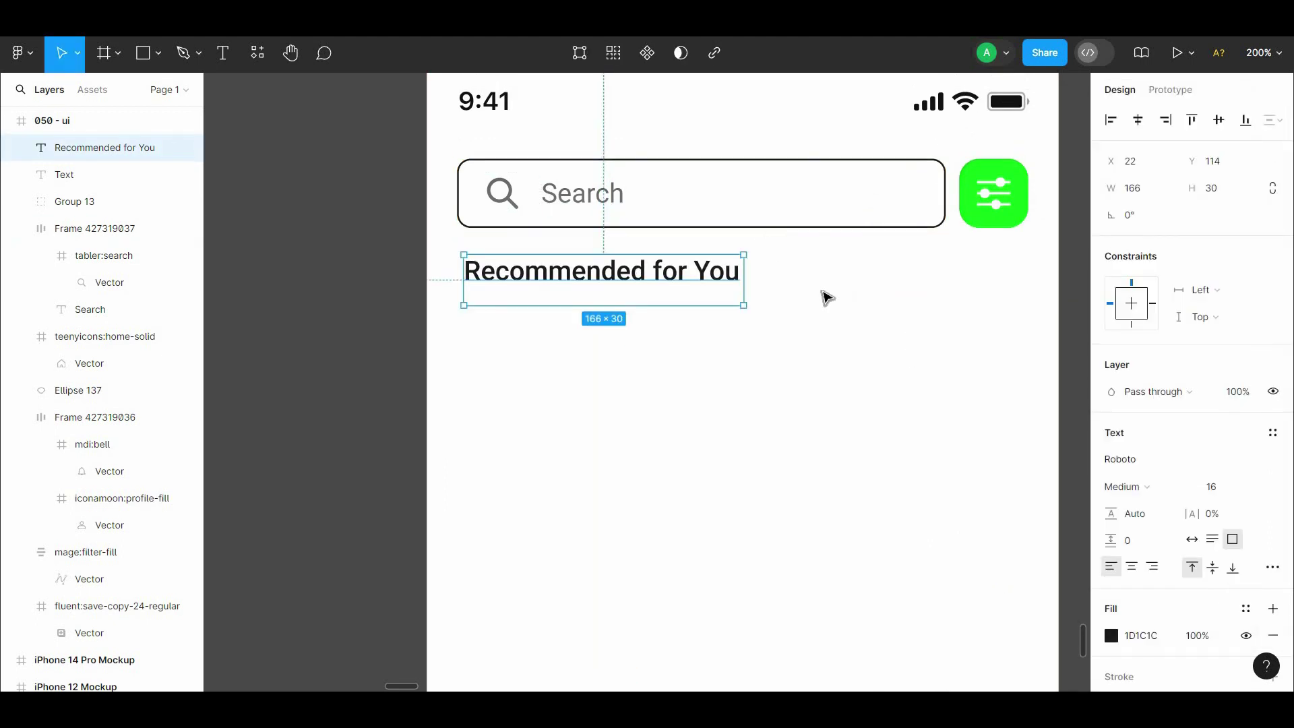
Duplicate the heading to the right and retype it as 'View all' in a snug box
left_click_drag(659, 284, 1042, 283)
double_click(930, 284)
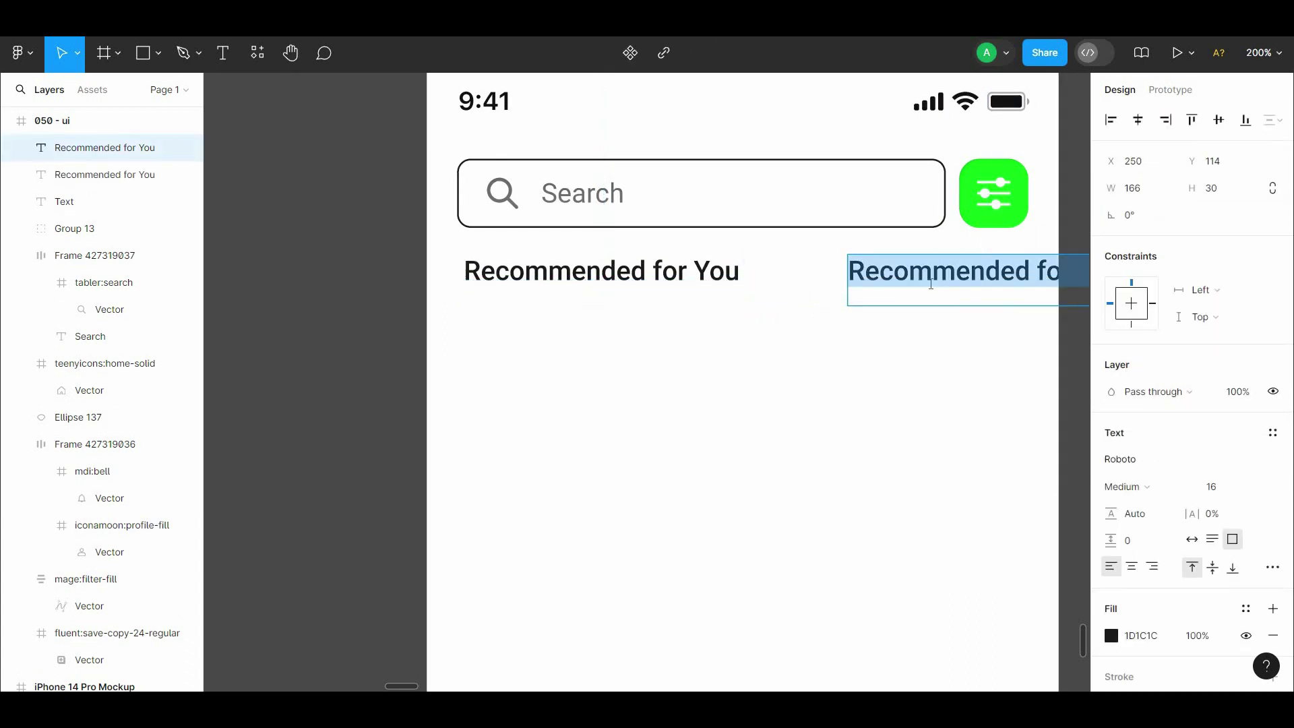
type("View a")
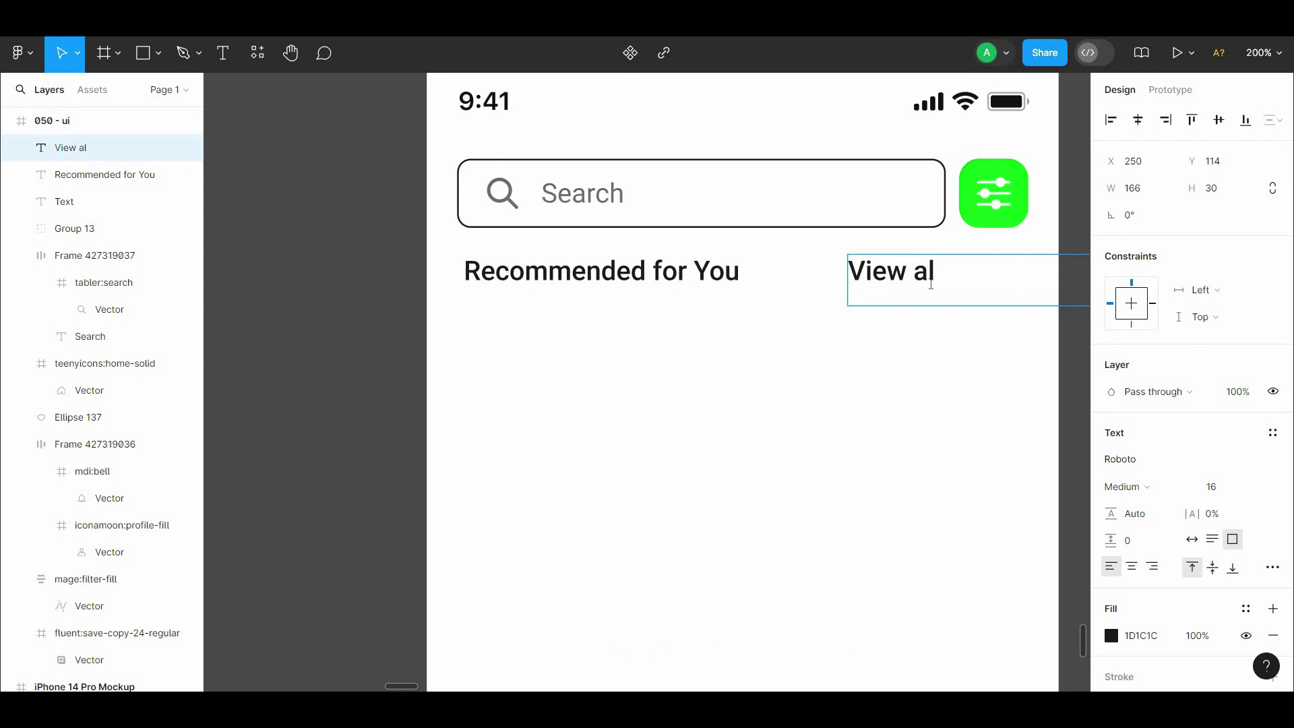
type("l")
key("Escape")
scroll(985, 378, "right", 3)
double_click(902, 277)
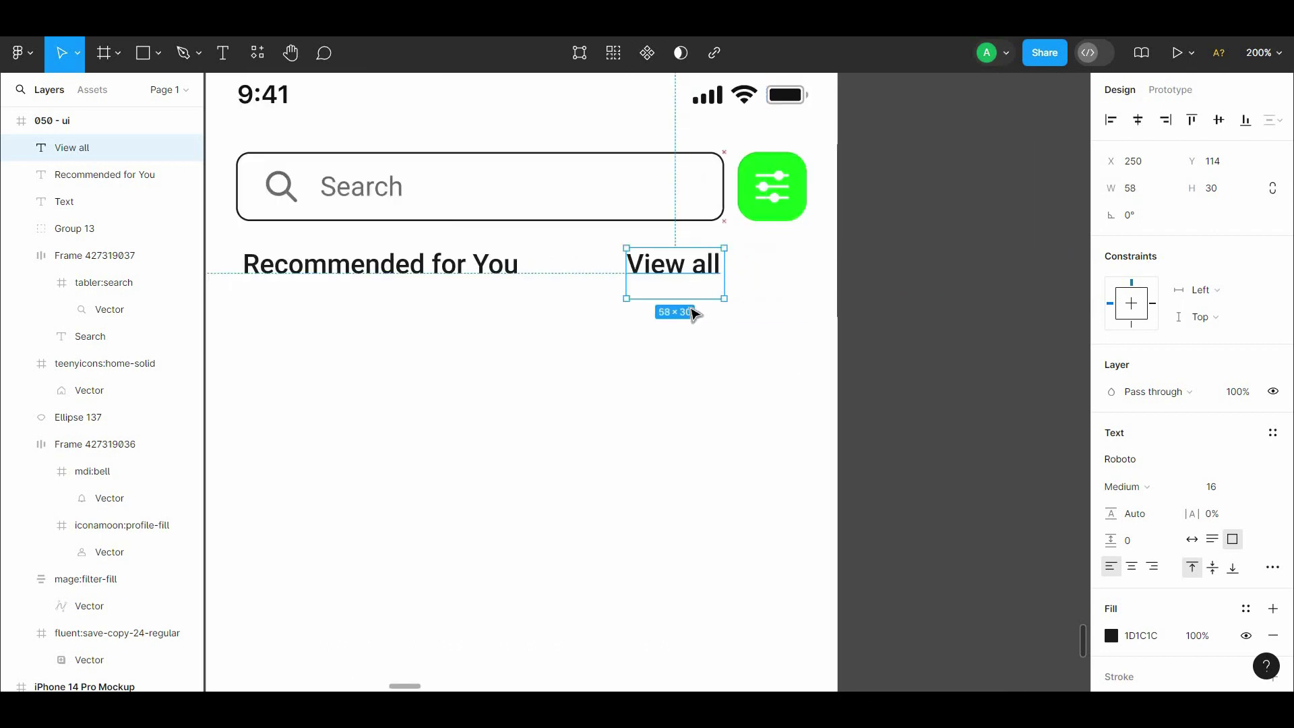
mouse_move(694, 310)
left_mouse_down()
mouse_move(685, 277)
mouse_move(760, 268)
left_mouse_up()
left_click(506, 273)
left_click(580, 290)
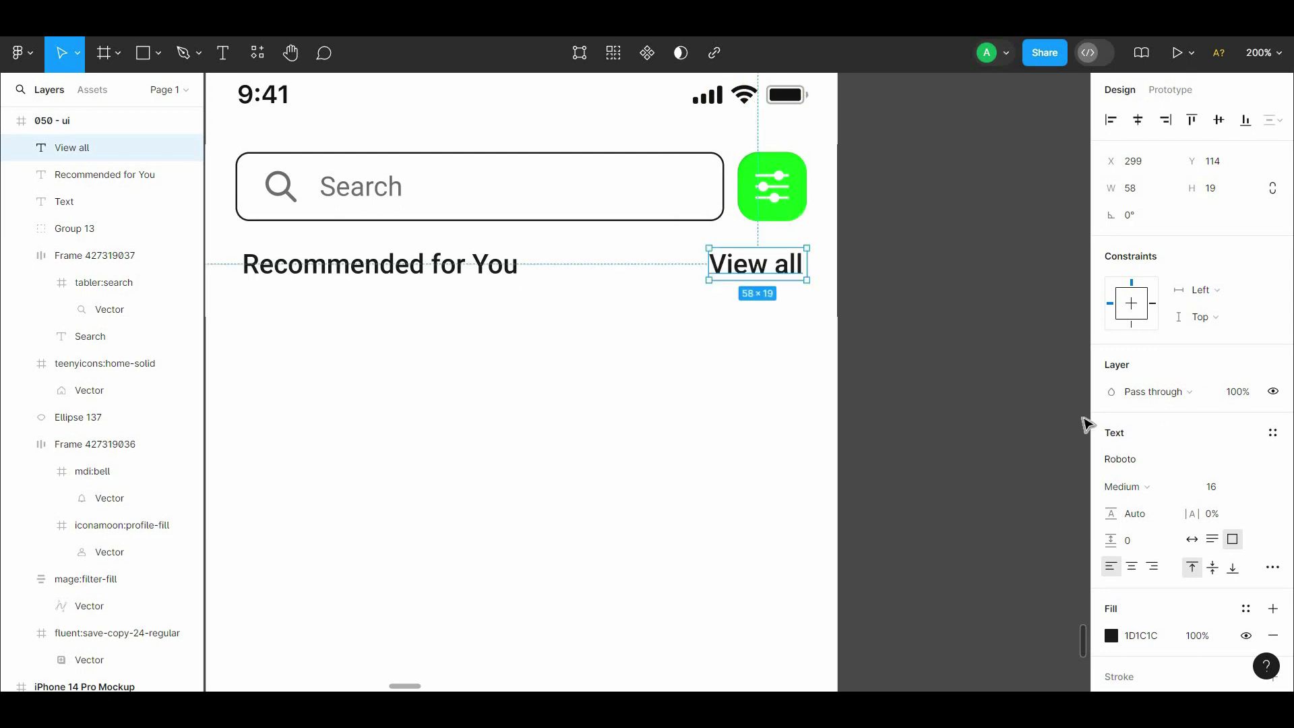
Set 'View all' to size 14, right-align it, and fill it with the filter button's green
left_click(1212, 486)
left_click(1233, 445)
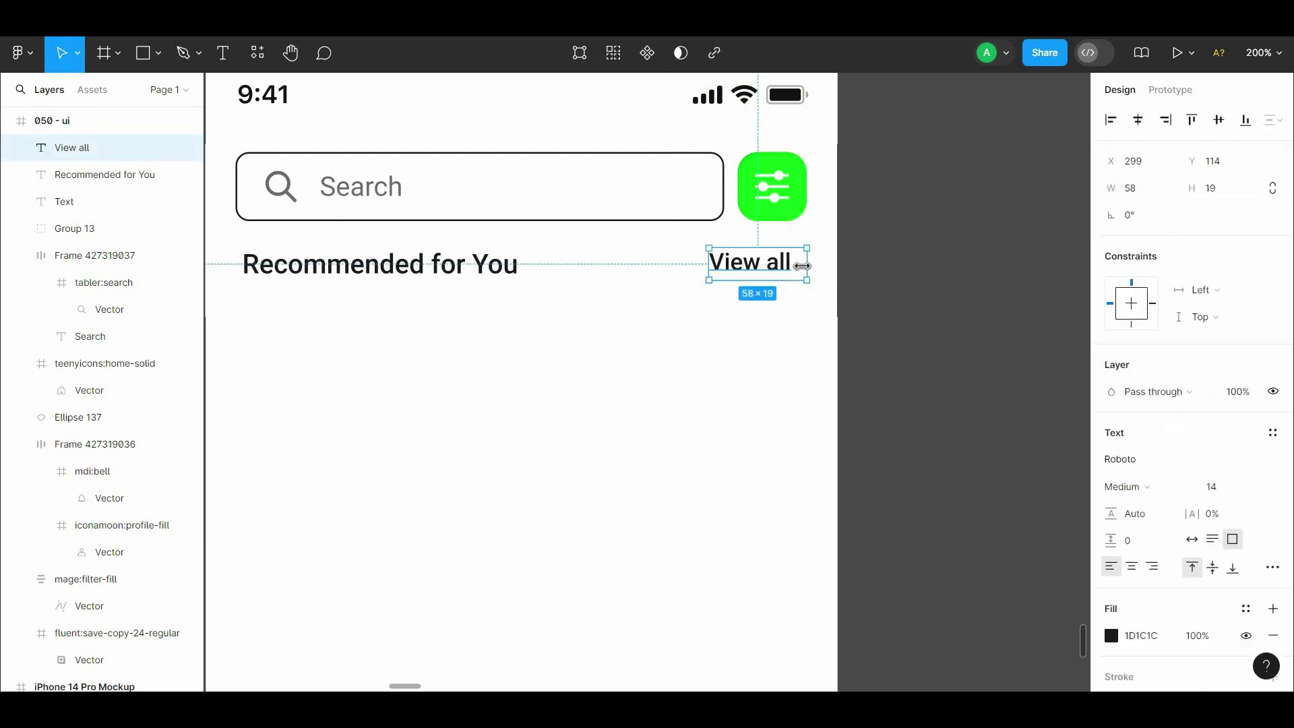
left_click_drag(761, 272, 772, 273)
left_click_drag(674, 295, 513, 233)
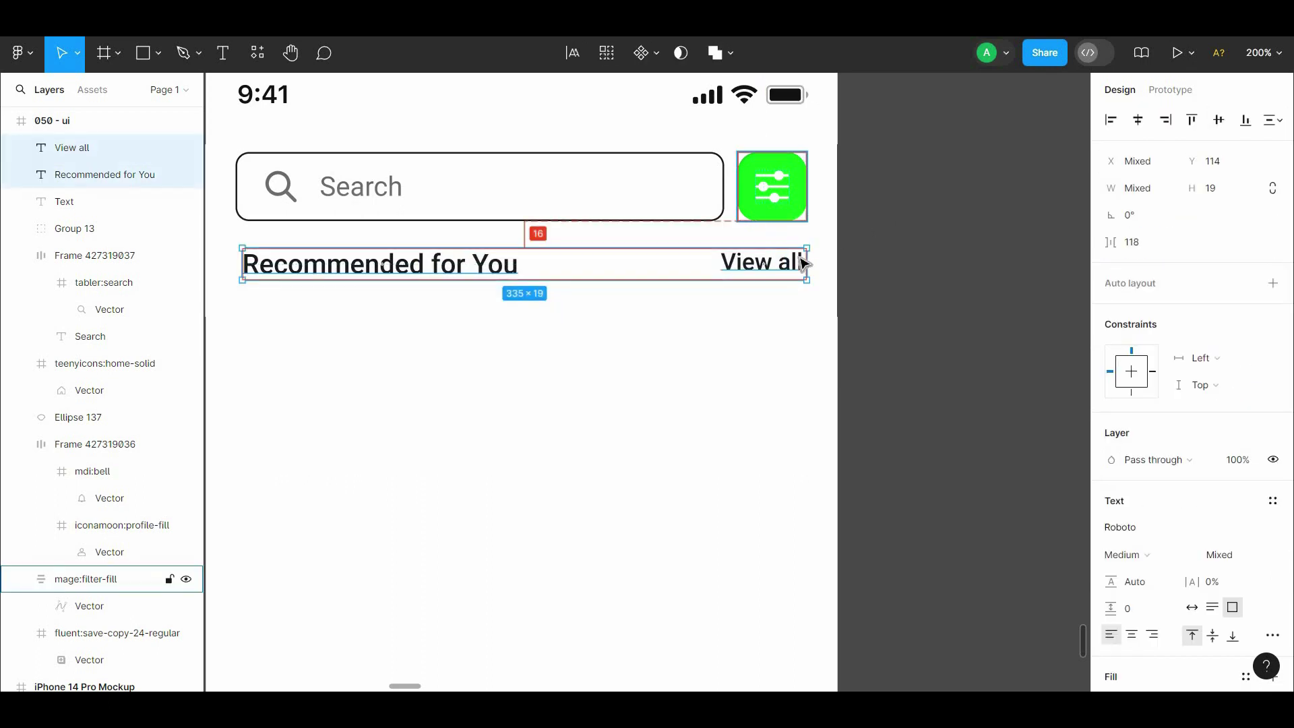
left_click(789, 283)
left_click(749, 237)
left_click(1112, 636)
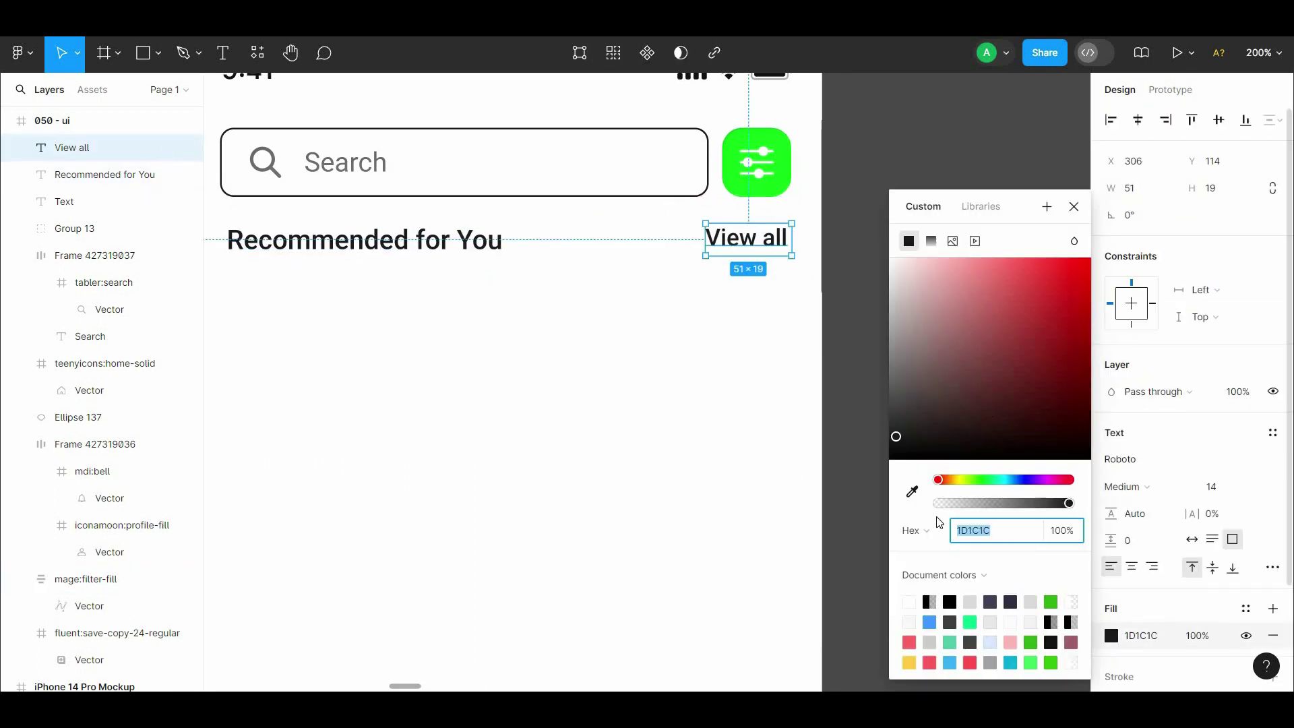
left_click(912, 492)
left_click(755, 172)
Draw a round-capped line under 'View all'
left_click(853, 281)
key("plus")
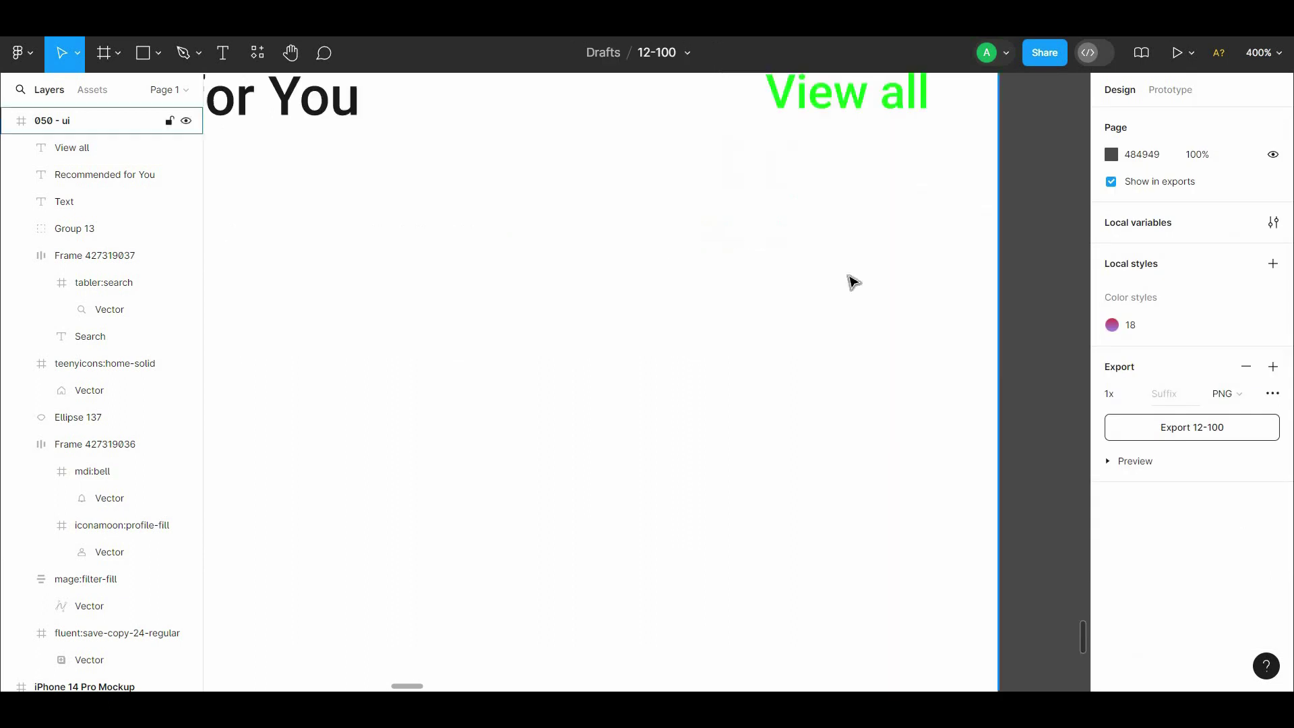
scroll(852, 282, "up", 3)
scroll(232, 96, "right", 3)
left_click(159, 53)
left_click(144, 113)
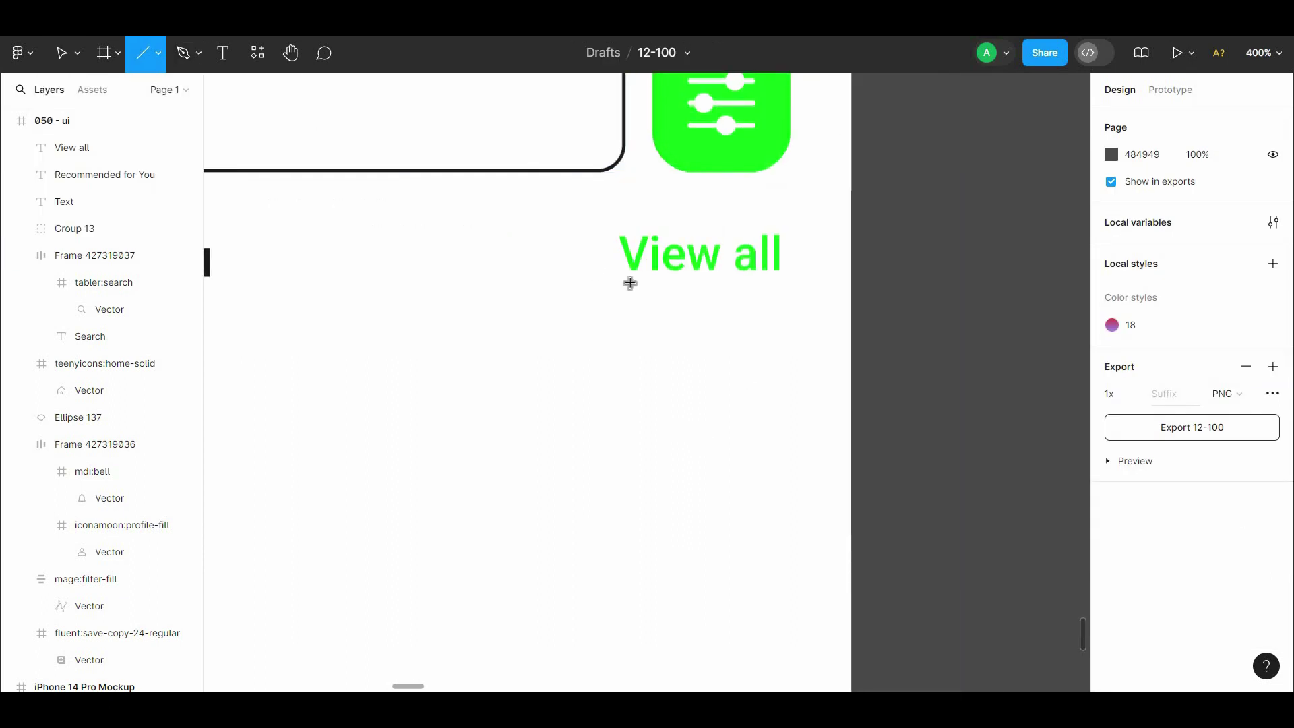
left_click_drag(629, 284, 784, 284)
left_click(782, 305)
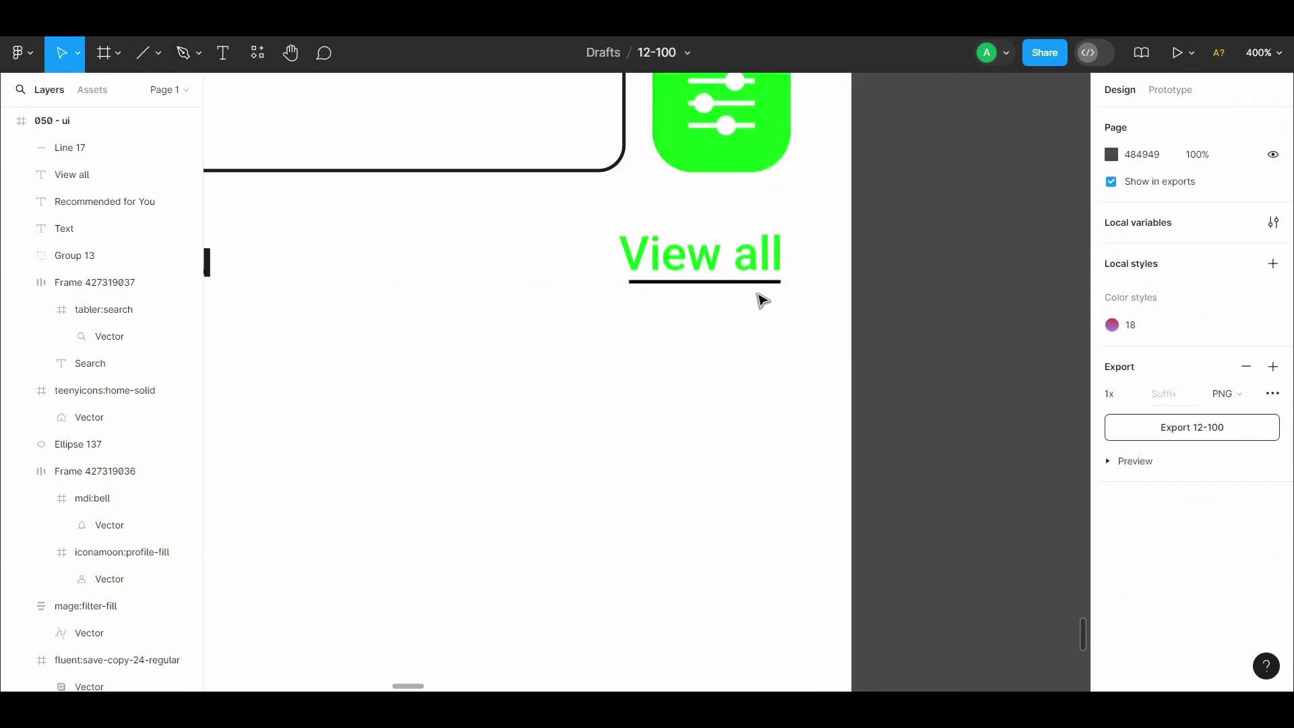
left_click(755, 282)
left_click(1140, 555)
left_click(1149, 648)
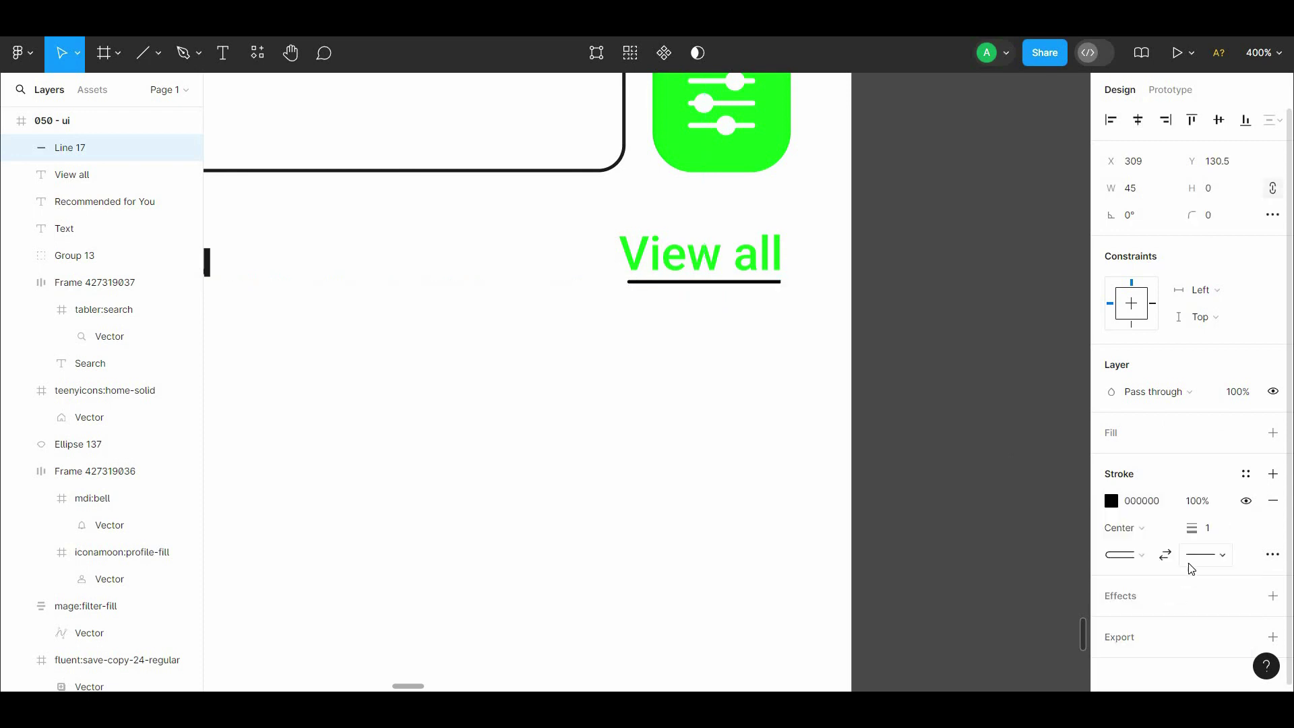
Colour the underline with the filter button's green and nudge it into position
key("i")
left_click(714, 253)
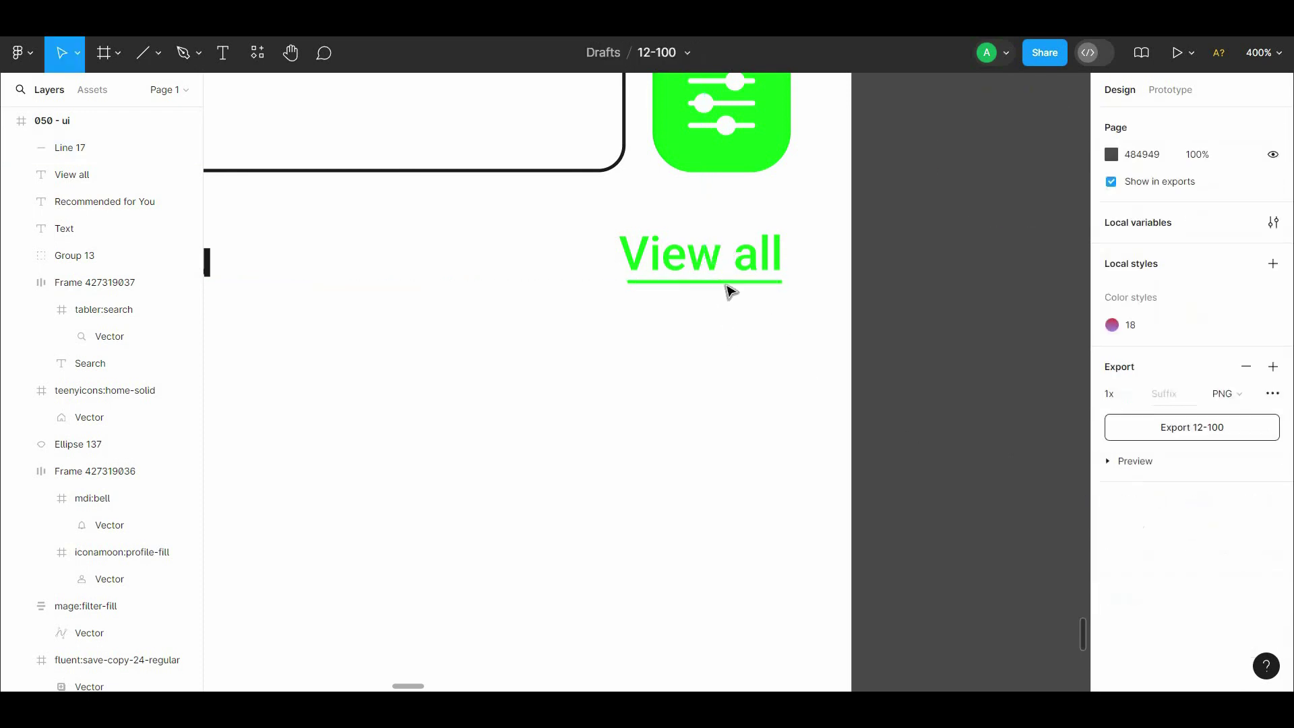
left_click(730, 284)
key("Down")
key("Down")
key("Down")
key("Up")
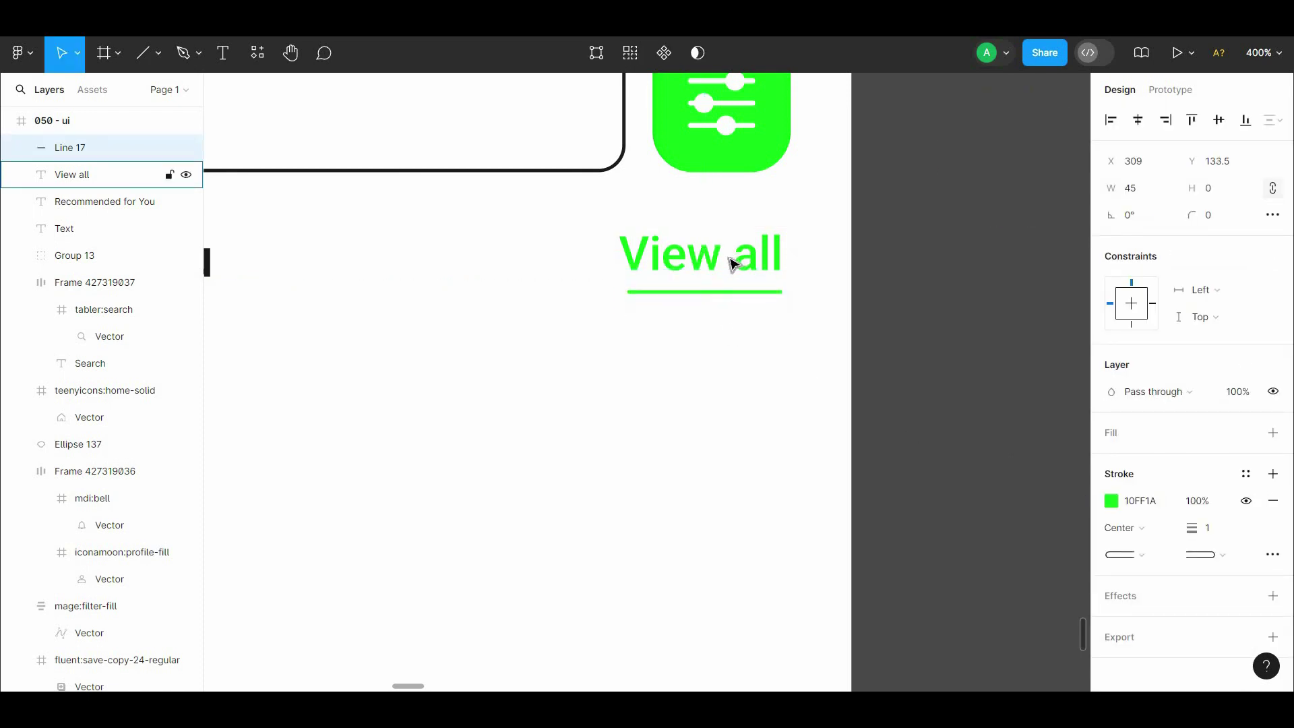
key("Escape")
scroll(739, 270, "down", 5)
scroll(838, 306, "up", 2)
scroll(838, 306, "down", 5)
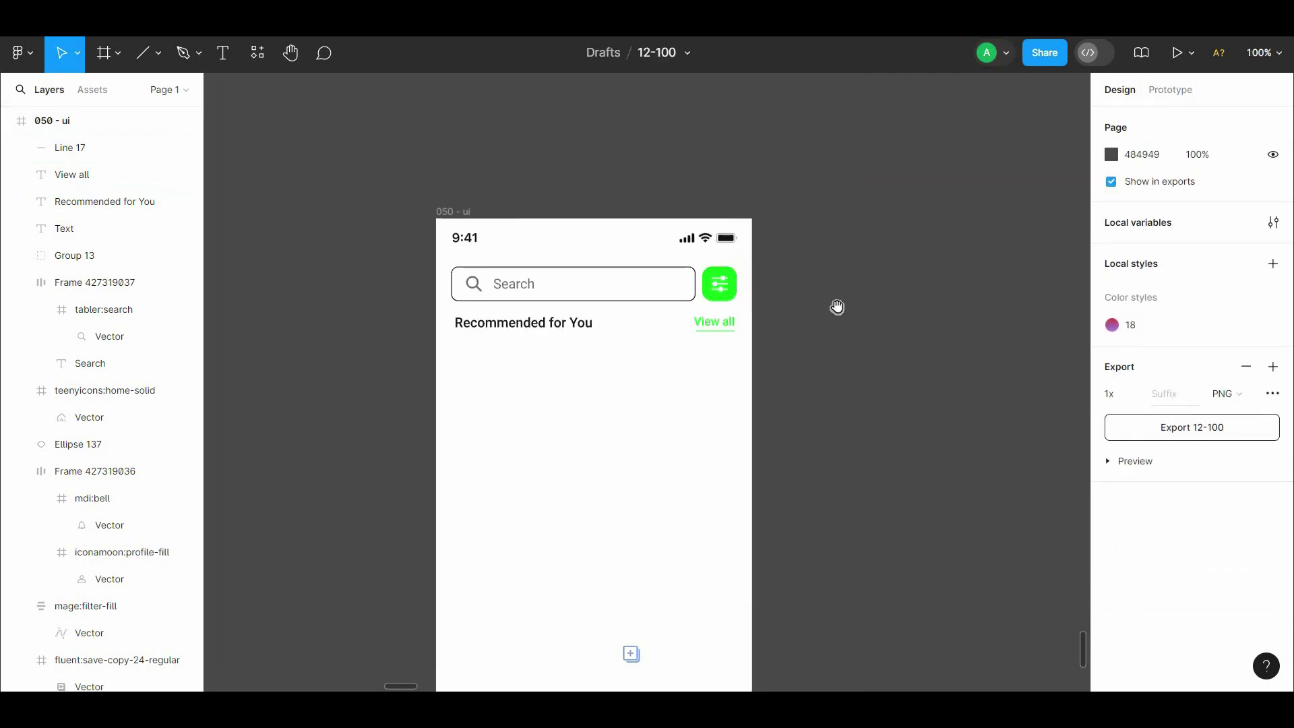
Group 'View all' and its underline together as Group 83
left_click(735, 310)
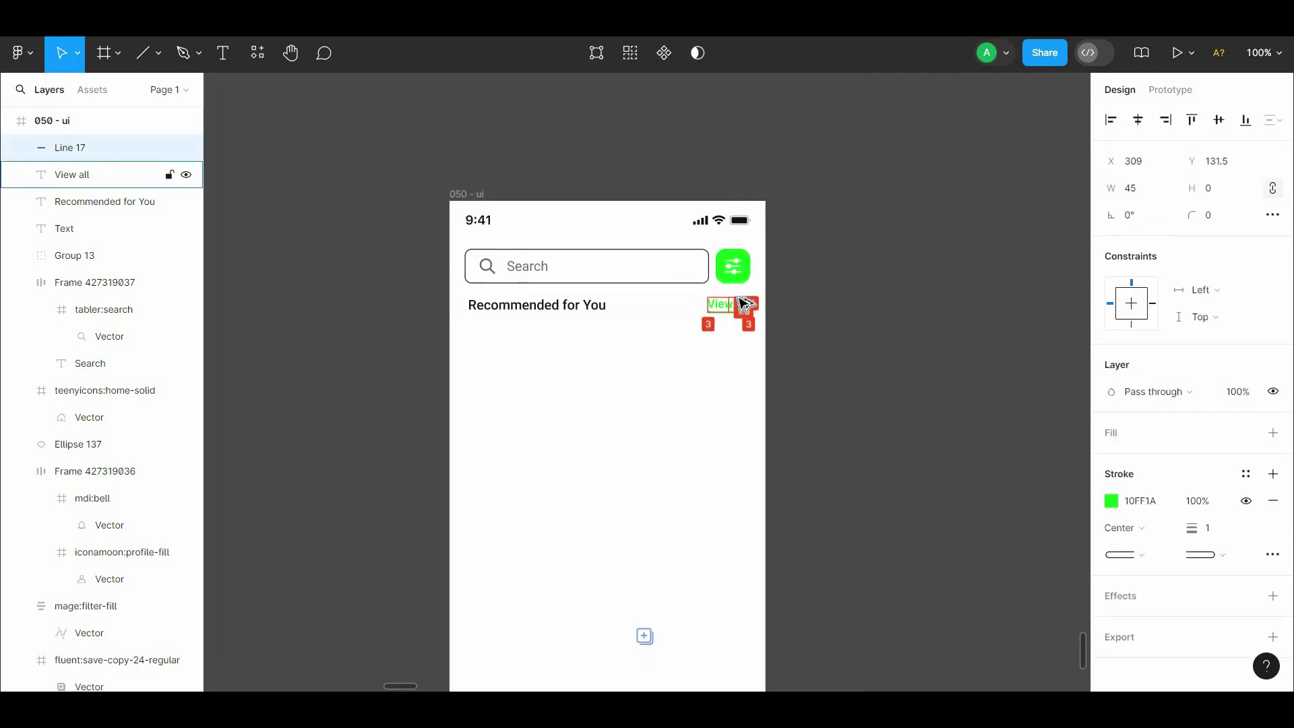
left_click(838, 335)
scroll(876, 303, "down", 2)
left_click_drag(855, 277, 822, 241)
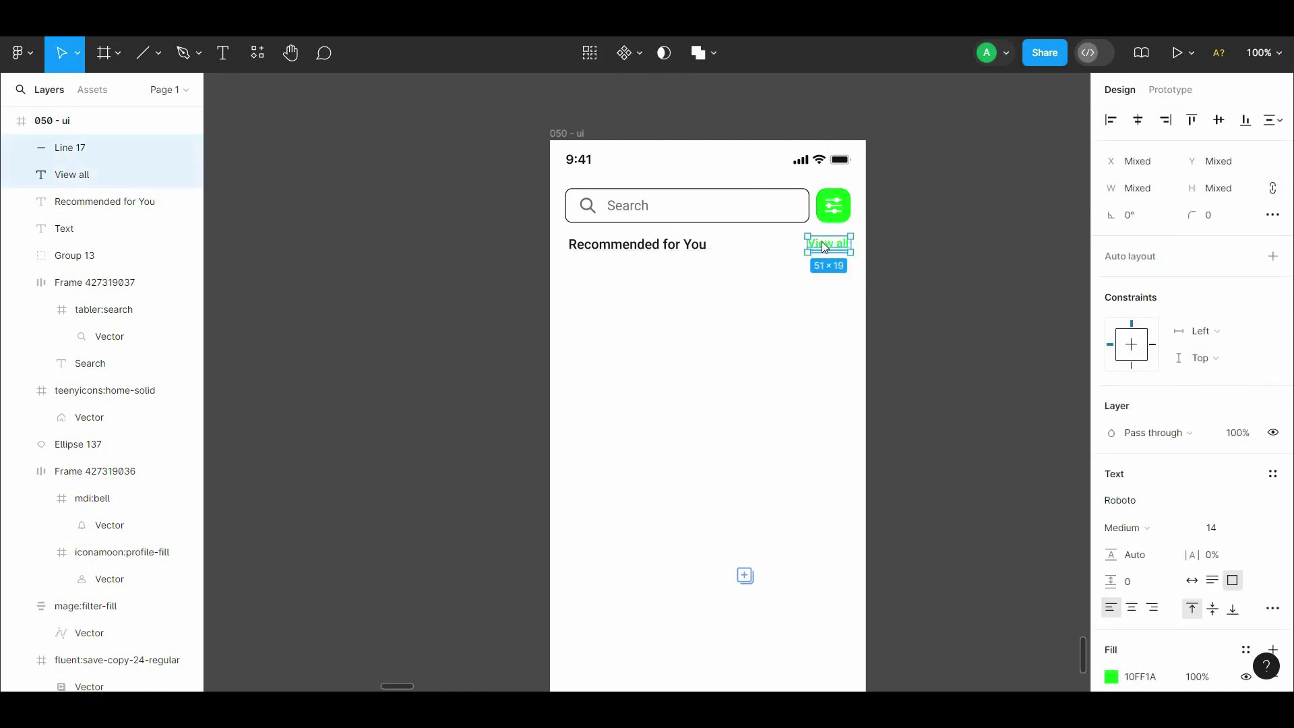
right_click(823, 241)
left_click(869, 384)
left_click(694, 245, "shift")
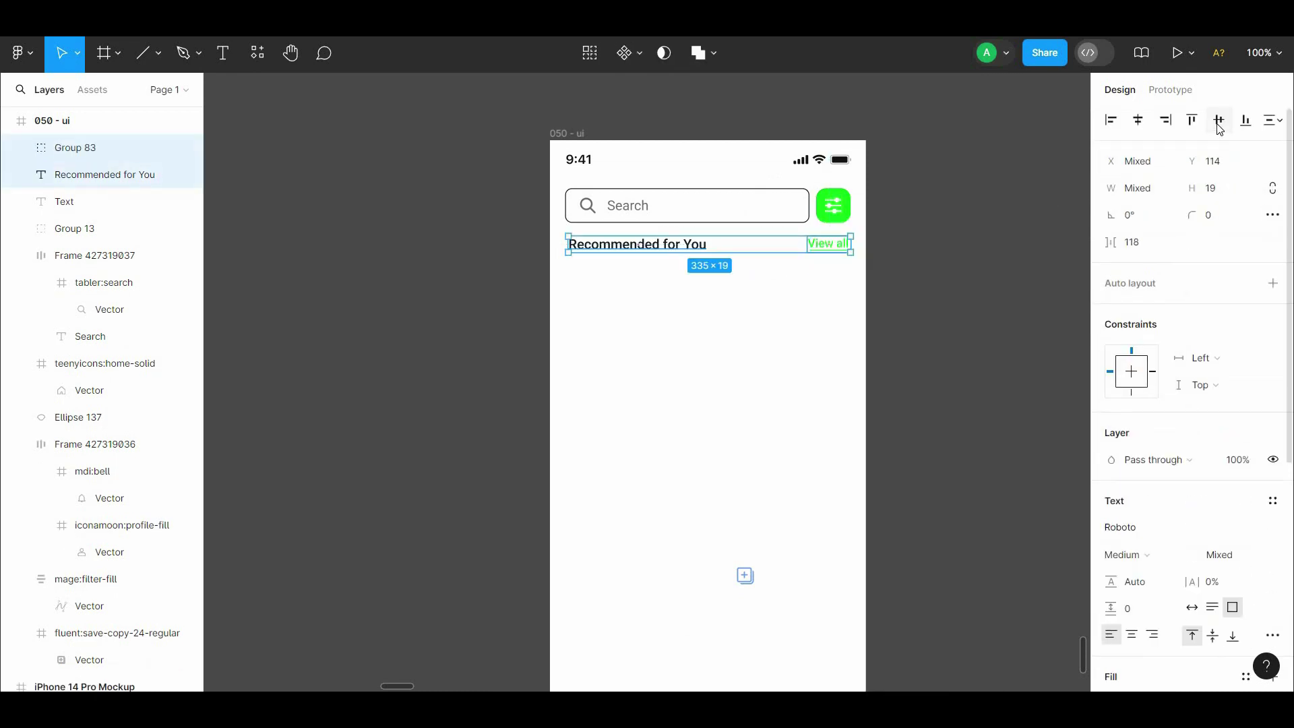
left_click(894, 280)
left_click_drag(895, 292, 894, 194)
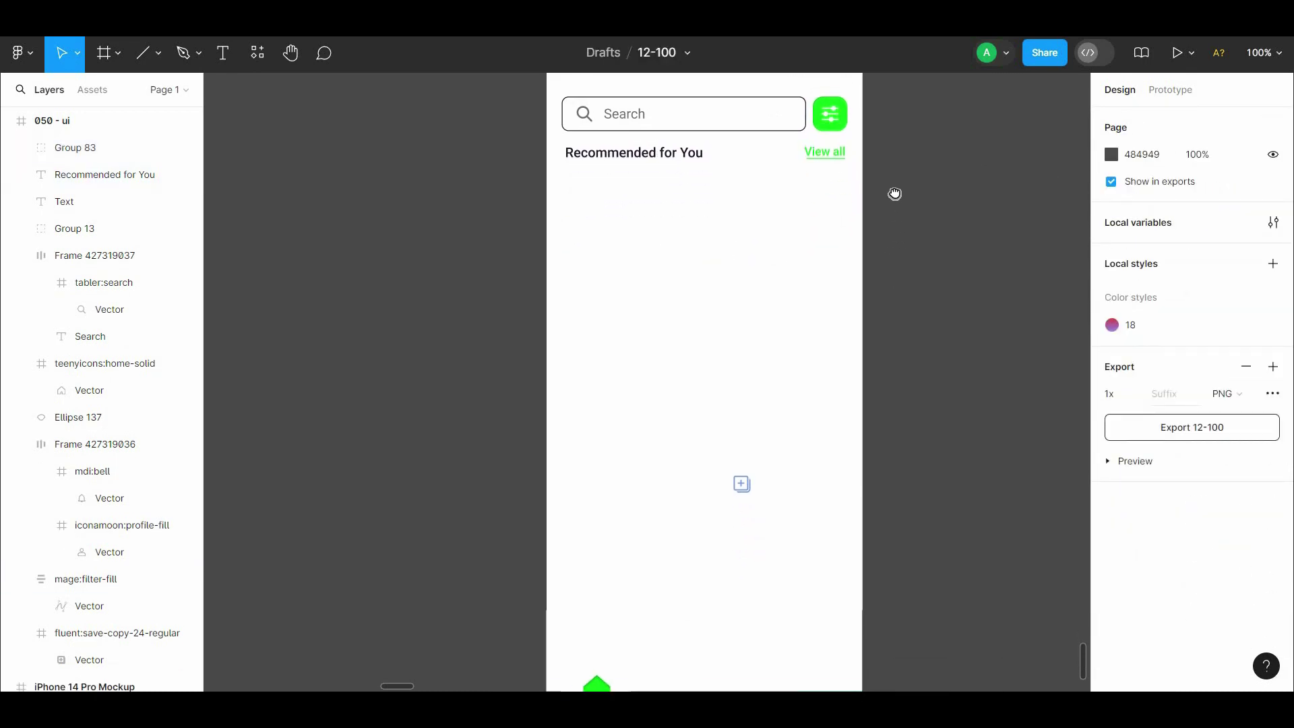
Draw a 341×71 card rectangle with 12 corner radius below the heading row
left_click_drag(704, 332, 674, 419)
left_click(159, 53)
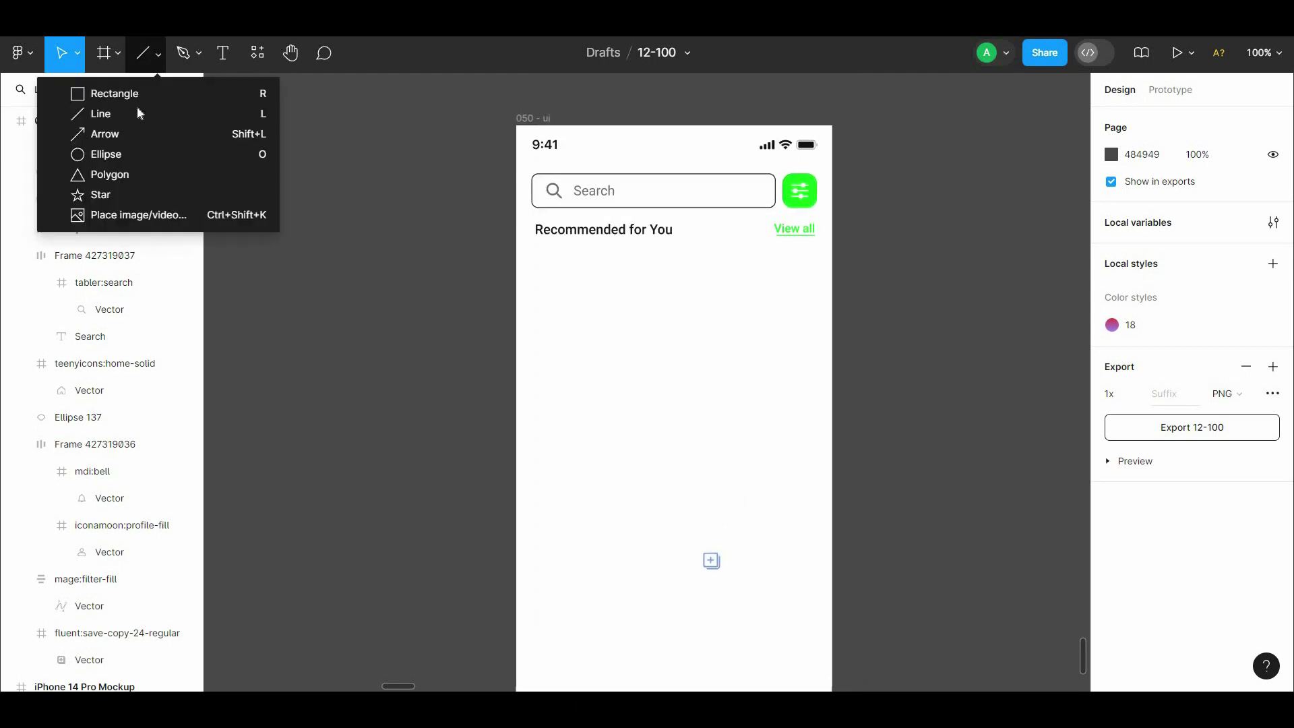
left_click(101, 92)
left_click_drag(534, 257, 605, 288)
left_click_drag(768, 313, 818, 305)
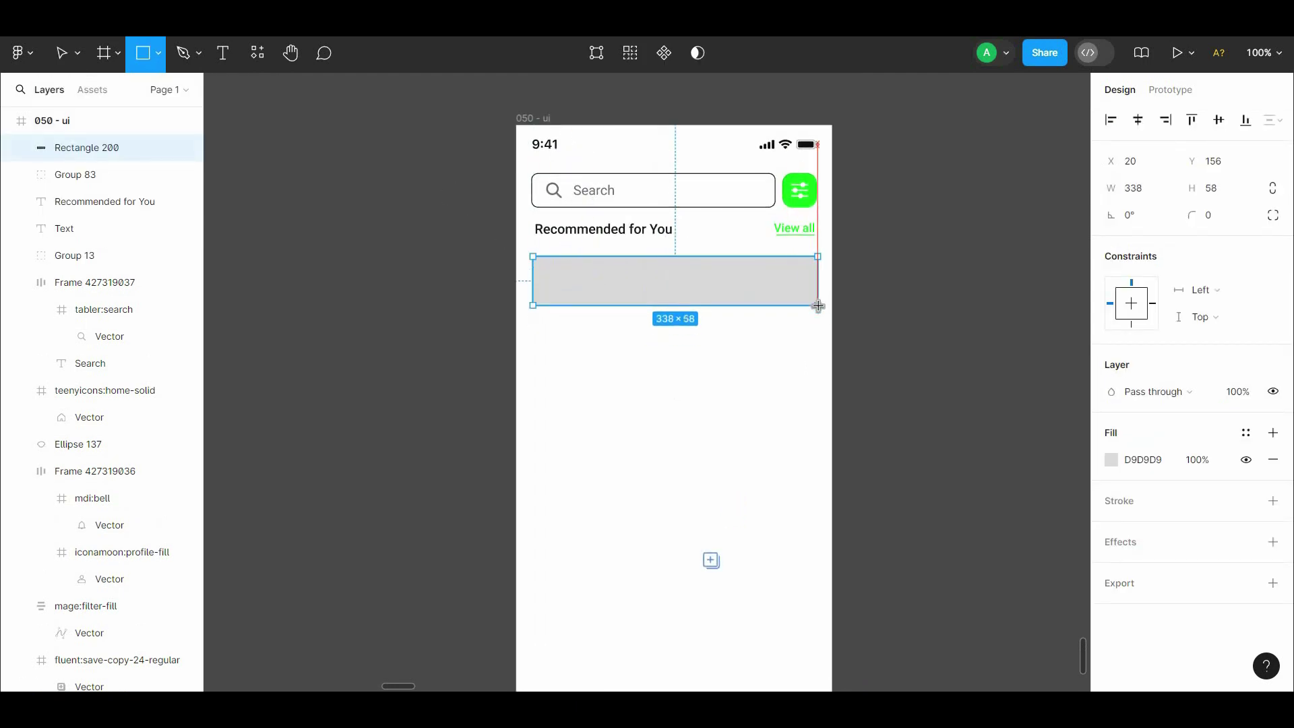
left_click(616, 332)
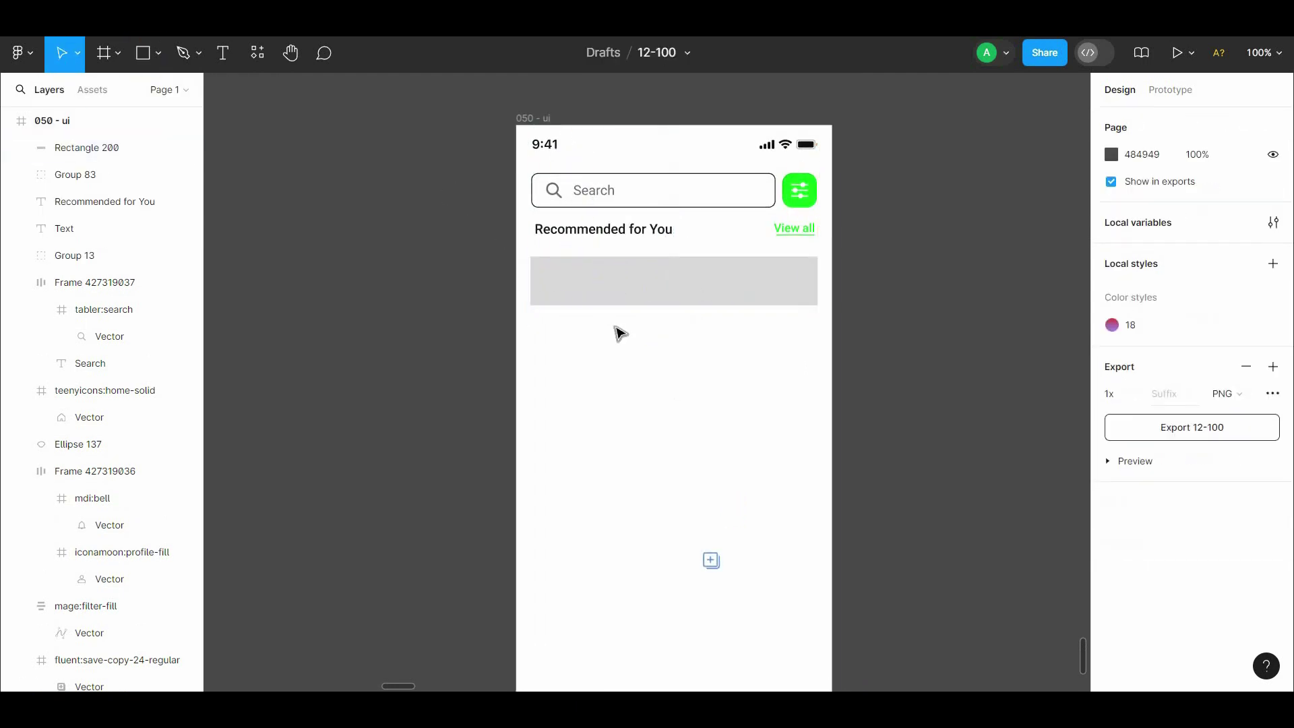
scroll(620, 358, "up", 5)
left_click(905, 290)
key("Return")
key("Escape")
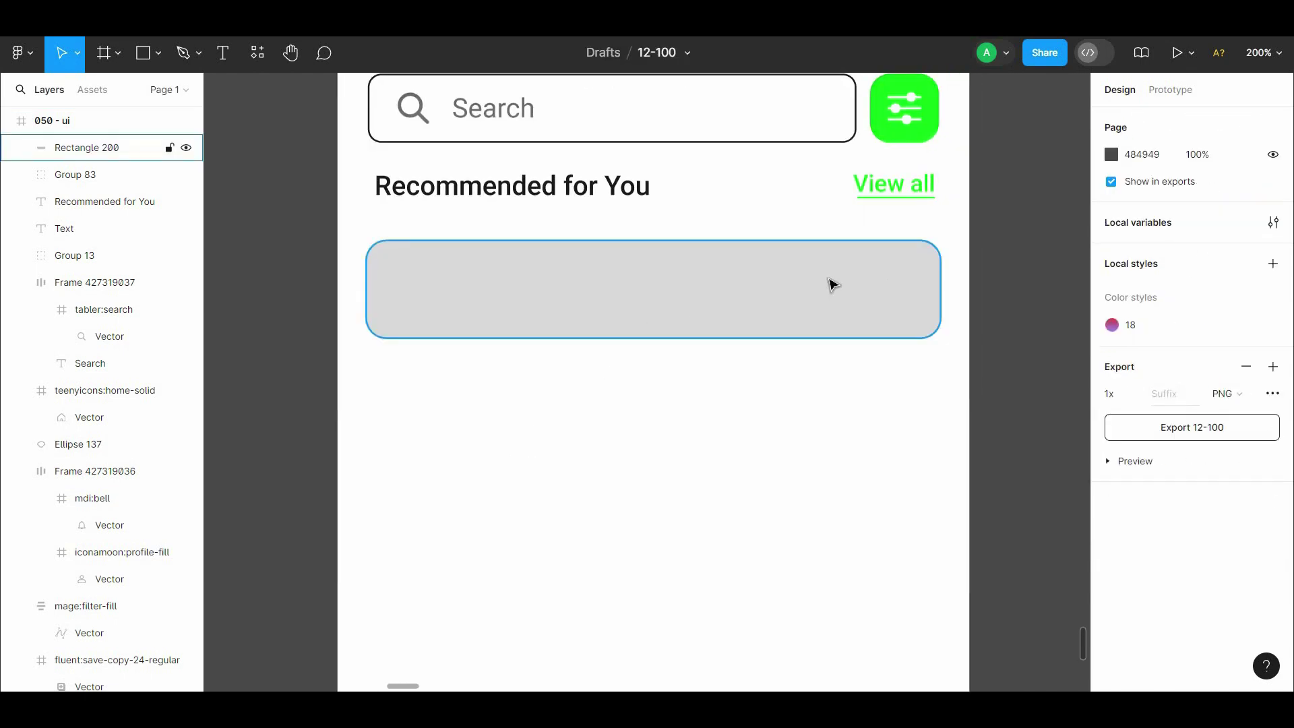
left_click(874, 338)
left_click_drag(874, 338, 876, 359)
left_click(897, 402)
left_click_drag(897, 403, 891, 360)
left_click(674, 300)
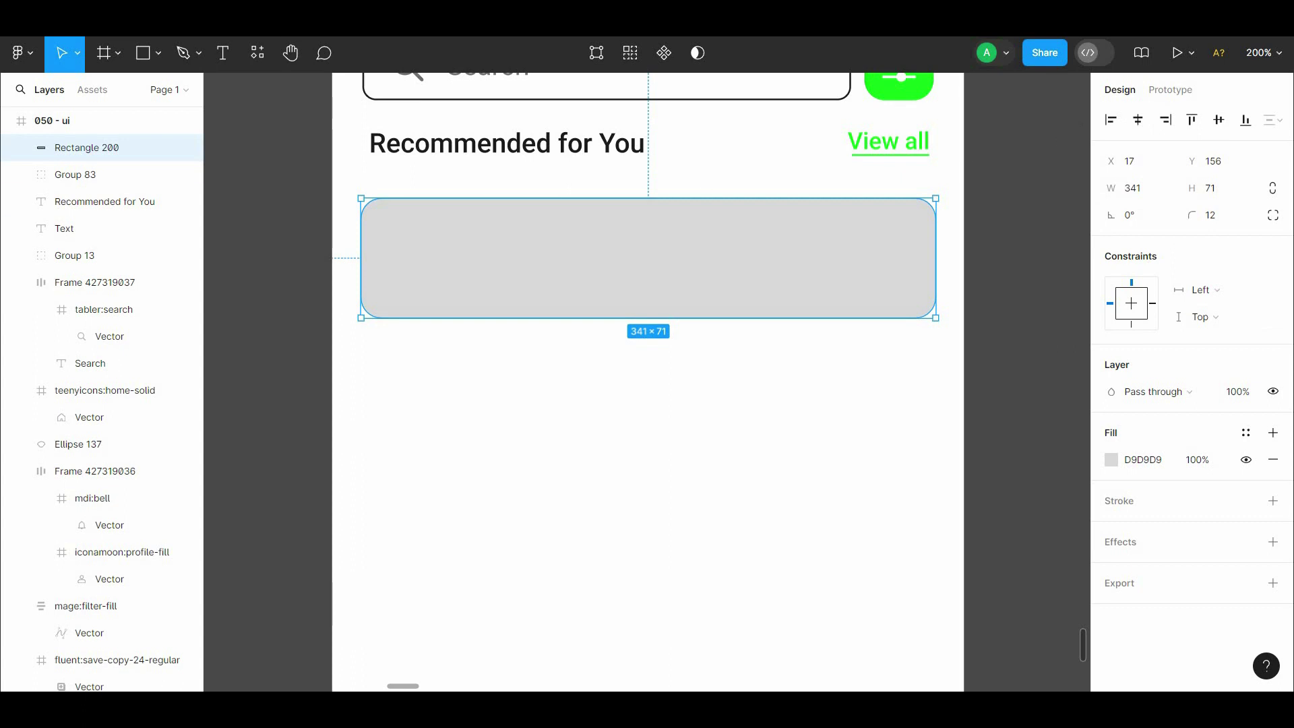
Fill the card white (FFFFFF) and add shadow effects to it
left_click(1112, 459)
type("FFFFFF")
key("Return")
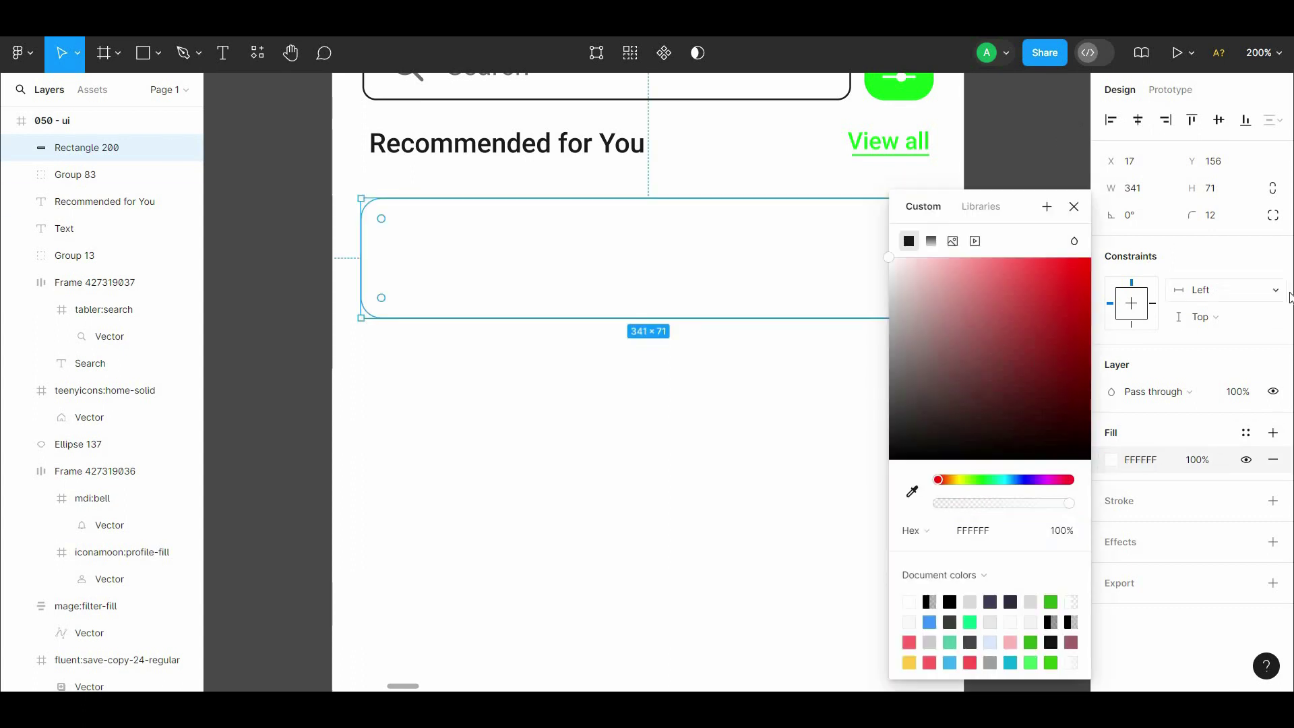
left_click(1273, 542)
left_click(1198, 569)
left_click(1198, 569)
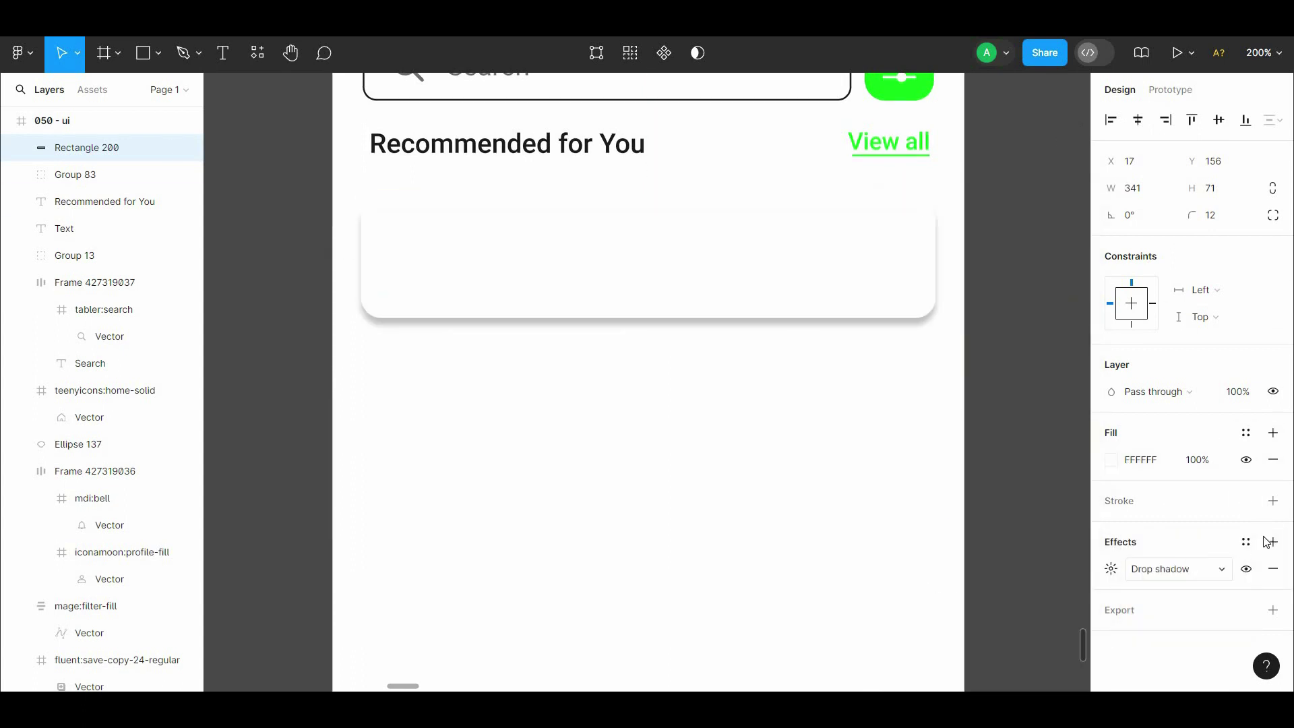
left_click(1273, 542)
Make the first effect an inner shadow with Y -1 and a softer, larger blur
left_click(1199, 578)
left_click(1199, 556)
left_click(1110, 568)
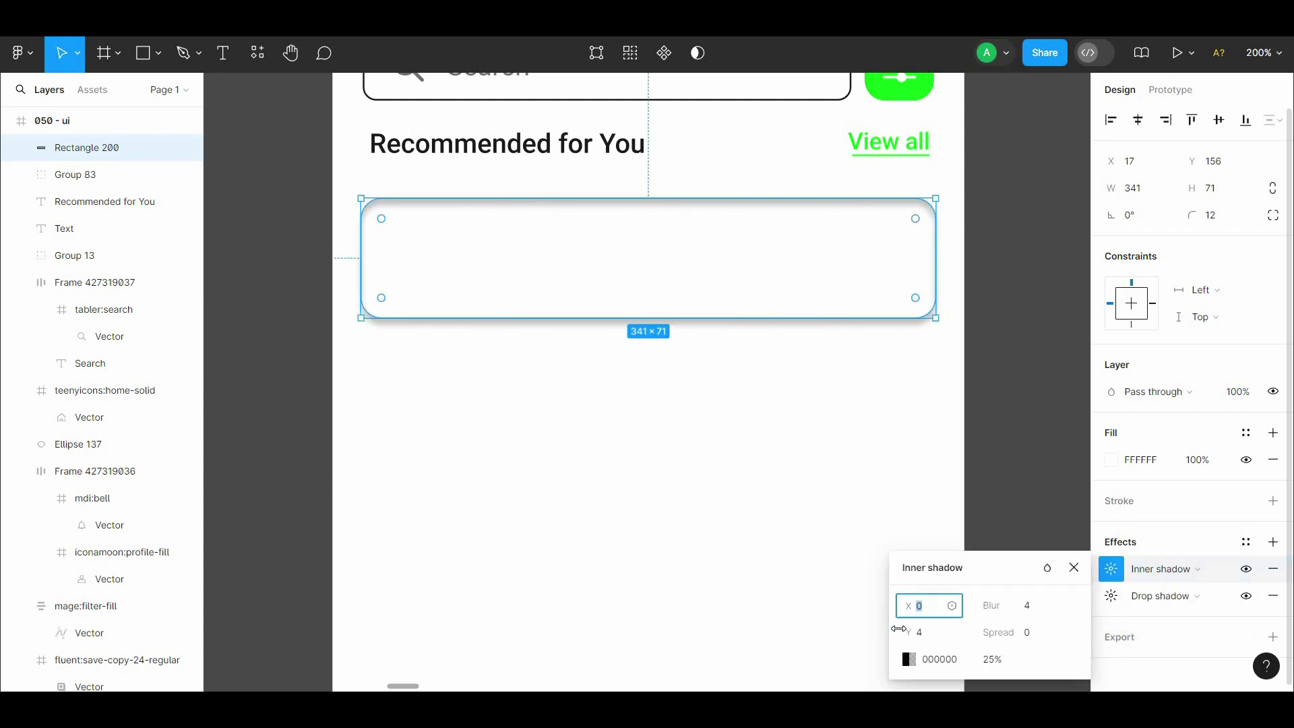
left_click_drag(907, 632, 894, 629)
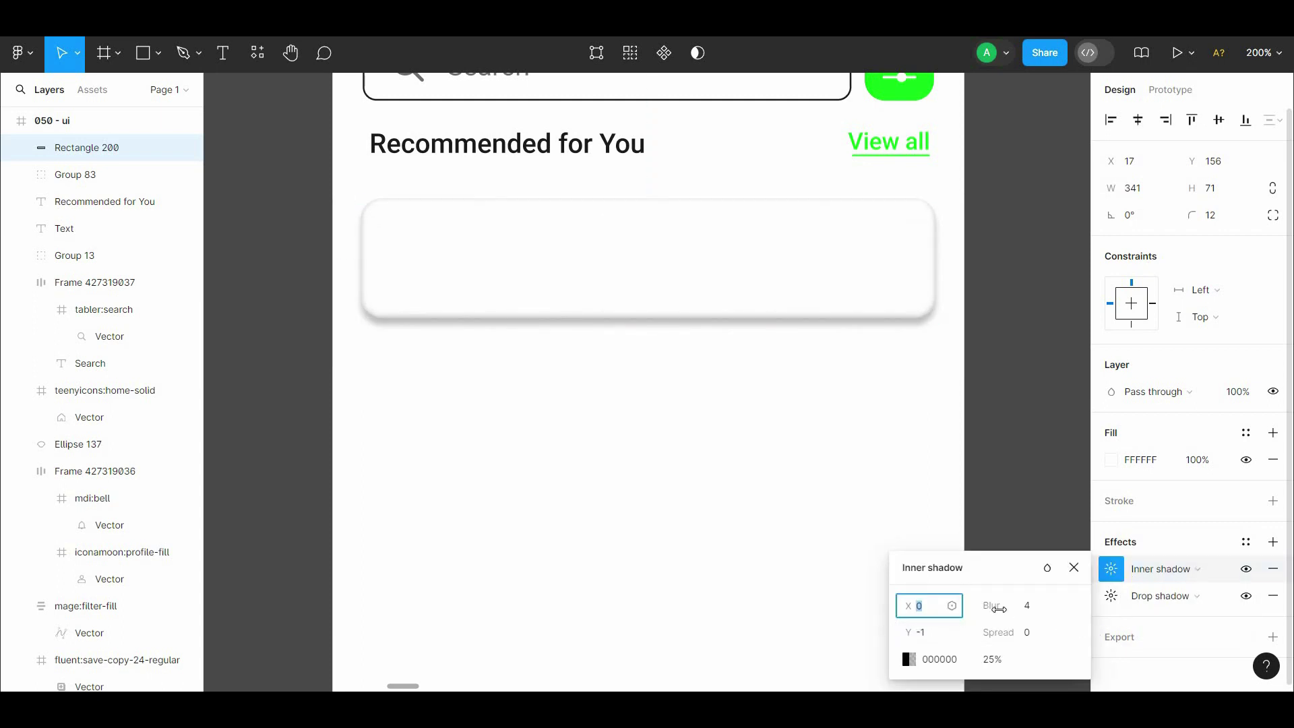
left_click_drag(1000, 609, 1107, 612)
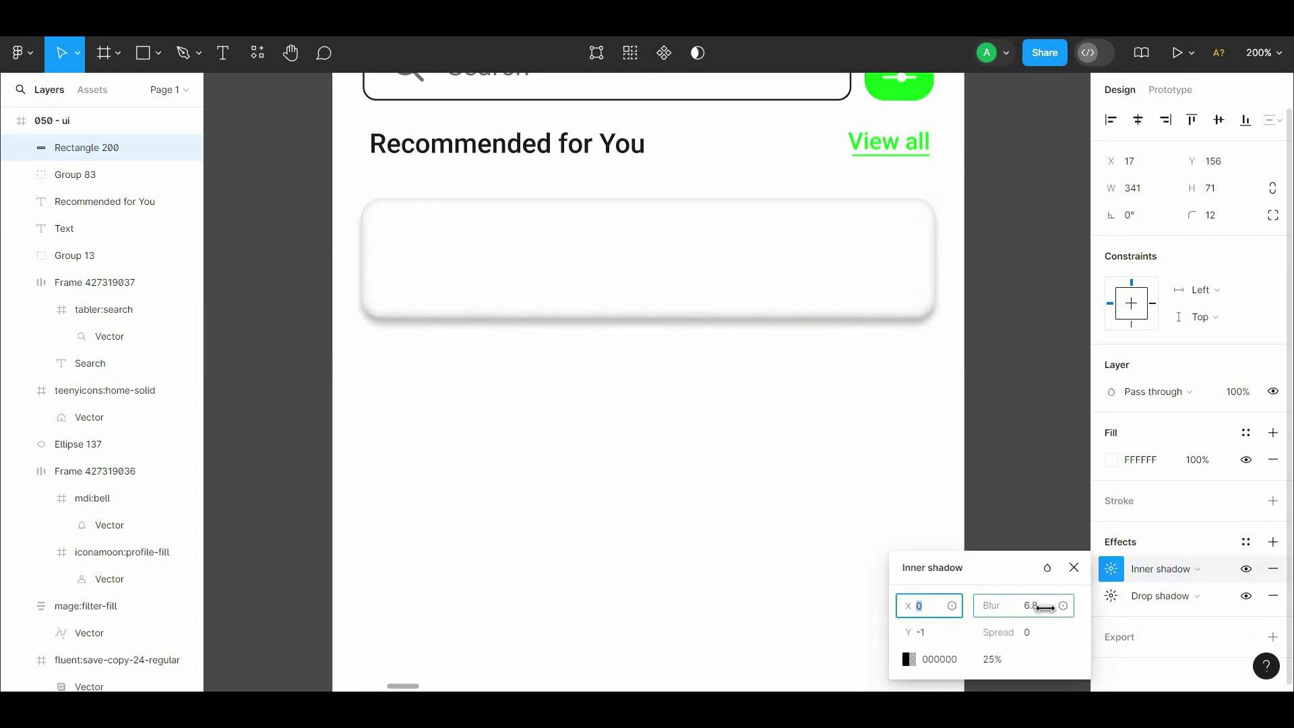
left_click(1146, 596)
key("Escape")
key("Escape")
scroll(907, 462, "up", 1)
Draw a 48×48 square with 12 corner radius inside the card's left side
key("r")
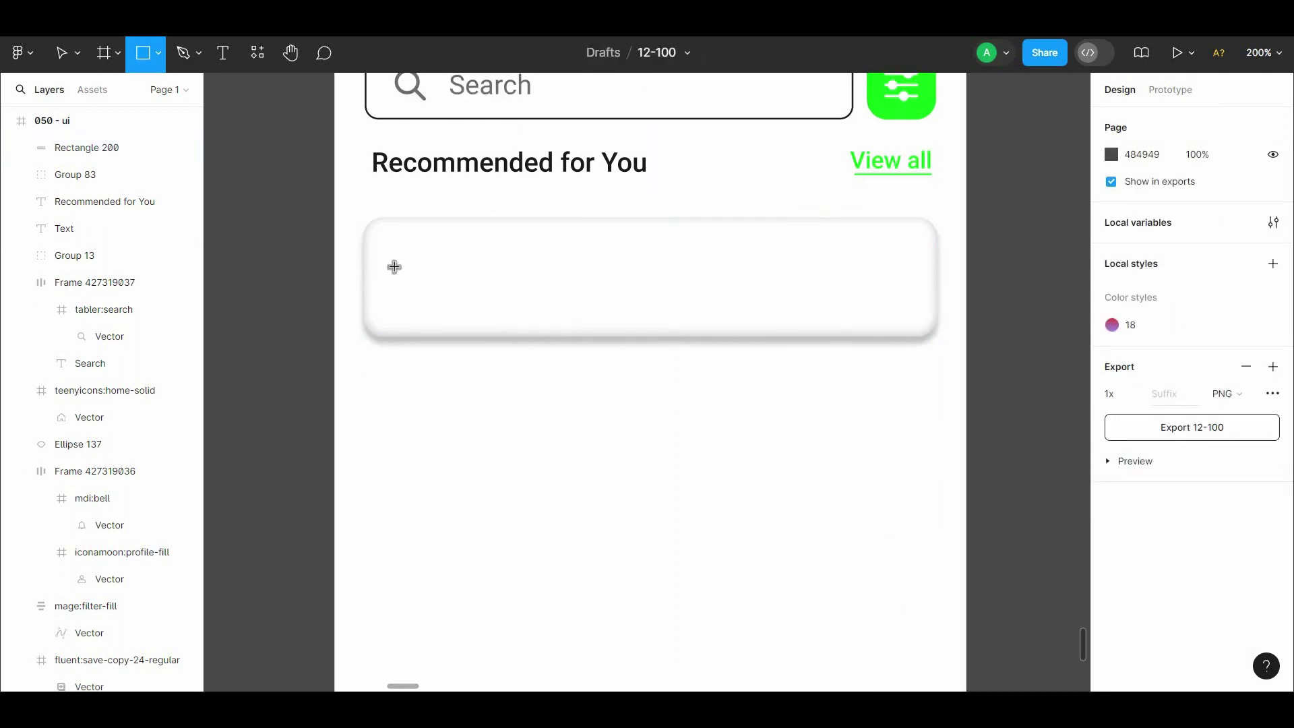
left_click_drag(393, 266, 463, 317)
left_click(1228, 217)
type("12")
key("Escape")
left_click(422, 269)
left_click(612, 433)
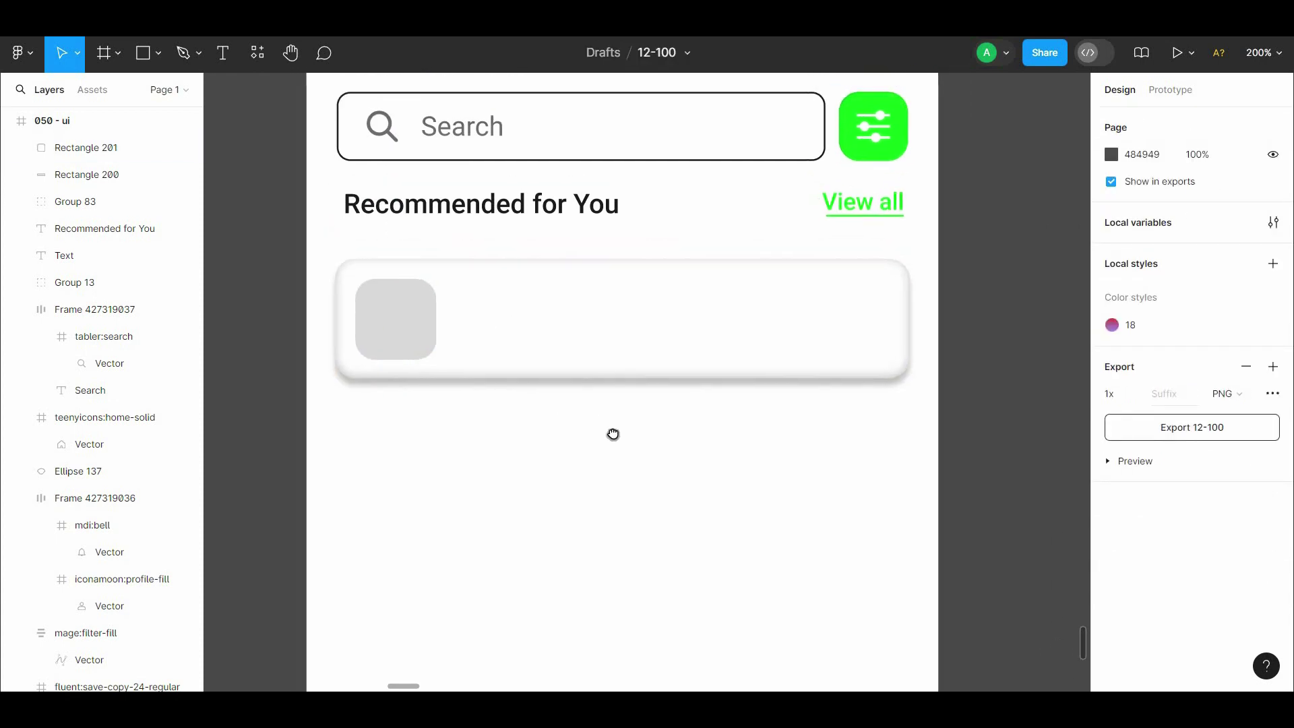
Bring the add icon in front of the card and colour it the filter button's green
scroll(916, 358, "up", 3)
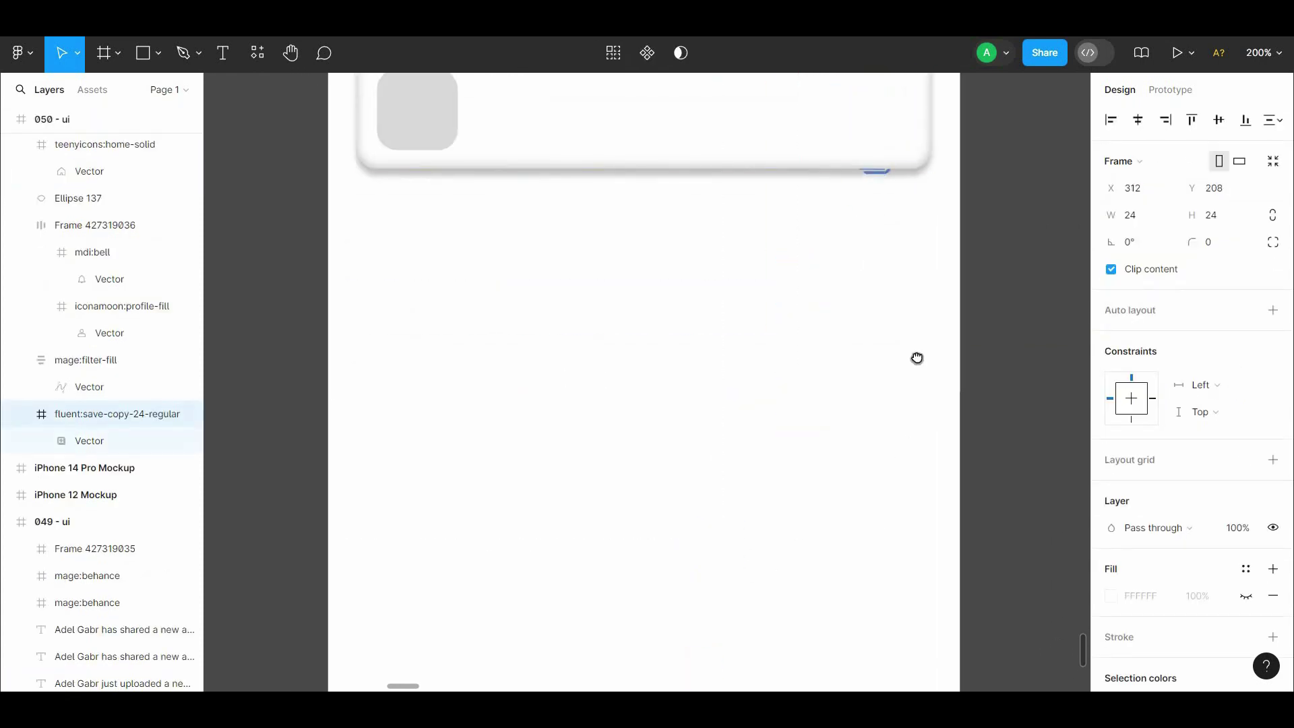
left_click_drag(916, 358, 876, 289)
right_click(865, 290)
left_click(904, 288)
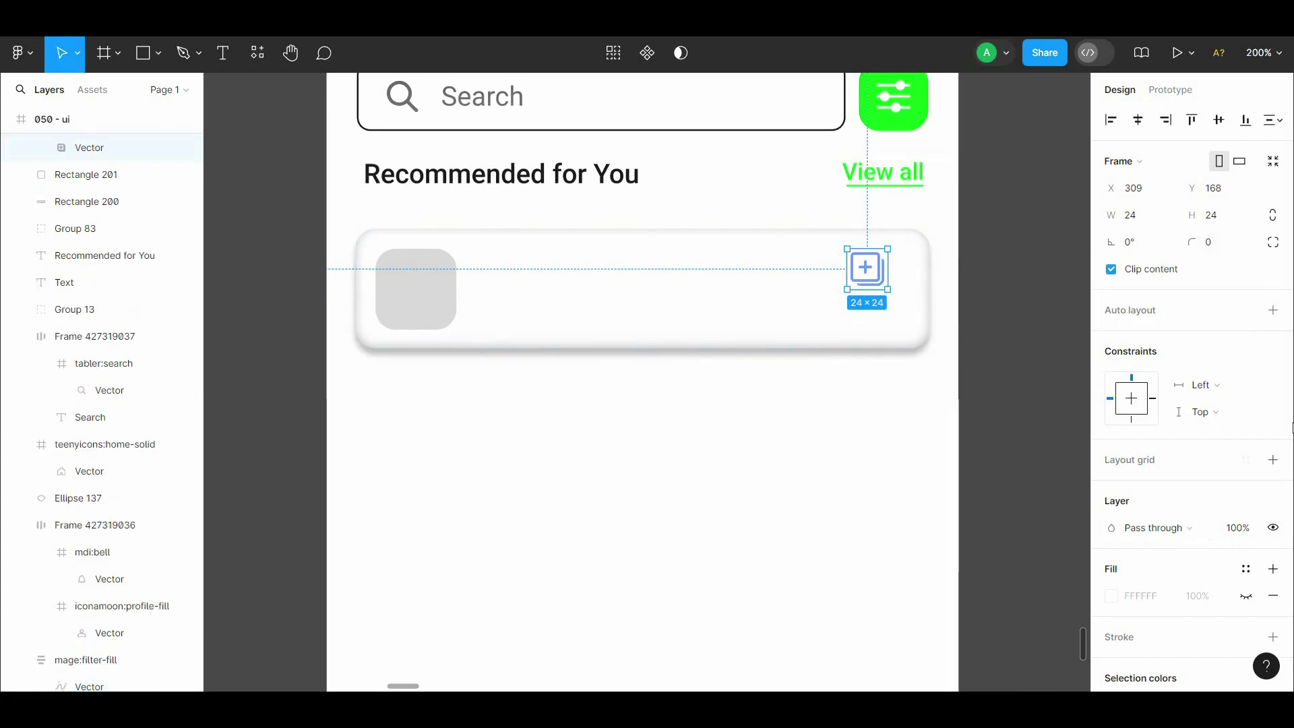
scroll(1141, 569, "down", 2)
left_click(1111, 568)
left_click_drag(891, 262, 857, 476)
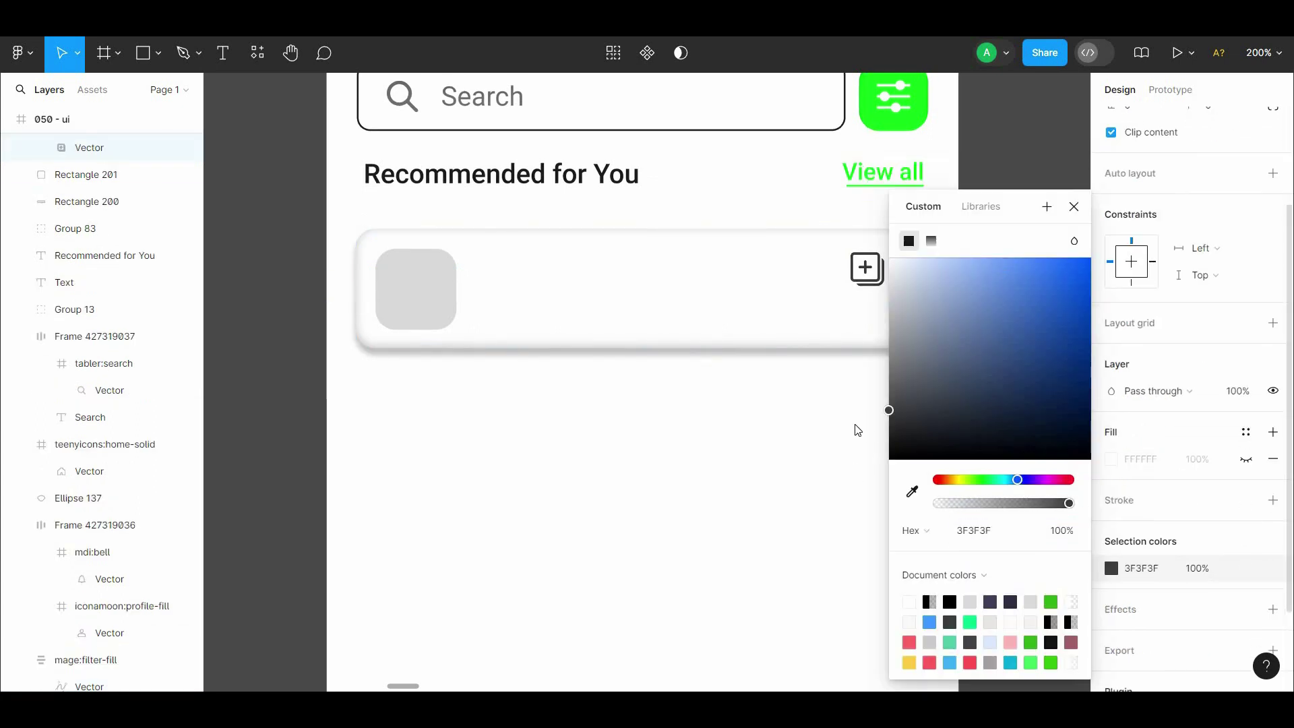
left_click(913, 492)
left_click(894, 101)
Place the add icon at the job card's right side
left_click(800, 404)
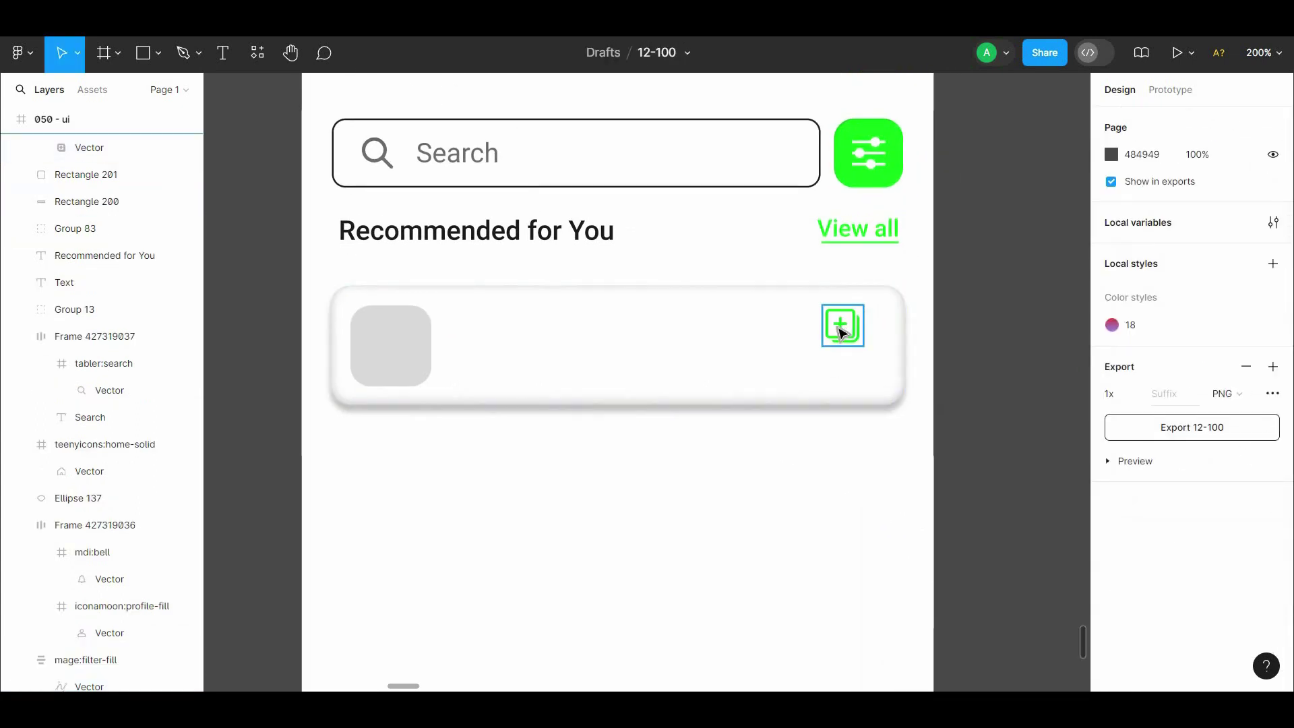
left_click_drag(841, 327, 866, 347)
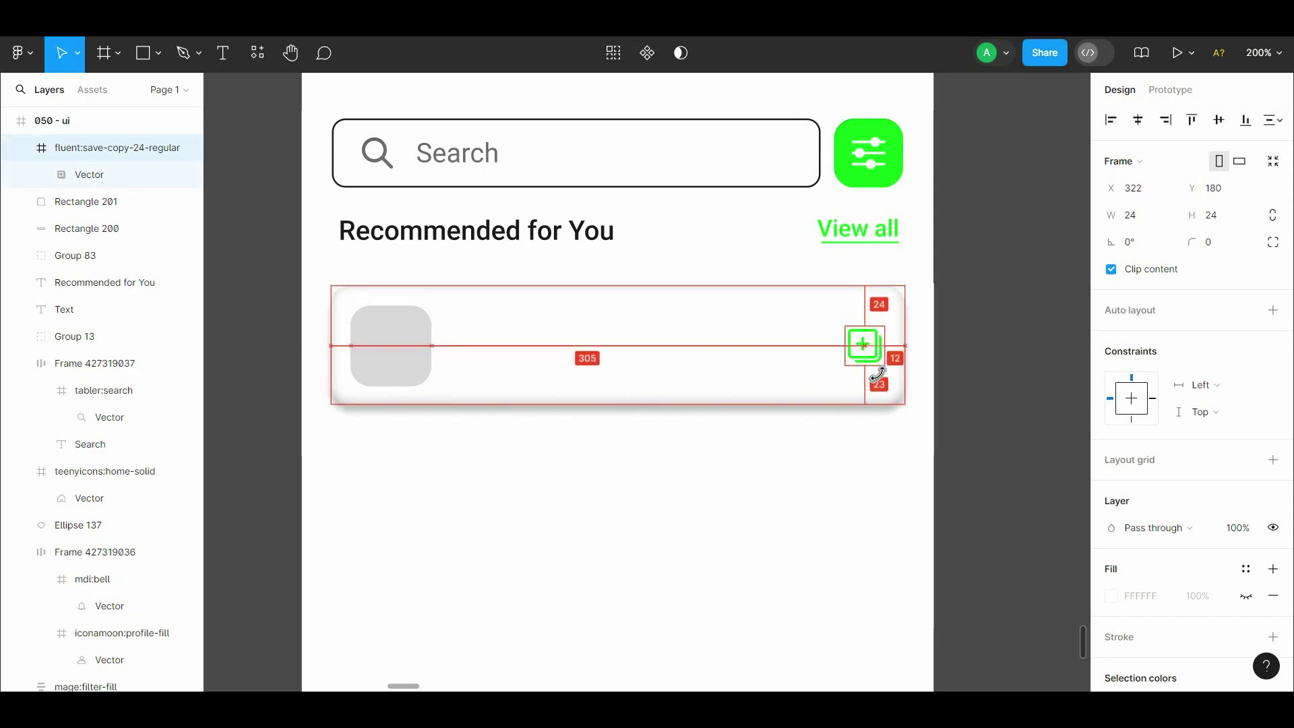
left_click(887, 448)
left_click_drag(887, 447, 957, 545)
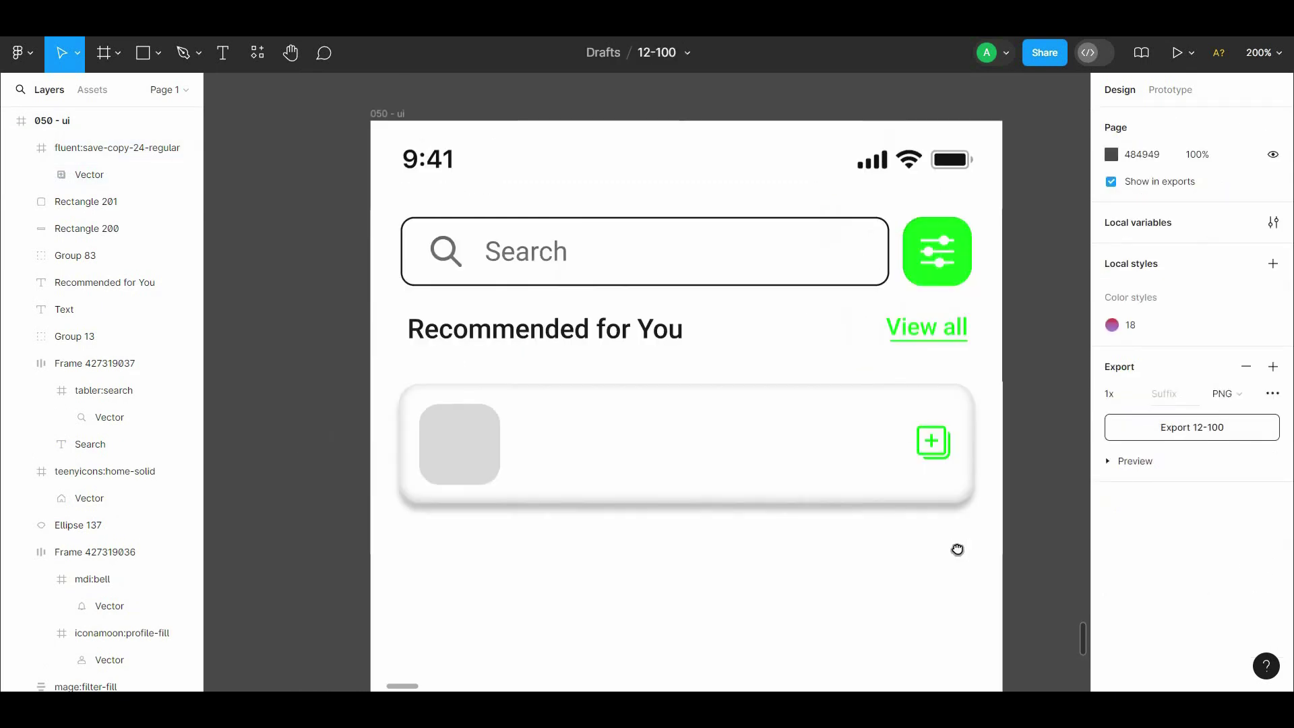
left_click(946, 445)
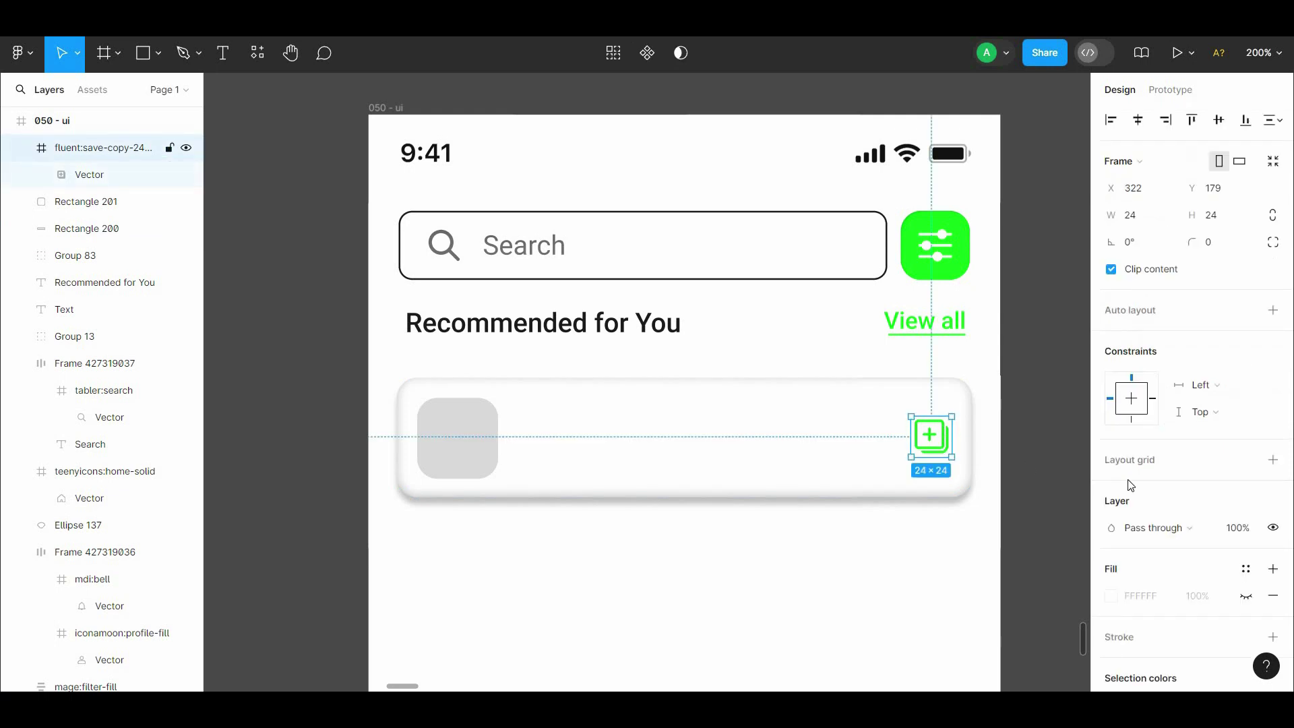
scroll(1126, 483, "down", 3)
Make the job card slightly narrower
left_click(1111, 497)
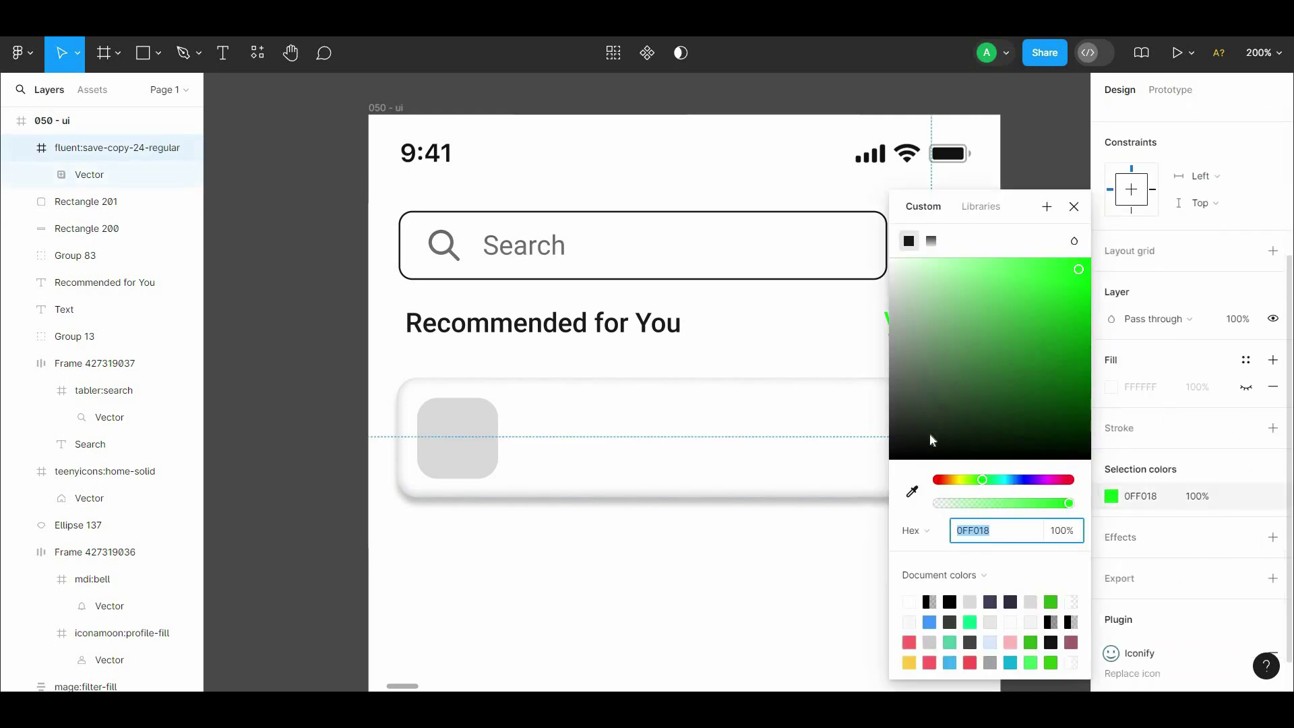
left_click(806, 512)
scroll(782, 472, "right", 3)
left_click(759, 439)
scroll(807, 473, "left", 3)
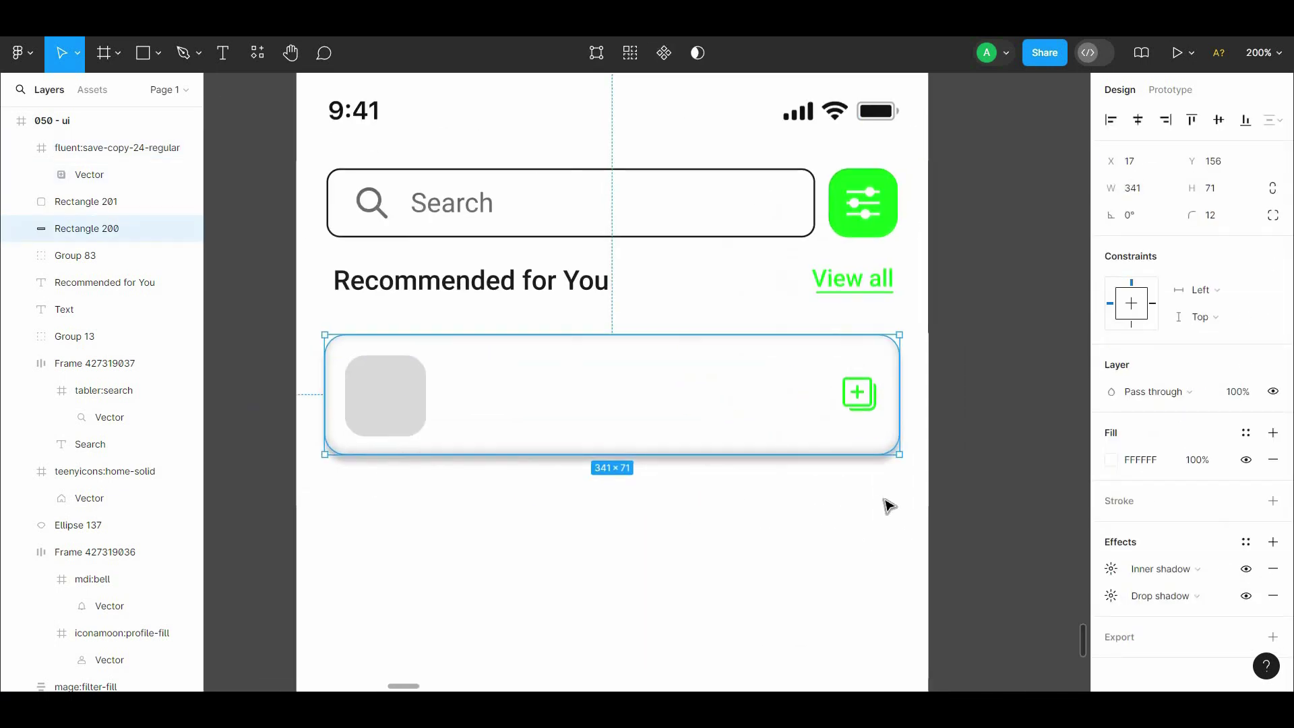
left_click_drag(895, 433, 889, 433)
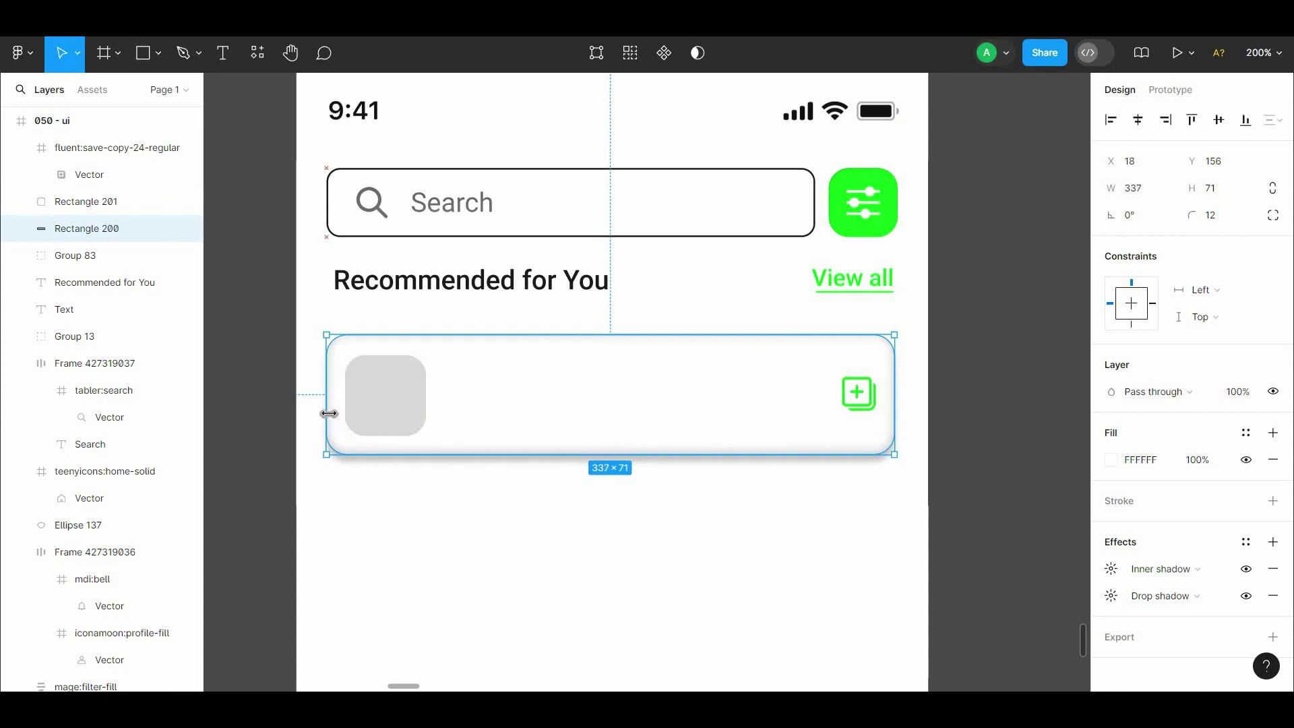
left_click(491, 517)
Recolour the add icon dark 2D3B2E and shift it slightly left
scroll(890, 509, "right", 6)
left_click(624, 403)
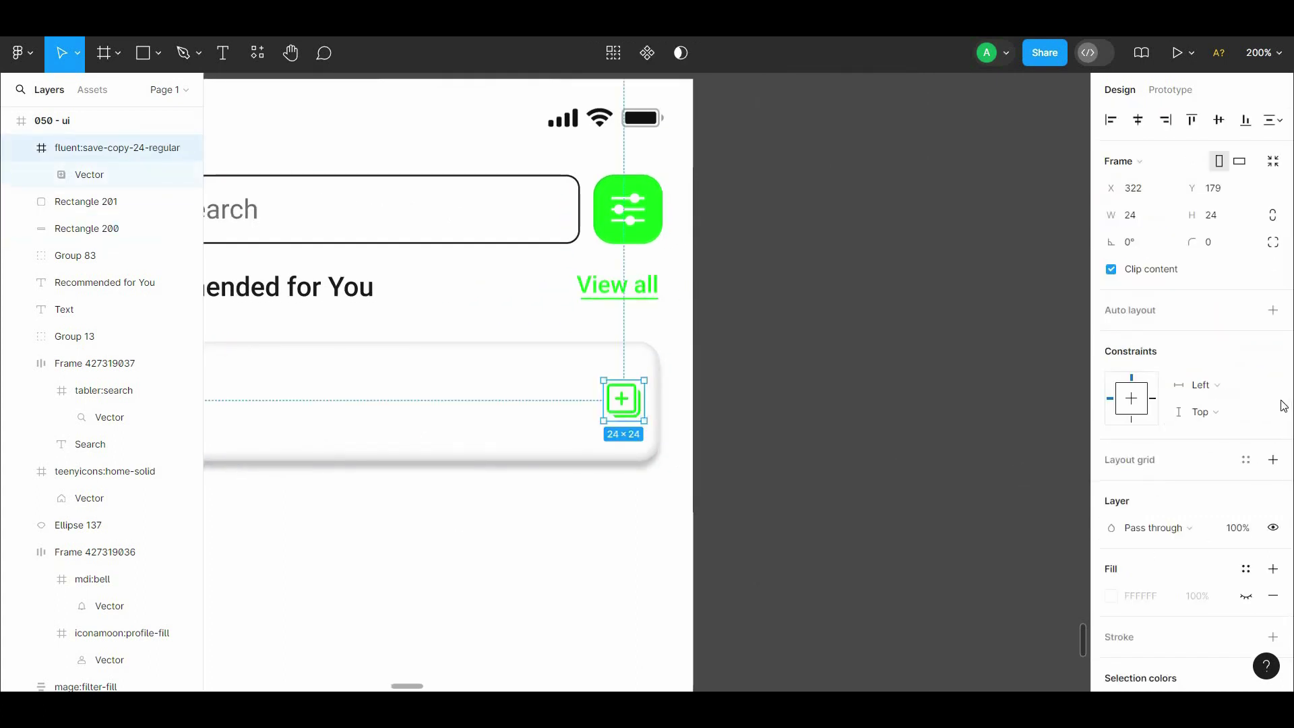
left_click(1112, 533)
left_click(934, 425)
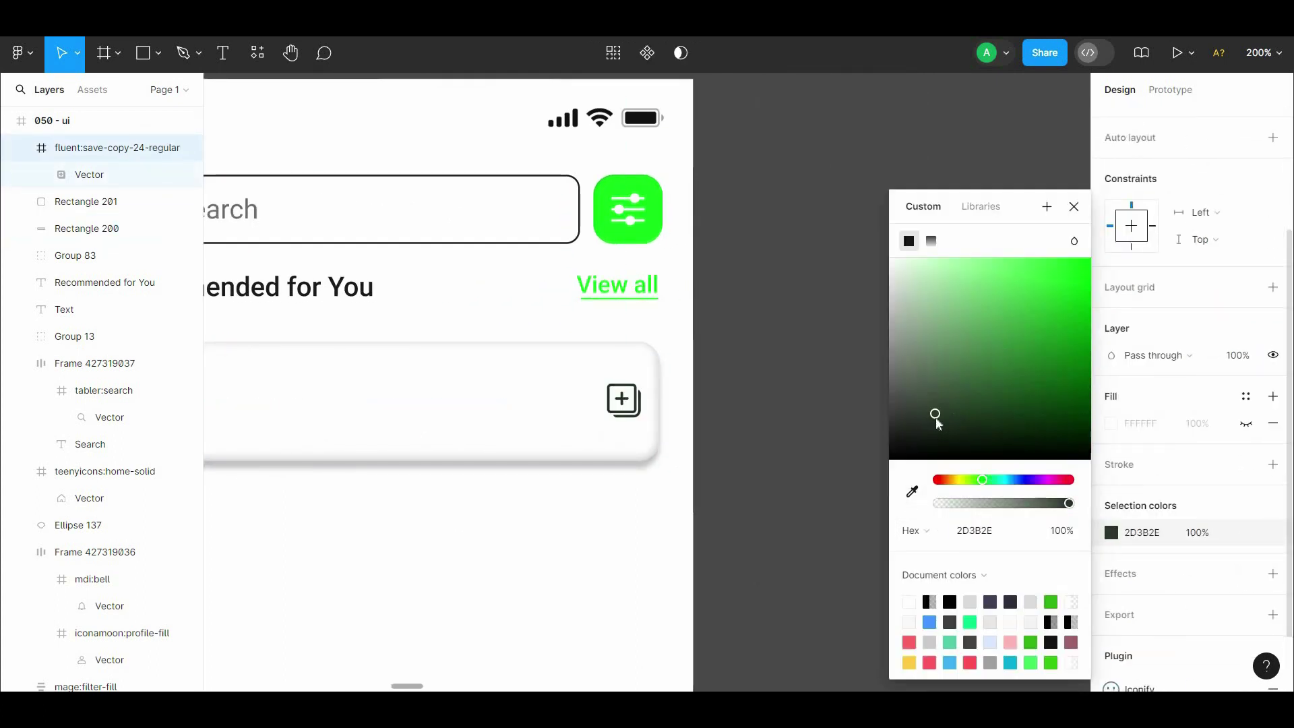
left_click(838, 448)
left_click(620, 401)
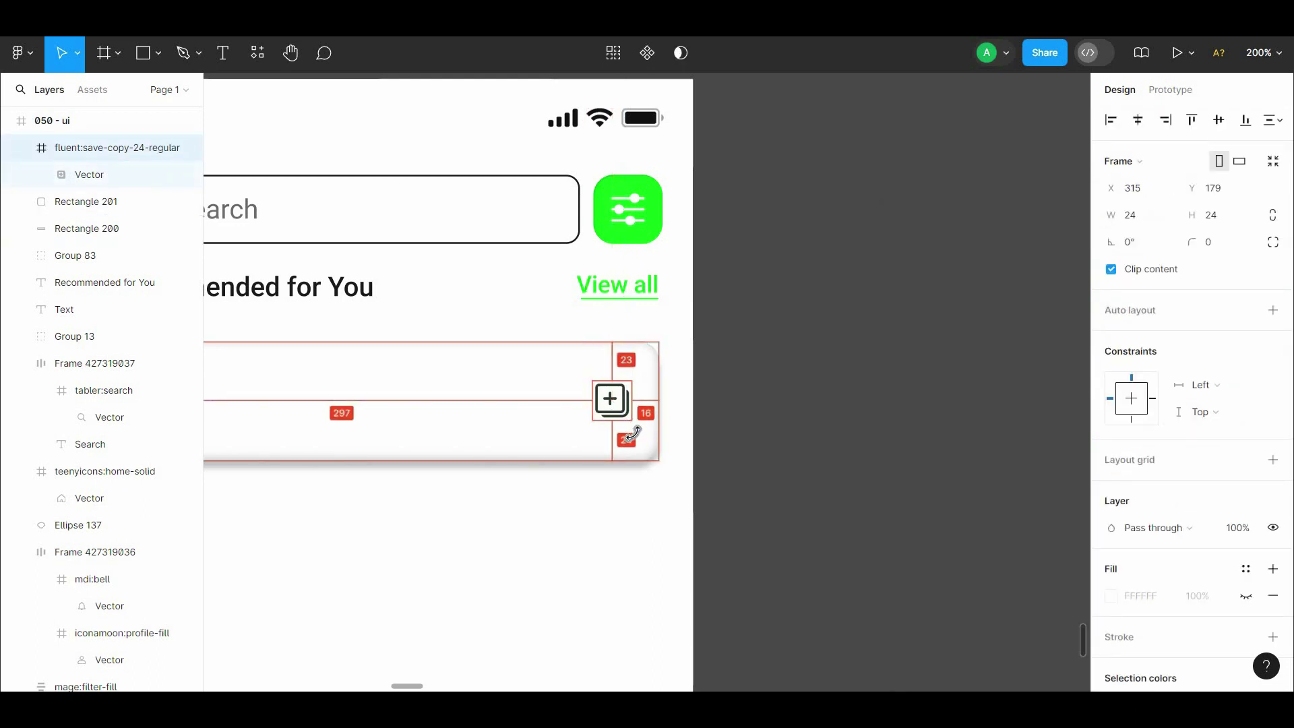
Nudge the grey square one step to the right
scroll(786, 480, "left", 5)
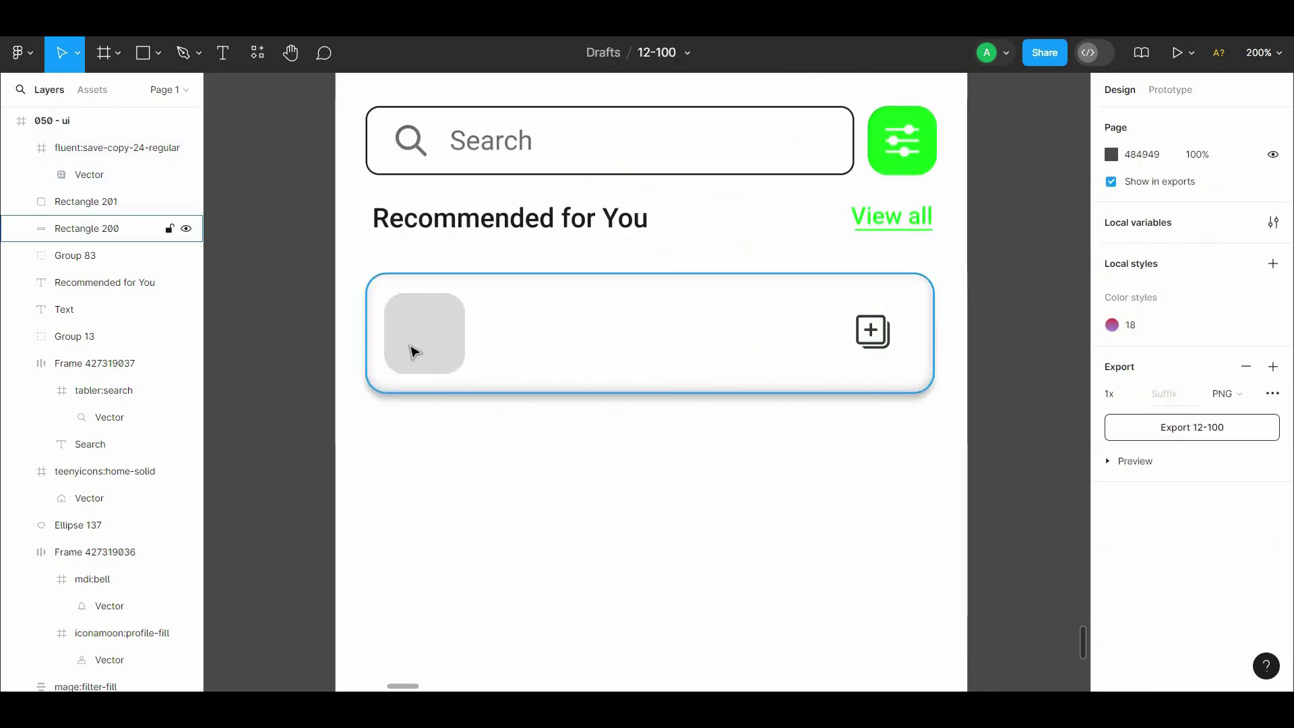
left_click(413, 350)
key("Right")
key("Right")
key("Right")
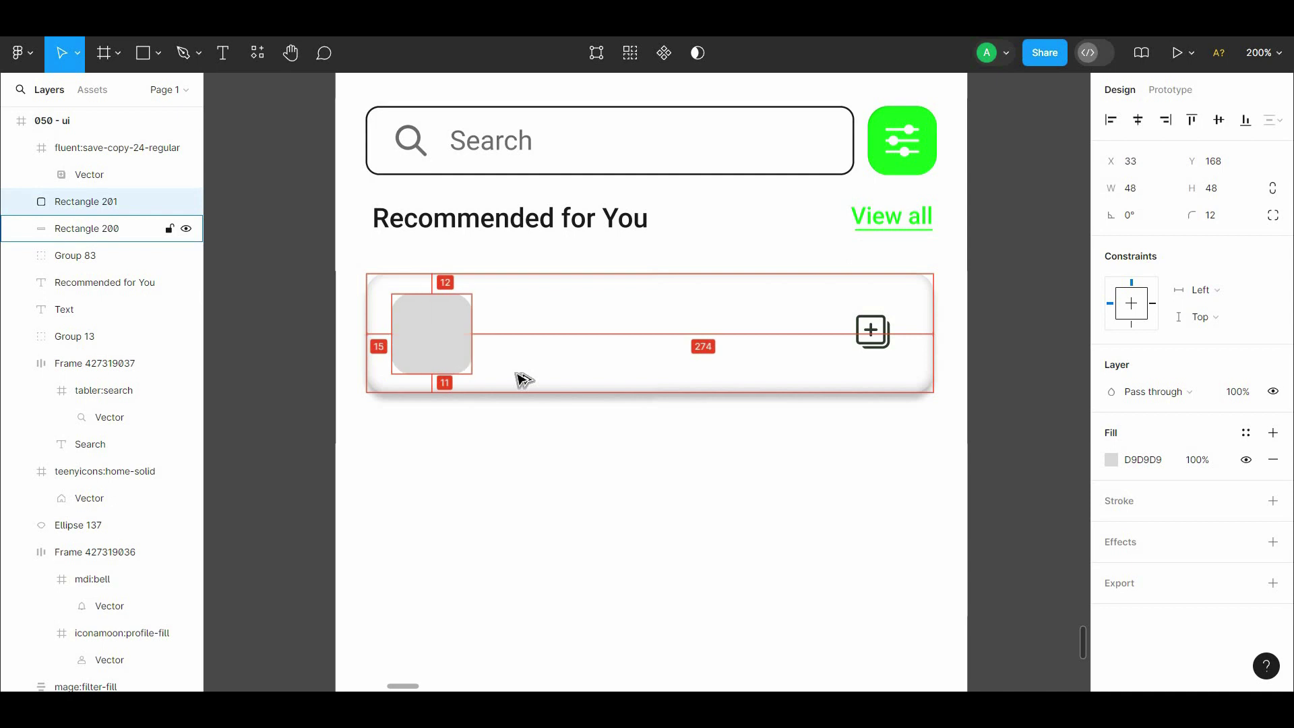
scroll(568, 469, "up", 2)
left_click(613, 515)
Check the icon spacing and copy the 'Recommended for You' heading into the card
left_click(863, 373)
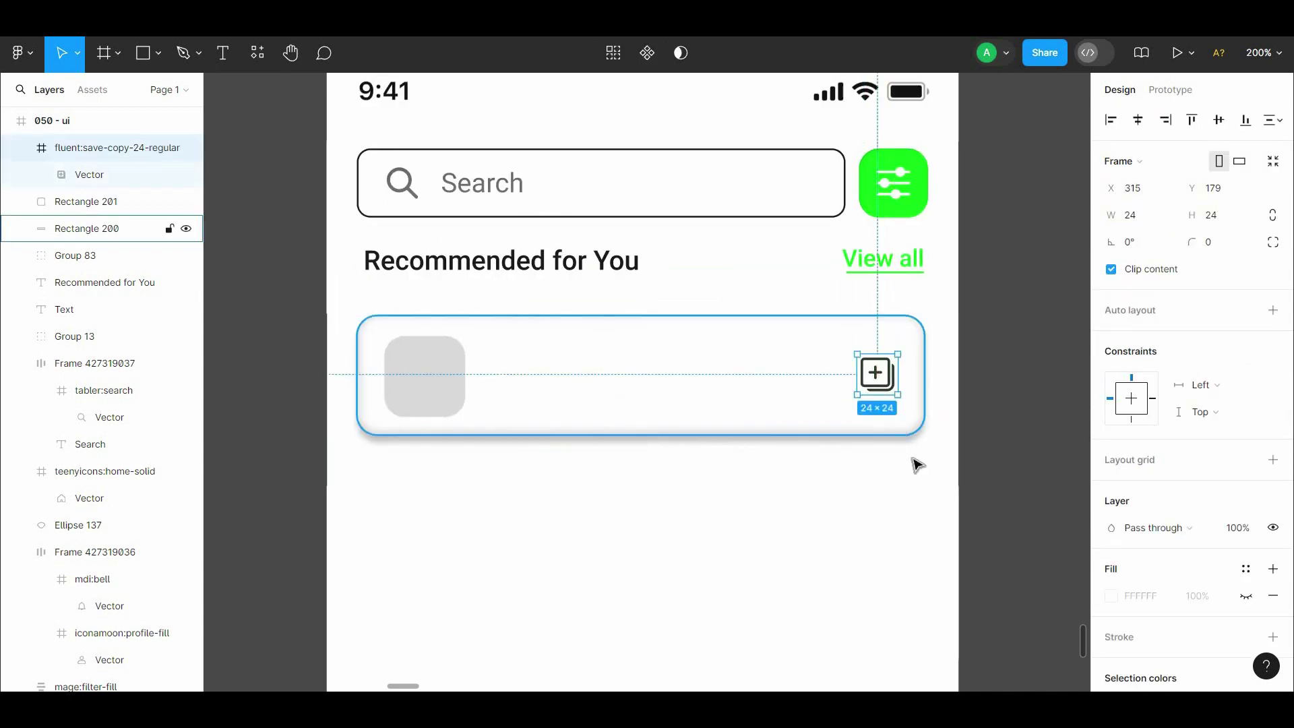
left_click(835, 496)
scroll(835, 496, "down", 2)
mouse_move(600, 215)
left_mouse_down()
mouse_move(692, 303)
mouse_move(674, 298)
left_mouse_up()
Edit the copied headings into 'UX Designer' and 'Microsoft' lines, narrowing the text box
double_click(674, 298)
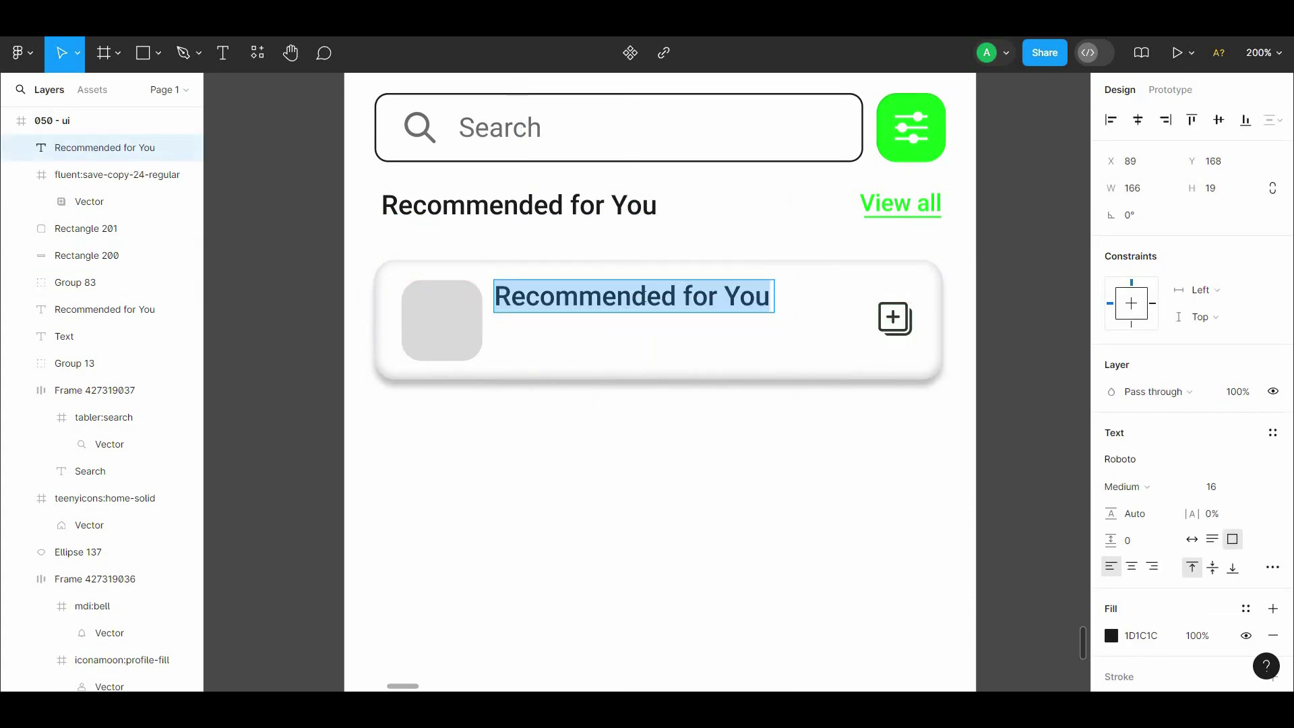
type("UX Designer")
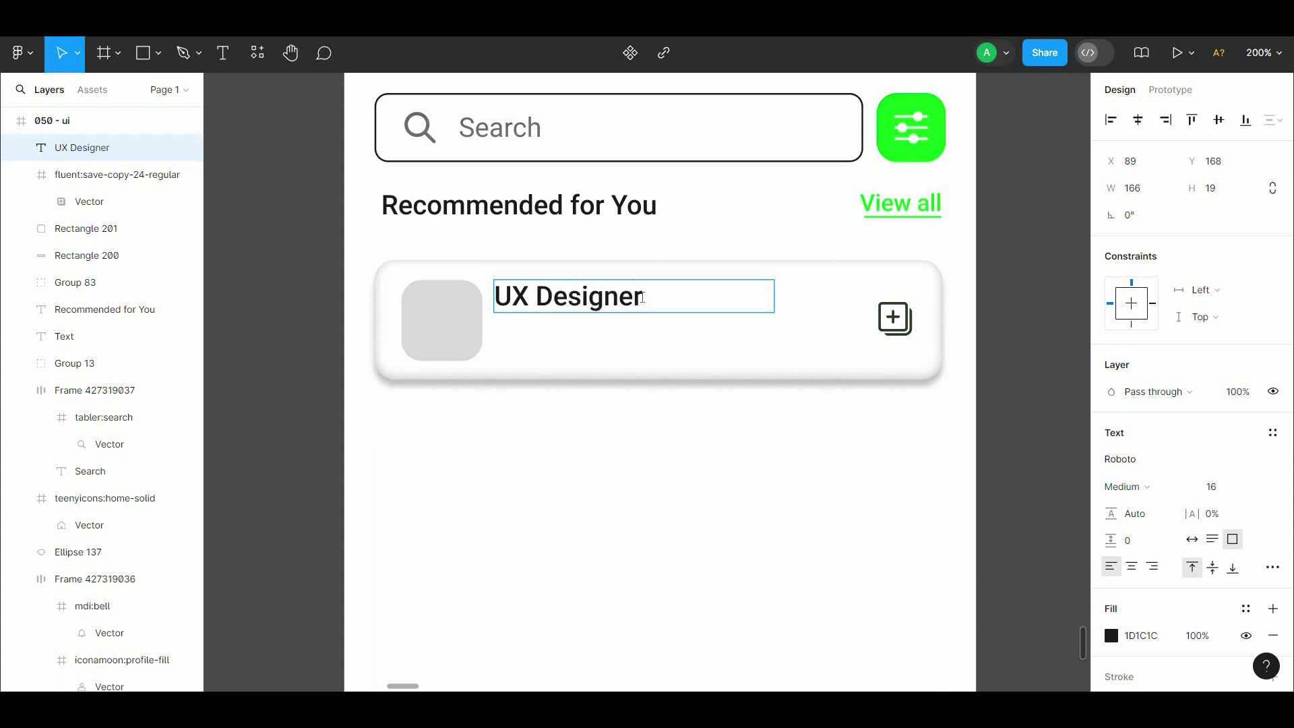
key("Escape")
mouse_move(774, 296)
left_mouse_down()
mouse_move(649, 303)
mouse_move(619, 347)
left_mouse_up()
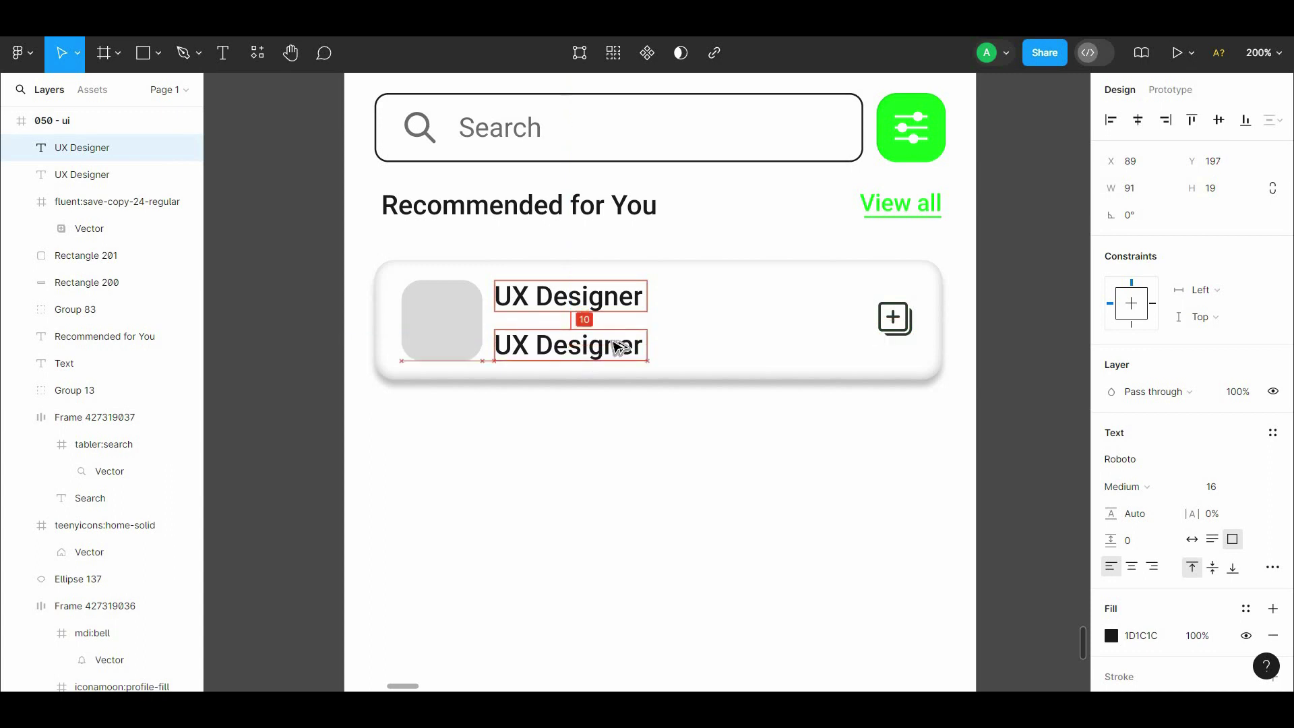
double_click(582, 304)
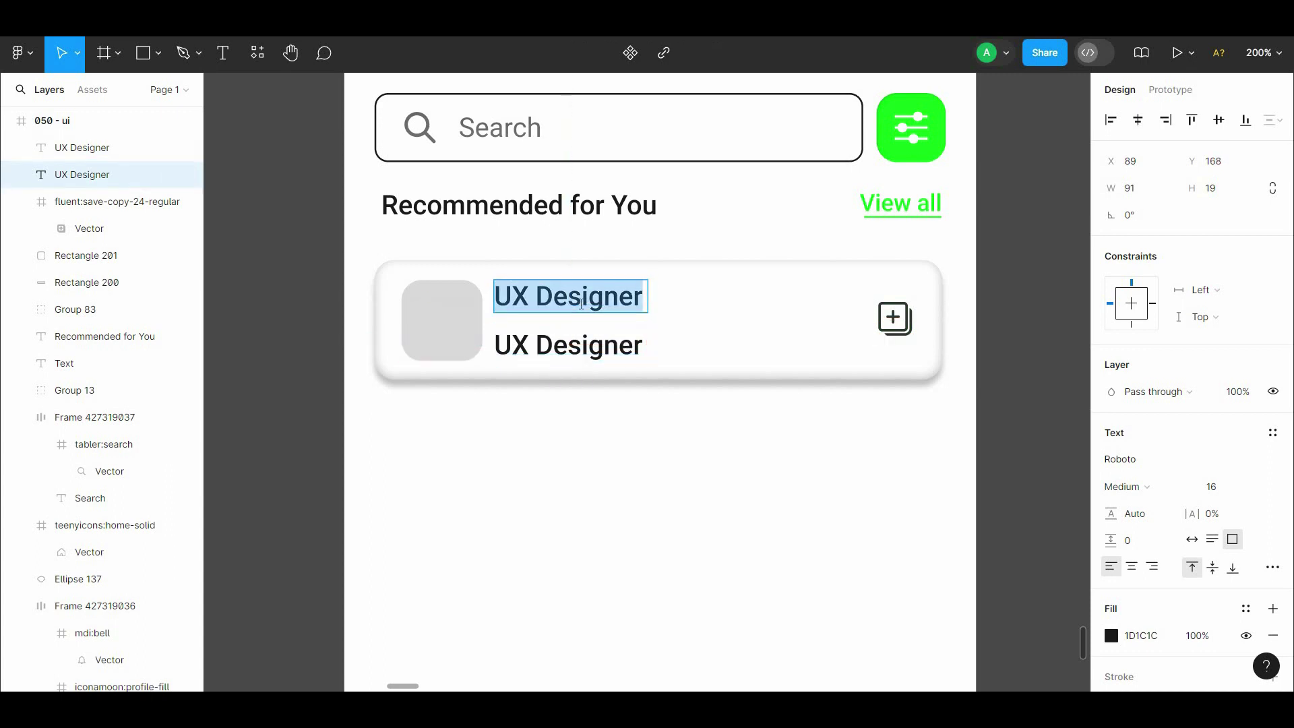
type("Microsoft")
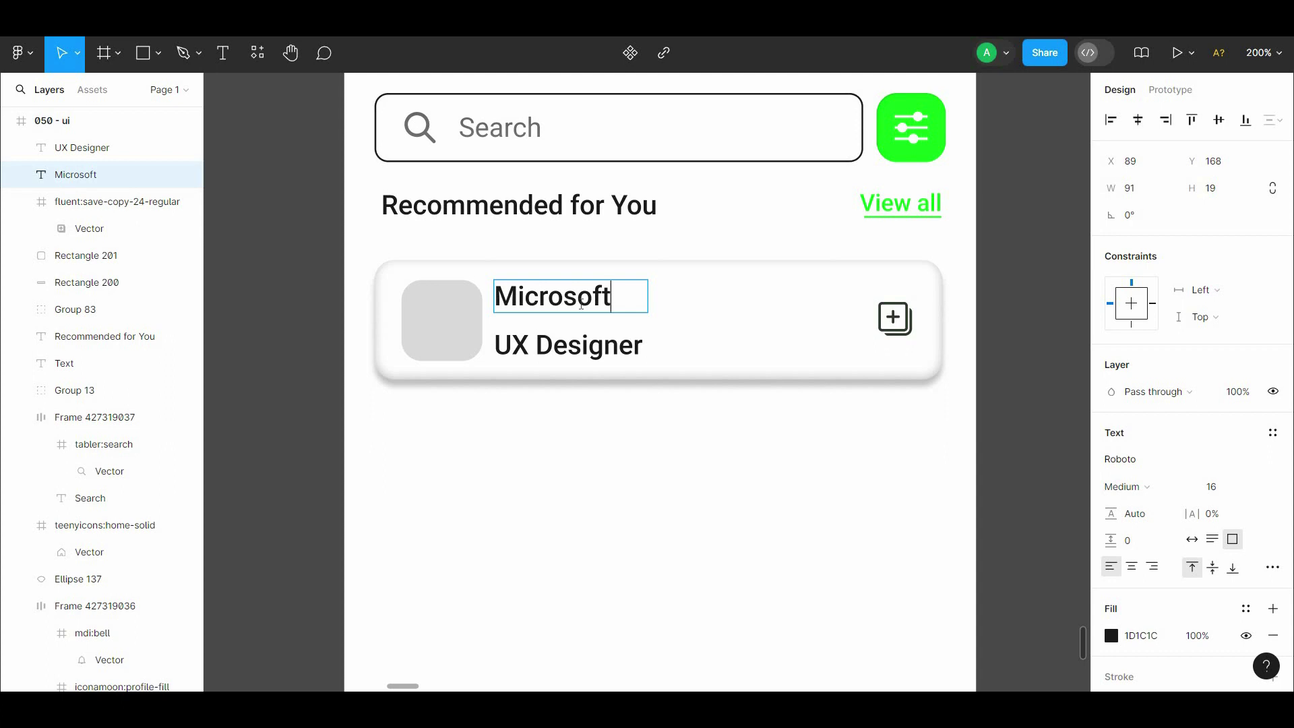
Set the Microsoft text to Roboto Regular weight
left_click(568, 345)
left_click(1128, 487)
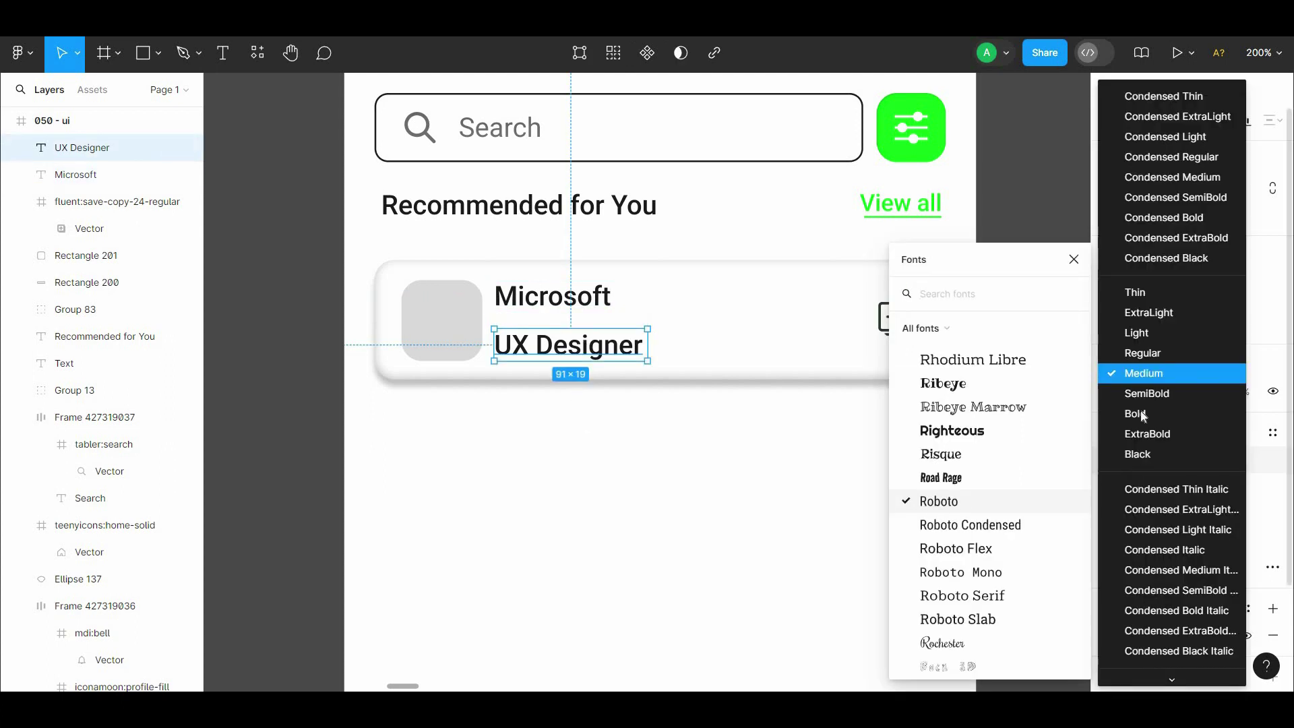
left_click(1173, 378)
left_click(1241, 487)
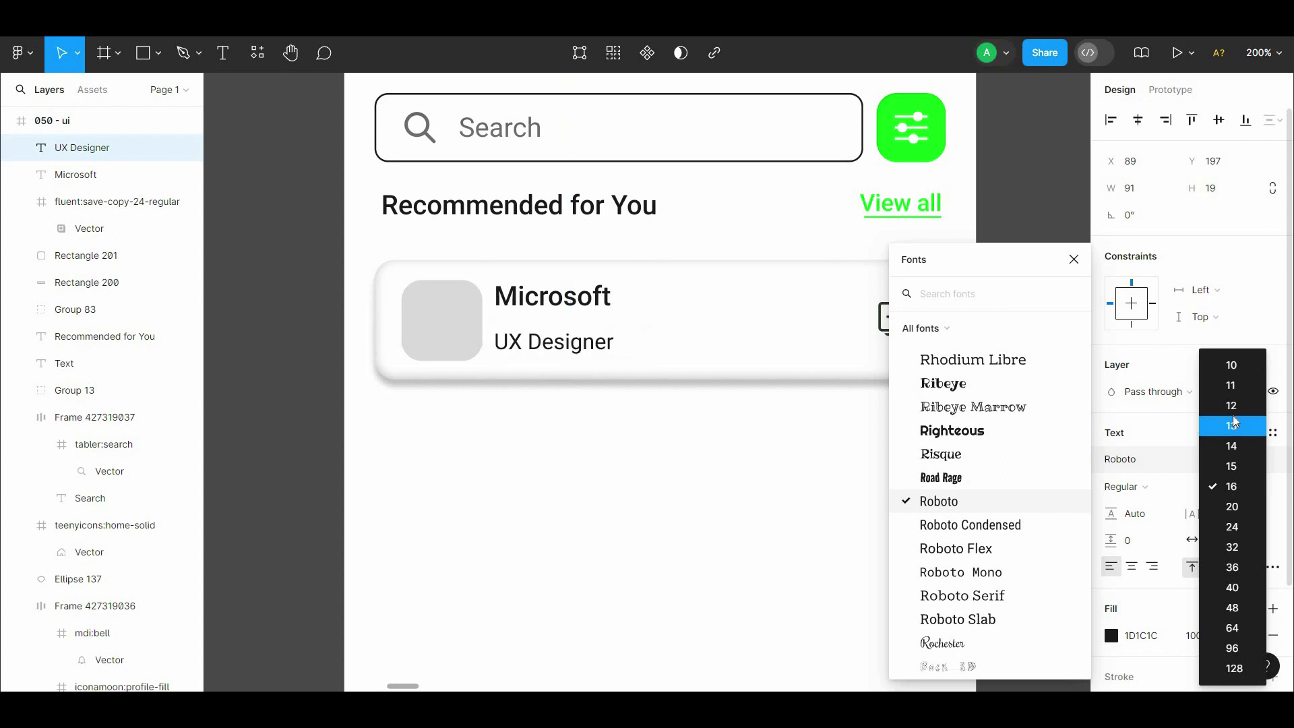
left_click(552, 297)
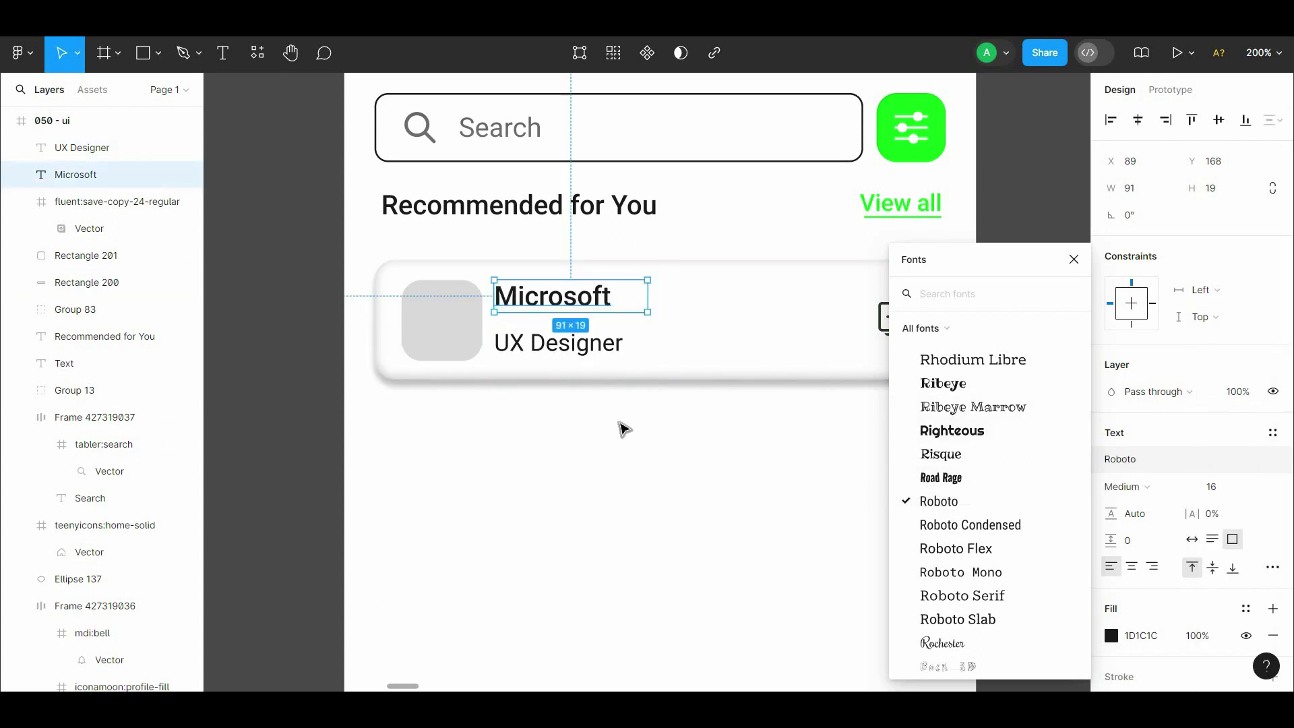
left_click(1131, 502)
left_click(1143, 351)
Make UX Designer SemiBold and nudge it slightly upward
key("shift+Tab")
left_click(1132, 487)
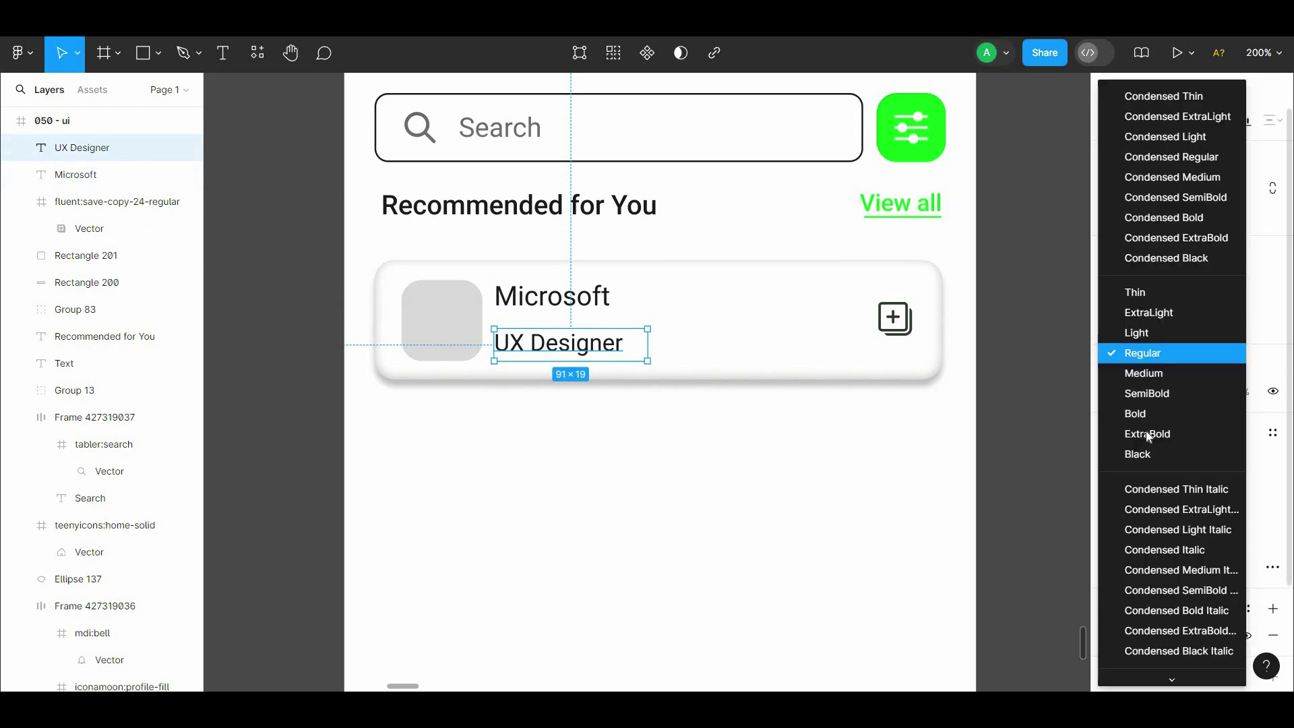
left_click(1145, 398)
left_click(534, 424)
left_click(509, 347)
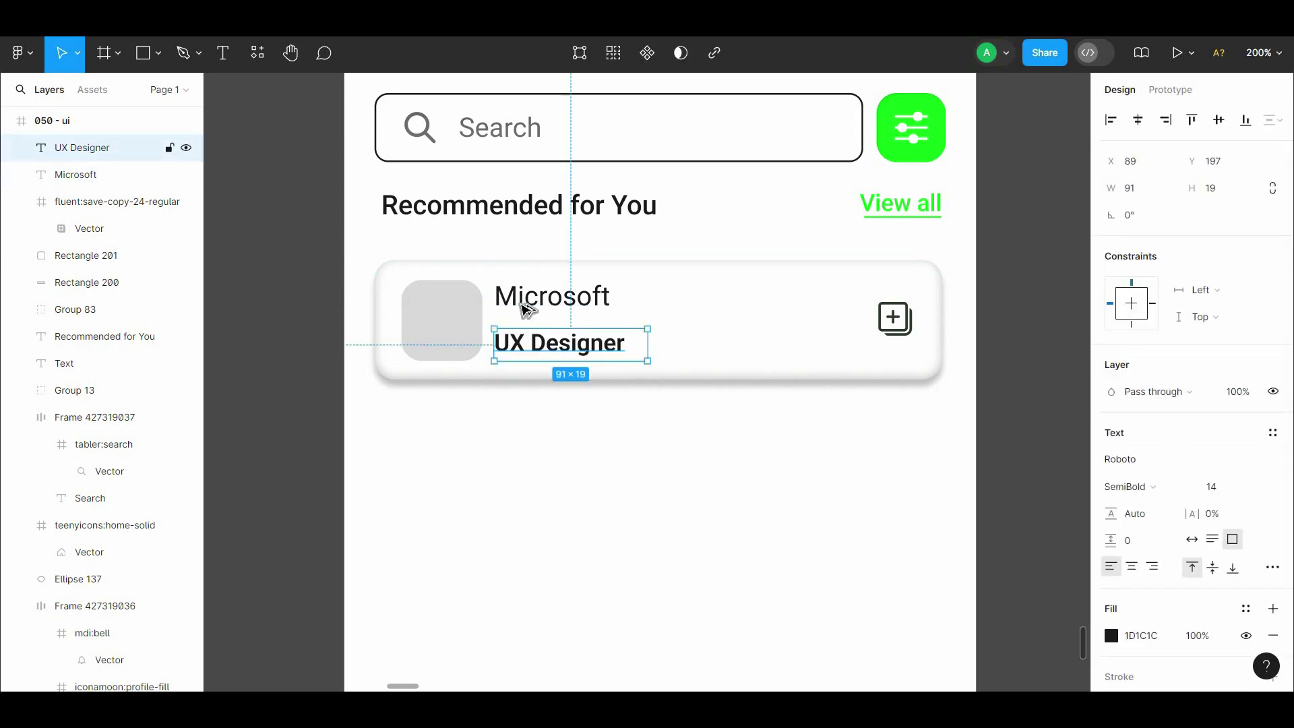
key("super+space")
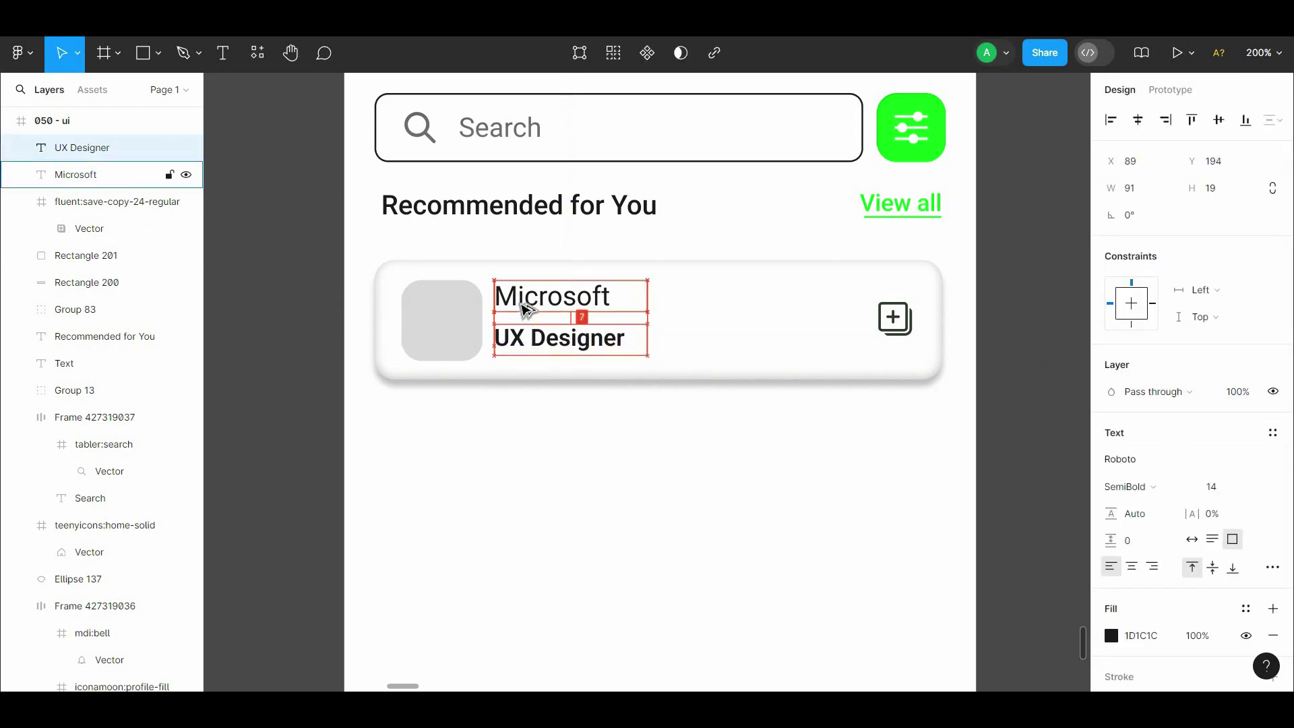
key("Up")
key("Up")
left_click(602, 474)
Resize the grey logo placeholder to a 48×48 square
left_click(471, 358)
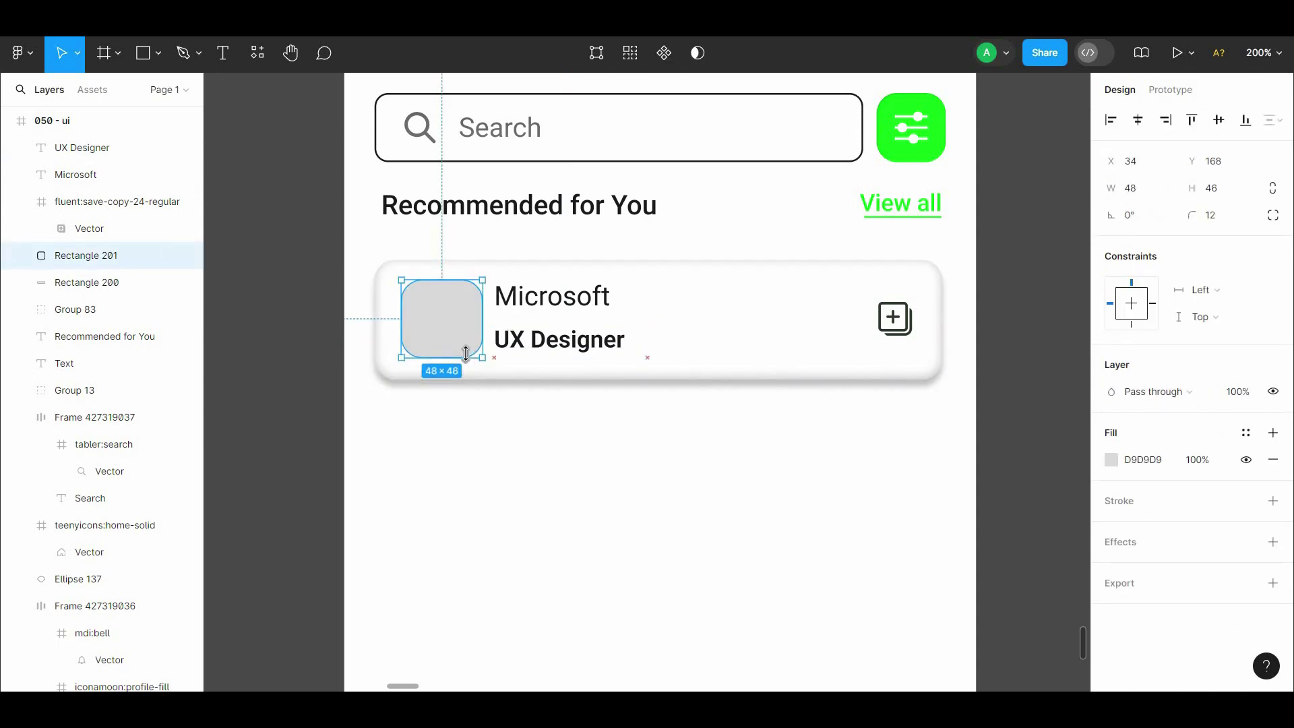
left_click_drag(466, 352, 549, 359)
key("Tab")
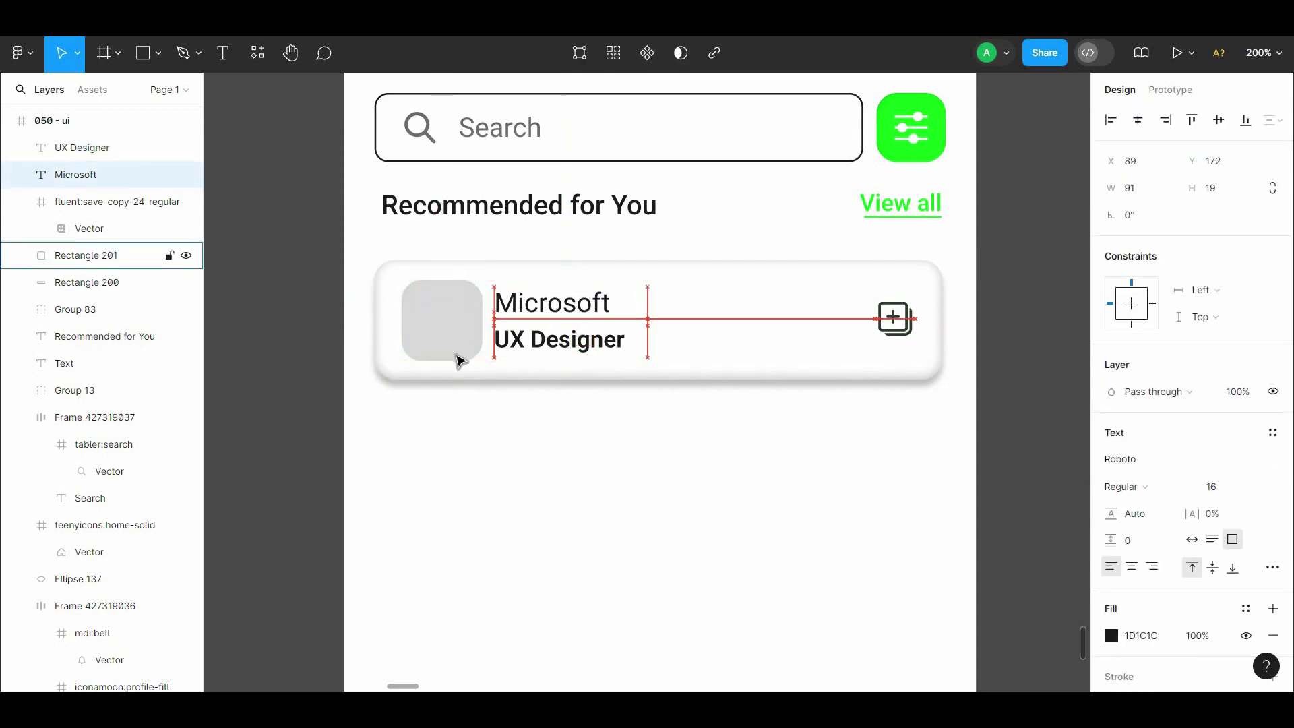
key("shift+Tab")
left_click(563, 443)
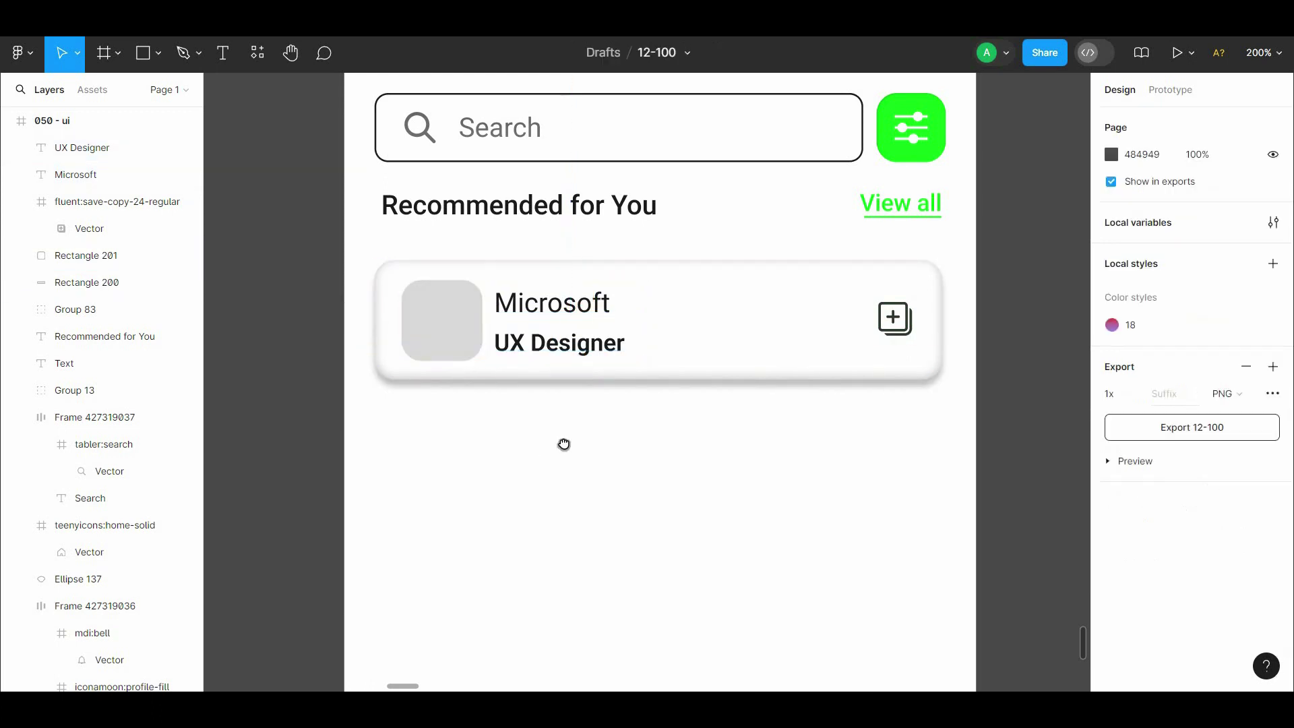
scroll(563, 443, "down", 2)
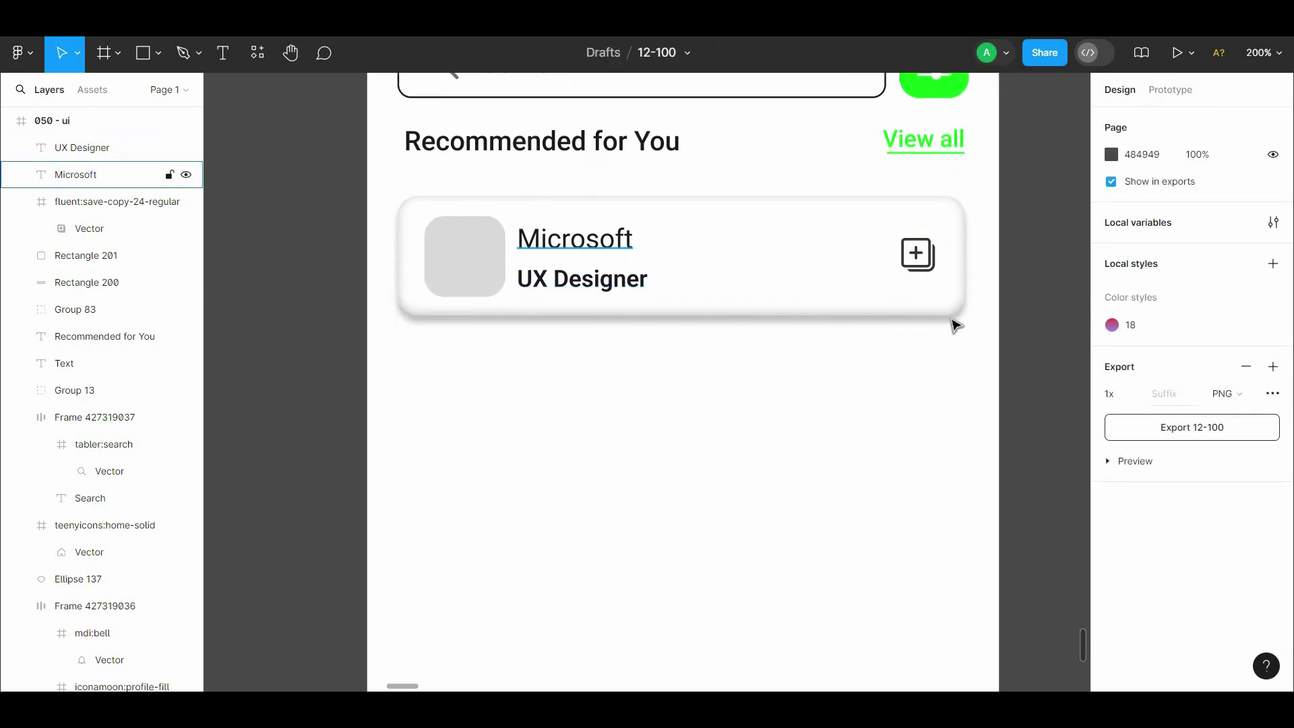
Set Microsoft to font size 14 and try size 15 for UX Designer
left_click(573, 239)
left_click(1211, 487)
key("Up")
key("Up")
key("Return")
left_click(563, 279)
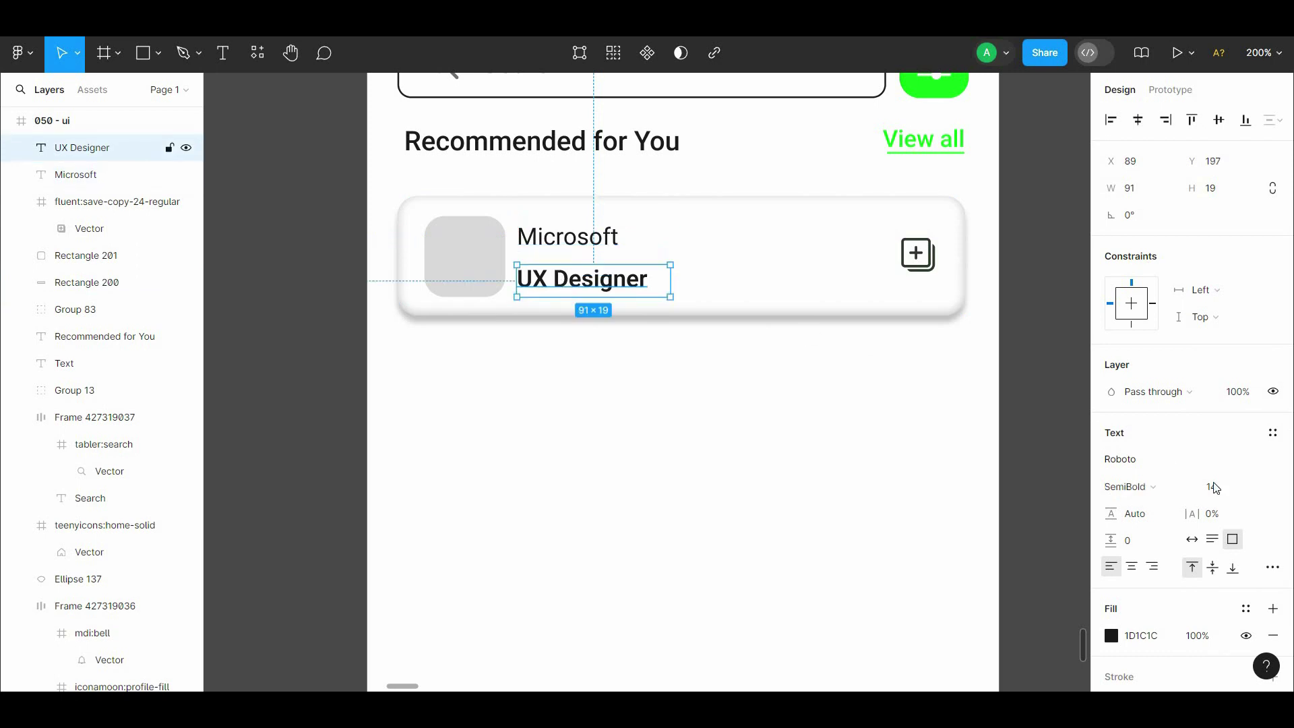
left_click(1258, 487)
key("Up")
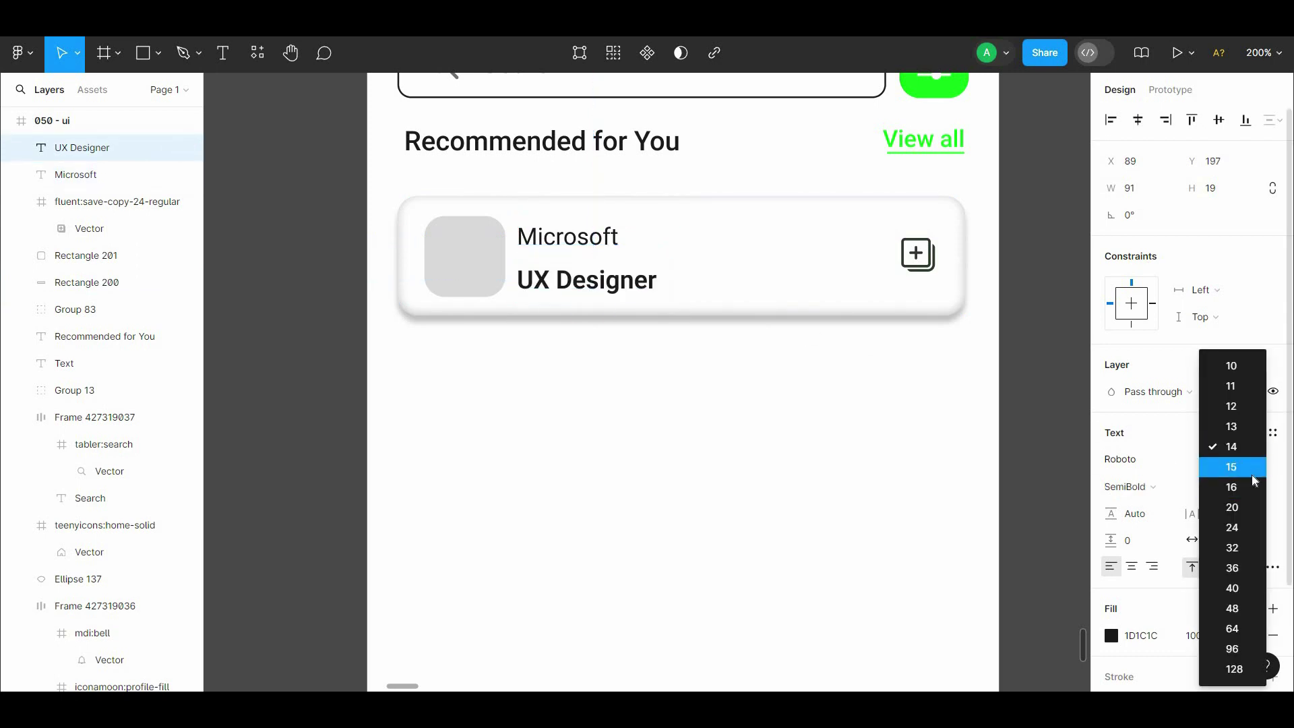
left_click(746, 494)
scroll(746, 494, "up", 2)
scroll(895, 425, "down", 2)
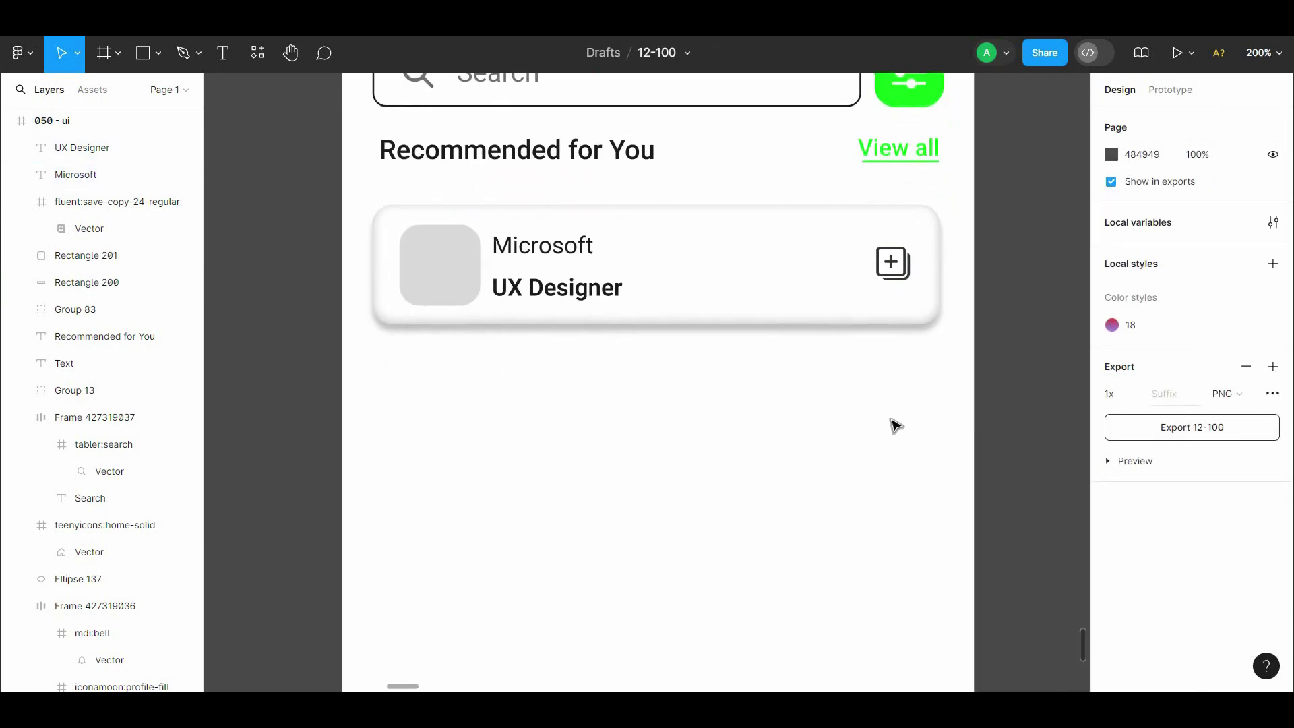
left_click_drag(896, 425, 362, 221)
Delete the stray empty text box below the job card
left_click(376, 404)
left_click(709, 486)
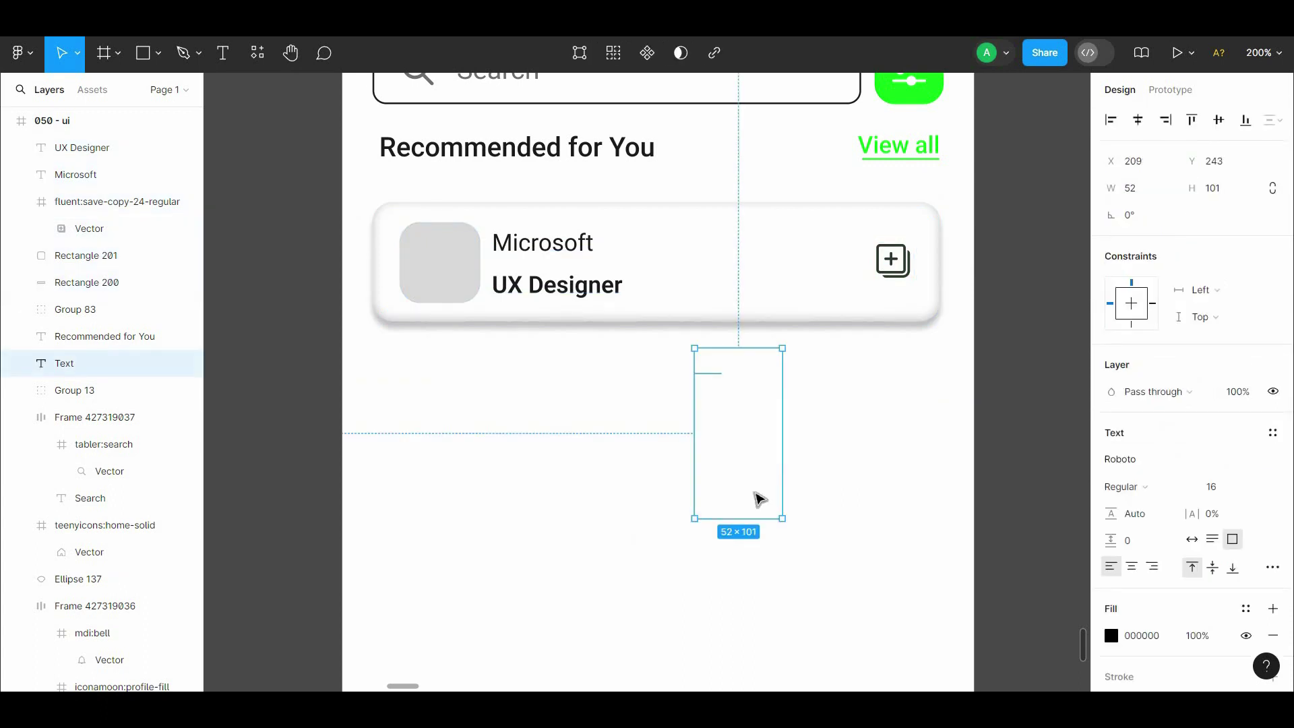
left_click(828, 400)
left_click(738, 471)
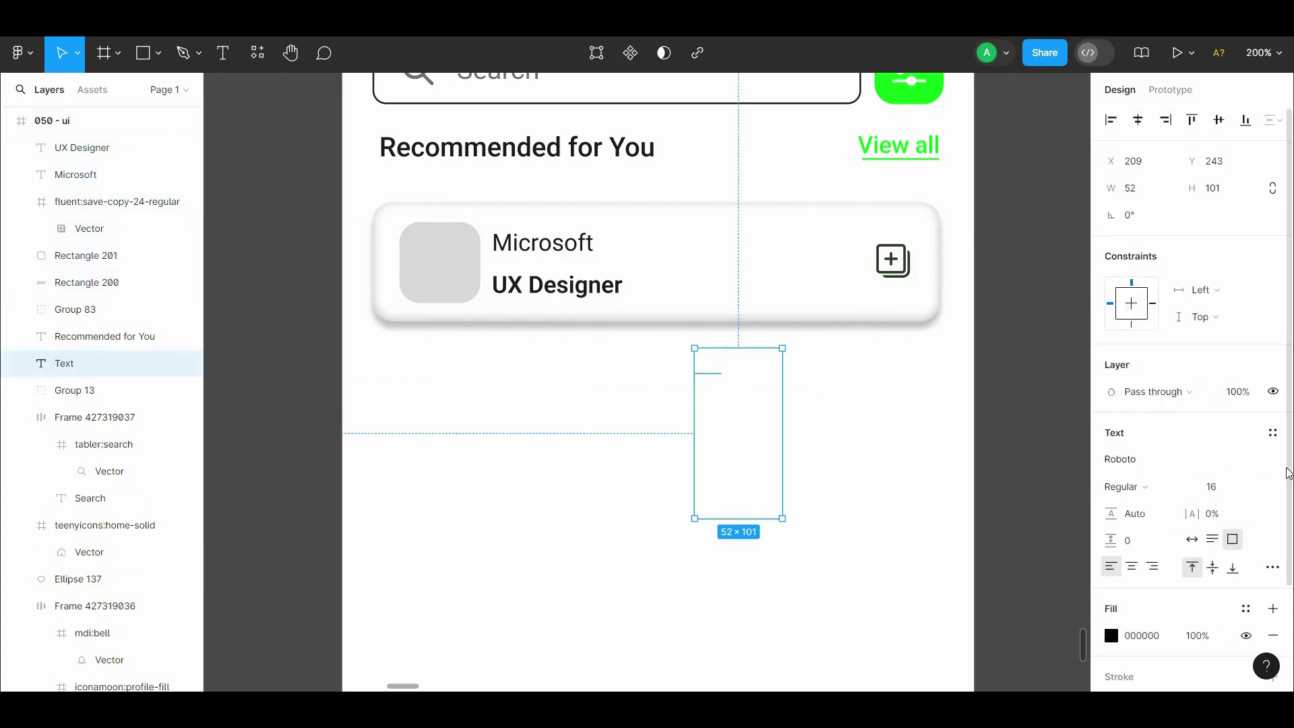
scroll(1287, 472, "down", 3)
left_click(1111, 506)
left_click(819, 479)
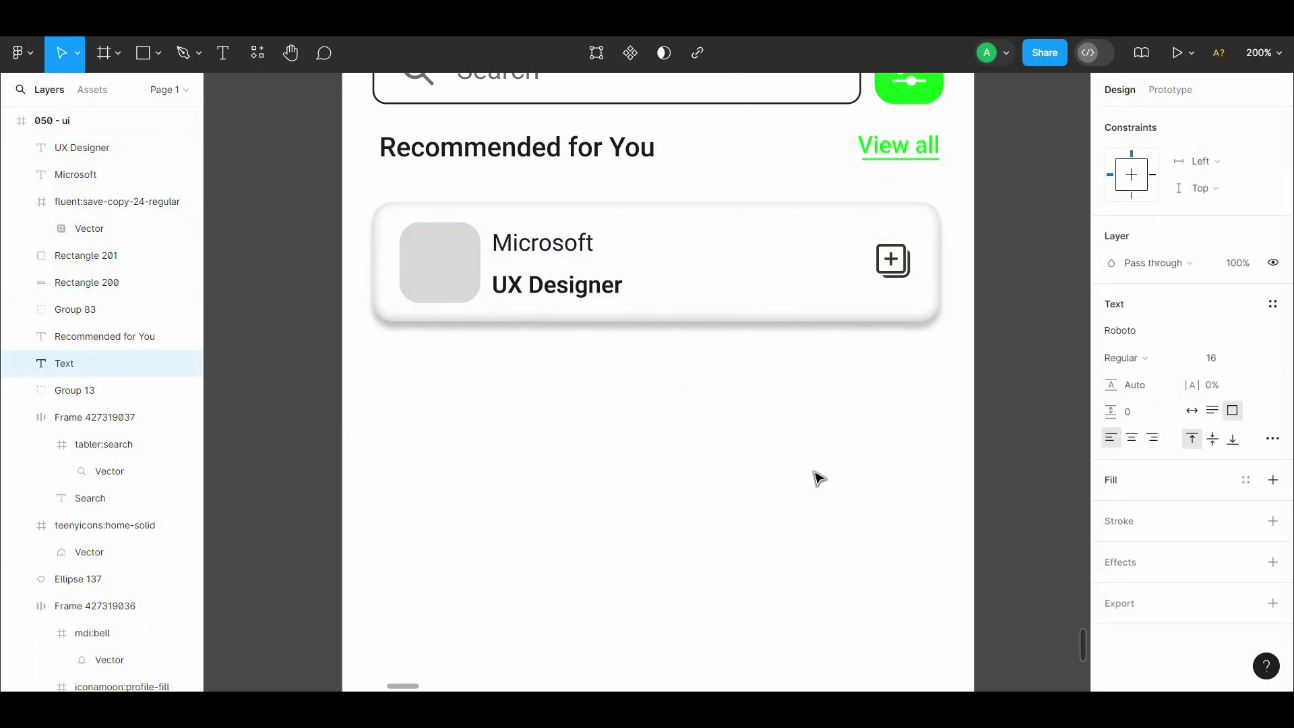
left_click_drag(819, 478, 1014, 481)
key("Delete")
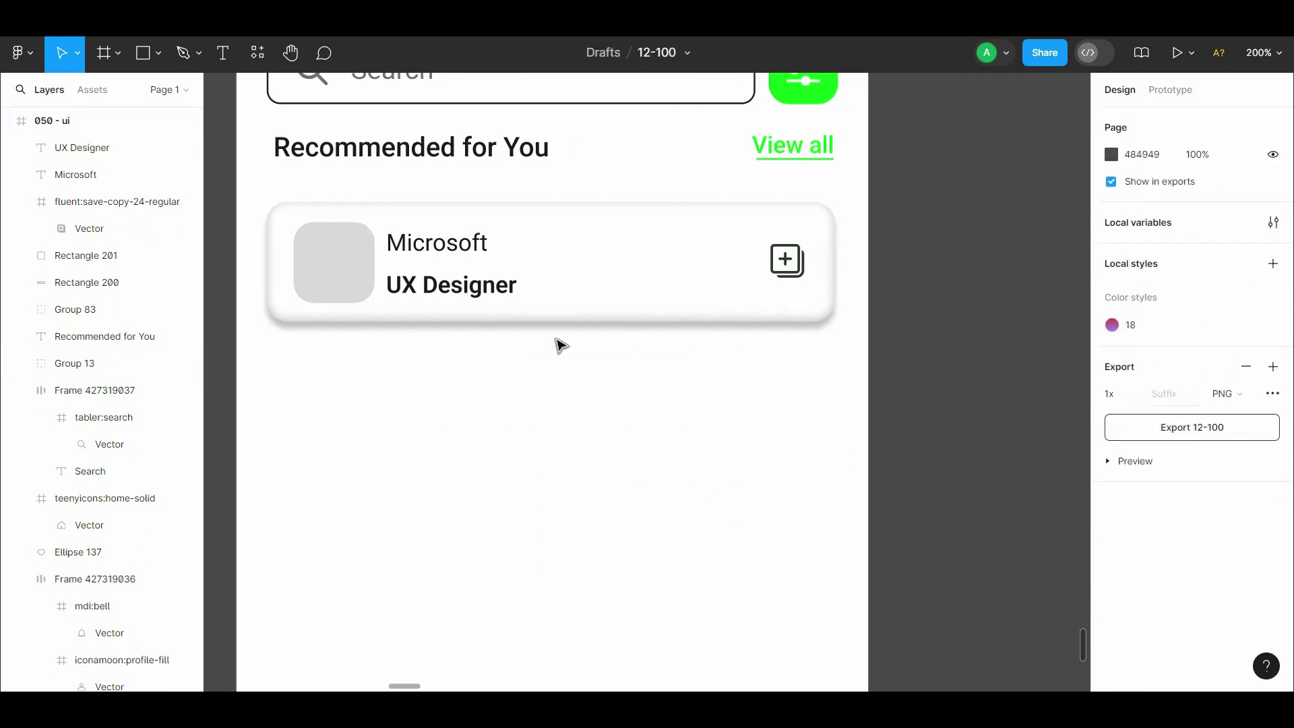
Duplicate the job card downward repeatedly into a stack of seven cards, 12px apart
left_click_drag(562, 346, 254, 217)
left_click_drag(413, 263, 414, 402)
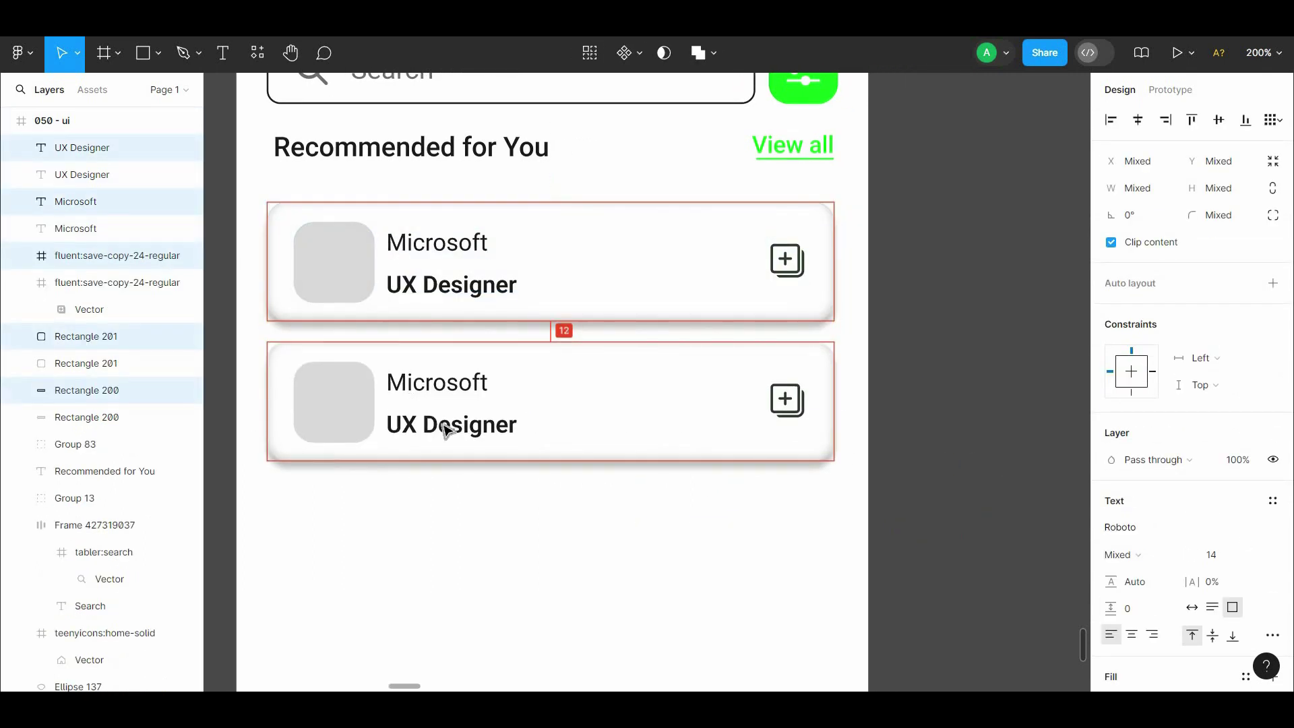
key("shift+0")
left_click_drag(789, 384, 501, 199)
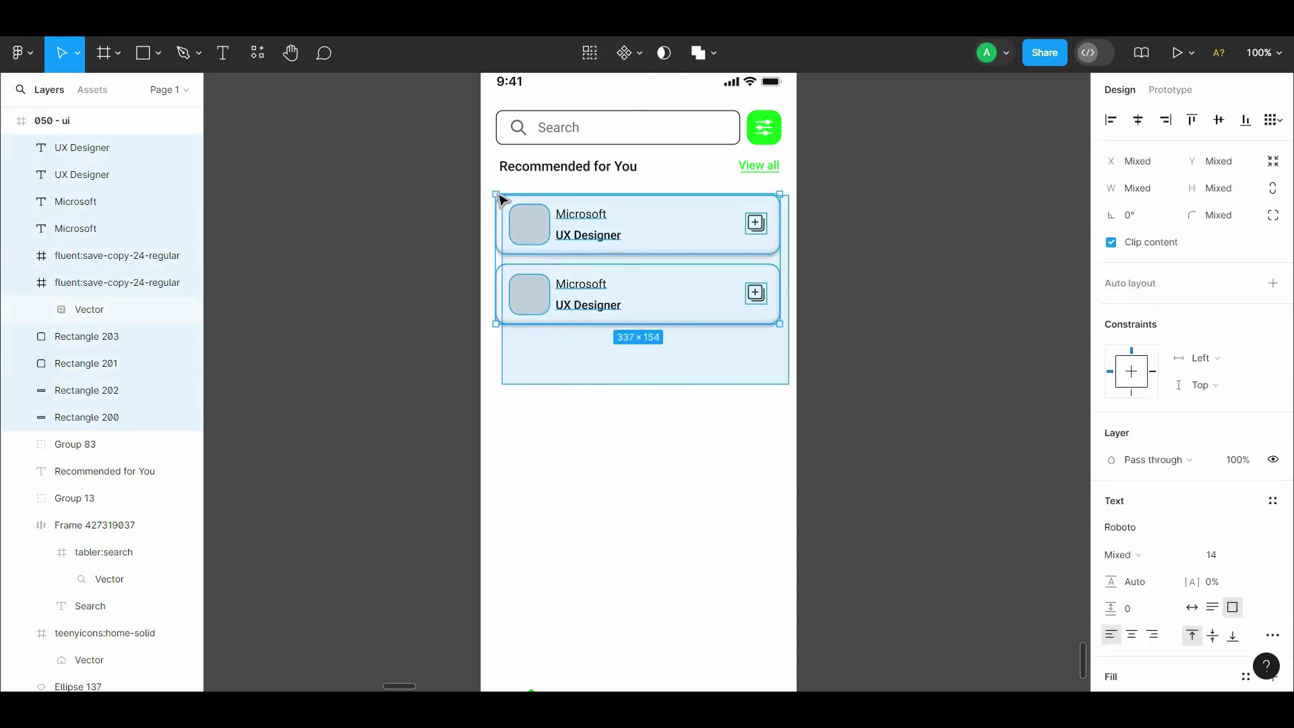
left_click_drag(579, 252, 586, 372)
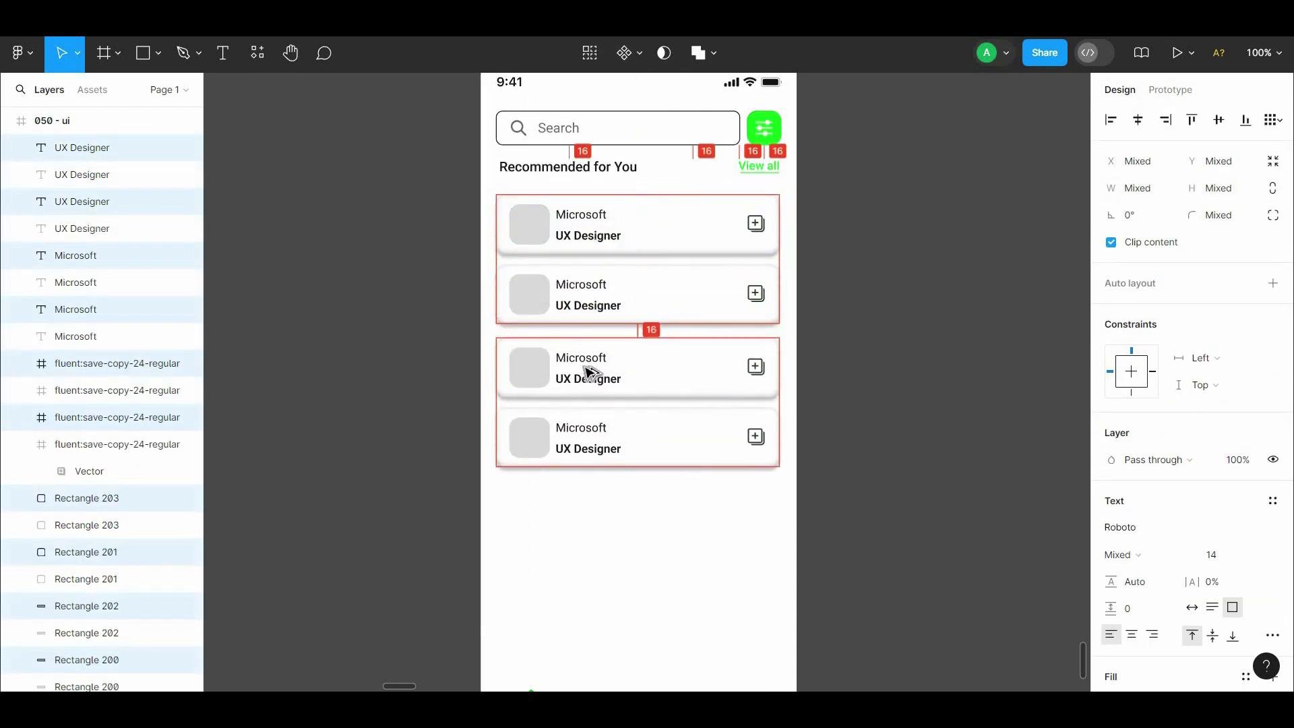
left_click(769, 506)
scroll(766, 449, "down", 2)
scroll(731, 480, "up", 1)
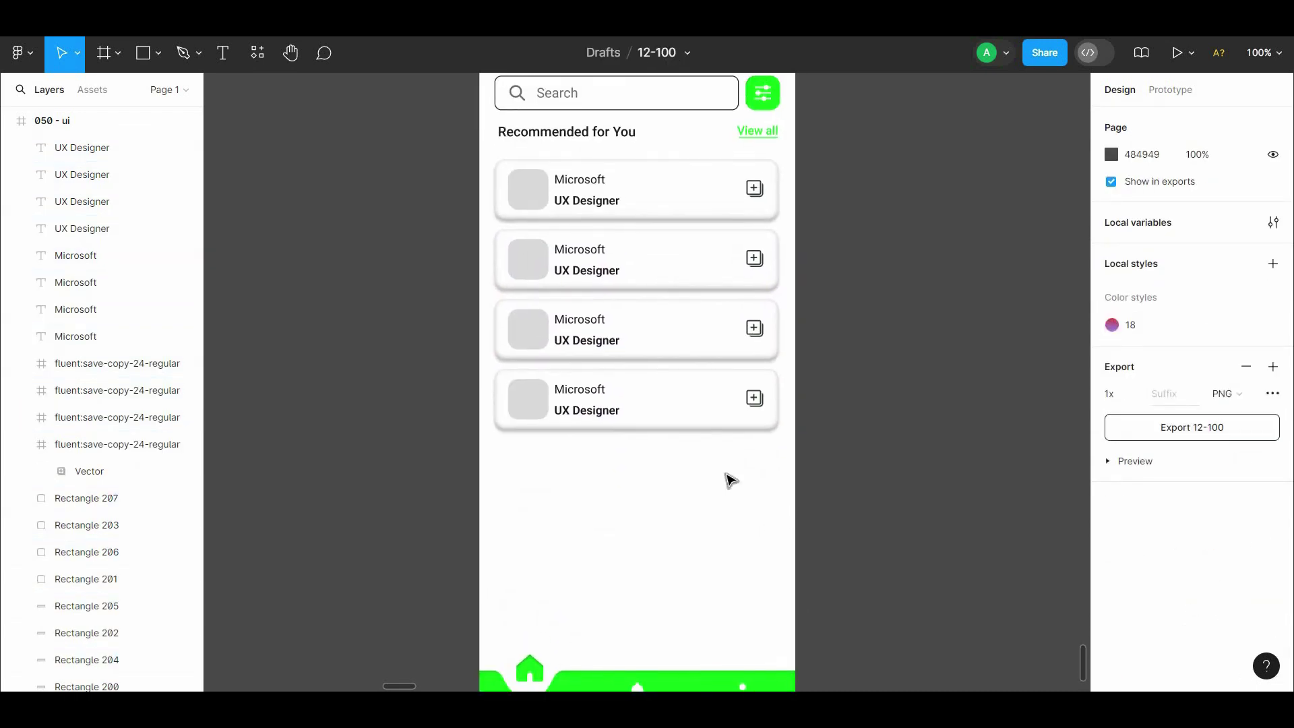
left_click_drag(731, 480, 497, 243)
key("ctrl+d")
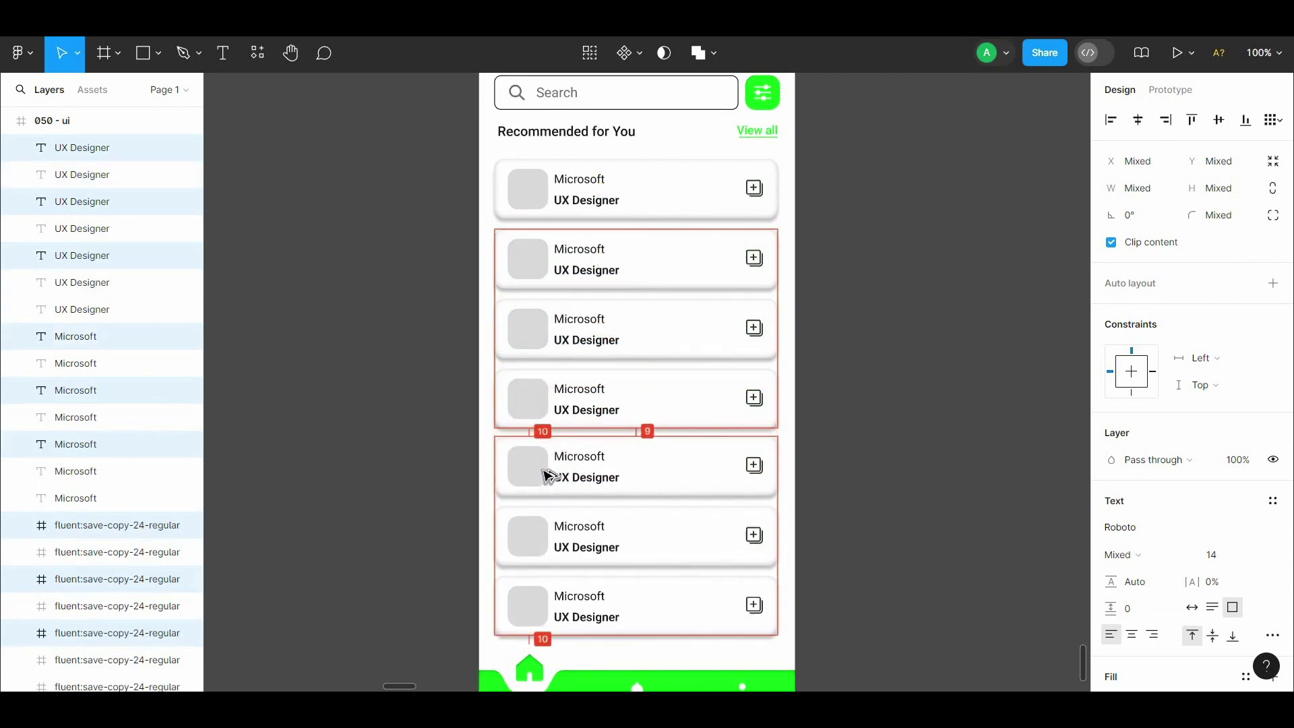
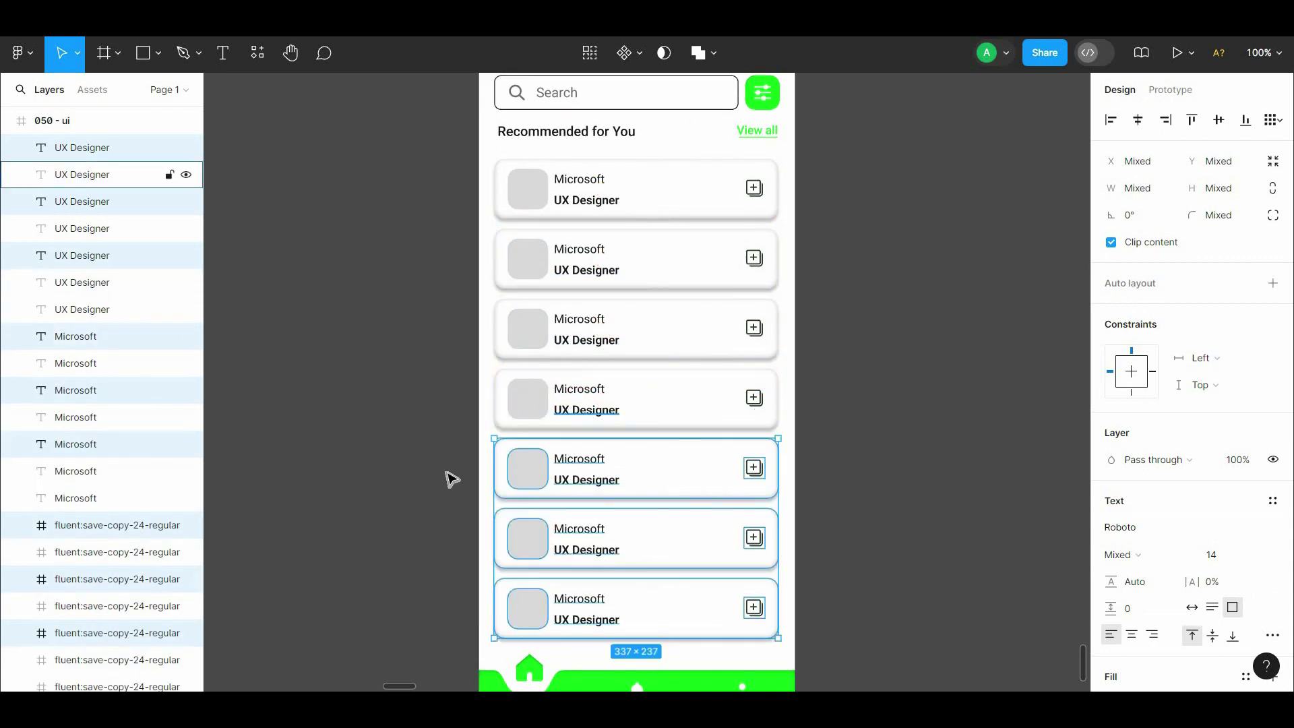
Delete the last job card so the list has six cards
left_click(482, 592)
left_click_drag(482, 592, 806, 644)
key("Delete")
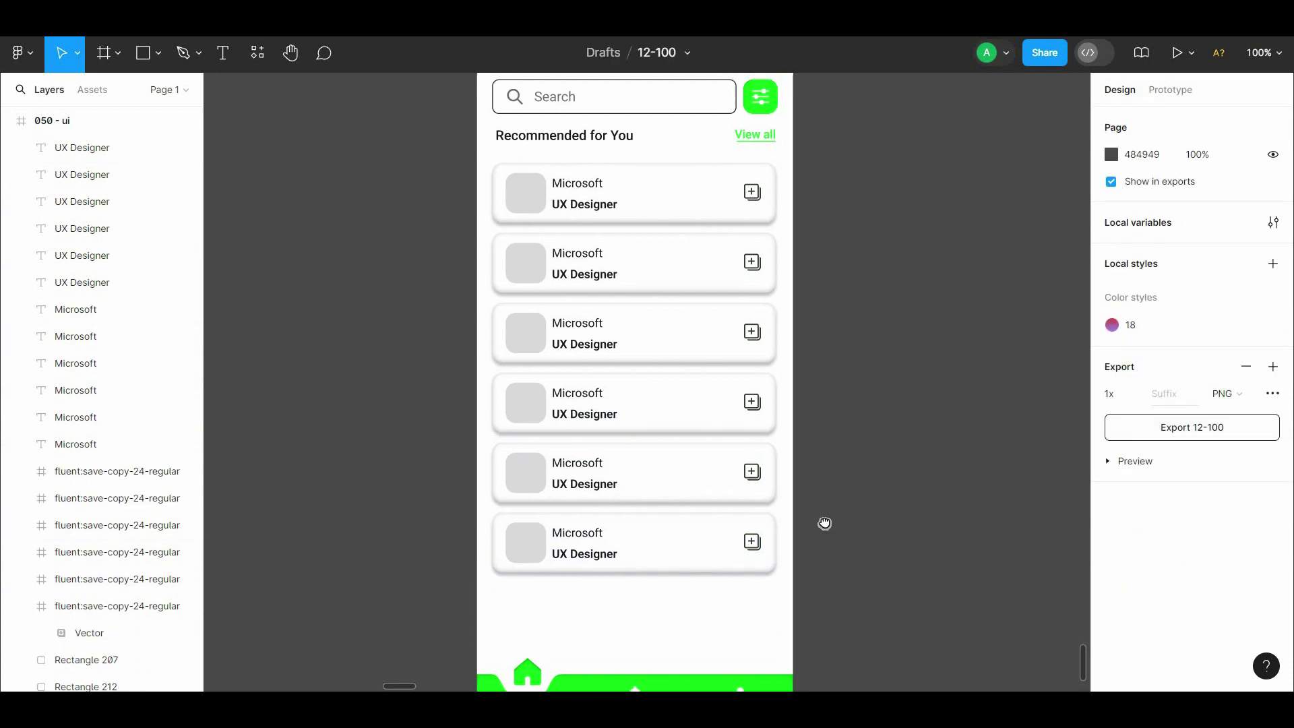
Launch the Iconify plugin and find the Microsoft logo icon
scroll(823, 523, "up", 2)
left_click_drag(798, 539, 768, 545)
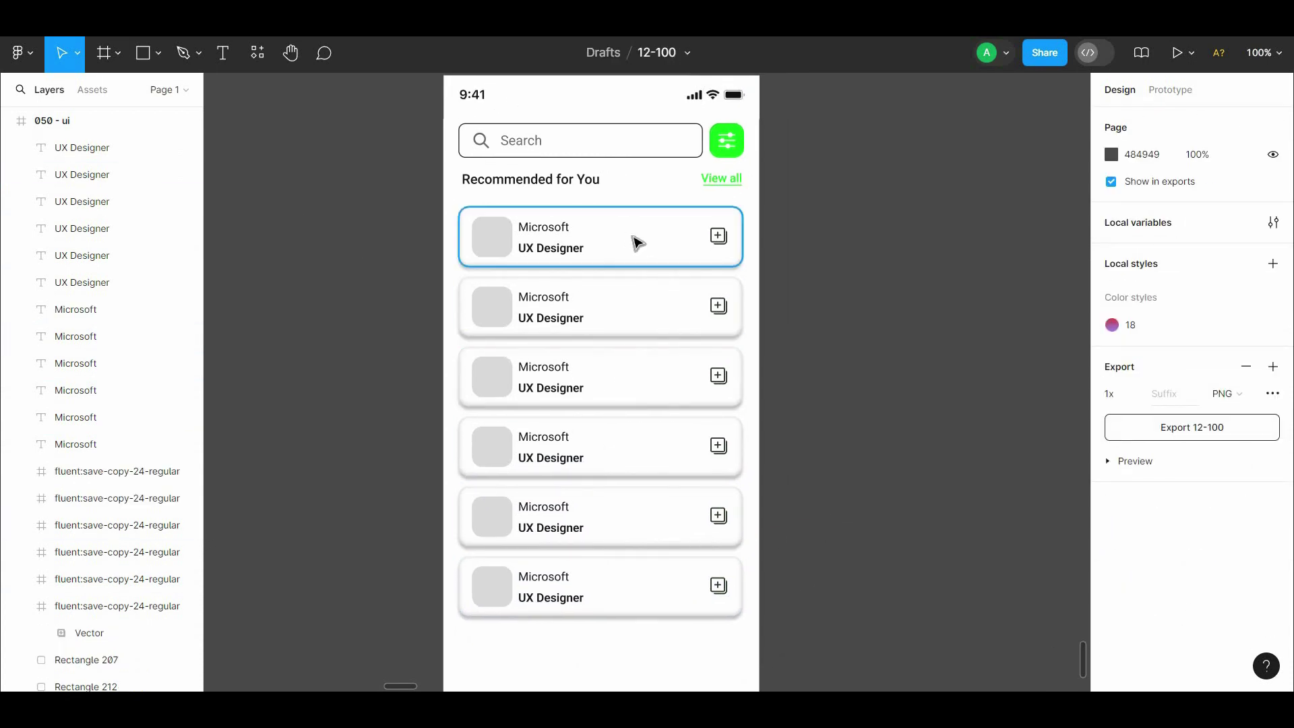
left_click_drag(821, 200, 803, 223)
left_click(258, 52)
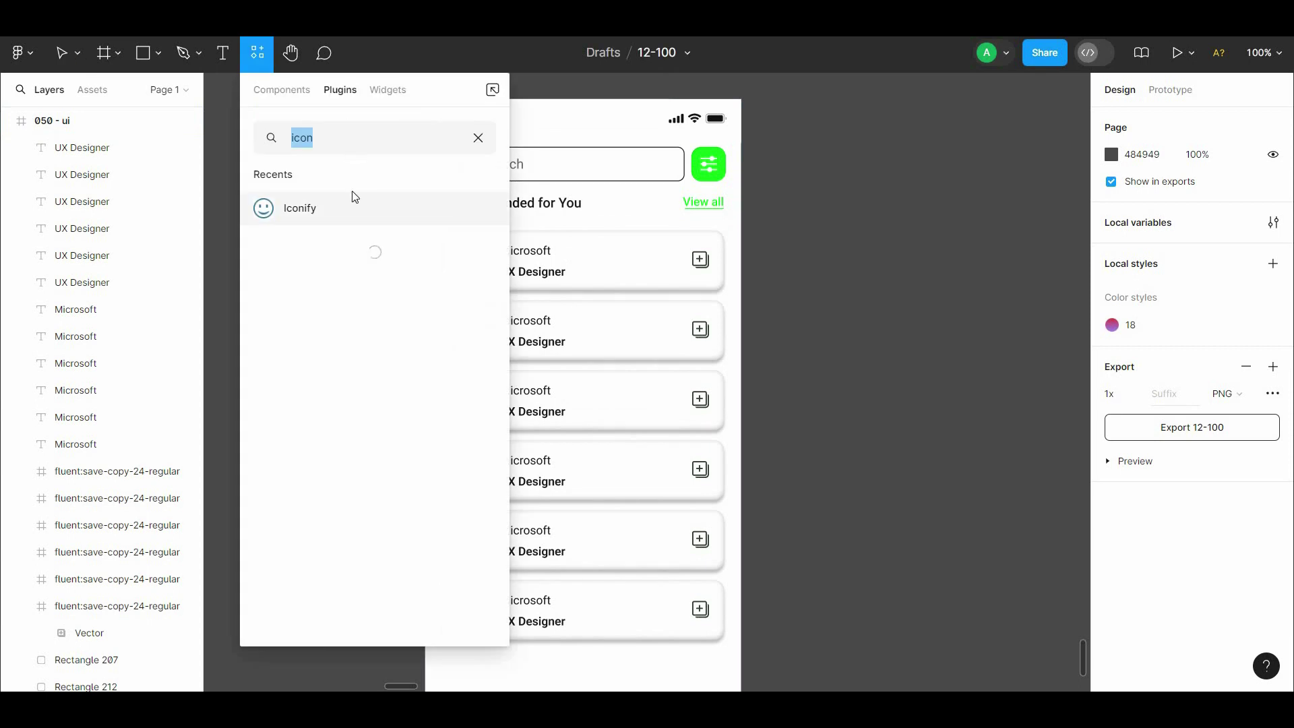
left_click(353, 196)
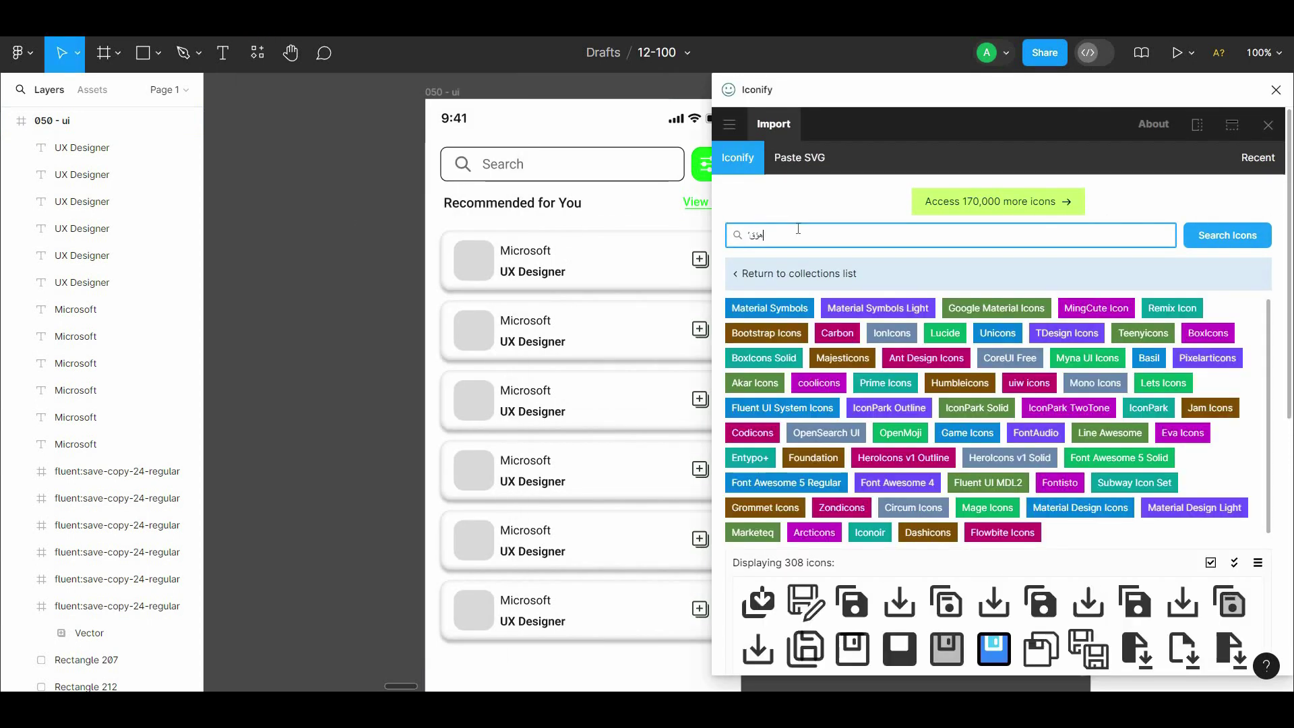
type("ف")
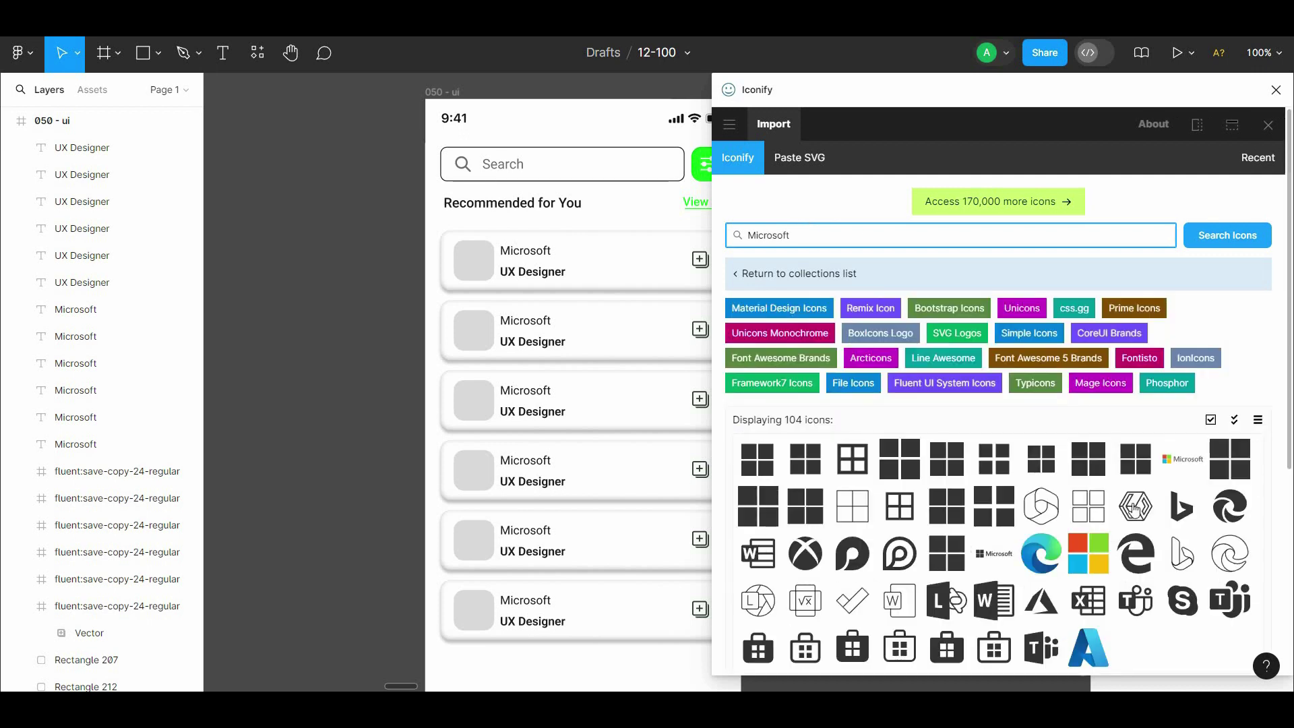
left_click(1079, 557)
Import the Microsoft logo, bring it to front, and shrink it over the first card's placeholder
left_click(474, 261)
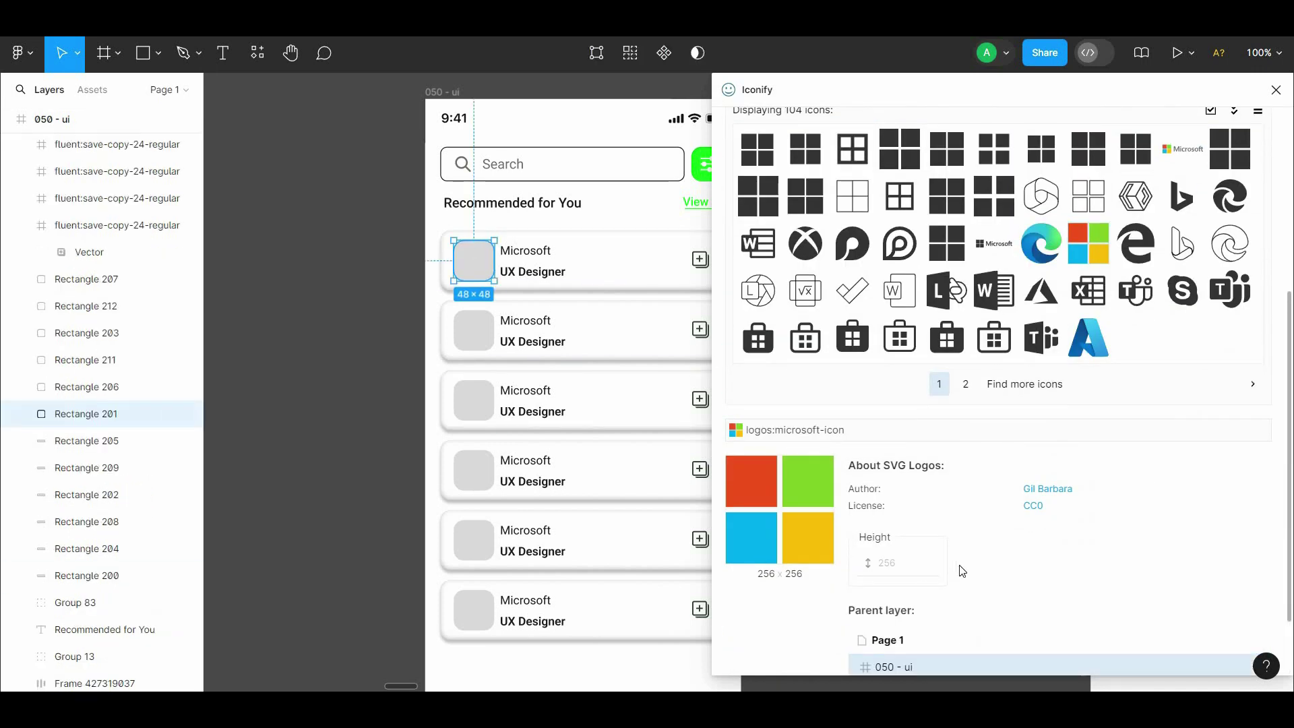
scroll(957, 594, "down", 1)
scroll(902, 635, "down", 1)
left_click(1015, 648)
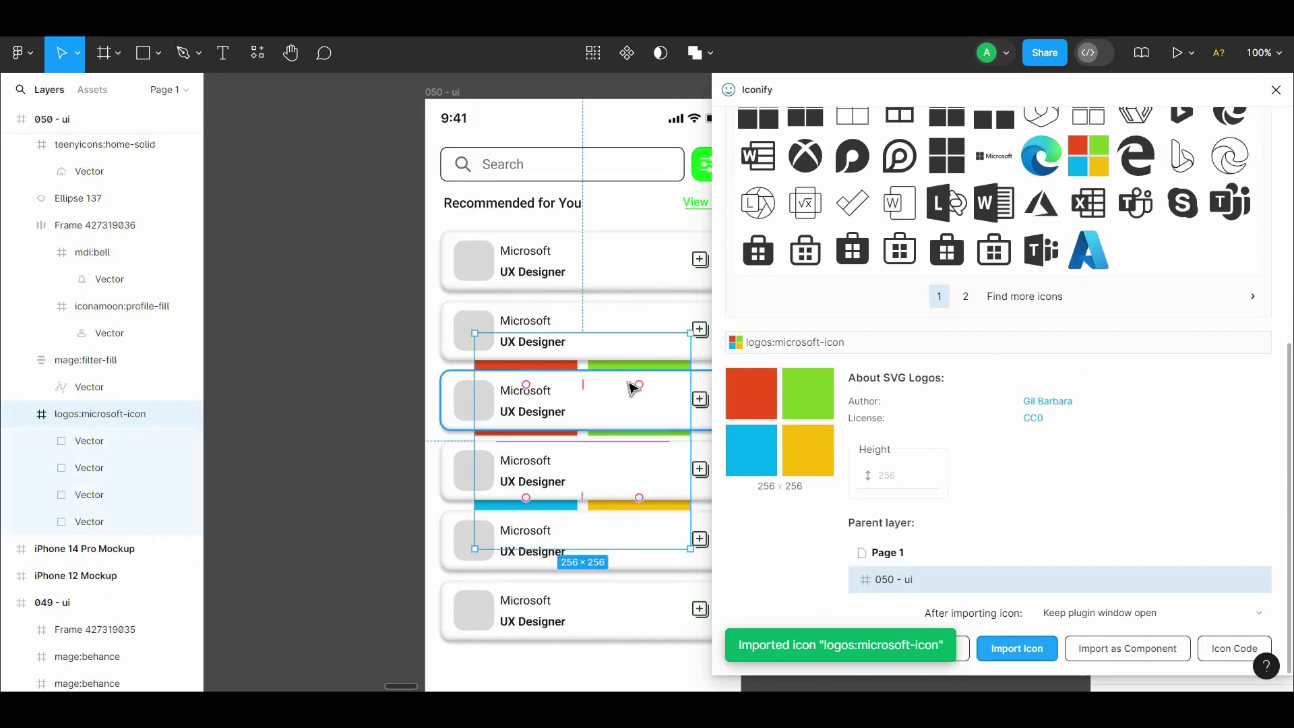
mouse_move(632, 388)
left_mouse_down()
mouse_move(592, 230)
mouse_move(586, 258)
left_mouse_up()
right_click(592, 230)
left_click(600, 284)
left_click(1276, 90)
mouse_move(641, 389)
left_mouse_down()
mouse_move(553, 296)
mouse_move(435, 253)
left_mouse_up()
Zoom in and centre the Microsoft logo within the first card's image slot, Rectangle 201
key("ctrl+plus")
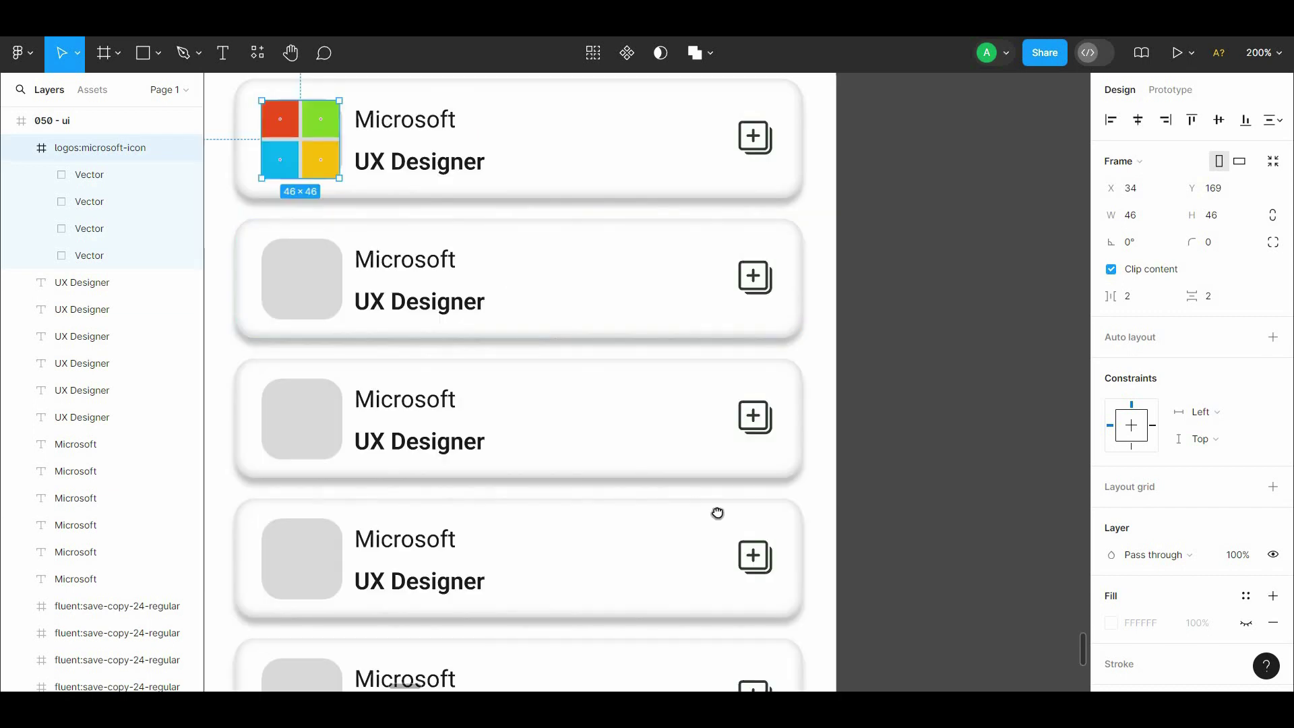
scroll(630, 456, "up", 5)
scroll(631, 456, "left", 5)
left_click_drag(628, 456, 641, 452)
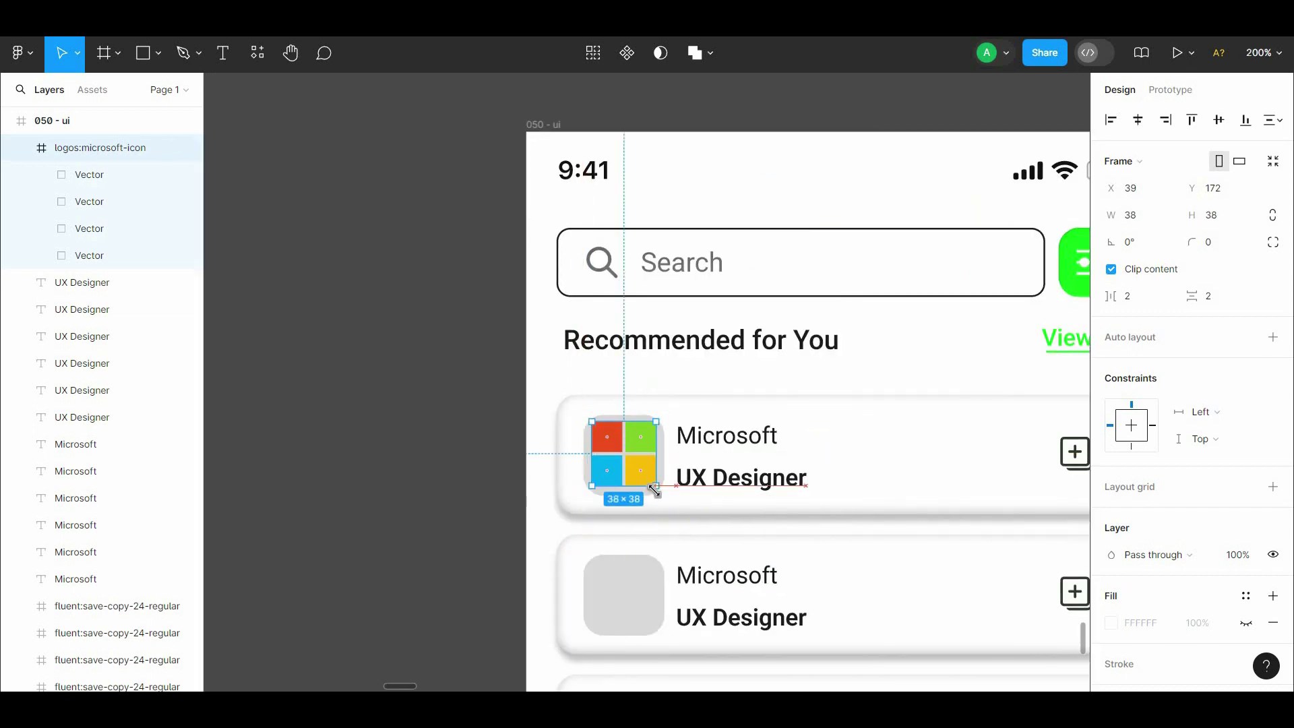
left_click_drag(630, 465, 502, 458)
left_click(616, 457)
left_click(1111, 460)
mouse_move(491, 406)
left_mouse_down()
mouse_move(583, 406)
mouse_move(628, 466)
left_mouse_up()
left_click(1218, 120)
left_click(1138, 120)
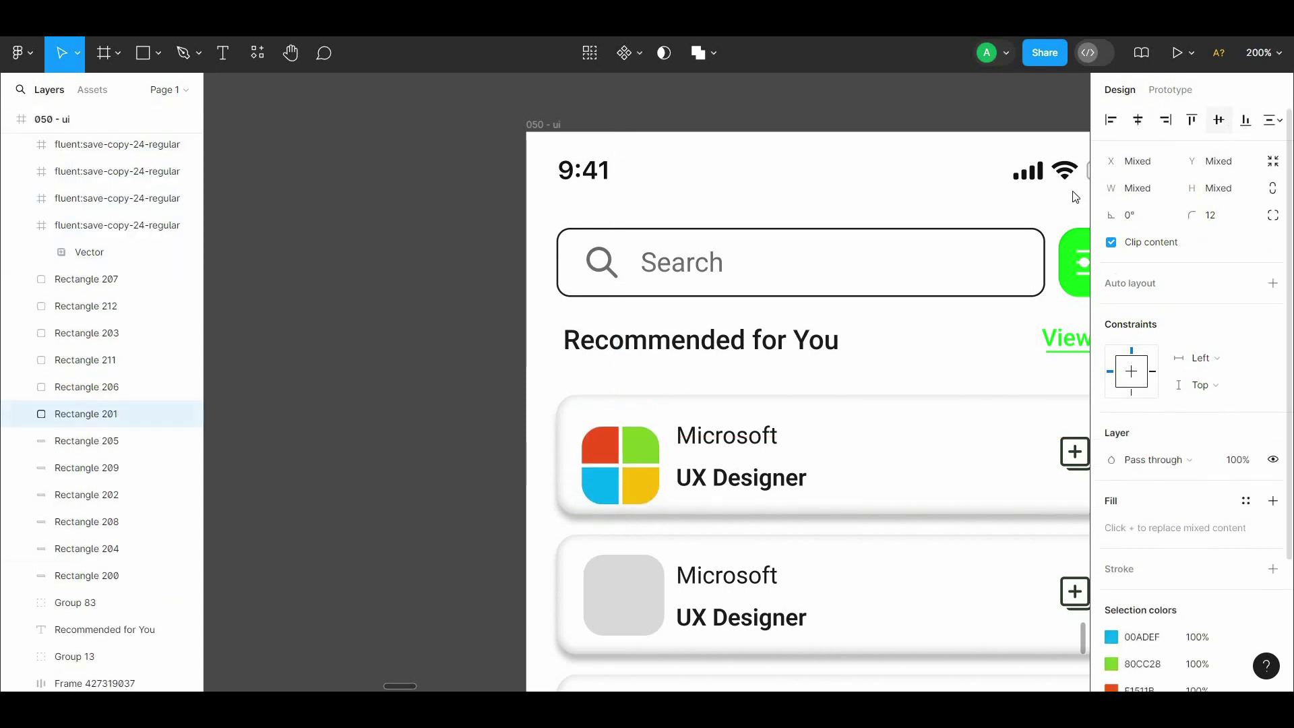
left_click_drag(631, 414, 632, 414)
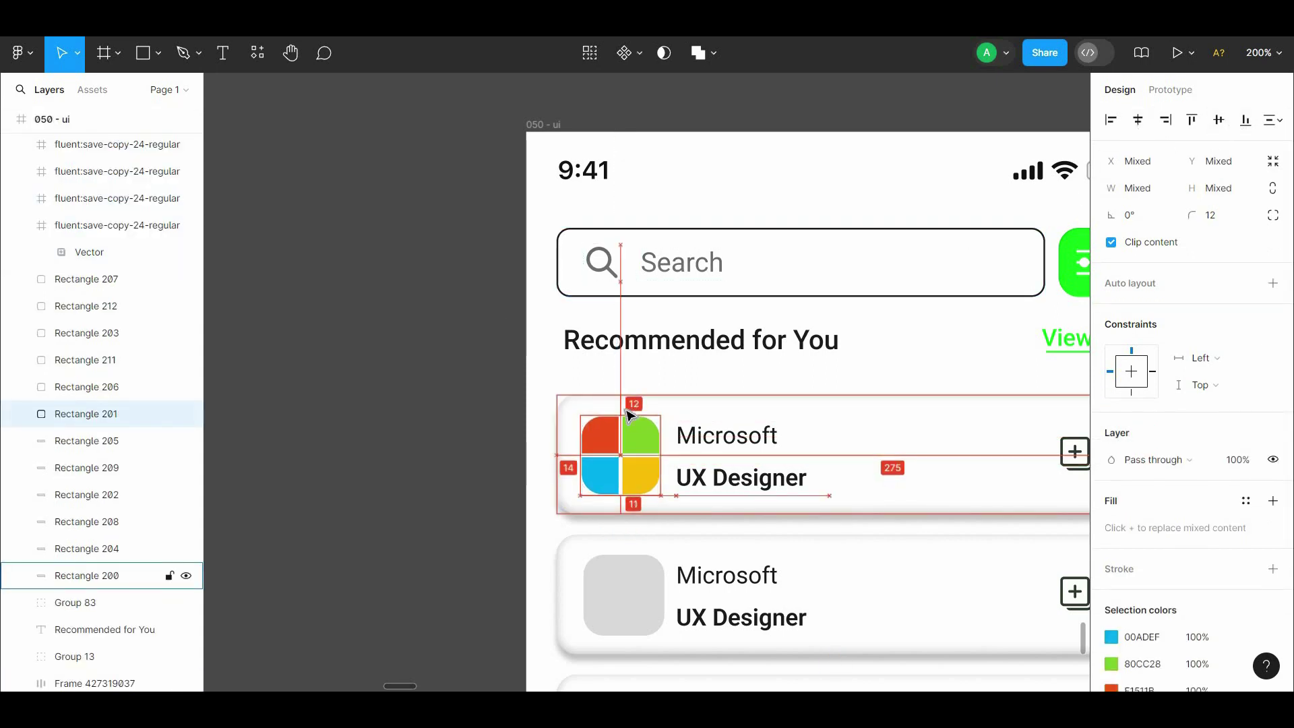
Select the Microsoft logo again to check its placement in the slot
left_click(465, 393)
scroll(465, 393, "right", 5)
scroll(465, 393, "down", 2)
left_click(464, 389)
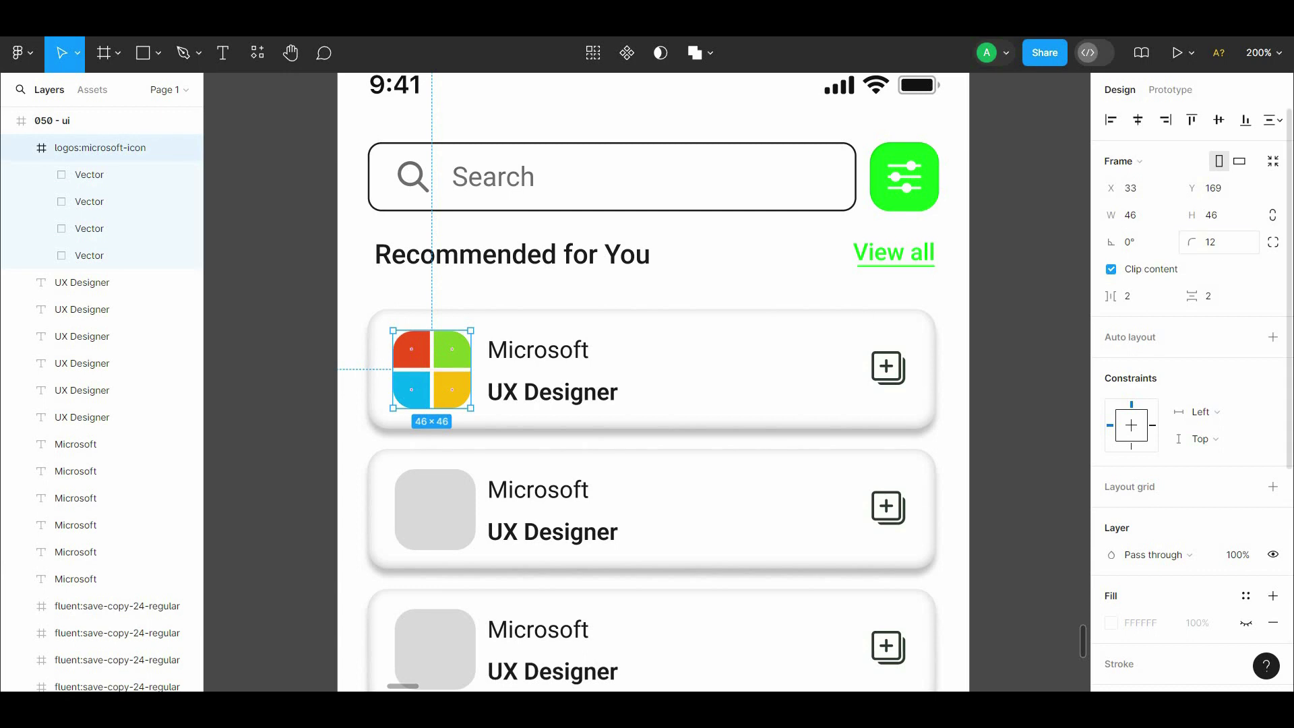
scroll(1011, 273, "down", 2)
scroll(1011, 273, "right", 1)
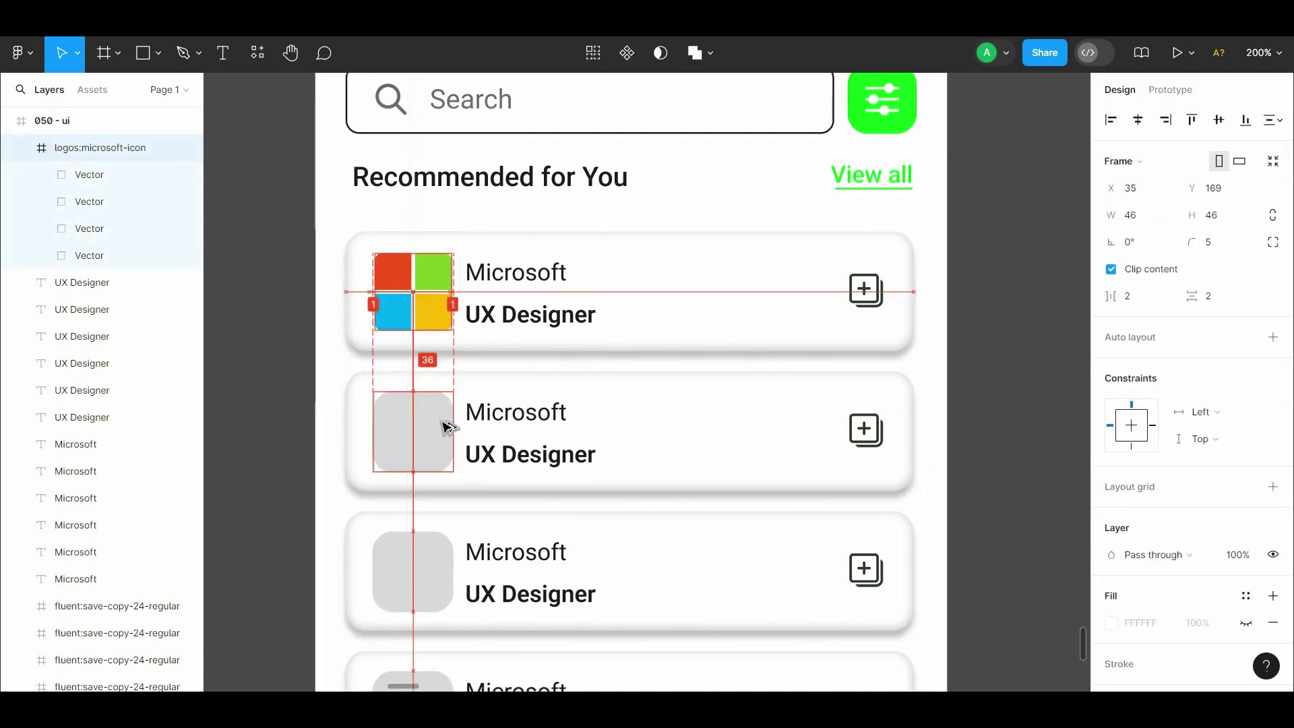
left_click(976, 433)
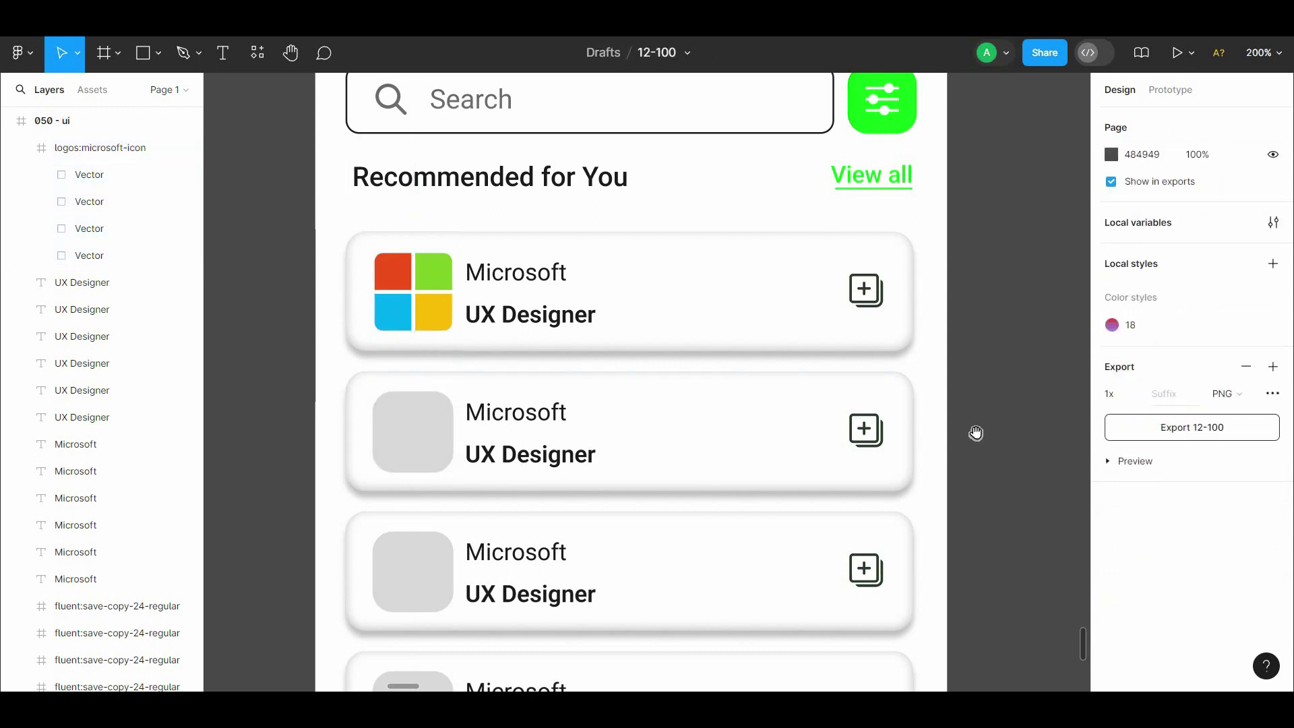
Nudge the first and second cards' company and job texts to the right
scroll(984, 418, "down", 2)
left_click(536, 273)
left_click(520, 371, "shift")
left_click(536, 414, "shift")
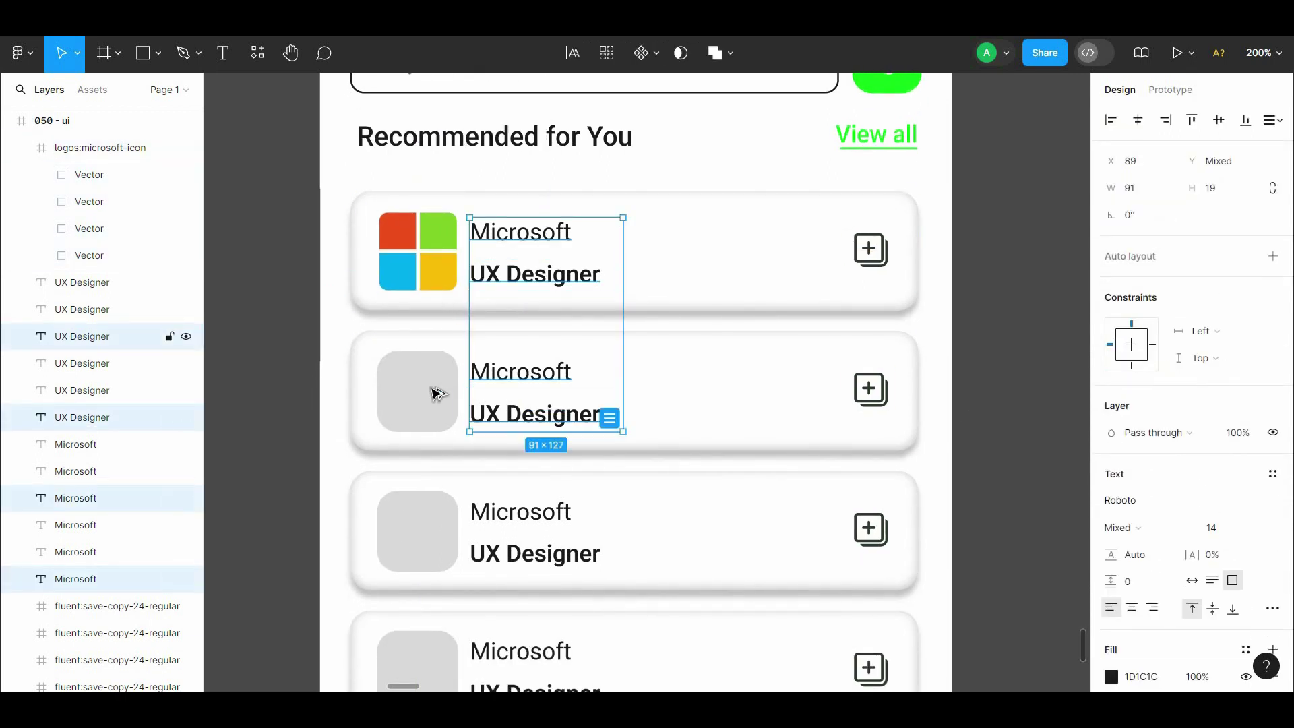
key("Right")
key("Right")
key("Right")
key("Right")
key("Right")
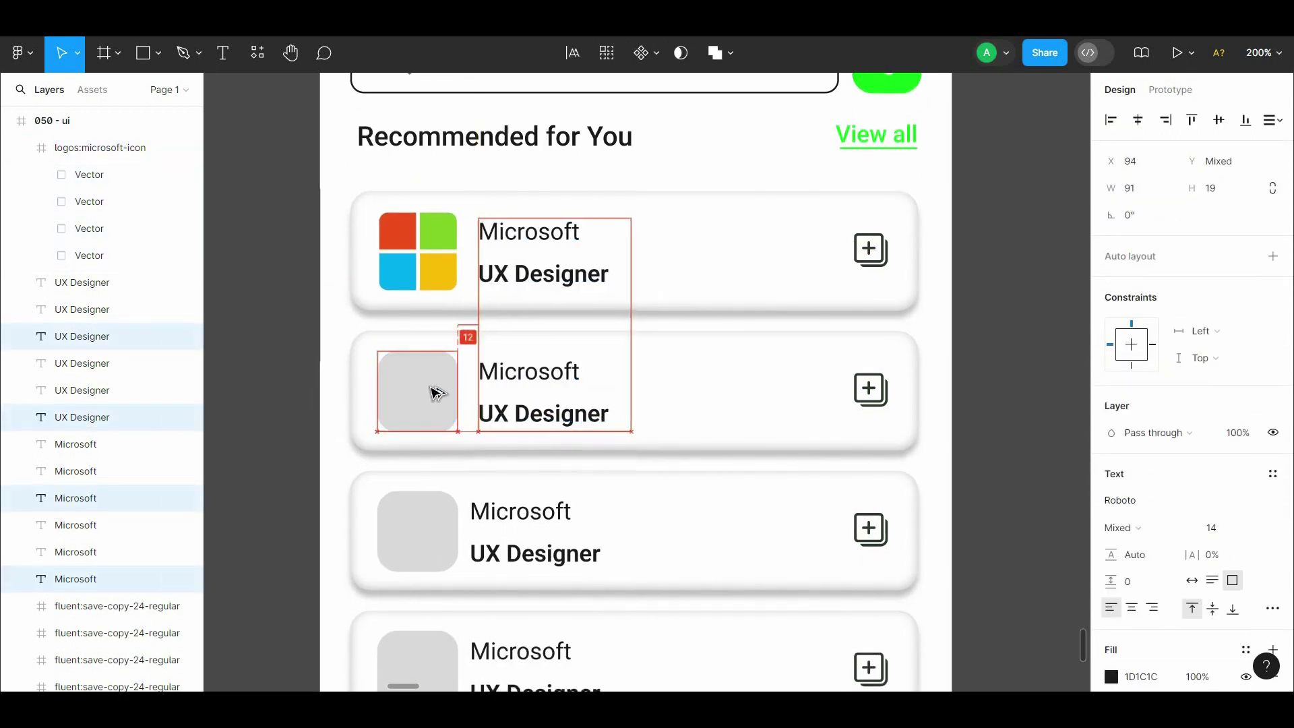
Nudge the remaining cards' company and job texts right as well
scroll(503, 344, "down", 3)
left_click(563, 489, "shift")
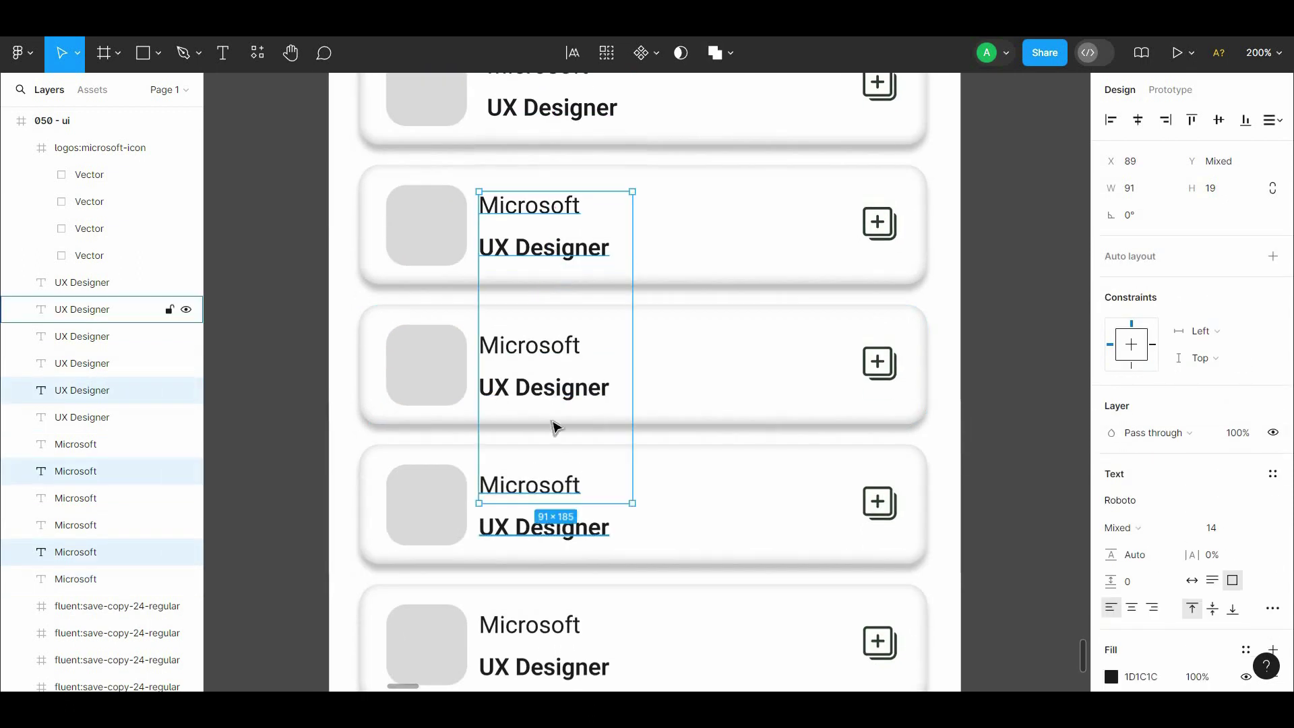
scroll(586, 448, "down", 4)
left_click(570, 430, "shift")
left_click(499, 381, "shift")
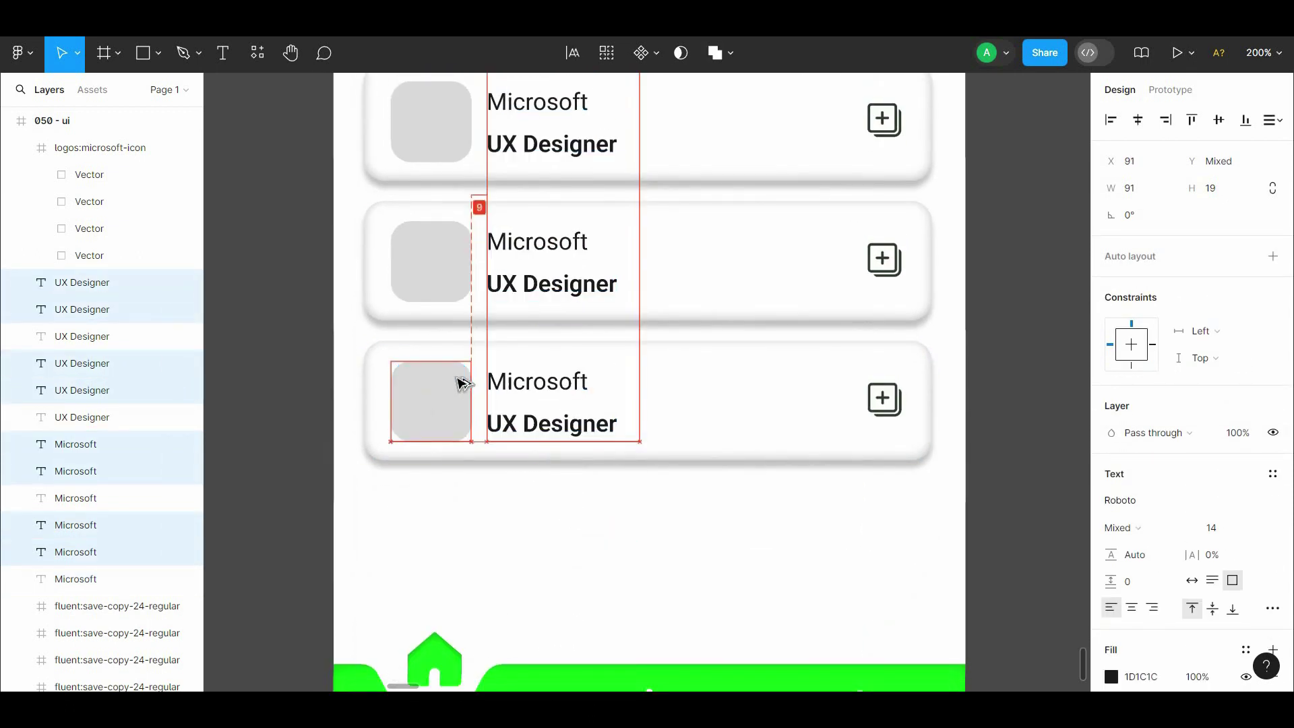
key("Right")
key("Right")
key("Right")
key("Right")
key("Right")
left_click(977, 270)
scroll(933, 422, "up", 10)
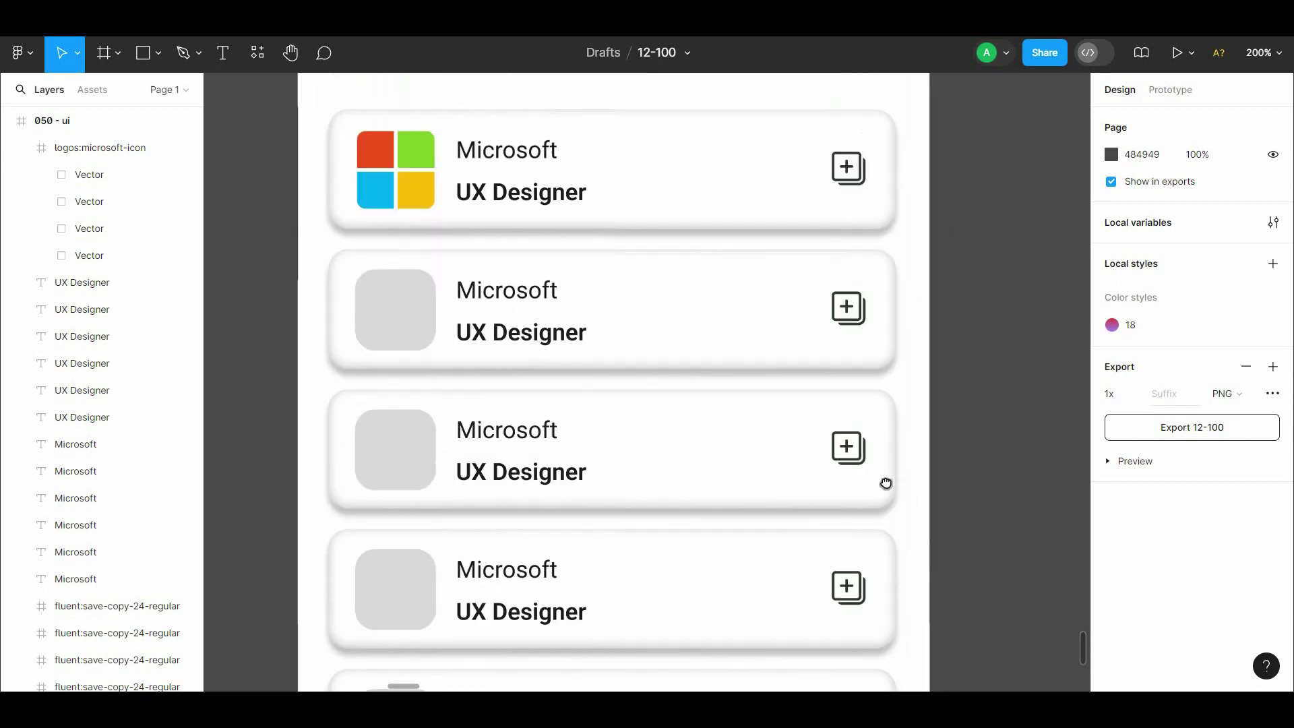
Zoom back to 100% and launch the Logo Creator plugin via a 'logo' search
key("shift+0")
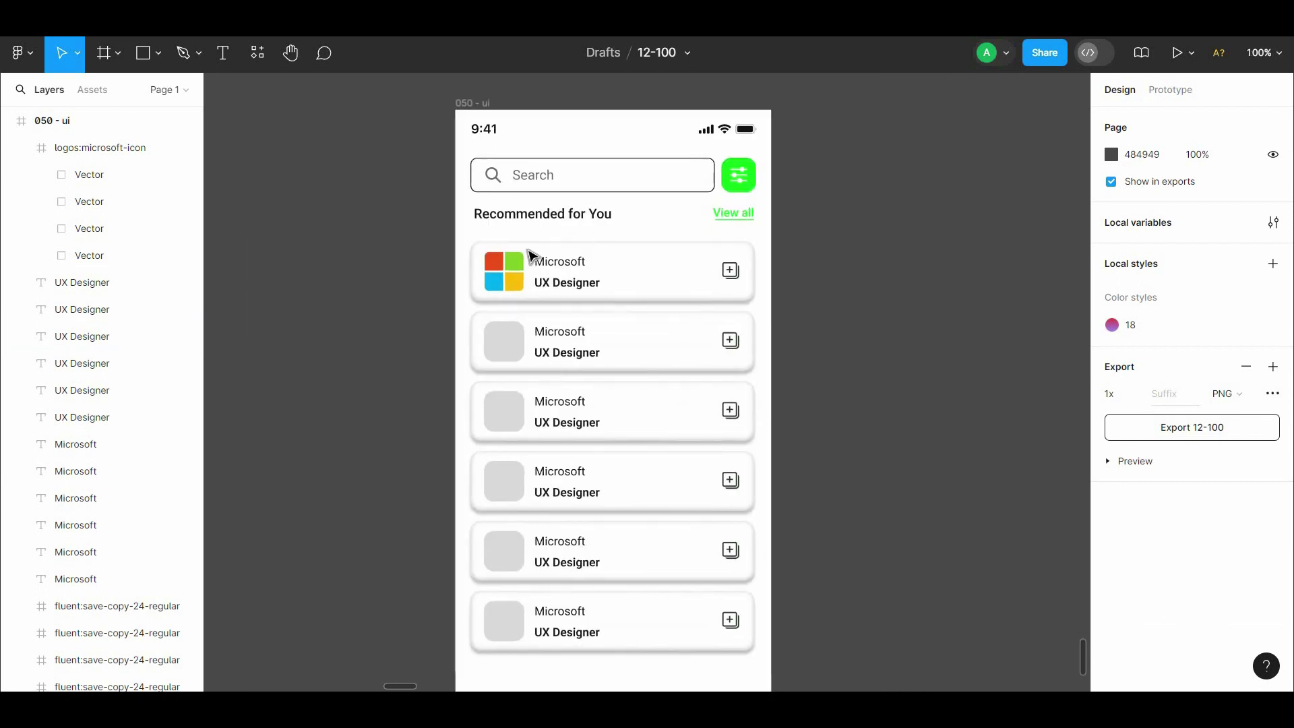
key("shift+i")
key("BackSpace")
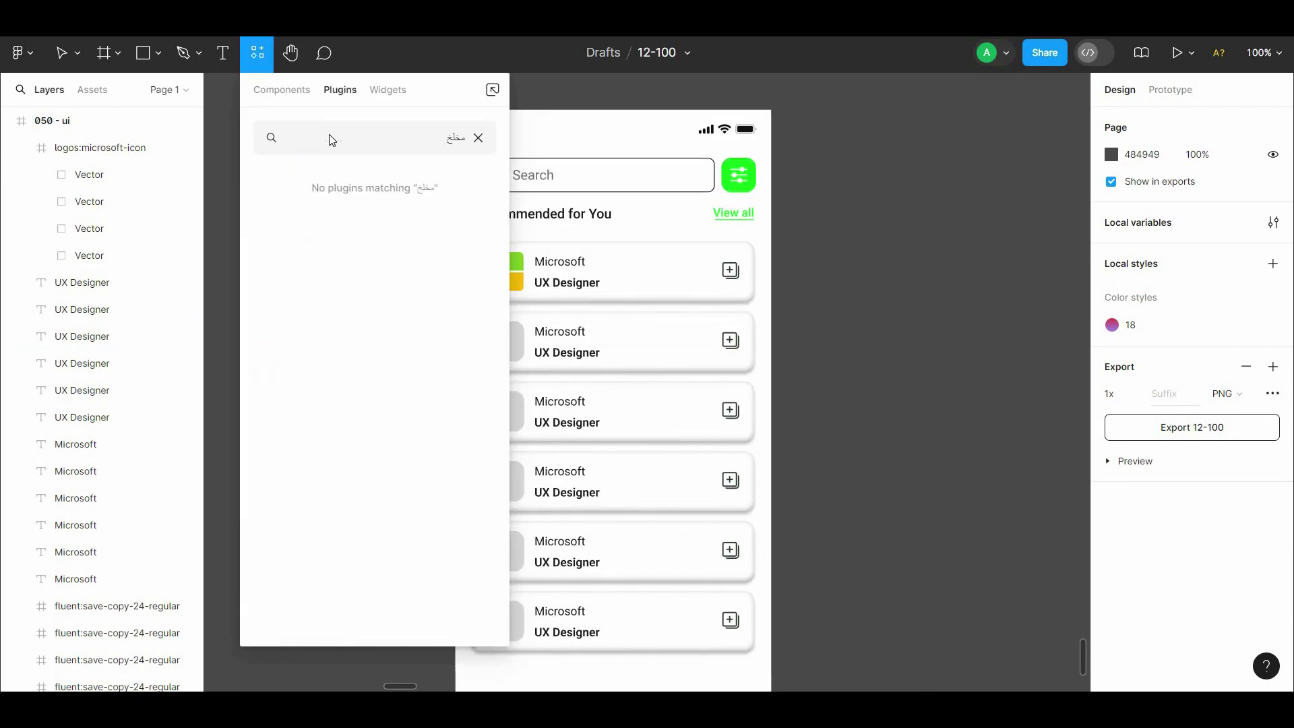
type("logo")
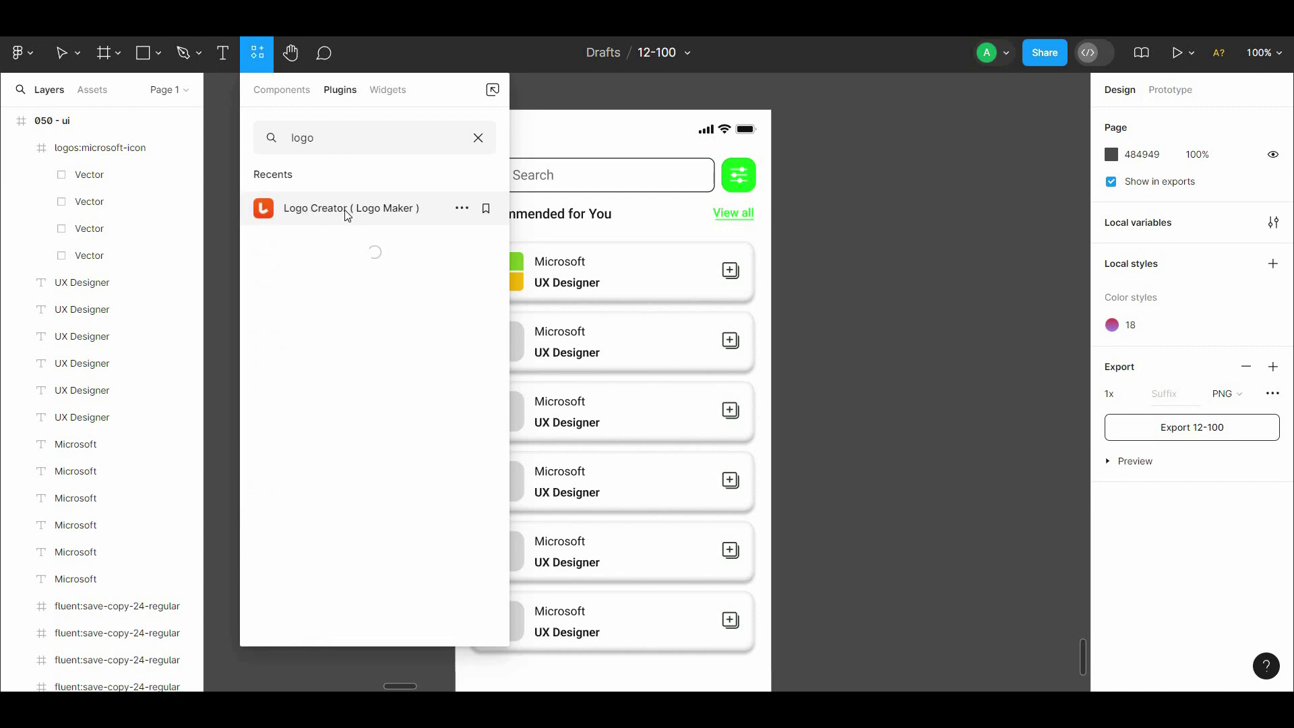
left_click(329, 223)
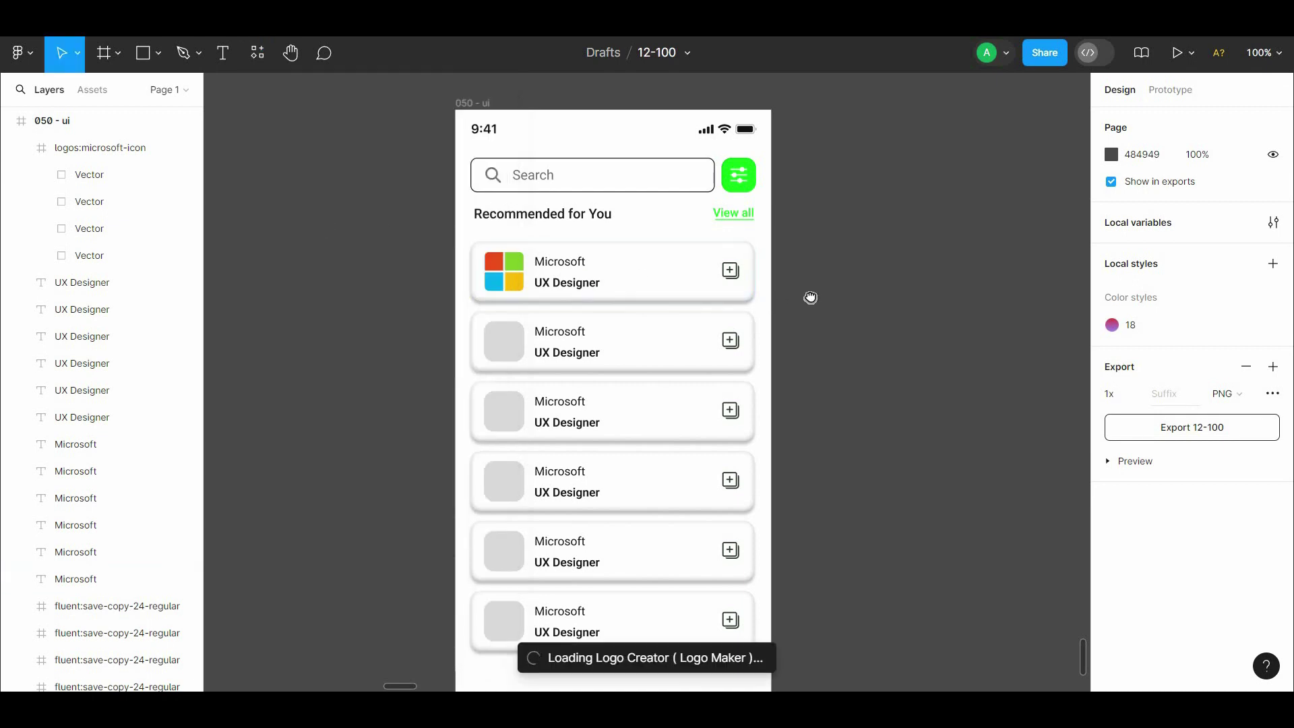
Insert the hexagon logo and shrink it to about 54 px on the second card
scroll(775, 256, "down", 2)
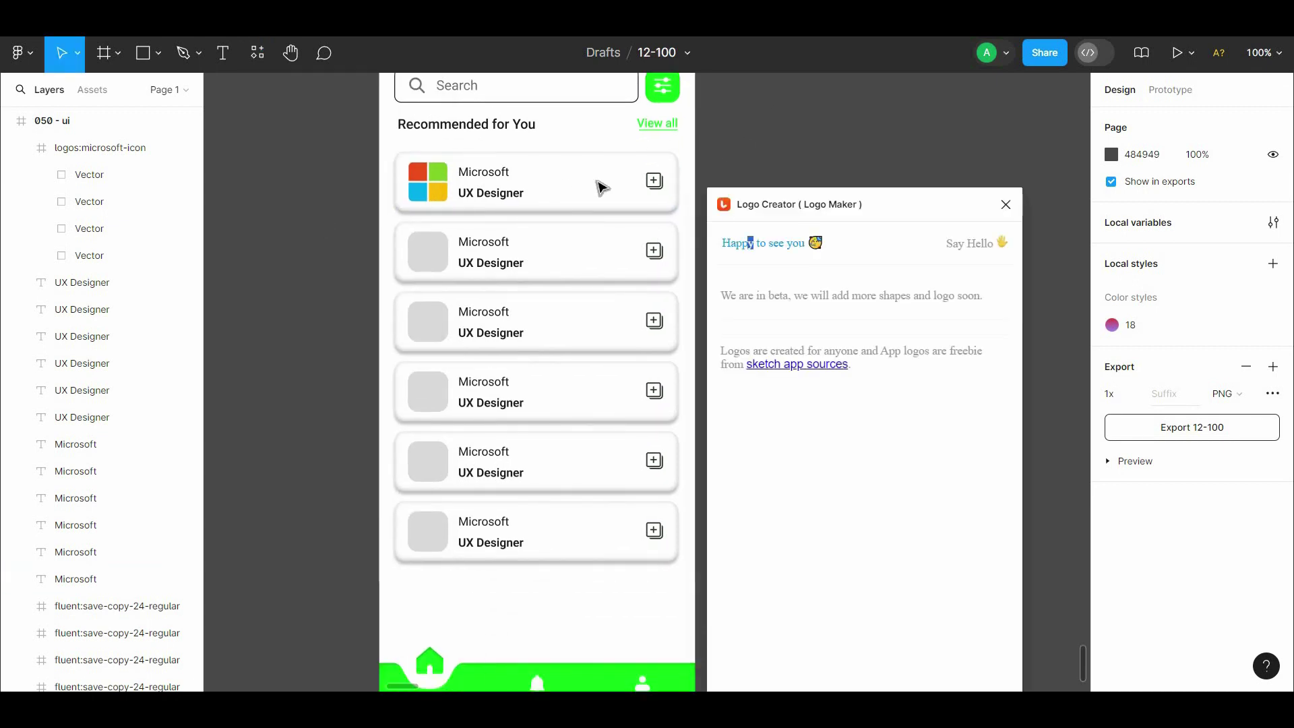
left_click(436, 256)
left_click(951, 372)
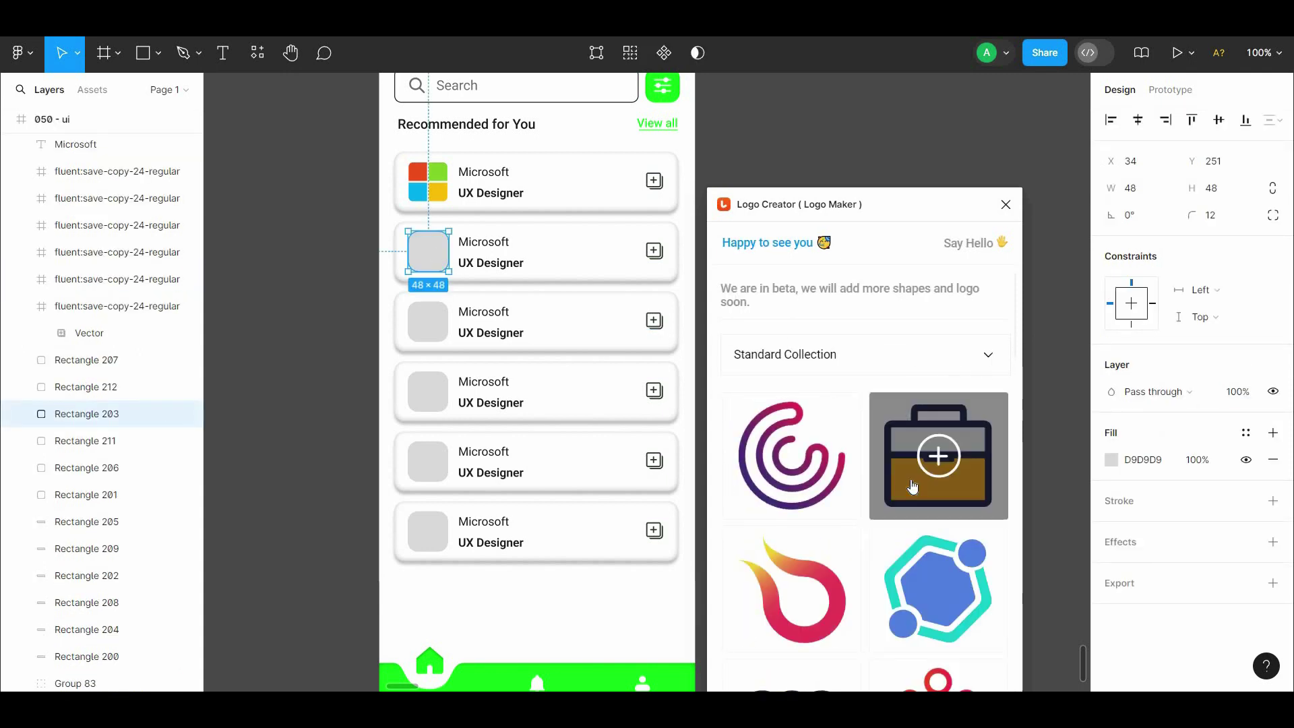
left_click(943, 593)
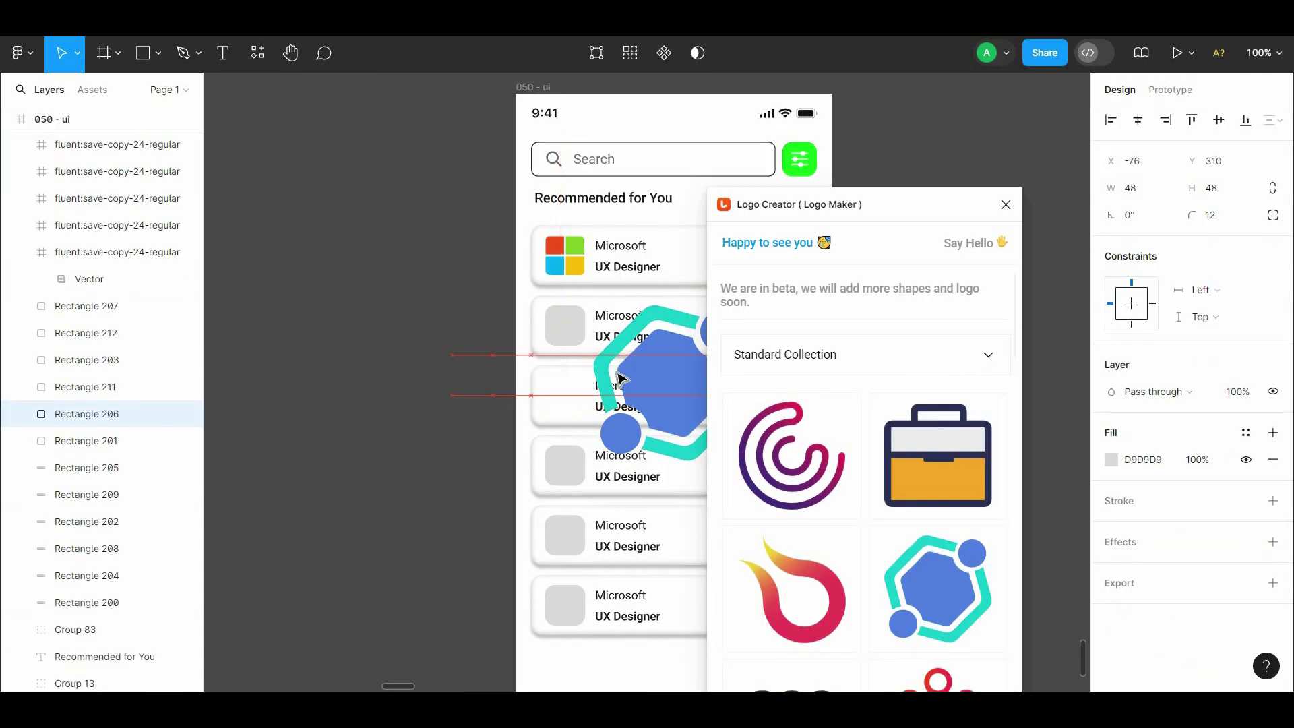
key("ctrl+z")
double_click(933, 592)
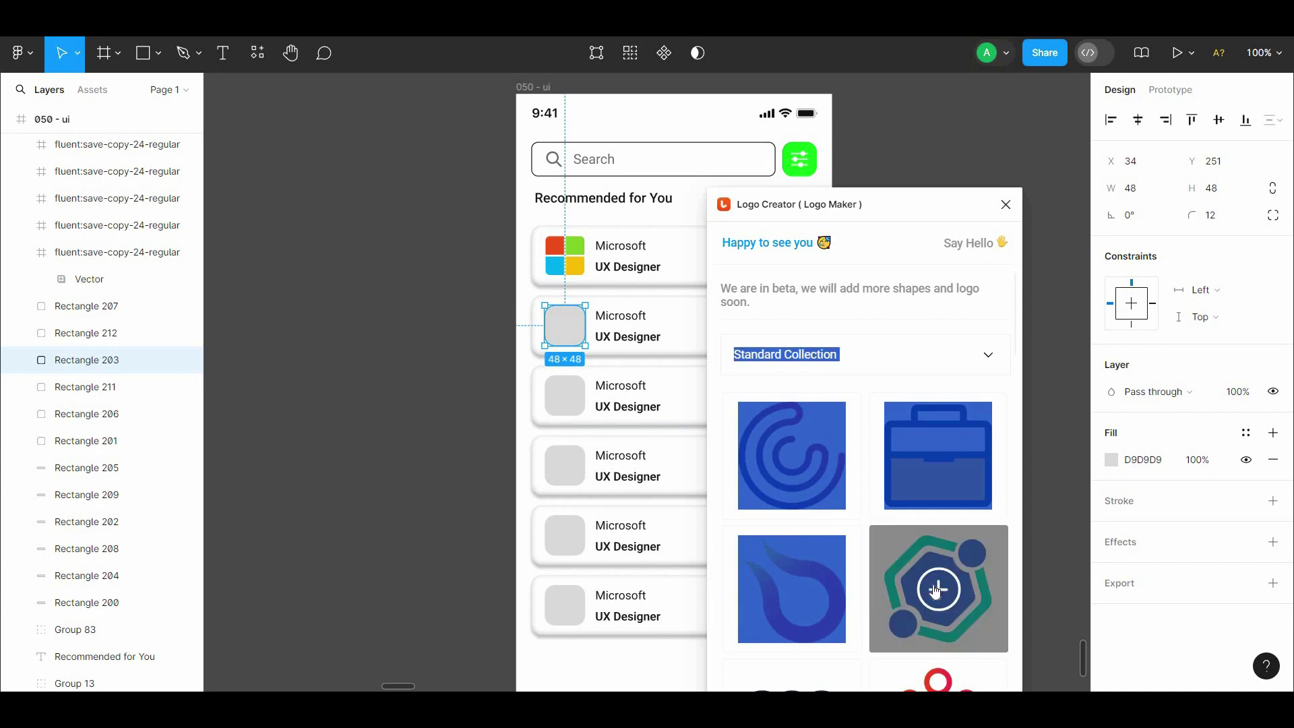
left_click_drag(659, 413, 564, 363)
scroll(625, 334, "down", 2)
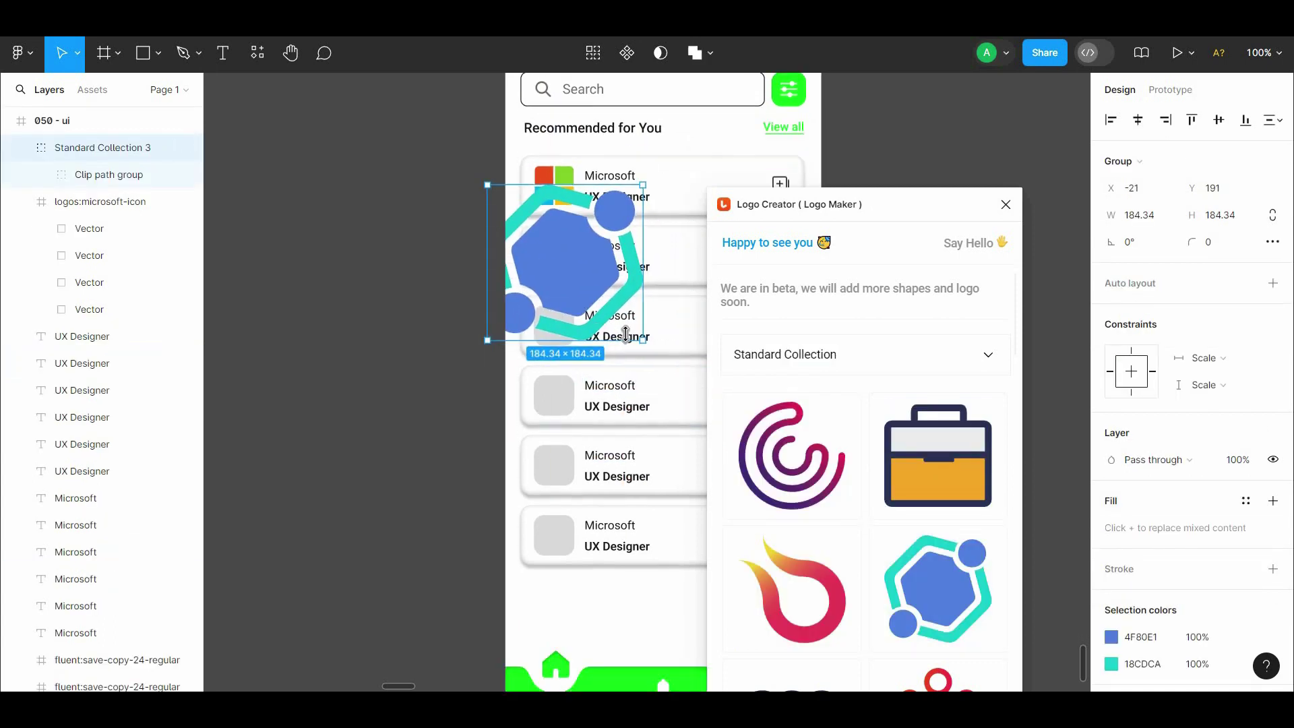
left_click_drag(585, 295, 573, 282)
Insert the flame logo, shrink it to about 50×50, and place it in card three's slot
left_click(559, 335)
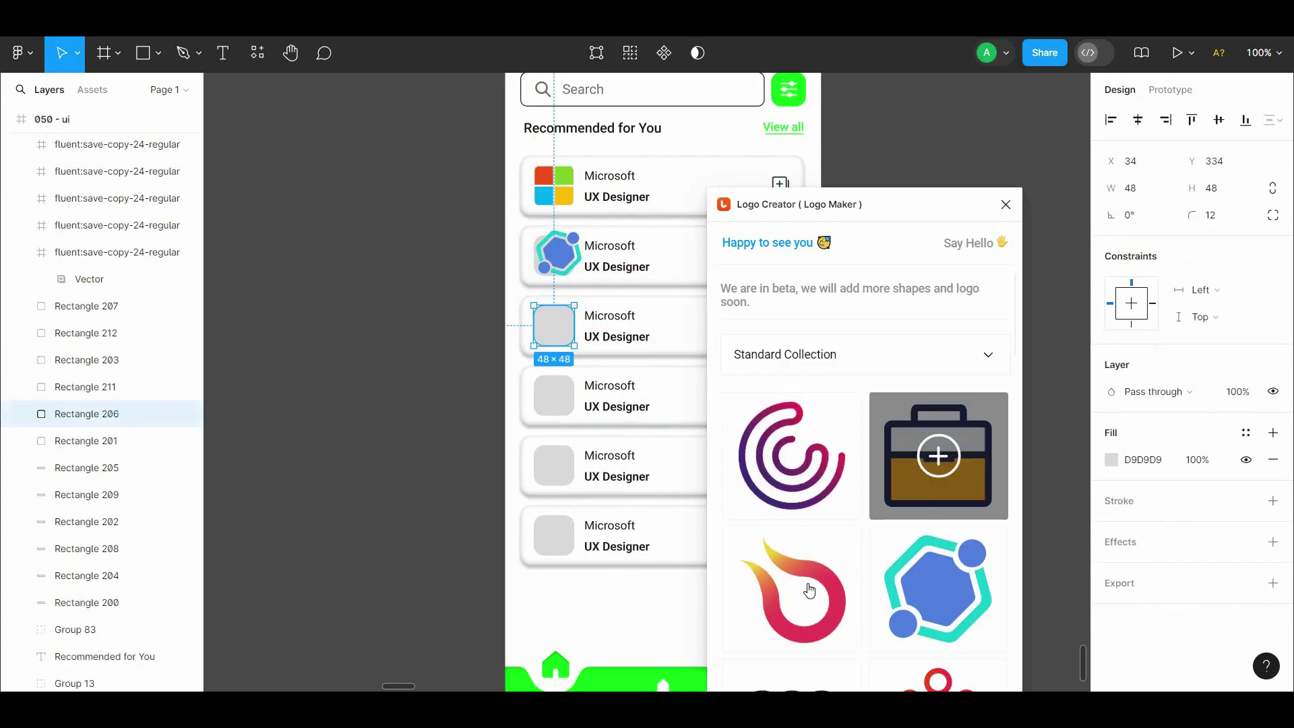
left_click(793, 592)
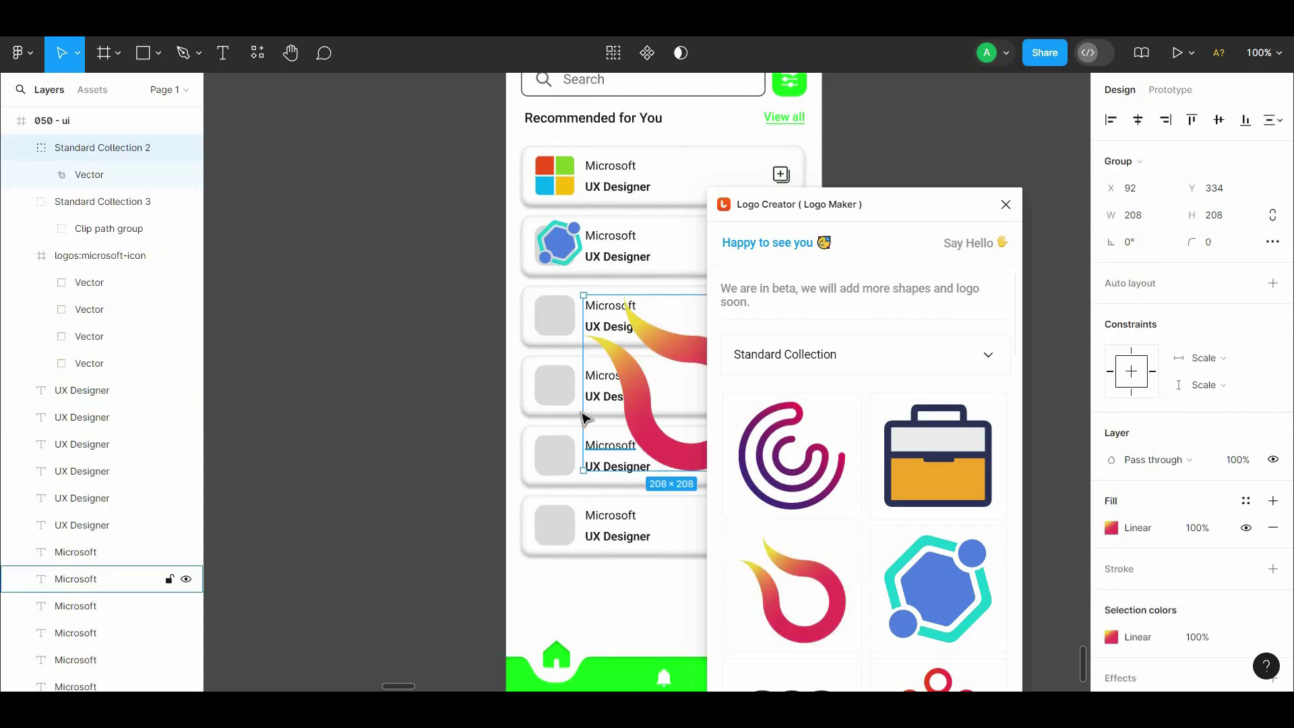
left_click_drag(645, 441, 578, 376)
left_click_drag(568, 327, 566, 282)
scroll(674, 404, "down", 1)
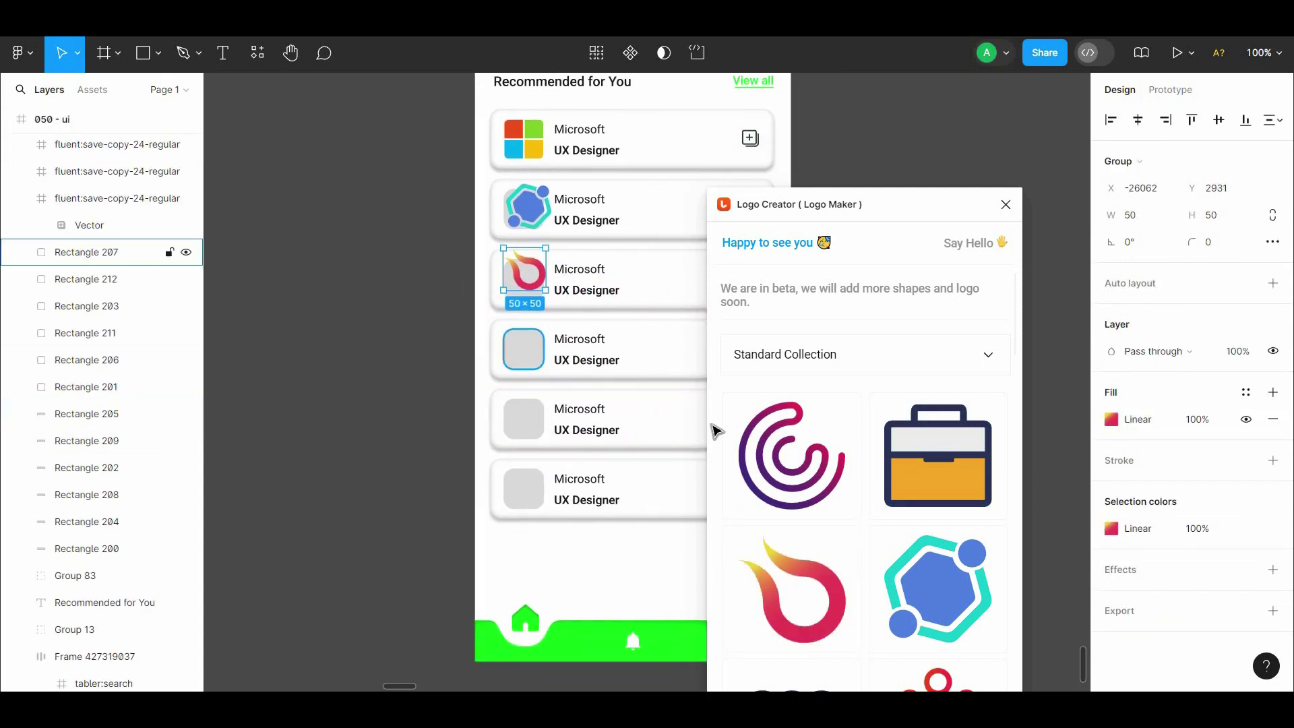
scroll(1018, 334, "down", 1)
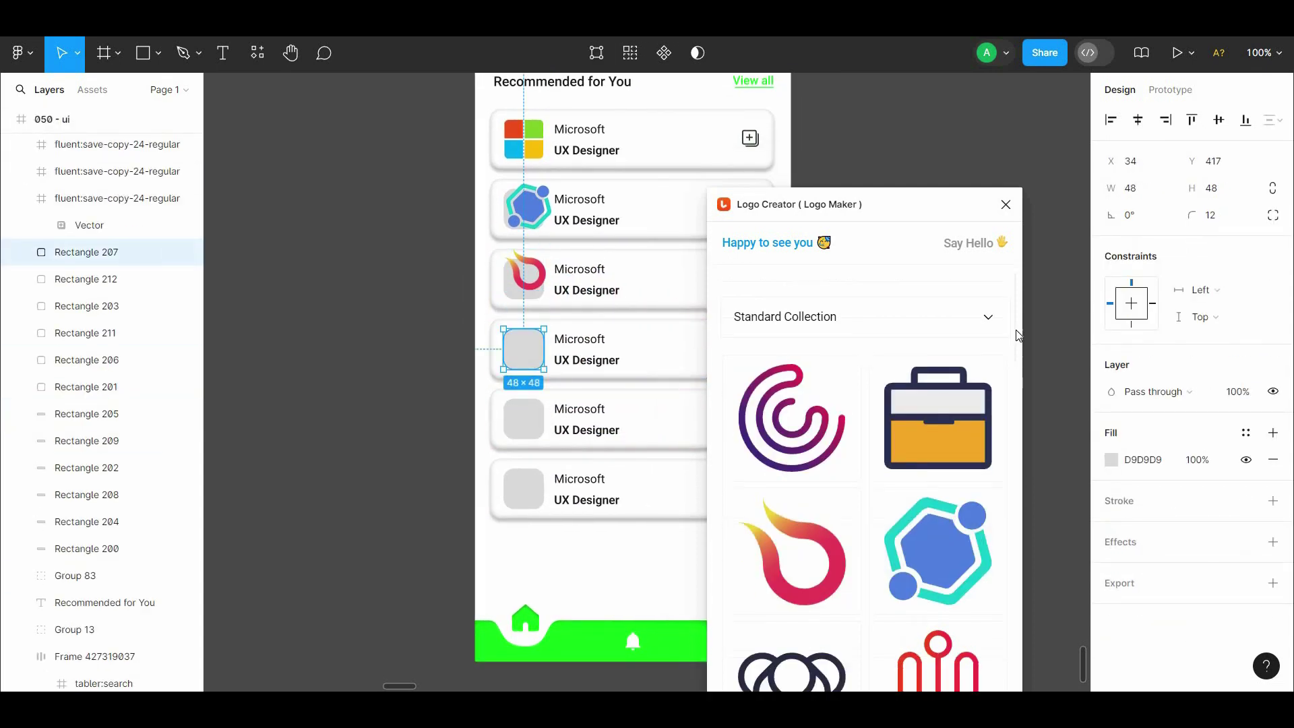
scroll(944, 466, "down", 4)
Insert the red U, purple X and cloud-house logos and shrink them near the lower cards
left_click(939, 468)
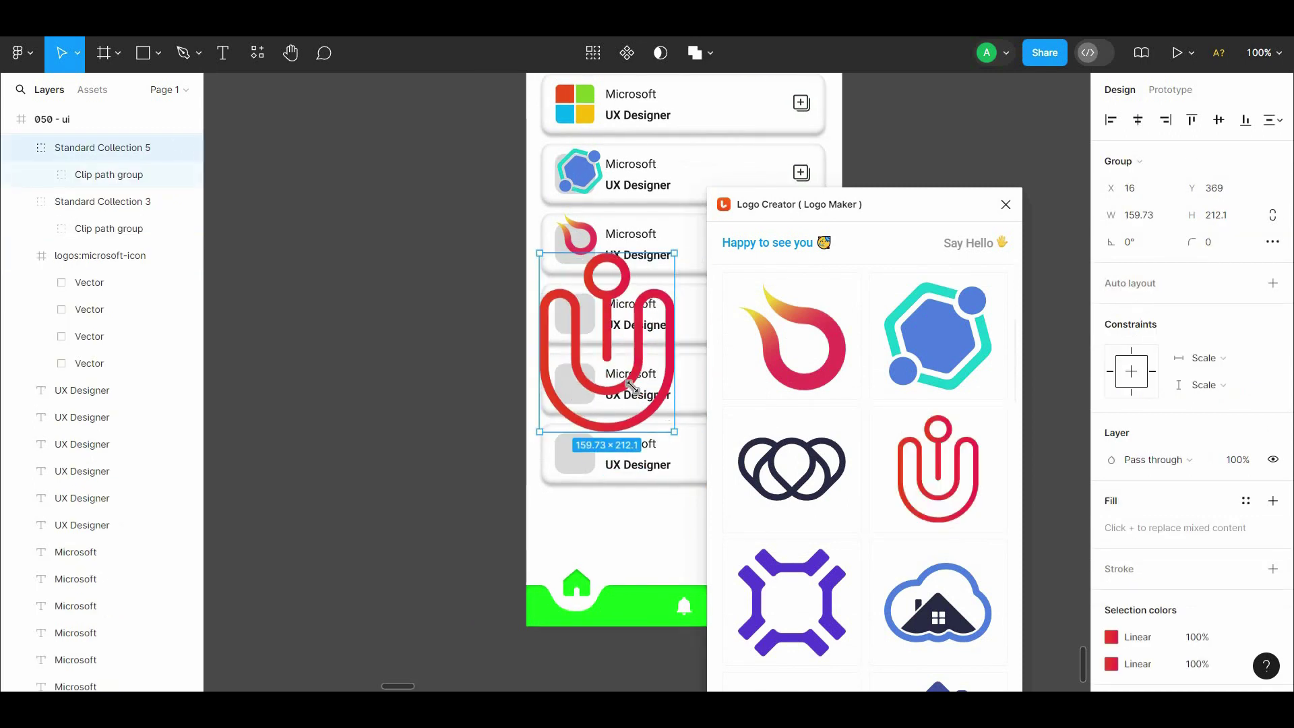
left_click_drag(638, 413, 595, 364)
left_click(575, 384)
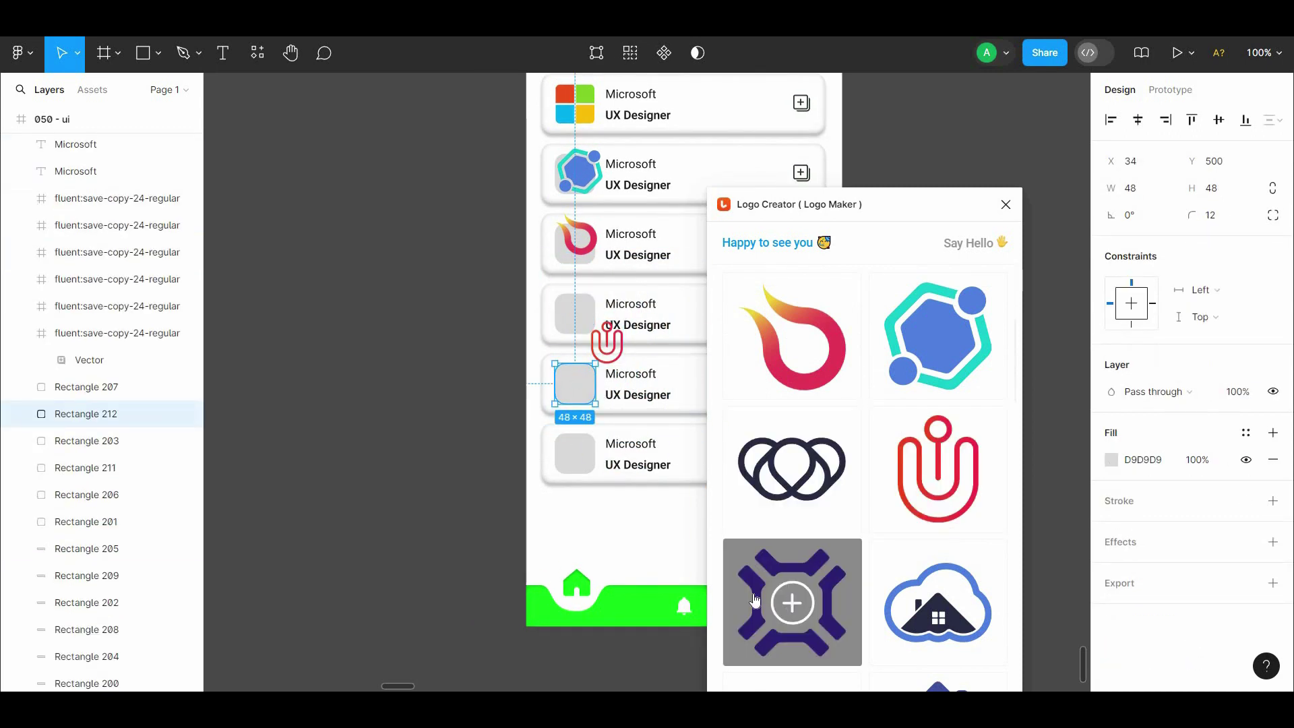
left_click(792, 602)
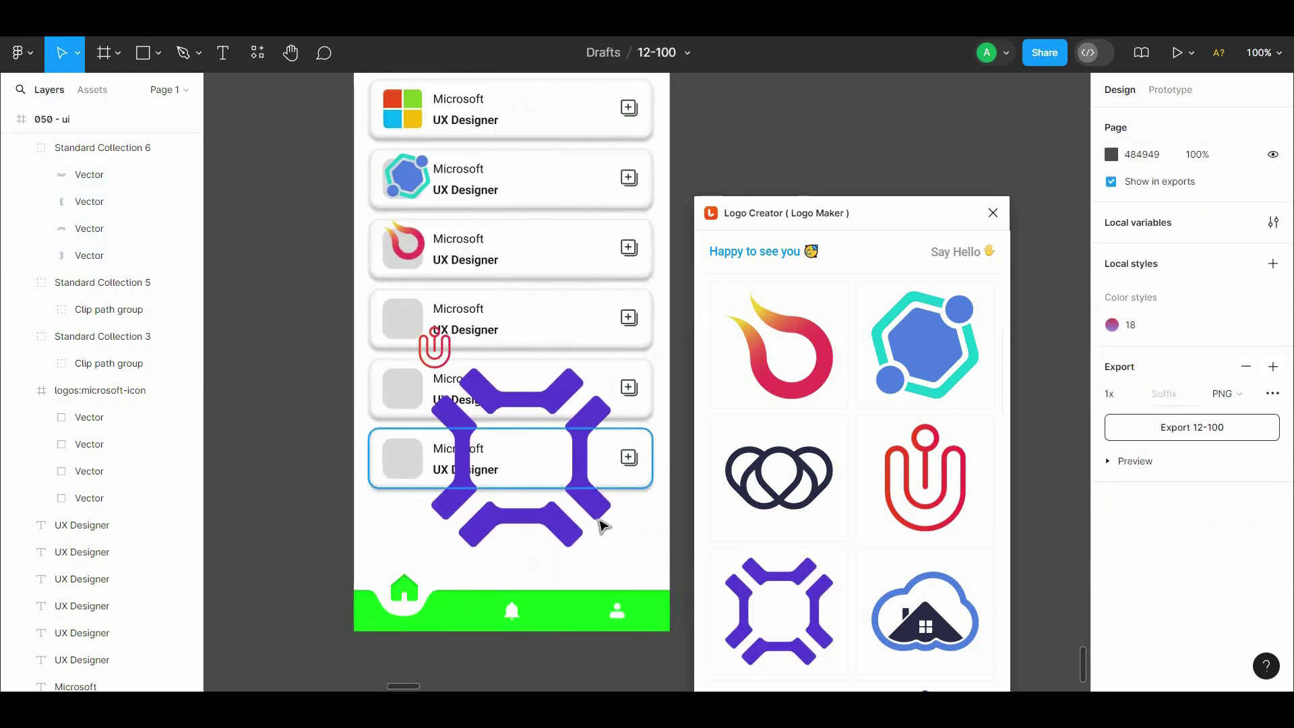
mouse_move(607, 540)
left_mouse_down()
mouse_move(541, 478)
mouse_move(518, 389)
left_mouse_up()
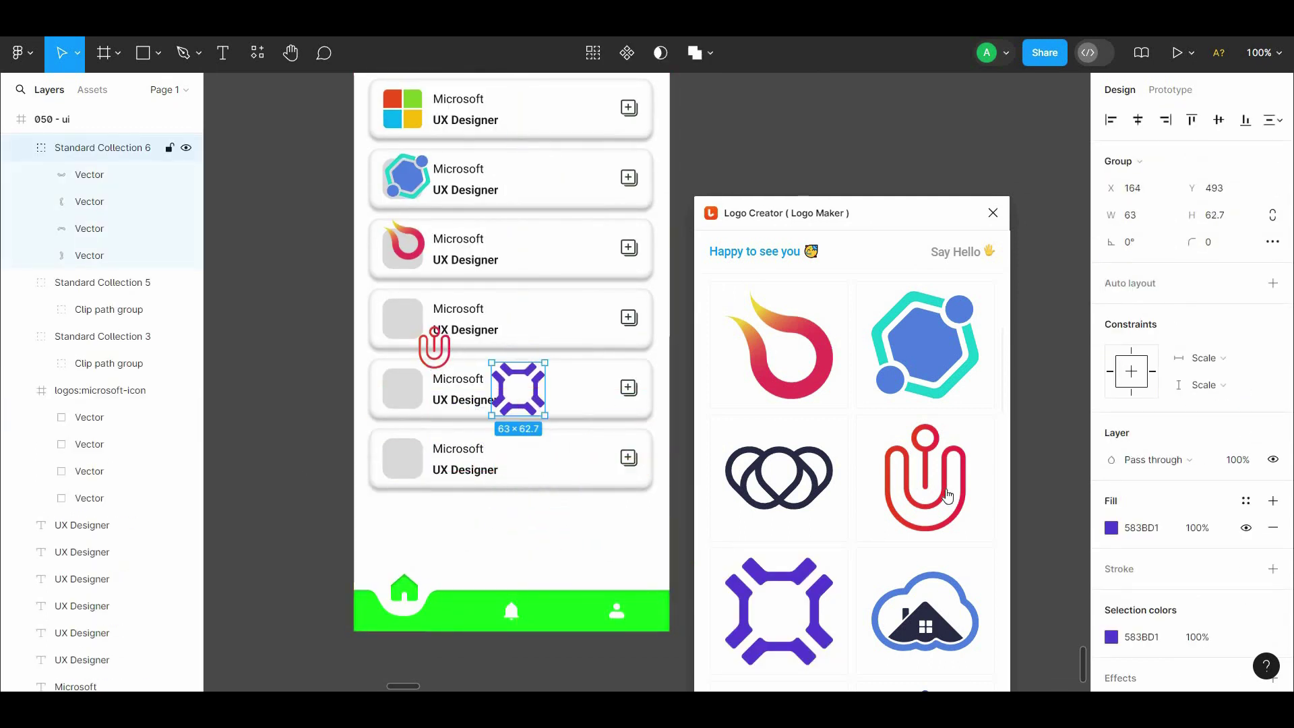
left_click(929, 613)
left_click_drag(621, 515, 560, 462)
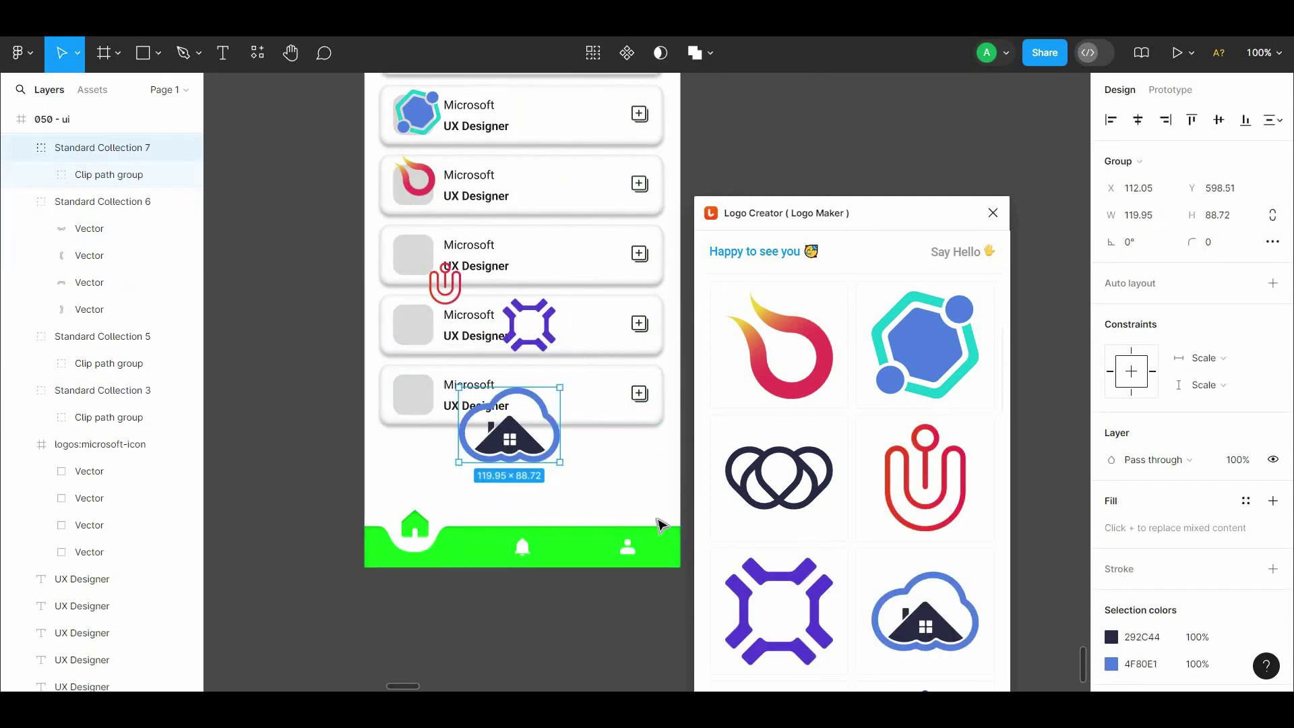
Close Logo Creator and shrink the hexagon clip group to fit card two's icon slot
left_click(993, 213)
scroll(731, 375, "up", 5)
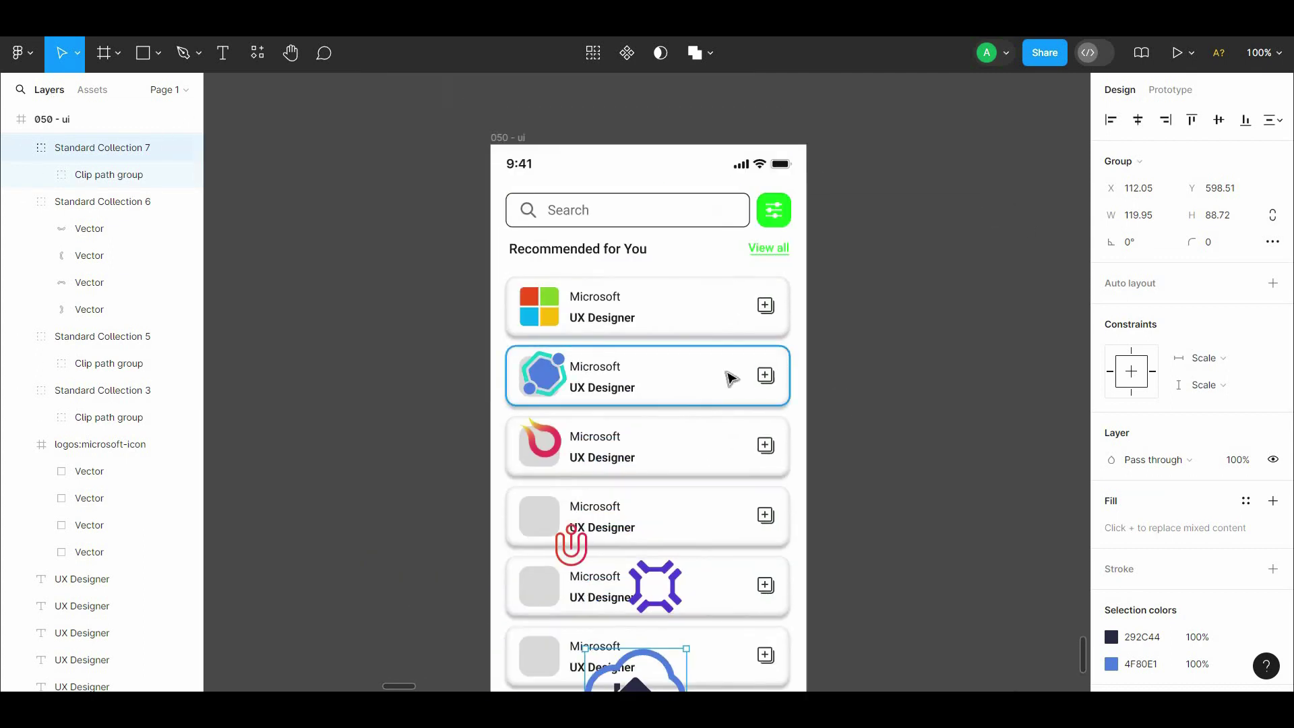
scroll(725, 370, "up", 3)
scroll(557, 416, "left", 3)
left_click_drag(557, 416, 565, 394)
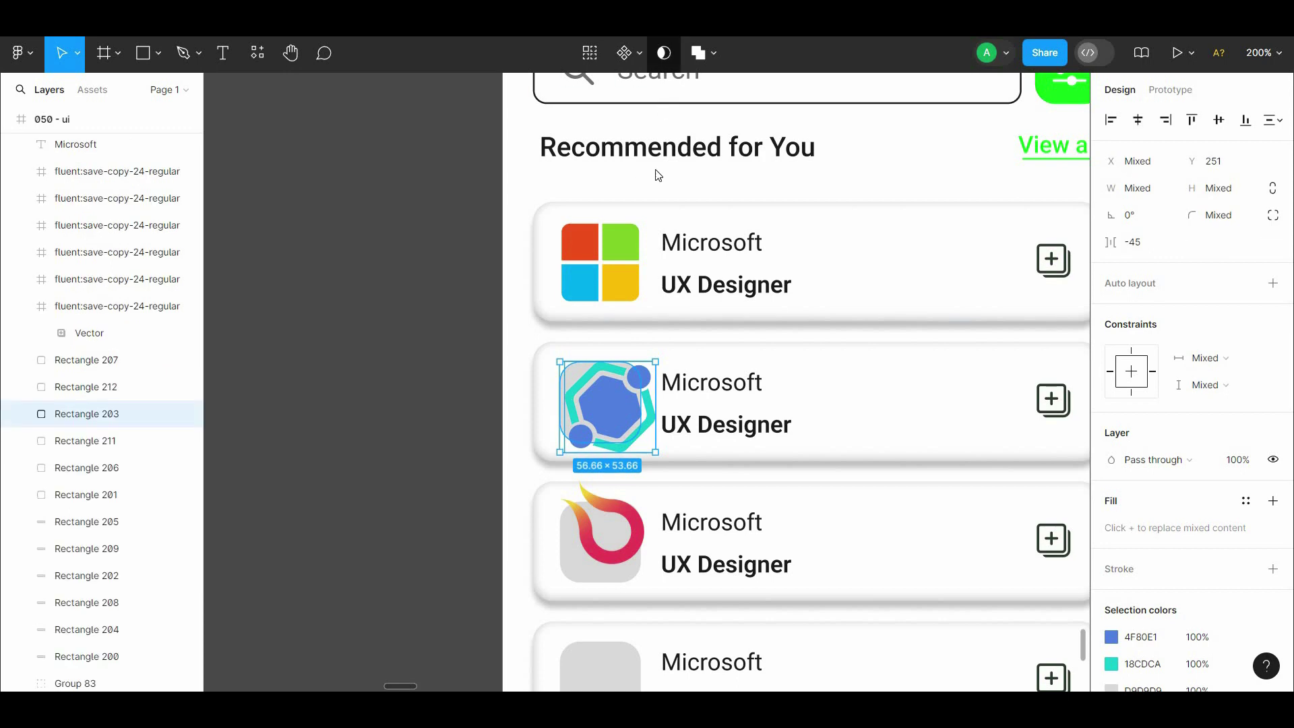
double_click(615, 414)
key("alt")
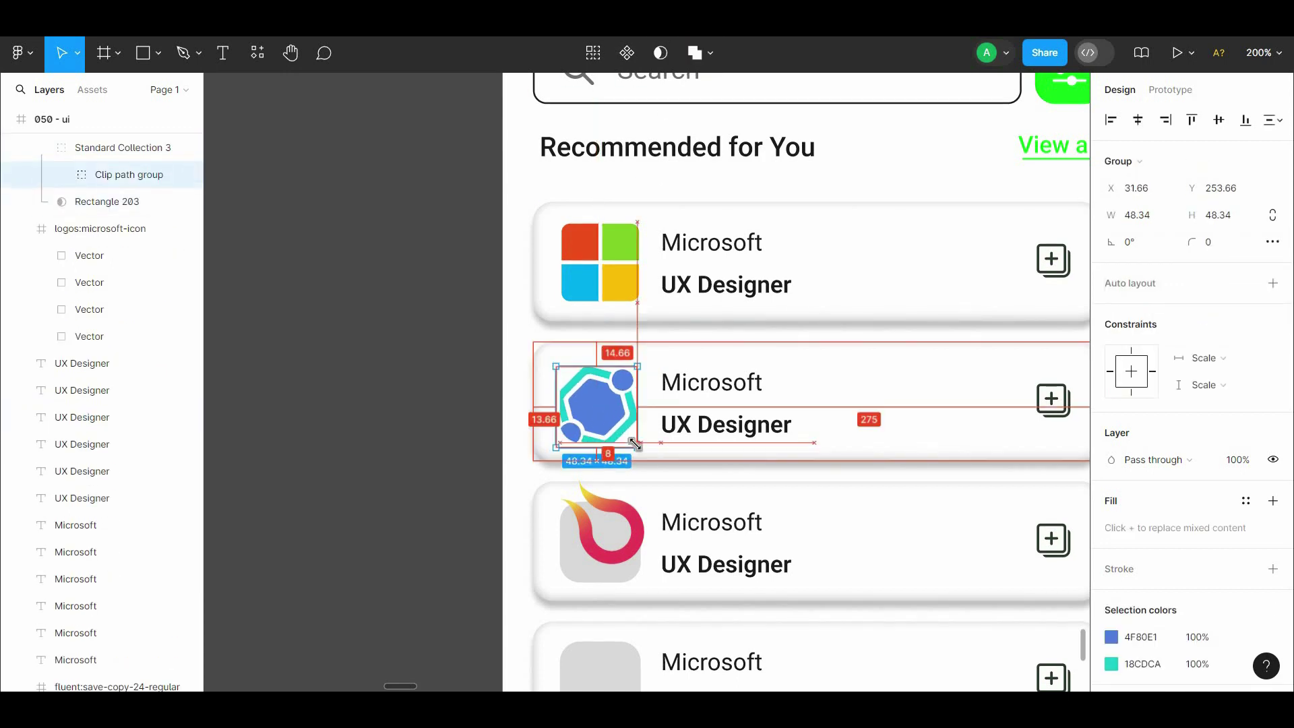
left_click_drag(635, 443, 635, 440)
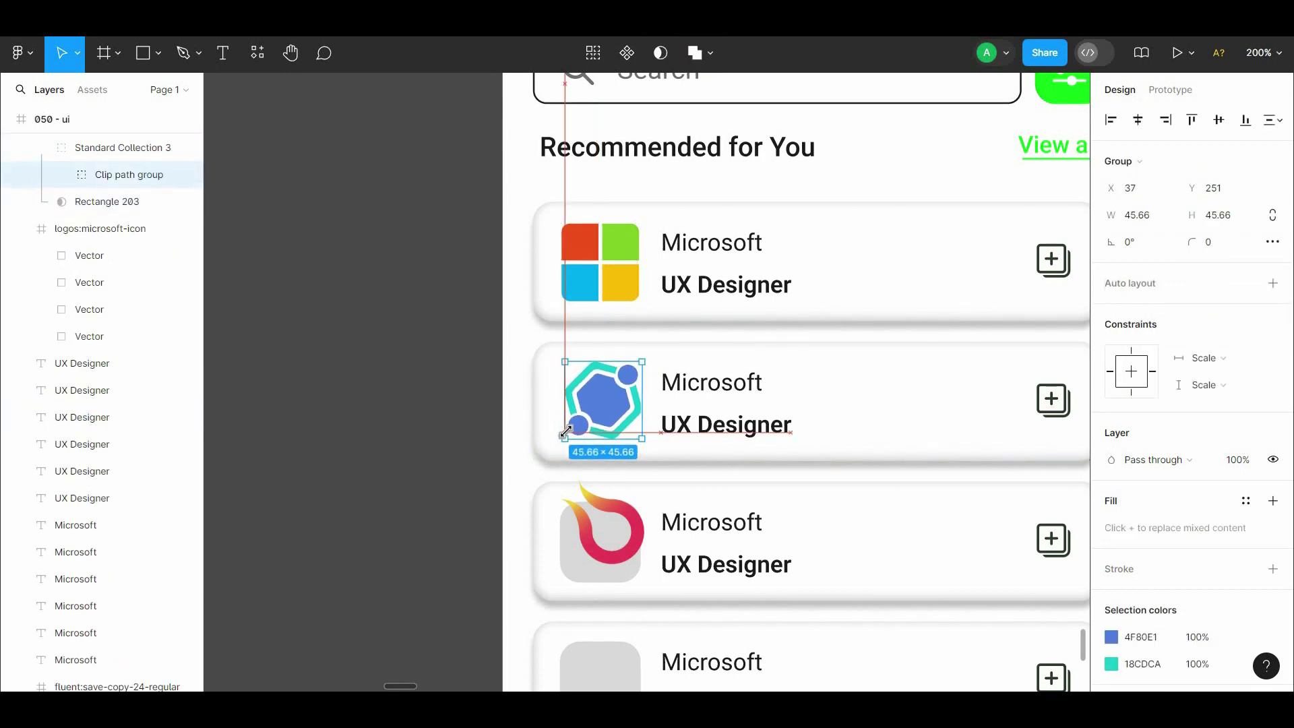
left_click(474, 384)
Position the flame logo inside the third card's grey rounded square
scroll(472, 385, "down", 3)
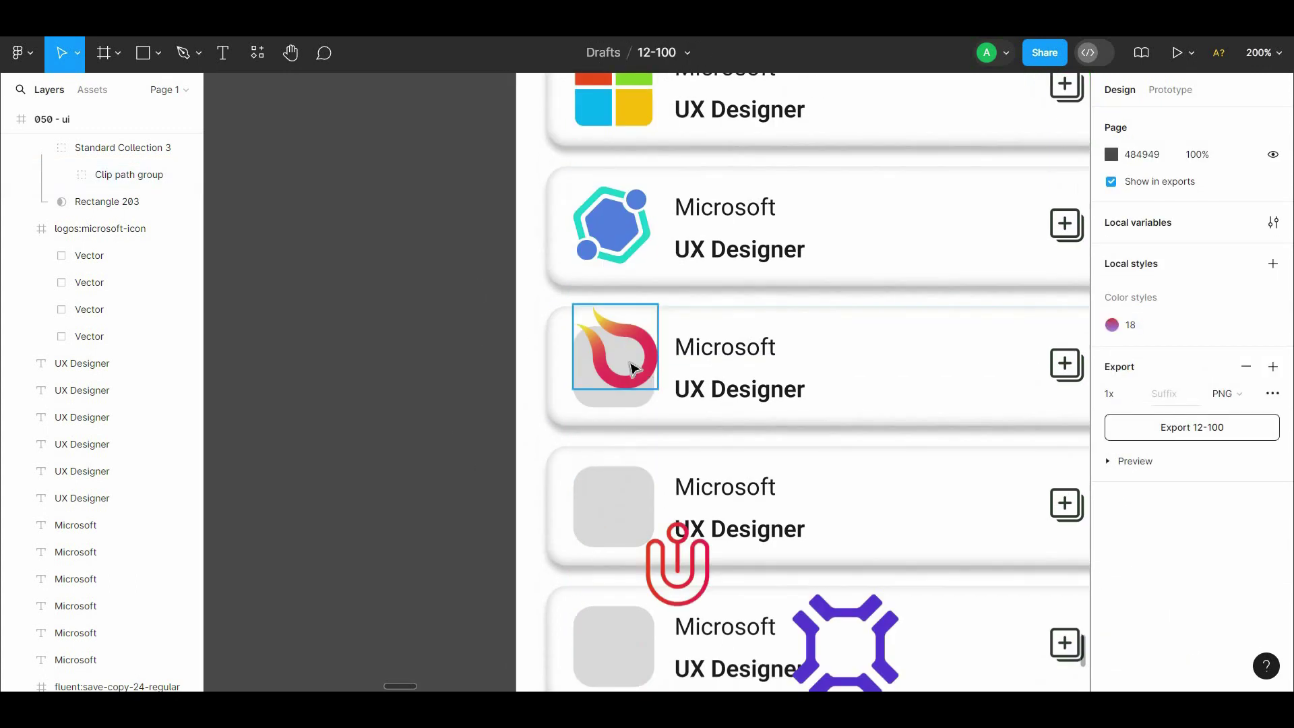
left_click(617, 368)
left_click(635, 376)
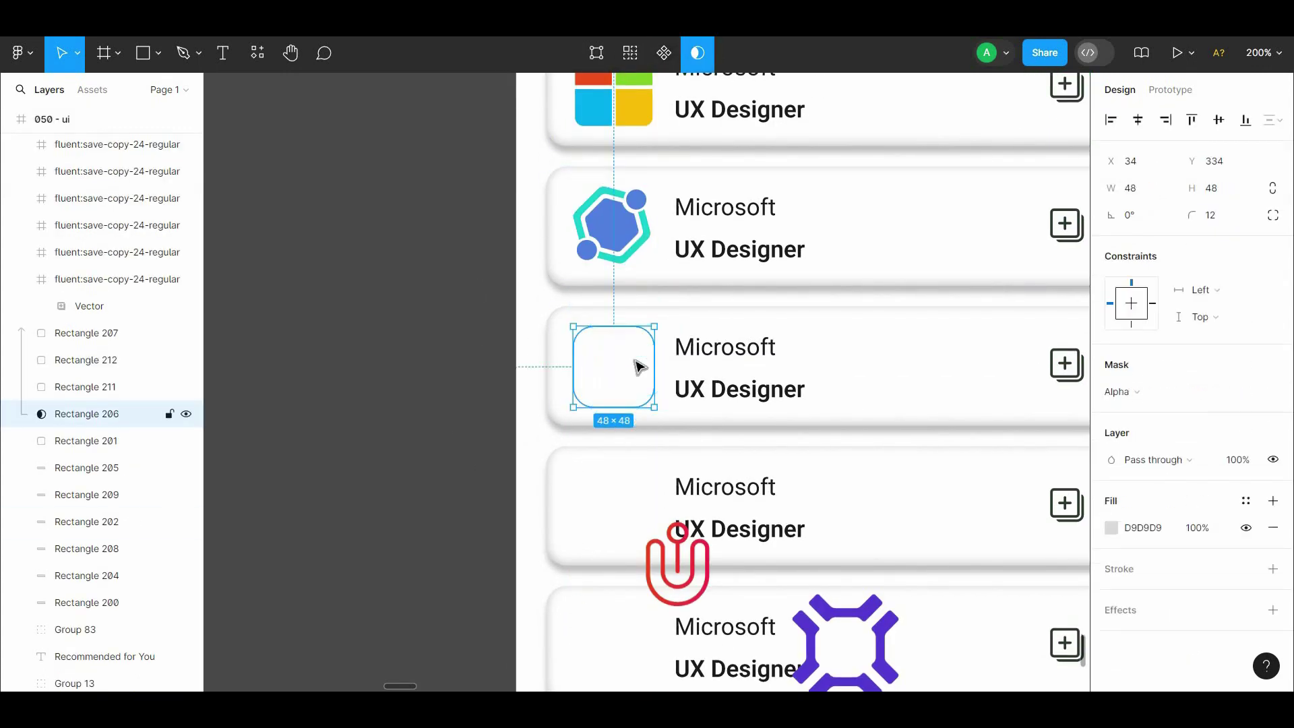
key("Escape")
left_click(650, 395)
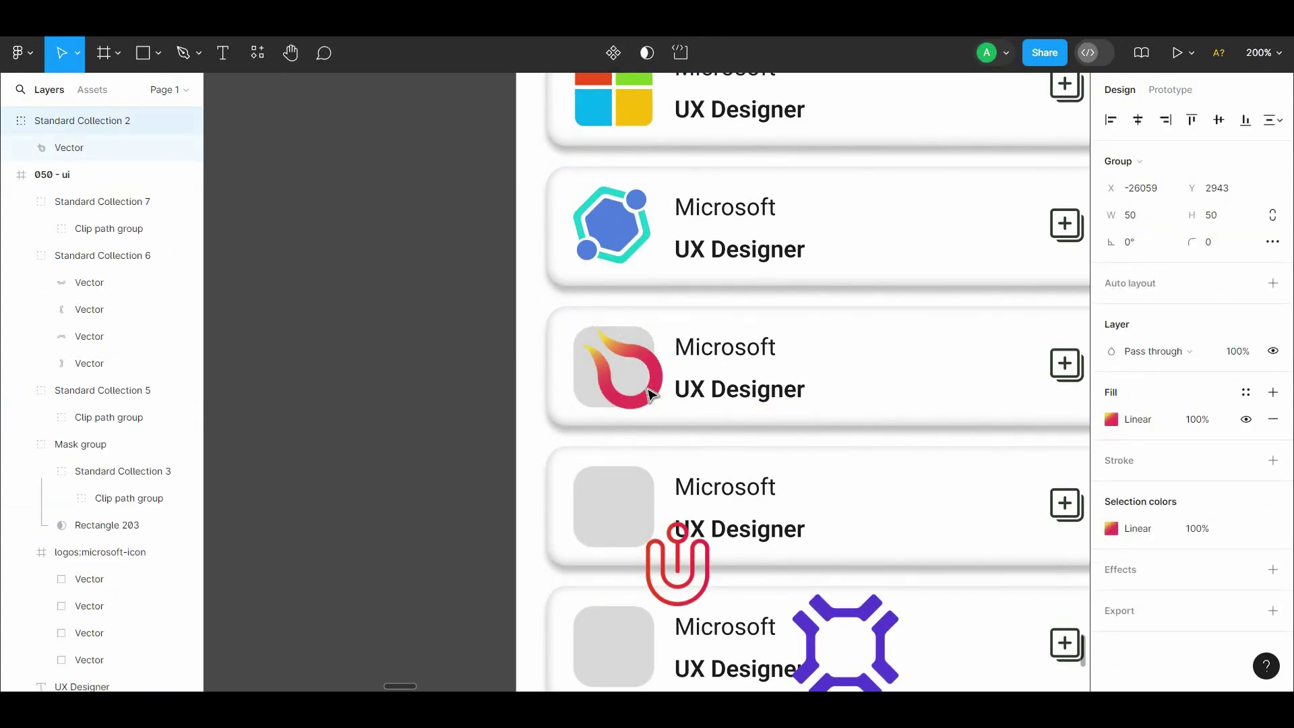
left_click(576, 379)
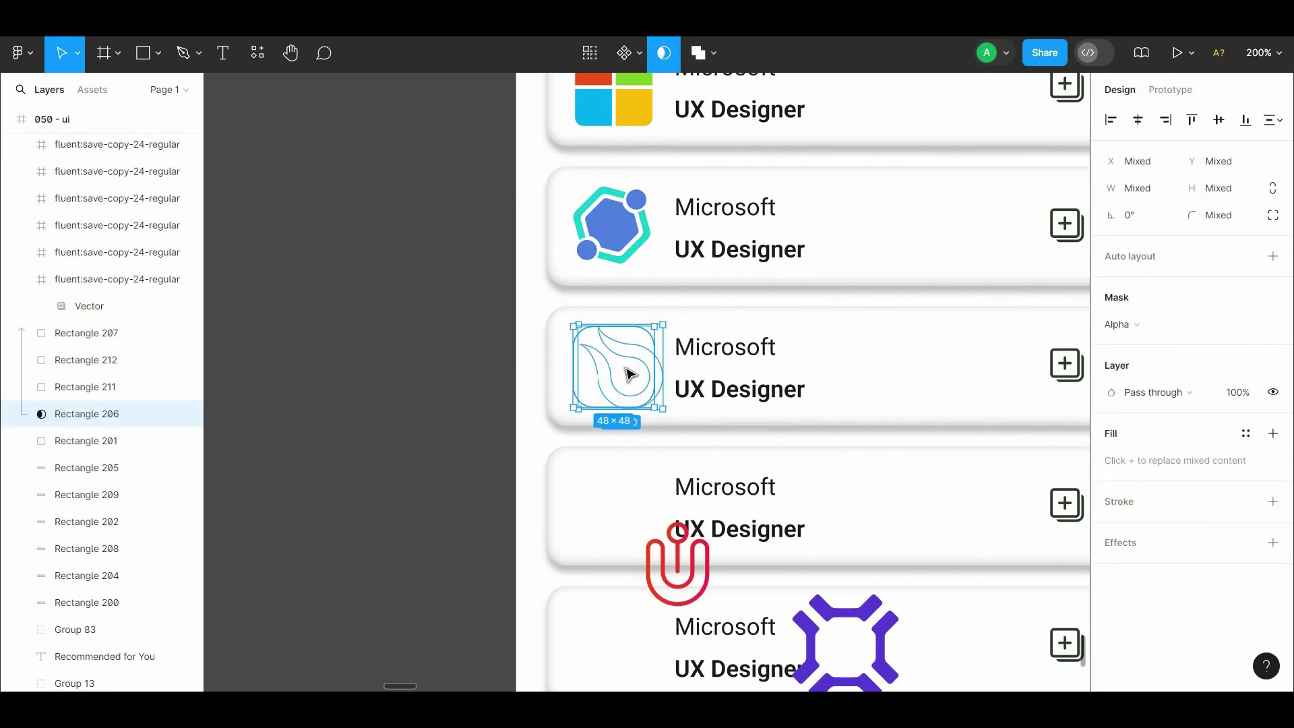
left_click_drag(651, 391, 633, 394)
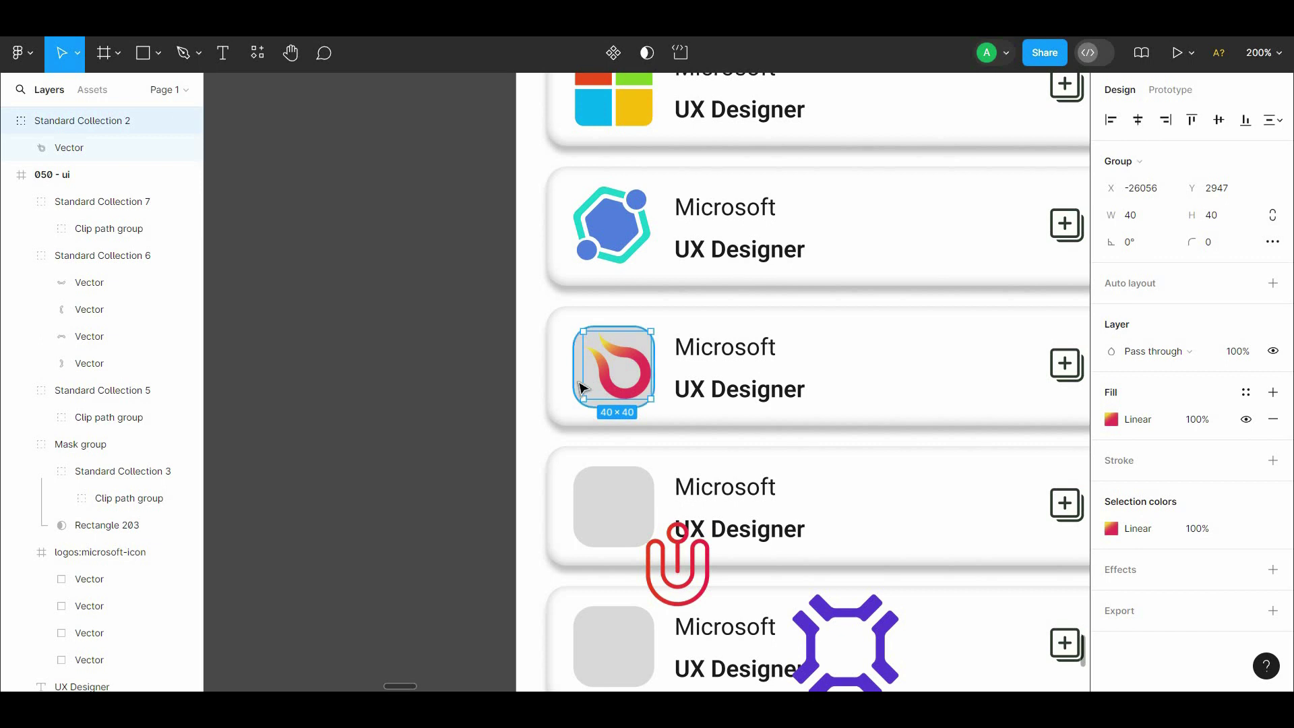
left_click(496, 317)
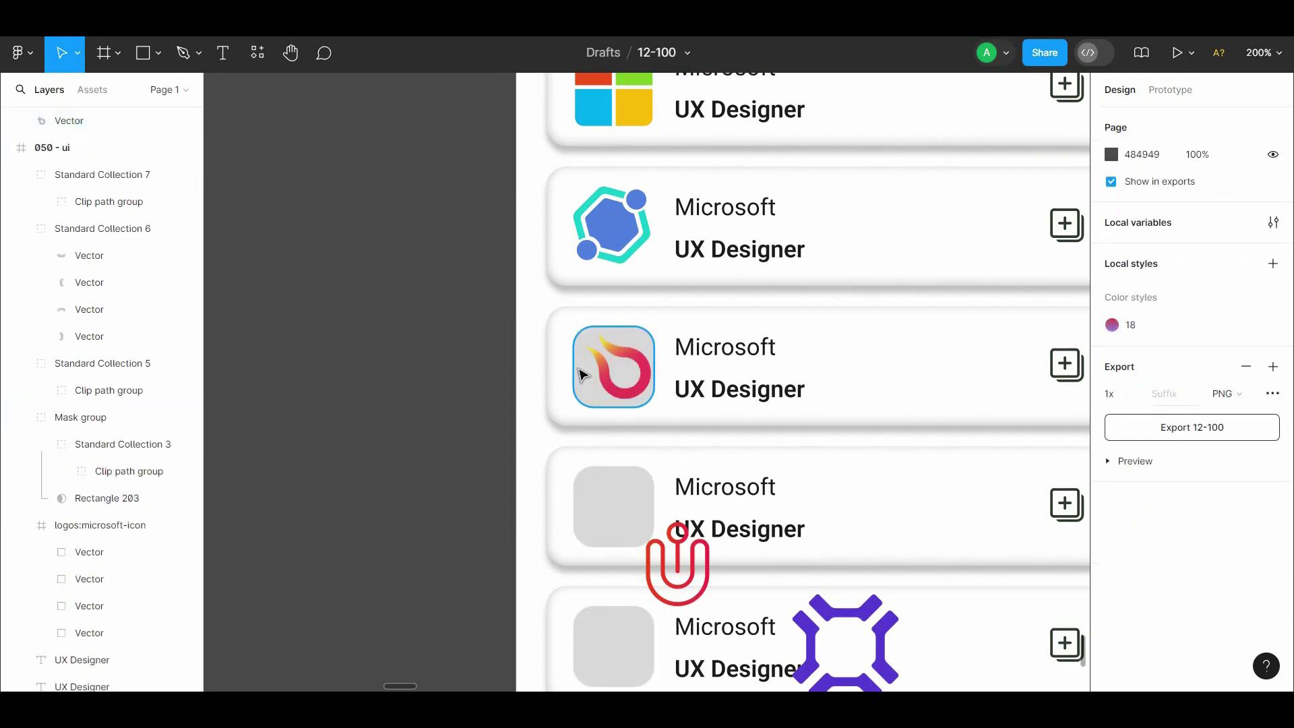
Mask the flame logo with Rectangle 206 using Ctrl+Alt+M, sized 42×42
left_click(590, 222)
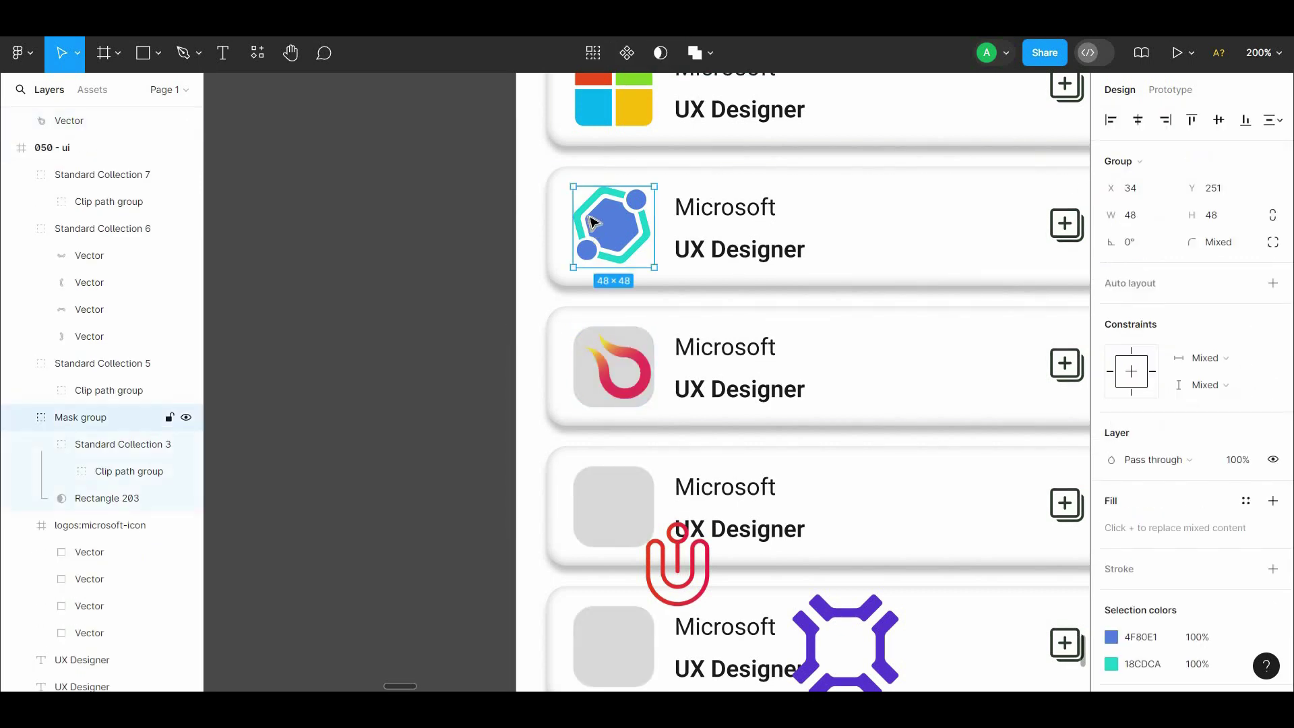
left_click(619, 398)
left_click_drag(70, 189, 70, 162)
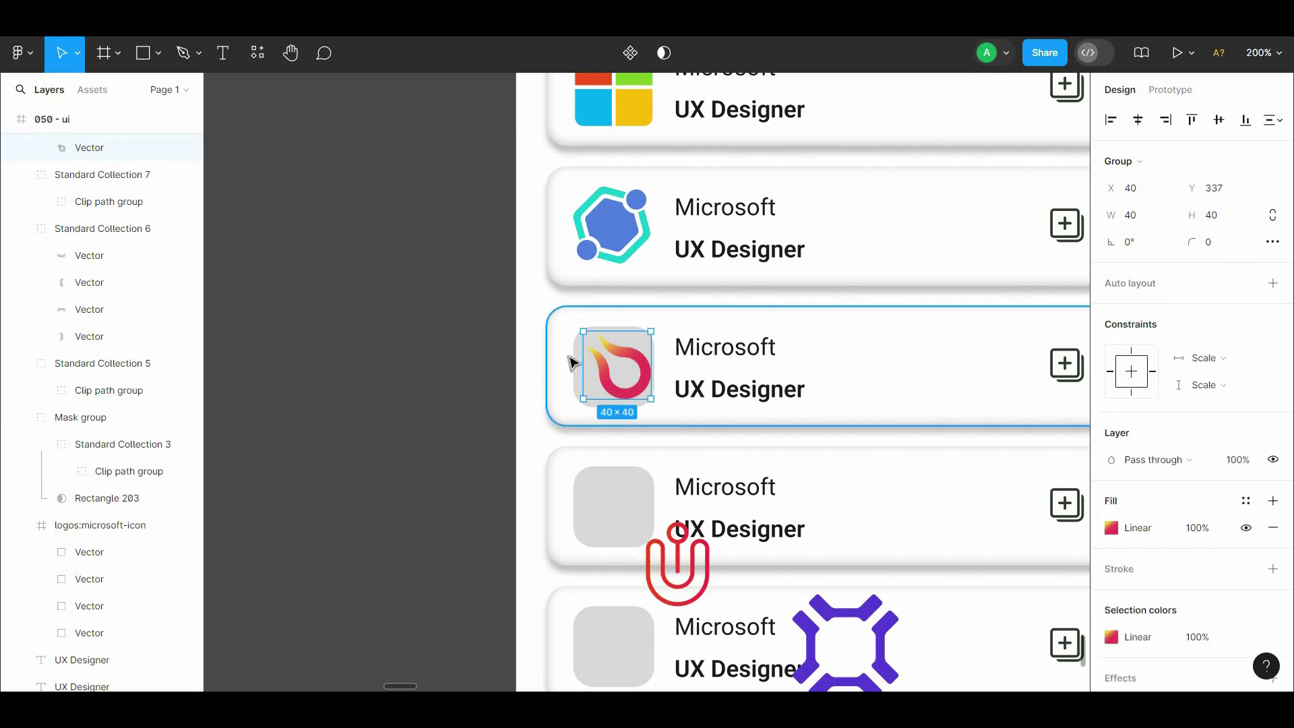
key("ctrl+alt+m")
left_click_drag(627, 362, 624, 362)
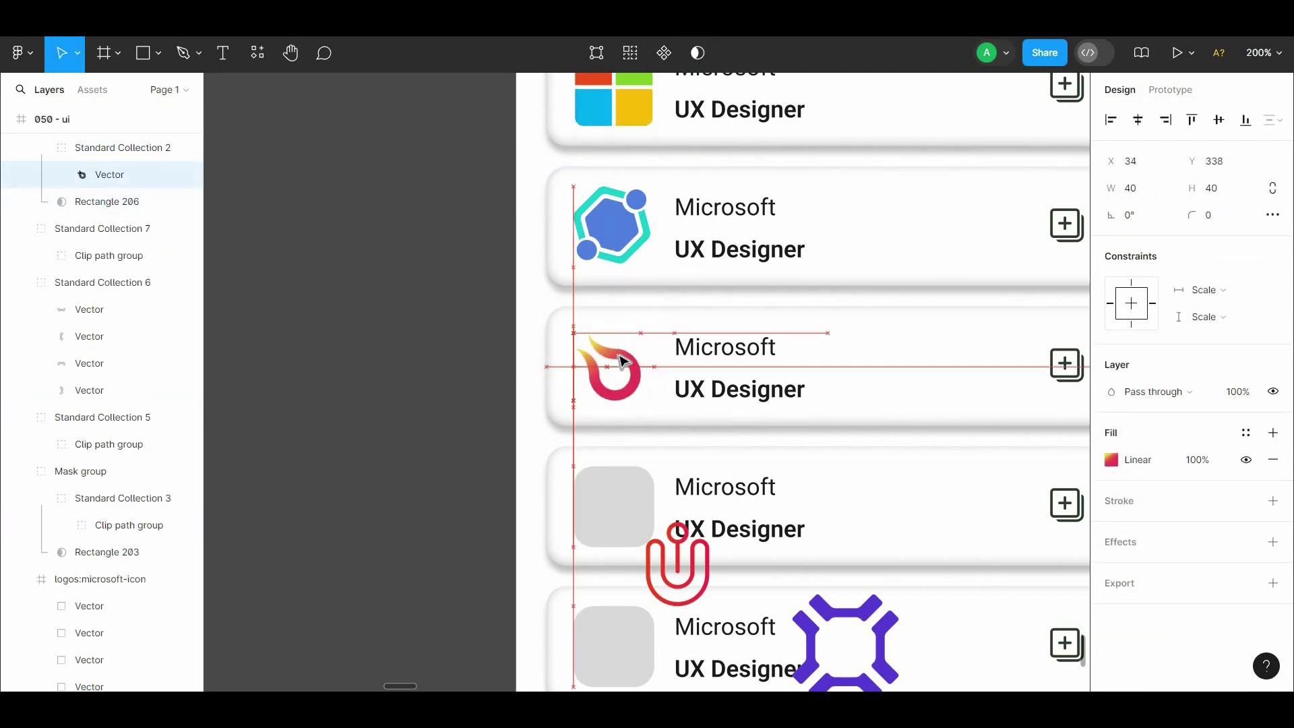
left_click(491, 333)
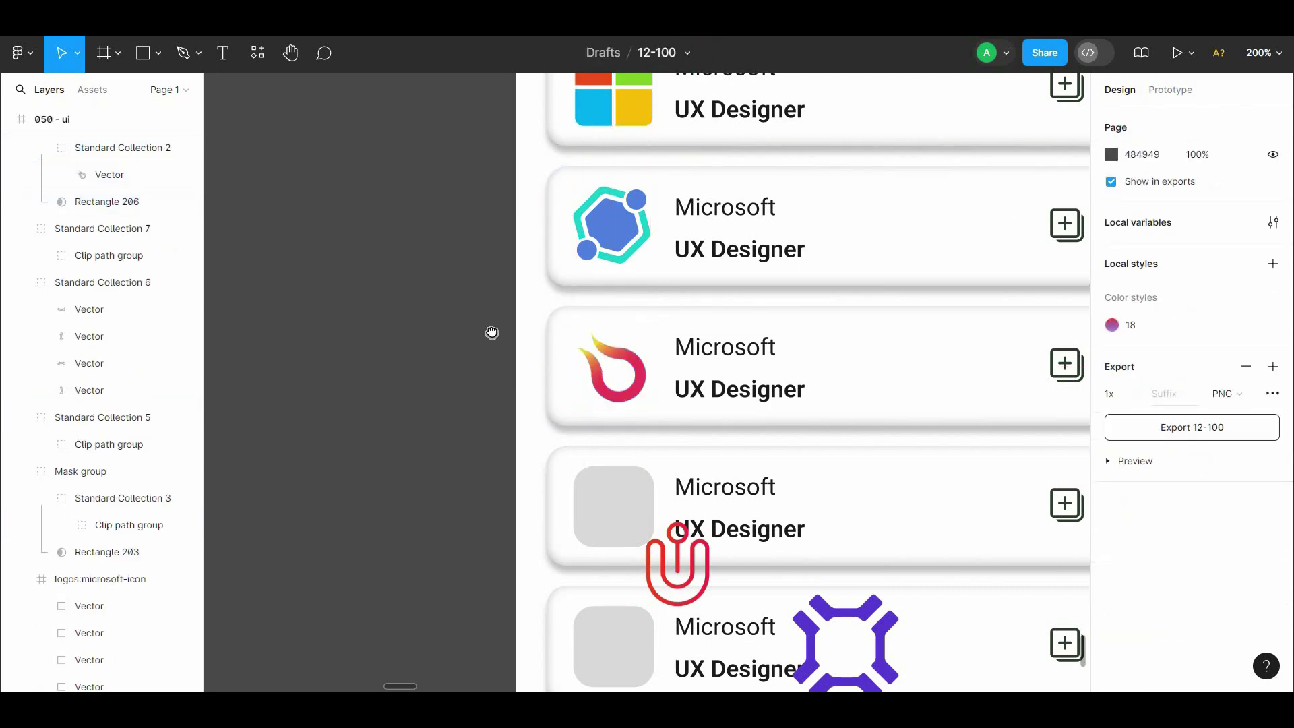
scroll(491, 332, "down", 1)
left_click(600, 317)
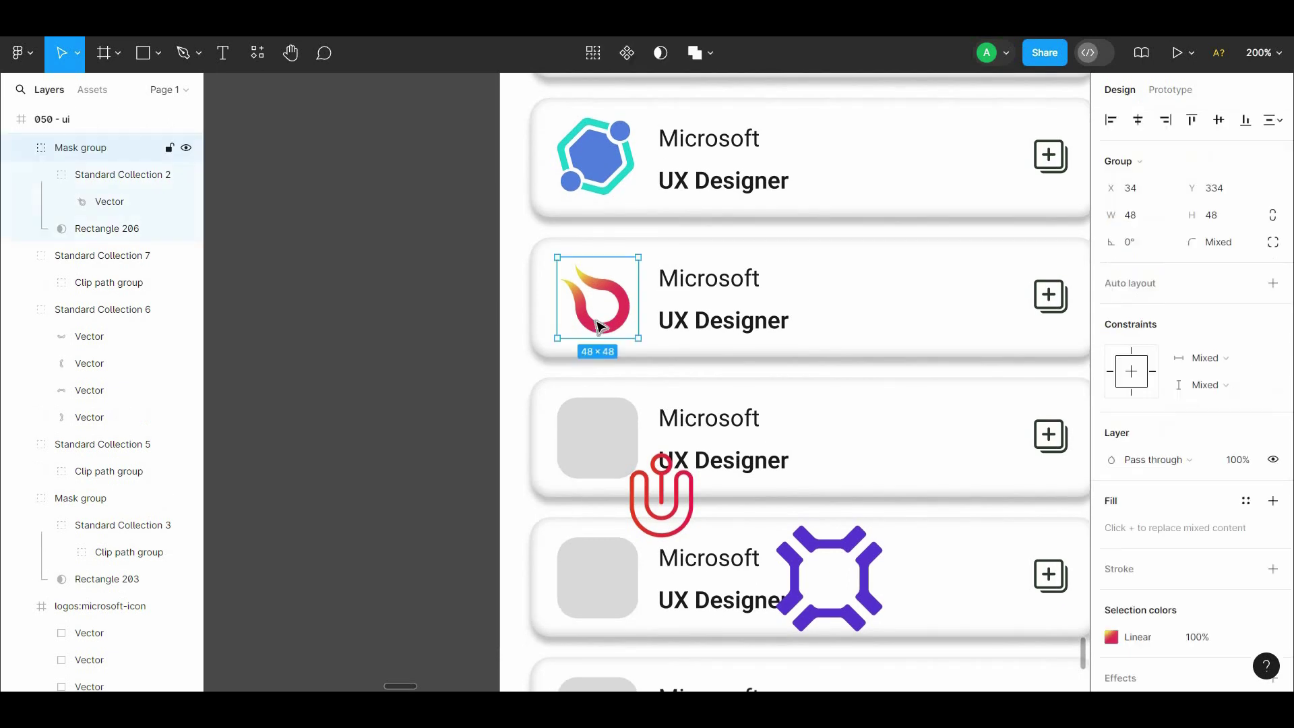
Move the red U logo into the fourth card's icon square
left_click(457, 275)
scroll(534, 265, "down", 1)
scroll(587, 296, "down", 3)
left_click(621, 304)
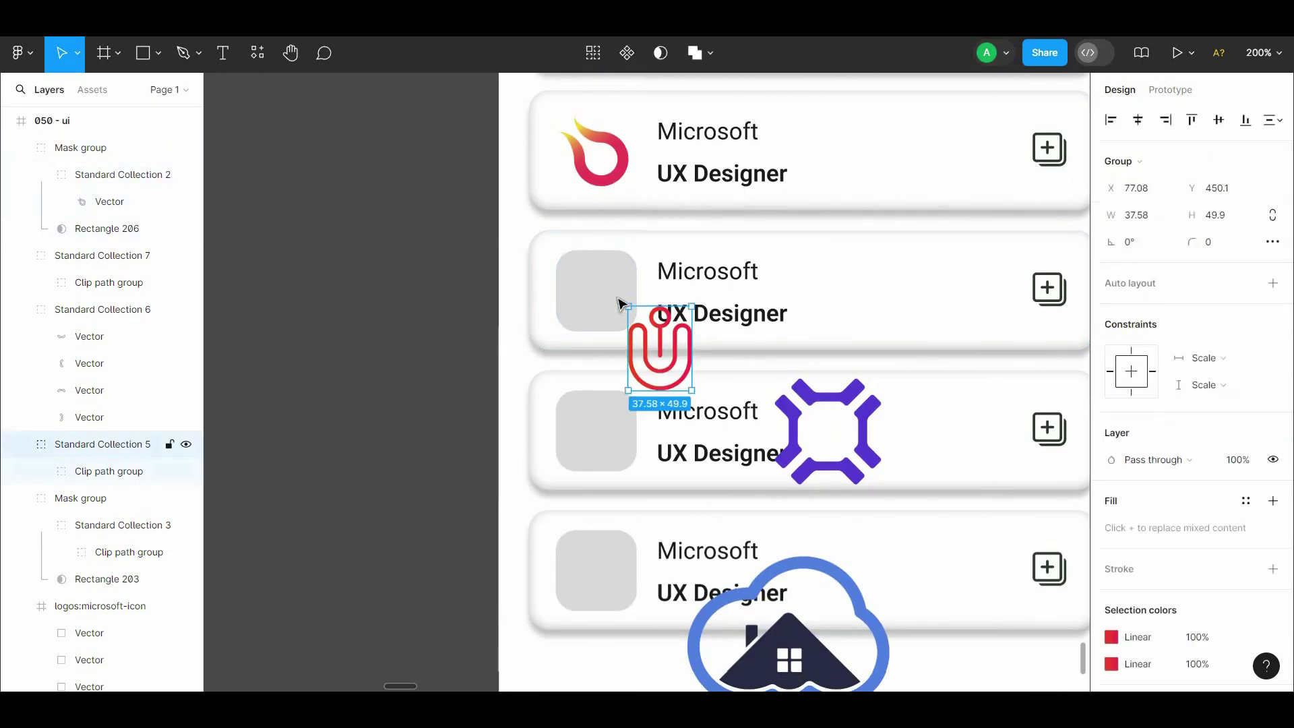
left_click_drag(621, 303, 621, 332)
left_click(508, 237)
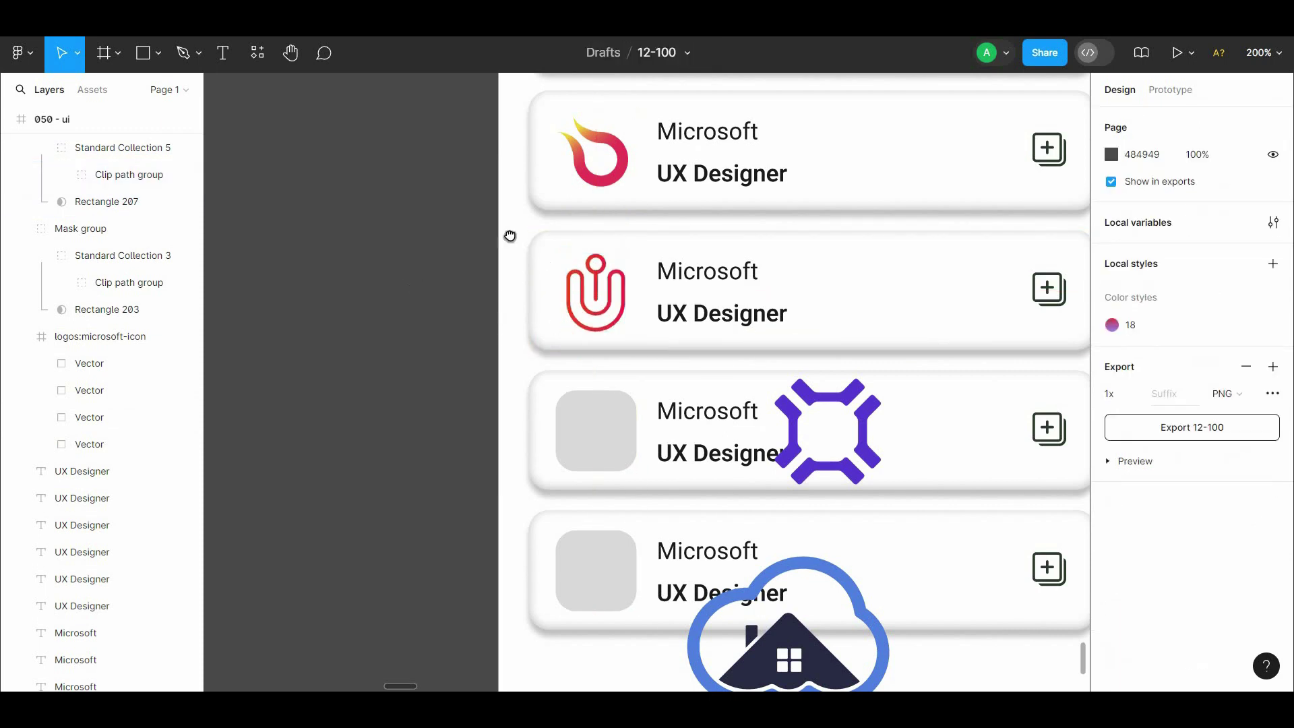
Fit the purple X logo into the fifth card's square and mask it with the rectangle
scroll(607, 303, "down", 2)
left_click(804, 318)
left_click_drag(804, 318, 571, 319)
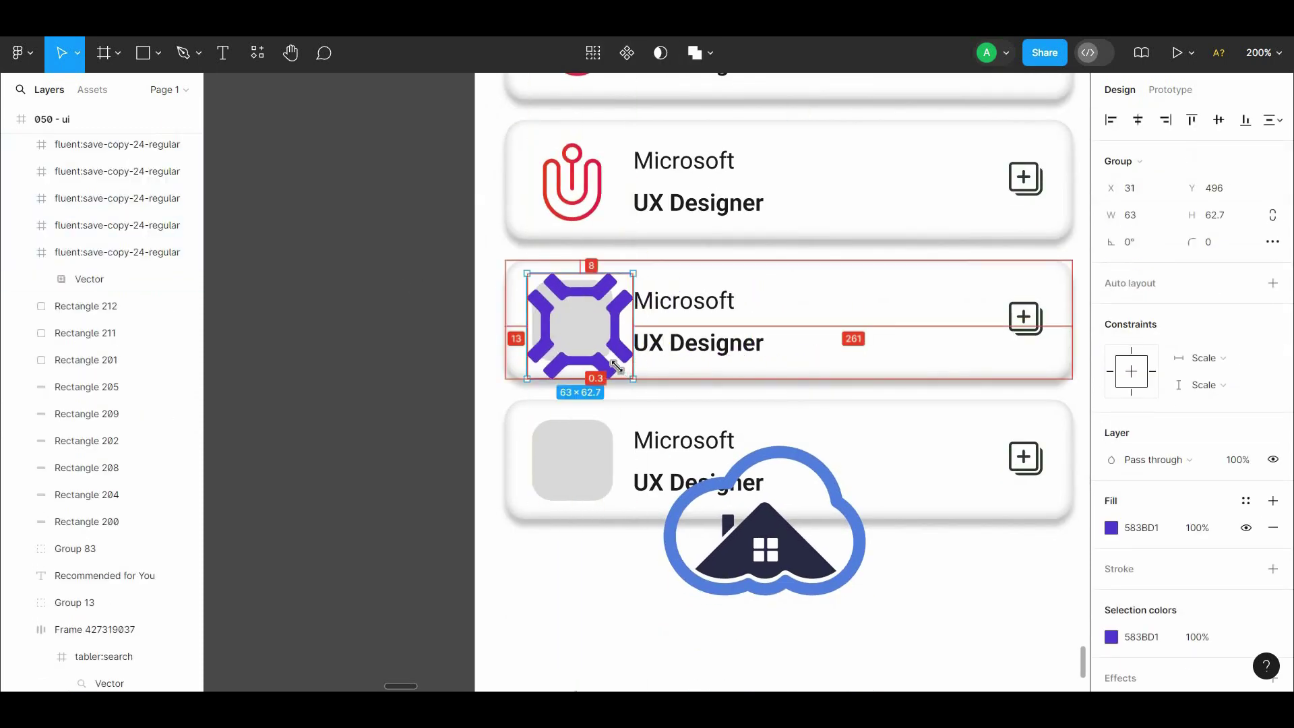
left_click_drag(624, 372, 591, 358)
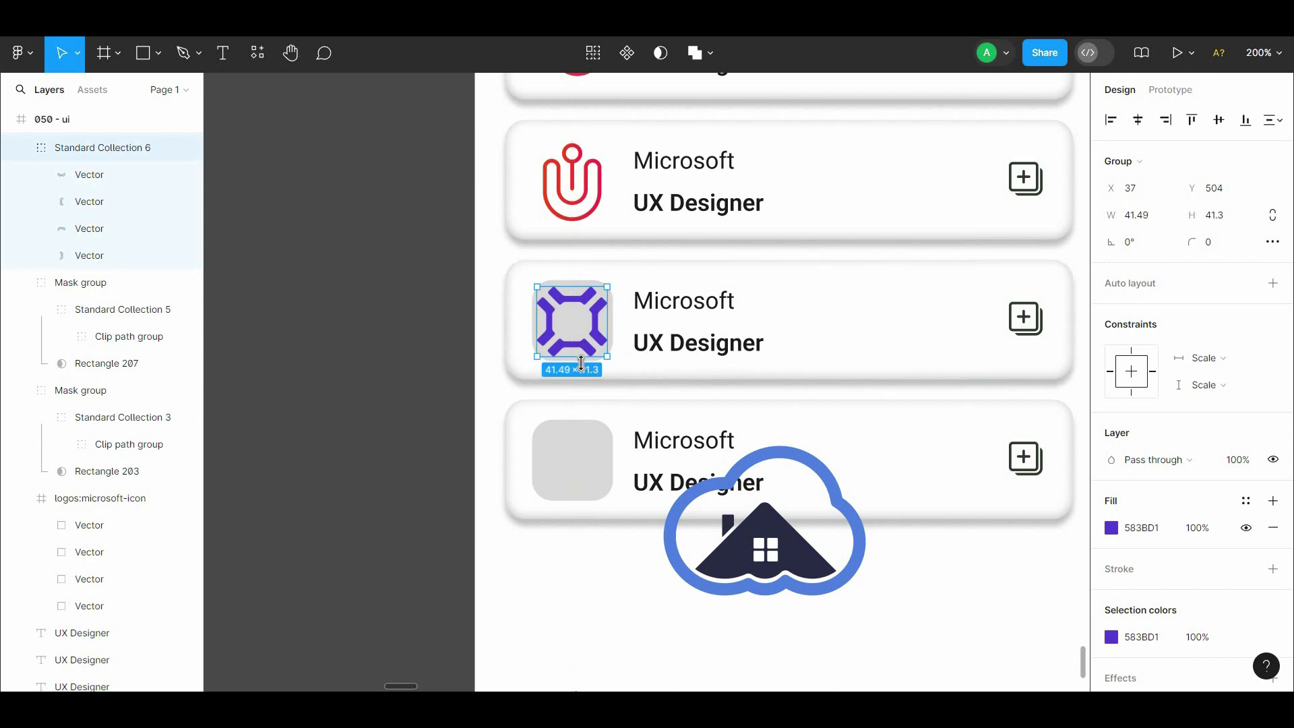
left_click(616, 335)
left_click(572, 320)
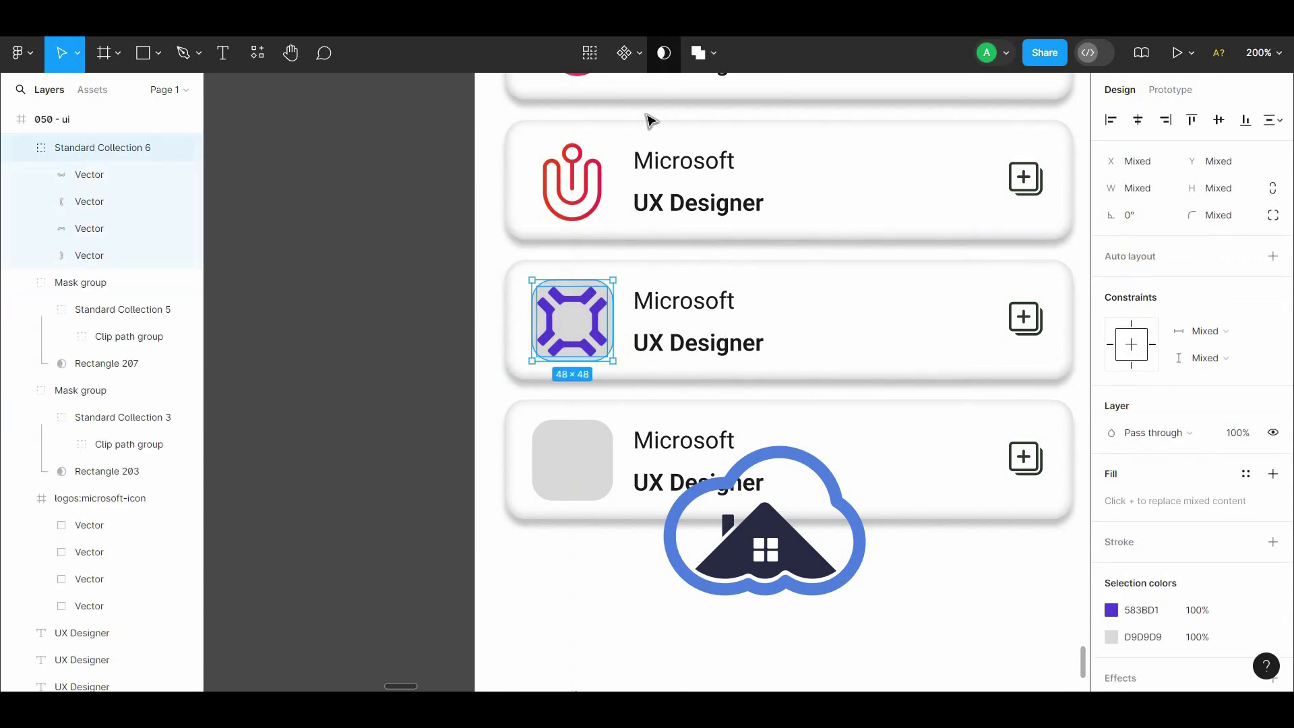
key("ctrl+alt+m")
Shrink the cloud-house logo to about 48×35 and mask it into the last card's square
left_click_drag(767, 515, 612, 478)
mouse_move(717, 562)
left_mouse_down()
mouse_move(626, 491)
mouse_move(586, 478)
left_mouse_up()
left_click(539, 472, "shift")
key("ctrl+alt+m")
left_click(453, 439)
left_click(595, 470)
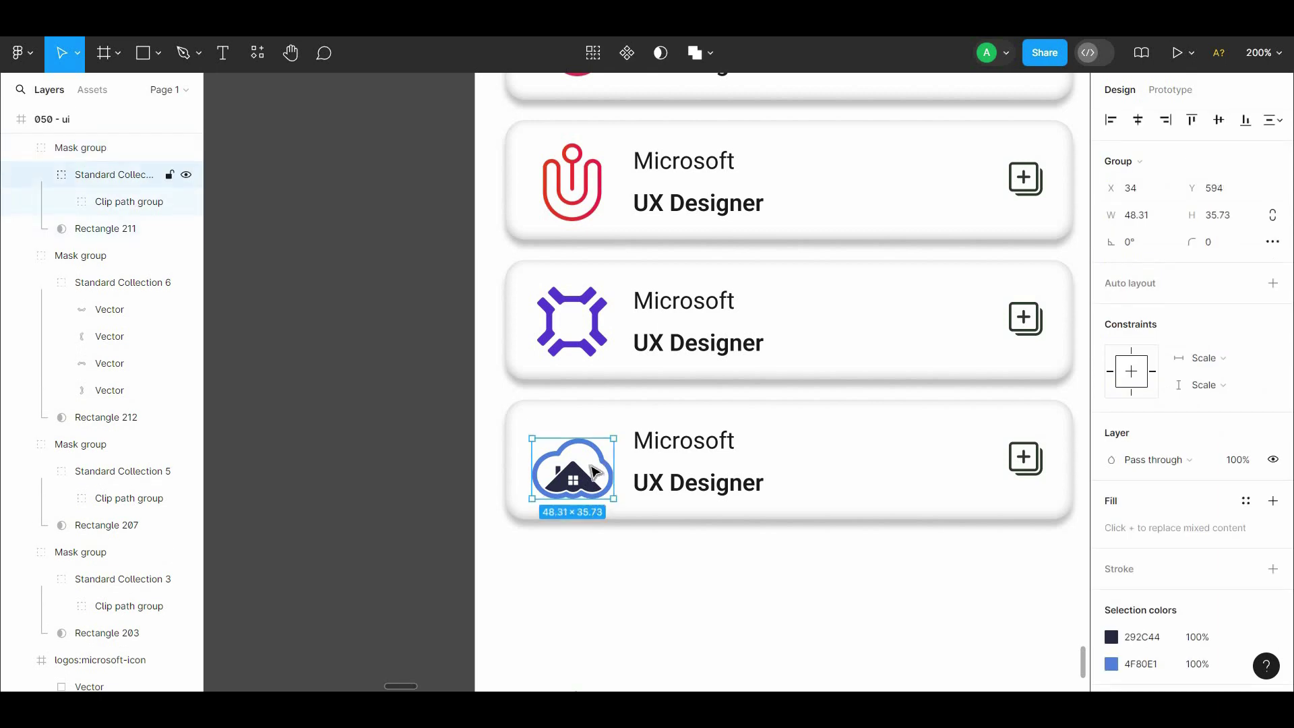
left_click(591, 497, "shift")
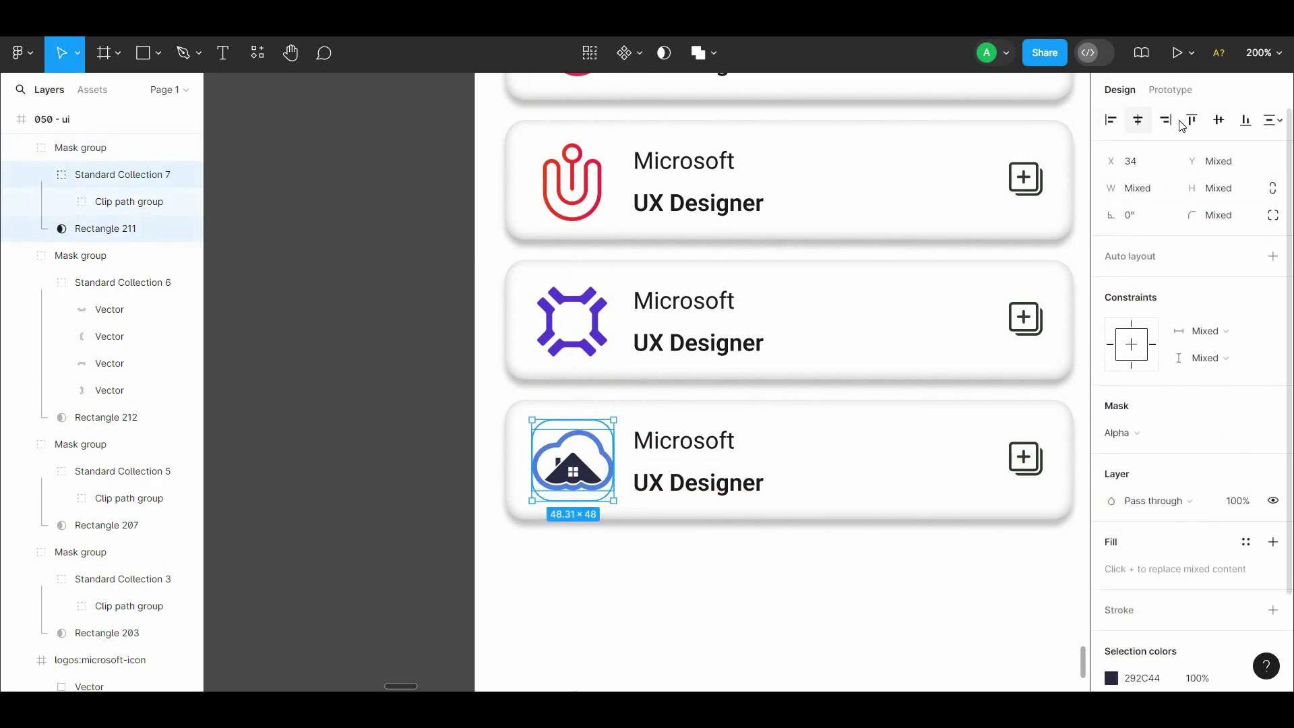
left_click(517, 257)
scroll(517, 258, "right", 3)
Select the save icons across the five job cards, then clear the selection
key("shift+0")
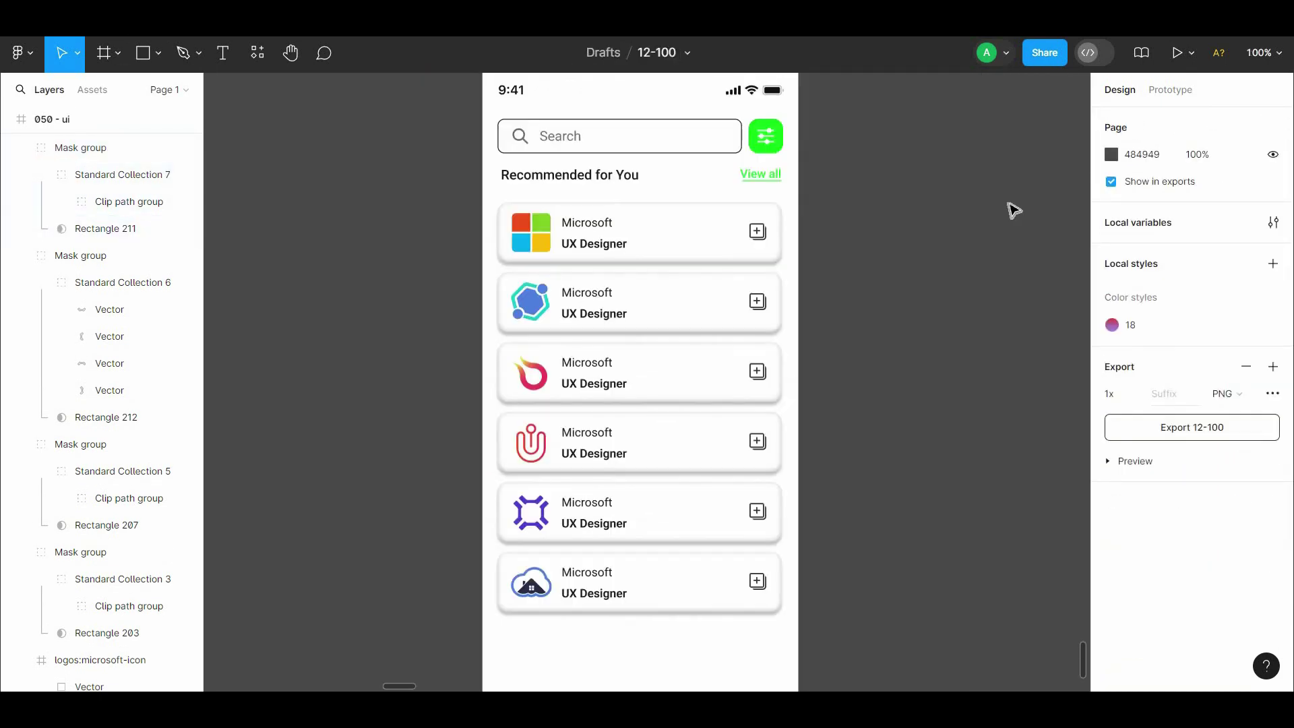
key("ctrl+plus")
left_click(705, 381)
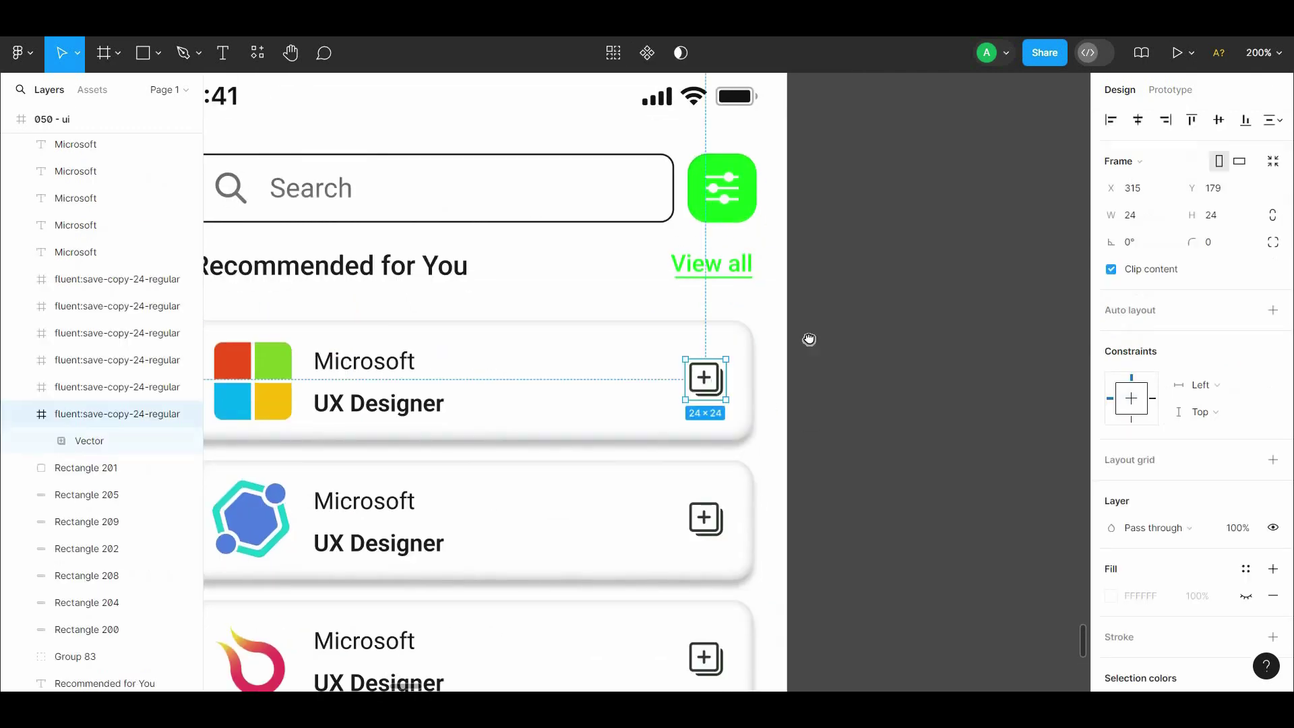
left_click(704, 439, "shift")
scroll(829, 287, "down", 2)
left_click(731, 420, "shift")
scroll(844, 361, "down", 2)
left_click(746, 453, "shift")
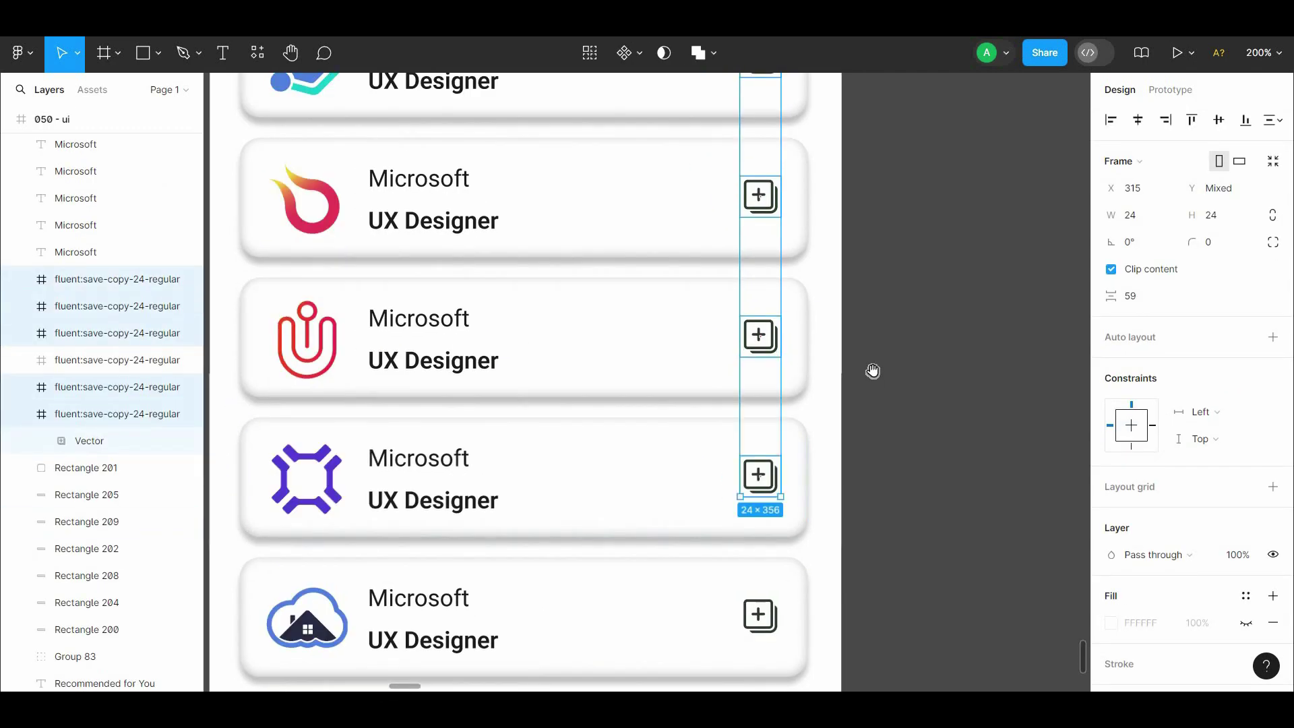
left_click(782, 482, "shift")
key("shift+0")
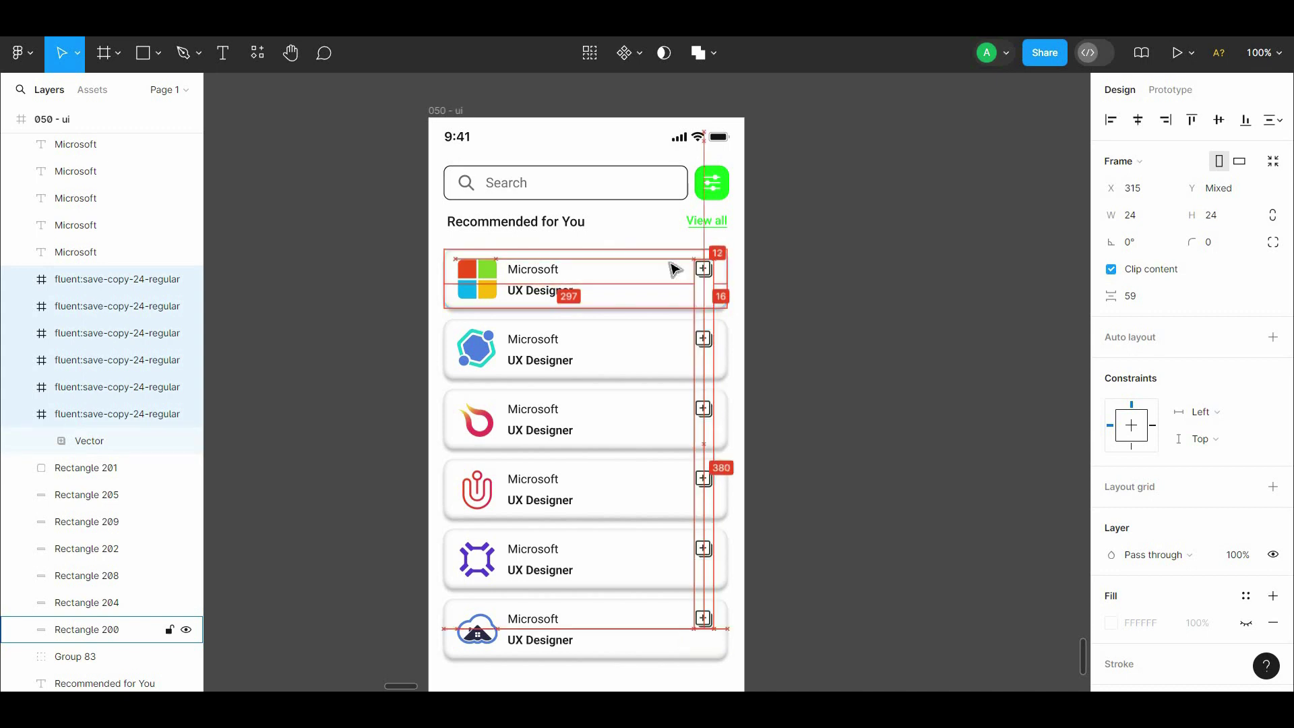
left_click(838, 283)
scroll(838, 283, "down", 1)
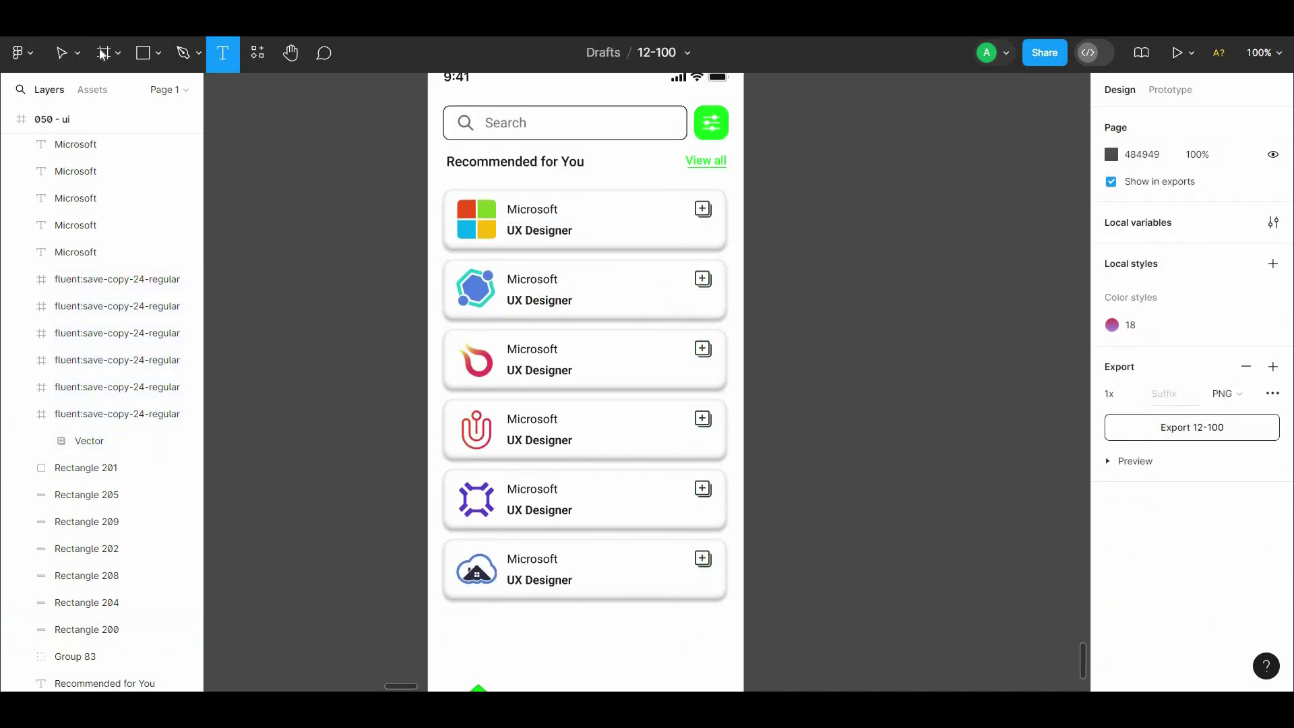
Copy the Microsoft company name to card 1's lower right and retype it as '1 day ago'
left_click(540, 214)
left_click_drag(660, 237, 694, 240)
double_click(681, 232)
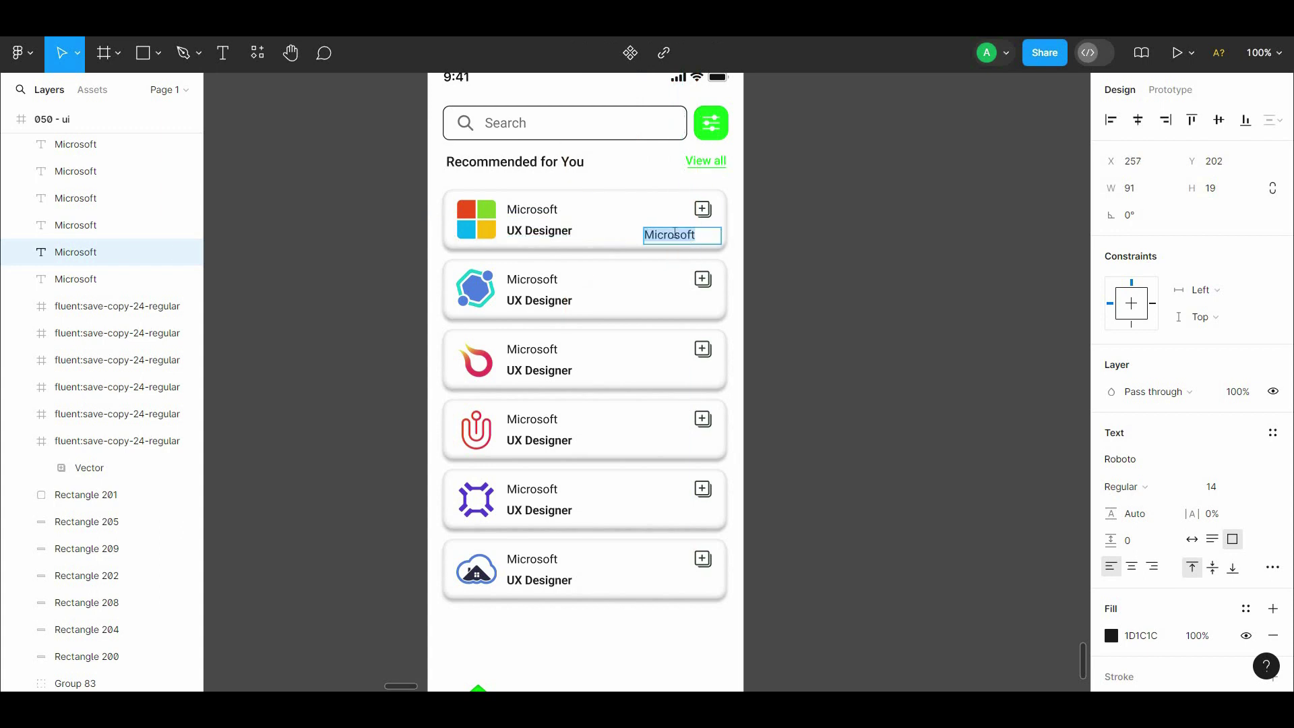
key("ctrl+plus")
key("BackSpace")
type("1 day ago")
left_click_drag(866, 199, 887, 362)
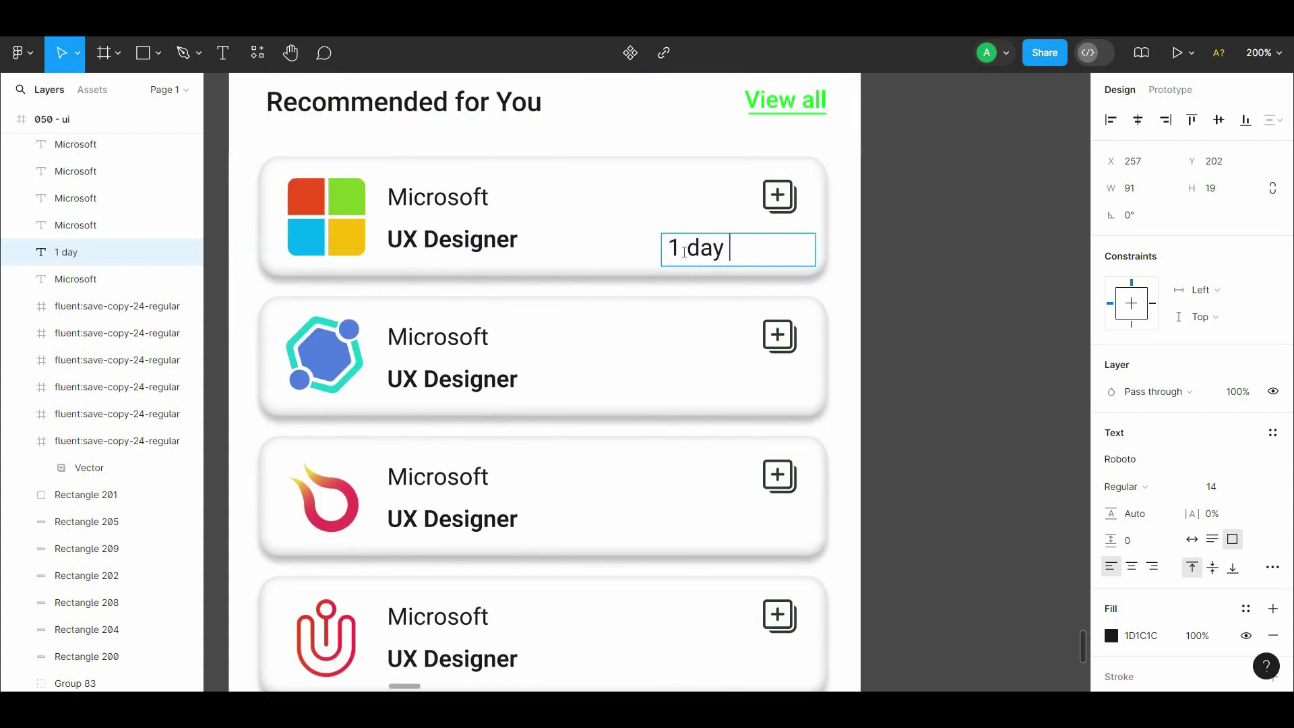
key("Escape")
Style the timestamp at size 12 with fill 3A3232, aligned to the card's right edge
left_click_drag(816, 249, 780, 248)
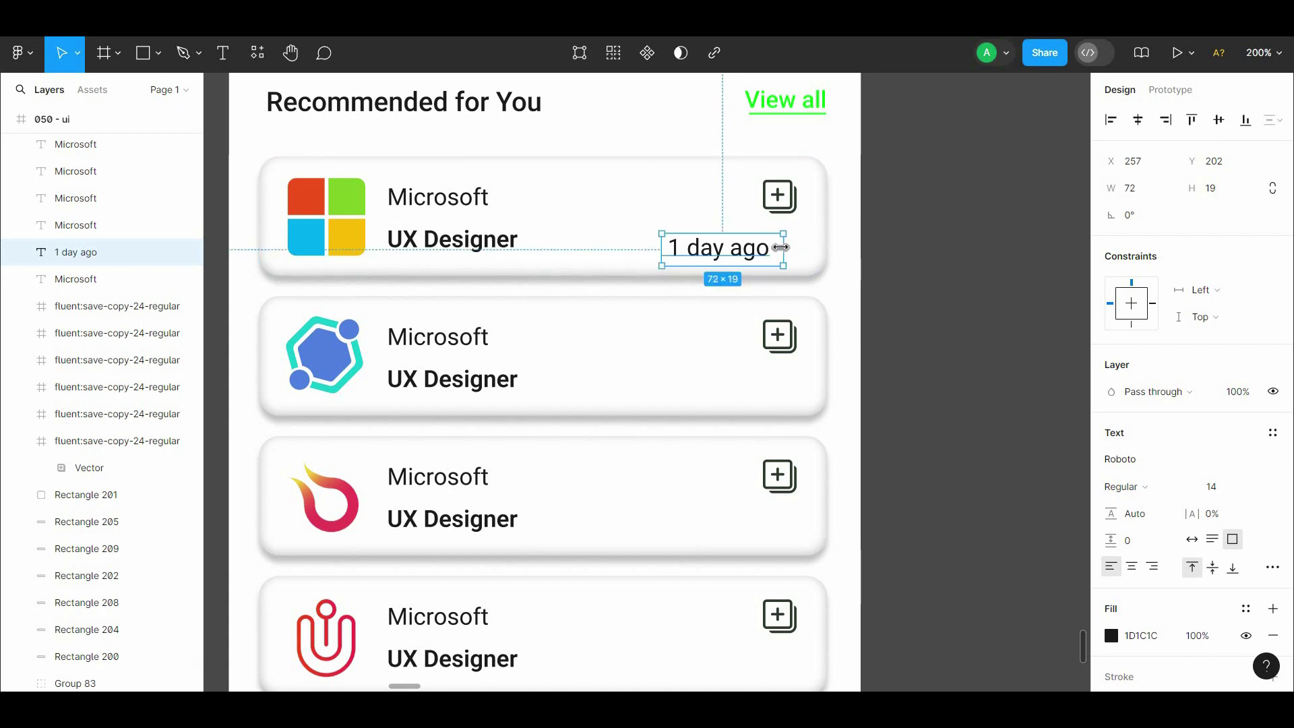
left_click(1214, 486)
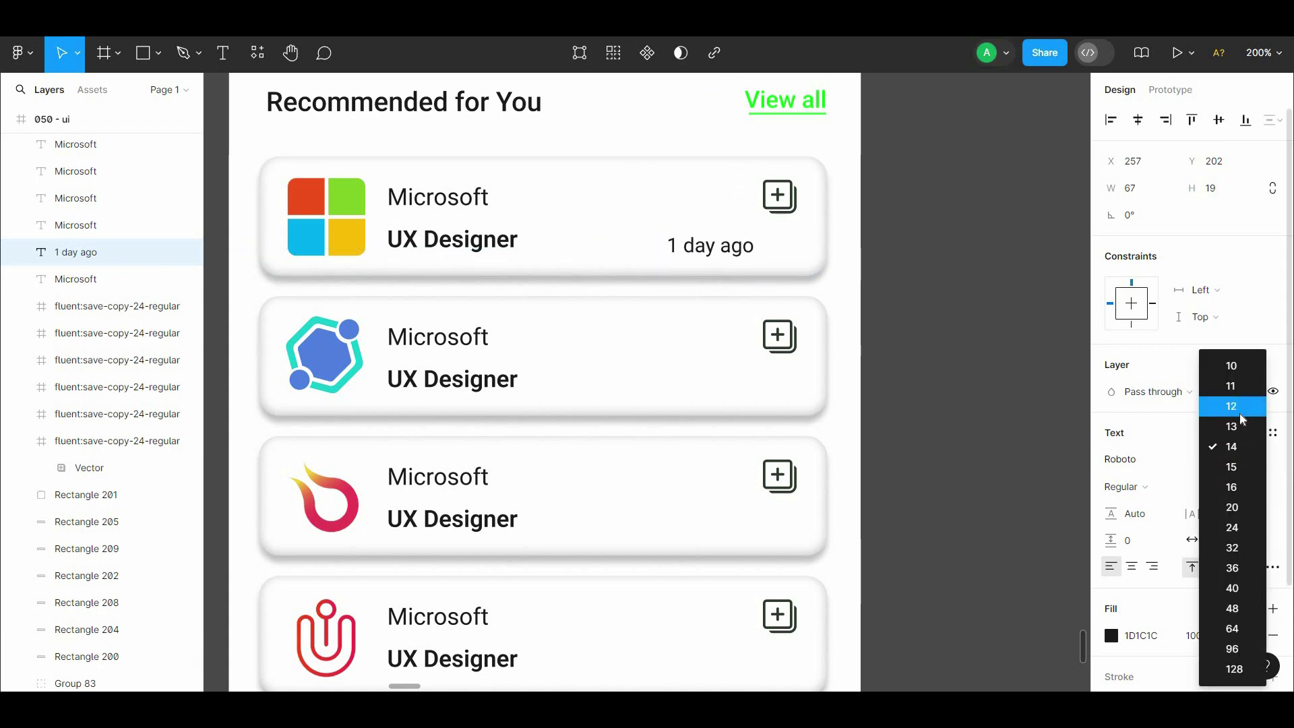
left_click(1213, 405)
left_click(1111, 635)
left_click(917, 418)
key("Escape")
left_click_drag(702, 254, 768, 257)
Copy the timestamp into cards 2 and 3 as '2 day ago'
scroll(932, 240, "down", 1)
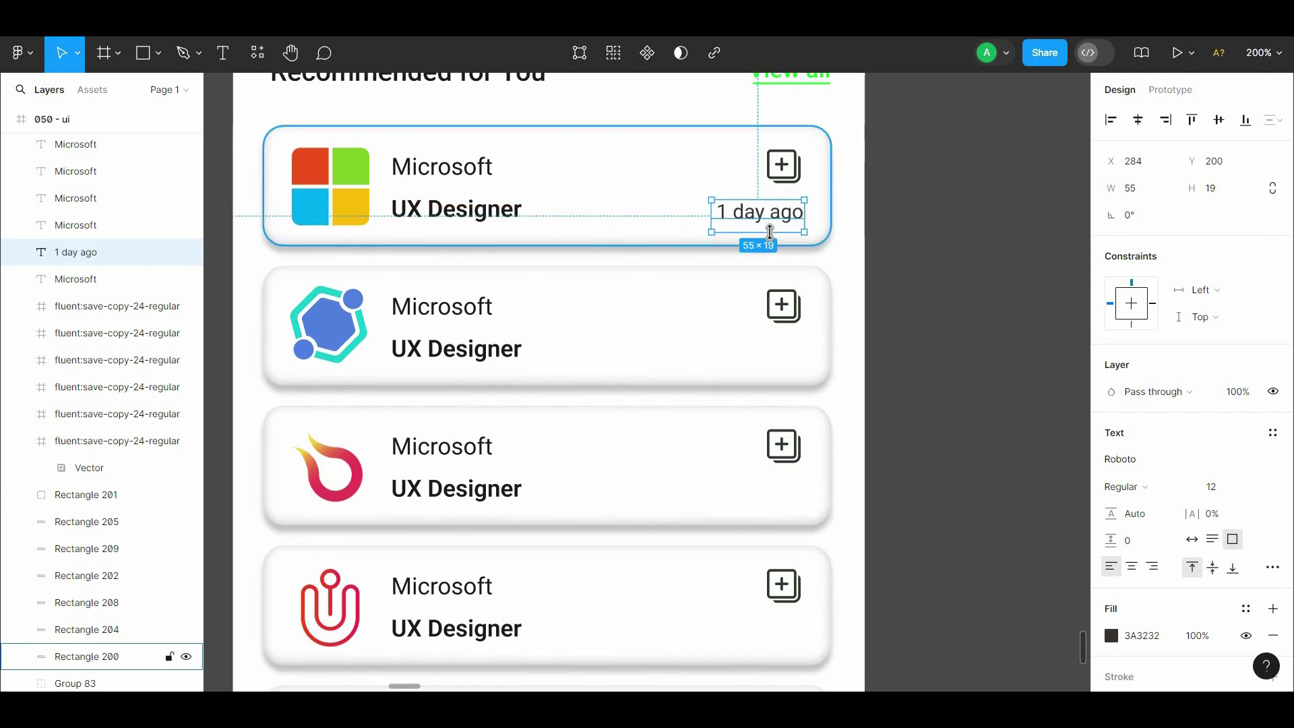
left_click(456, 209, "shift")
left_click(779, 214)
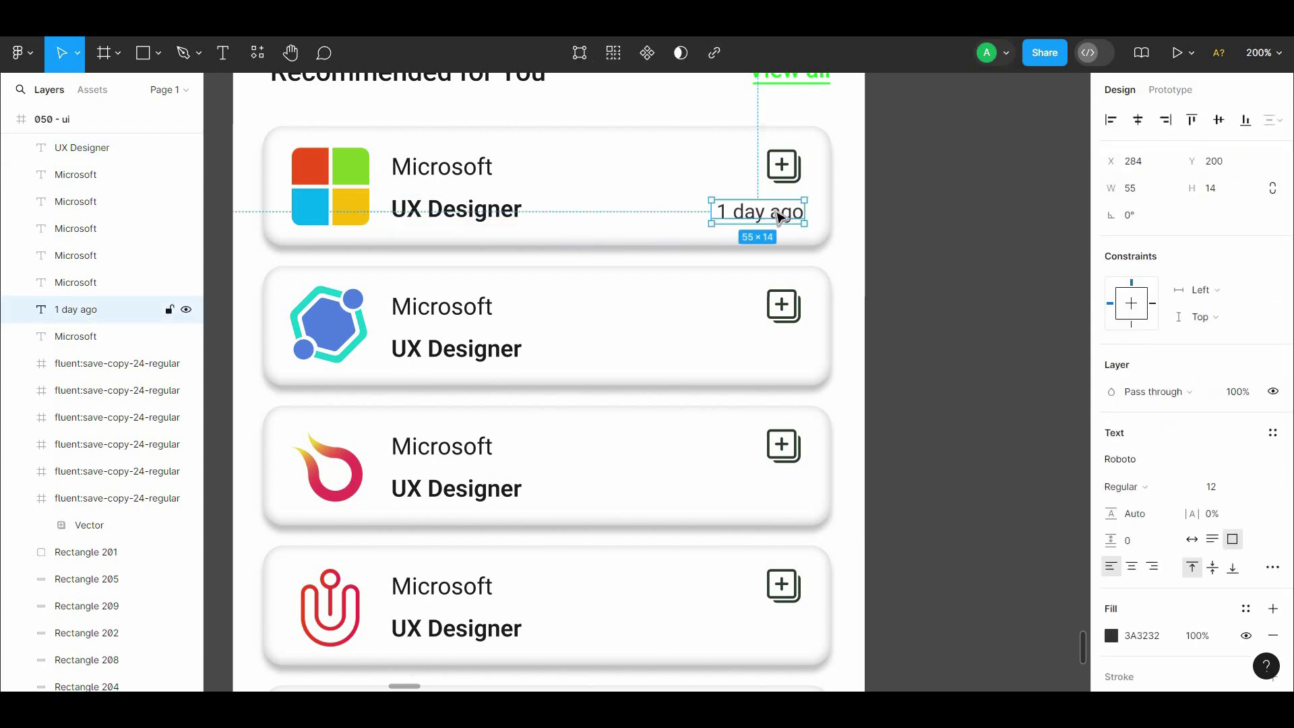
left_click_drag(777, 218, 776, 357)
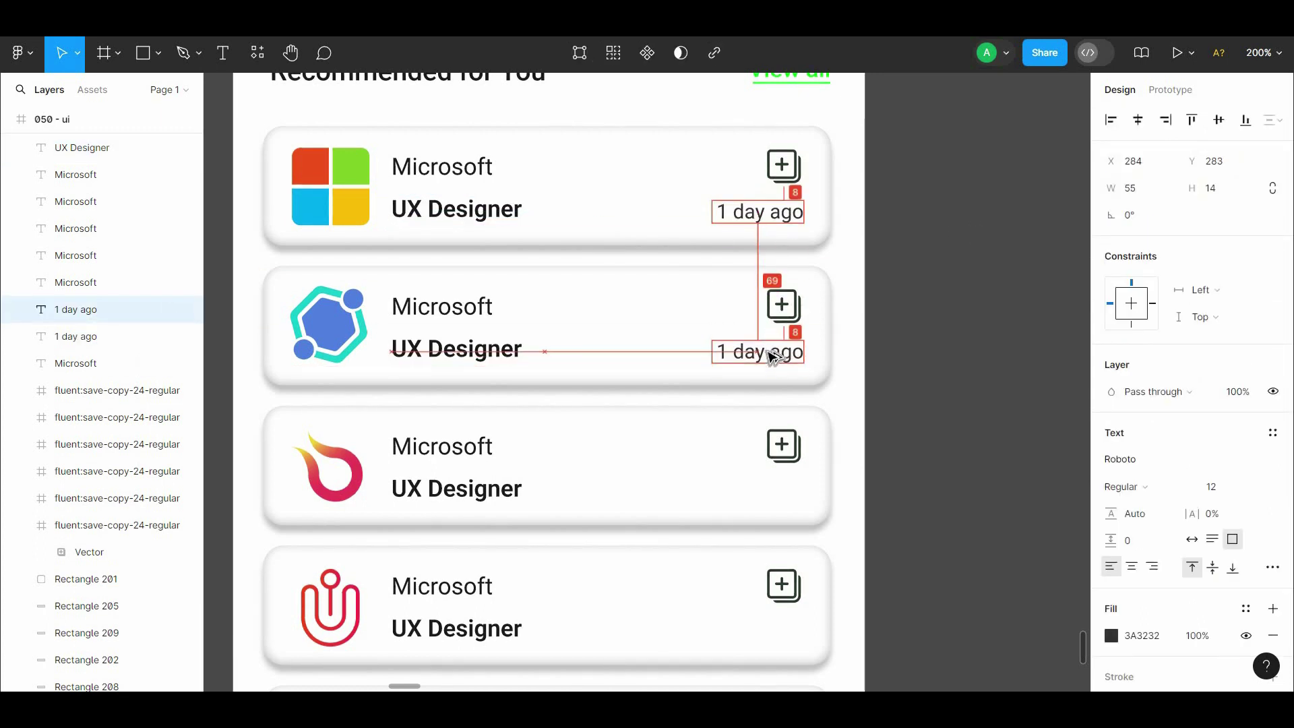
double_click(721, 351)
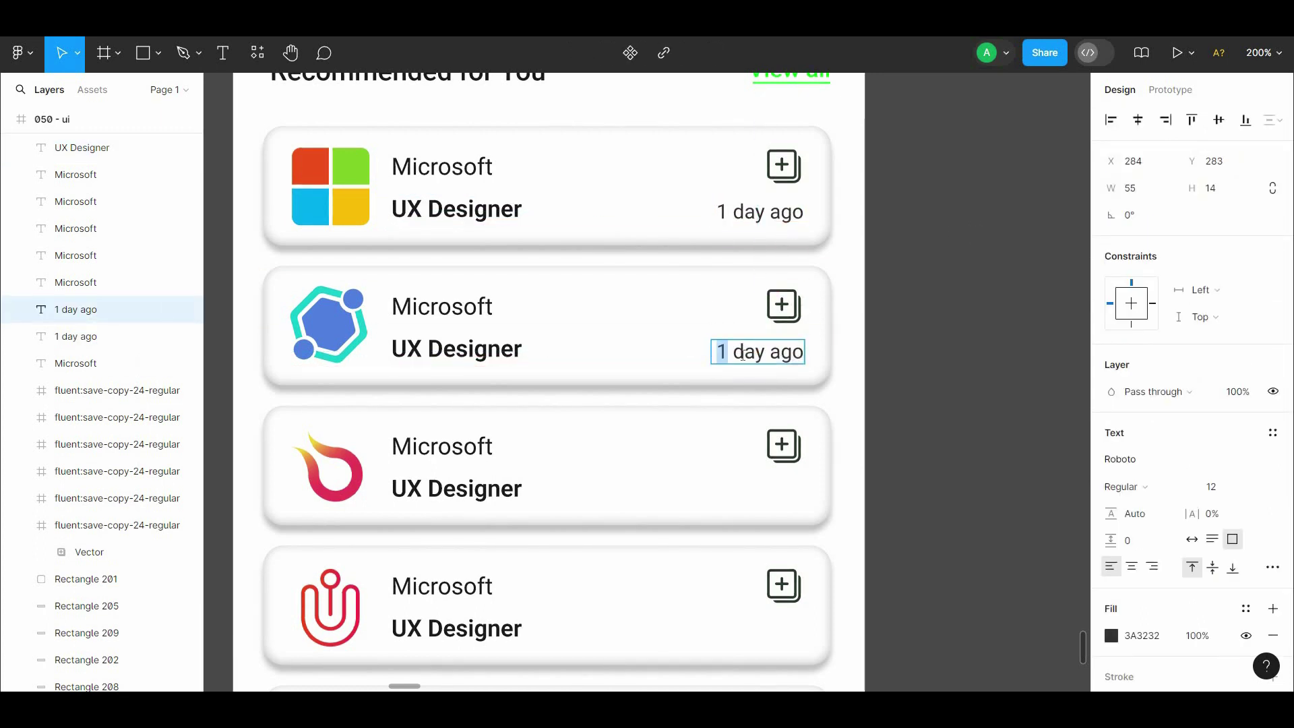
type("2")
key("Escape")
left_click_drag(786, 357, 735, 495)
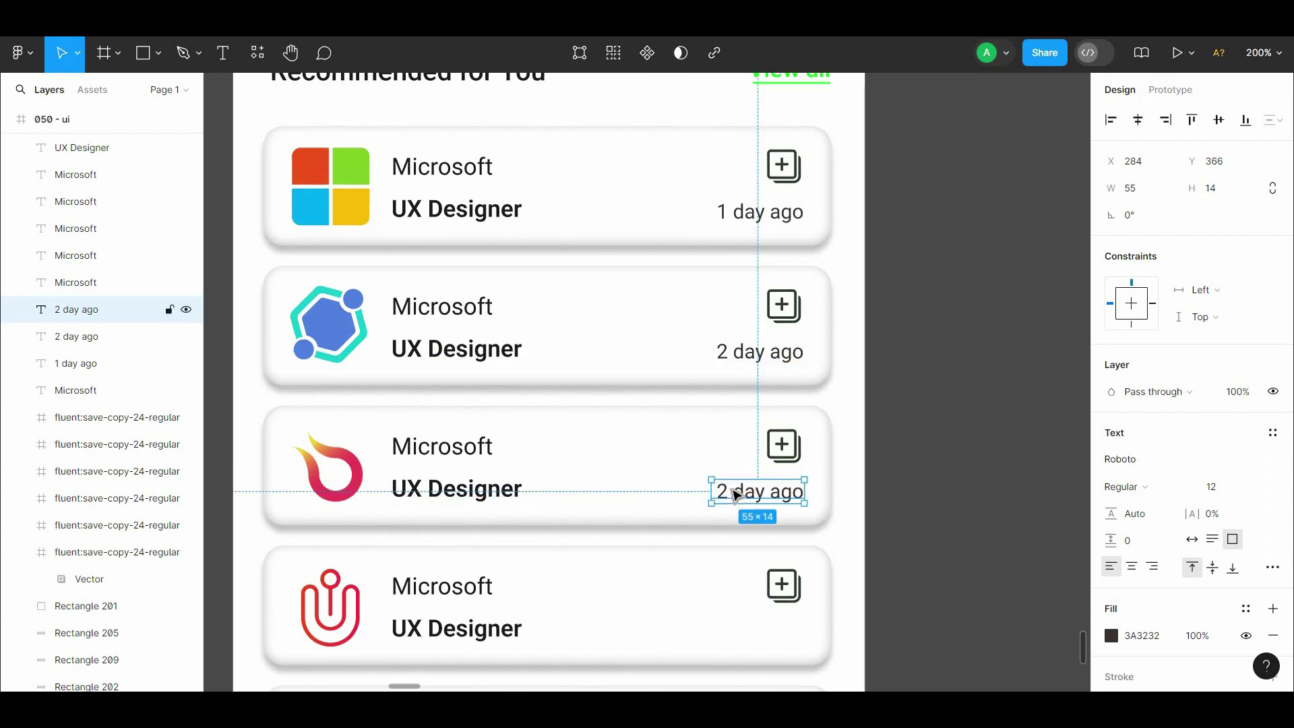
scroll(849, 404, "down", 3)
left_click(795, 298)
Duplicate the three timestamps into the lower three cards and nudge them into line
left_click(797, 169, "shift")
scroll(789, 195, "up", 3)
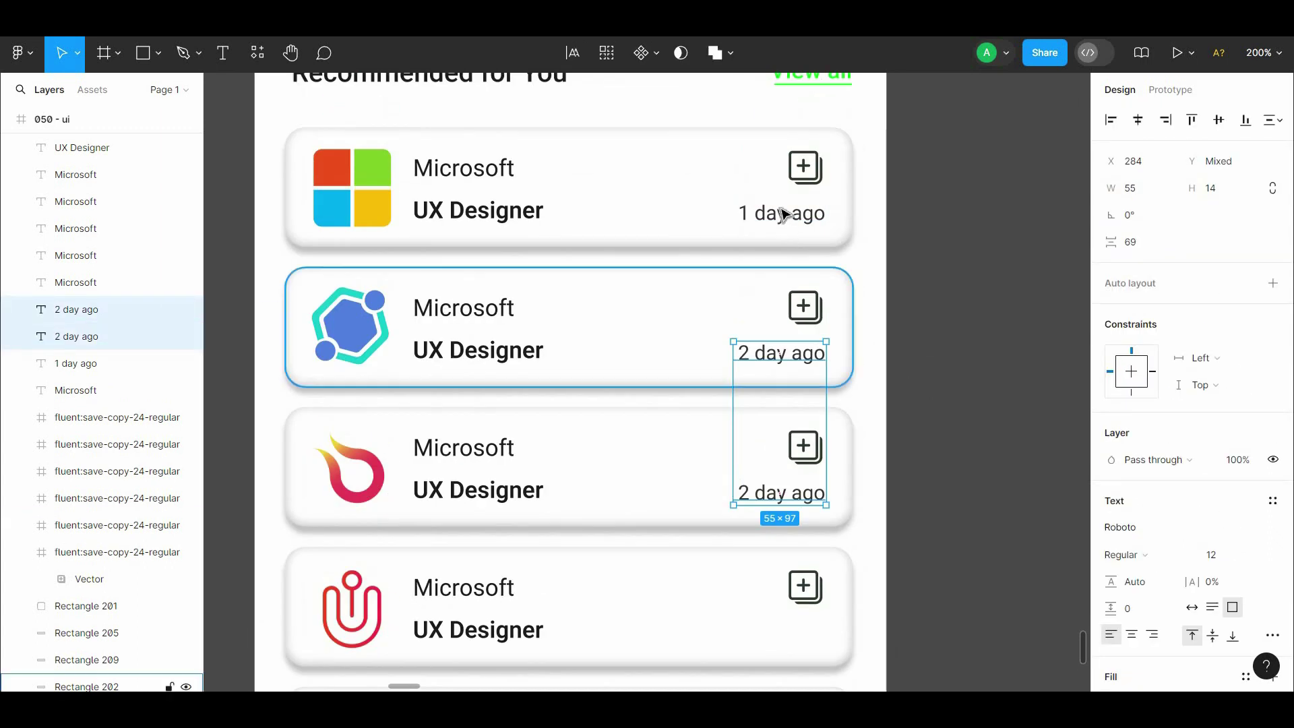
left_click(783, 211, "shift")
scroll(830, 149, "down", 4)
left_click_drag(738, 148, 738, 573)
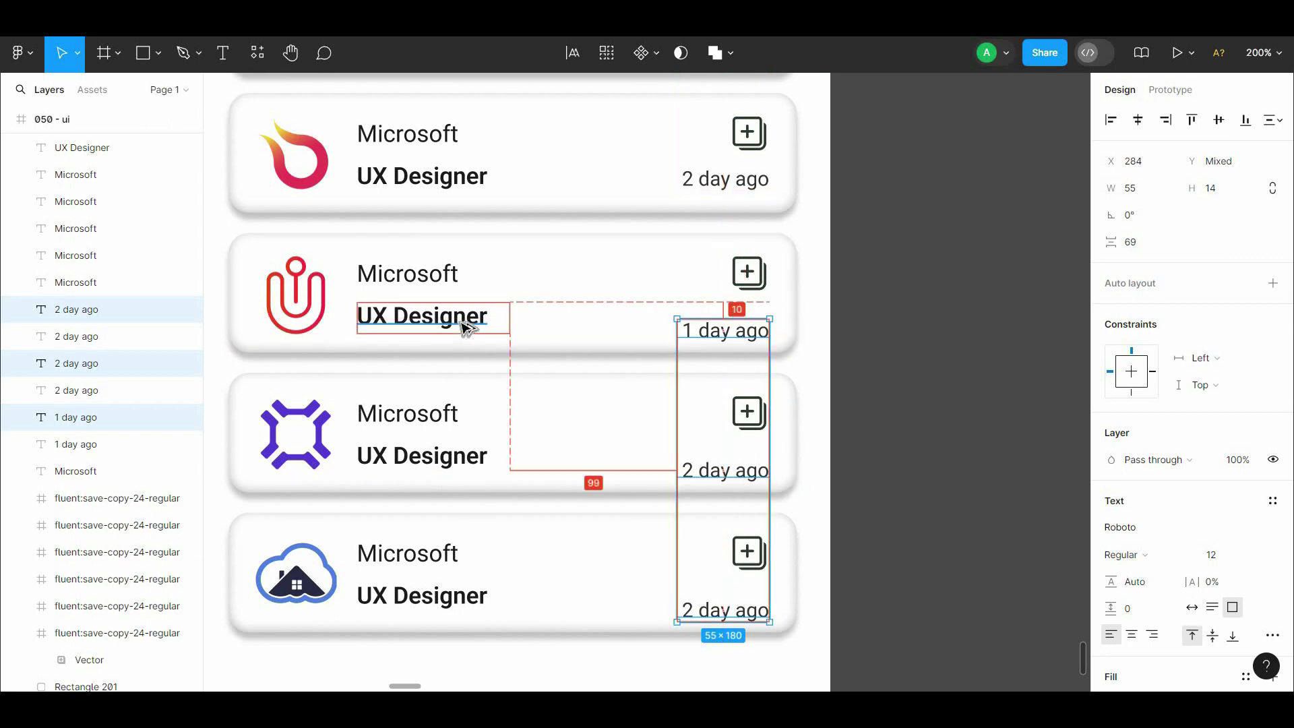
key("Up")
key("Up")
key("Up")
key("Up")
key("Up")
key("Up")
key("Up")
key("Up")
key("Up")
key("Up")
key("Up")
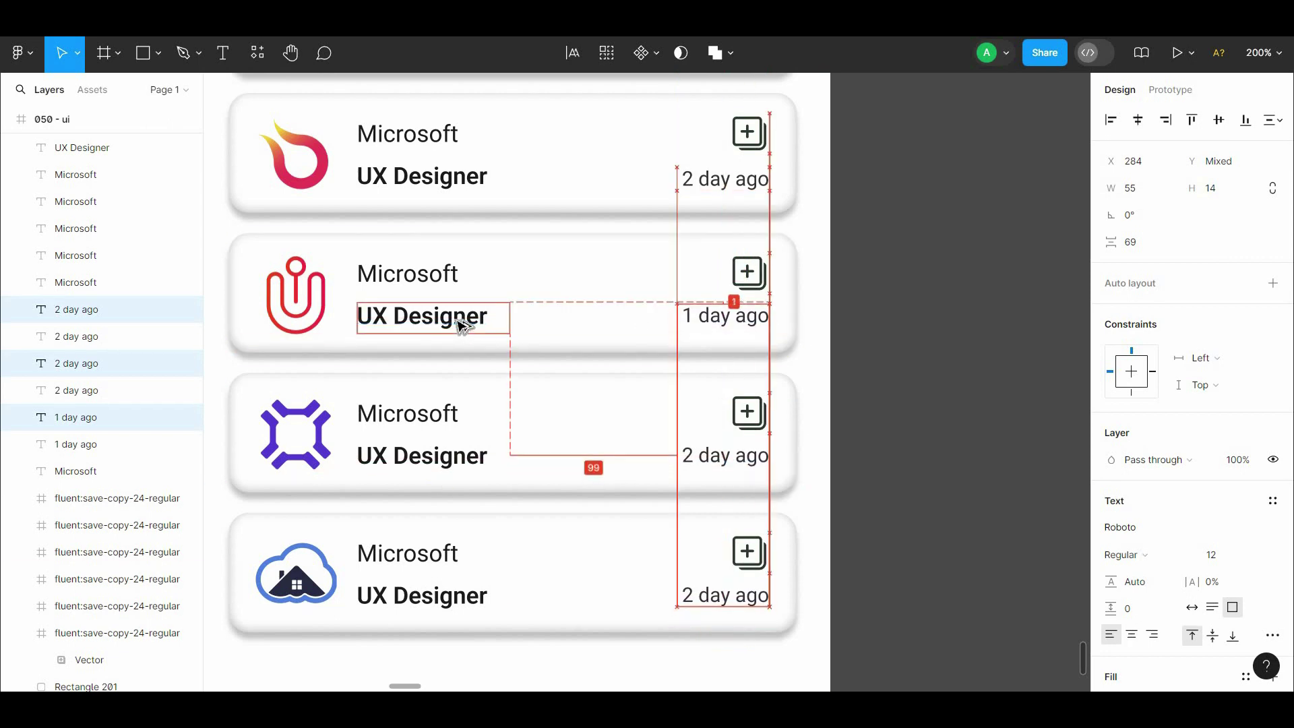
Change the lower cards' timestamps to 3, 3 and 4 day ago, then fit the frame
scroll(775, 243, "up", 1)
left_click(728, 197)
left_click(728, 332)
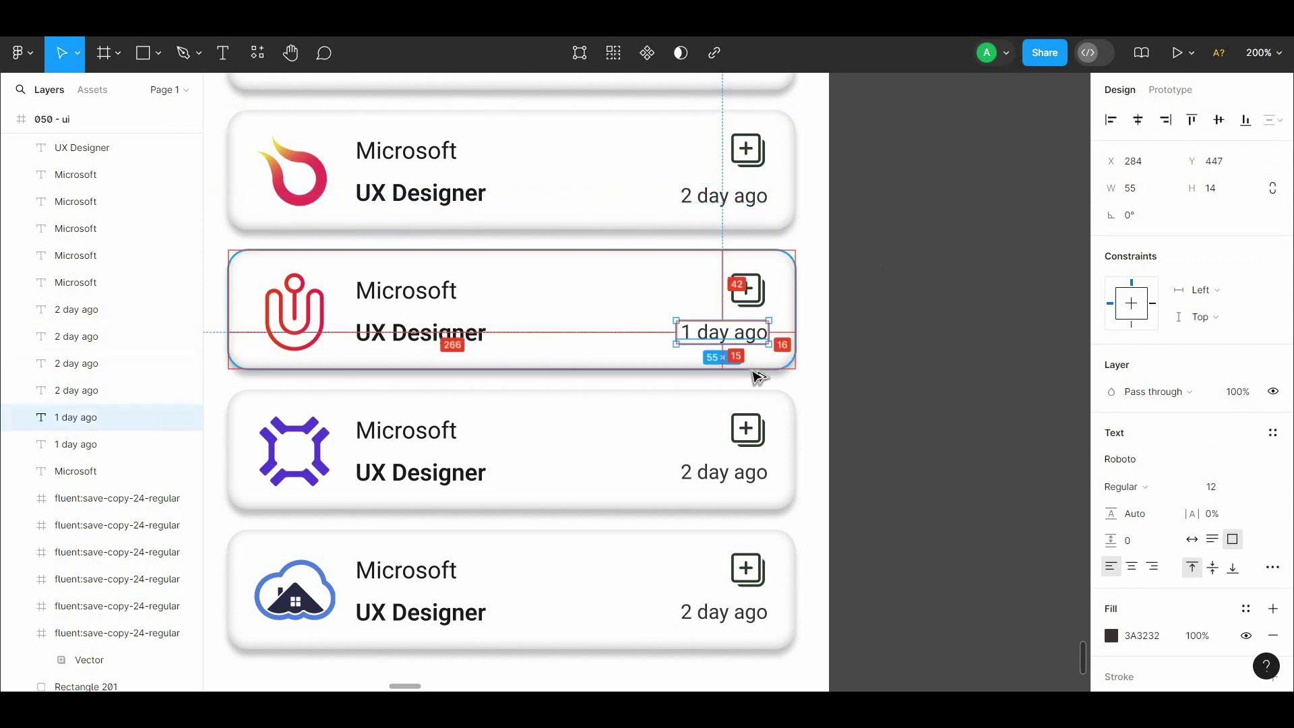
left_click(748, 471)
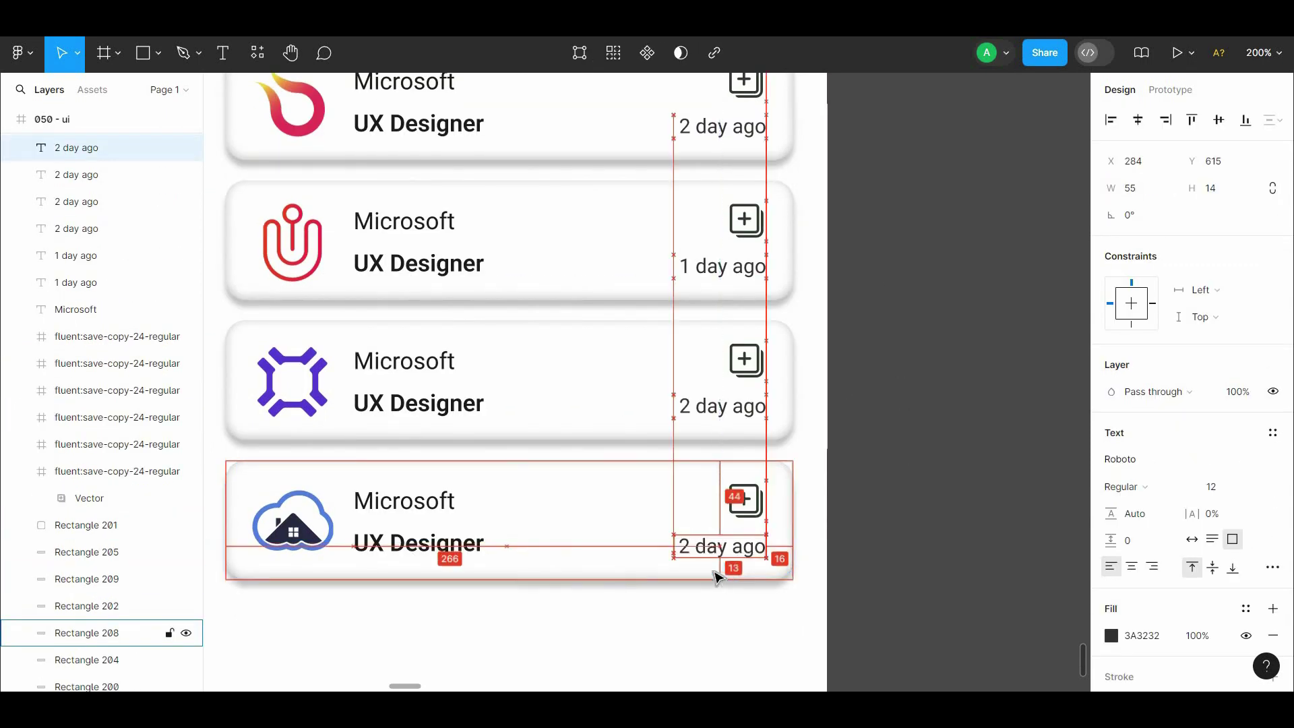
scroll(918, 449, "up", 1)
left_click(676, 335)
double_click(676, 335)
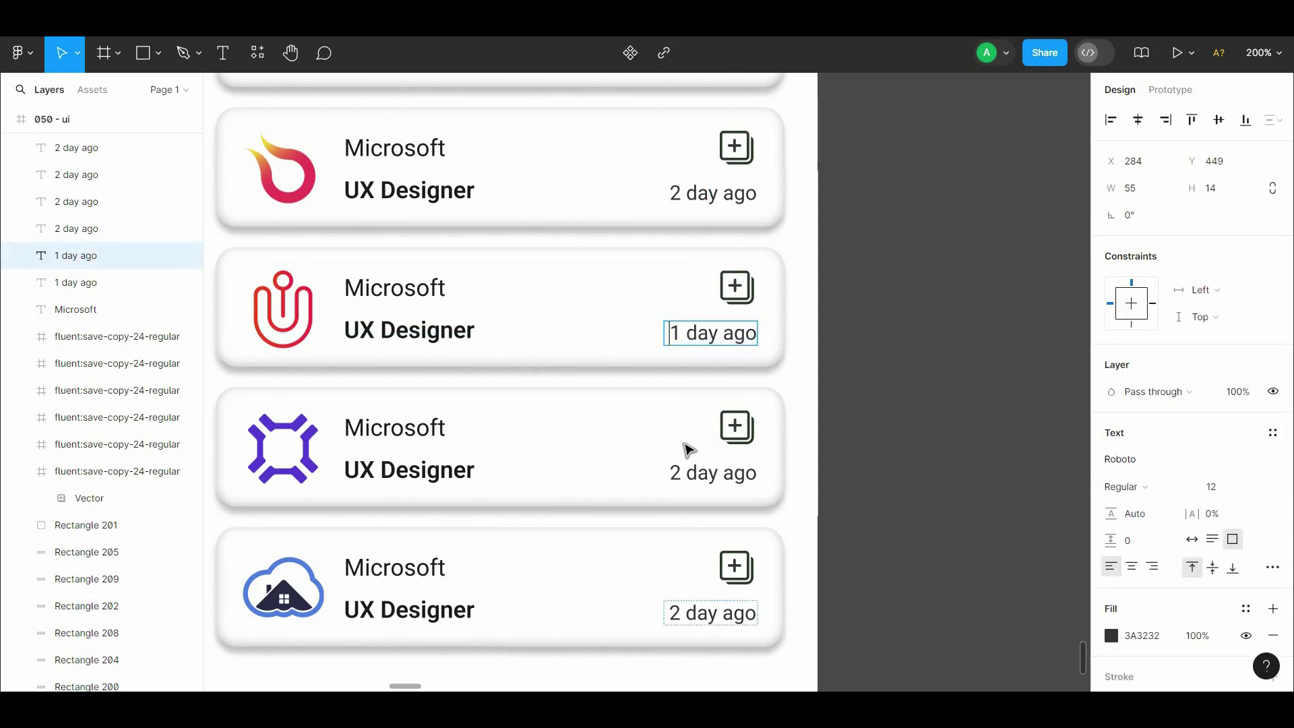
double_click(691, 612)
double_click(674, 474)
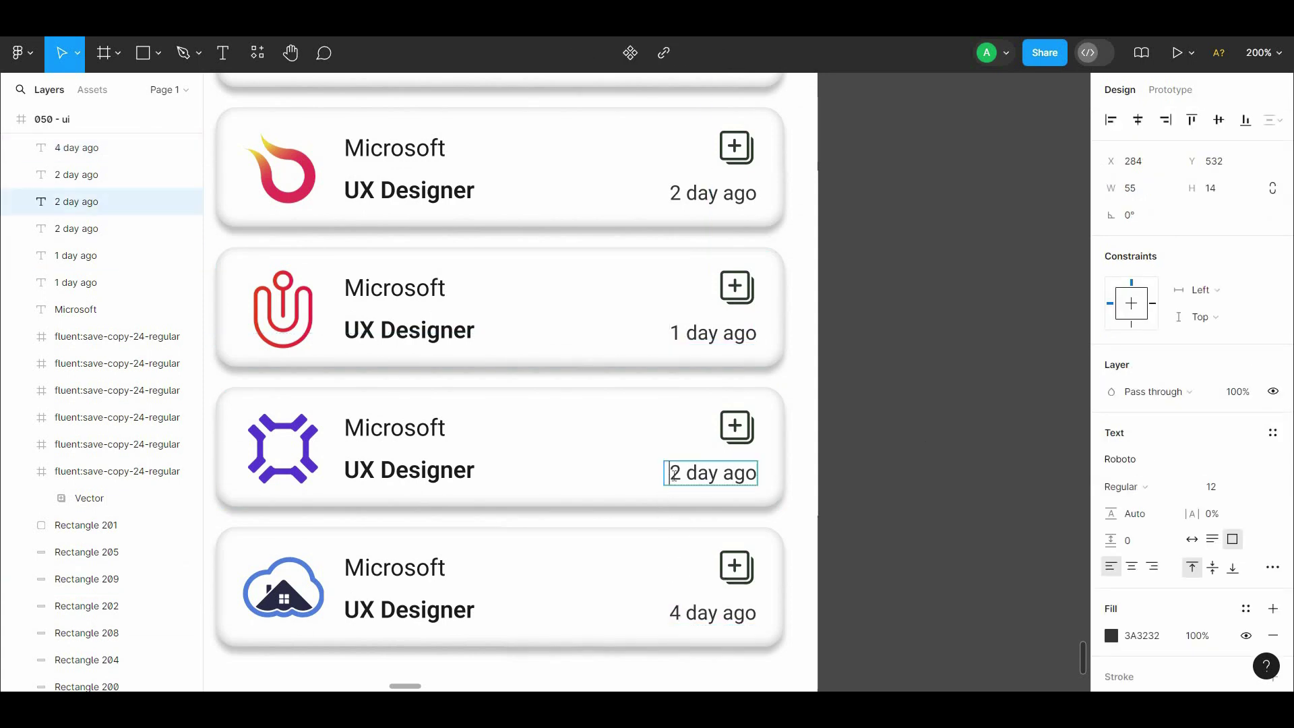
type("3")
double_click(677, 334)
type("3")
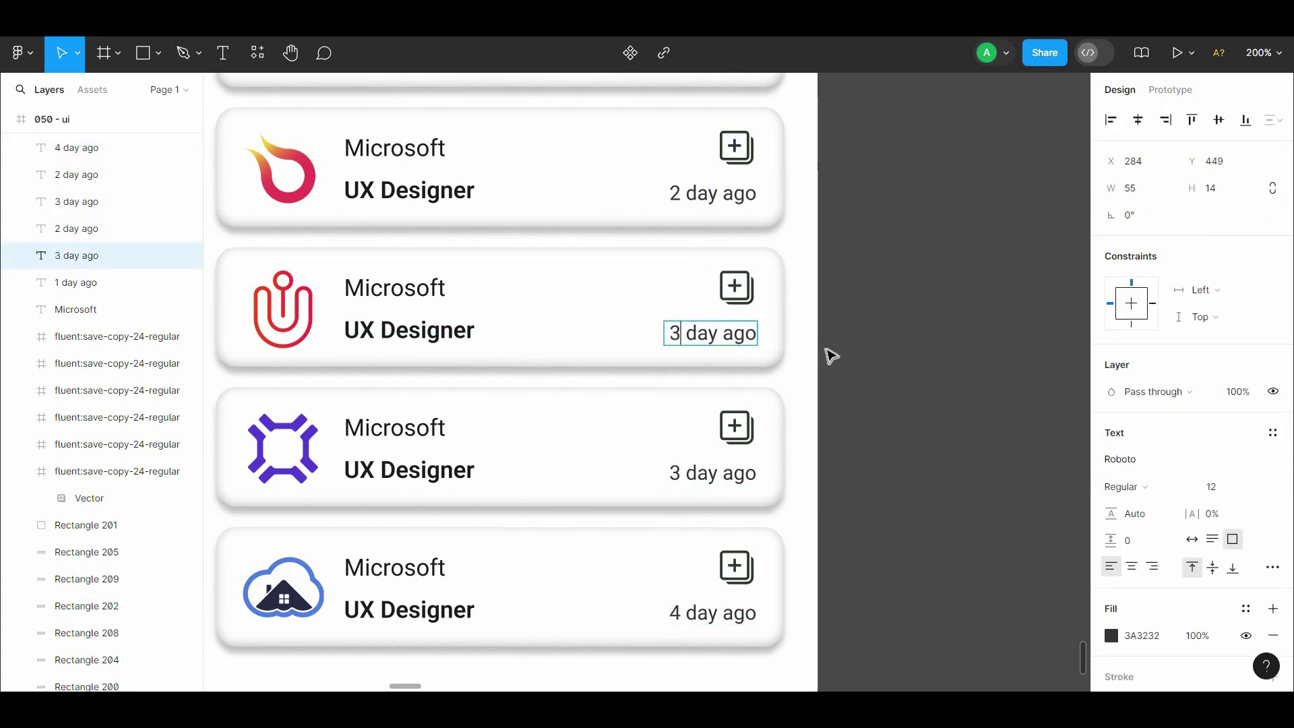
key("shift+0")
left_click(831, 356)
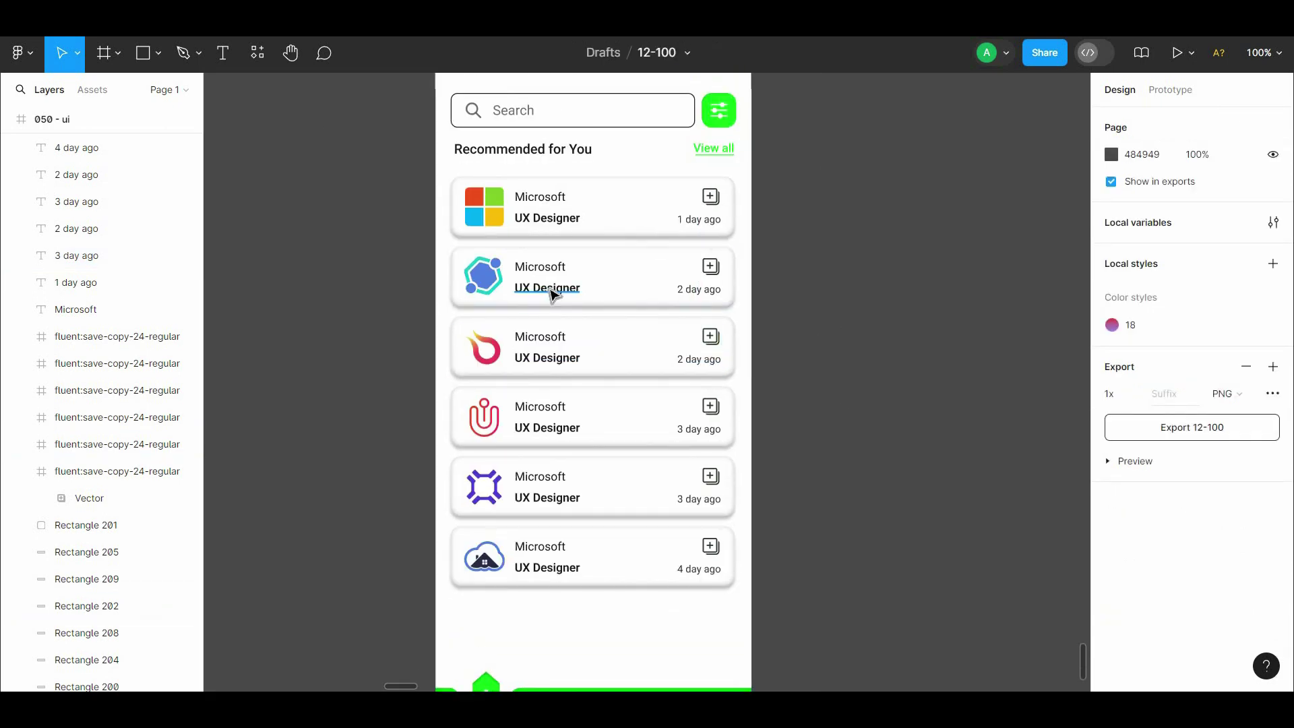
Title the second card Software Engineer and widen its Quantum Innovations Inc name box
double_click(552, 295)
type("Software Engineer")
key("Escape")
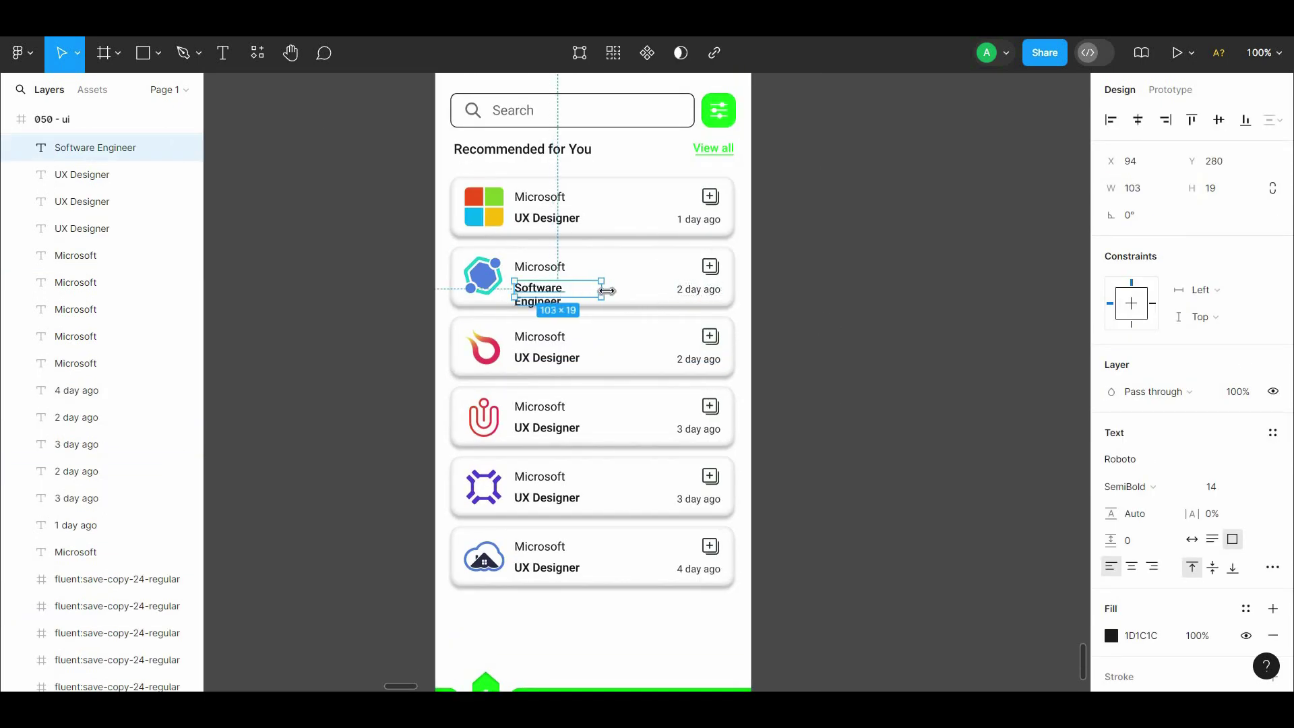
double_click(542, 264)
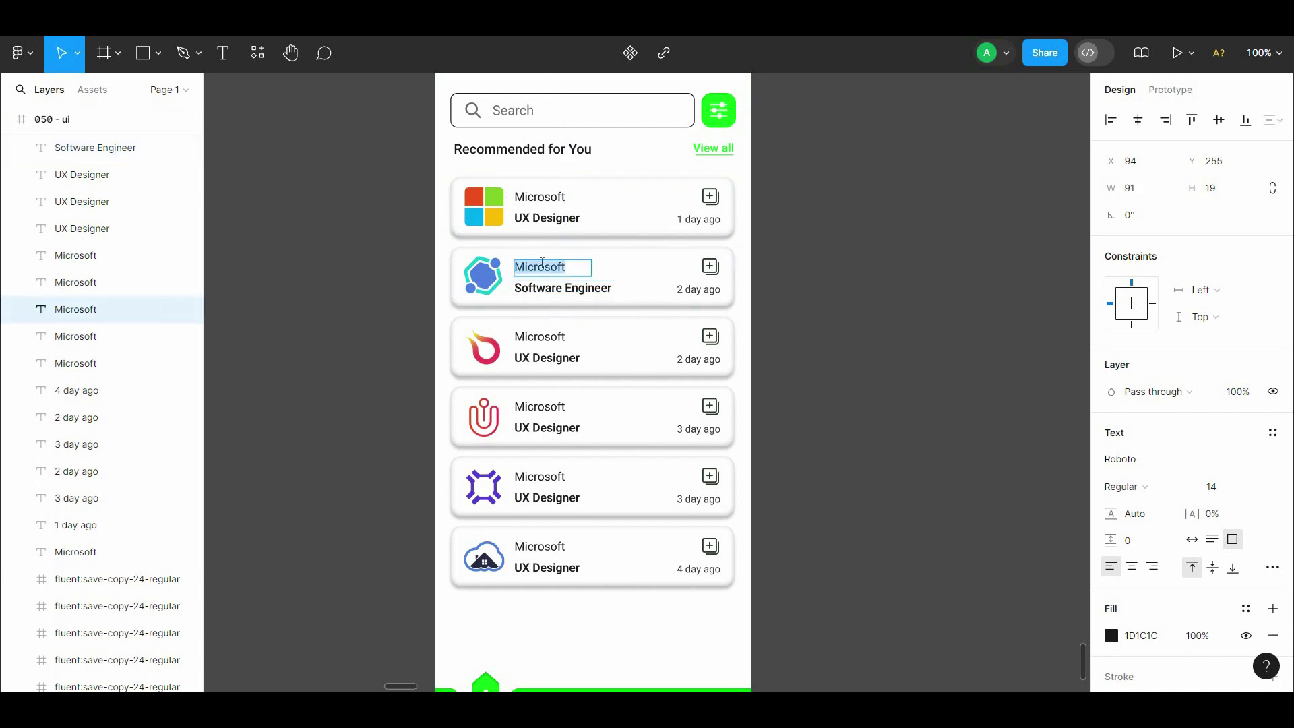
key("Escape")
left_click_drag(592, 273, 611, 274)
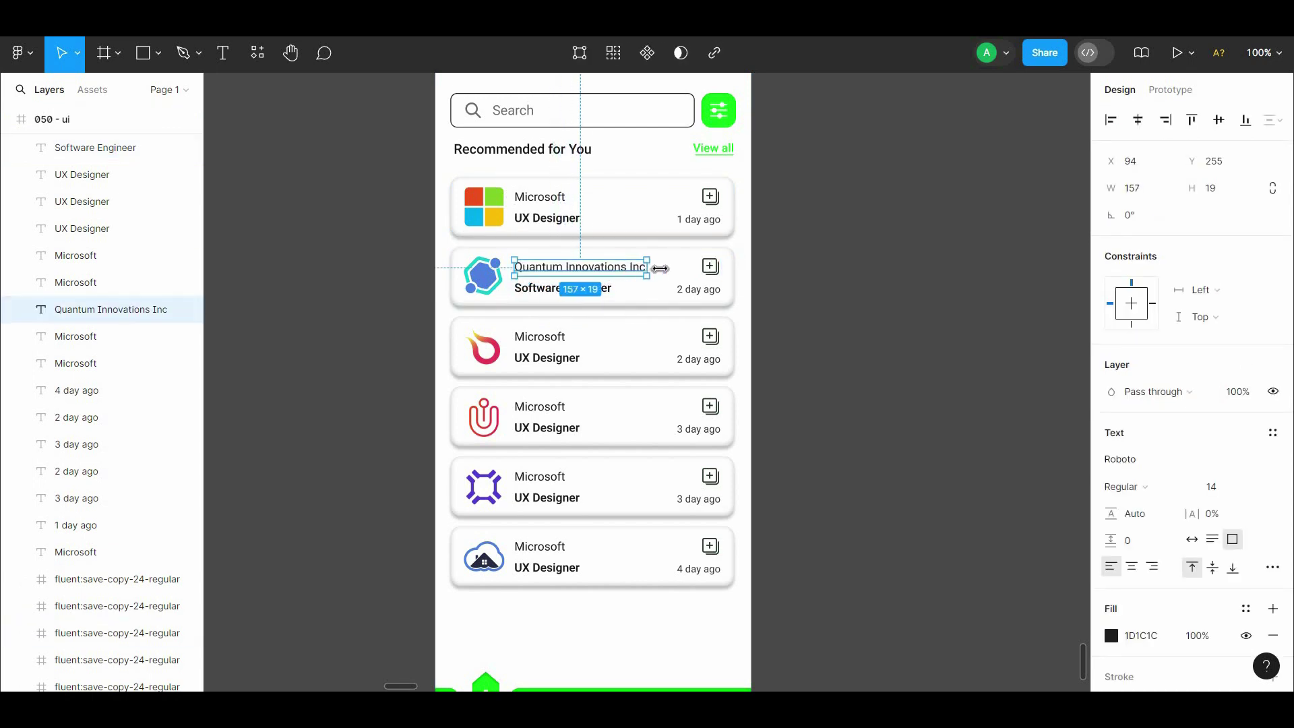
key("Escape")
Rename the third card's company to Summit Software Systems on a single line
scroll(580, 337, "down", 1)
double_click(540, 293)
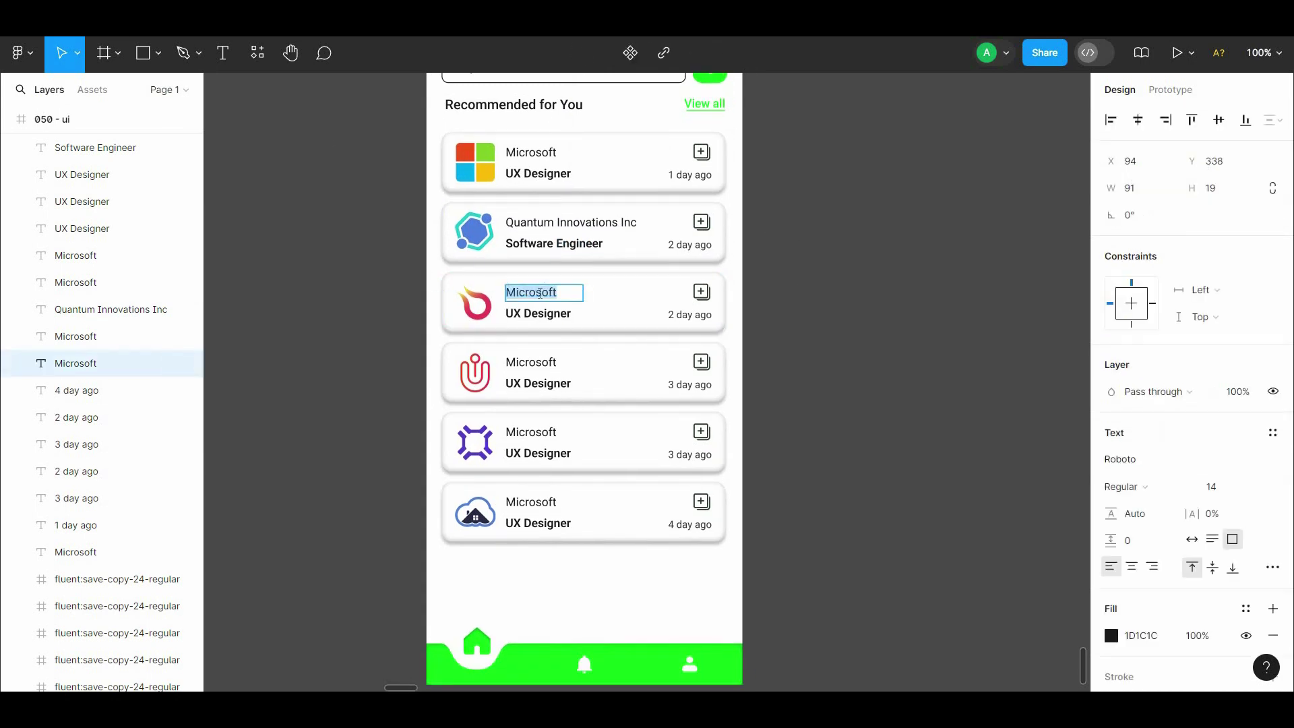
type("Summit Software Systems")
key("Escape")
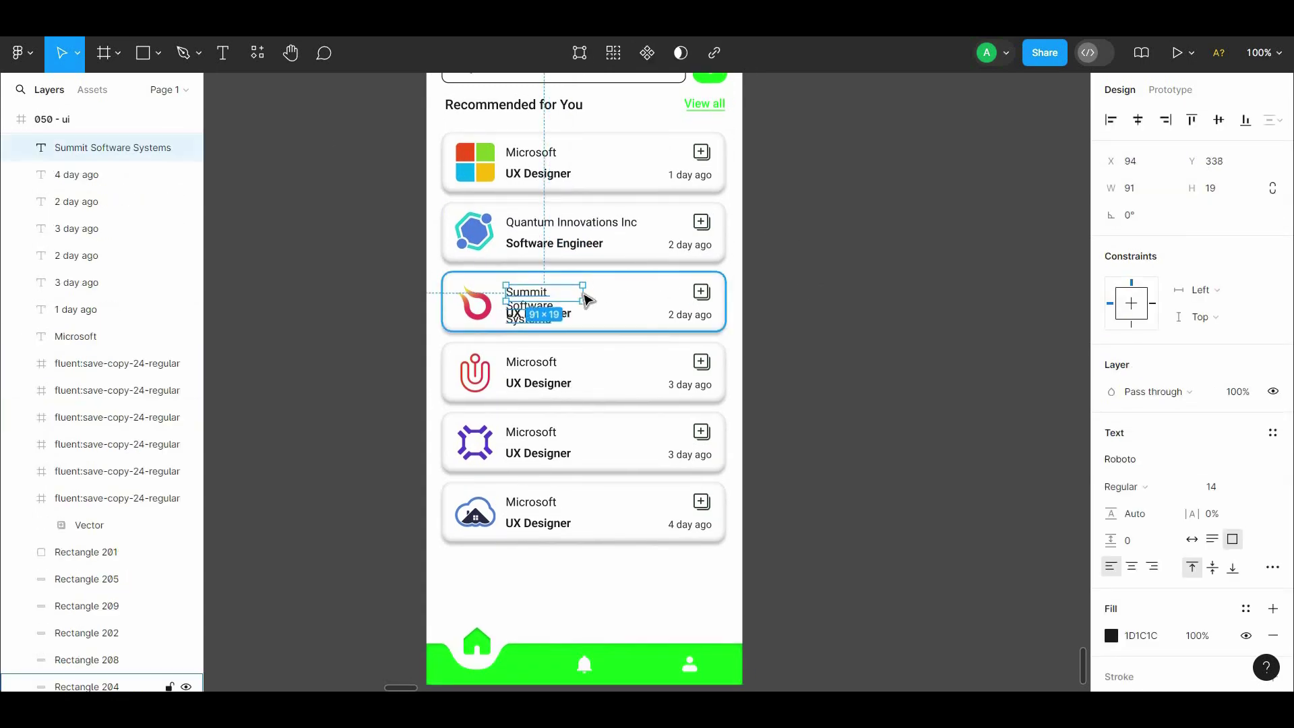
left_click(823, 286)
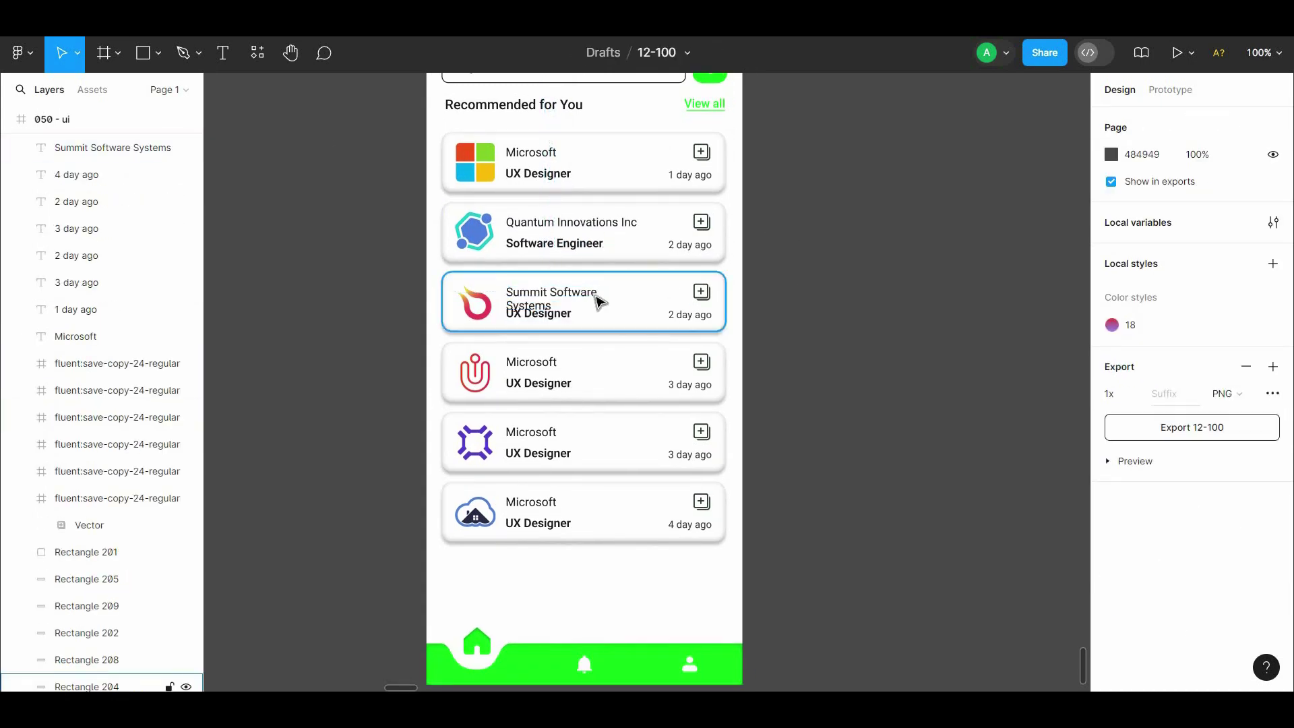
left_click(553, 292)
left_click_drag(603, 297, 656, 297)
left_click(775, 310)
Rename the fourth card's company to FusionTech Labs
scroll(774, 309, "down", 1)
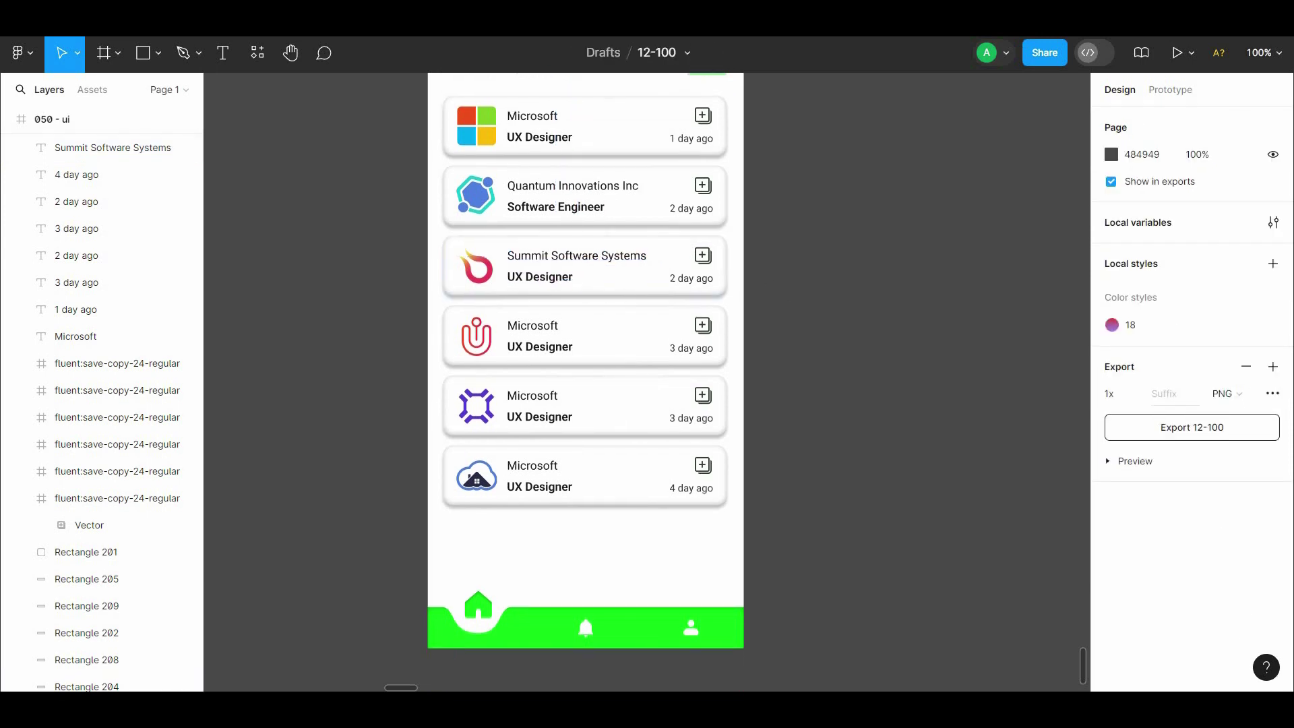
double_click(537, 331)
type("FusionTech Labs")
key("Escape")
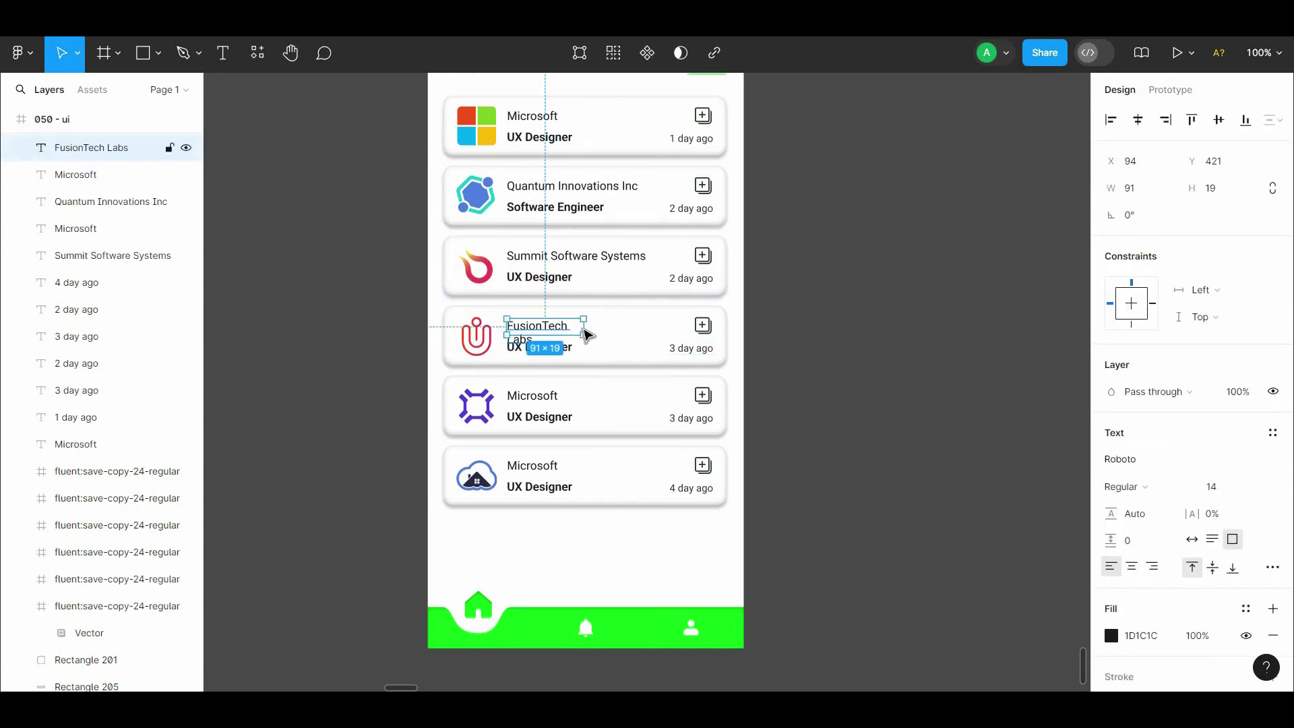
left_click(775, 323)
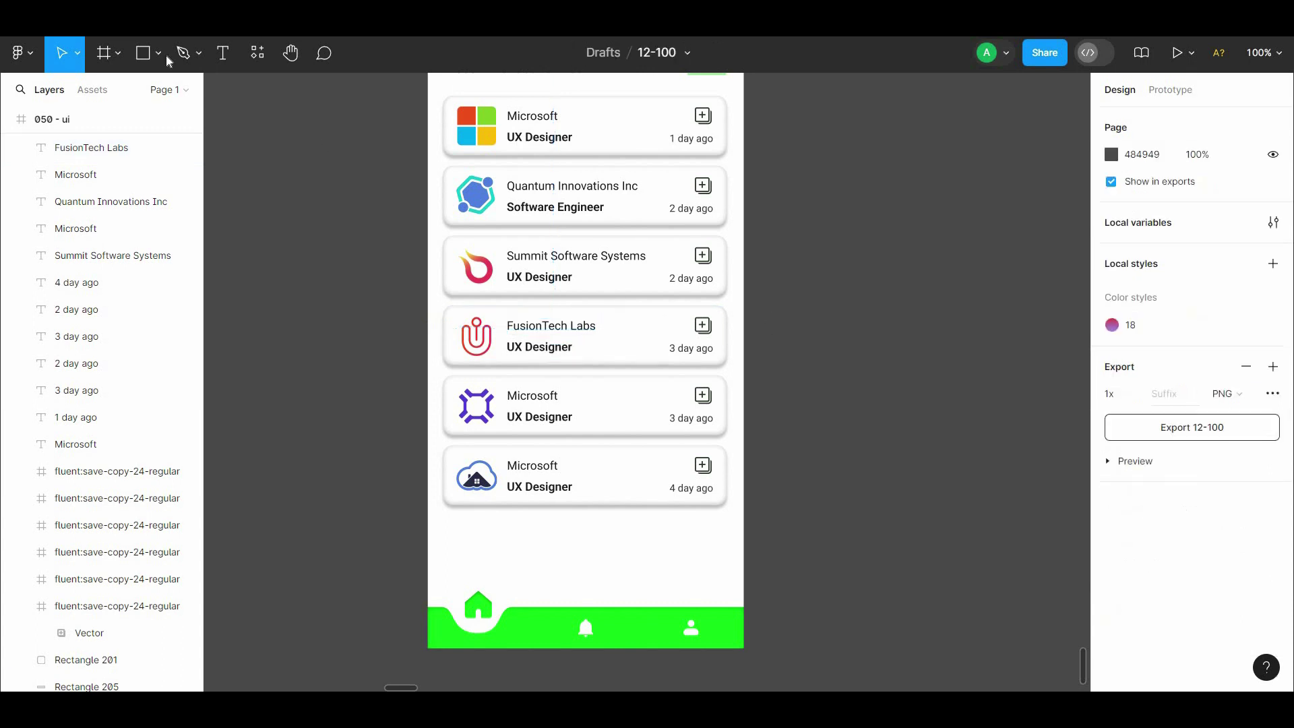
Name the last two cards NovaTech Solutions and Apex Digital Solutions, each on one line
double_click(554, 394)
type("NovaTech Solutions")
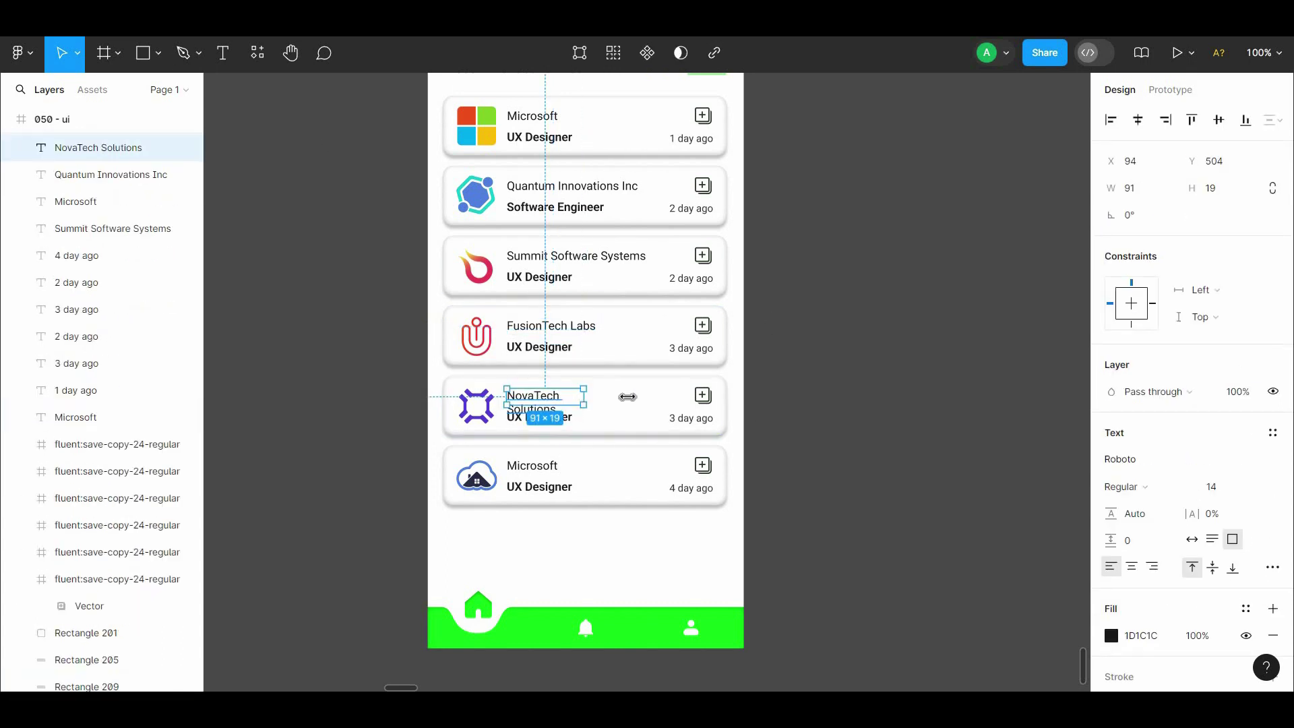
left_click_drag(628, 397, 619, 397)
double_click(535, 471)
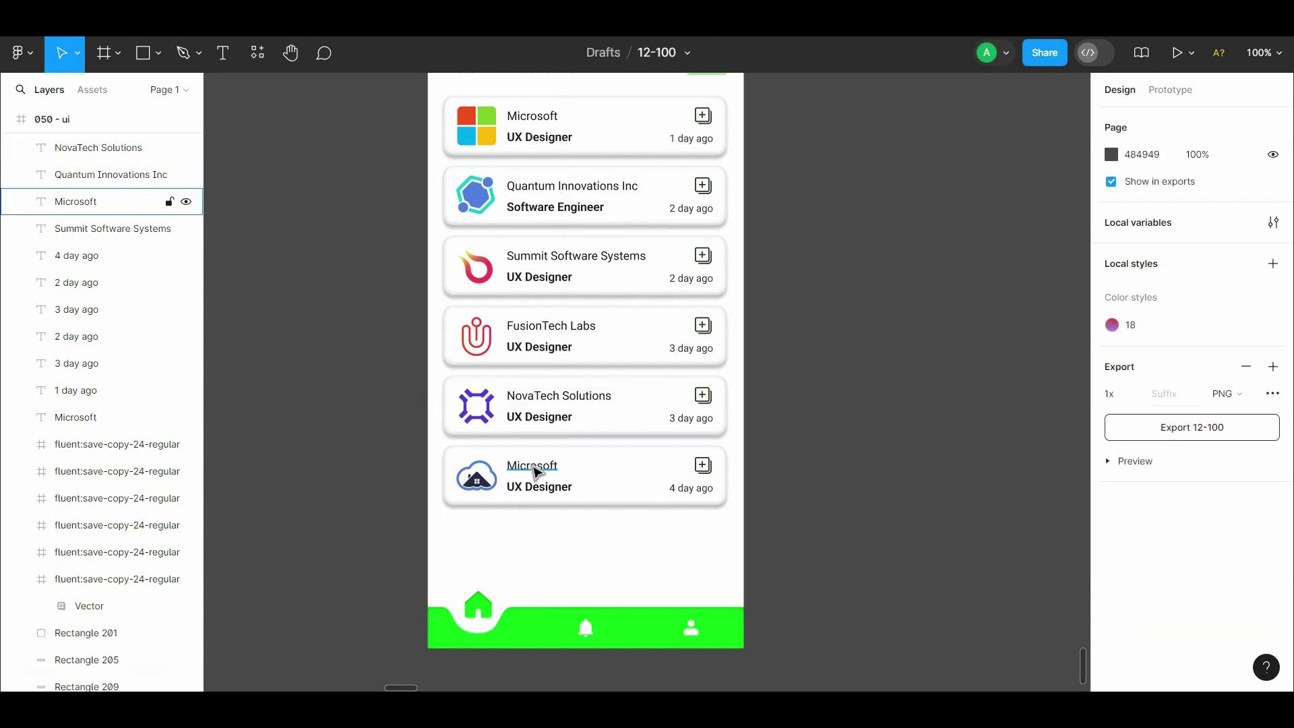
type("Apex Digital Solutions")
key("Escape")
left_click_drag(570, 465, 627, 465)
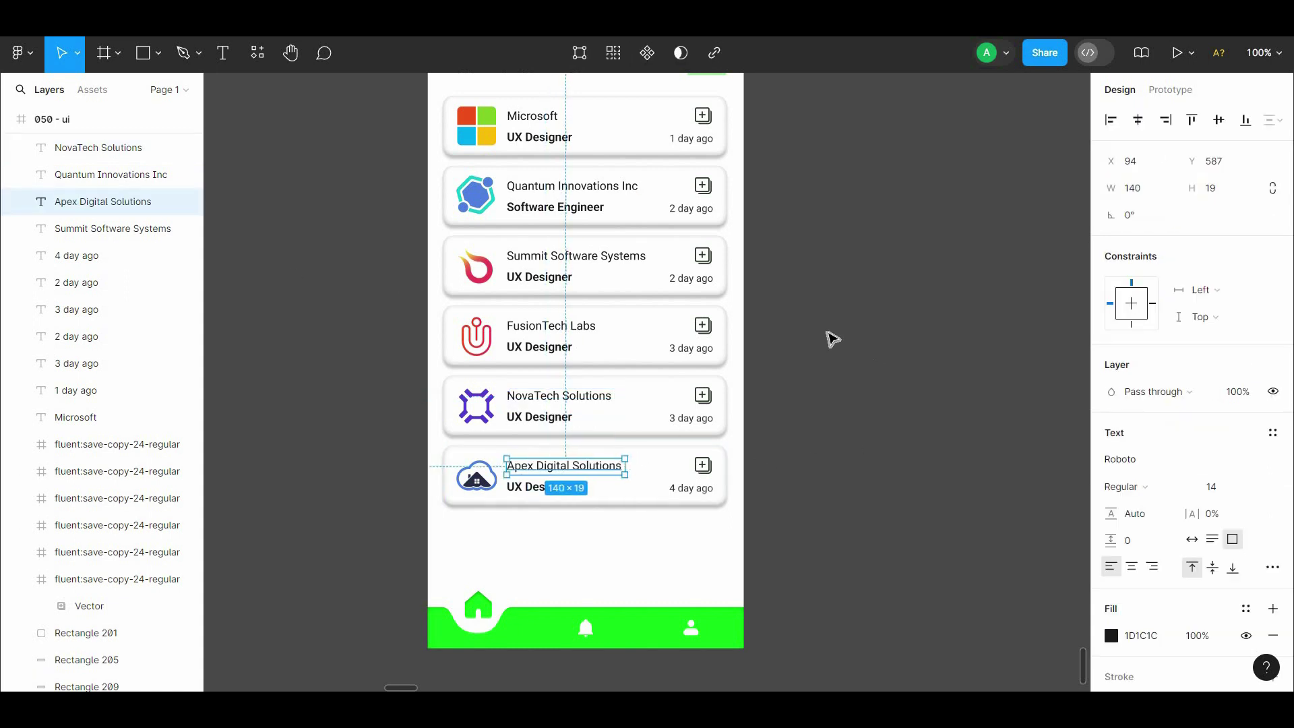
left_click(834, 339)
scroll(816, 347, "up", 2)
Retitle the Summit and FusionTech roles DevOps Engineer and Quality Assurance Engineer, widened to one line
double_click(537, 335)
type("DevOps Engineer")
key("Escape")
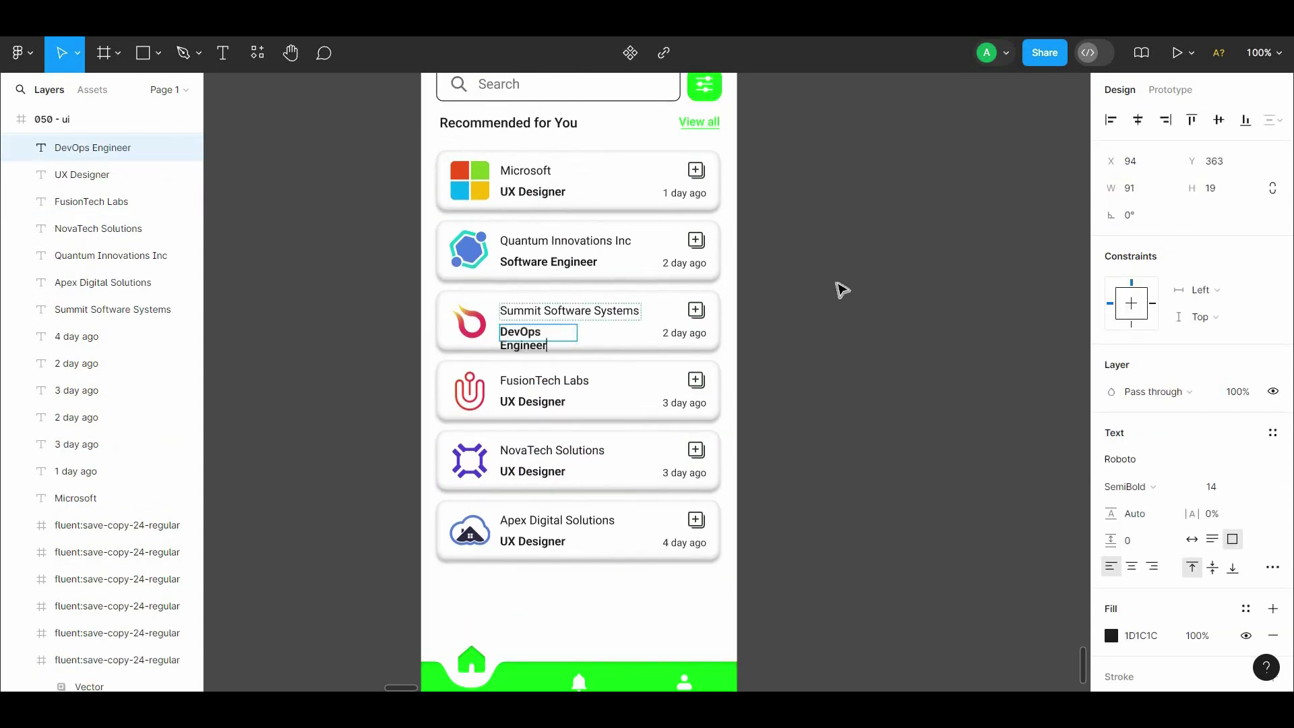
key("Escape")
double_click(529, 400)
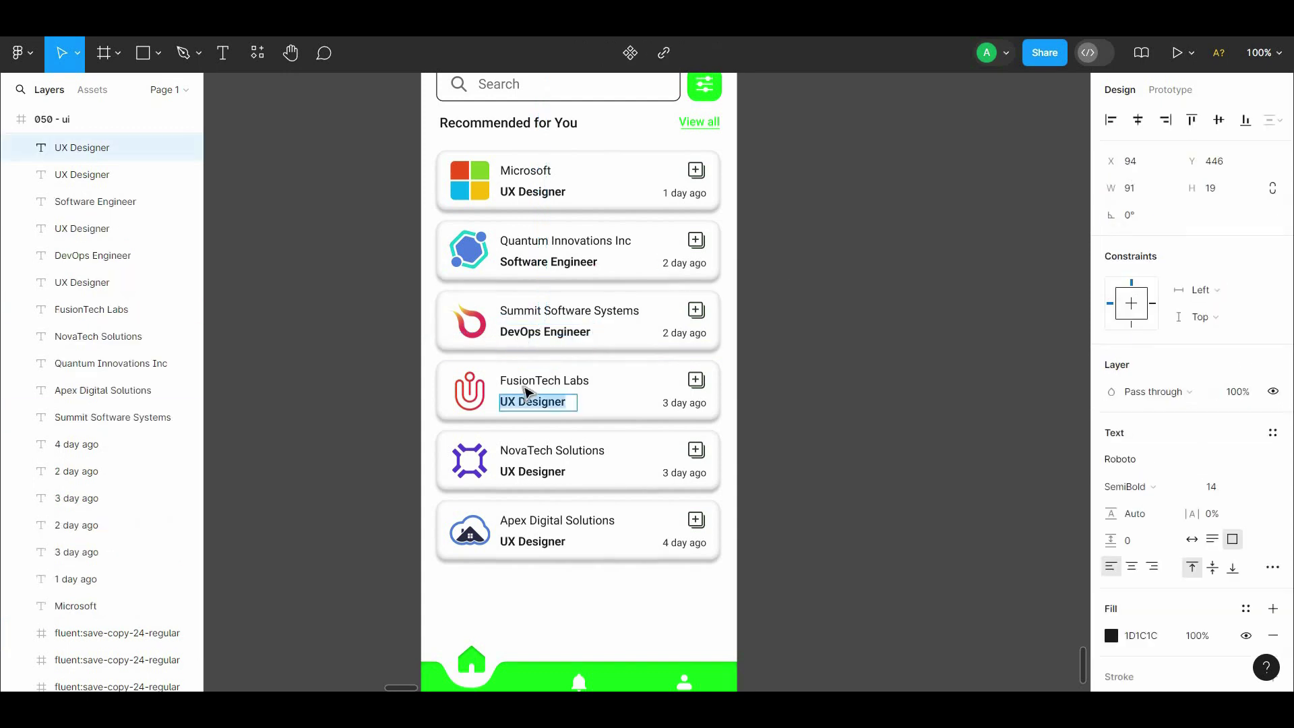
type("Quality Assurance Engineer")
key("Escape")
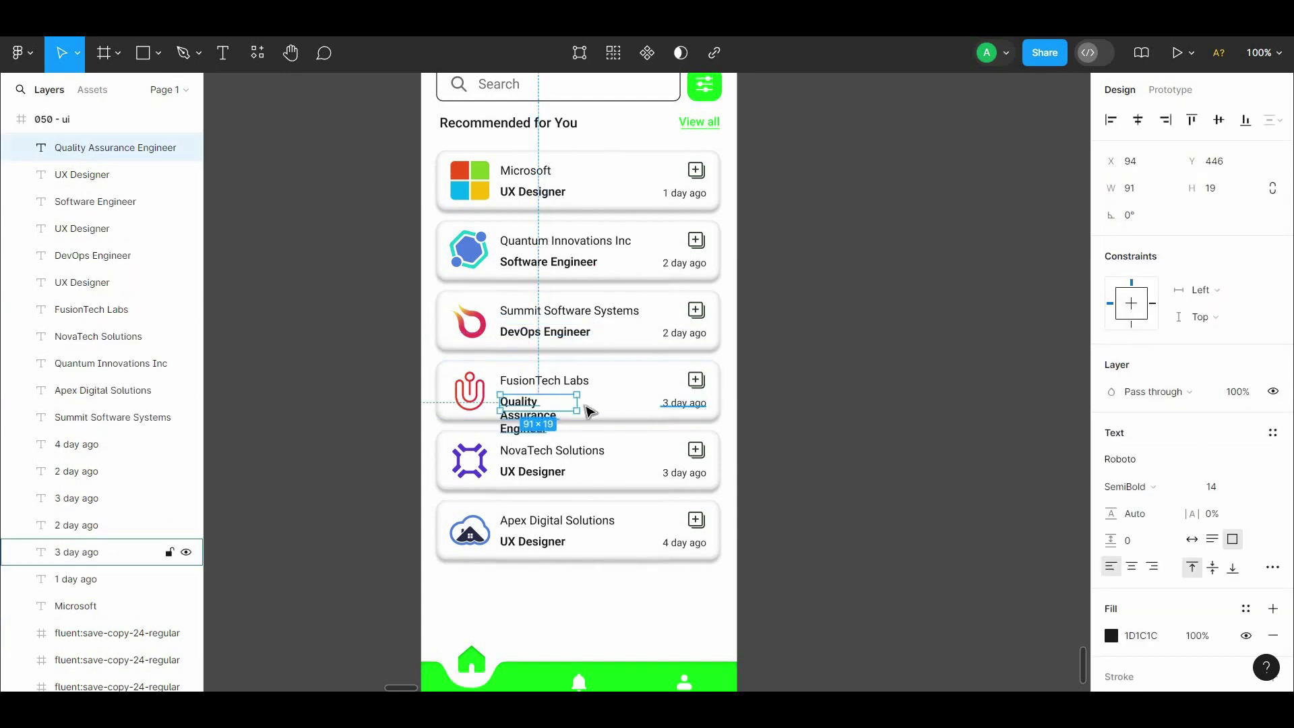
left_click_drag(561, 402, 633, 405)
left_click(772, 398)
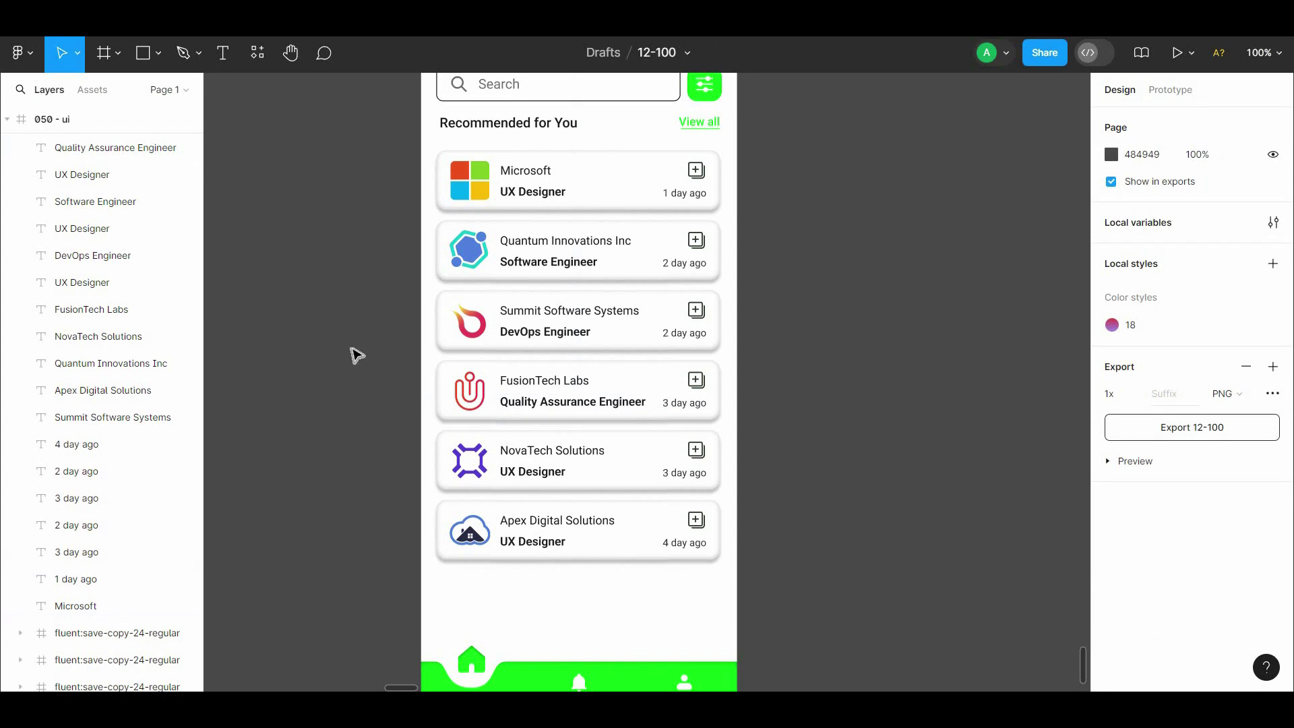
Retitle the Apex role Frontend Developer and the NovaTech role Data Scientist
double_click(552, 533)
key("ctrl+v")
key("Escape")
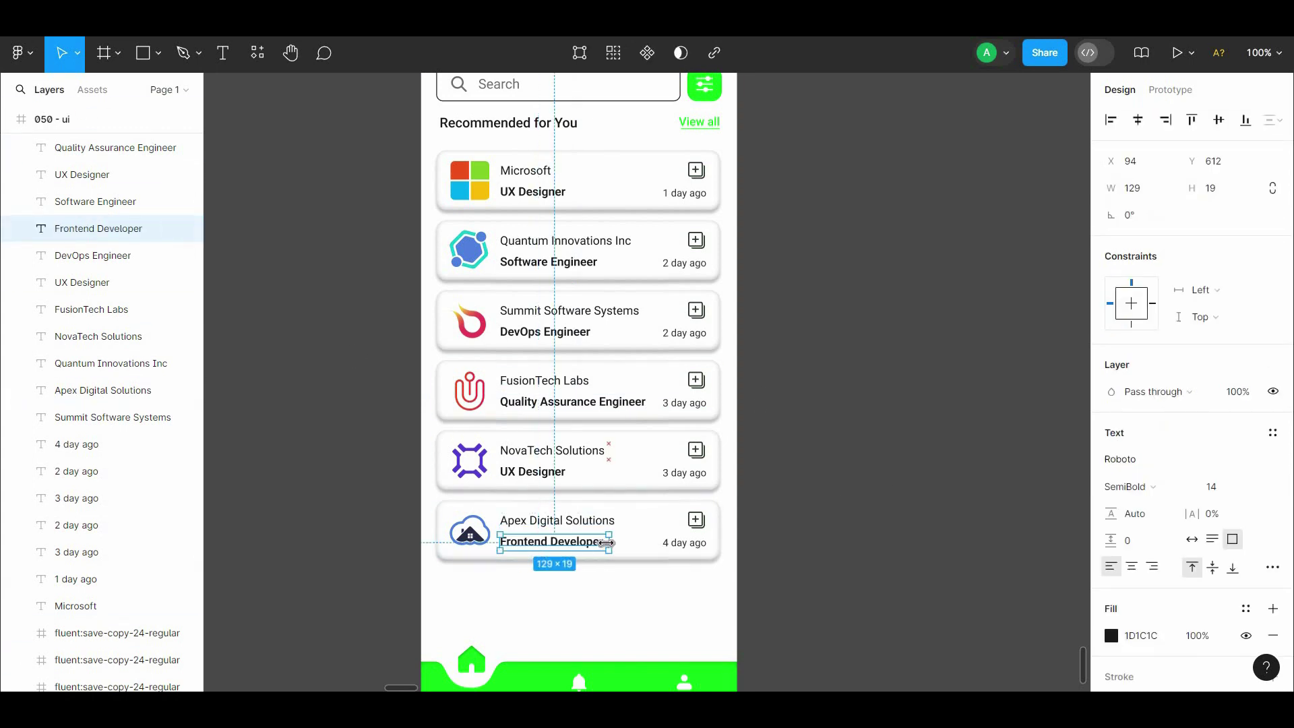
double_click(532, 471)
type("Data Scientist")
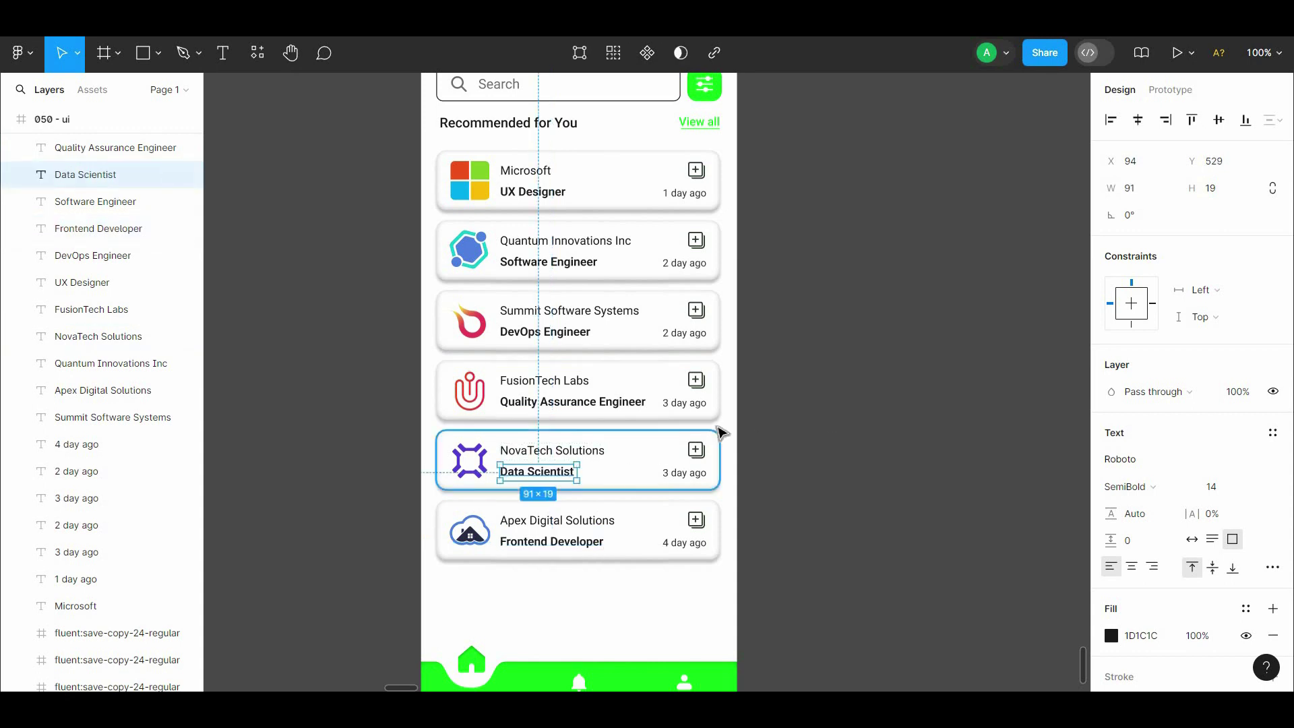
key("Escape")
key("Escape")
scroll(818, 267, "up", 1)
scroll(817, 267, "down", 1)
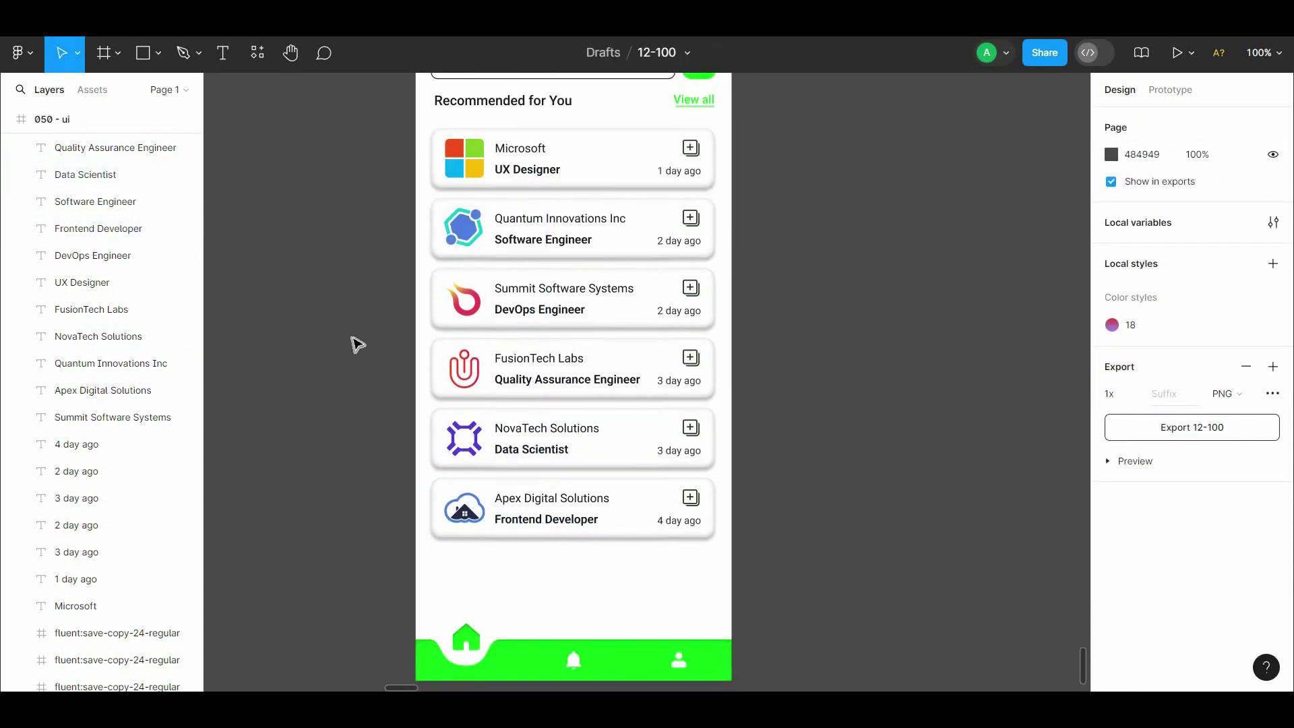
Duplicate the Quantum Innovations card below the Apex card
left_click_drag(377, 202, 751, 261)
left_click_drag(599, 229, 599, 580, "alt")
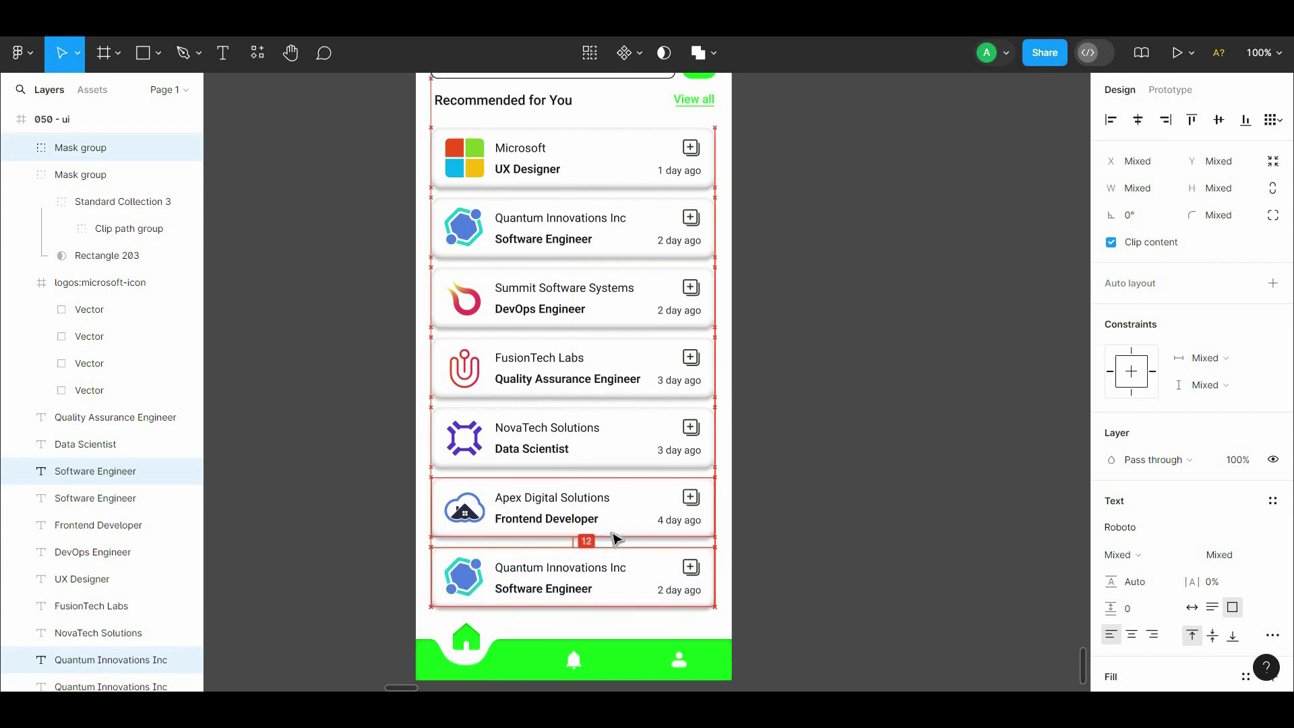
left_click(789, 472)
scroll(789, 472, "down", 2)
Retitle the new card's role Full Stack Developer on a single line
left_click(544, 519)
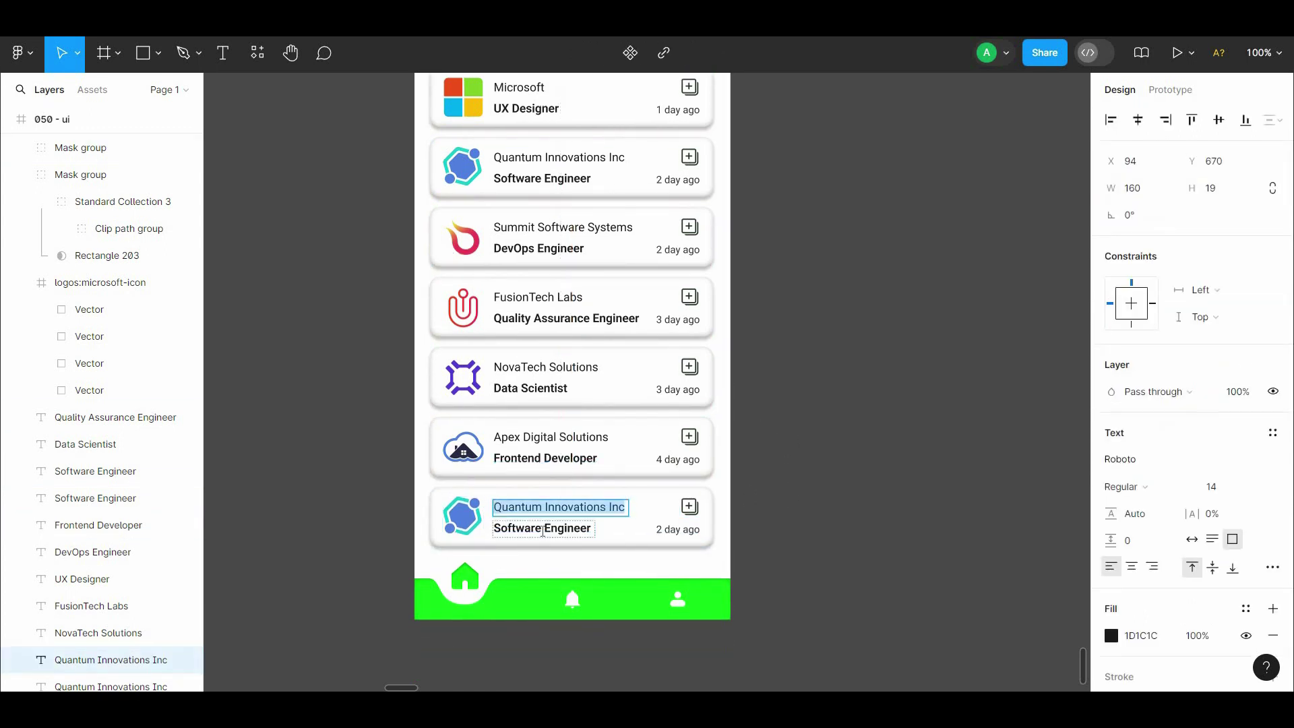
double_click(543, 528)
type("Full Stack Developer")
key("Escape")
left_click_drag(593, 532, 629, 531)
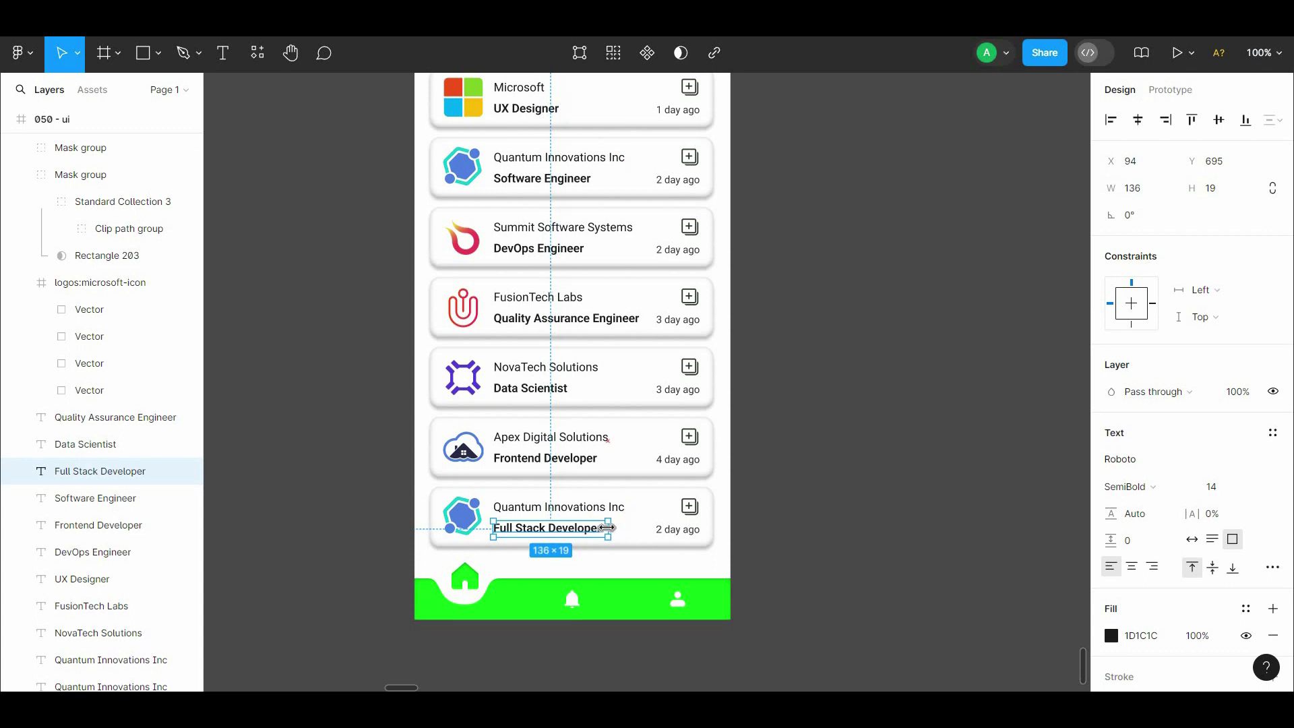
Change the new card's posting age to '9 day ago'
left_click(661, 530)
type("9")
left_click(798, 422)
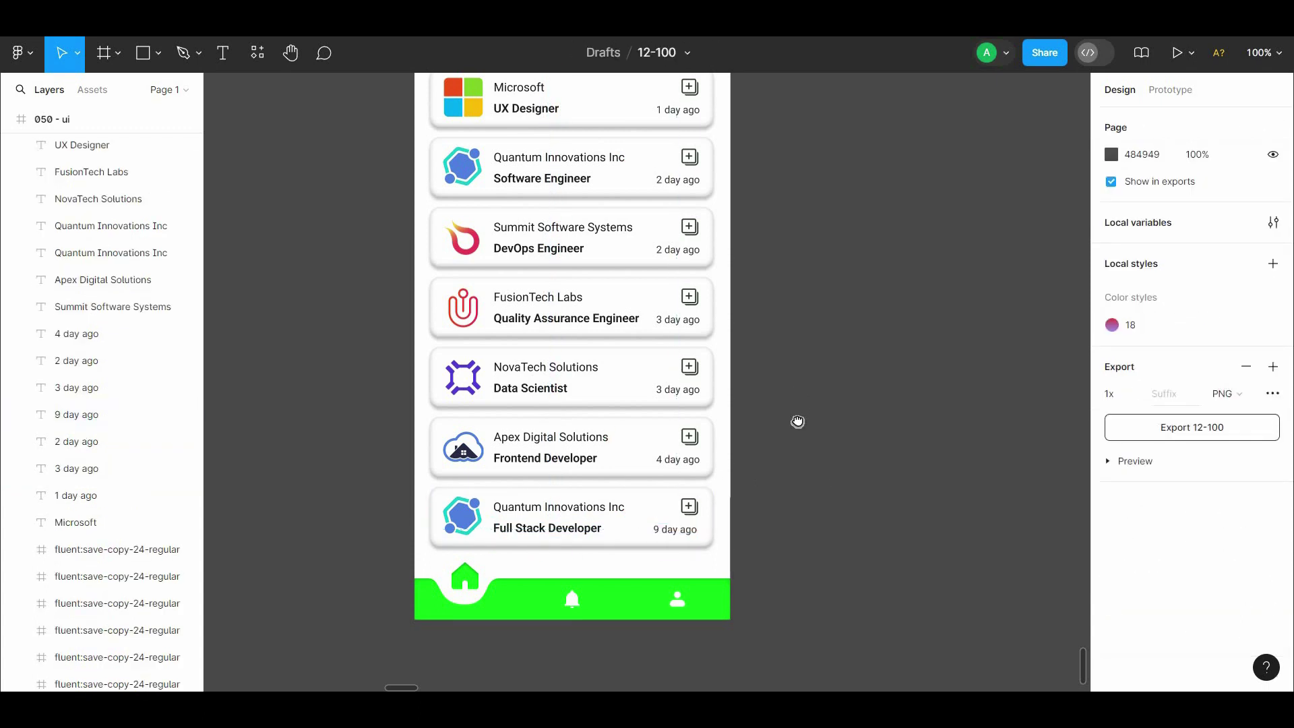
scroll(742, 492, "up", 1)
mouse_move(676, 563)
left_mouse_down()
mouse_move(691, 327)
mouse_move(1169, 126)
left_mouse_up()
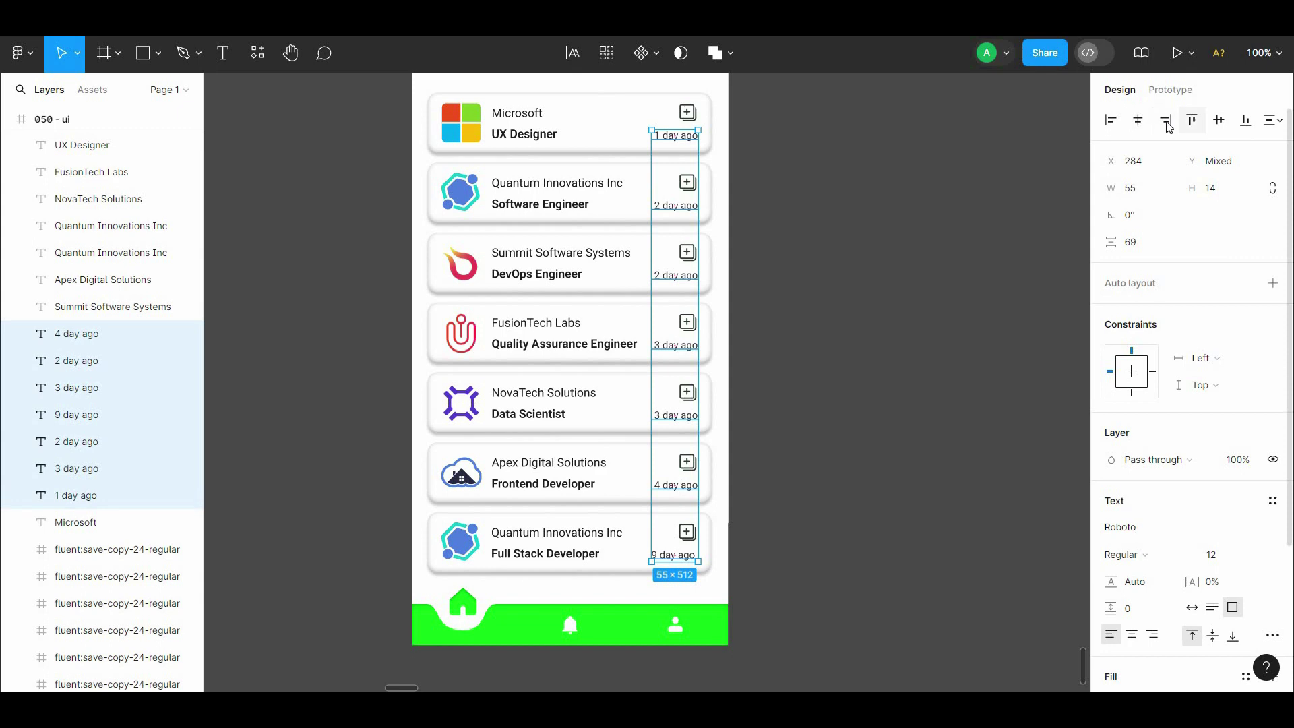
left_click(830, 344)
scroll(843, 337, "up", 2)
Switch the green View all link text to Regular font weight
scroll(862, 361, "up", 2)
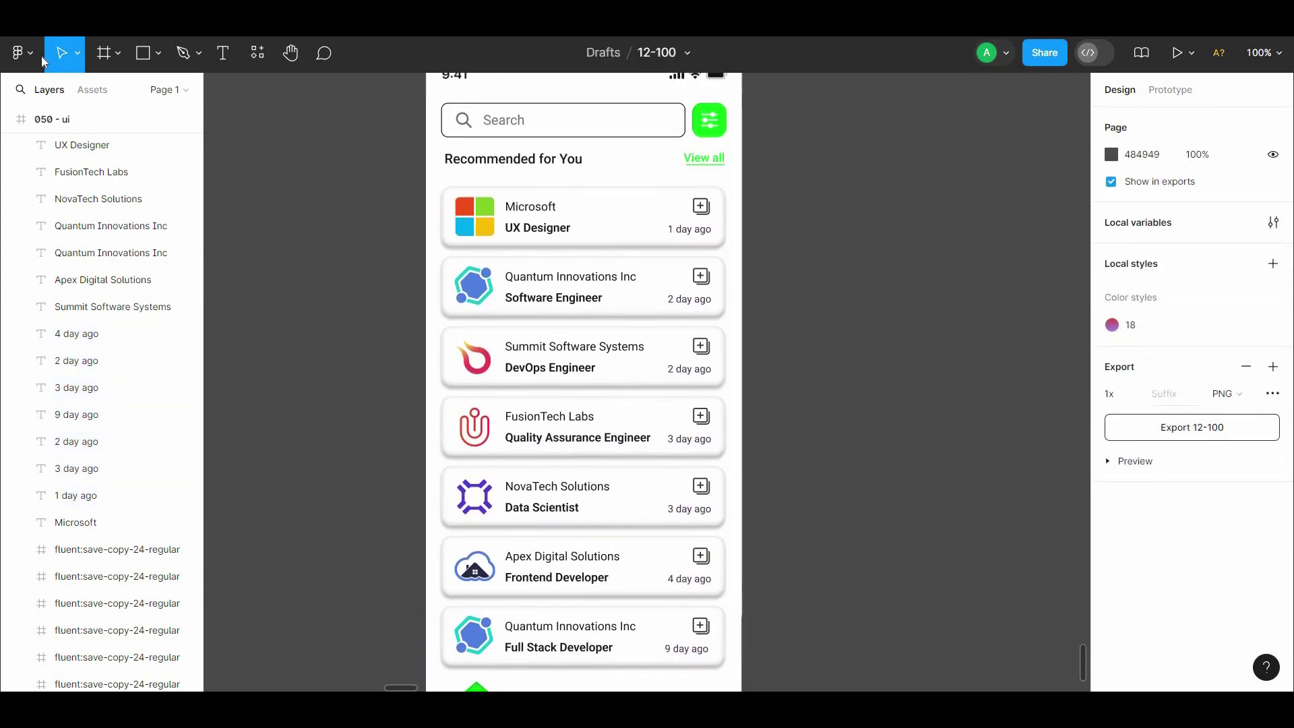
double_click(714, 234)
left_click(1122, 487)
left_click(1146, 352)
left_click(993, 363)
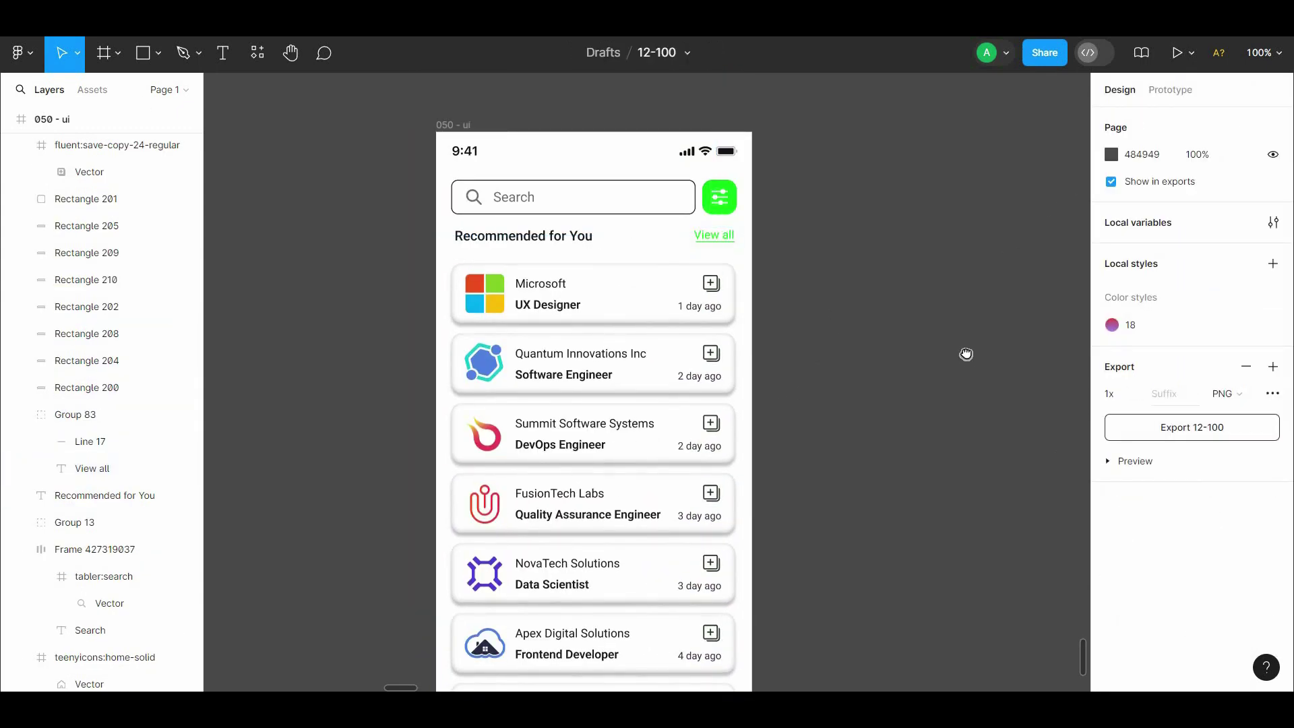
scroll(970, 348, "down", 2)
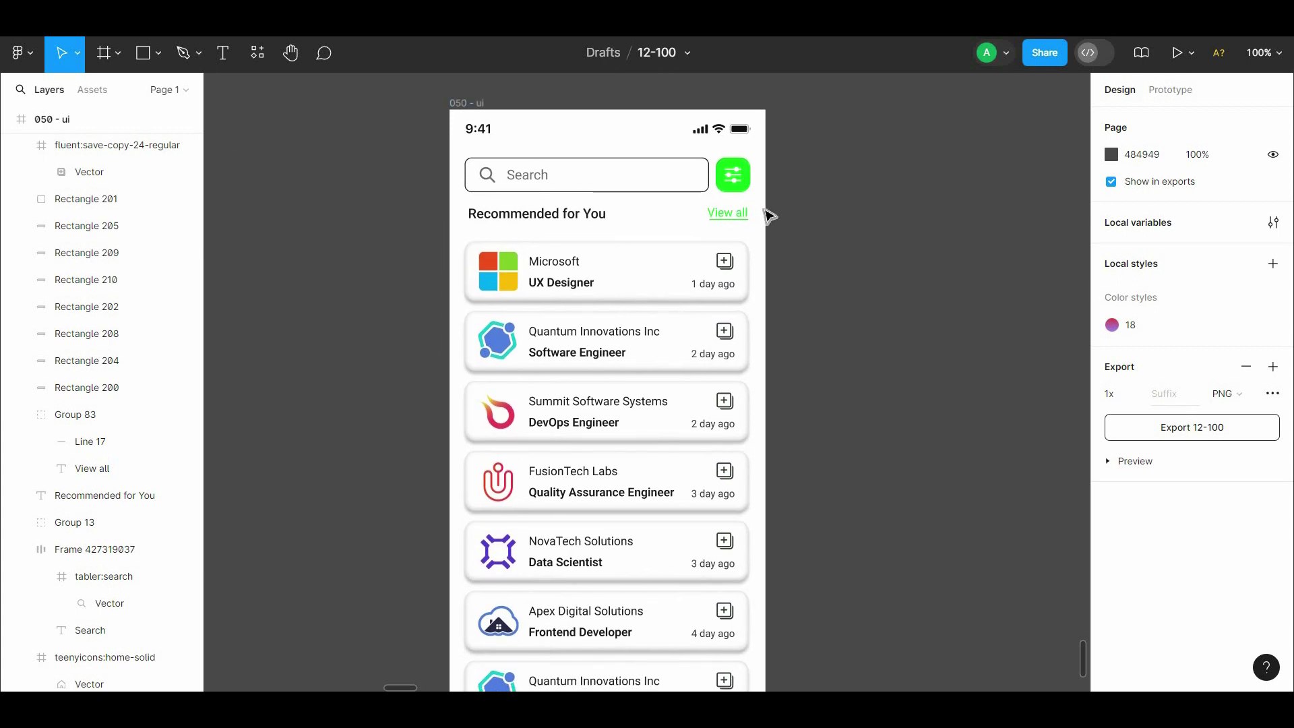
Select the underline beneath View all, open its context menu, then reselect the View all text
scroll(742, 265, "up", 5)
scroll(745, 283, "up", 1)
left_click(746, 305)
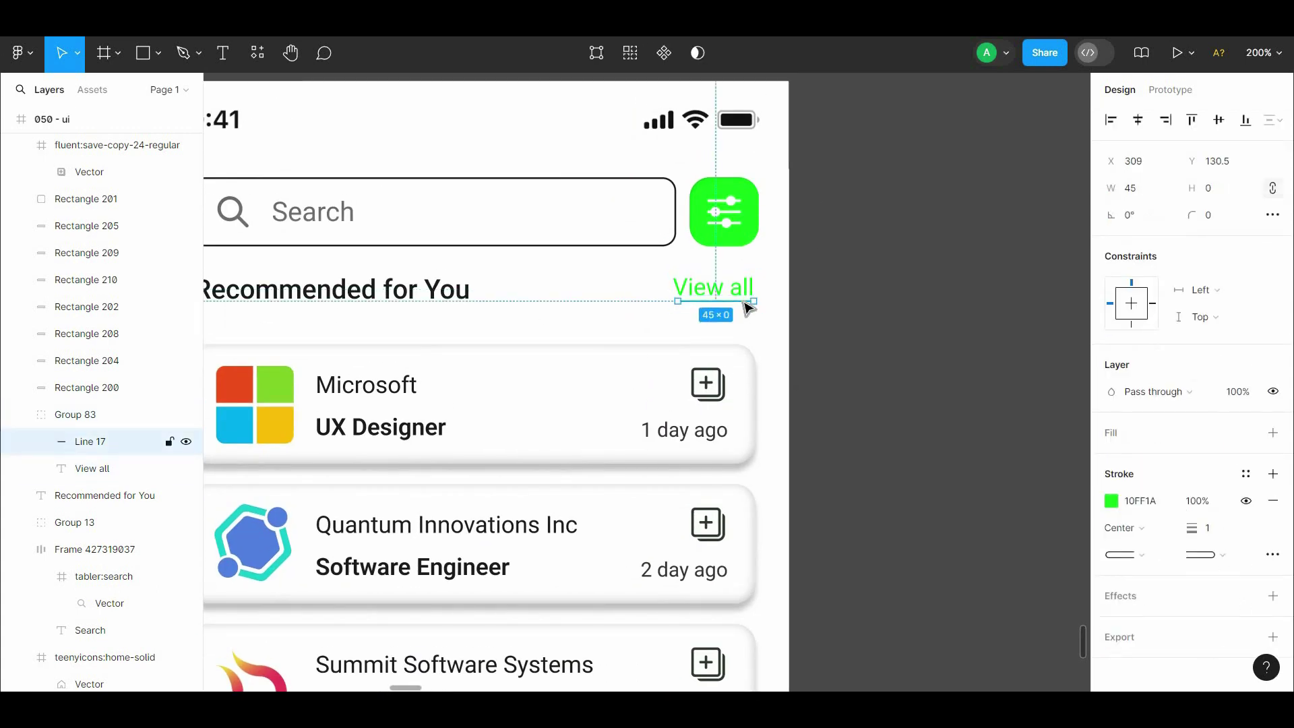
right_click(738, 305)
left_click(738, 290)
Delete the underline (Line 17) beneath the View all link
right_click(738, 290)
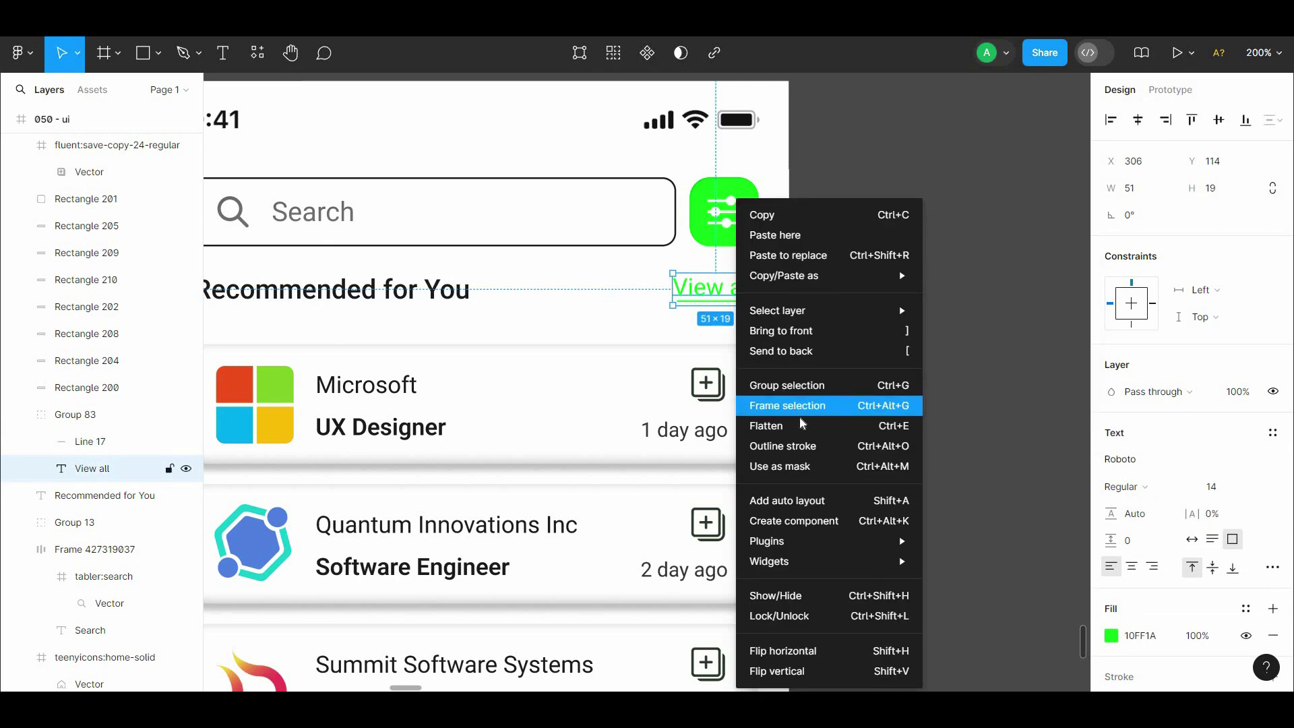
left_click(739, 291)
right_click(740, 291)
left_click(978, 307)
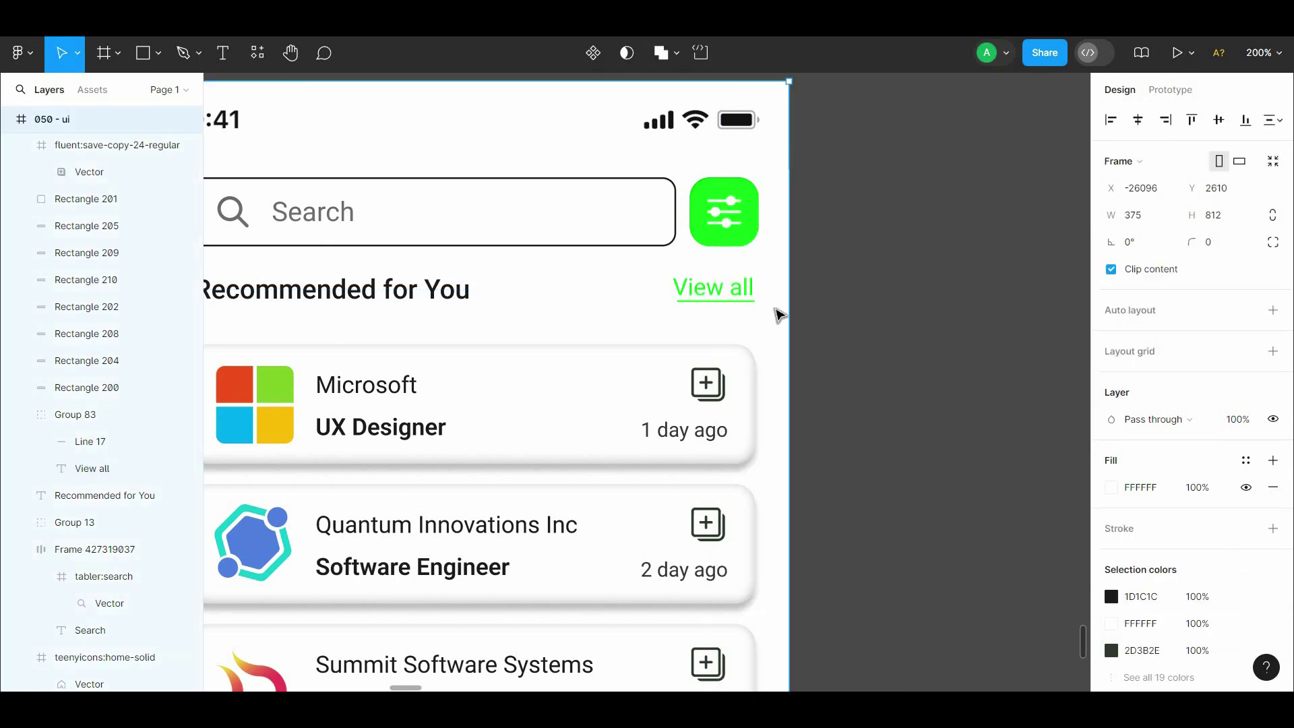
left_click(727, 304)
key("Delete")
scroll(827, 297, "up", 5)
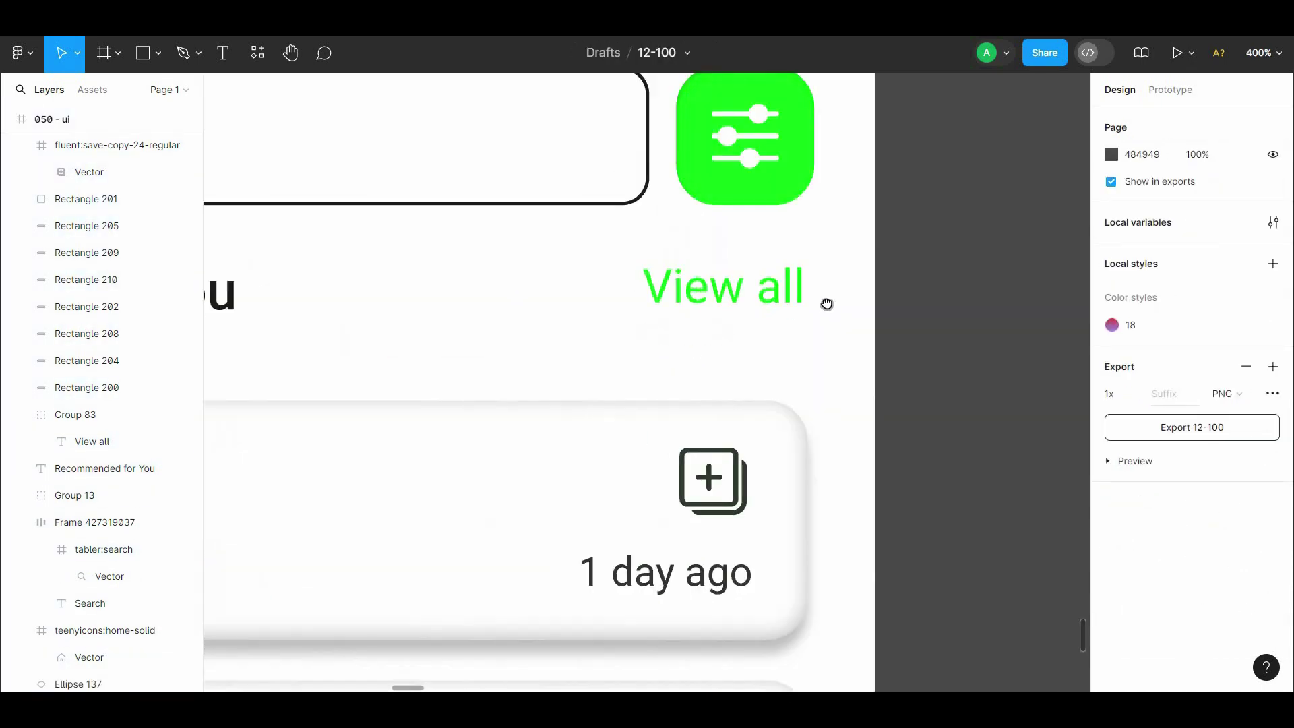
left_click(736, 332)
left_click(896, 312)
scroll(890, 304, "down", 5)
Launch the Iconify plugin from the plugins panel
right_click(890, 302)
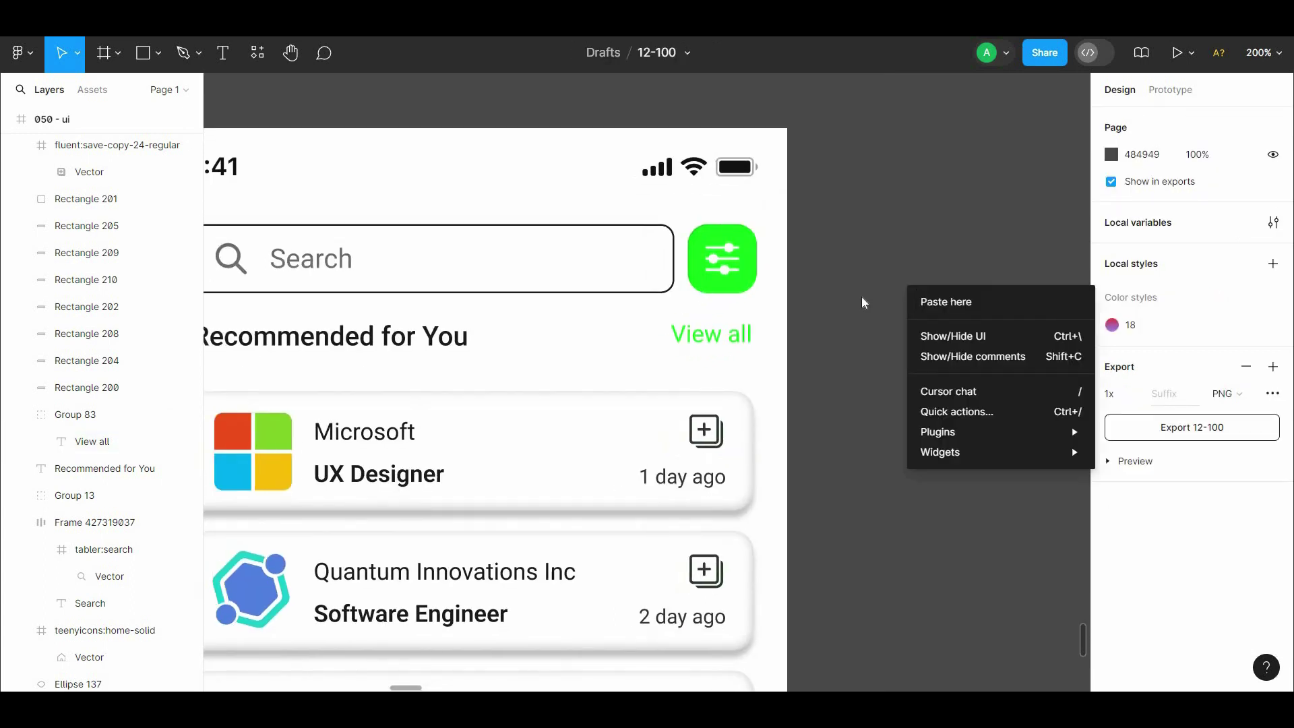
key("shift+i")
left_click(332, 136)
double_click(333, 135)
type("هذ")
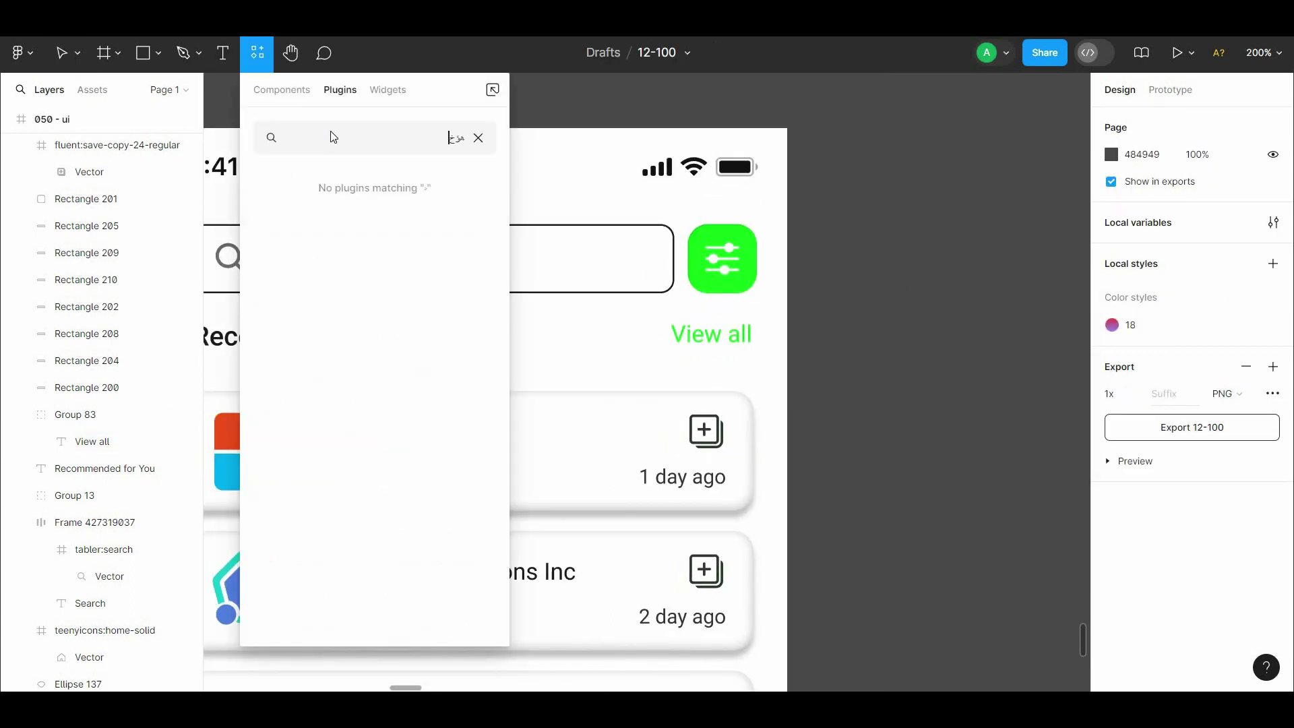
key("BackSpace")
key("BackSpace")
type("ico")
key("Return")
type("more")
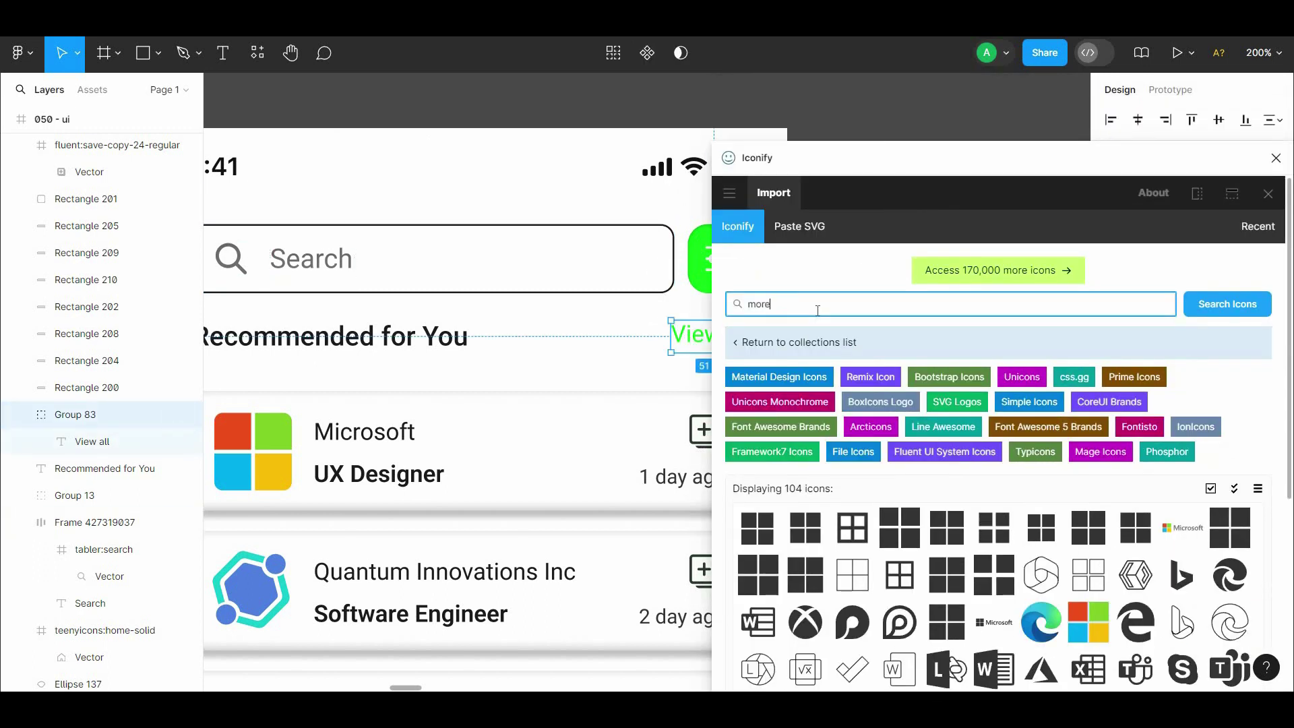
Search Iconify for 'next' and import the ooui:next-ltr icon into Group 83
key("Return")
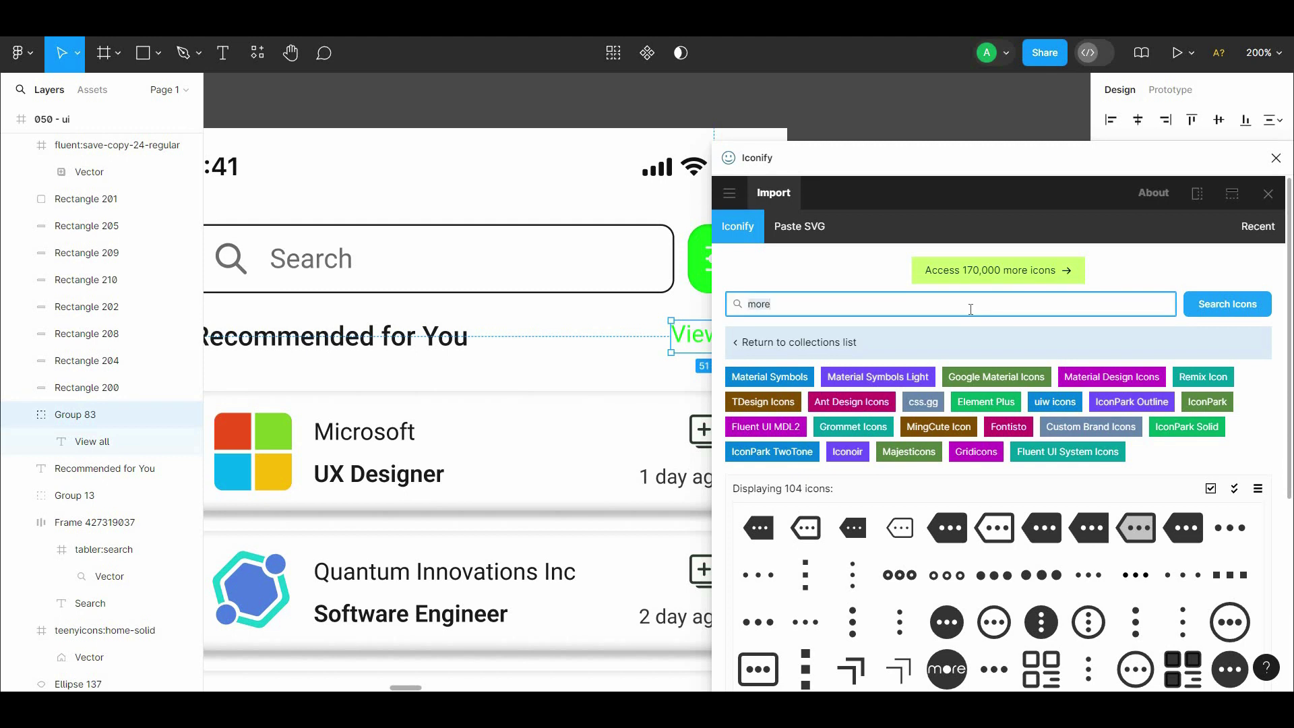
type("next")
key("Return")
scroll(1044, 503, "down", 10)
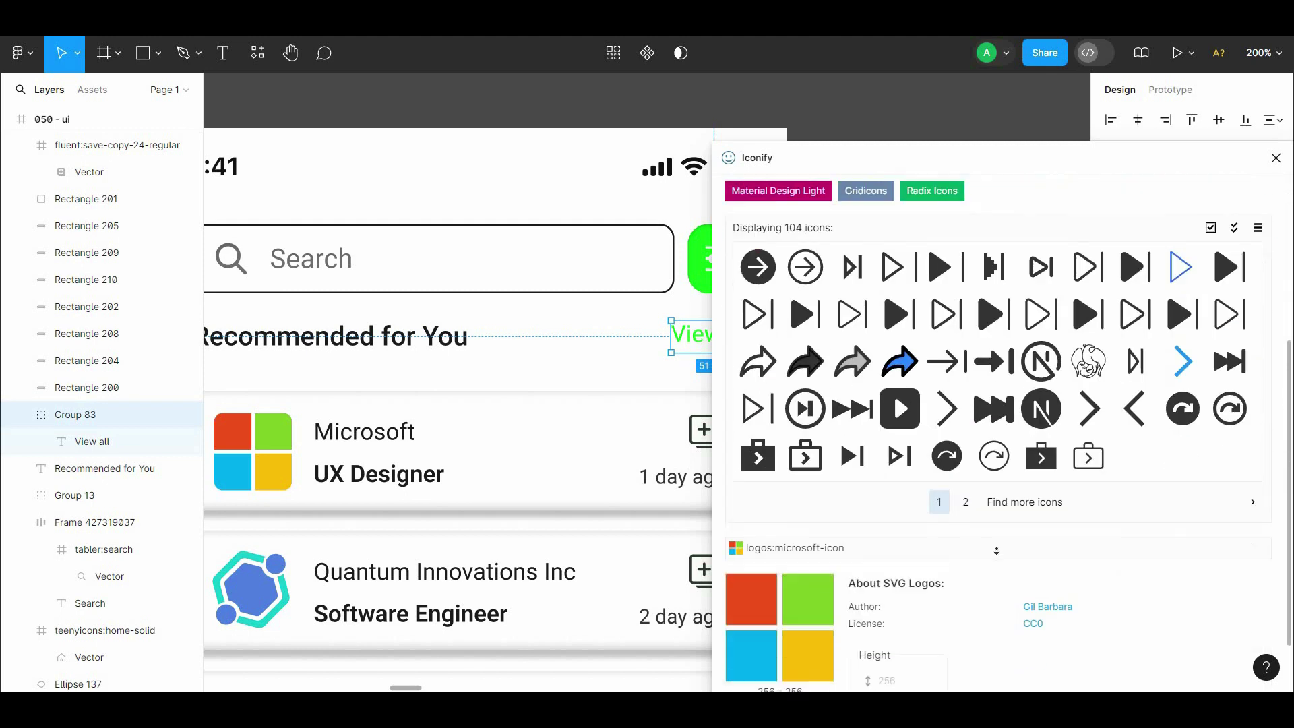
left_click(1088, 346)
scroll(1089, 346, "down", 3)
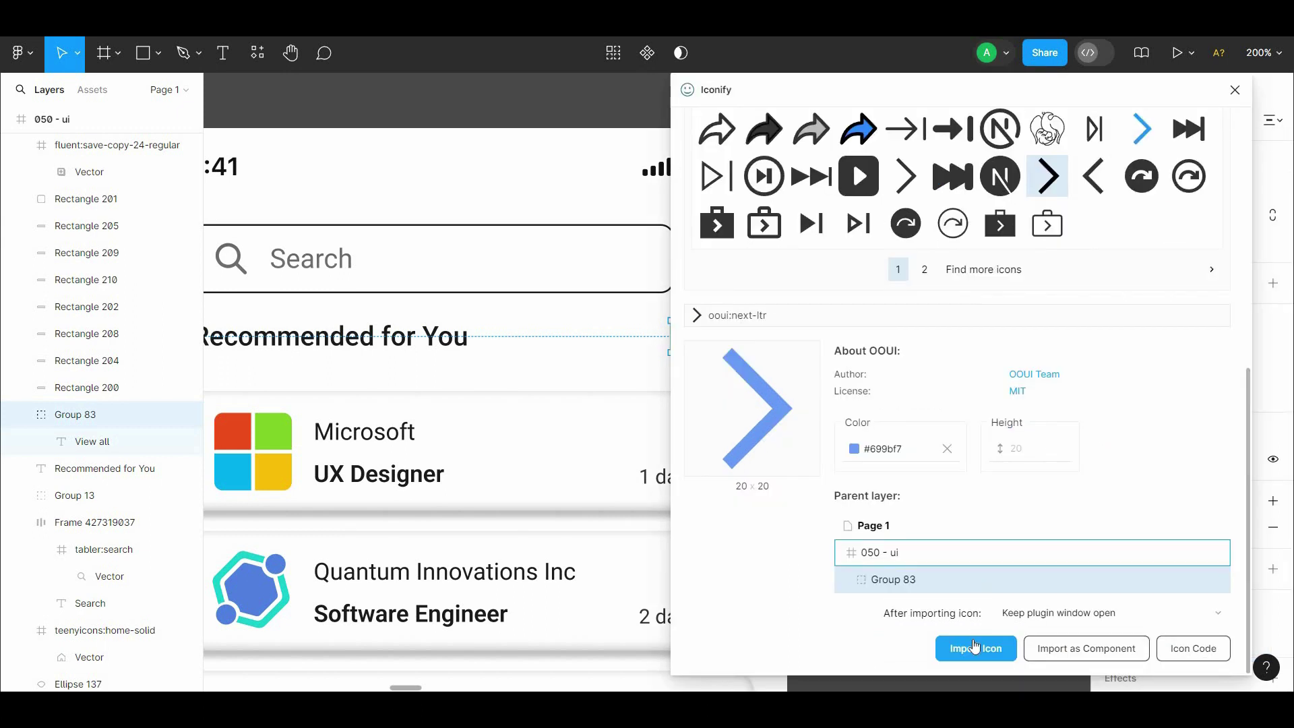
left_click(983, 647)
left_click(1235, 89)
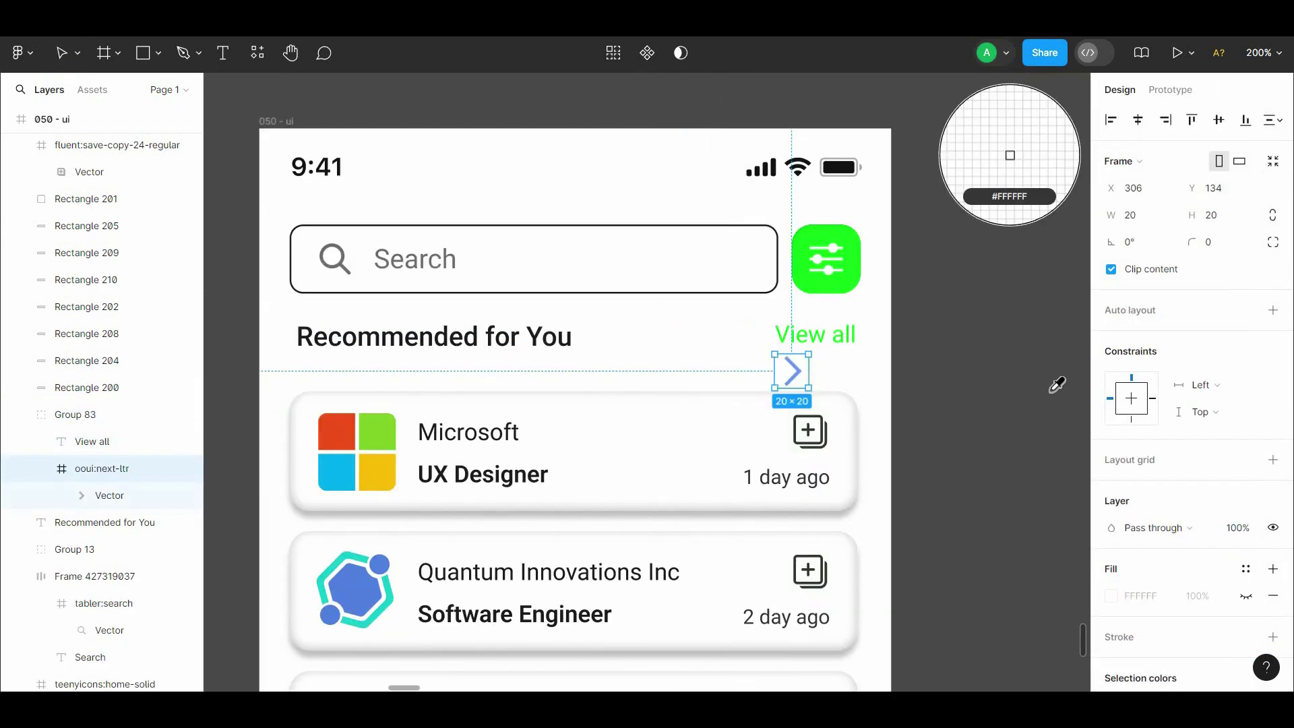
Eyedrop the filter button's green onto the chevron's fill
scroll(1279, 435, "down", 3)
left_click(1112, 484)
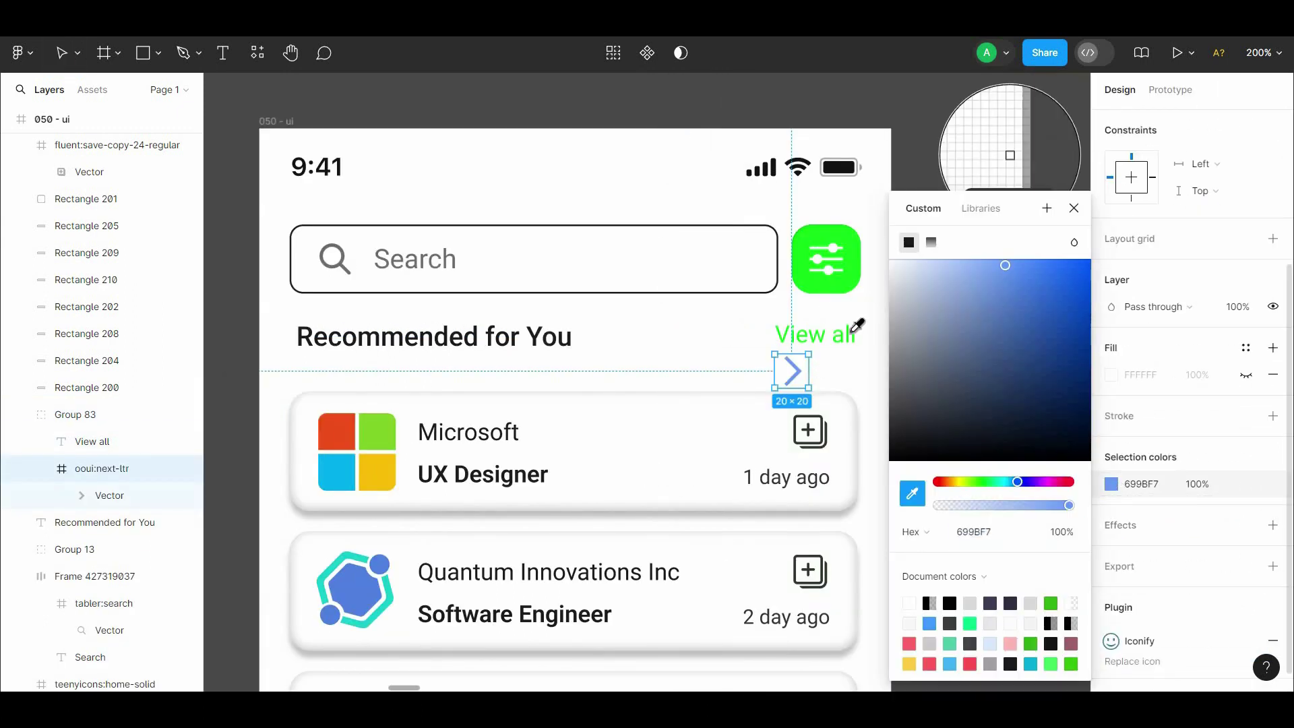
left_click(826, 270)
left_click(792, 371)
left_click_drag(792, 371, 731, 354)
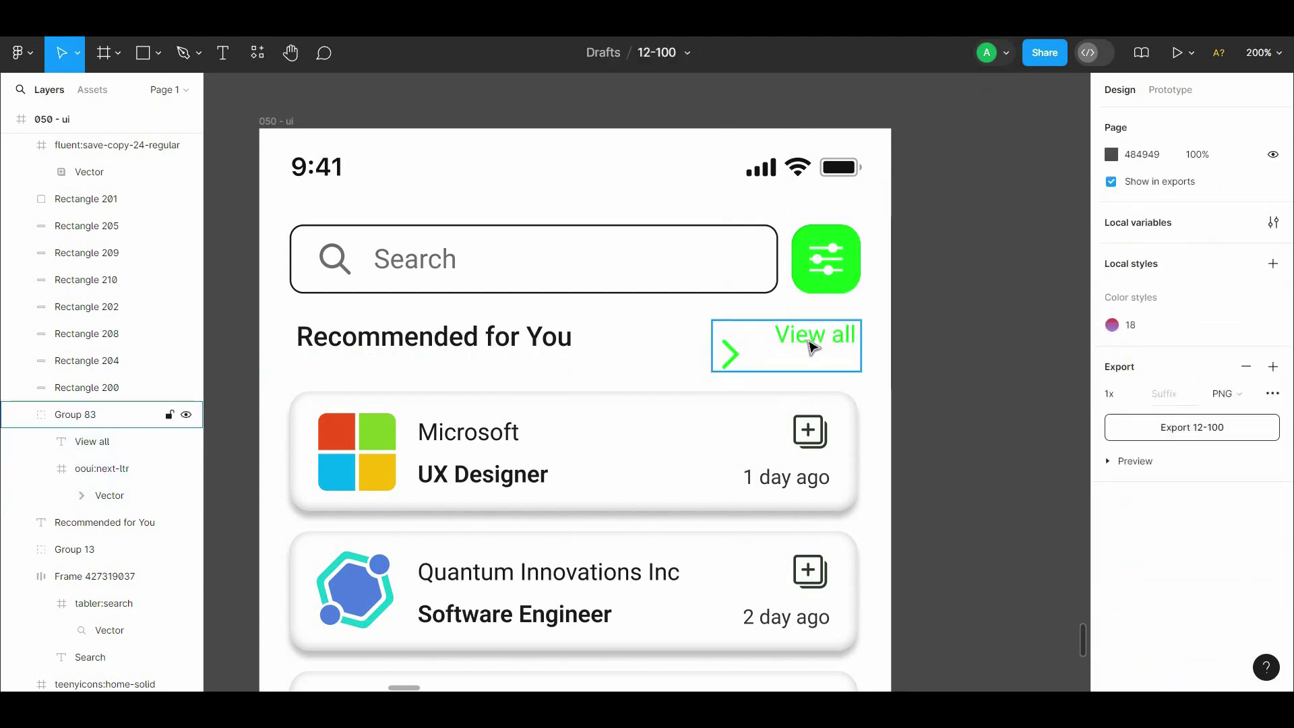
Ungroup Group 83, resize the chevron to 16×16 and place it right after View all
right_click(780, 359)
left_click(804, 405)
left_click(933, 330)
left_click(81, 441)
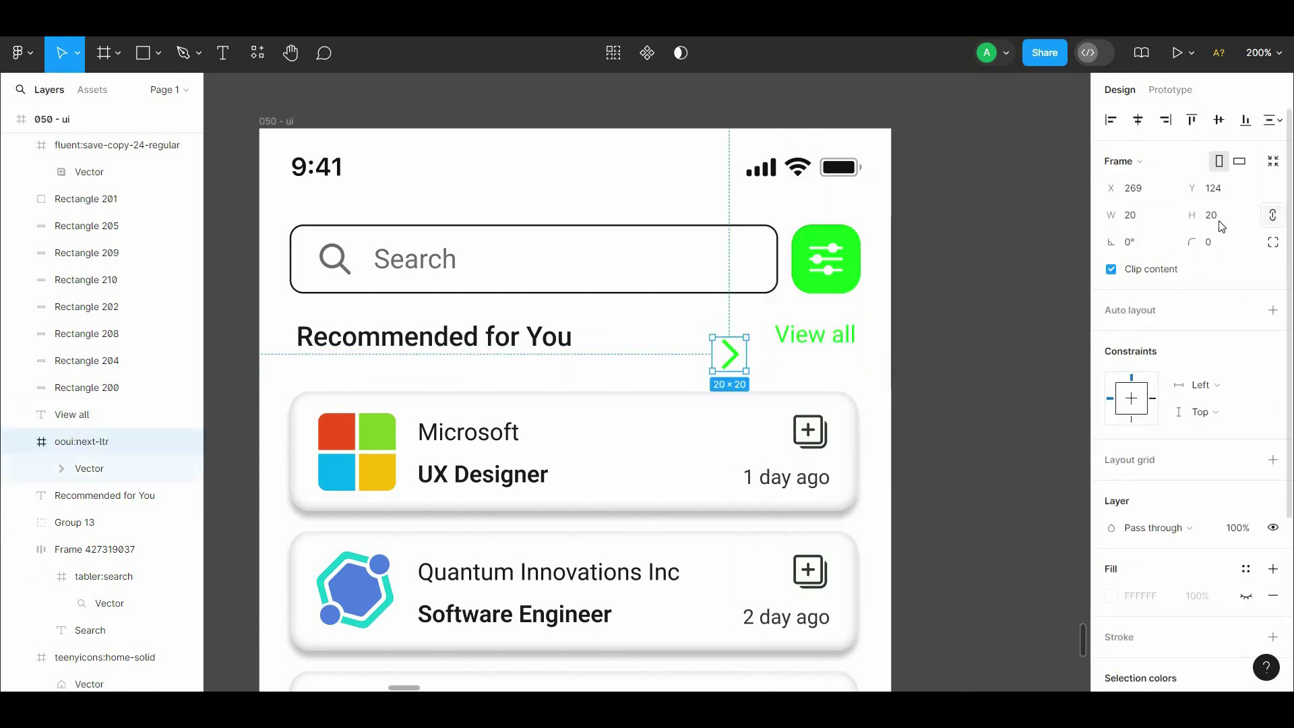
type("6")
key("Return")
mouse_move(723, 350)
left_mouse_down()
mouse_move(861, 335)
mouse_move(796, 339)
left_mouse_up()
left_click(868, 339)
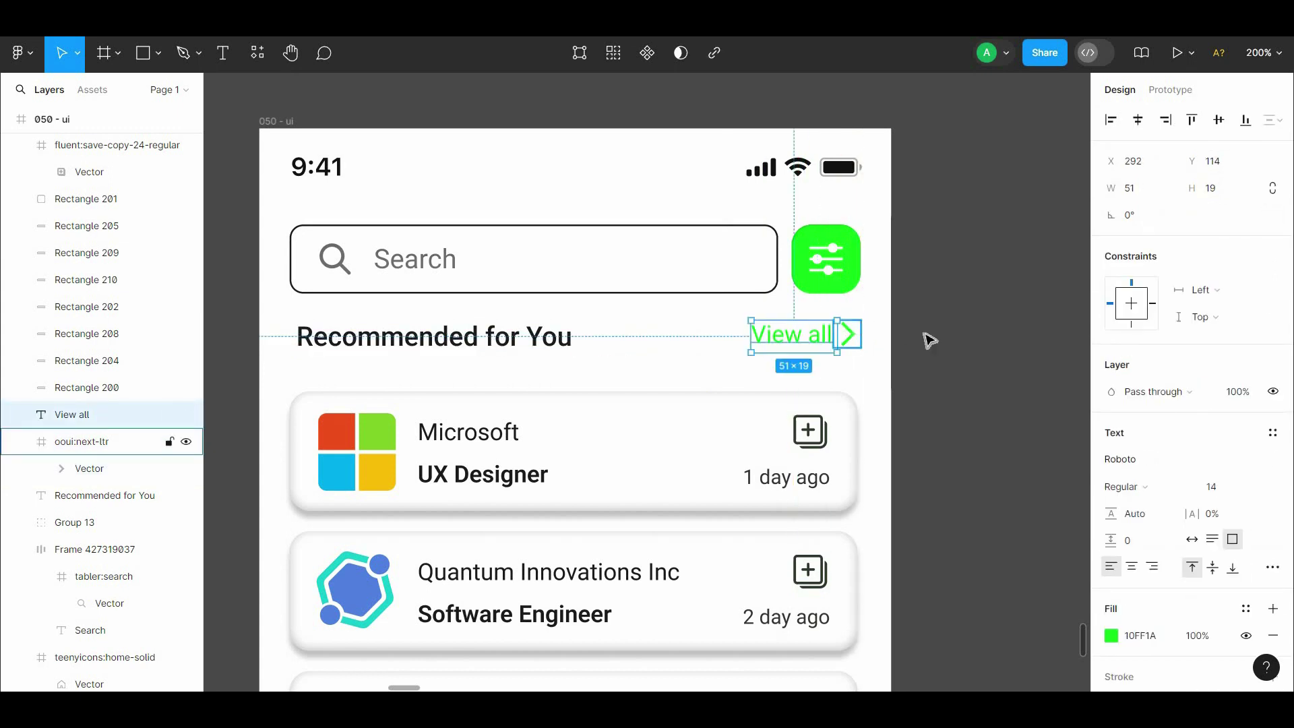
Select the View all text together with its chevron
left_click(848, 335, "shift")
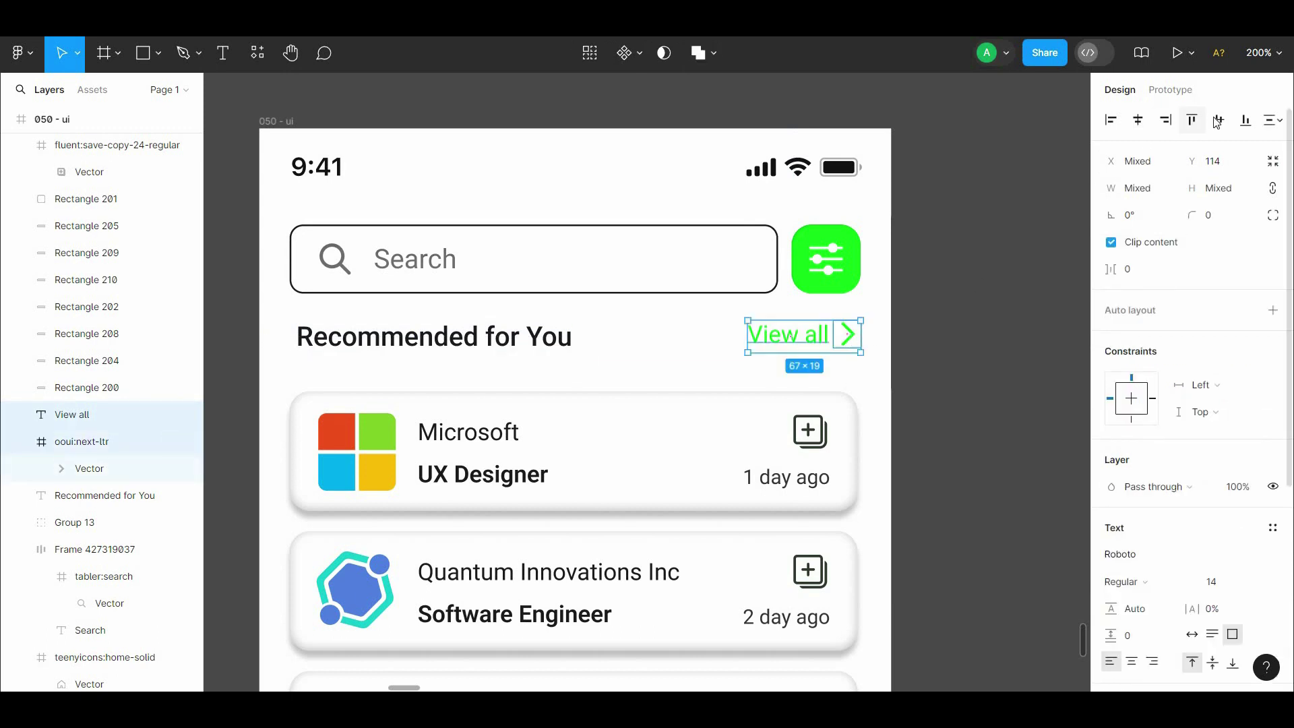
left_click(848, 337)
left_click(792, 345)
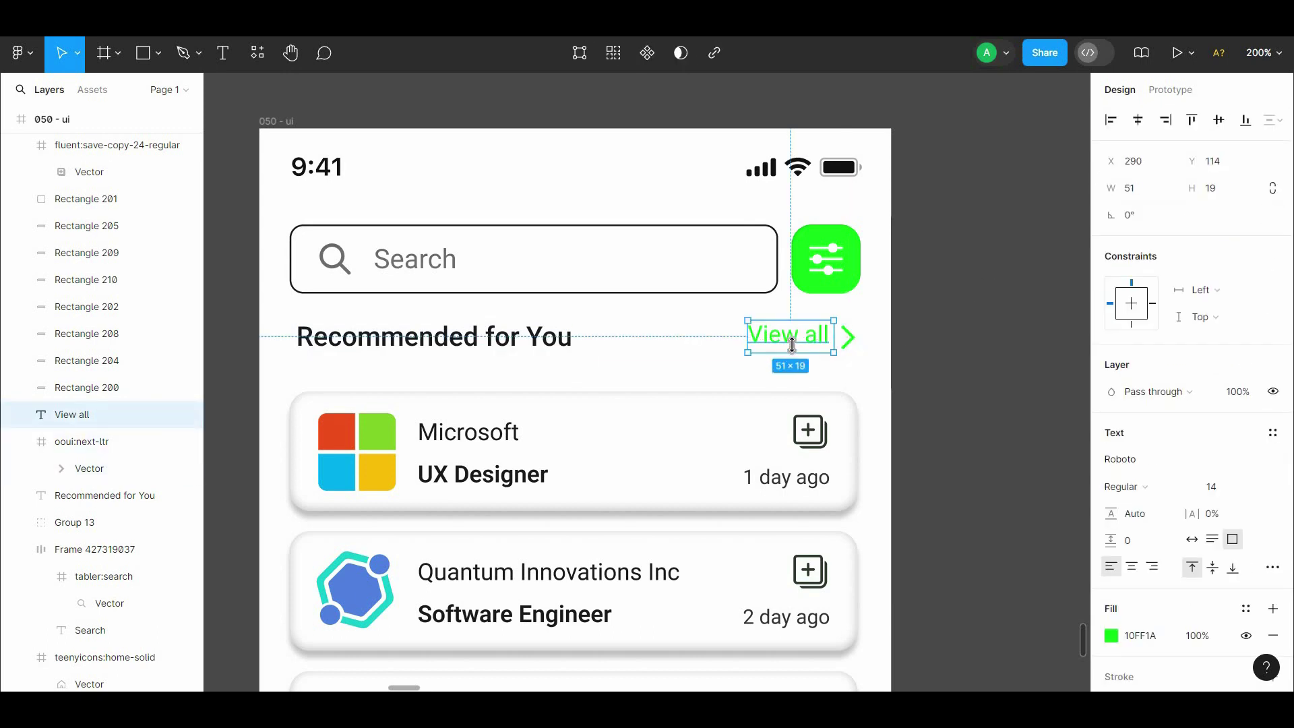
left_click(853, 344, "shift")
left_click(904, 337)
left_click(850, 346)
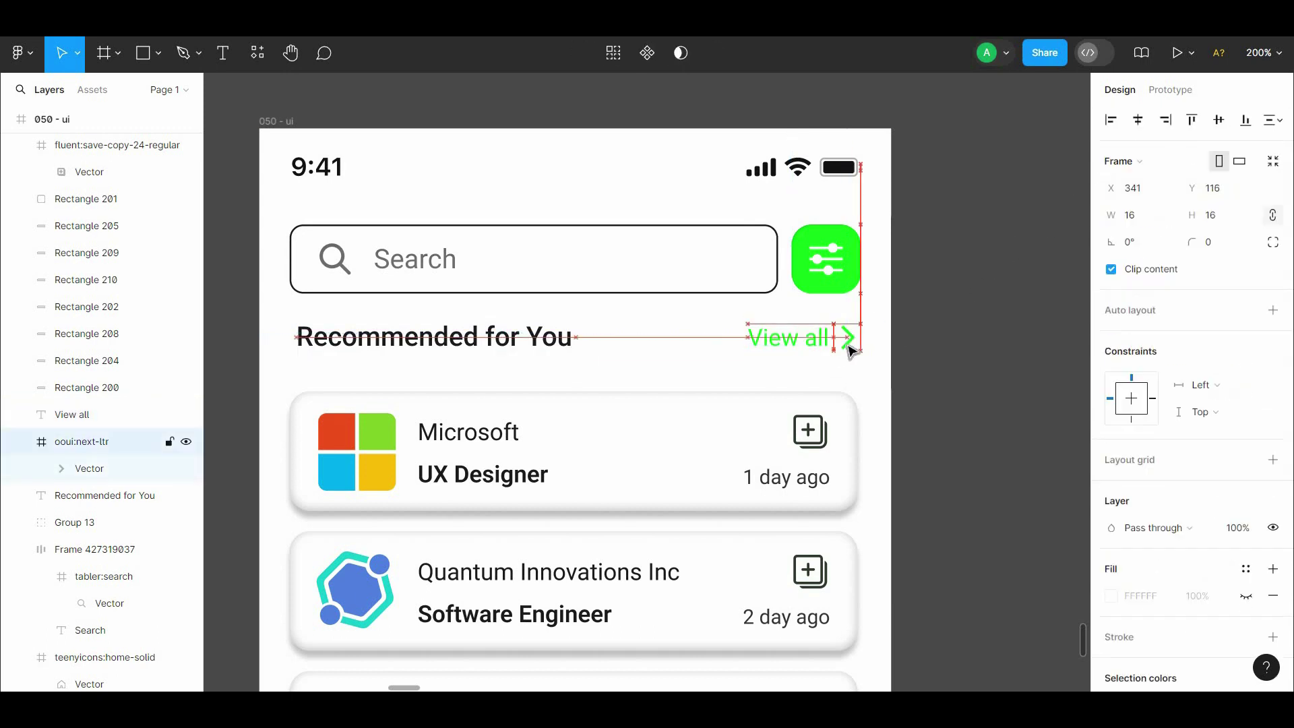
left_click(904, 350)
left_click(848, 337)
left_click(796, 347, "shift")
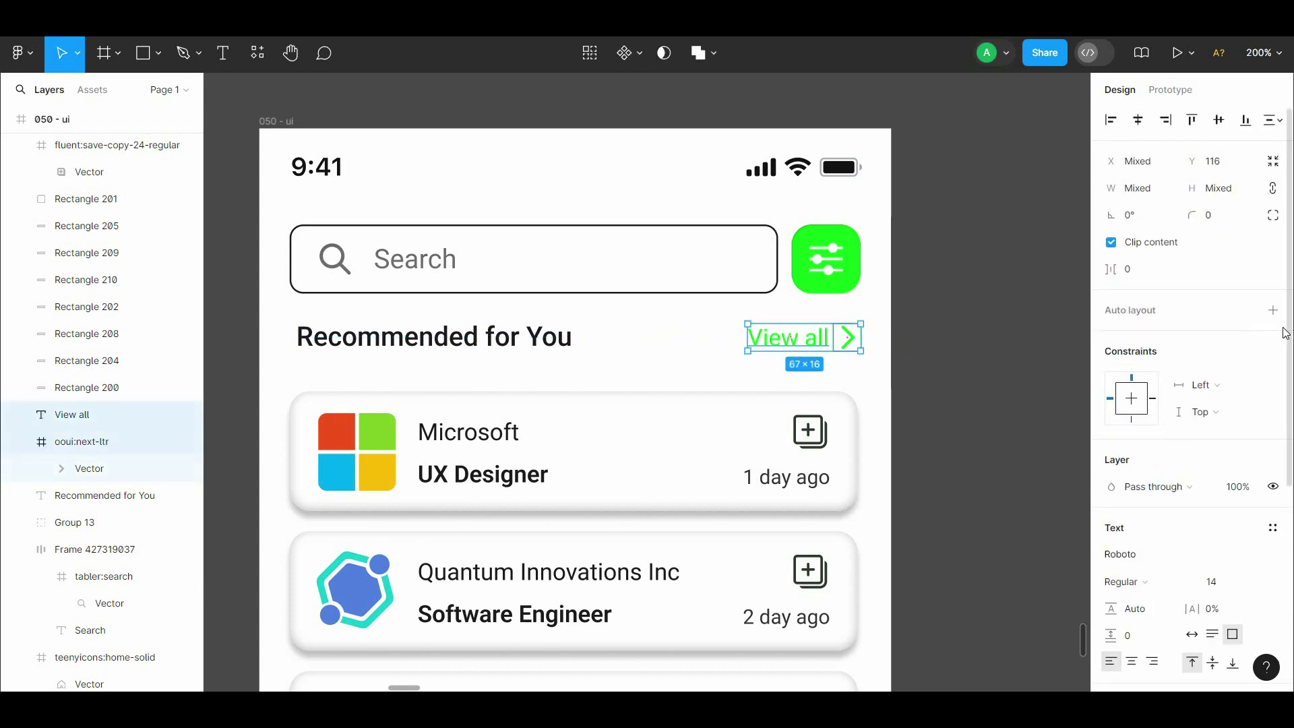
scroll(1285, 333, "down", 5)
Set both selection colours to the filter button's green 10FF1A with the eyedropper
left_click(1111, 559)
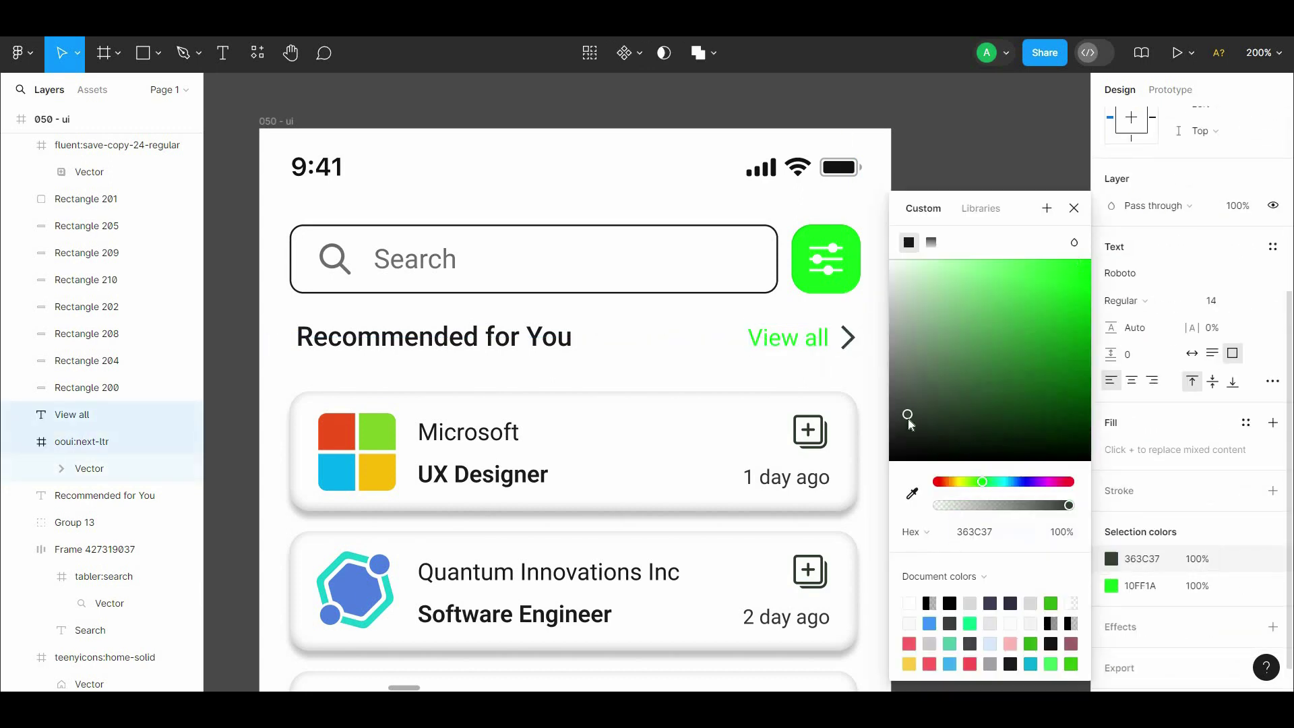
left_click(1113, 586)
left_click(912, 493)
left_click(941, 241)
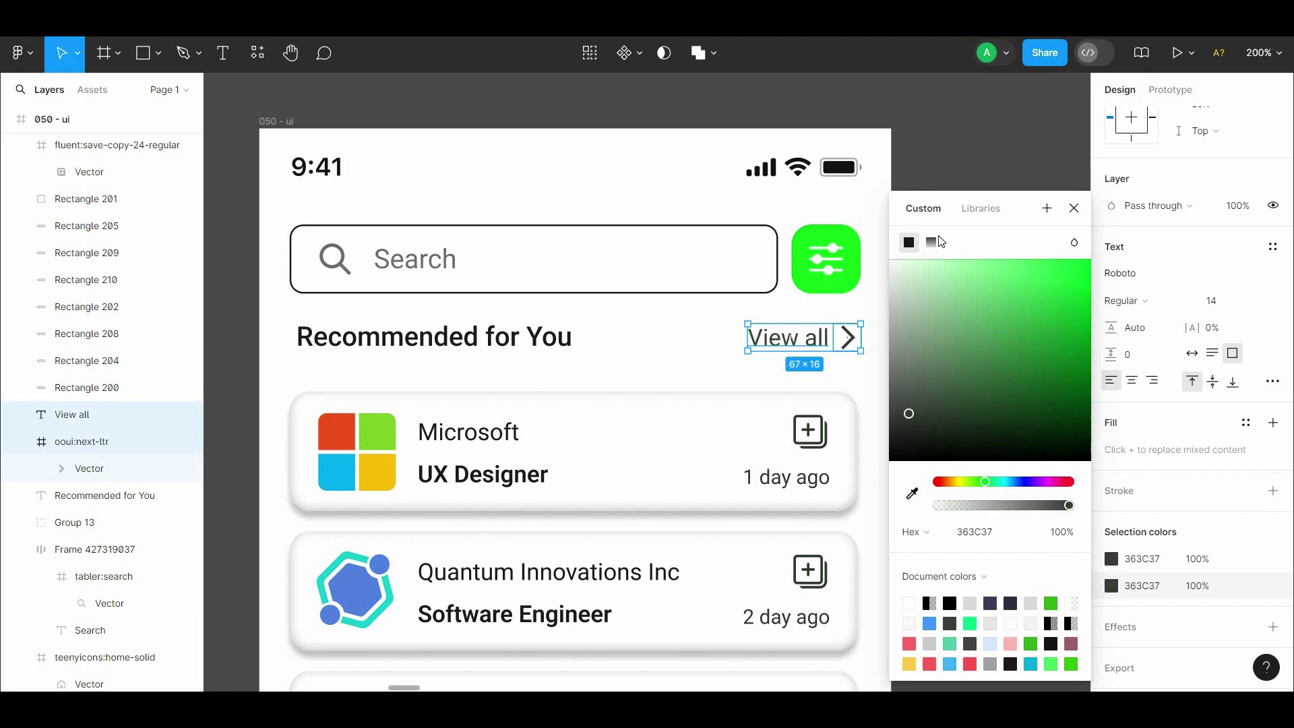
left_click(914, 494)
left_click(832, 260)
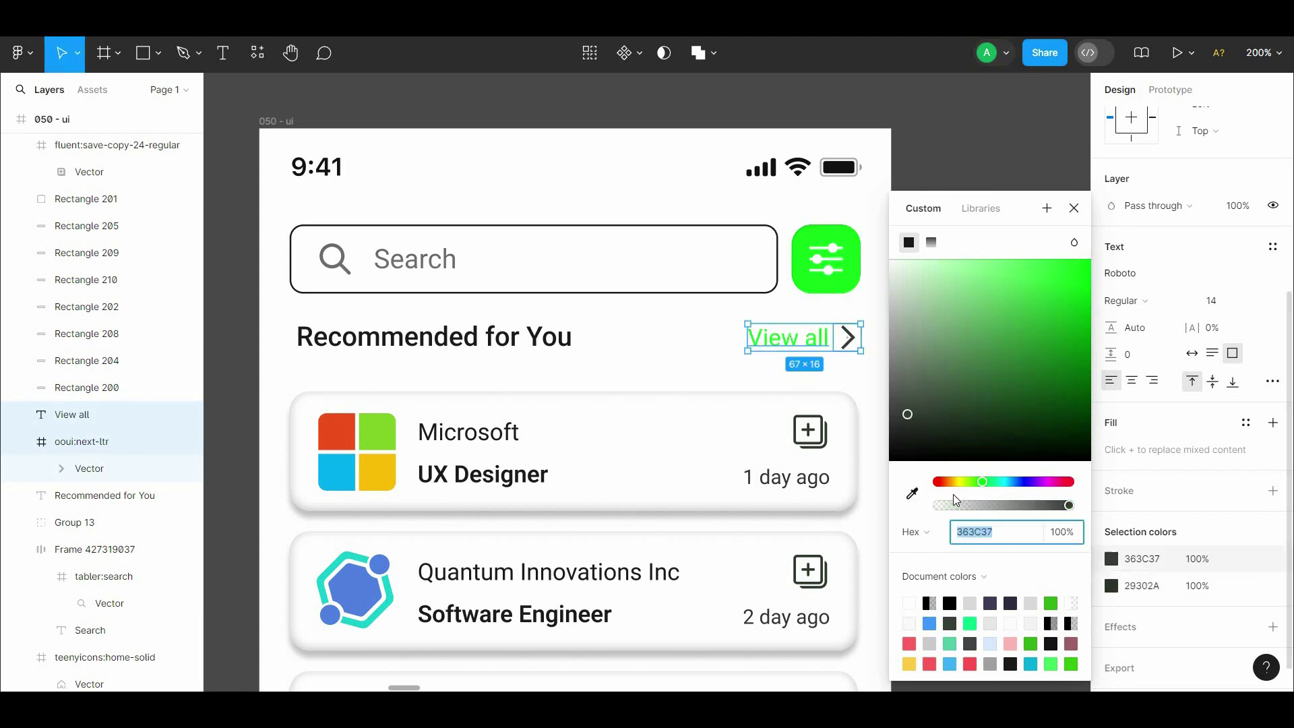
left_click(912, 494)
left_click(834, 268)
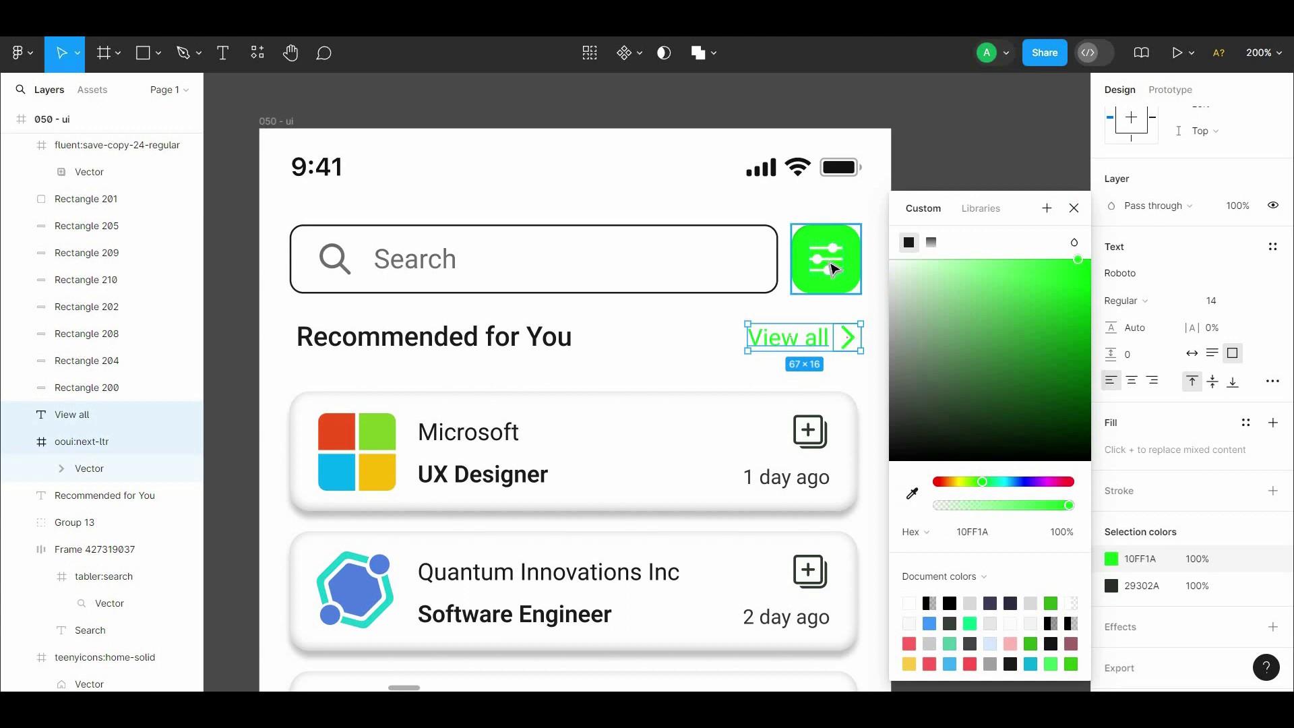
left_click(947, 147)
key("ctrl+z")
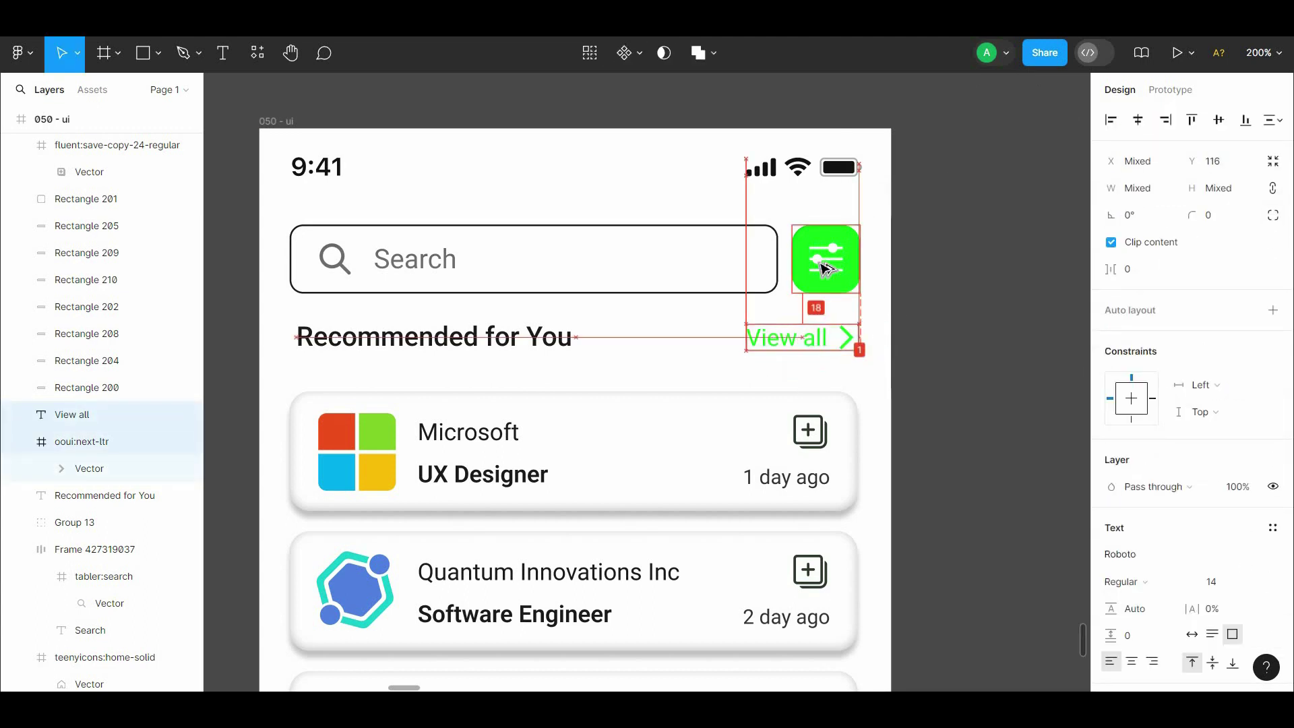
Zoom the canvas out so the whole job list is in view
left_click(924, 240)
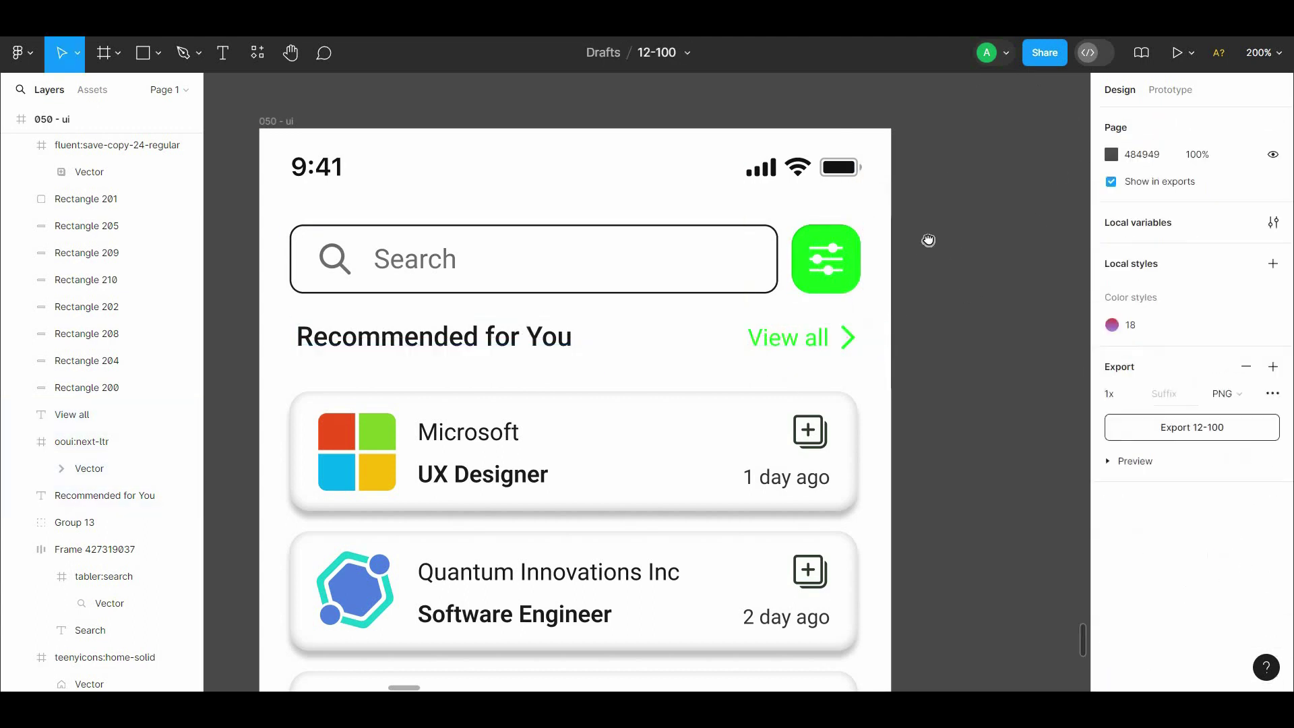
key("shift+0")
left_click_drag(928, 286, 923, 244)
scroll(923, 244, "down", 2)
scroll(919, 272, "down", 5)
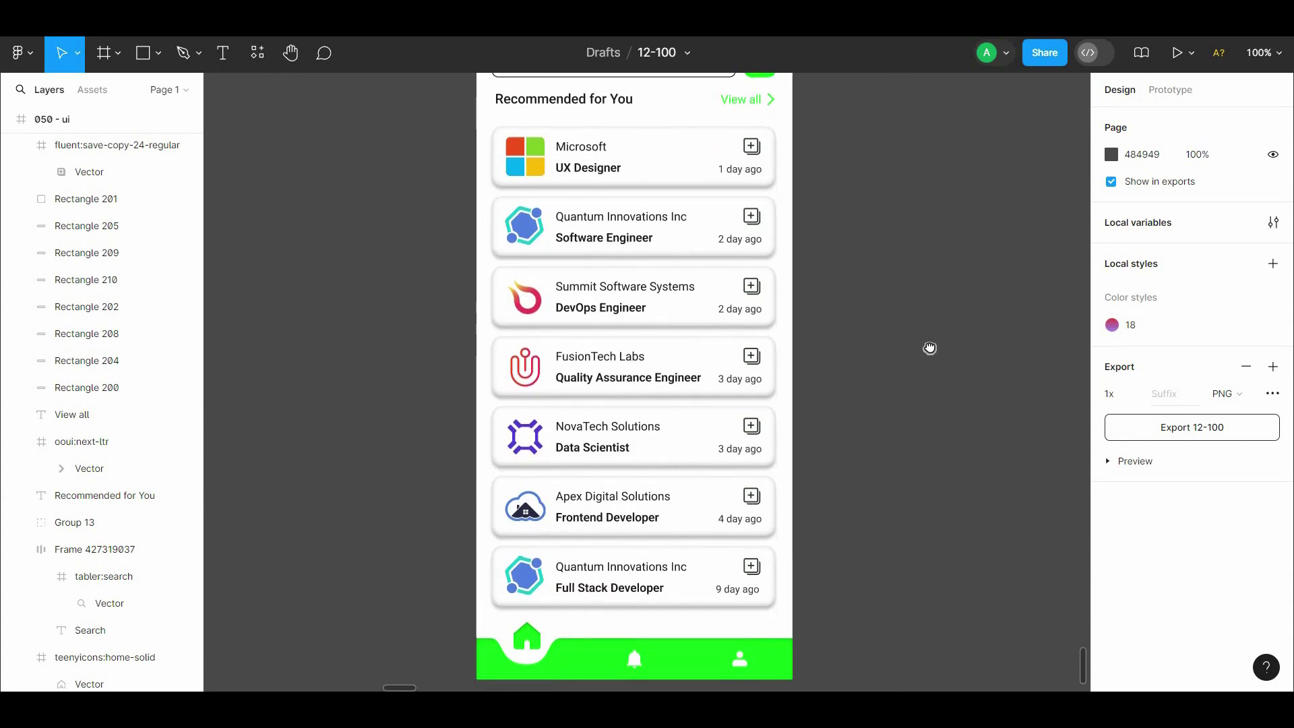
scroll(930, 350, "up", 5)
key("minus")
Launch the Artboard Mockups plugin and filter it to free mockups
left_click(257, 53)
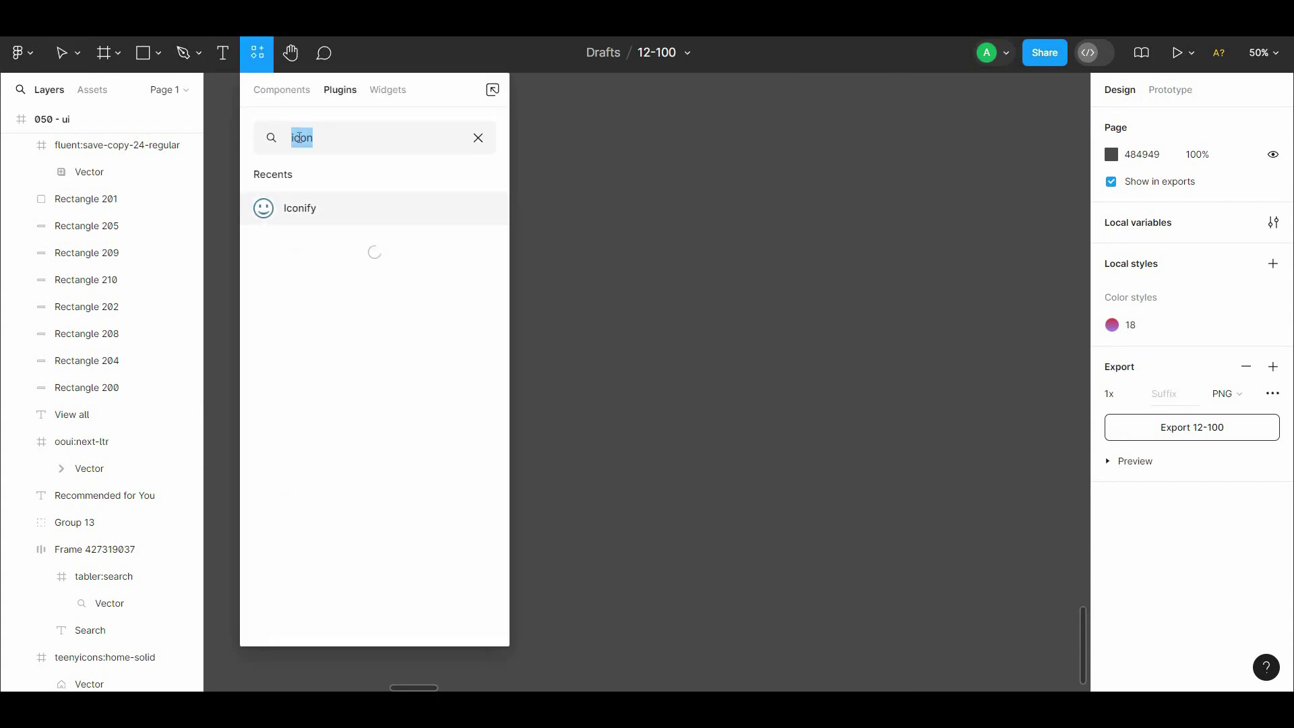
type("art")
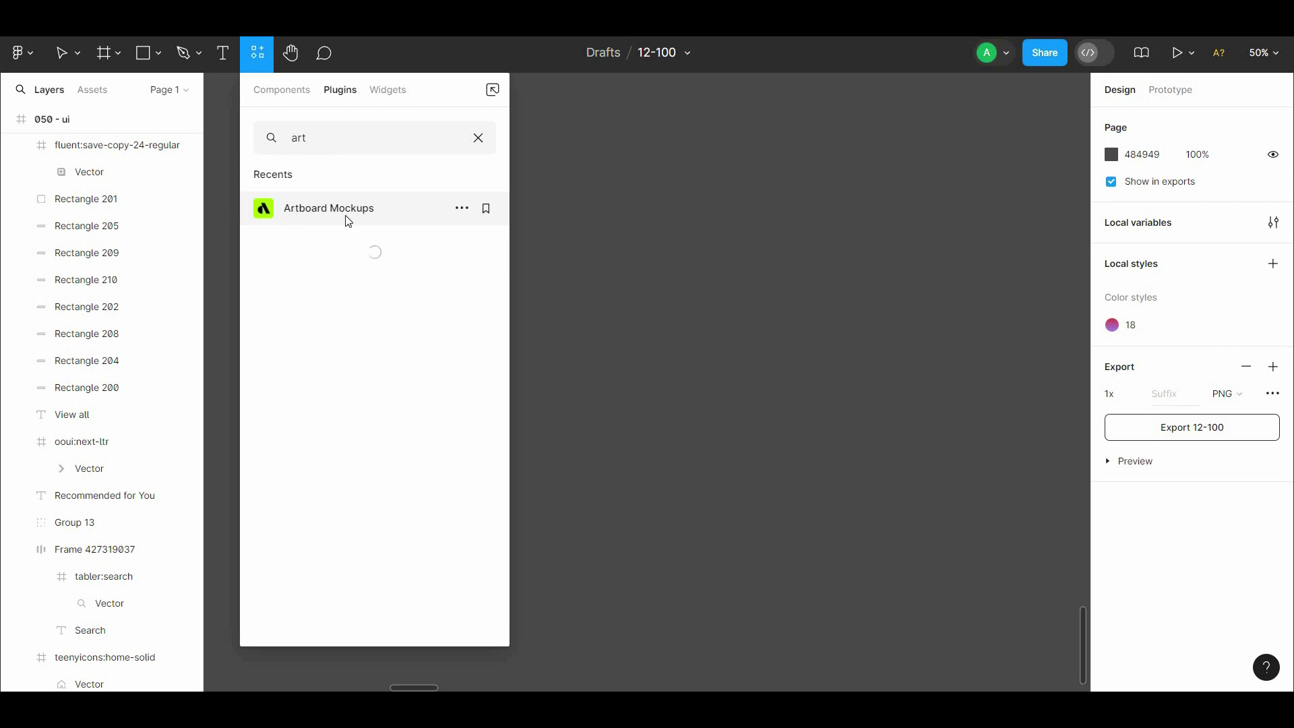
left_click(350, 209)
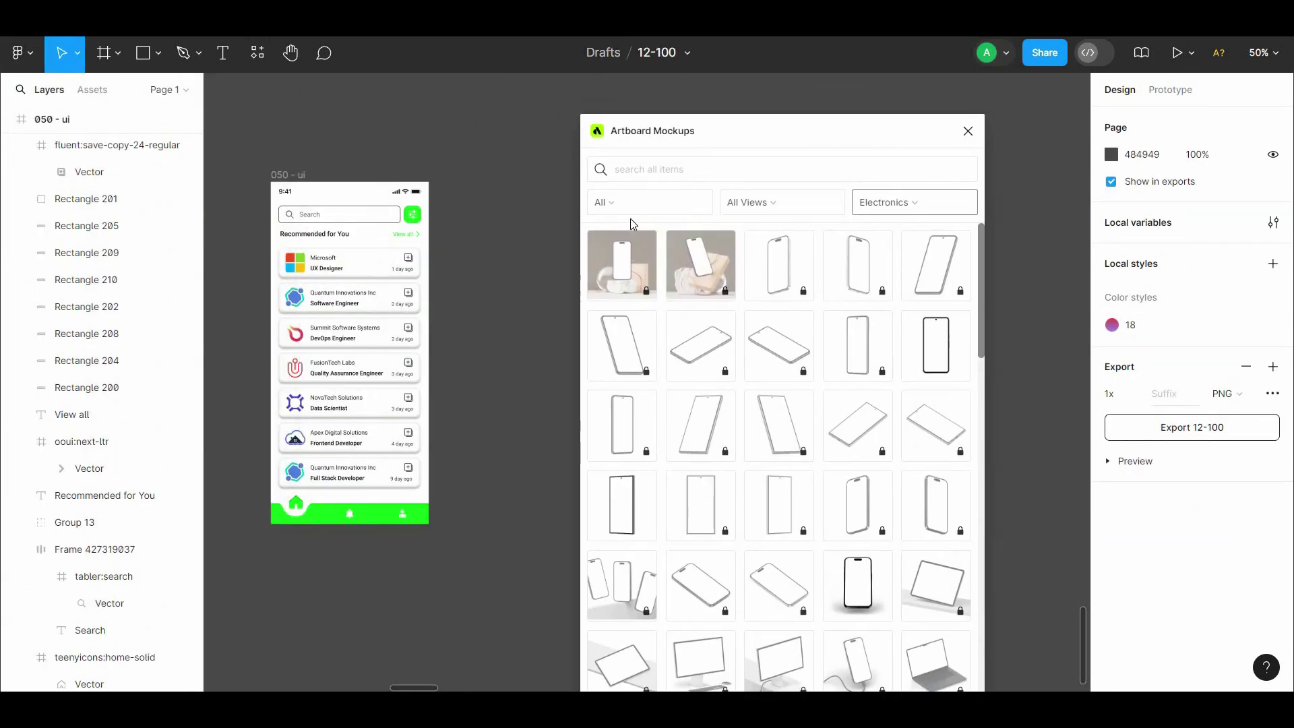
left_click(607, 202)
left_click(621, 252)
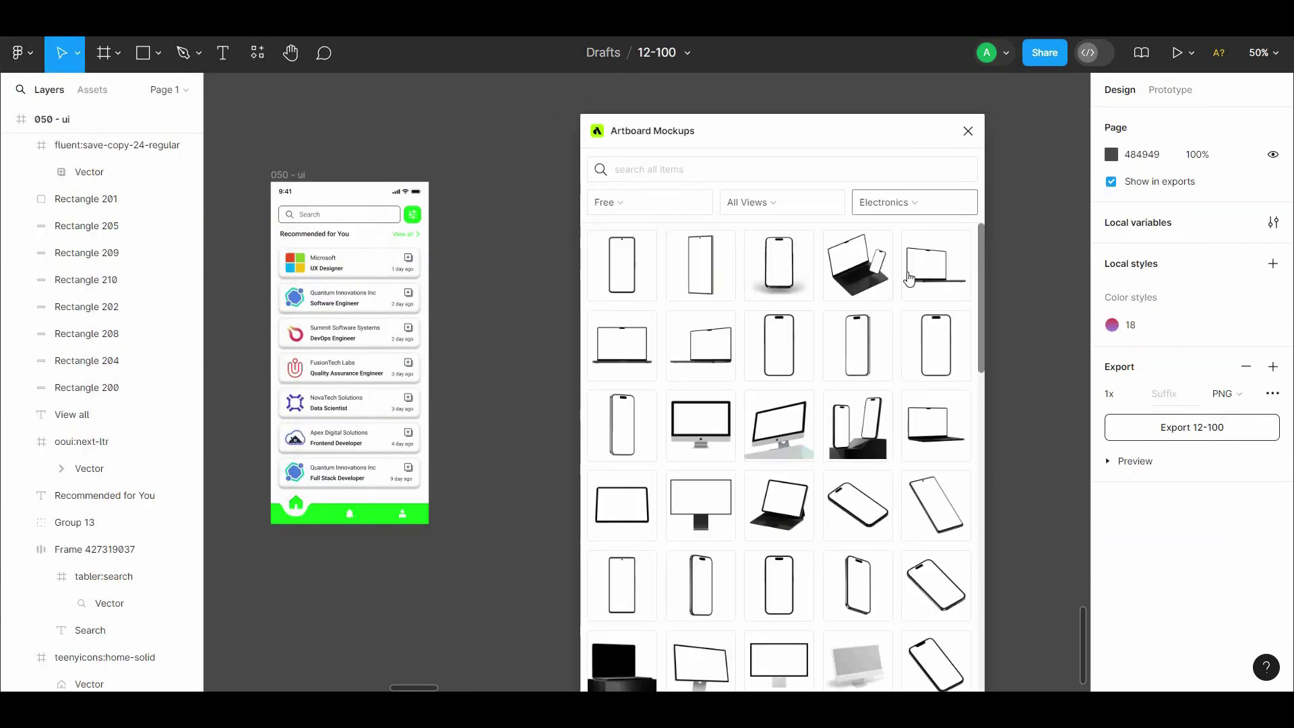
scroll(984, 276, "down", 1)
scroll(986, 310, "down", 4)
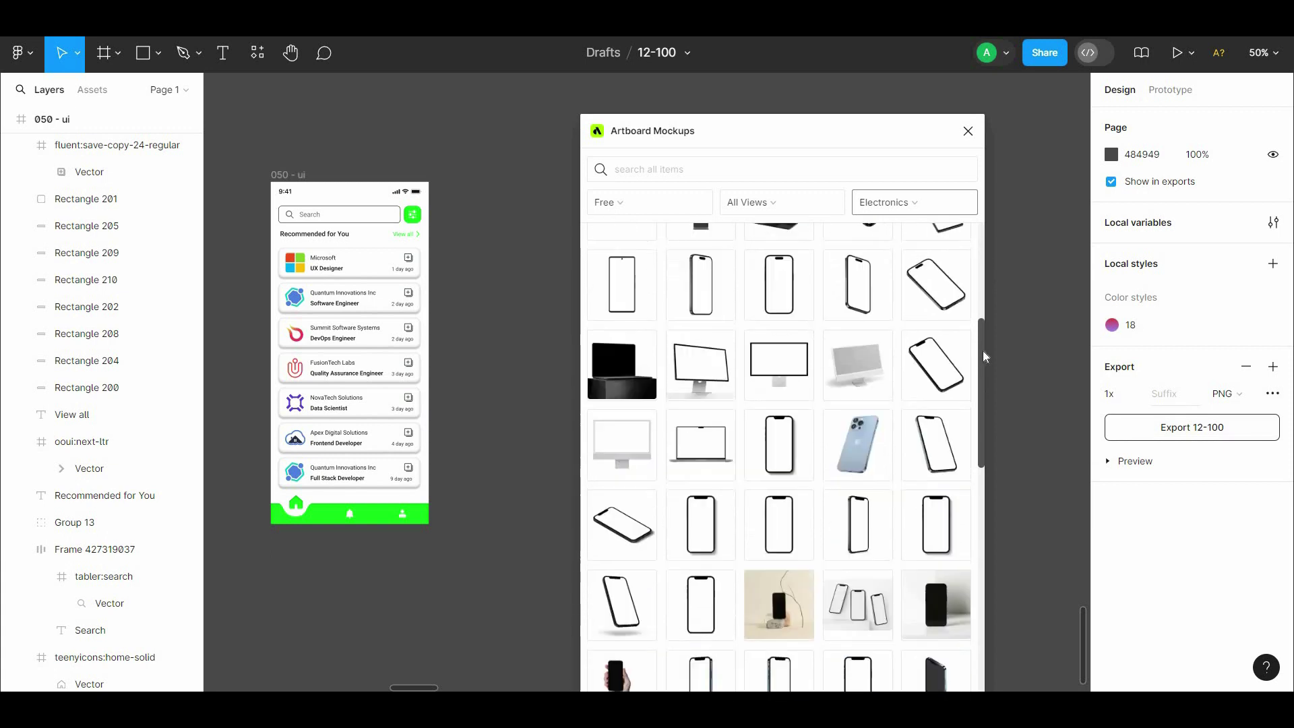
scroll(821, 388, "down", 1)
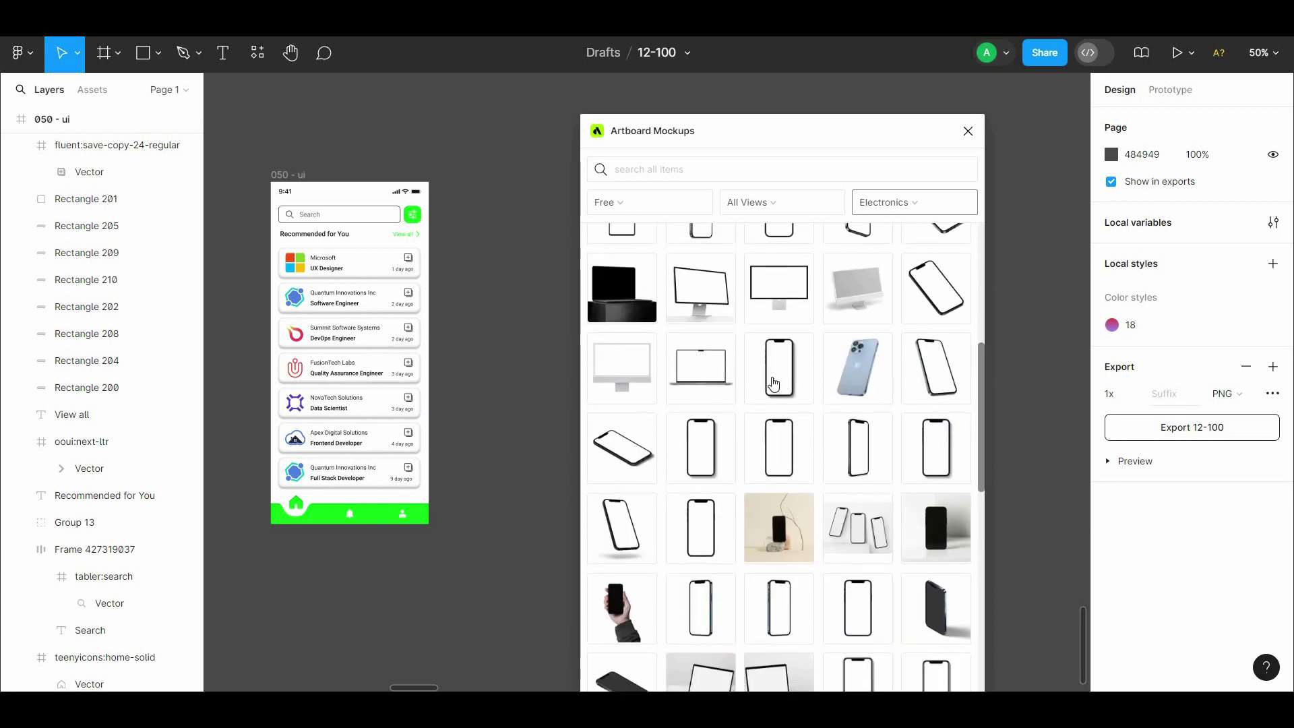
Add the iPhone 13 mockup and scale a copy of the screen into its label frame
left_click_drag(964, 130, 384, 147)
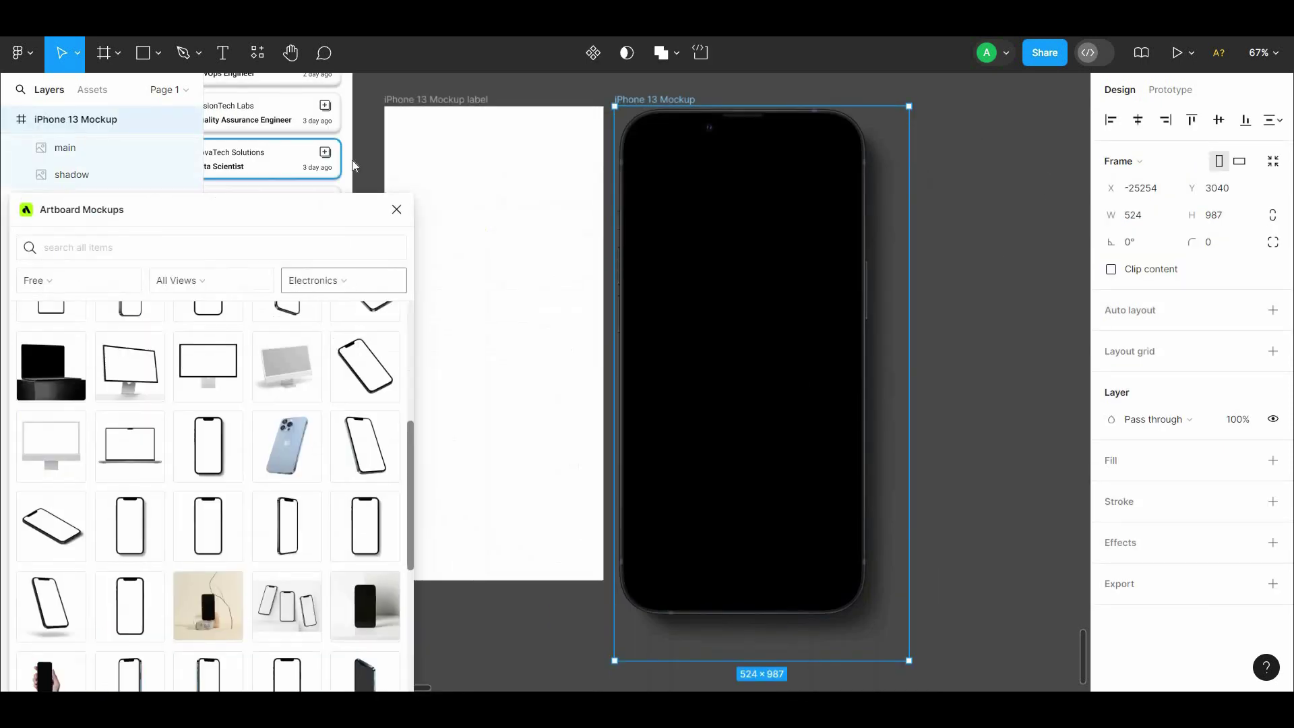
left_click_drag(770, 187, 882, 202)
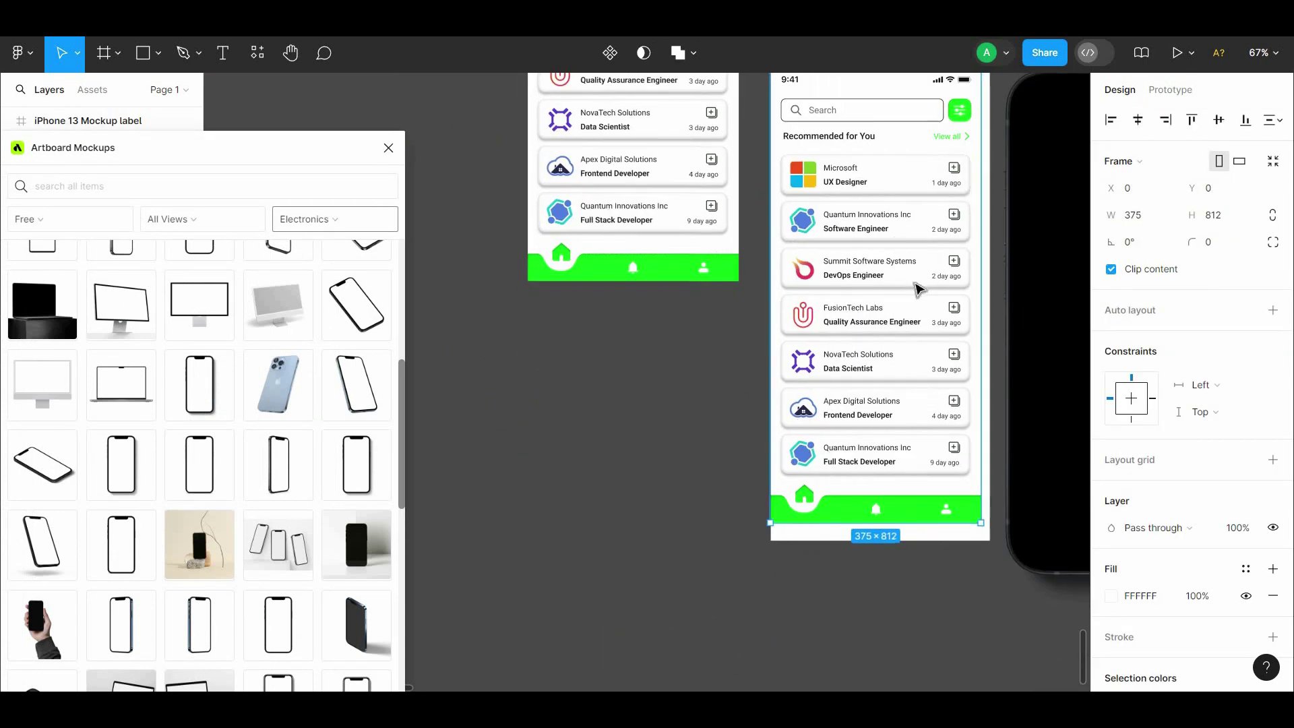
key("k")
left_click_drag(988, 531, 997, 550)
left_click(984, 590)
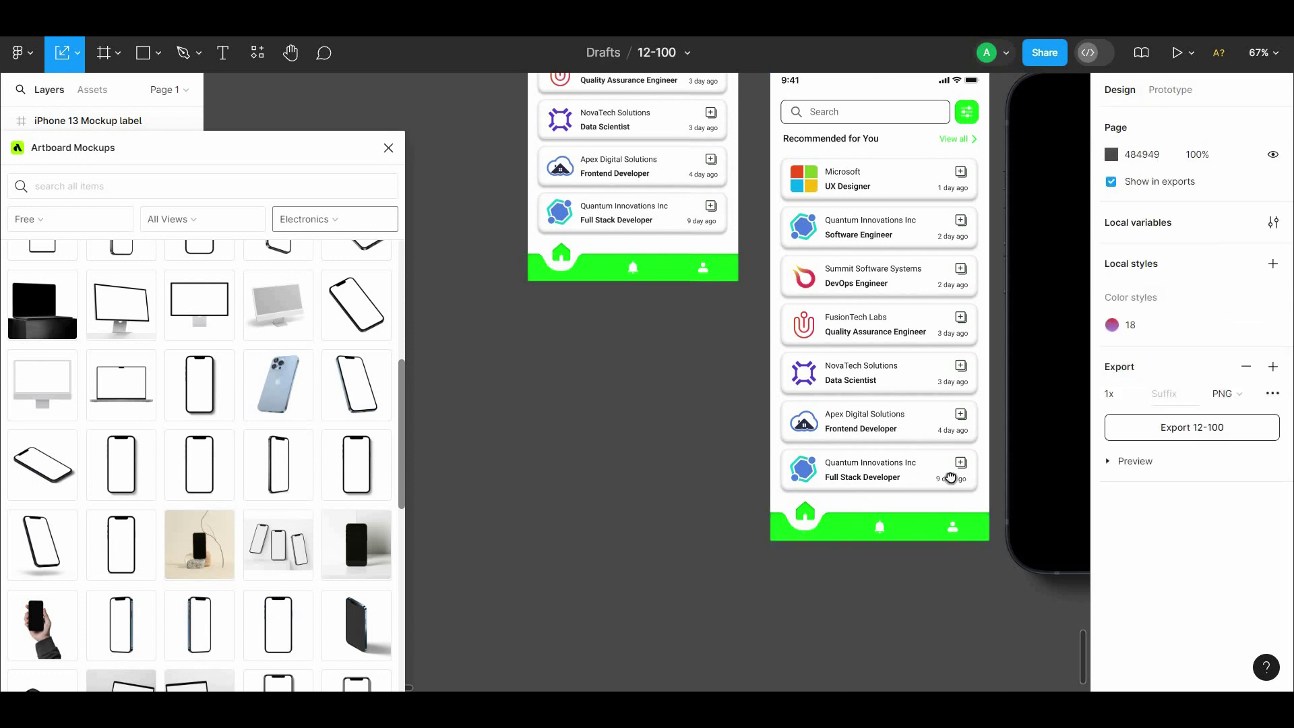
Render the selected label frame into the iPhone 13 mockup
scroll(602, 198, "right", 5)
left_click(602, 198)
left_click_drag(277, 148, 598, 89)
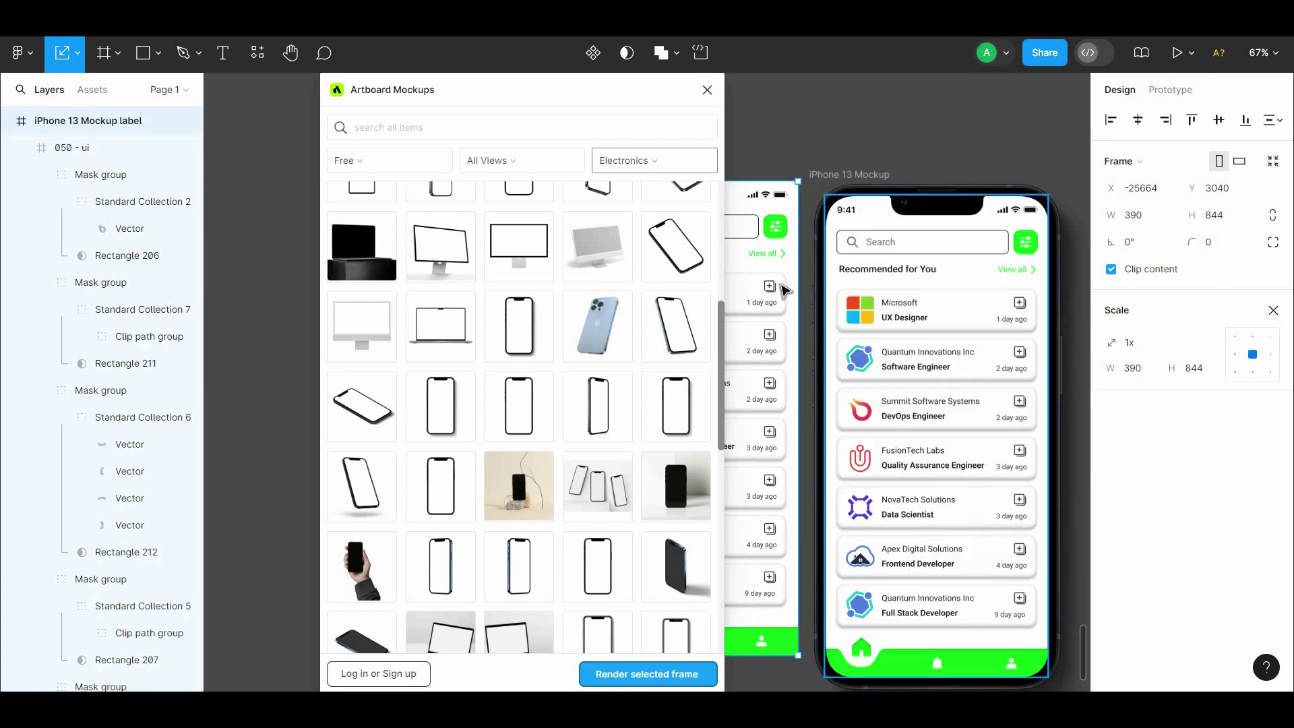
left_click(707, 90)
mouse_move(890, 156)
left_mouse_down()
mouse_move(667, 141)
mouse_move(472, 270)
mouse_move(655, 239)
left_mouse_up()
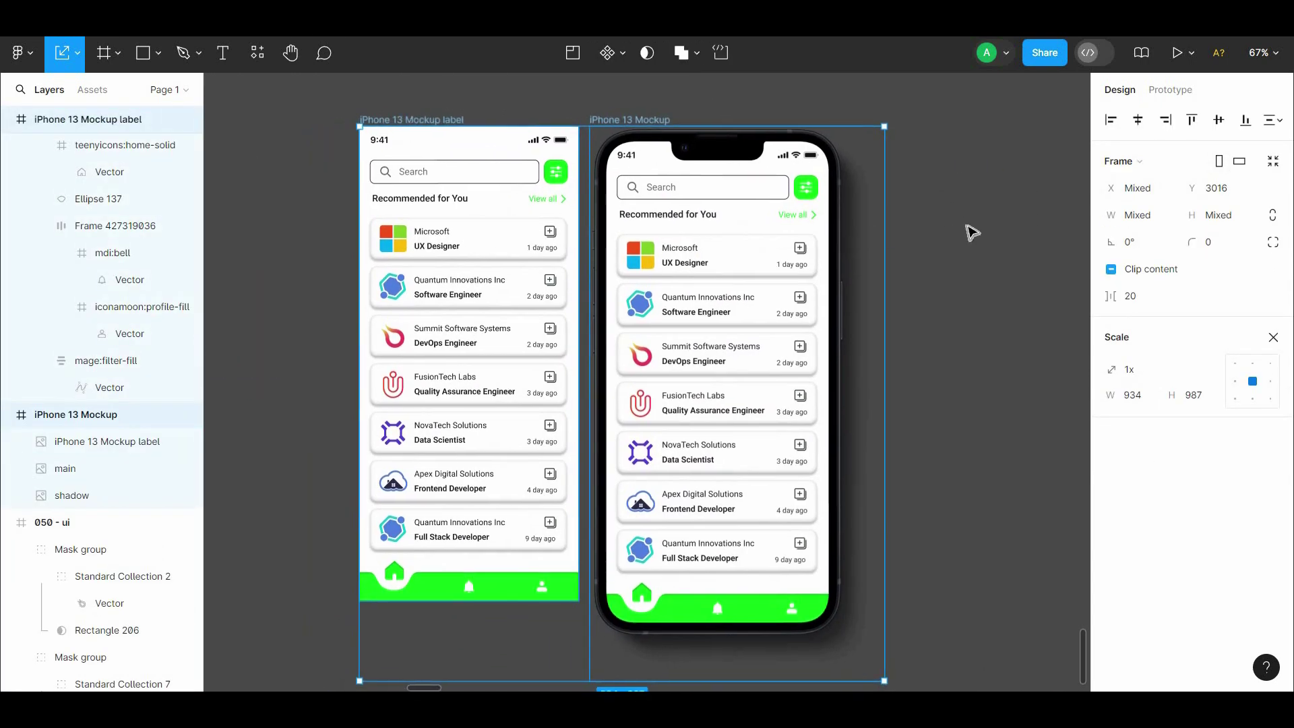
left_click(971, 231)
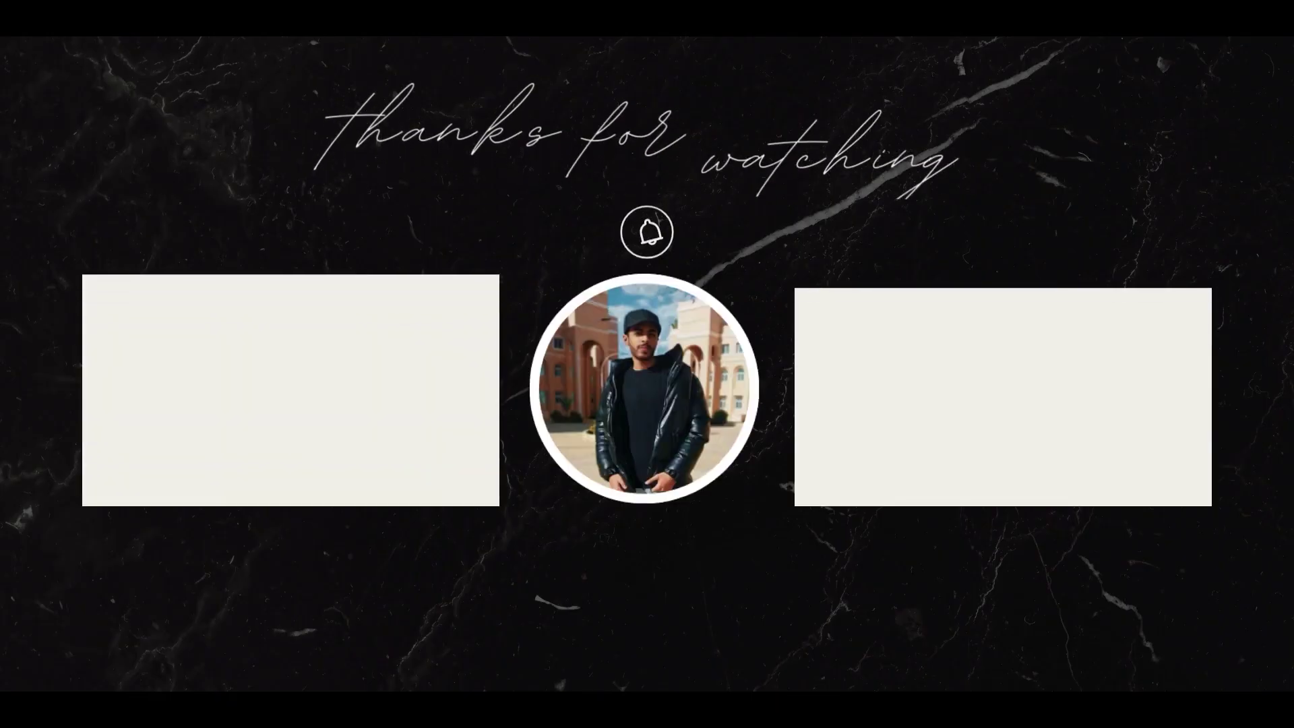